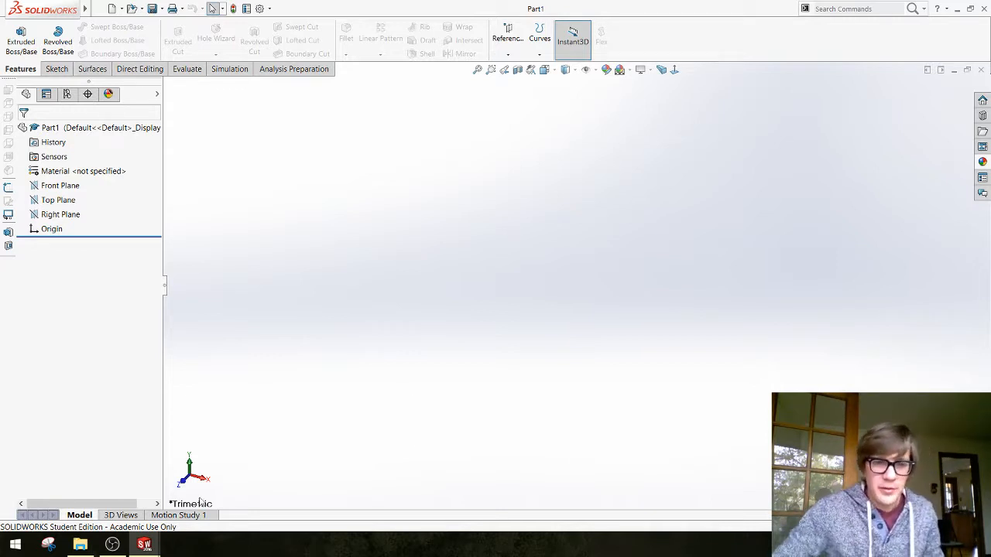
pyautogui.click(112, 544)
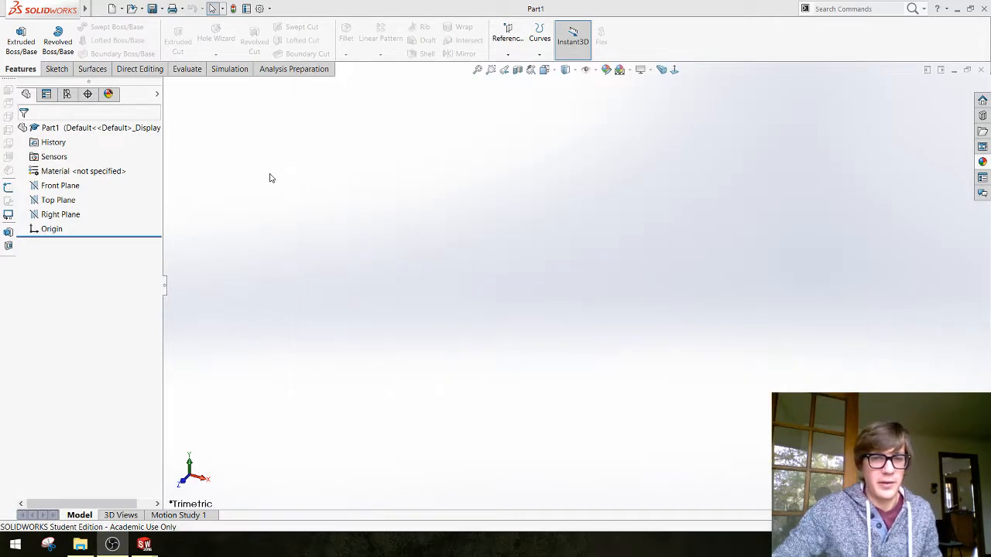
pyautogui.click(271, 177)
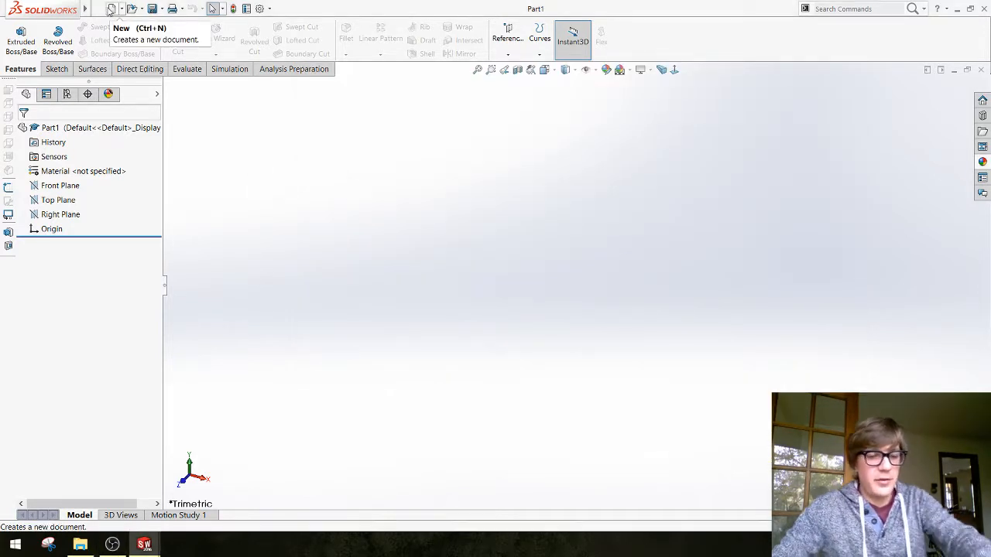
# Step: Save the new part as "Nerf - Handle Body" in the Lesson 19 - Demo folder
pyautogui.hotkey('ctrl', 's')
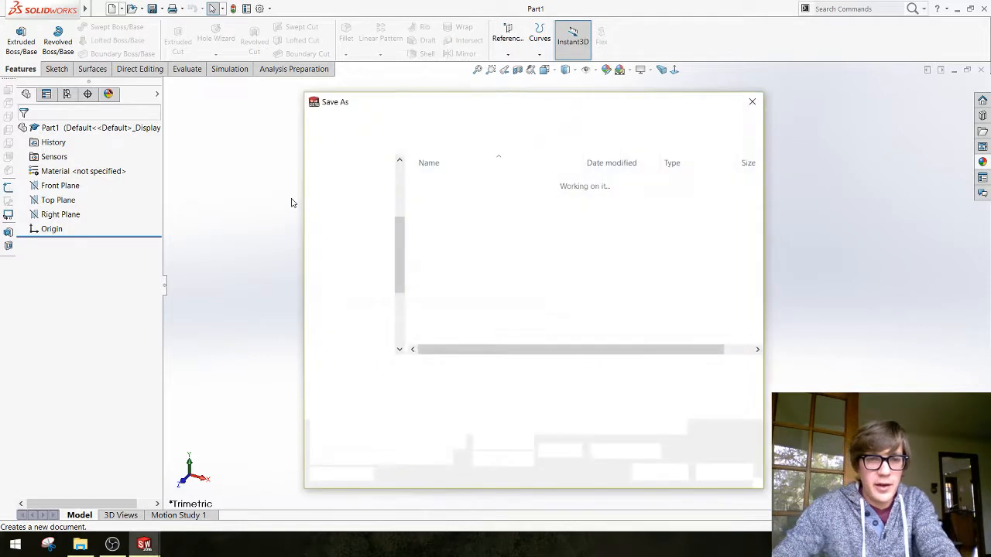
pyautogui.click(466, 189)
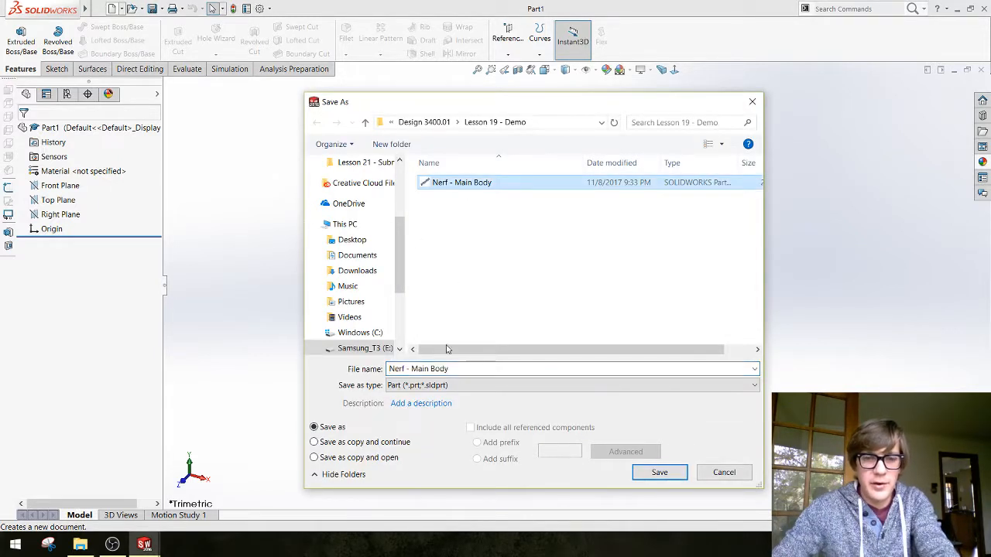
pyautogui.moveTo(453, 370); pyautogui.dragTo(414, 372)
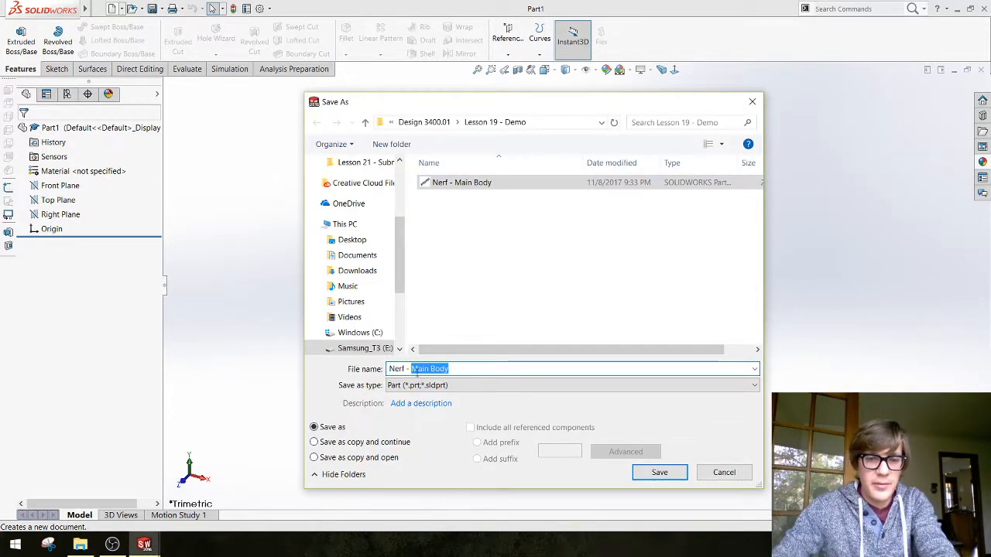
pyautogui.write('Handle')
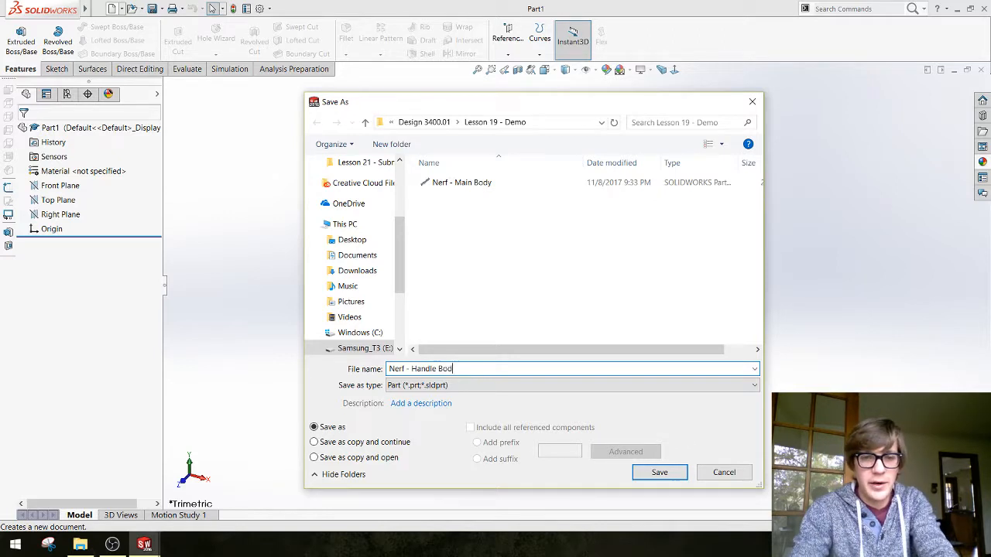
pyautogui.press('Return')
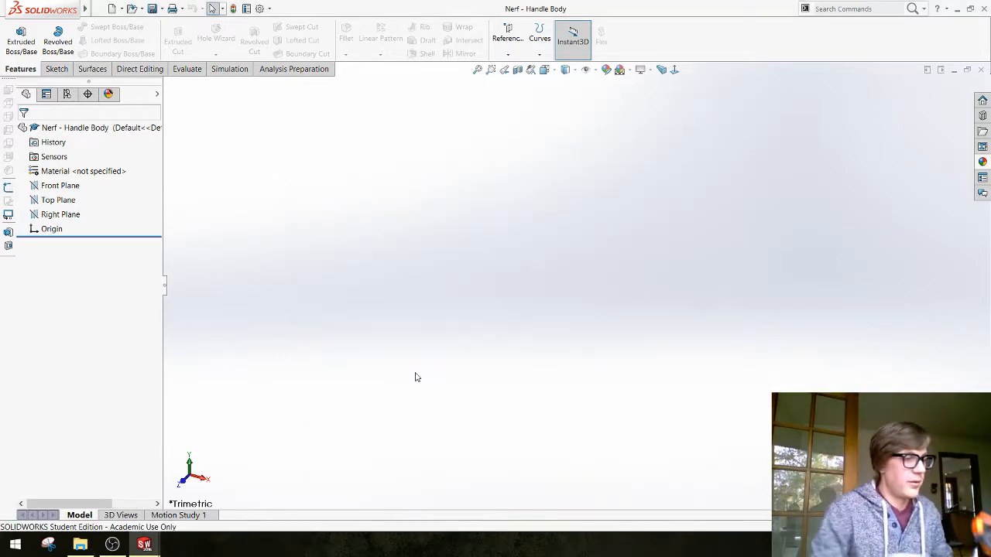
# Step: Switch to OBS, show the Webcam - Logitech source, shrink it into the scene's lower-left corner, and return to SOLIDWORKS
pyautogui.click(112, 544)
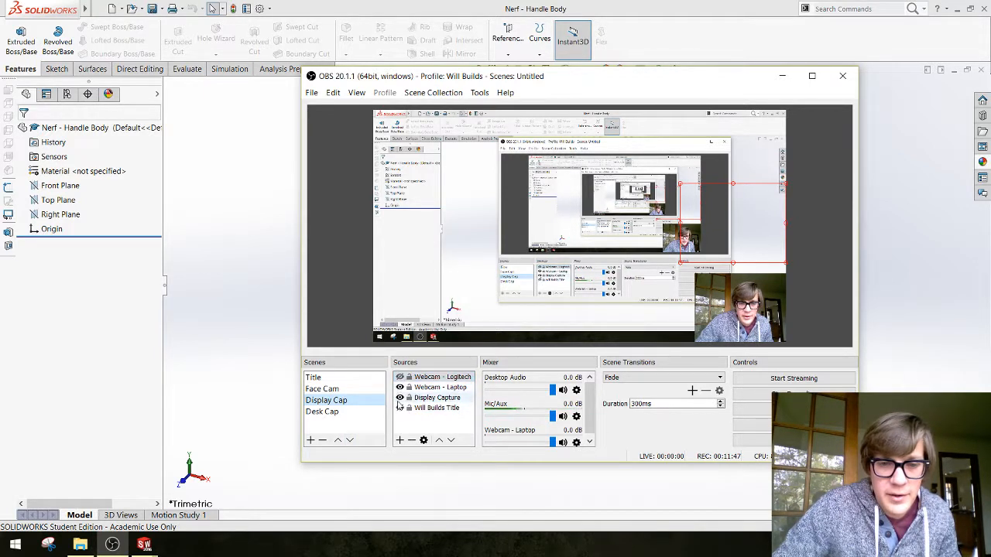
pyautogui.click(400, 377)
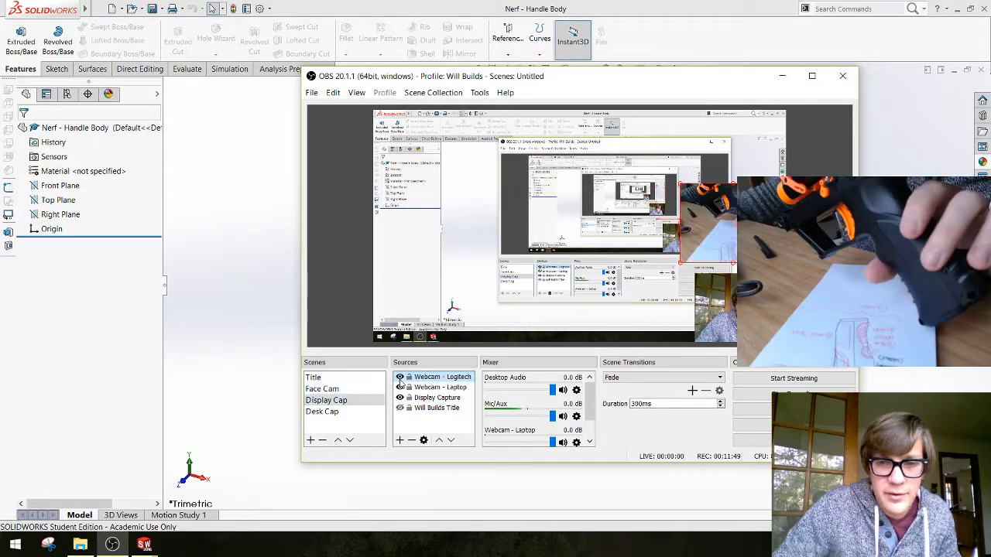
pyautogui.moveTo(765, 241); pyautogui.dragTo(641, 288)
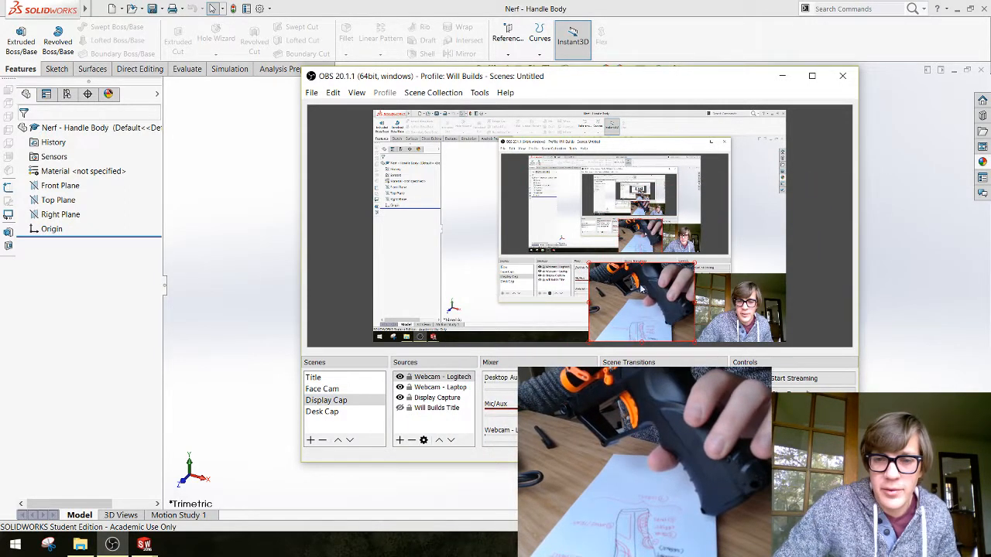
pyautogui.moveTo(595, 265); pyautogui.dragTo(605, 277)
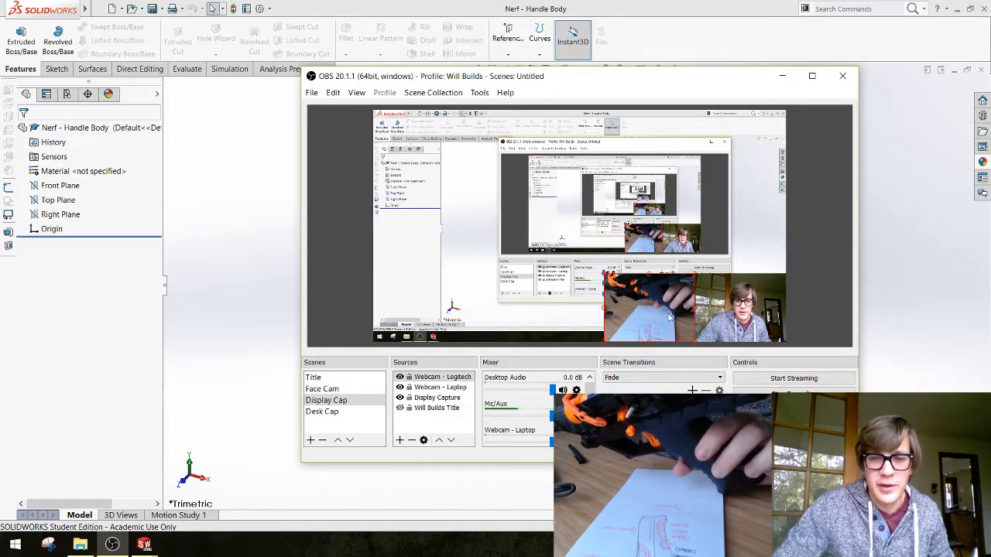
pyautogui.moveTo(639, 325); pyautogui.dragTo(440, 330)
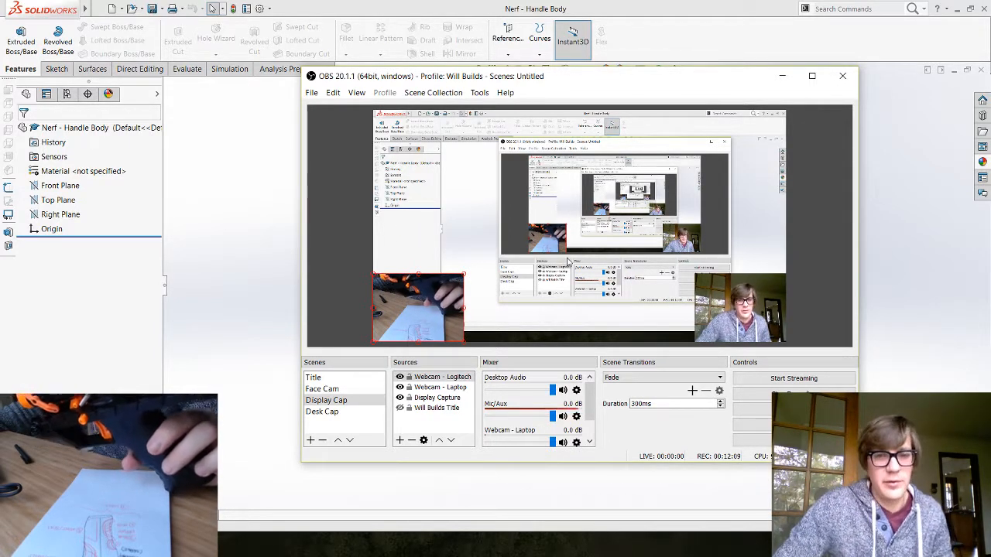
pyautogui.click(281, 193)
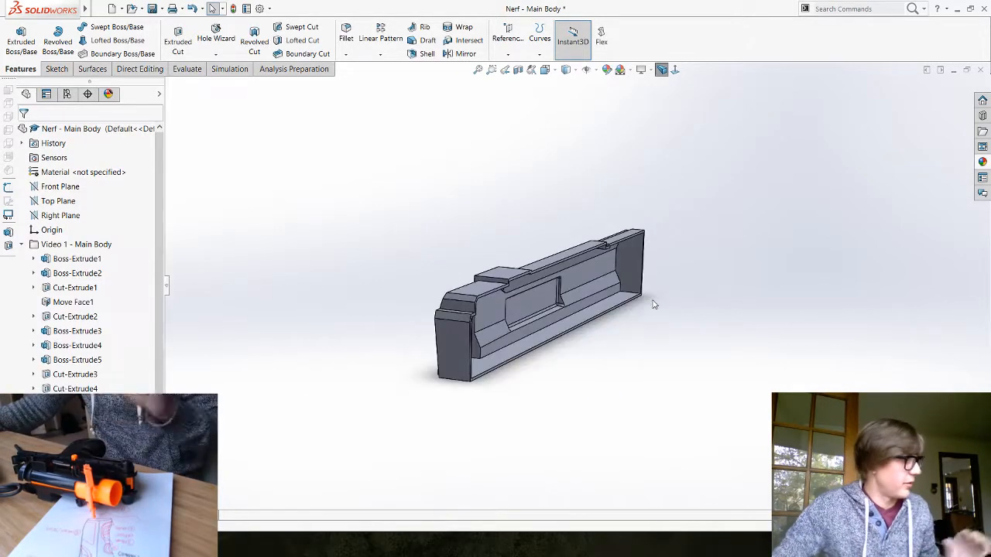
# Step: Examine the side of the Nerf - Main Body part and how its Right Plane is oriented
pyautogui.moveTo(653, 304); pyautogui.dragTo(593, 361, button='middle')
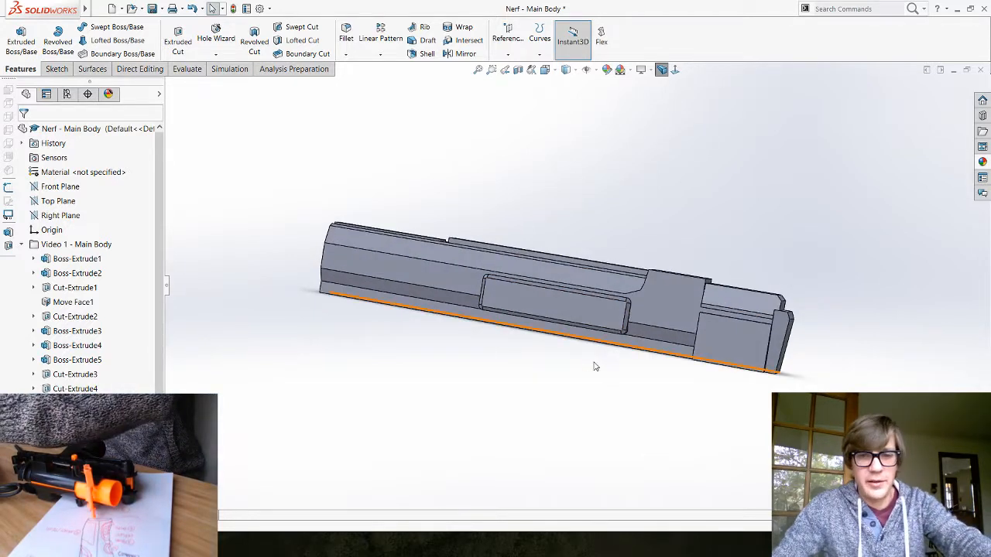
pyautogui.hotkey('ctrl', 'Tab')
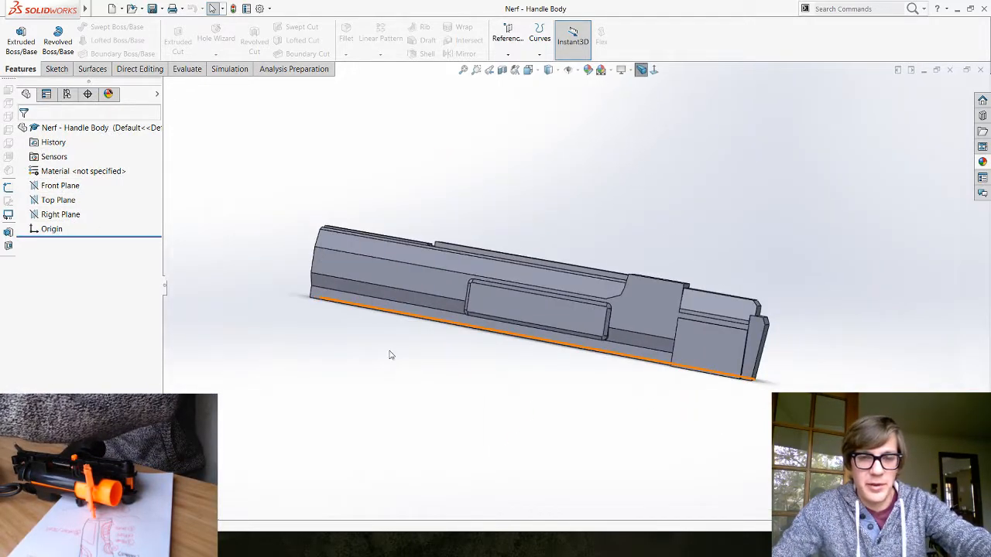
pyautogui.click(62, 215)
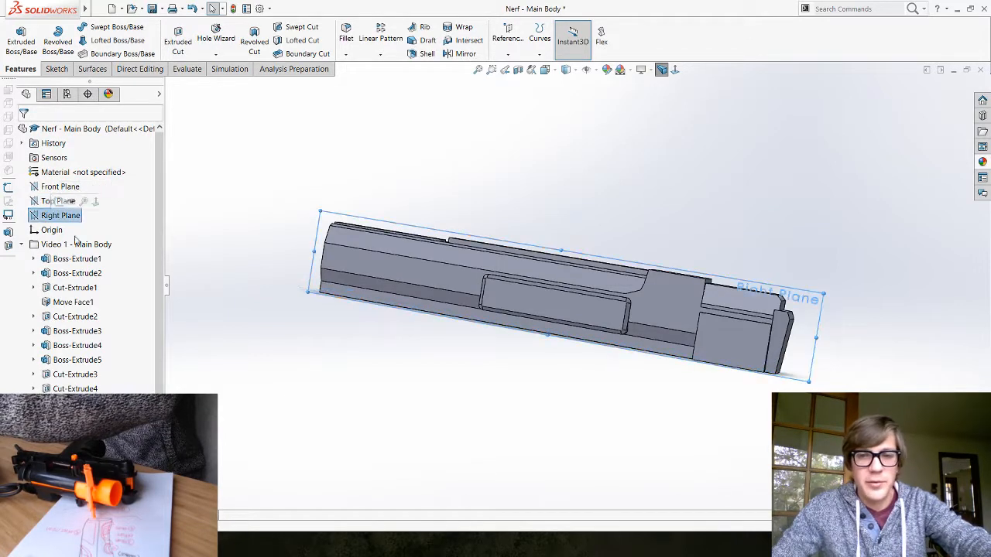
pyautogui.click(401, 412)
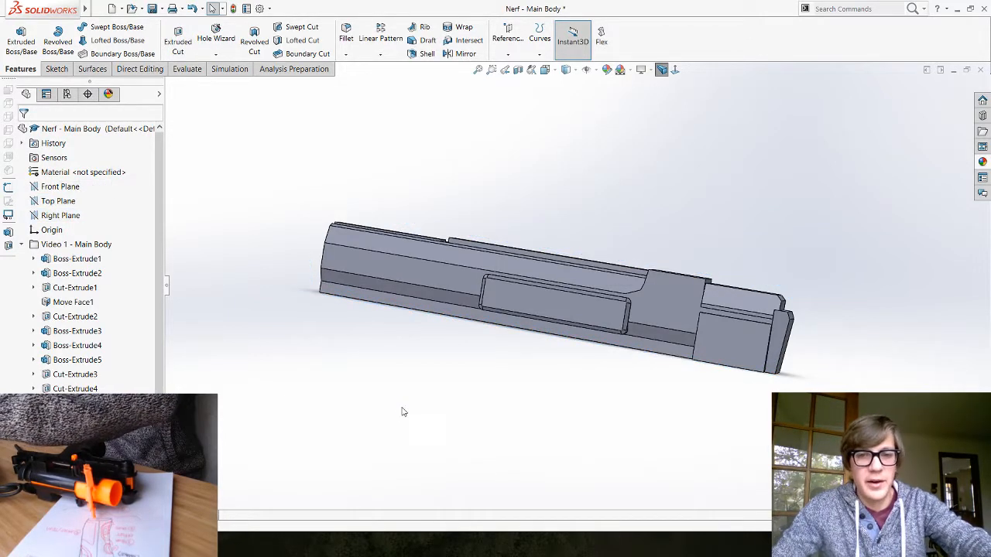
pyautogui.scroll(15, 401, 411)
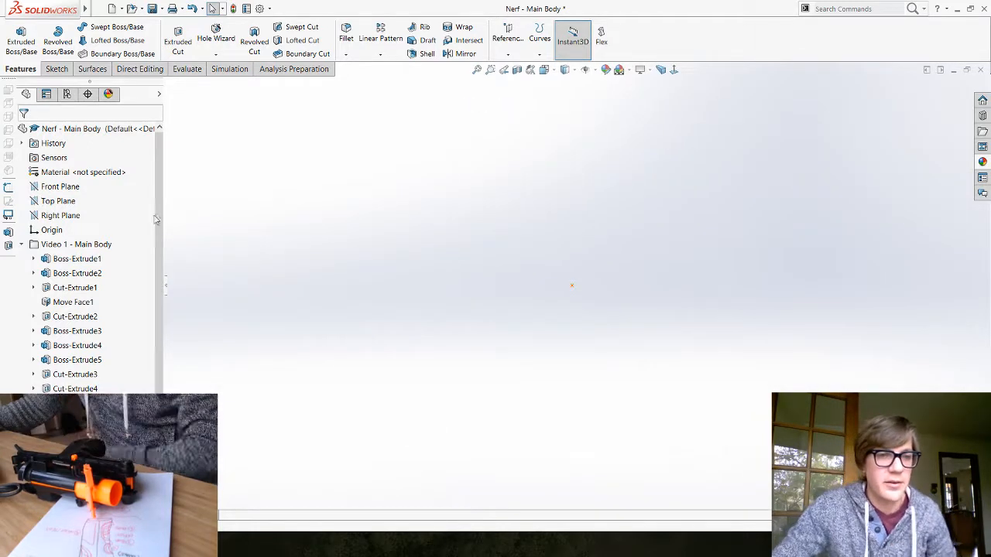
# Step: Start a sketch on the Right Plane of the Nerf - Handle Body part and save the part
pyautogui.hotkey('ctrl', 'Tab')
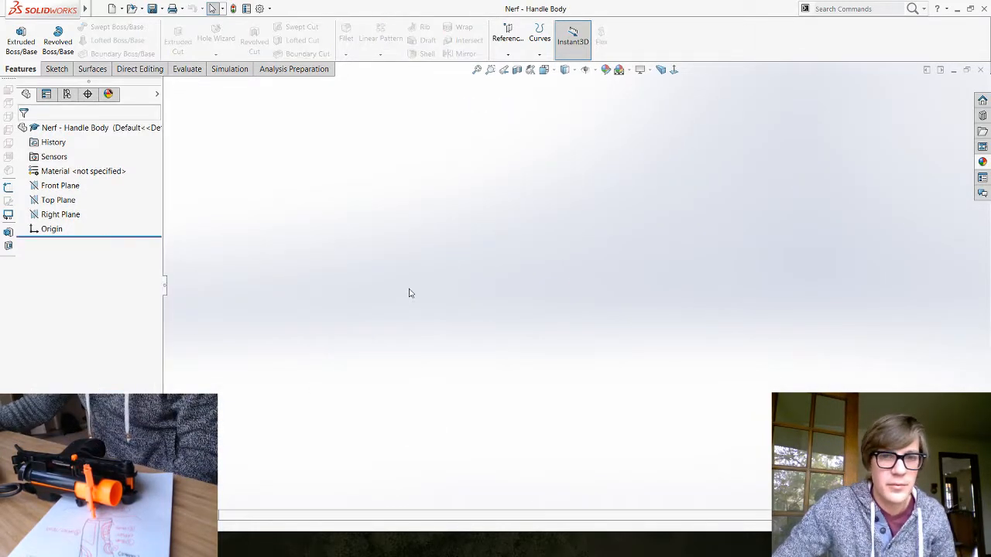
pyautogui.click(61, 214)
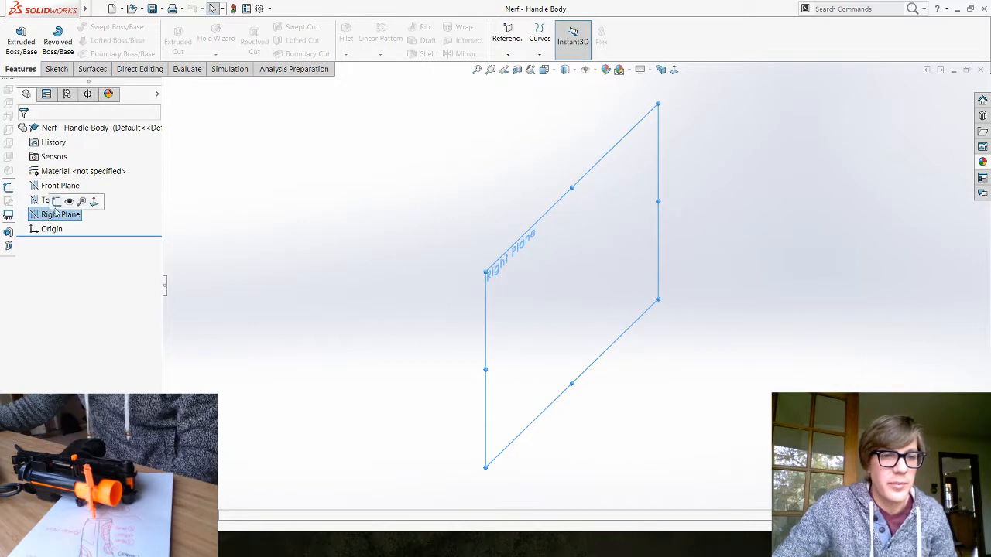
pyautogui.click(56, 202)
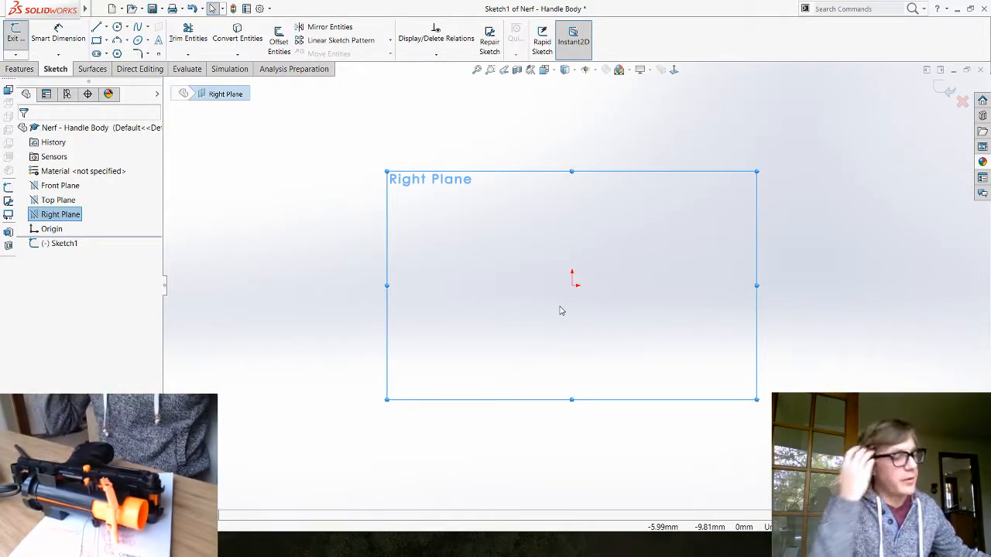
pyautogui.click(674, 327)
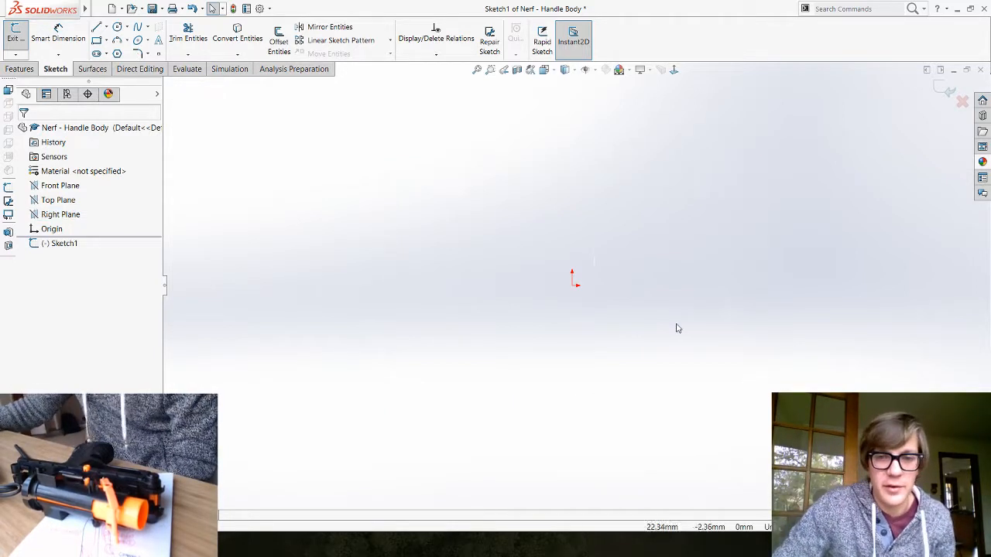
pyautogui.scroll(-2, 683, 329)
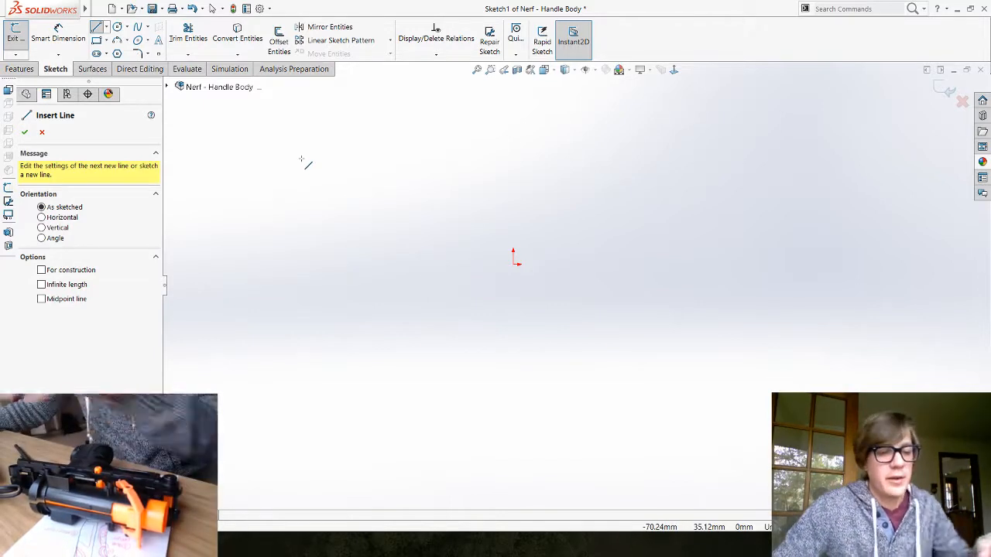
pyautogui.hotkey('ctrl', 's')
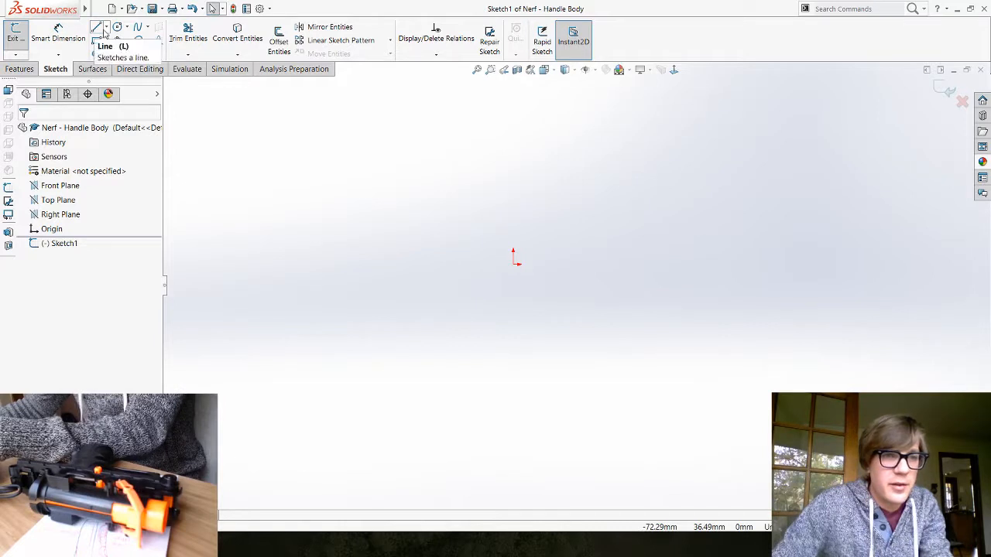
# Step: Sketch a centerline about 85 mm long from the origin, slanting steeply down to the right
pyautogui.click(106, 28)
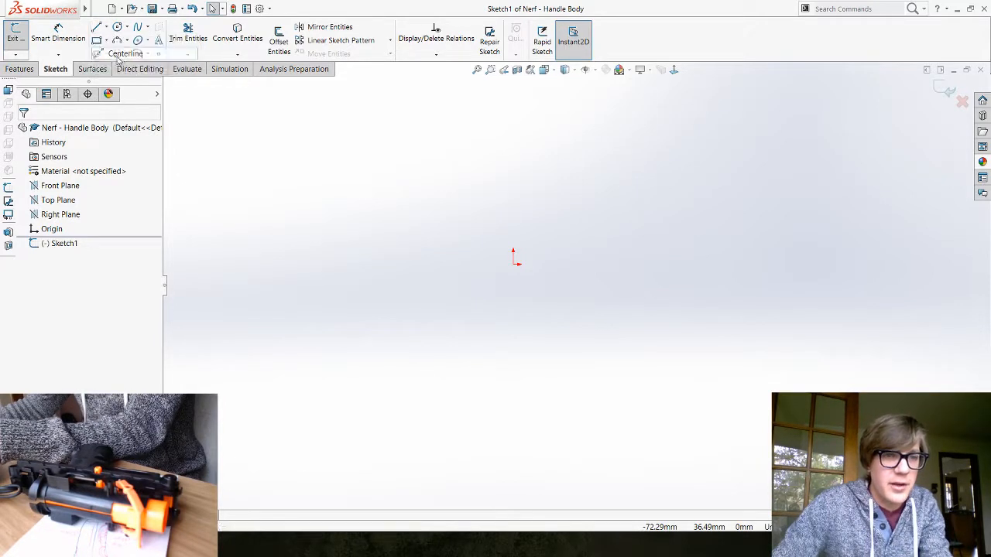
pyautogui.click(512, 265)
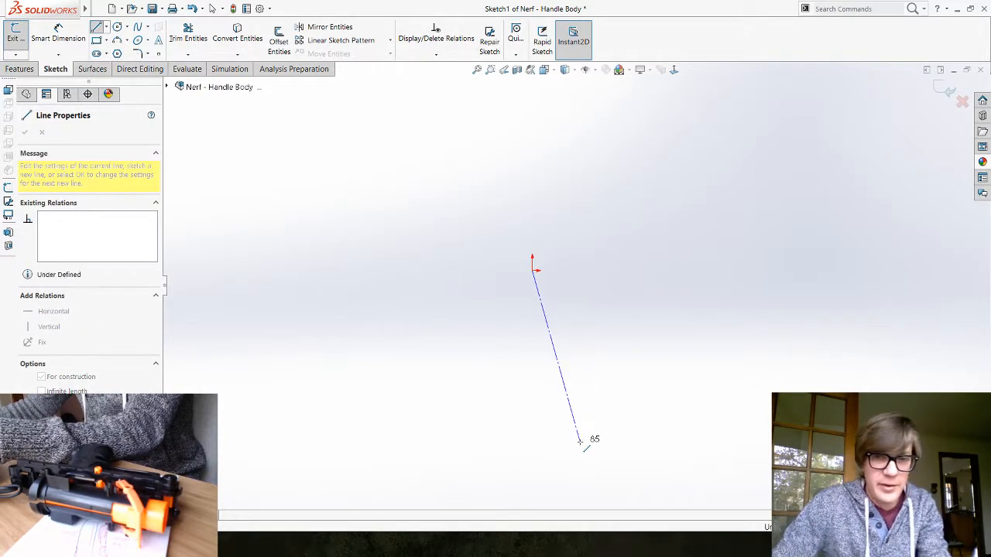
pyautogui.click(580, 443)
pyautogui.press('Escape')
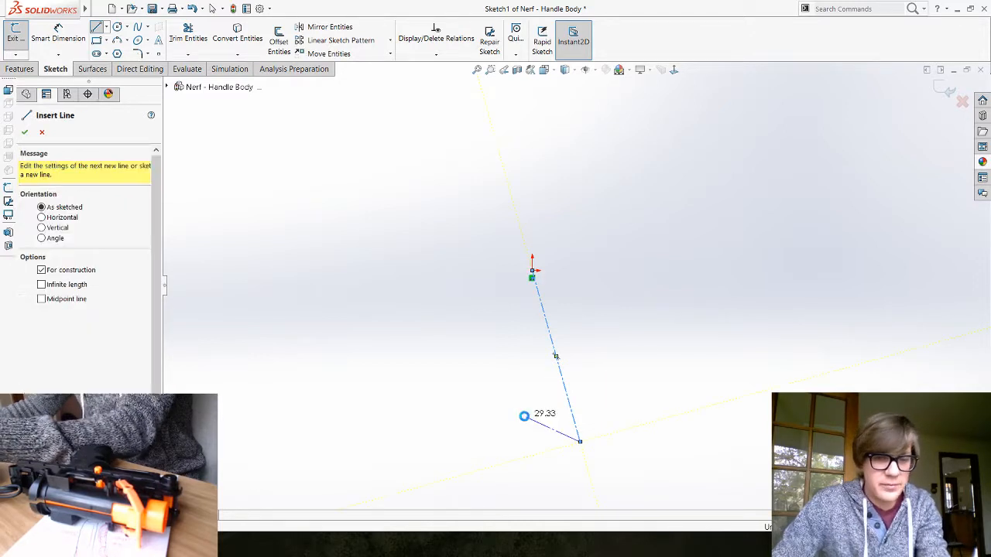
pyautogui.press('Escape')
# Step: Dimension the slanted centerline's length and set it to 126 mm
pyautogui.scroll(-3, 611, 461)
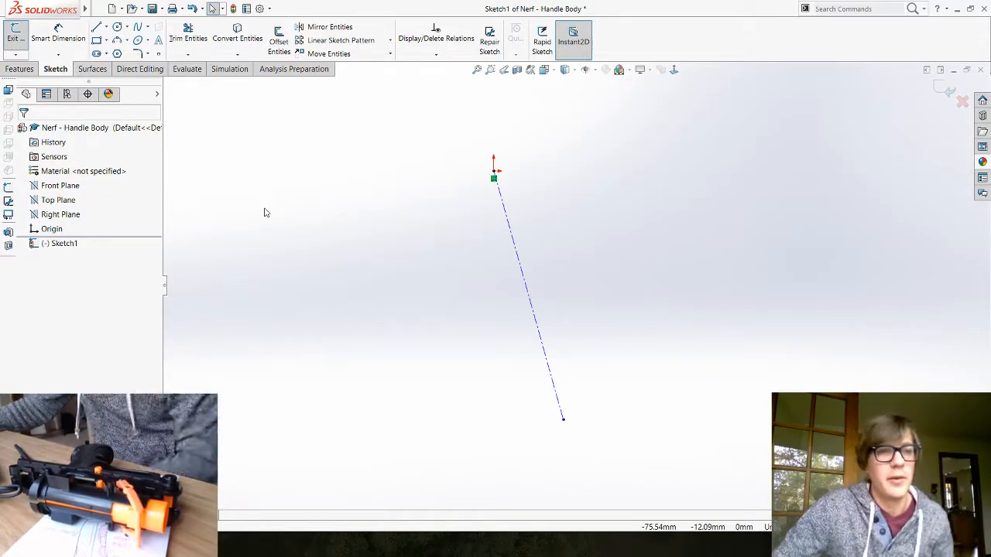
pyautogui.click(61, 46)
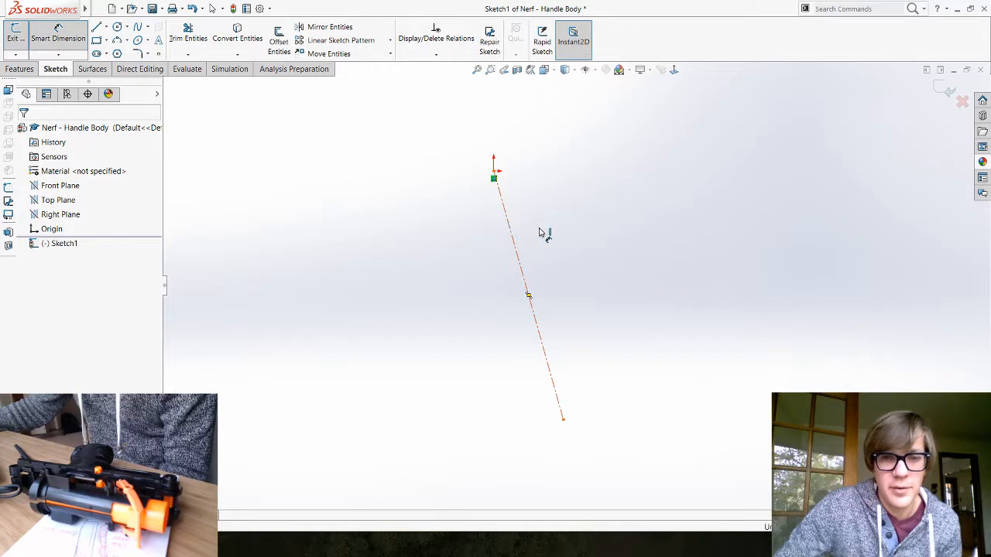
pyautogui.click(527, 246)
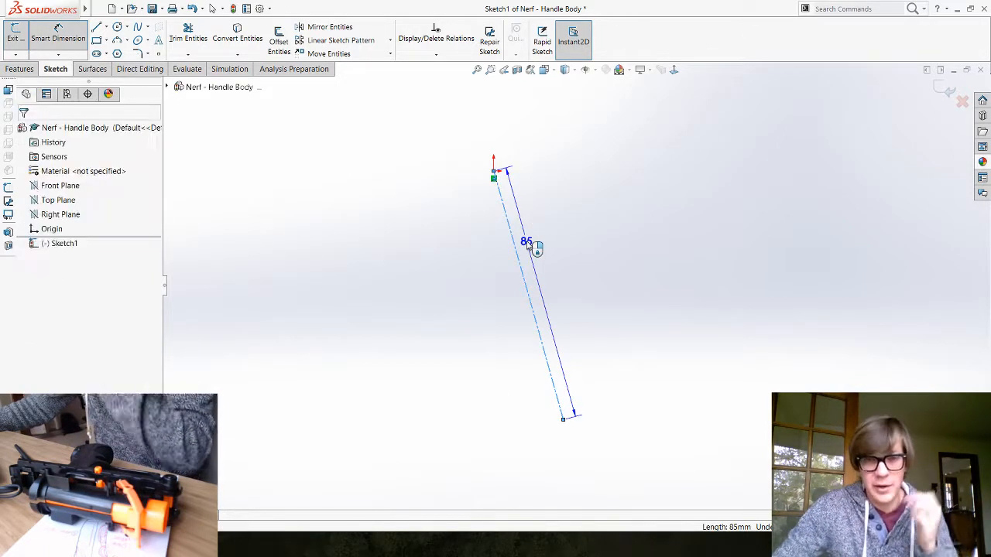
pyautogui.click(526, 246)
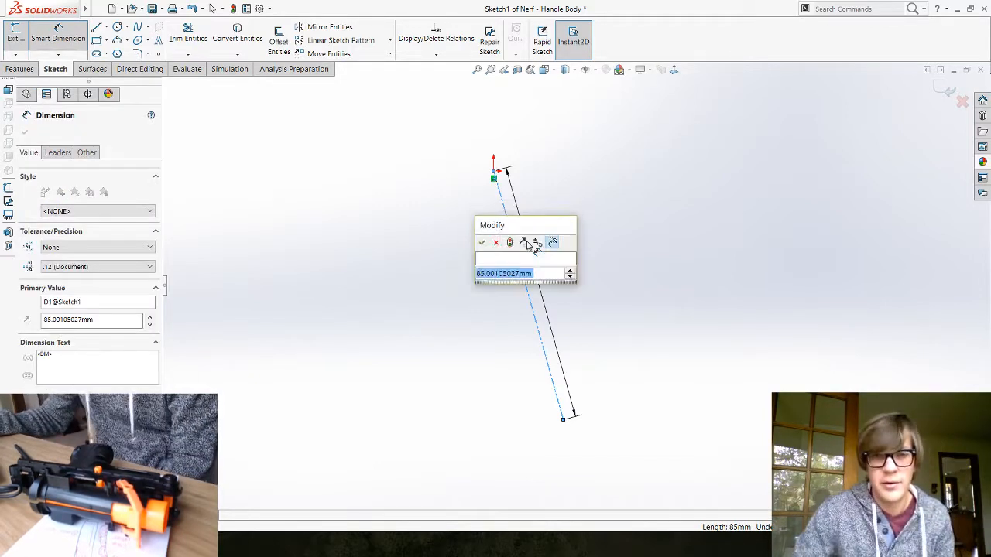
pyautogui.write('128')
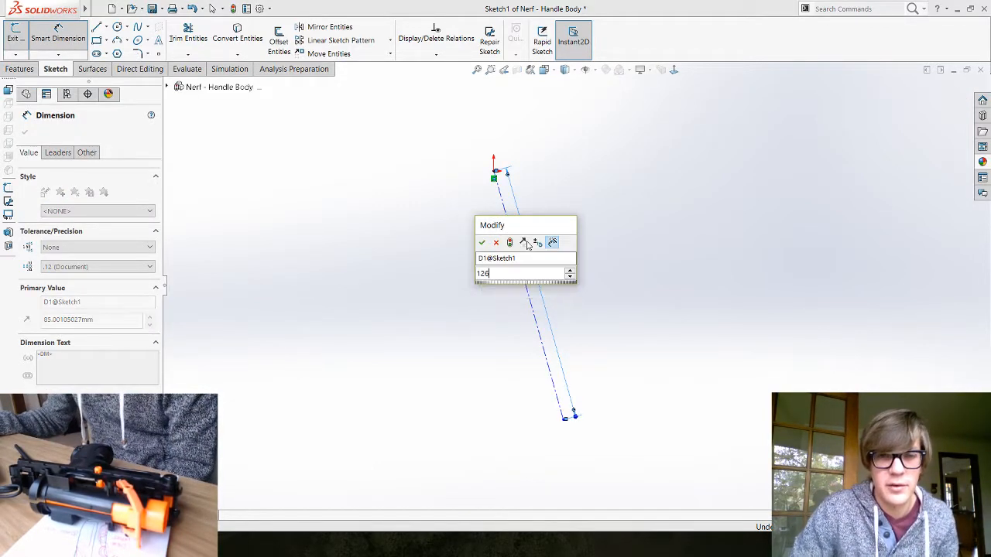
pyautogui.press('Return')
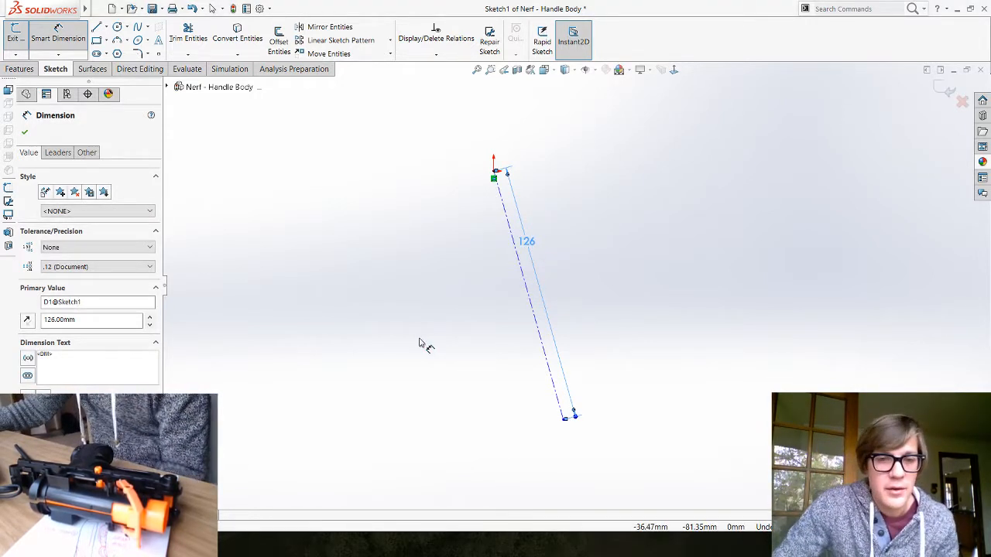
pyautogui.press('Escape')
pyautogui.press('Escape')
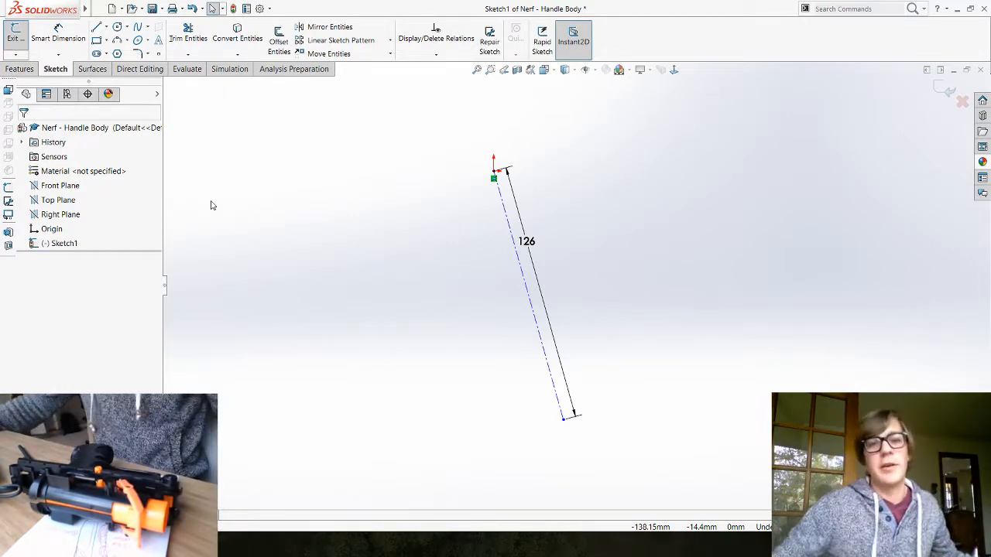
# Step: Dimension the horizontal distance between the slanted centerline's endpoints and set it to 38 mm
pyautogui.click(58, 35)
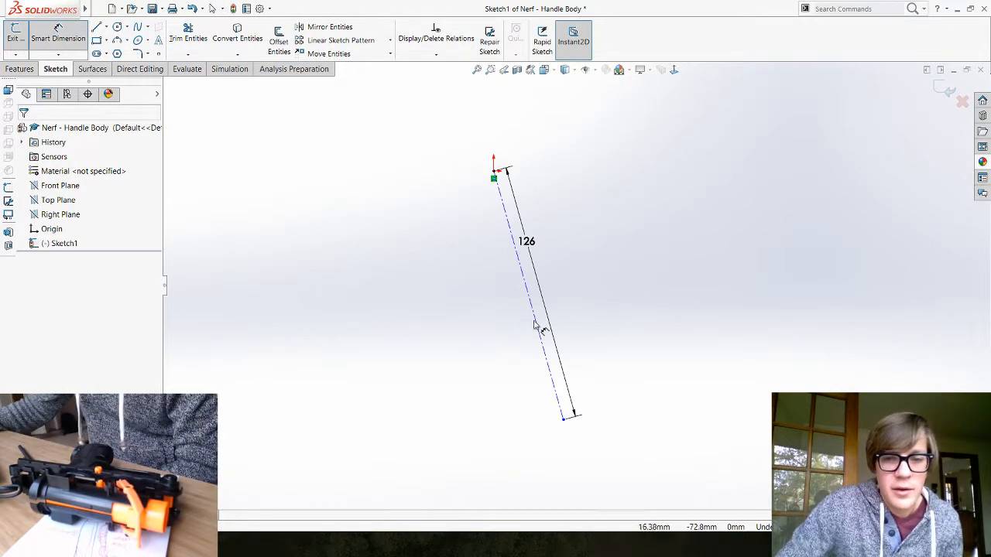
pyautogui.click(540, 153)
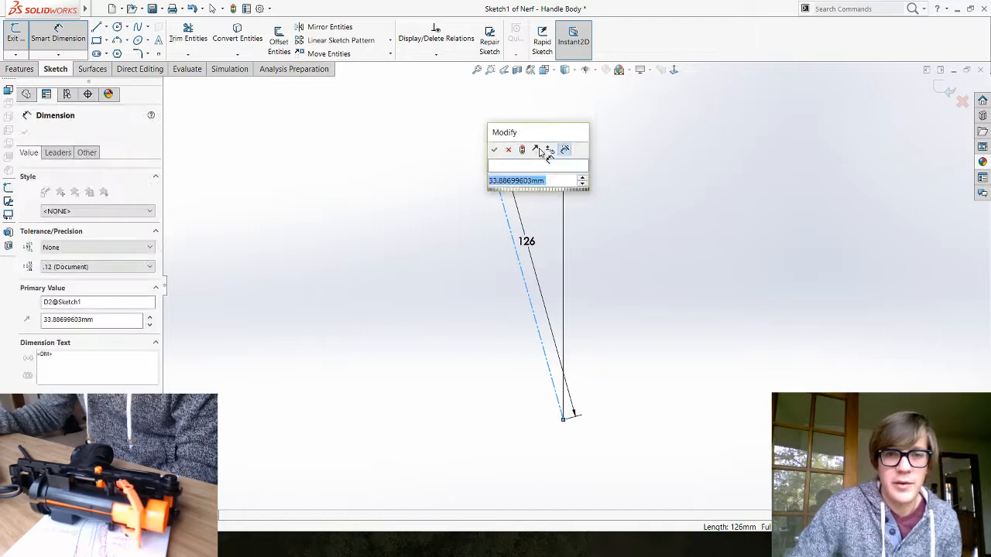
pyautogui.write('38')
pyautogui.press('Return')
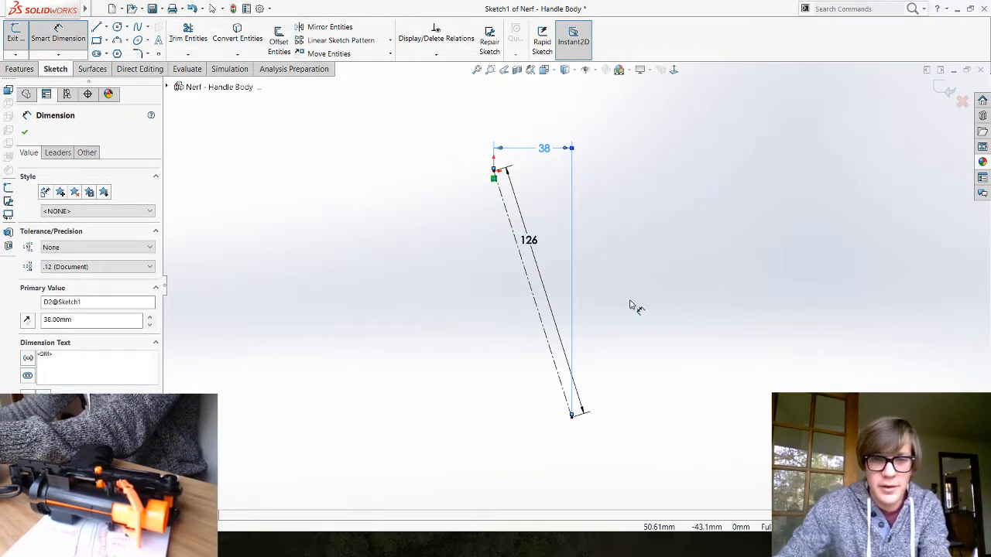
pyautogui.press('Escape')
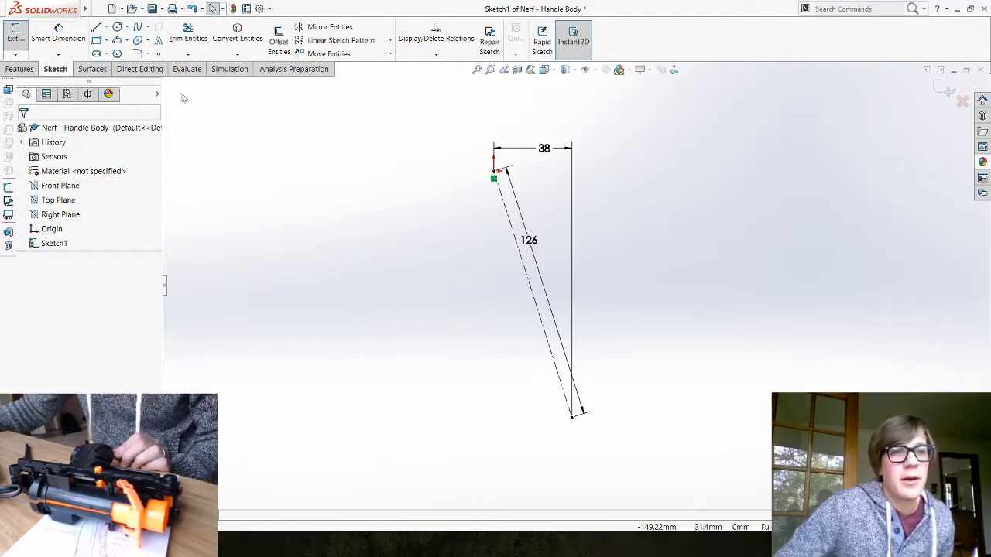
pyautogui.click(147, 28)
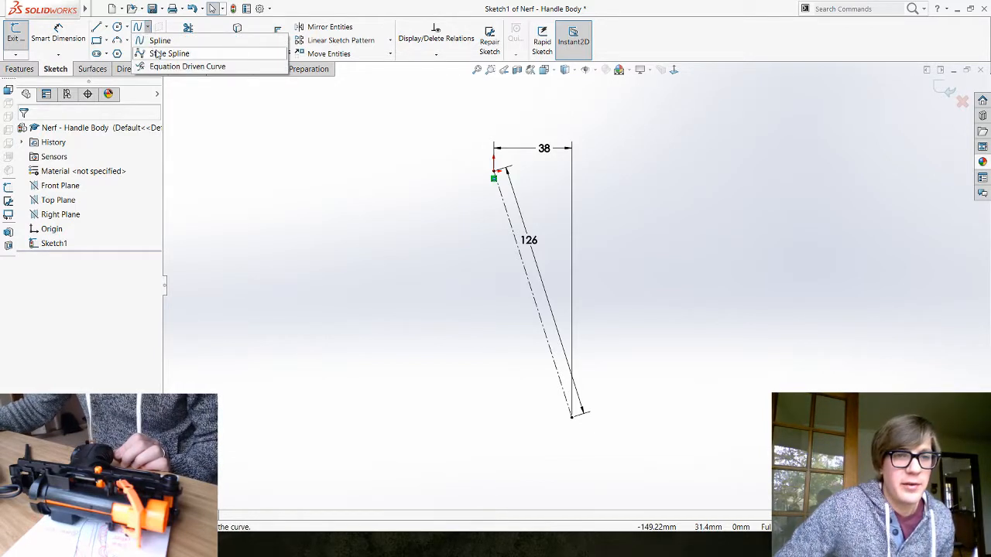
pyautogui.click(157, 53)
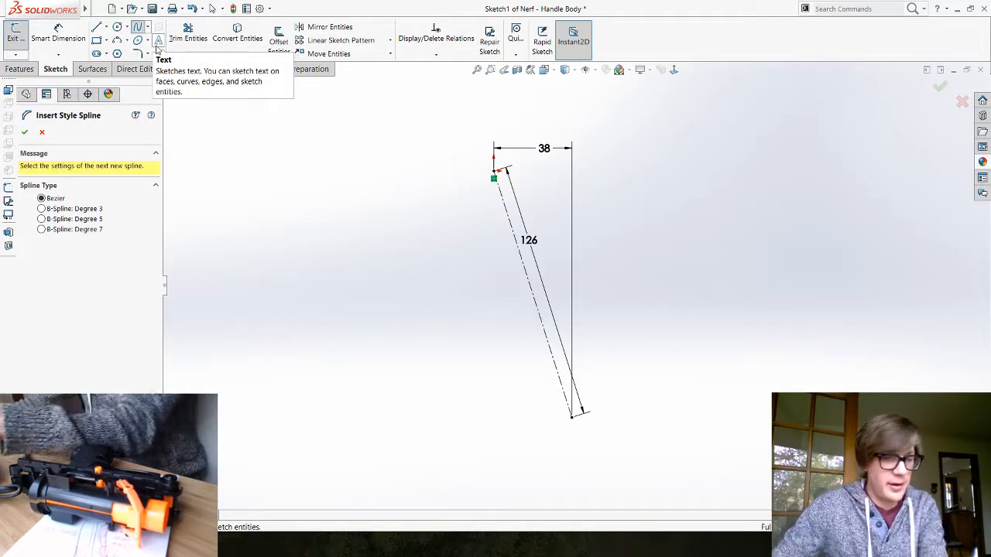
pyautogui.press('Escape')
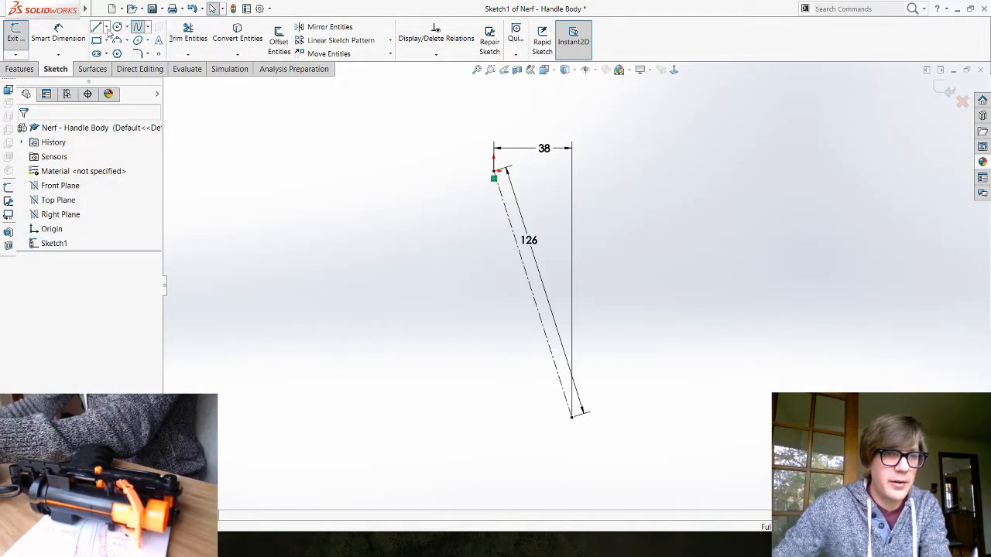
# Step: Sketch a horizontal centerline about 47 mm long through the origin, extending to both sides of it
pyautogui.click(106, 28)
pyautogui.click(109, 56)
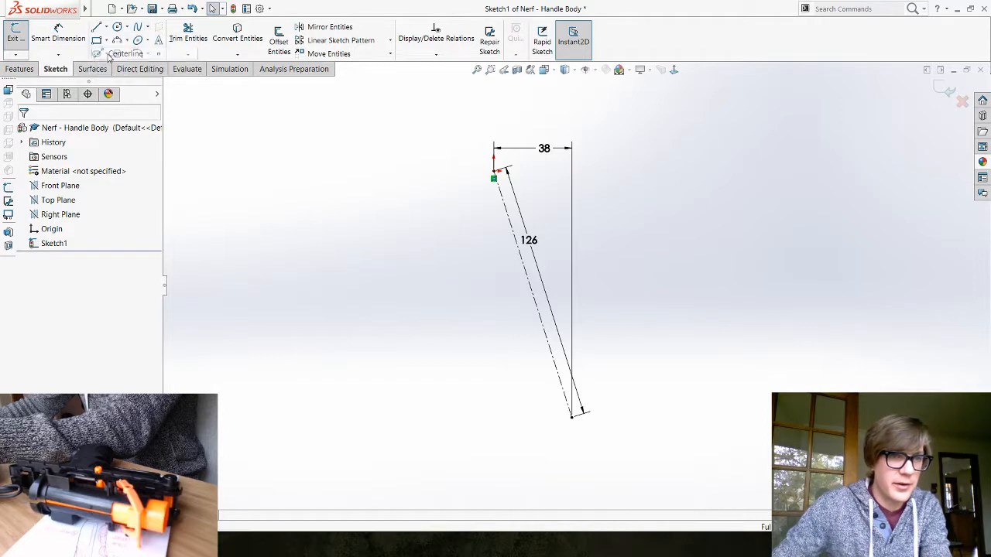
pyautogui.click(449, 172)
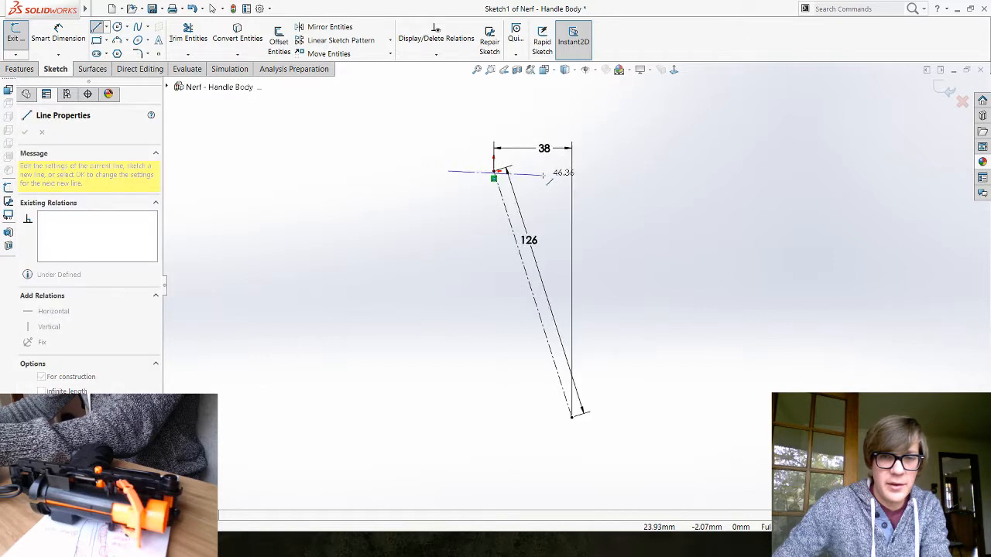
pyautogui.click(545, 172)
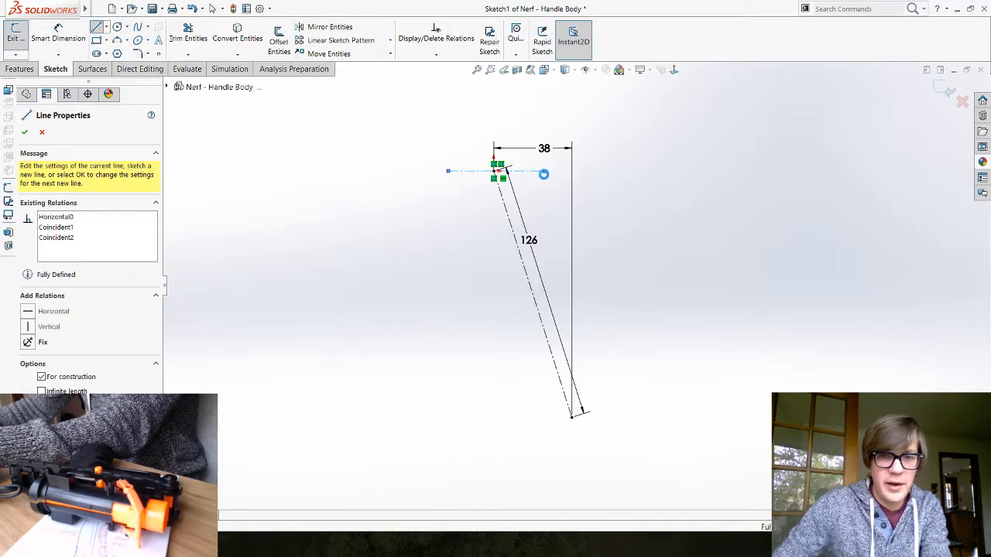
pyautogui.press('Escape')
pyautogui.press('Escape')
# Step: Sketch a centerline about 52 mm long across the lower end of the slanted centerline, rising gently to the right
pyautogui.click(106, 28)
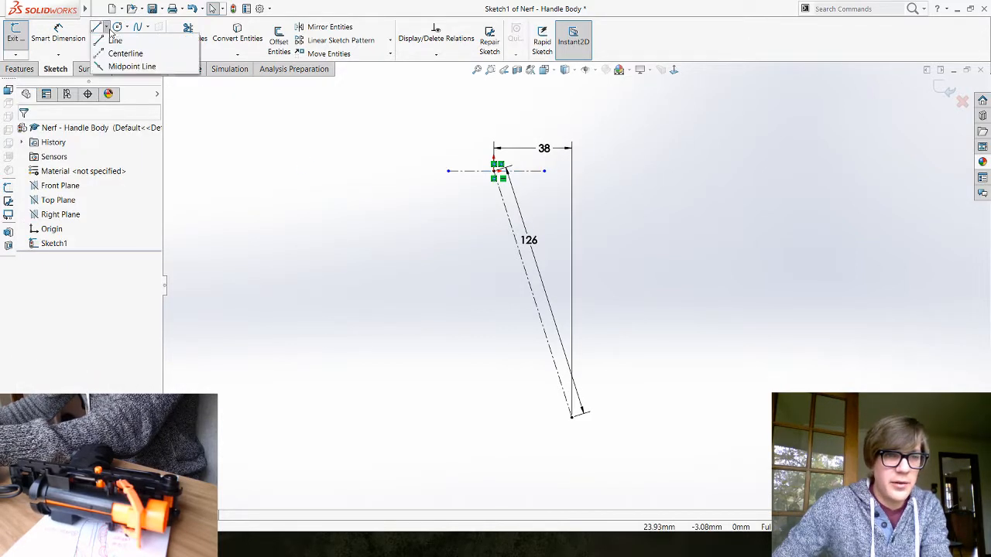
pyautogui.click(116, 55)
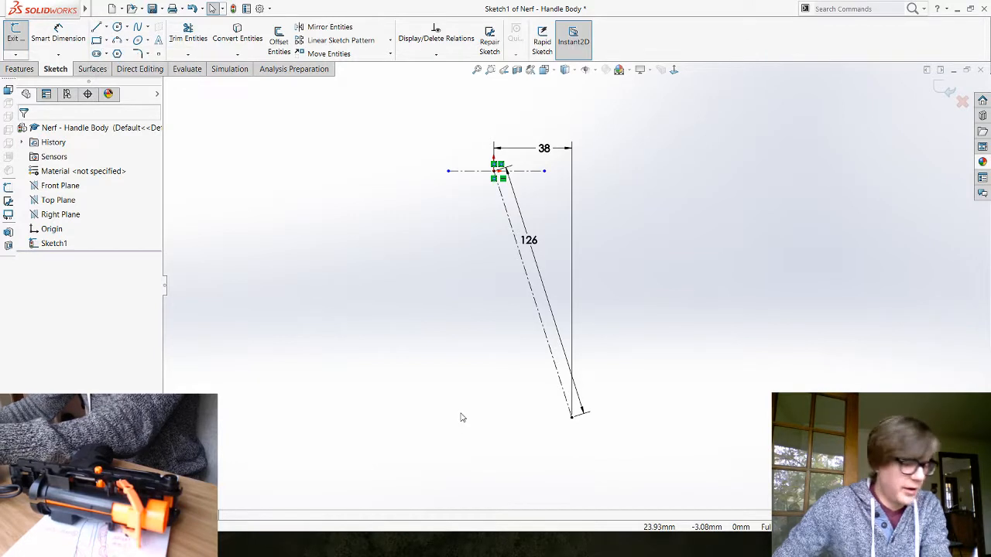
pyautogui.click(519, 433)
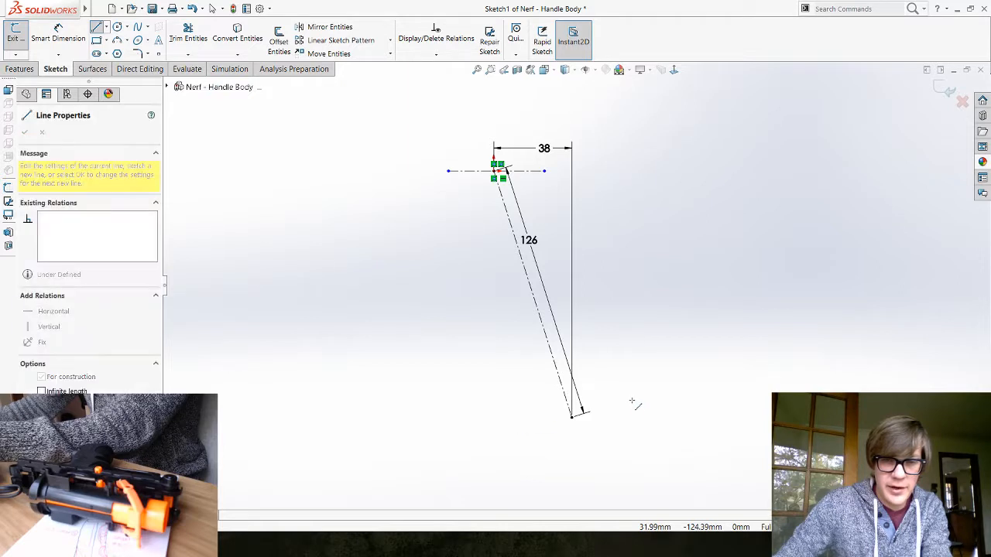
pyautogui.click(620, 394)
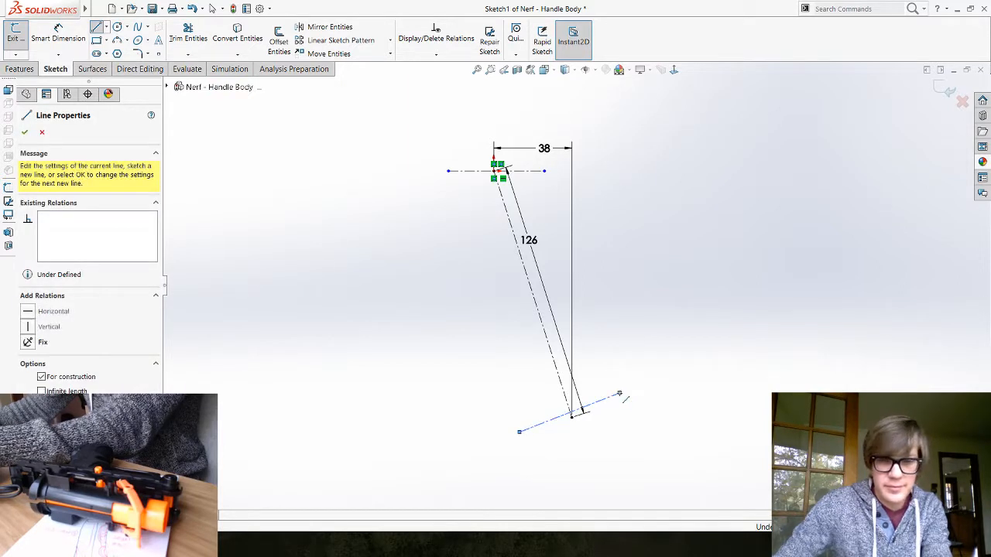
pyautogui.press('Escape')
pyautogui.press('Escape')
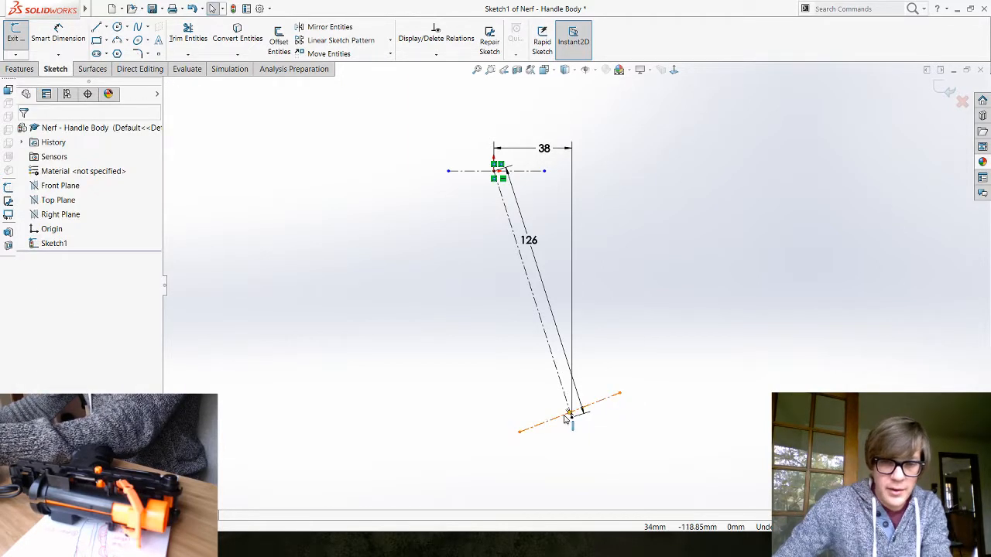
# Step: Make the lower endpoint of the 126 mm centerline coincident with the crossing centerline
pyautogui.click(570, 420)
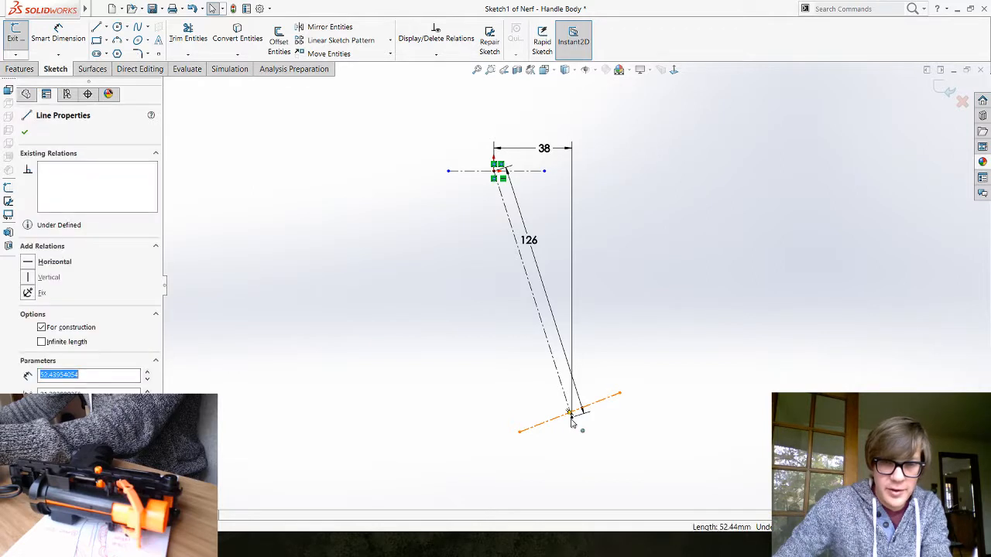
pyautogui.click(571, 416)
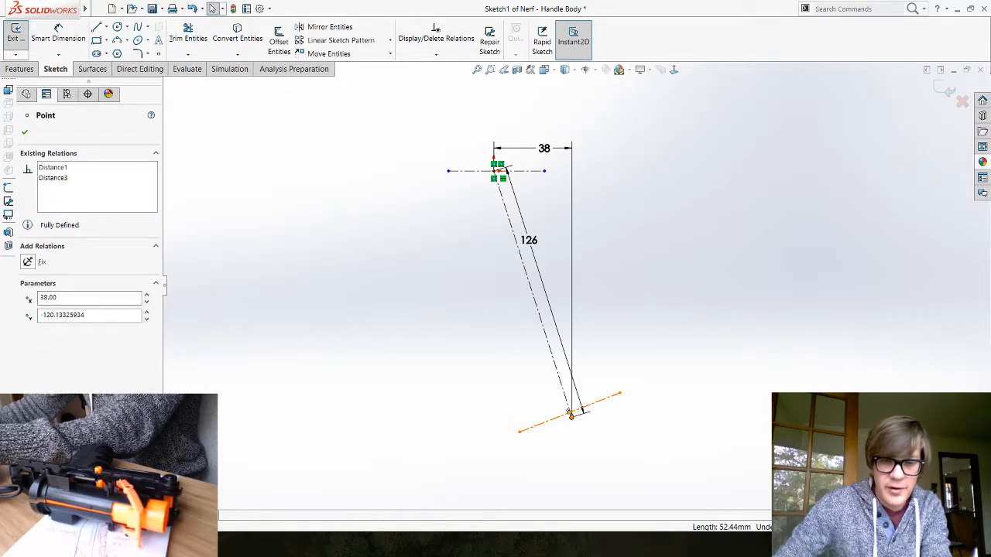
pyautogui.keyDown('ctrl'); pyautogui.click(575, 411); pyautogui.keyUp('ctrl')
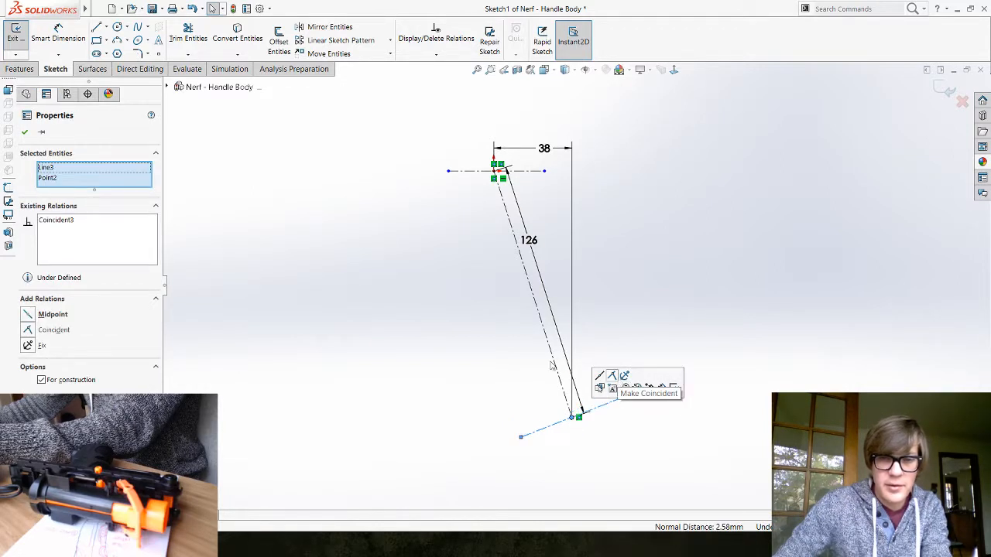
pyautogui.click(438, 322)
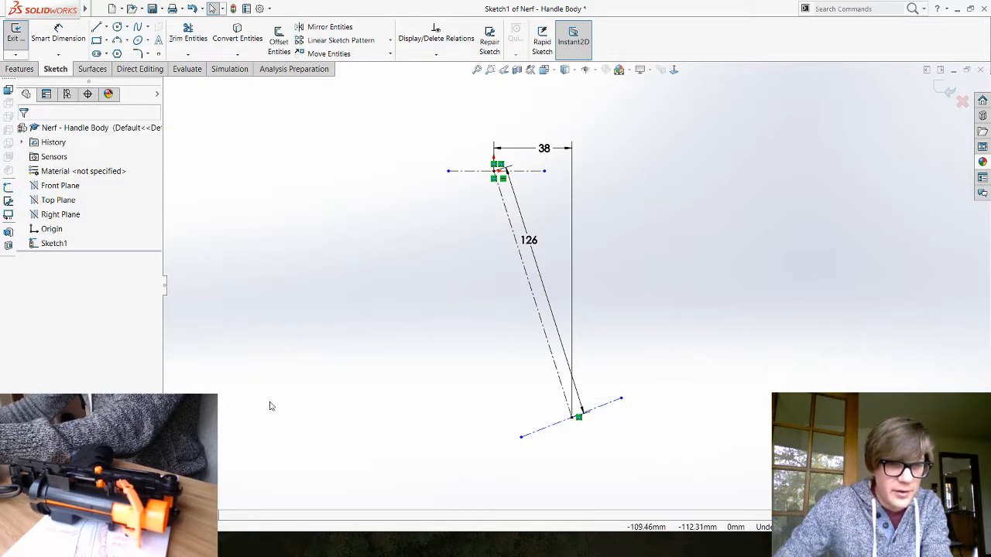
# Step: Switch to the Nerf - Main Body part and close it, returning to the Nerf - Handle Body sketch
pyautogui.click(176, 546)
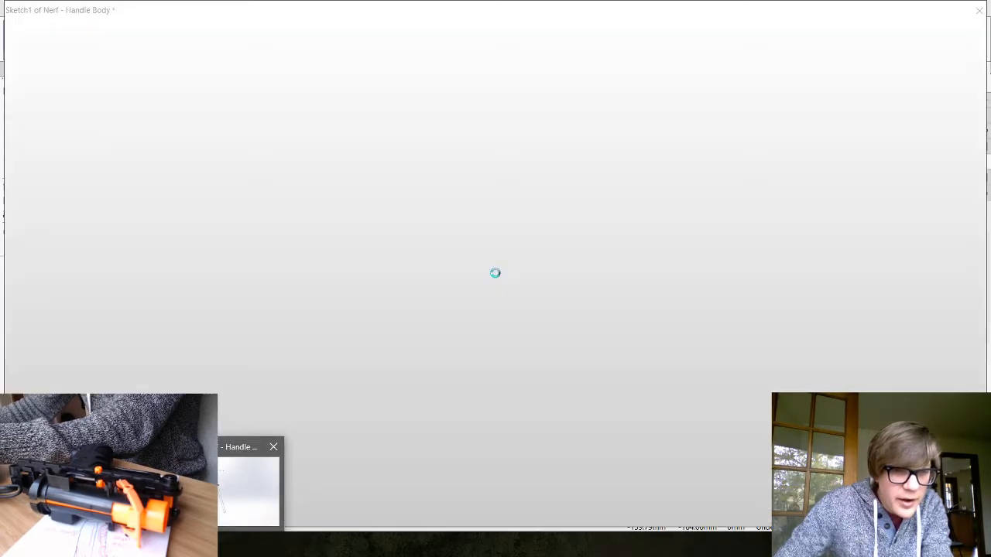
pyautogui.click(128, 490)
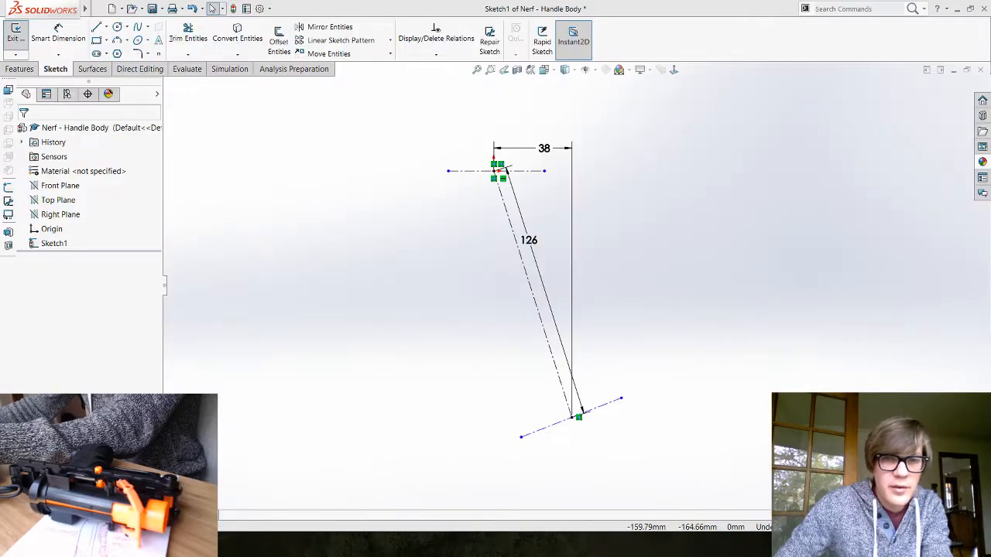
pyautogui.click(981, 71)
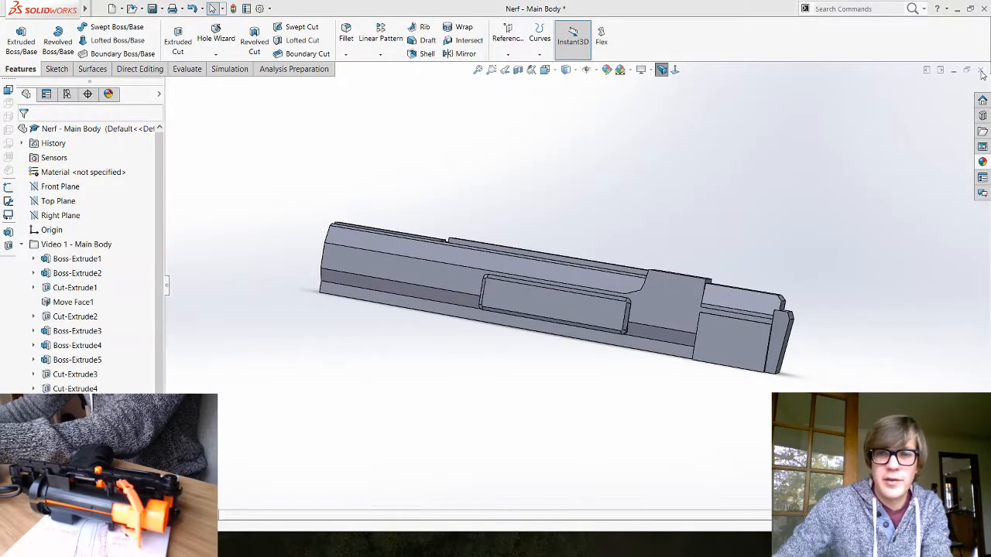
pyautogui.click(981, 71)
pyautogui.click(444, 284)
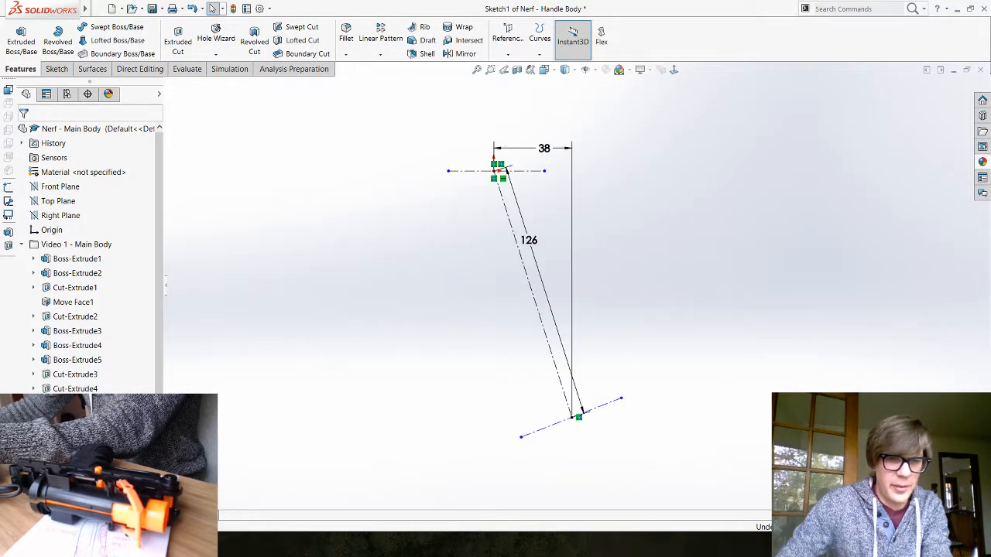
# Step: Dimension the length of the horizontal centerline through the origin and set it to 63 mm
pyautogui.scroll(-1, 584, 319)
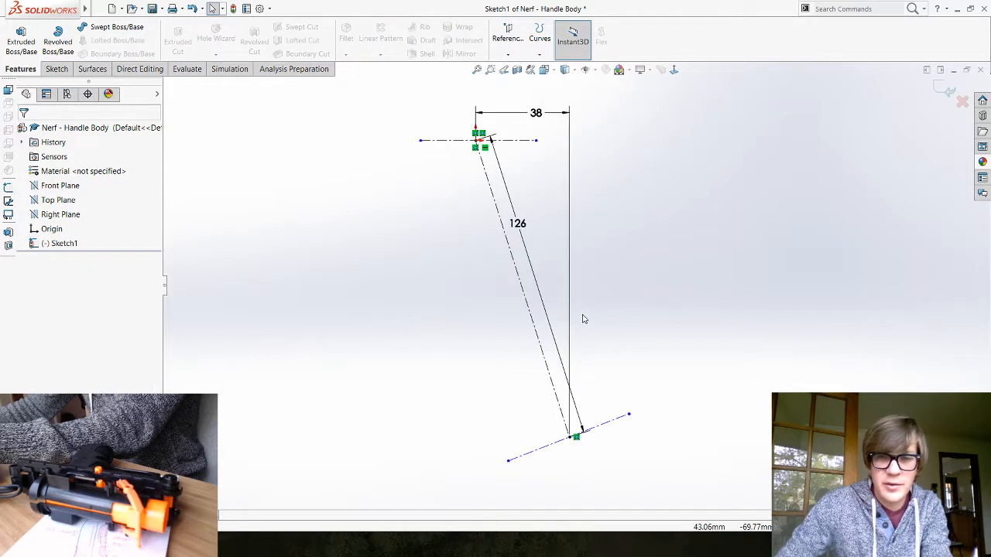
pyautogui.scroll(2, 584, 319)
pyautogui.scroll(-2, 565, 310)
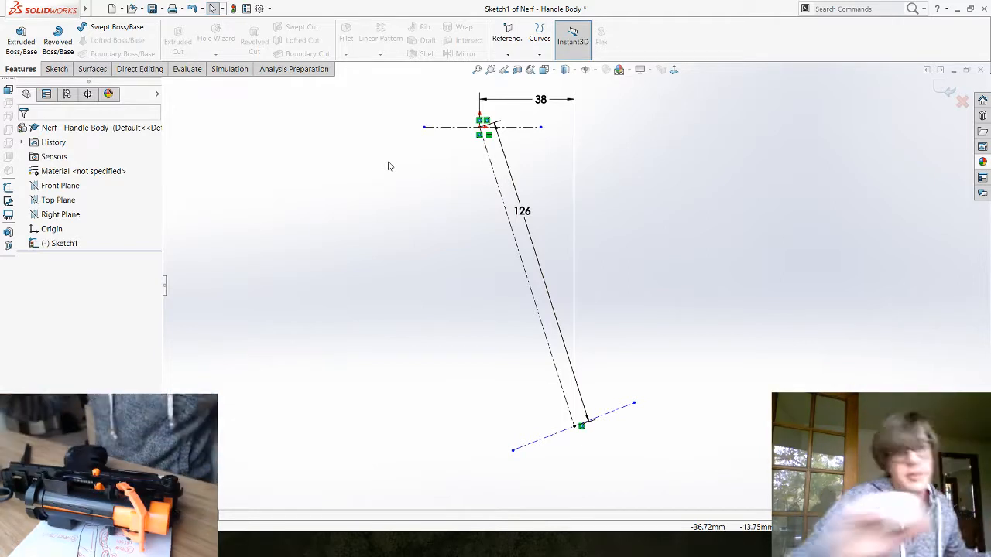
pyautogui.click(56, 69)
pyautogui.click(58, 35)
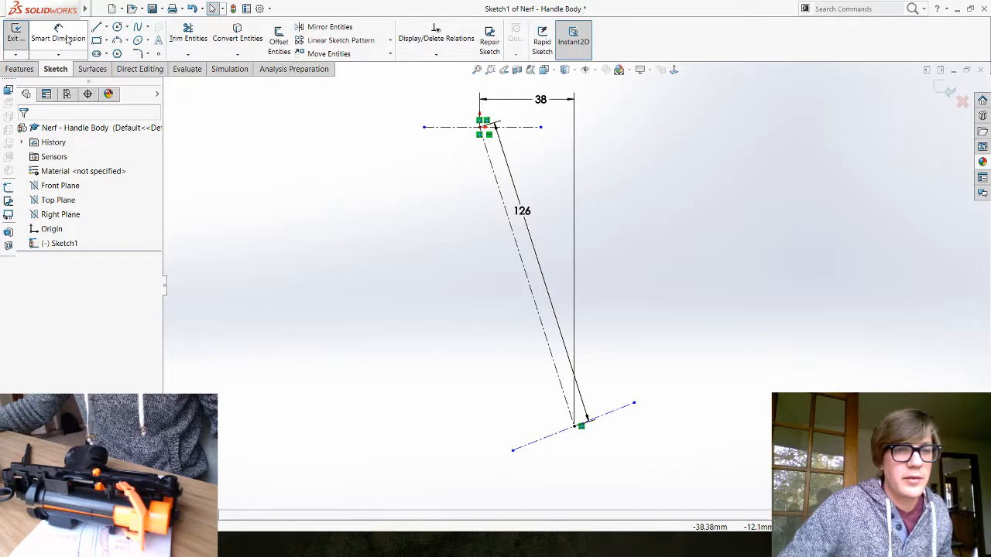
pyautogui.click(451, 117)
pyautogui.click(453, 114)
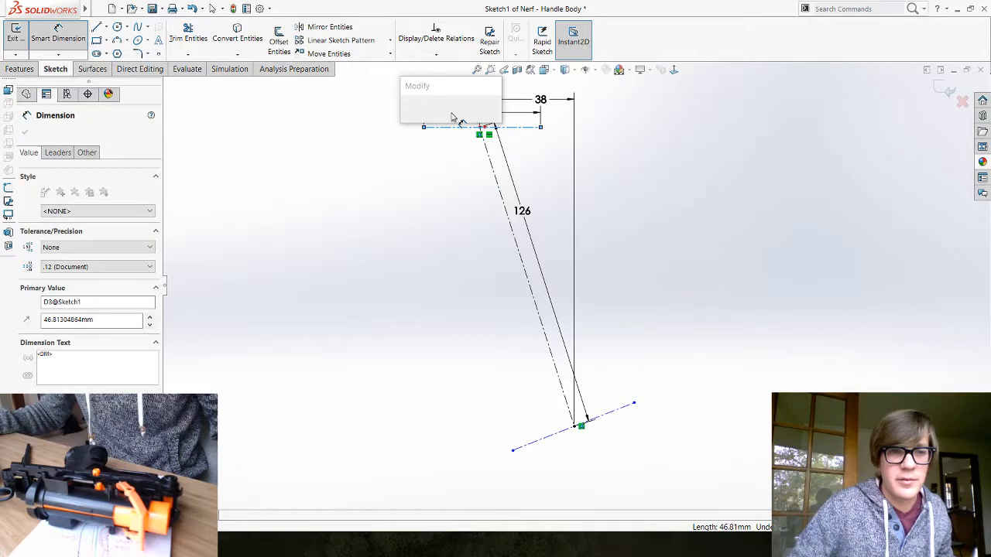
pyautogui.write('63')
pyautogui.press('Escape')
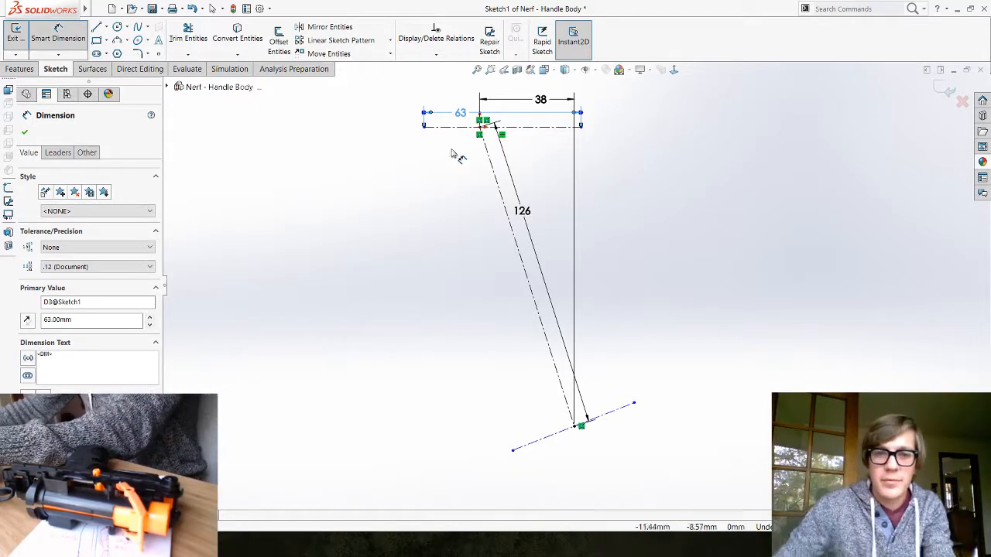
pyautogui.press('Escape')
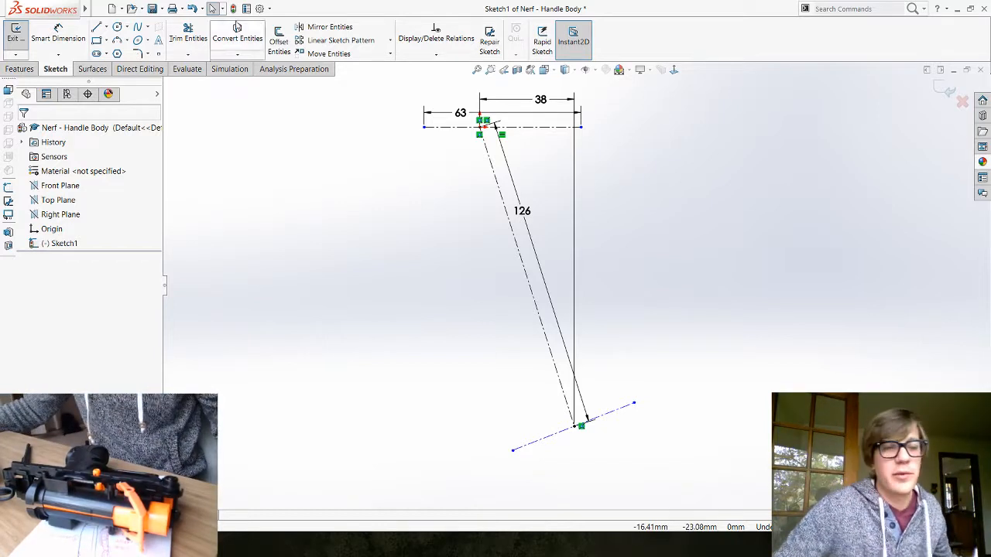
# Step: Dimension the distance from the origin to the right end of the horizontal centerline and set it to 36 mm
pyautogui.click(58, 32)
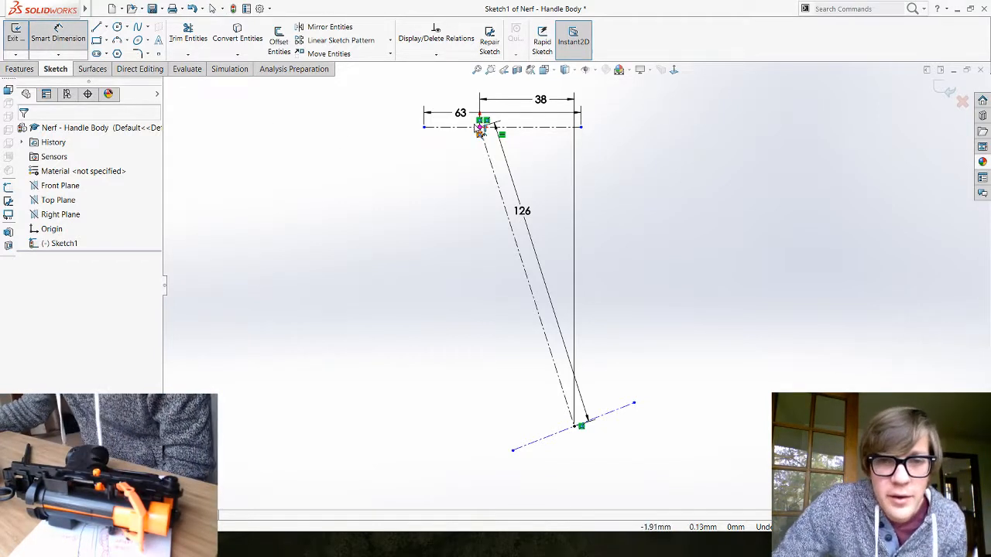
pyautogui.click(580, 127)
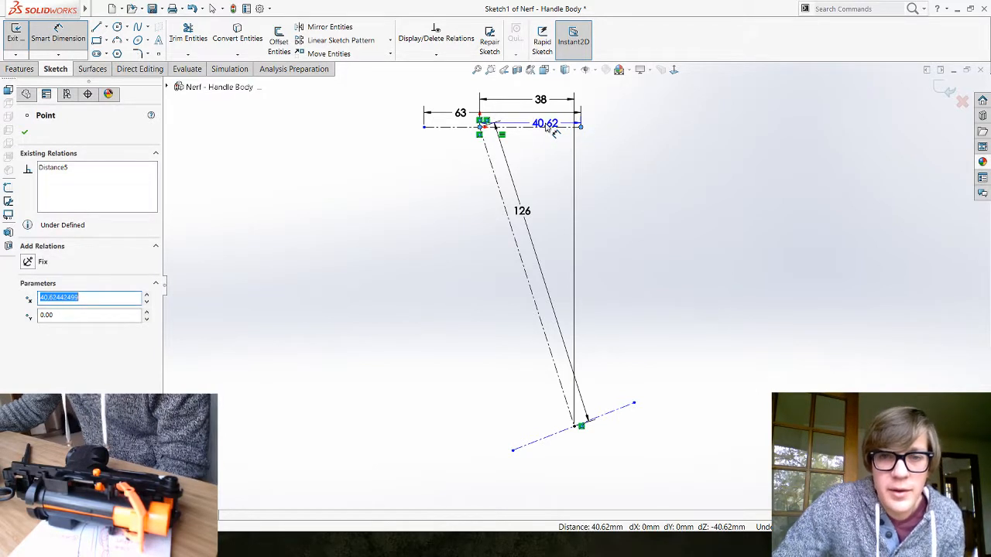
pyautogui.click(551, 130)
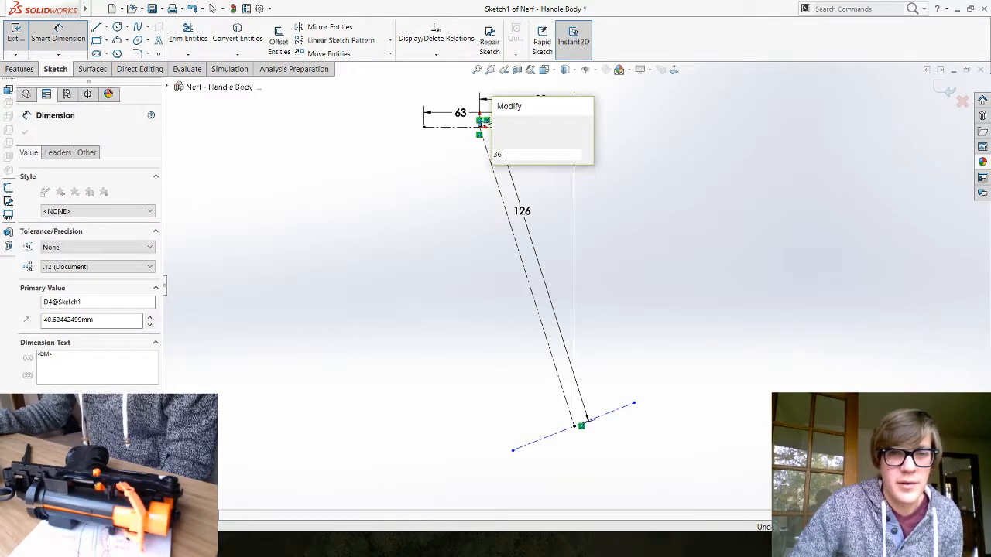
pyautogui.write('38')
pyautogui.press('Return')
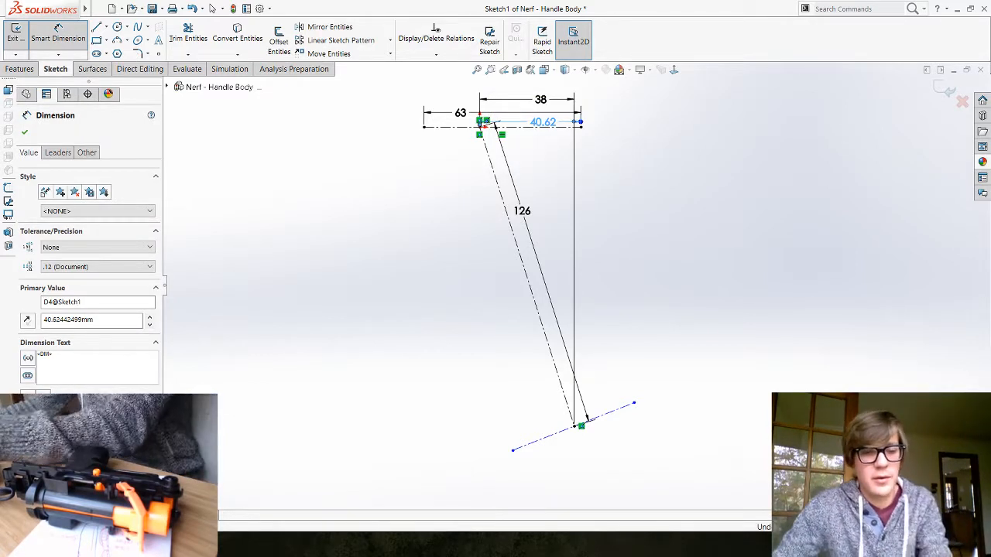
pyautogui.click(447, 285)
pyautogui.press('Escape')
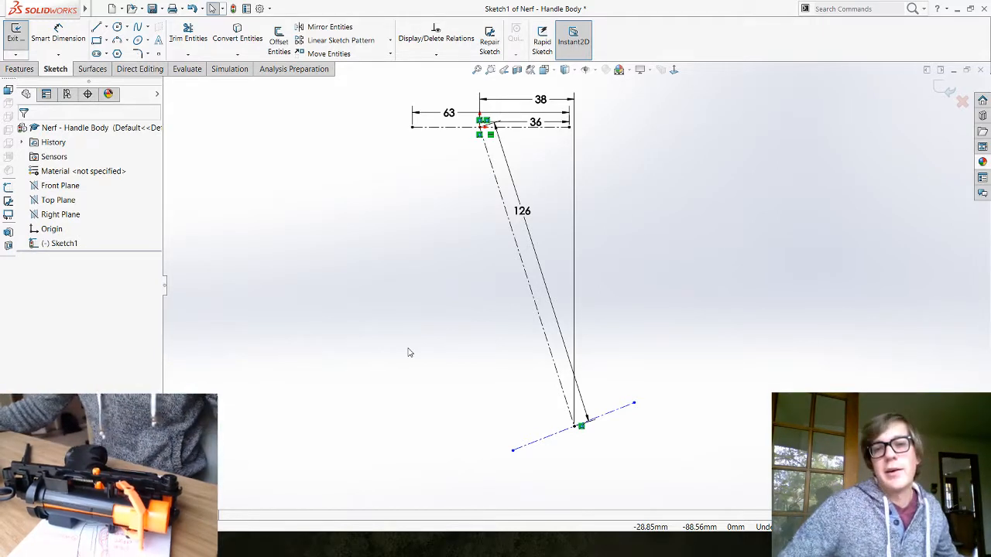
# Step: Dimension the length of the sloped lower centerline and set it to 69 mm
pyautogui.click(56, 34)
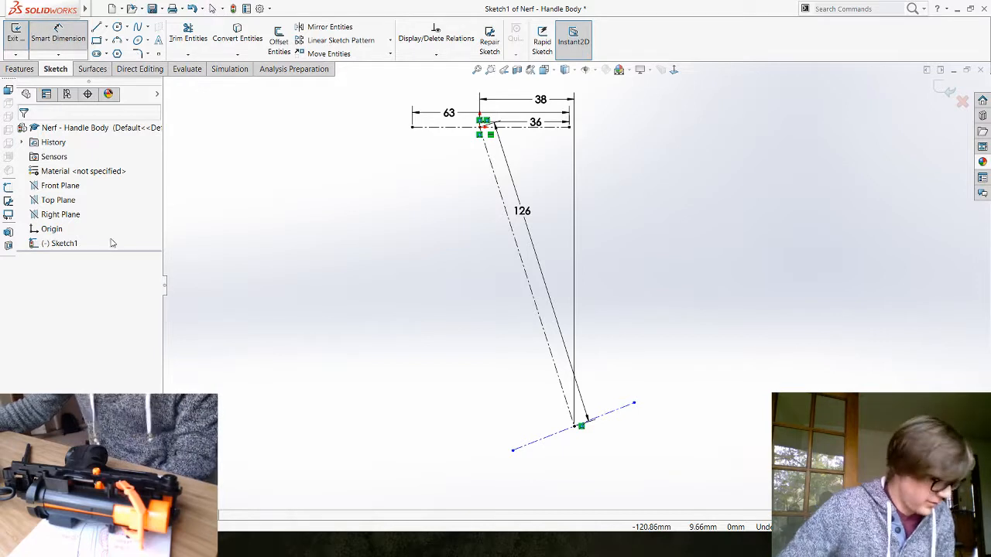
pyautogui.click(564, 447)
pyautogui.click(564, 447)
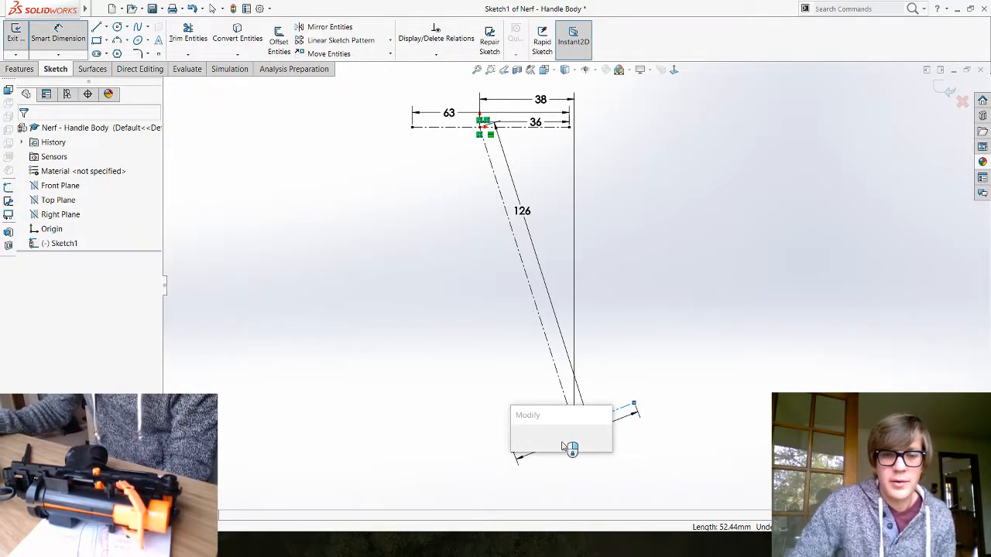
pyautogui.write('60')
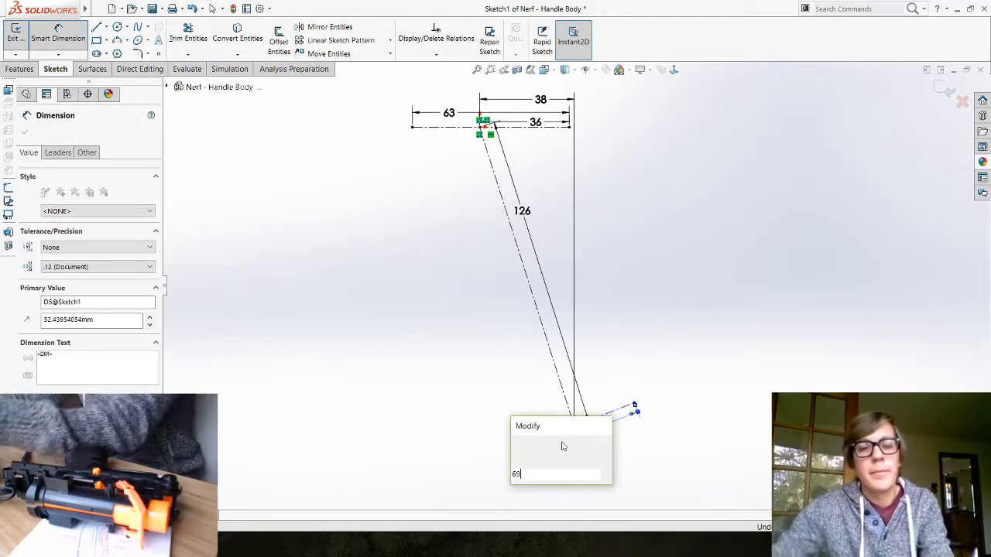
pyautogui.press('Return')
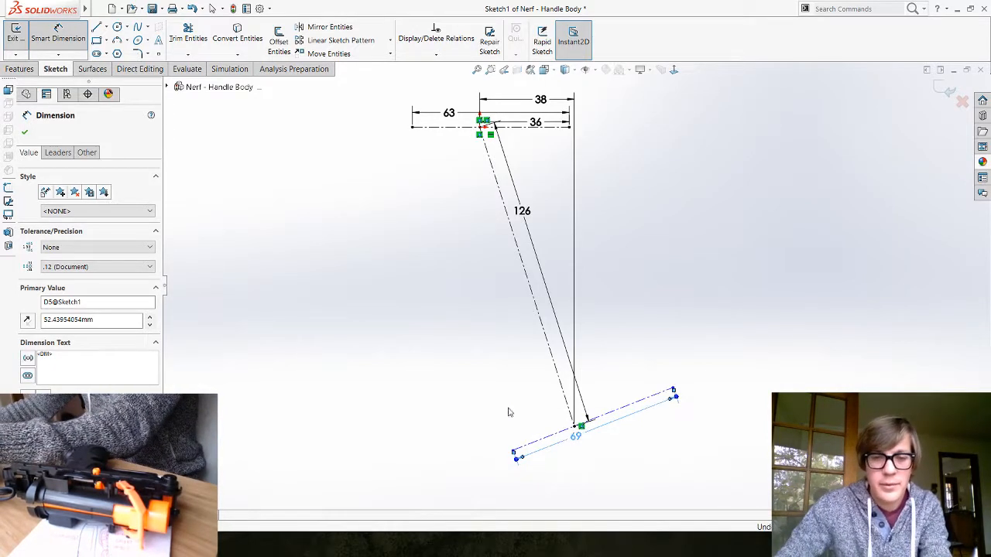
pyautogui.press('Escape')
# Step: Make the sloped lower centerline perpendicular to the 126 mm centerline
pyautogui.scroll(-3, 546, 453)
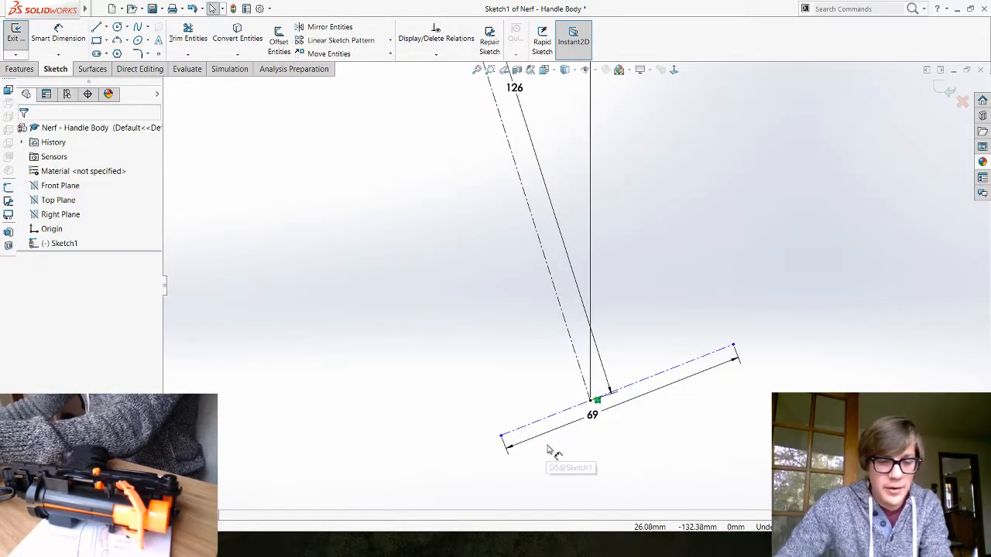
pyautogui.click(574, 349)
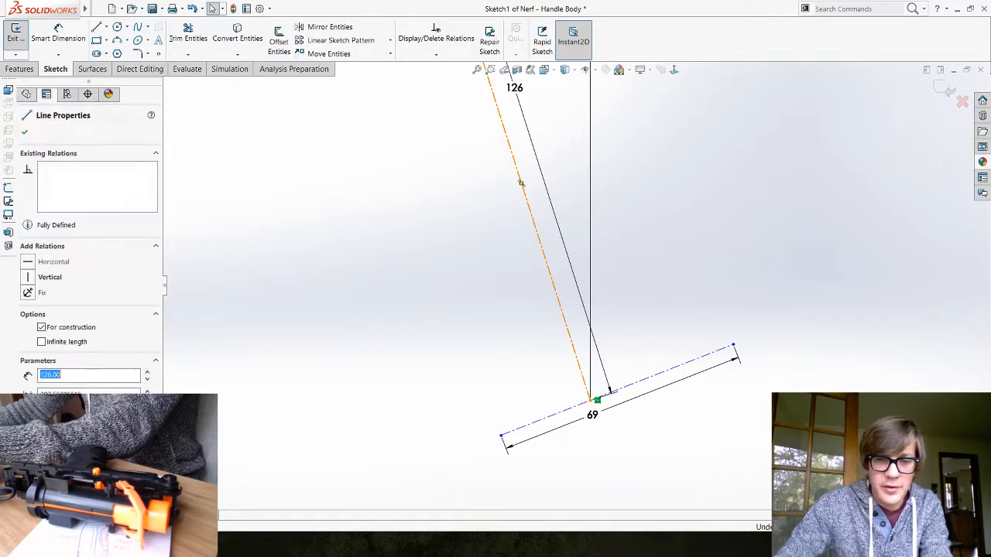
pyautogui.keyDown('ctrl'); pyautogui.click(555, 416); pyautogui.keyUp('ctrl')
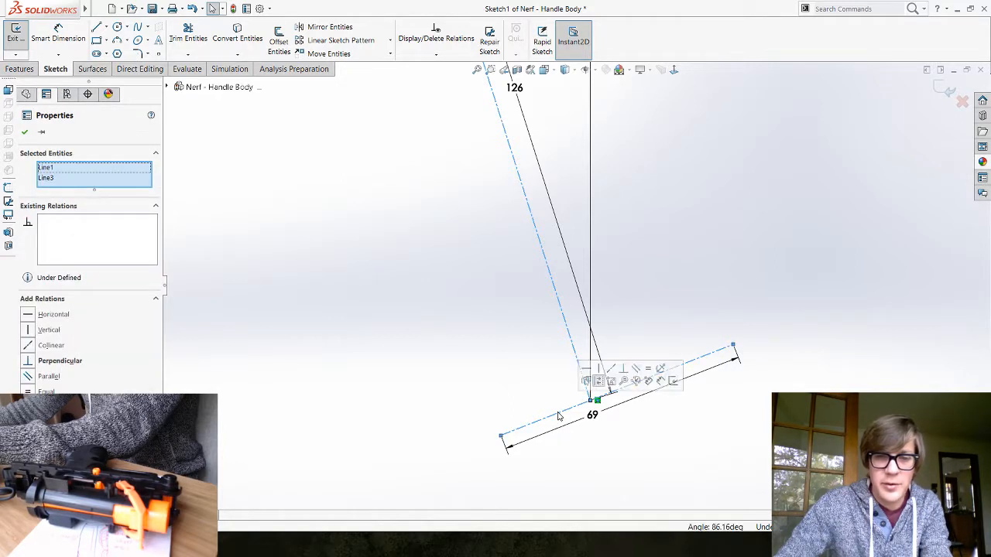
pyautogui.click(622, 370)
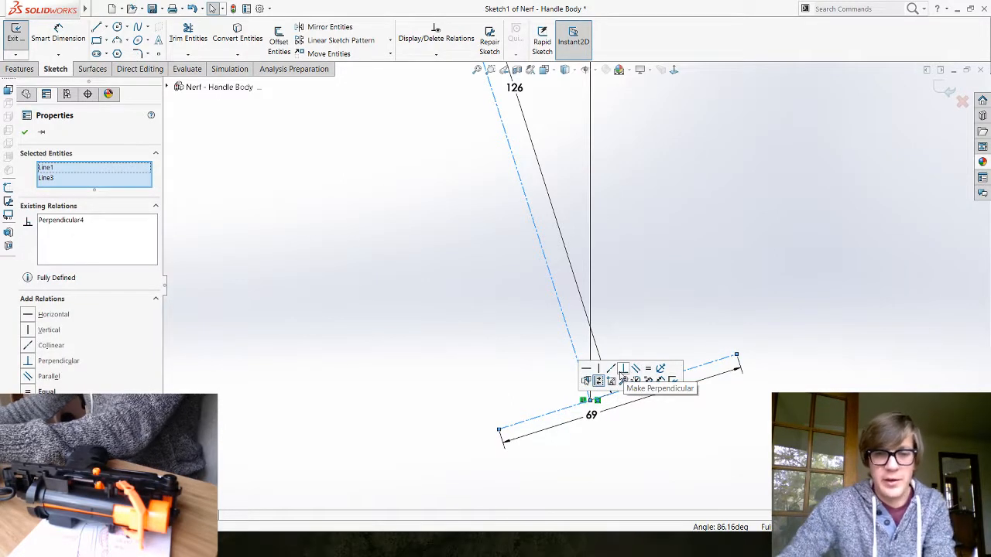
pyautogui.click(489, 377)
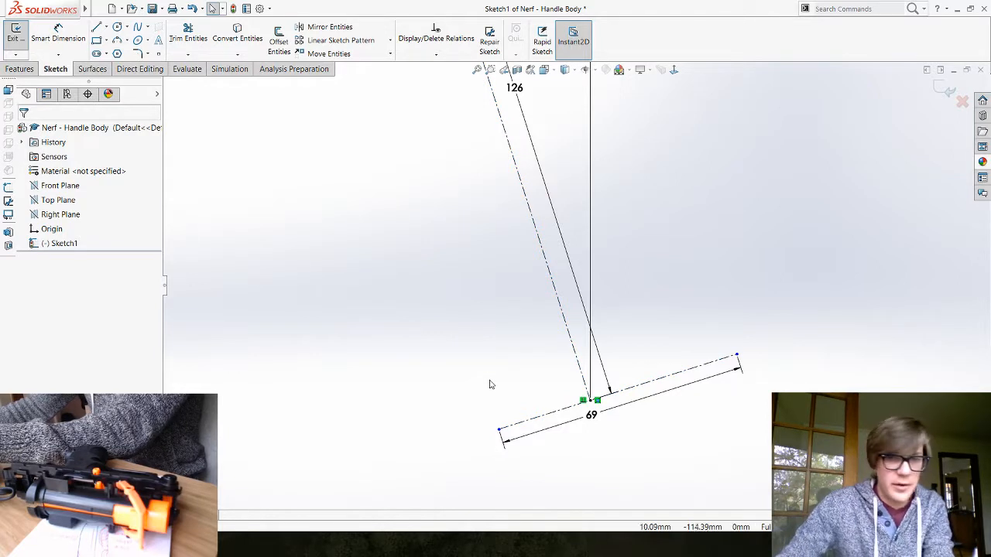
# Step: Dimension from the lower centerline's right end to the 126 mm centerline's lower endpoint and set it to 40 mm
pyautogui.click(58, 35)
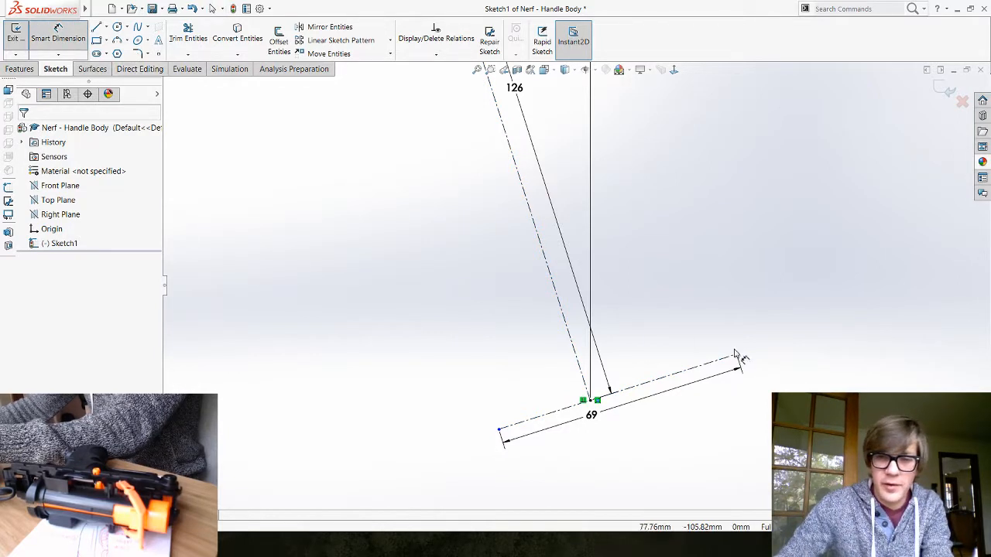
pyautogui.click(591, 401)
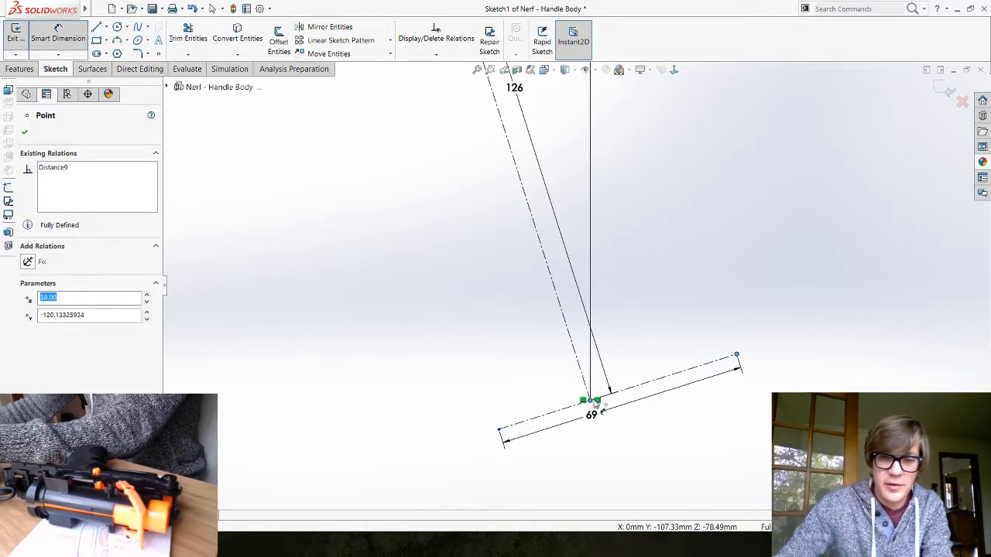
pyautogui.click(646, 394)
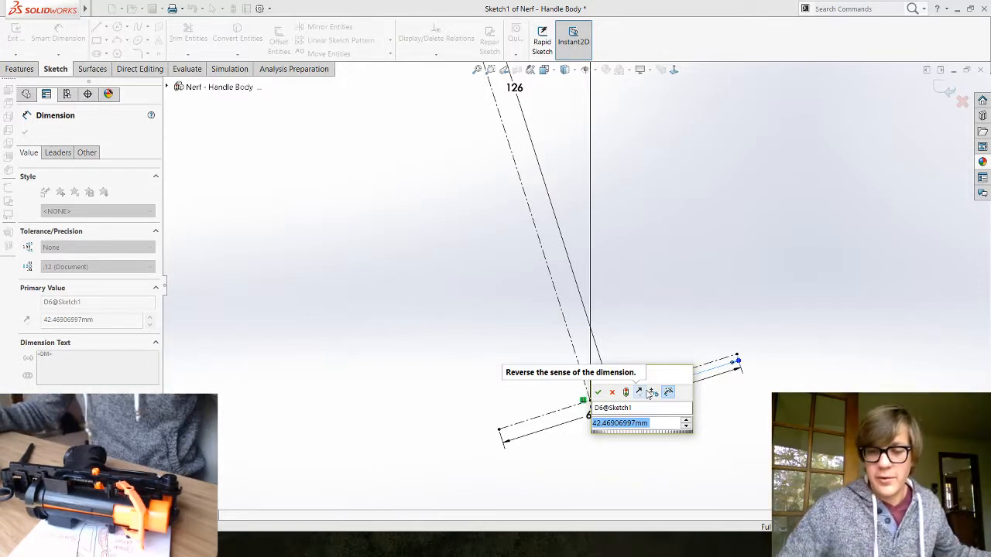
pyautogui.write('40')
pyautogui.press('Return')
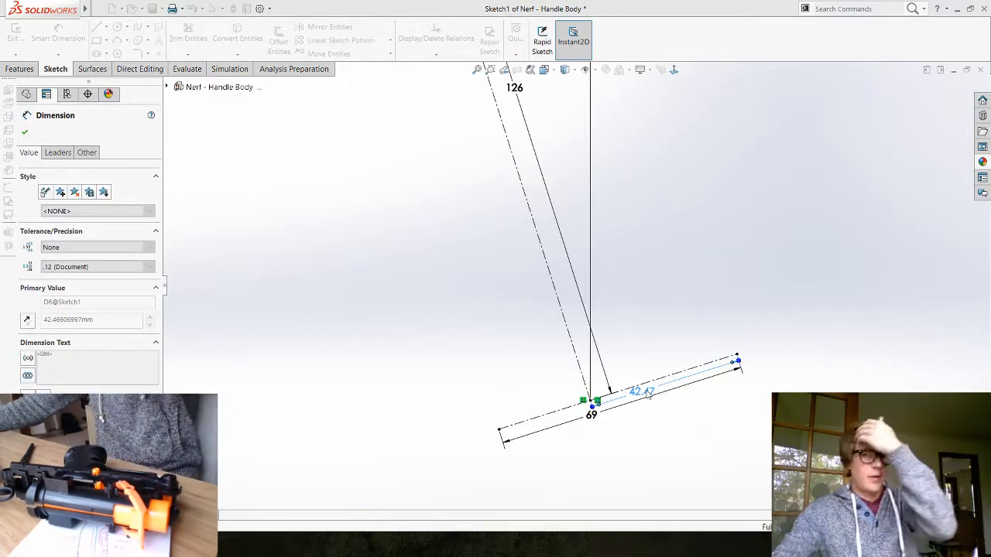
pyautogui.click(531, 380)
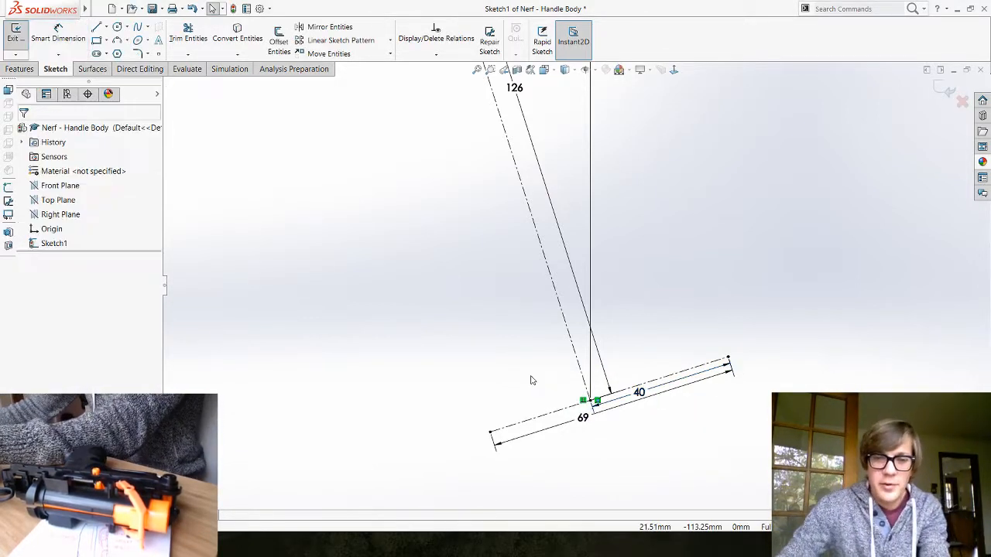
# Step: Change the lower centerline's overall length to 58 mm and the distance from its right end to the crossing point to 30 mm
pyautogui.scroll(5, 474, 358)
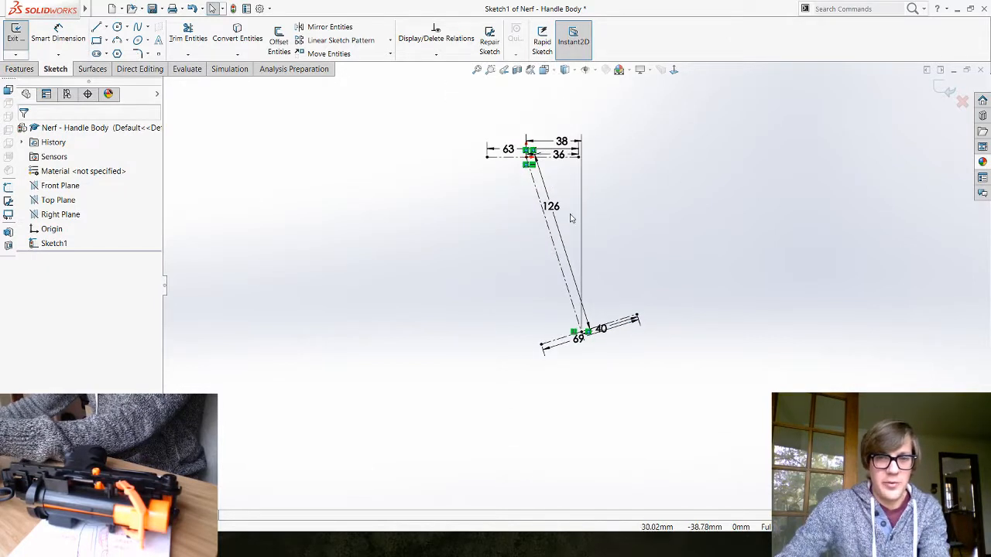
pyautogui.scroll(-2, 571, 219)
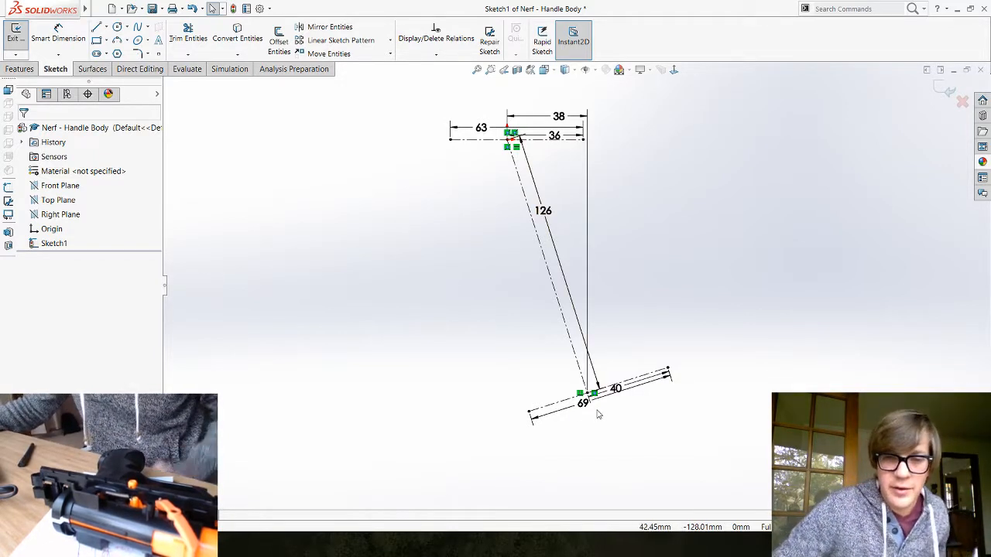
pyautogui.moveTo(582, 403); pyautogui.dragTo(587, 411)
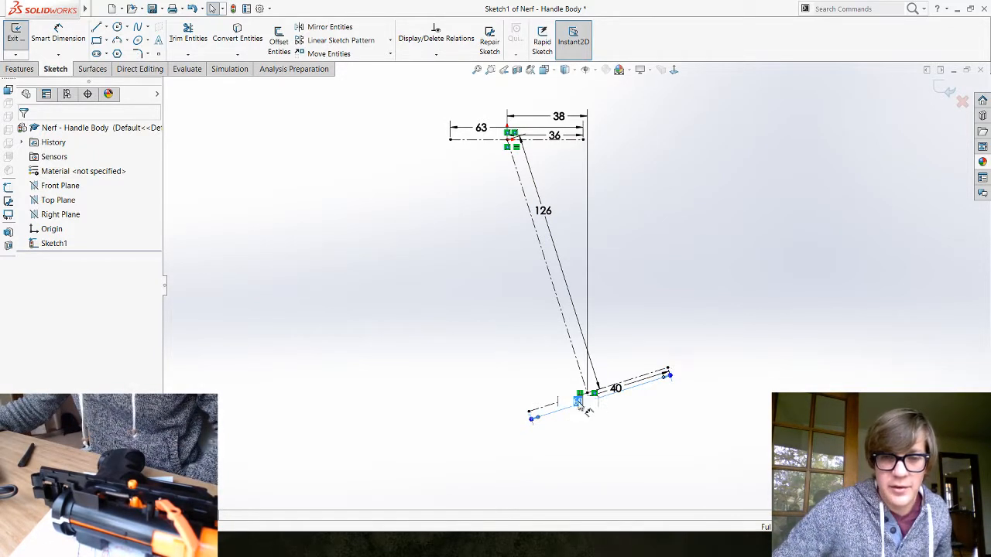
pyautogui.press('Return')
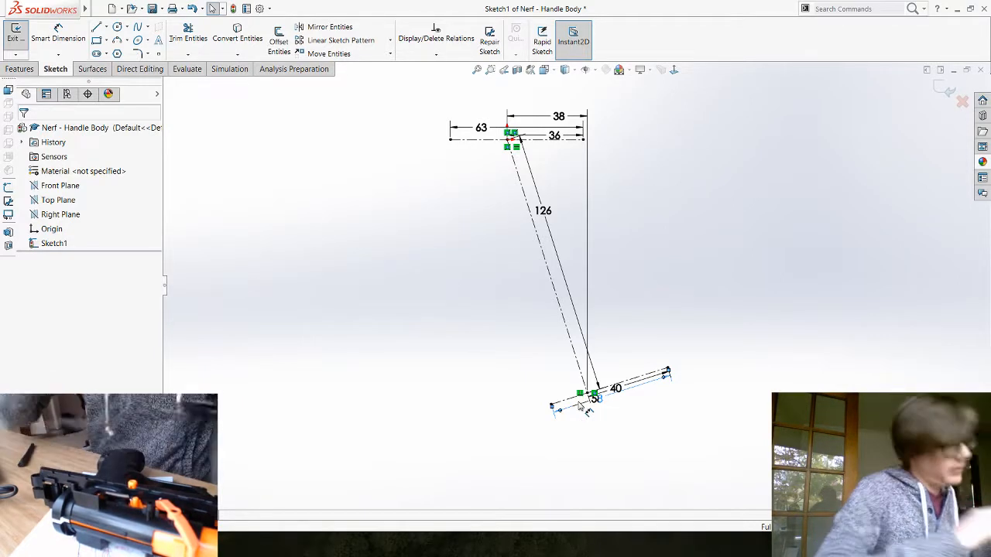
pyautogui.click(616, 388)
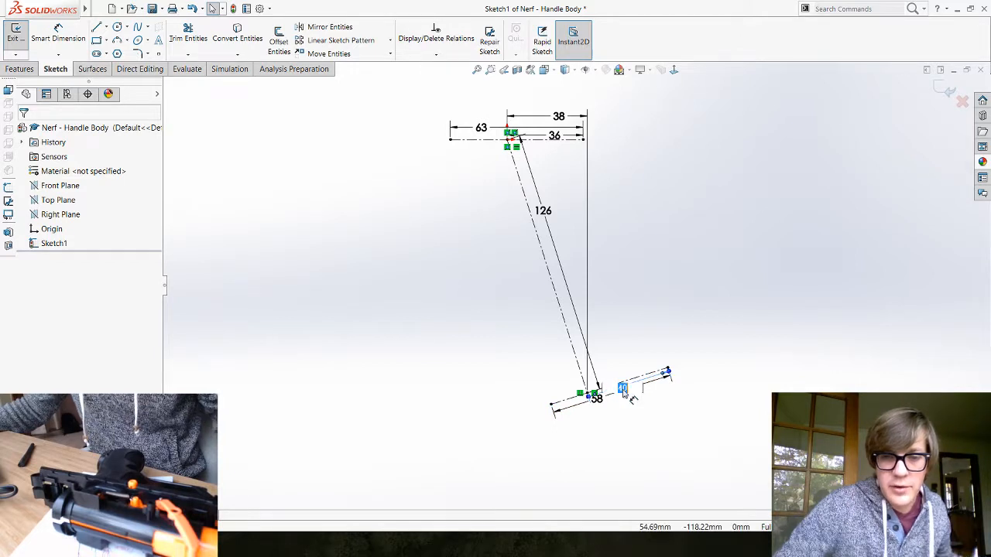
pyautogui.write('30')
pyautogui.press('Return')
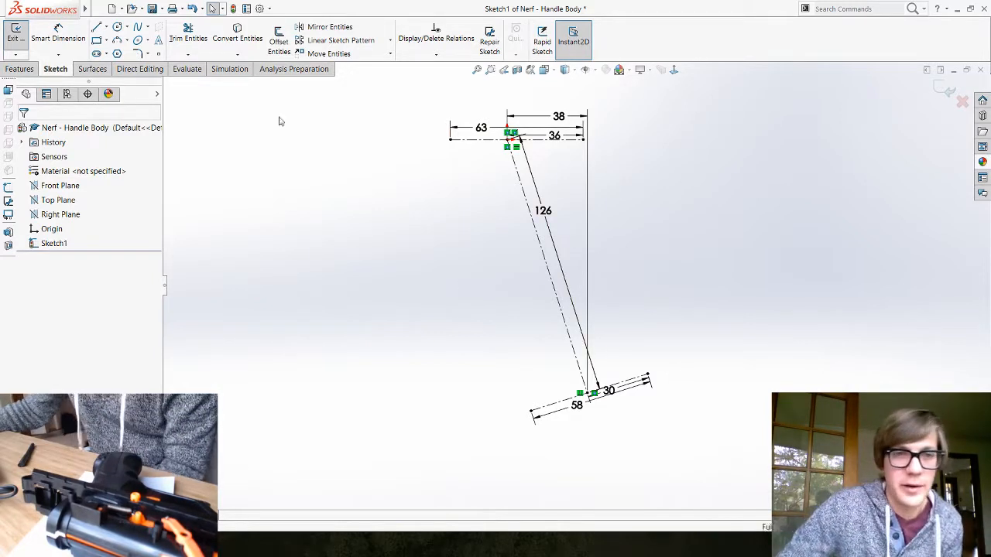
# Step: Draw a Bezier style spline with three intermediate control vertices from the upper centerline's right end to the lower centerline's right end
pyautogui.click(147, 28)
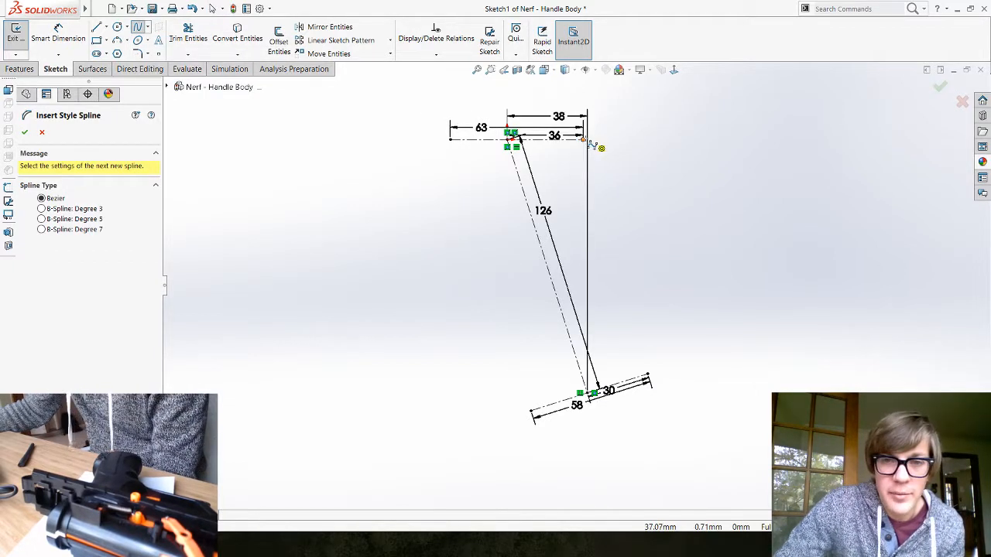
pyautogui.press('Escape')
pyautogui.click(554, 147)
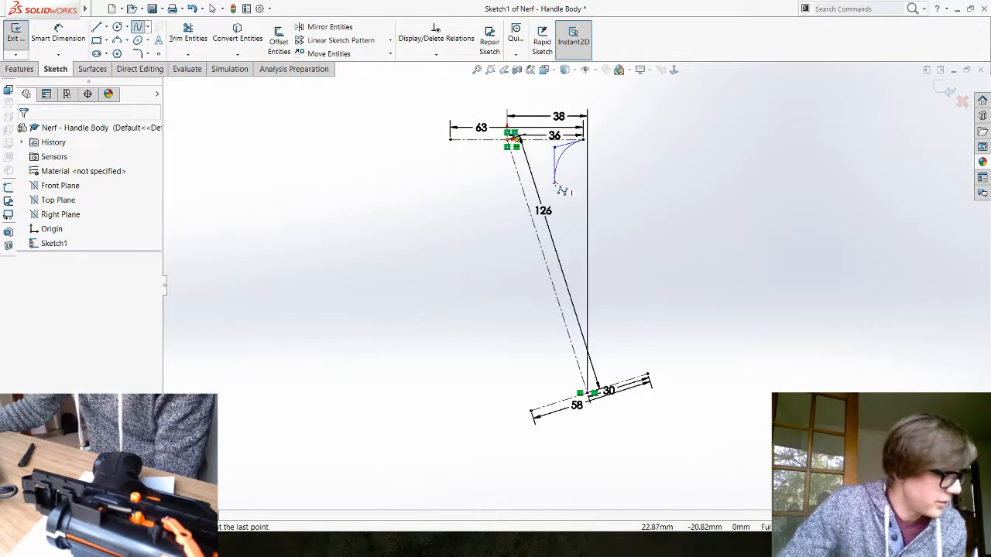
pyautogui.click(554, 183)
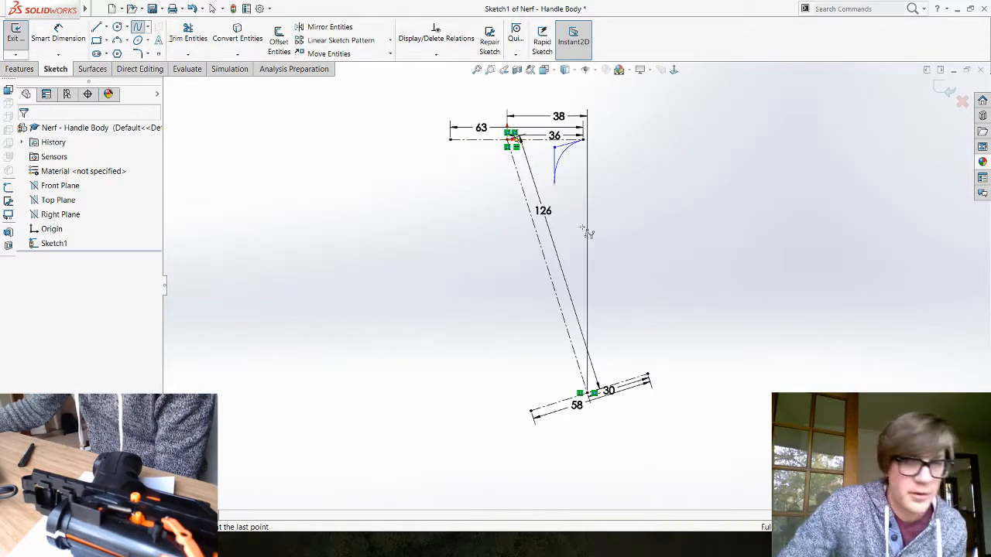
pyautogui.click(613, 302)
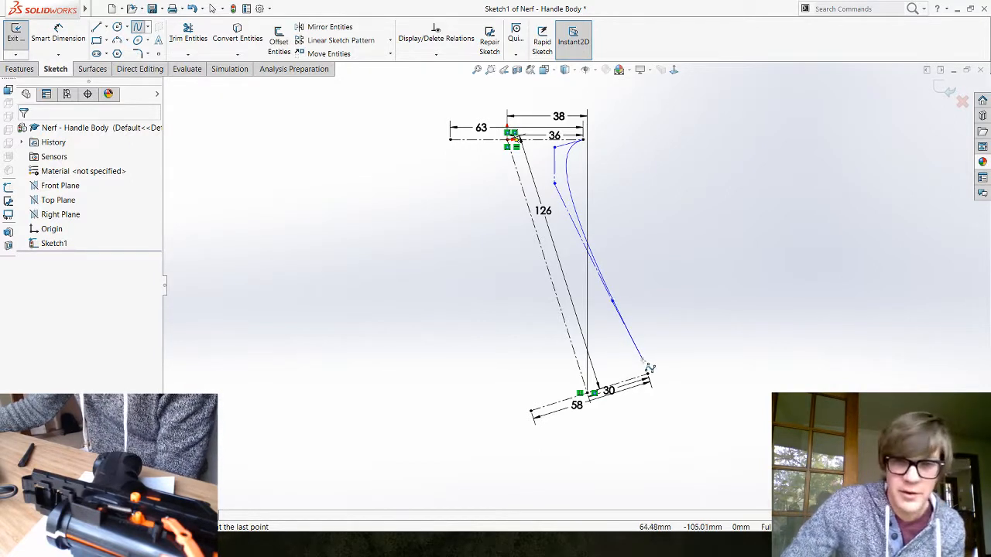
pyautogui.click(648, 376)
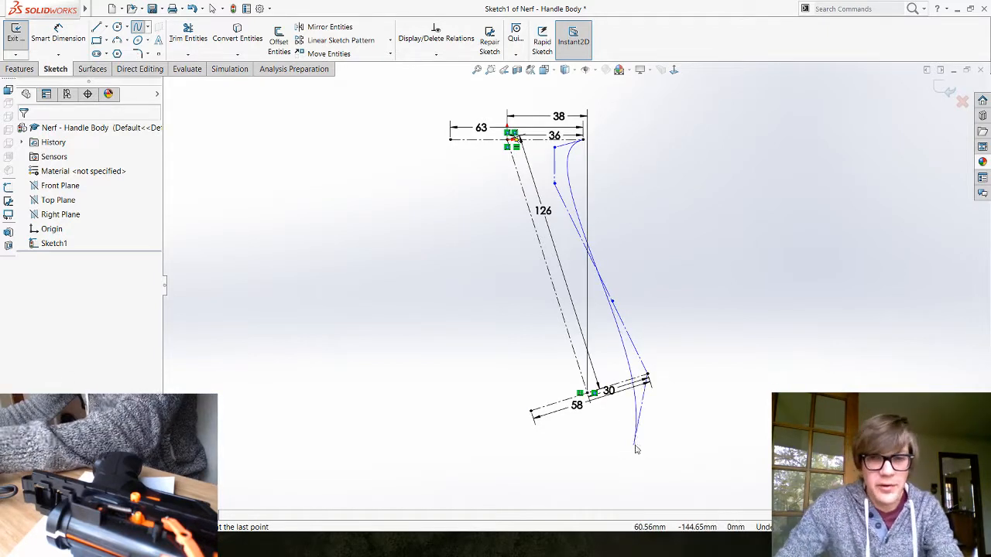
pyautogui.press('Escape')
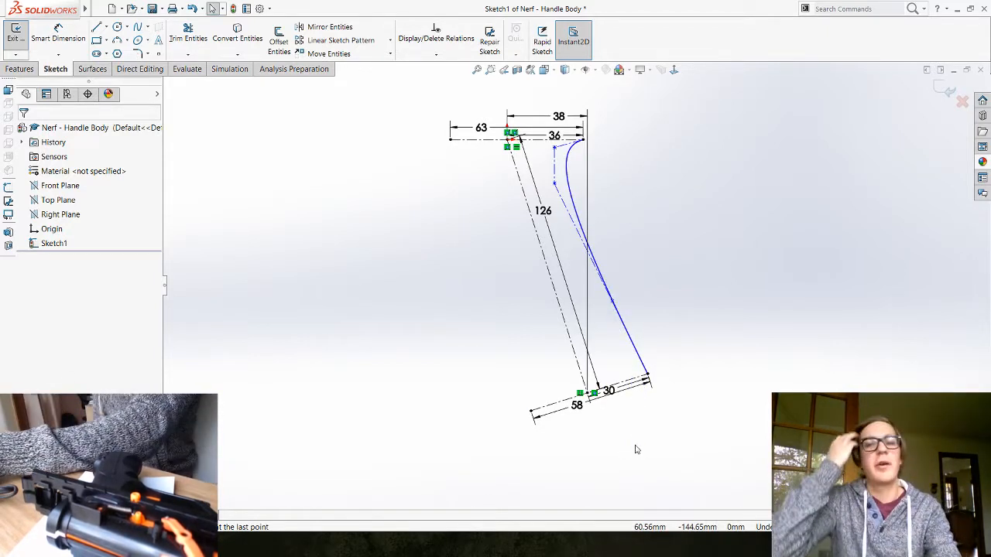
# Step: Reshape the spline by adjusting its two upper control vertices and raising the lowest intermediate one to about X 52, Y -59 mm
pyautogui.scroll(-2, 627, 217)
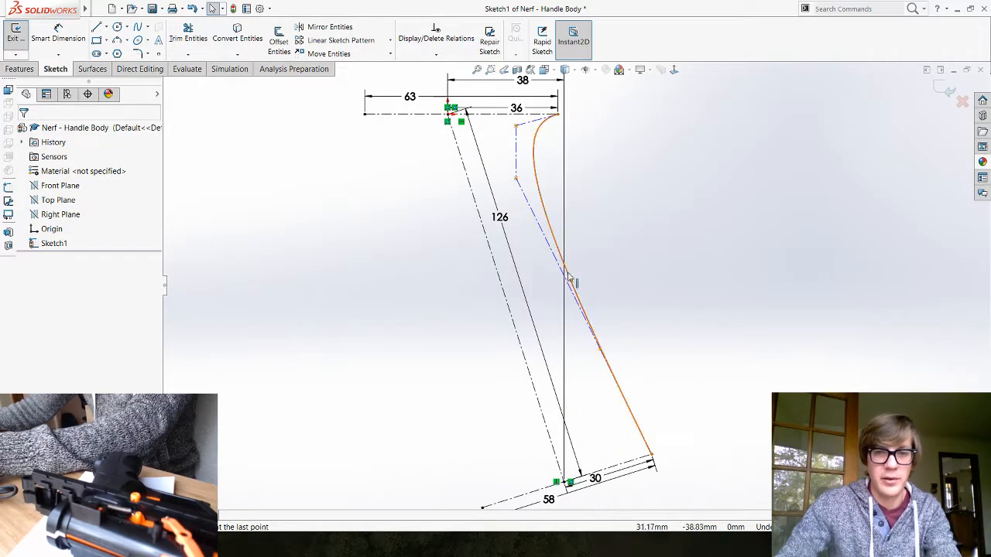
pyautogui.click(527, 127)
pyautogui.moveTo(527, 127)
pyautogui.mouseDown()
pyautogui.moveTo(531, 139)
pyautogui.moveTo(525, 130)
pyautogui.mouseUp()
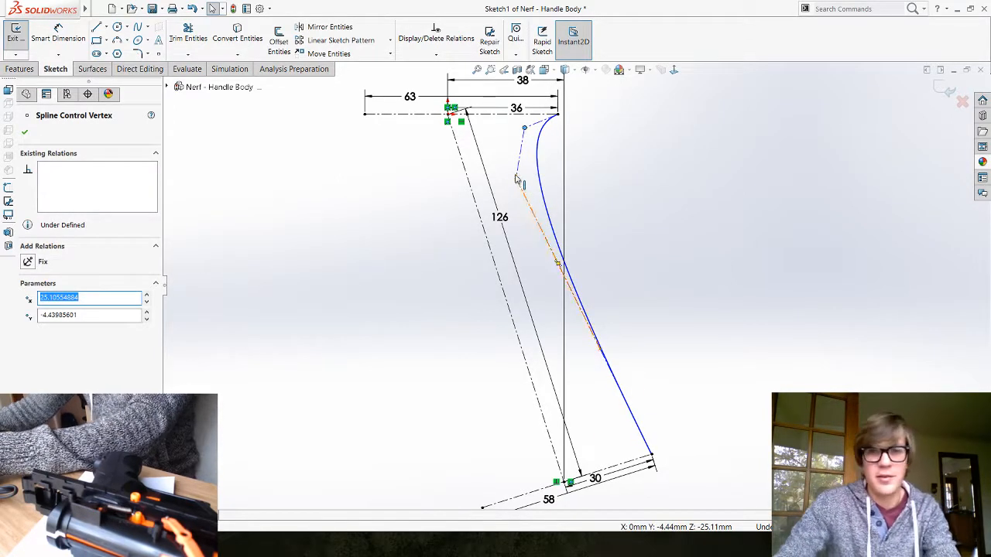
pyautogui.moveTo(516, 179); pyautogui.dragTo(526, 151)
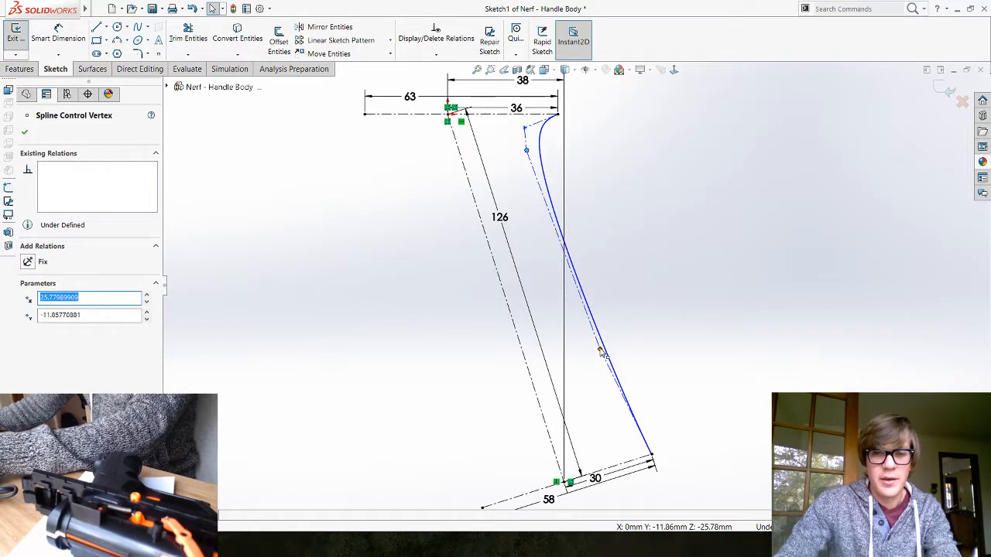
pyautogui.moveTo(602, 352); pyautogui.dragTo(607, 296)
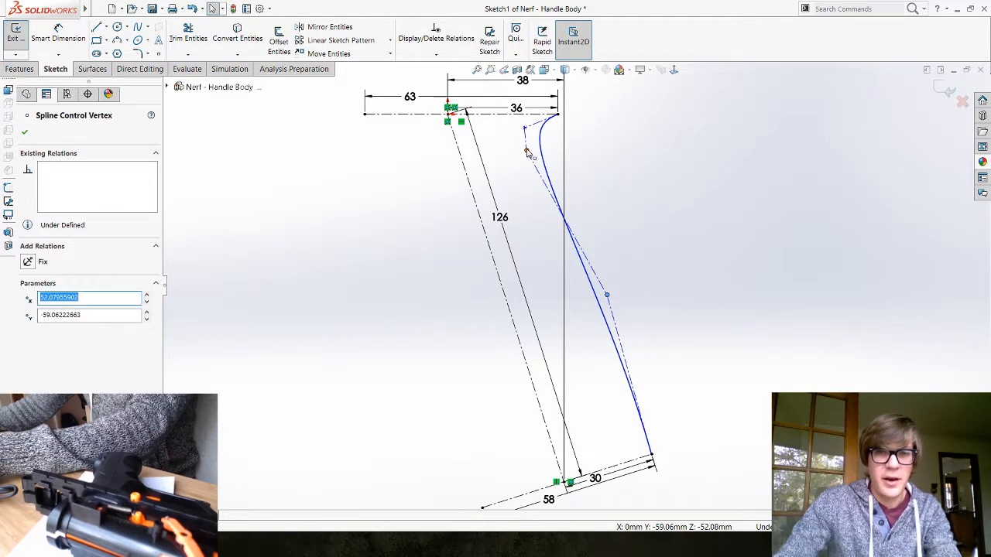
pyautogui.moveTo(527, 151); pyautogui.dragTo(529, 159)
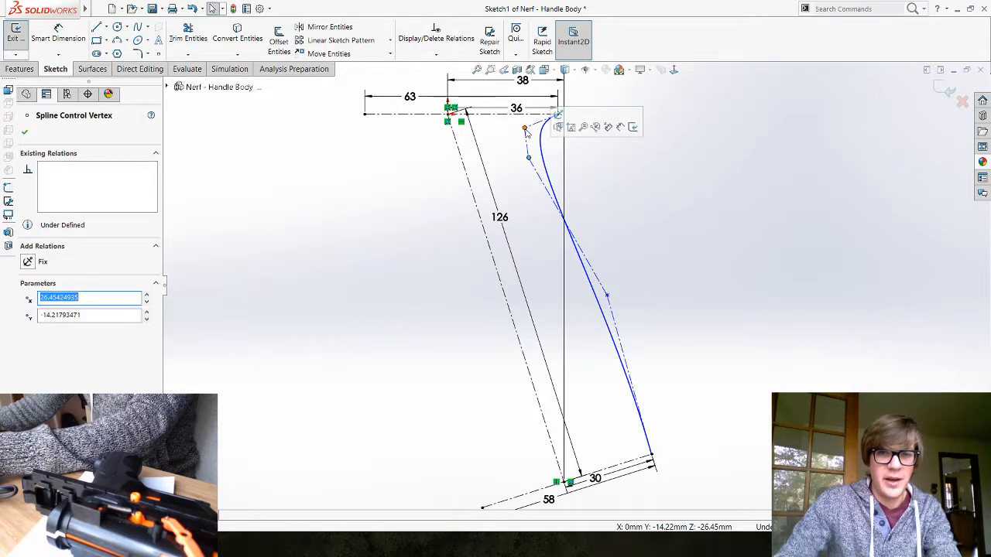
# Step: Refine the spline's upper bend by shifting the second intermediate control vertex outward and placing the first at about X 26.8, Y -9.5 mm
pyautogui.click(525, 128)
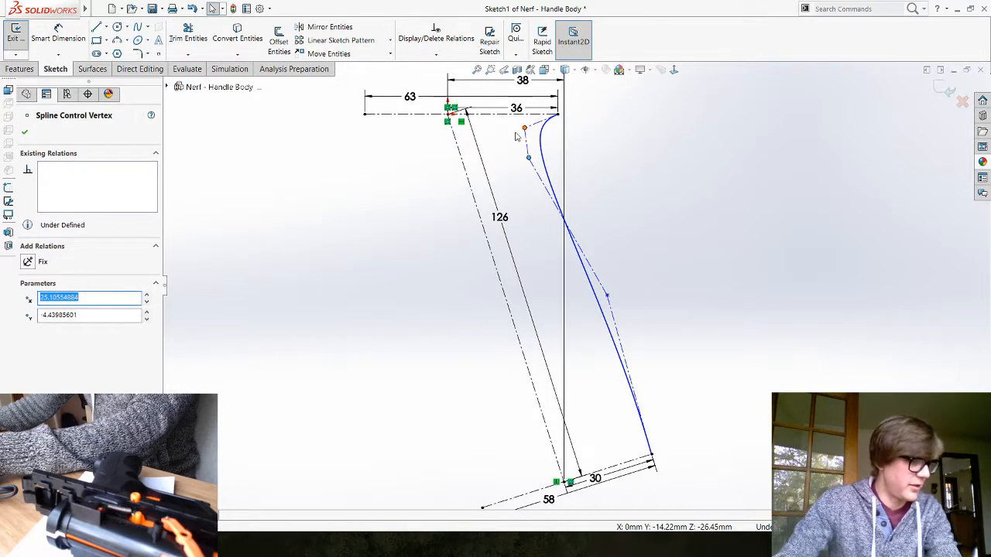
pyautogui.moveTo(524, 129); pyautogui.dragTo(517, 140)
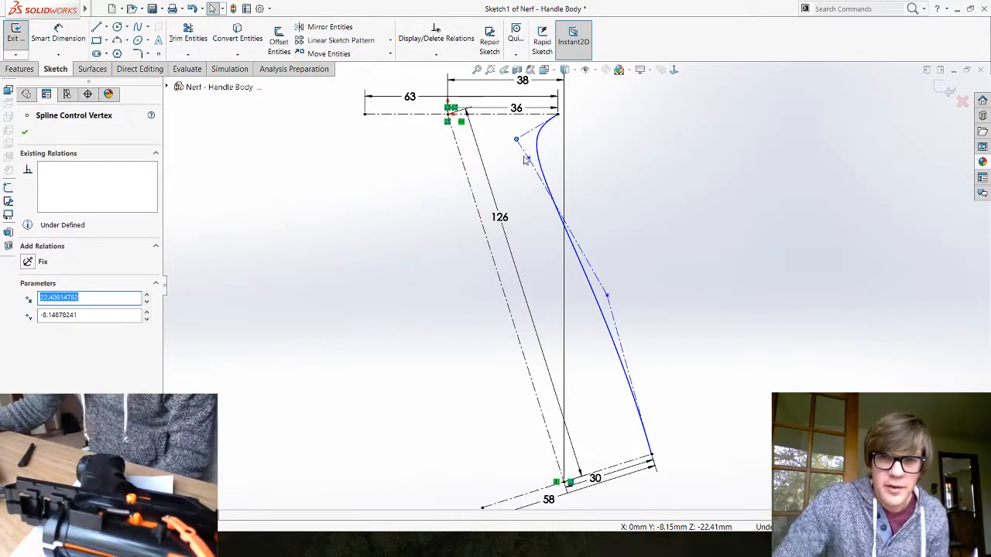
pyautogui.moveTo(529, 158); pyautogui.dragTo(554, 161)
pyautogui.click(631, 246)
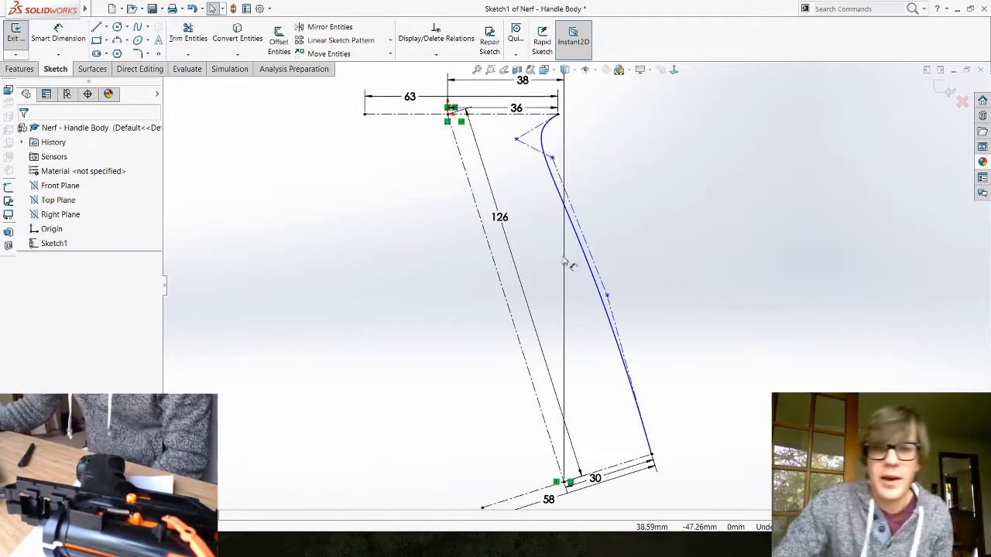
pyautogui.moveTo(527, 152); pyautogui.dragTo(531, 147)
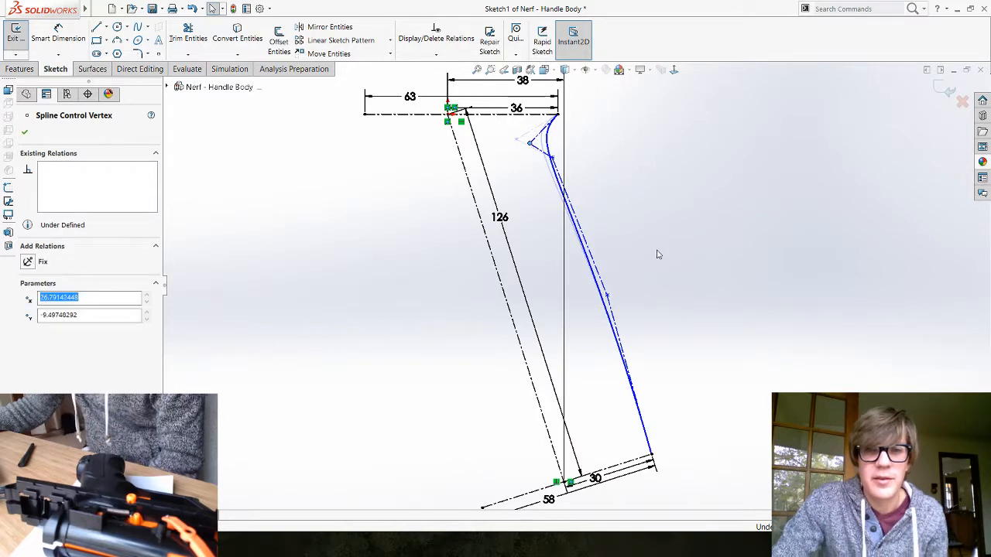
# Step: Draw a Bezier style spline with six intermediate control vertices from the lower centerline's left end to the upper centerline's left end
pyautogui.click(656, 254)
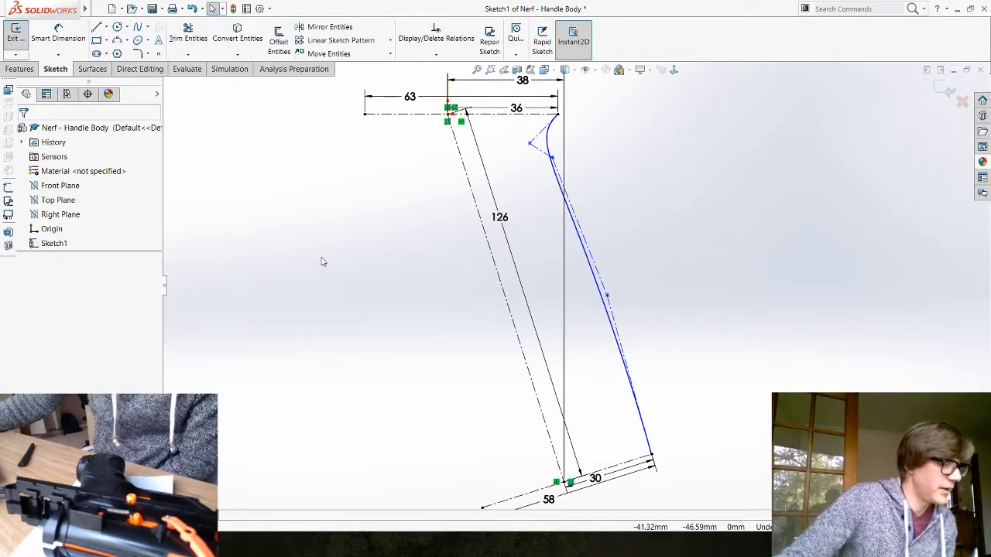
pyautogui.click(148, 27)
pyautogui.click(161, 51)
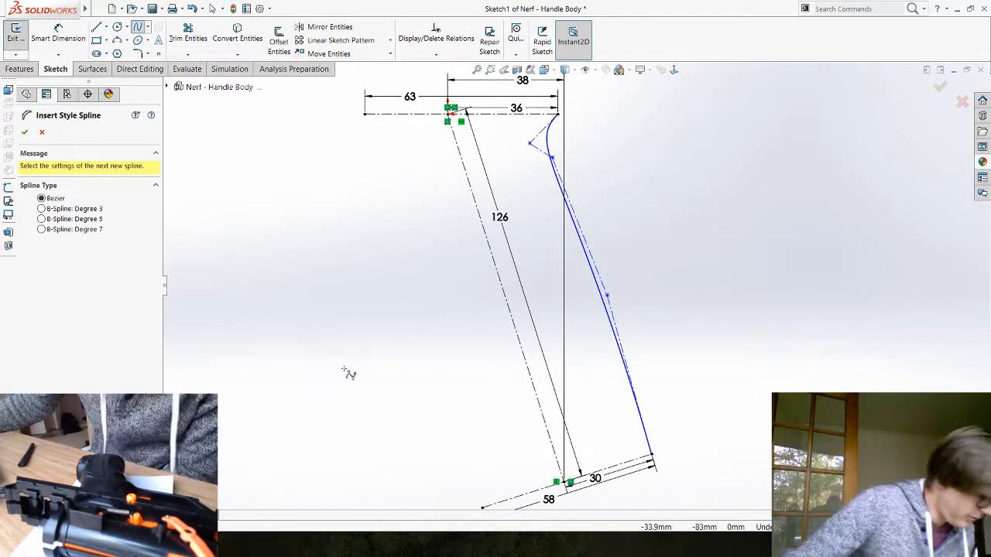
pyautogui.click(483, 509)
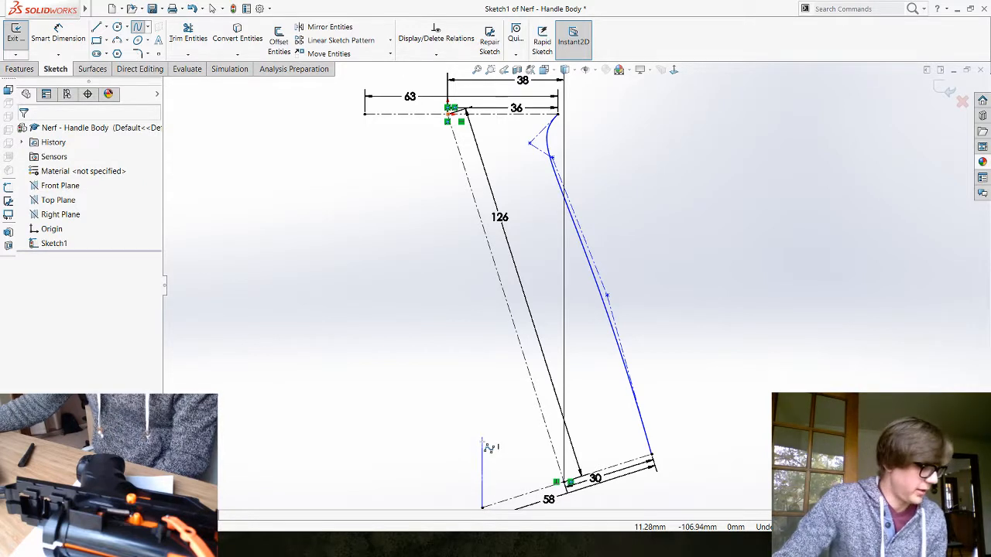
pyautogui.click(482, 442)
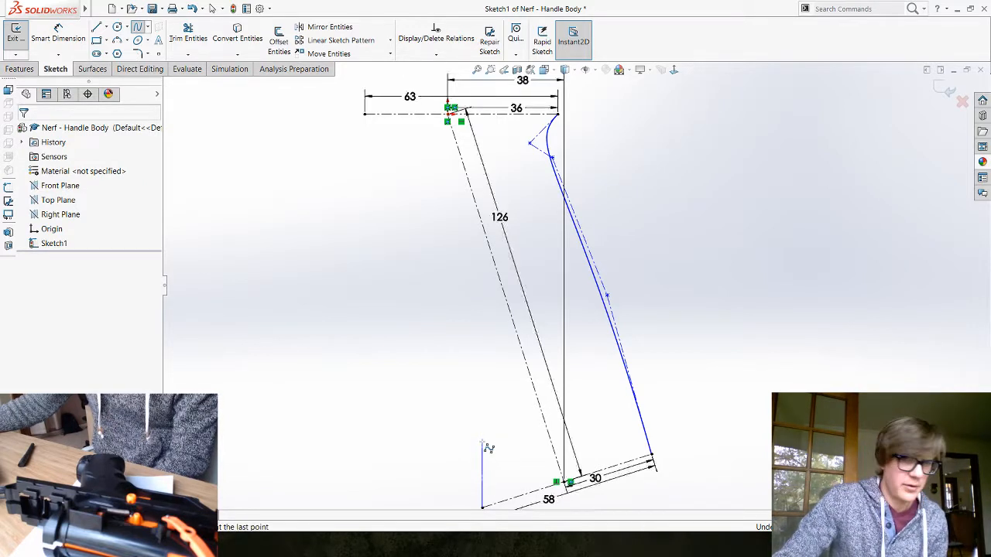
pyautogui.click(467, 338)
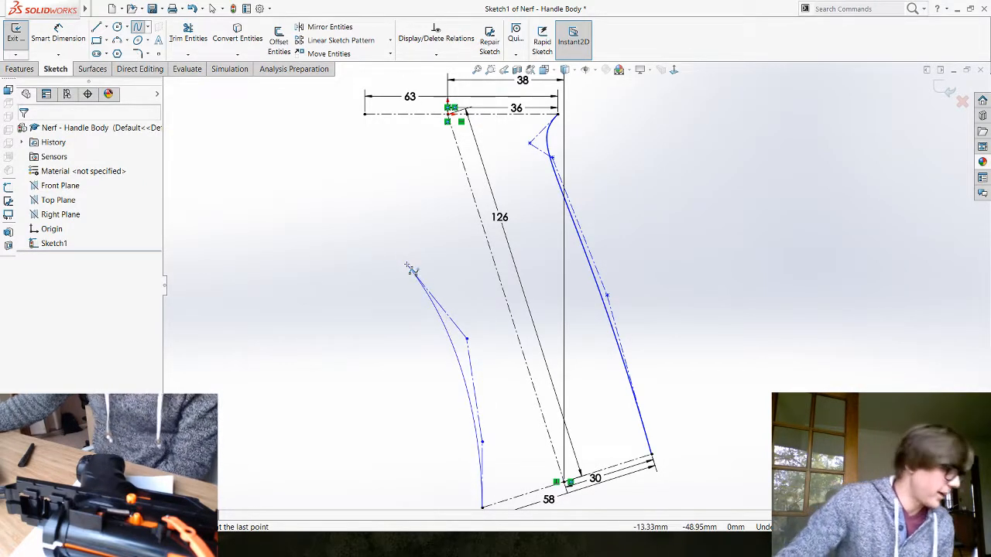
pyautogui.click(407, 265)
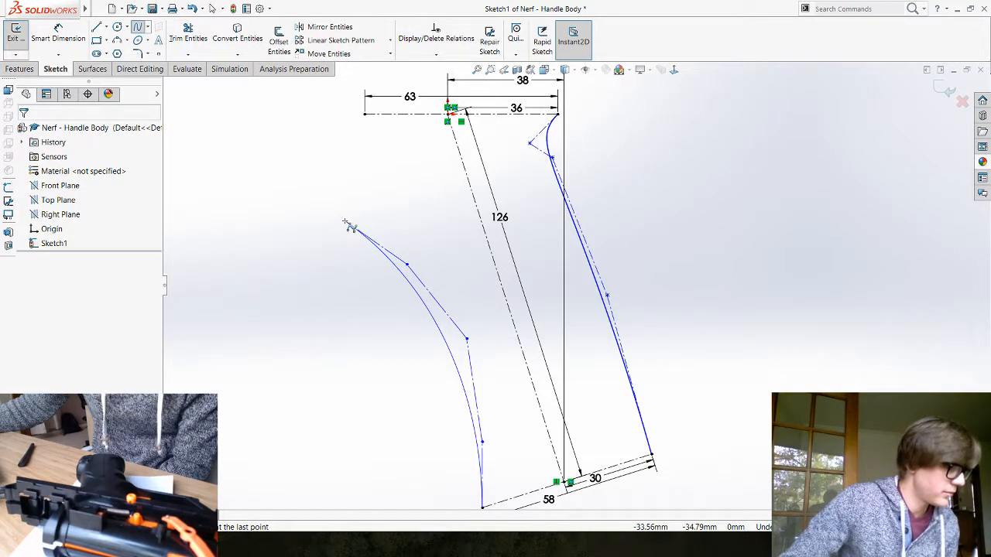
pyautogui.click(344, 221)
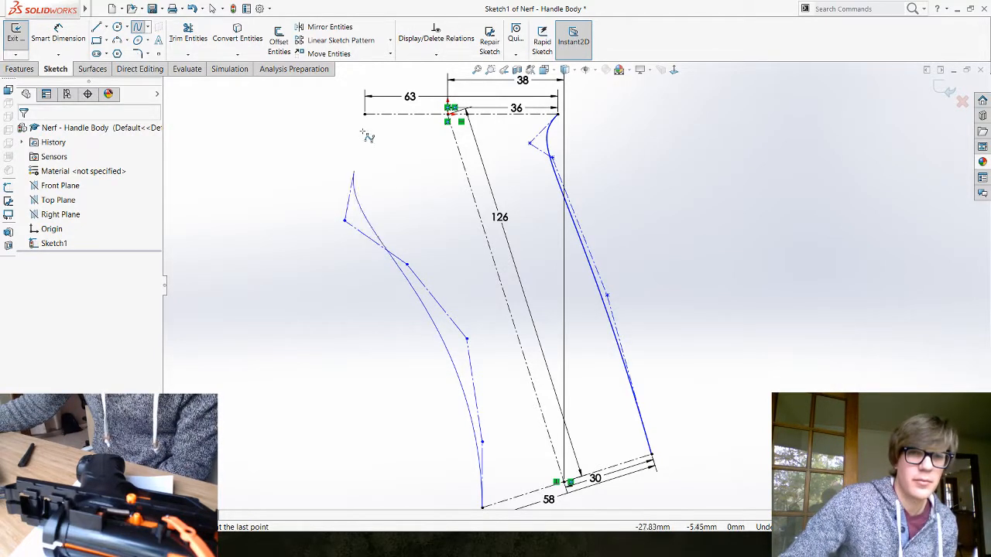
pyautogui.click(344, 209)
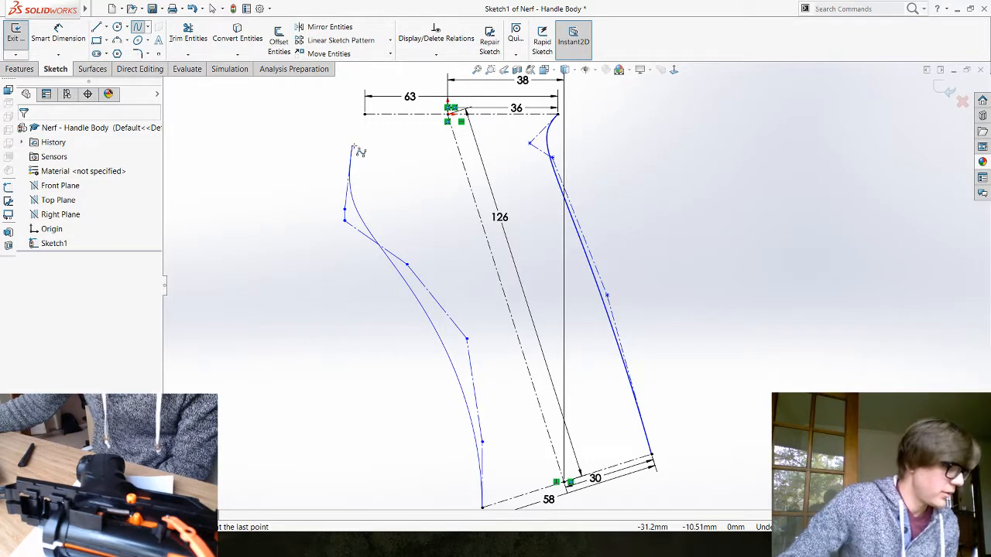
pyautogui.click(367, 155)
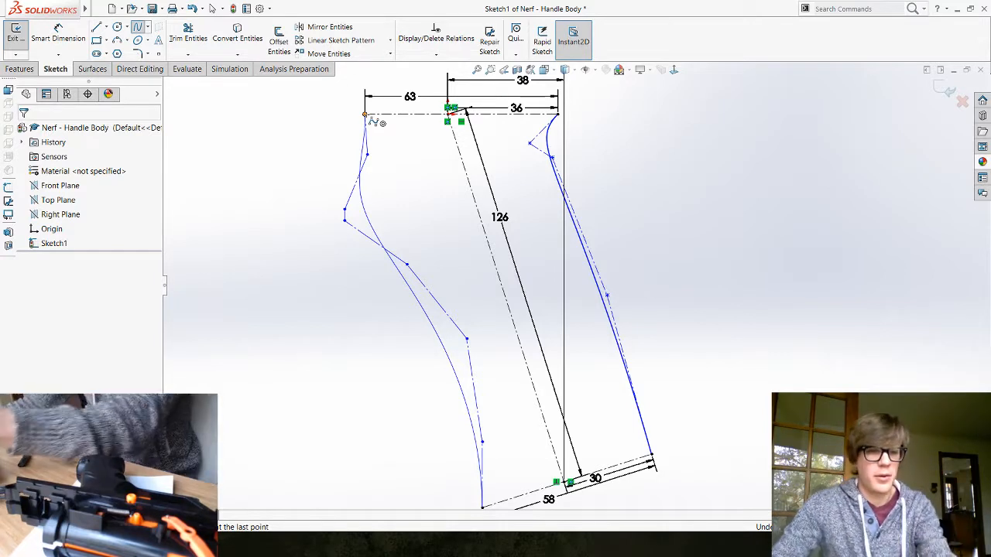
pyautogui.click(365, 115)
pyautogui.press('Escape')
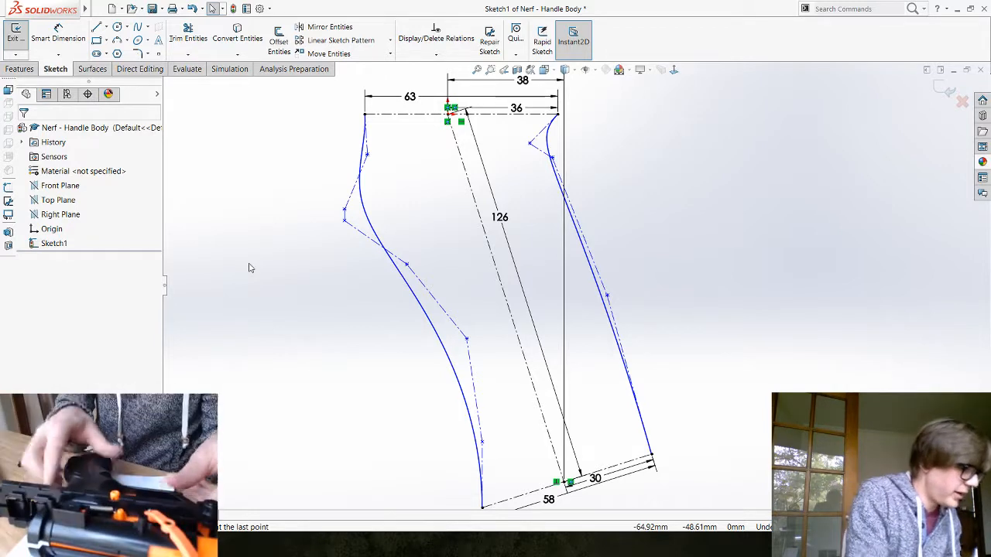
# Step: Draw a horizontal centerline about 63 mm long, crossing the left spline and ending on the slanted centerline
pyautogui.click(99, 10)
pyautogui.click(325, 146)
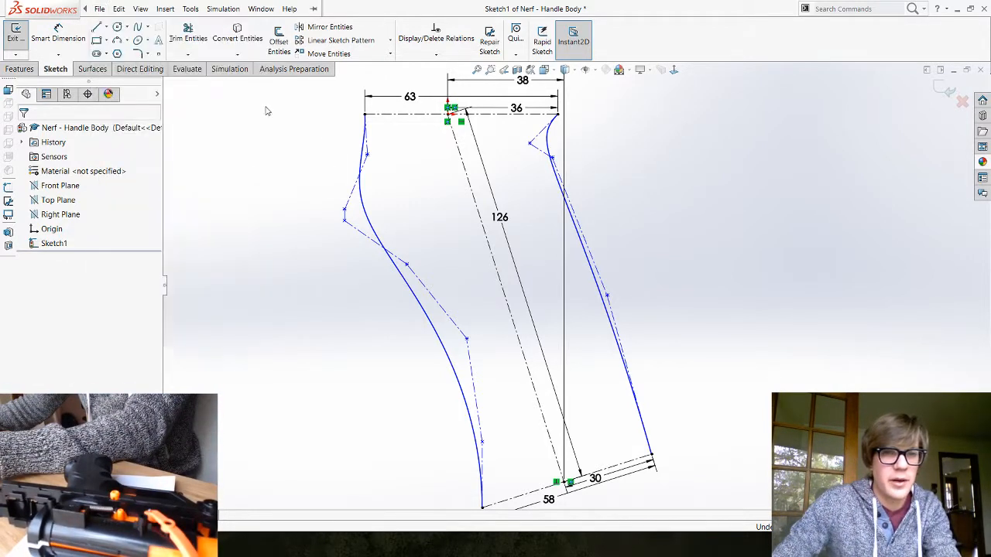
pyautogui.click(108, 28)
pyautogui.click(117, 49)
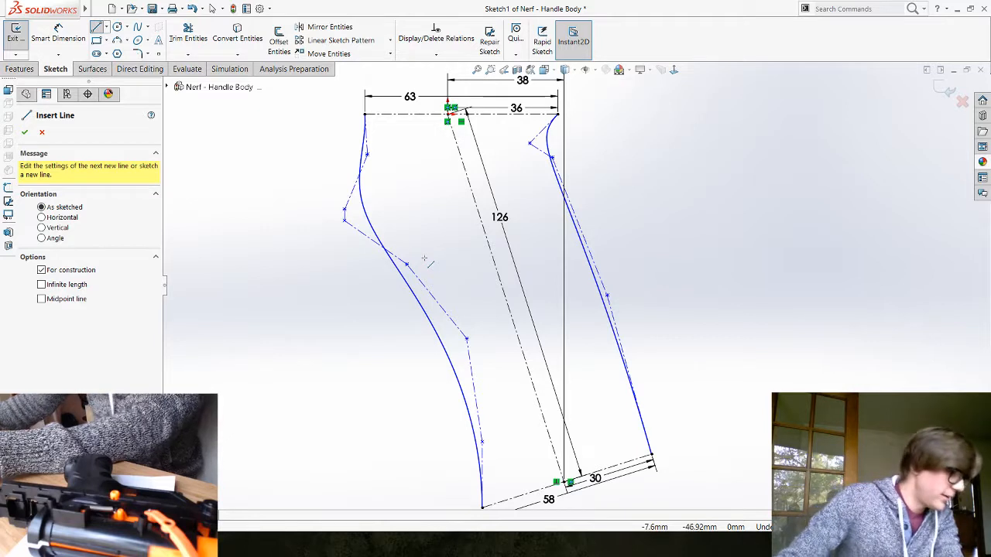
pyautogui.click(479, 254)
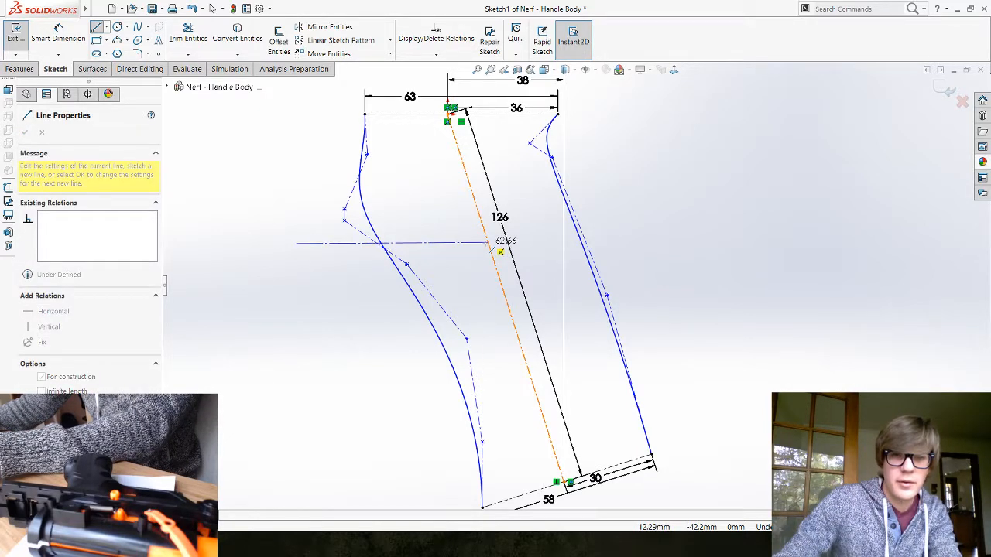
pyautogui.click(499, 249)
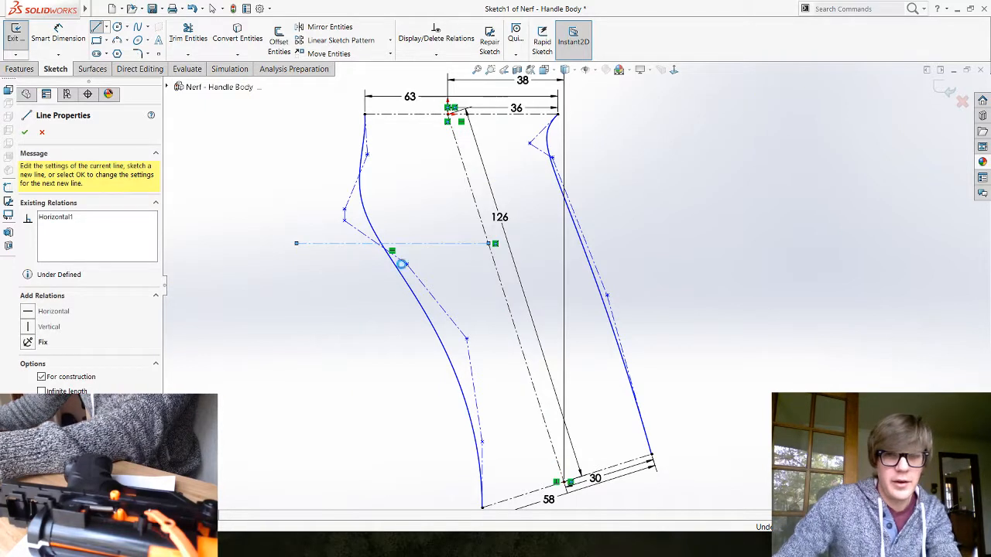
pyautogui.press('Escape')
pyautogui.press('Escape')
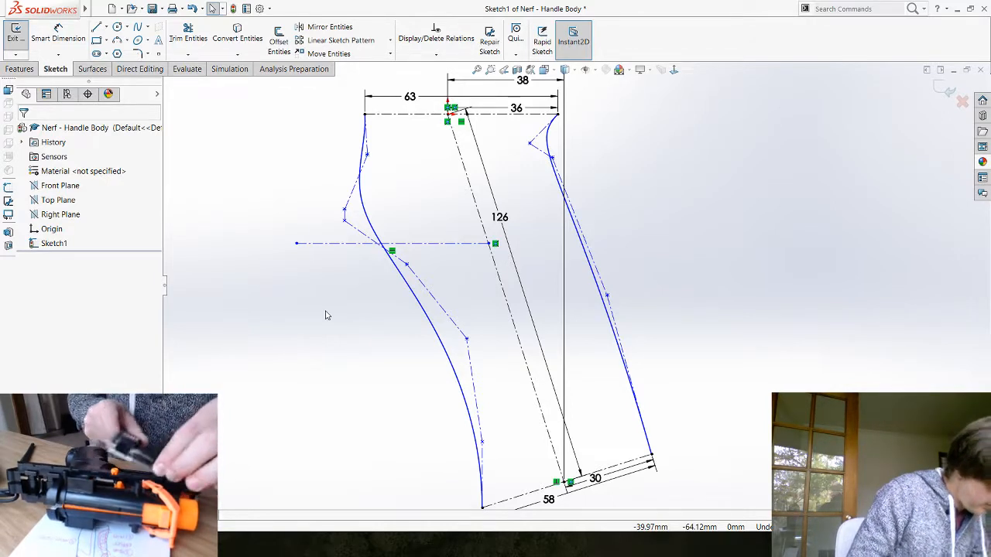
# Step: Dimension the vertical distance between the upper centerline and the new horizontal centerline as 41 mm
pyautogui.click(58, 34)
pyautogui.click(402, 115)
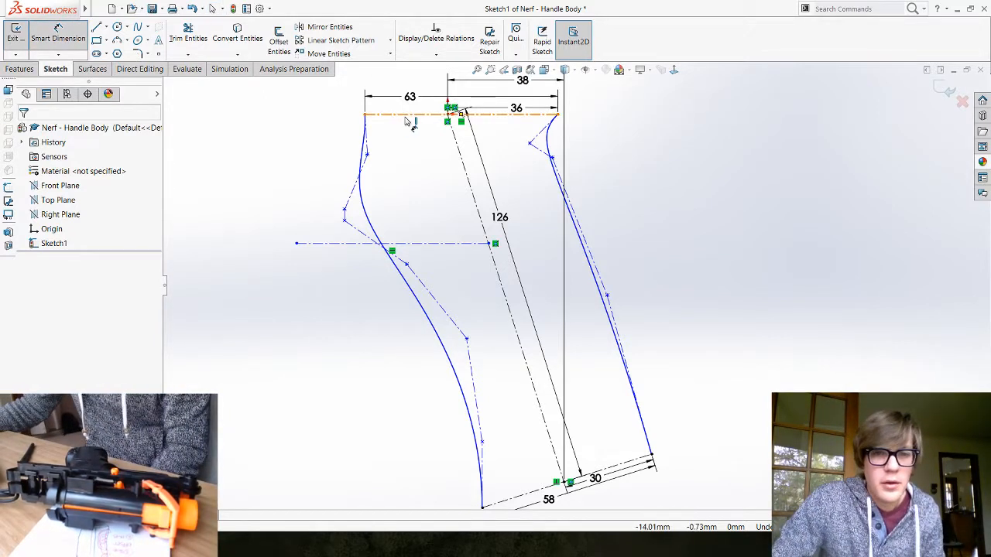
pyautogui.click(439, 244)
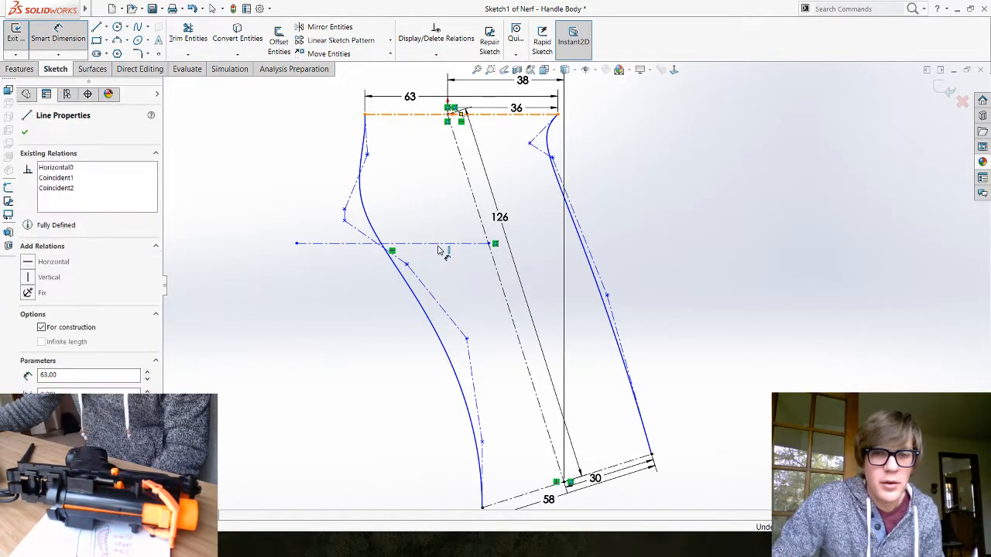
pyautogui.click(323, 184)
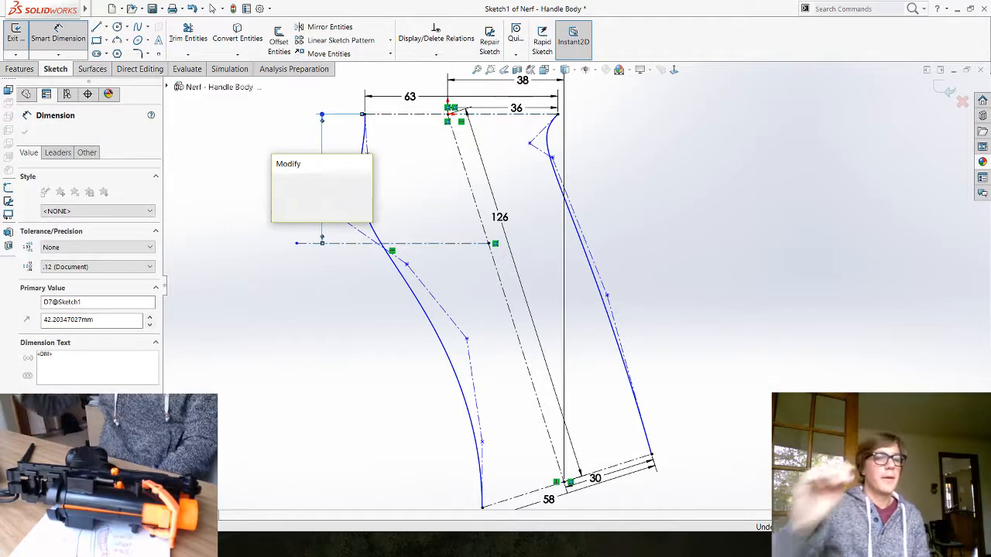
pyautogui.press('Return')
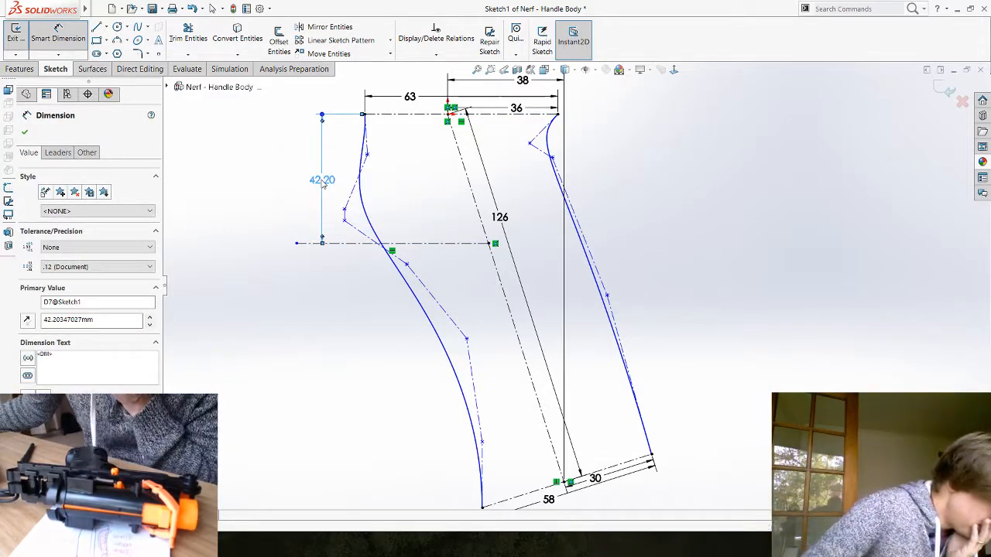
pyautogui.press('Escape')
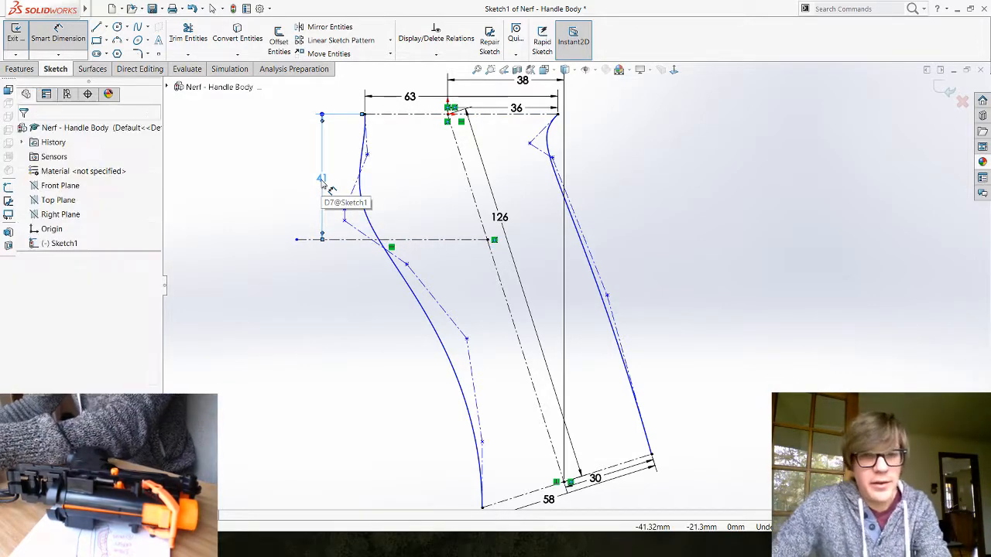
pyautogui.press('Escape')
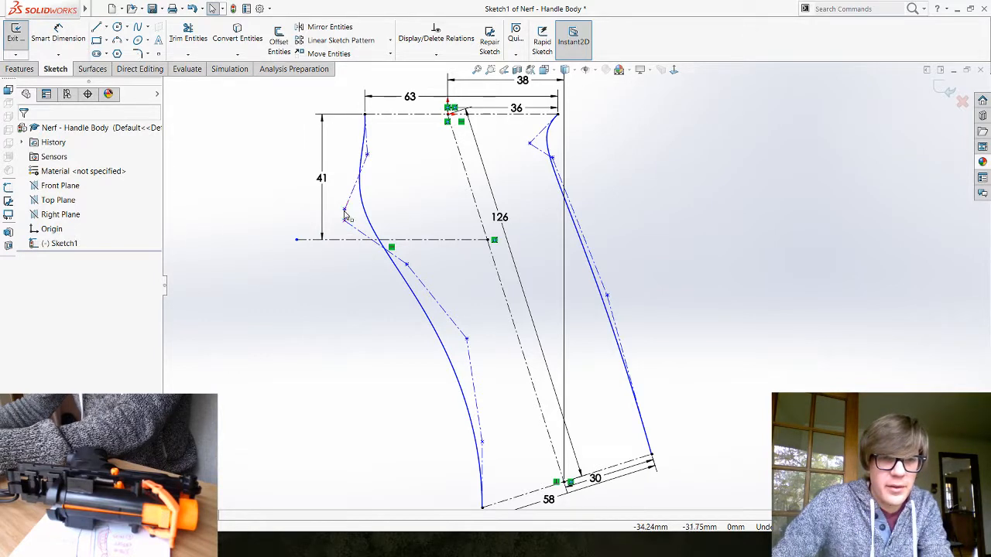
# Step: Reshape the left spline by lowering its middle control vertices below the 41 mm centerline and the uppermost intermediate one to about X -24.5, Y -34.4 mm
pyautogui.moveTo(345, 209); pyautogui.dragTo(353, 266)
pyautogui.moveTo(339, 232); pyautogui.dragTo(340, 255)
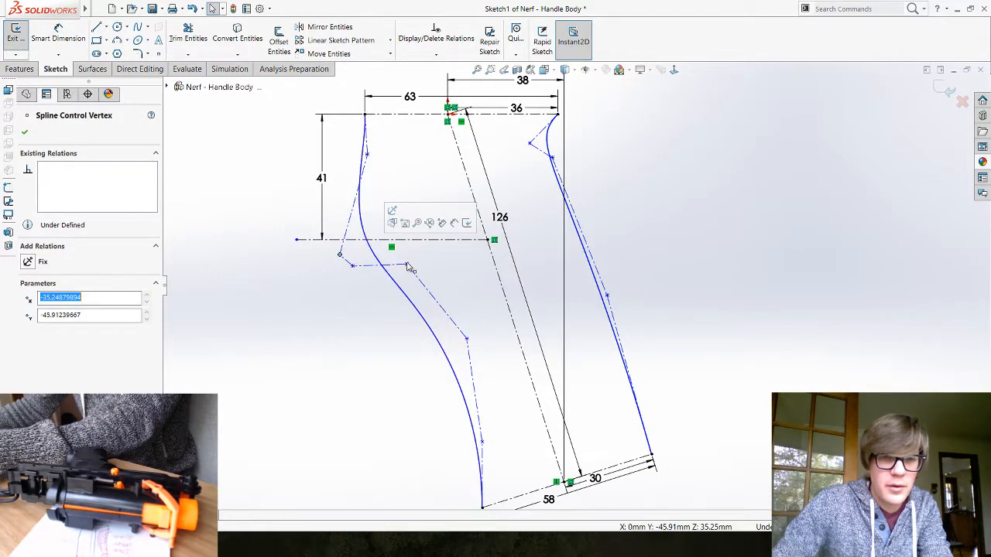
pyautogui.moveTo(407, 265); pyautogui.dragTo(443, 288)
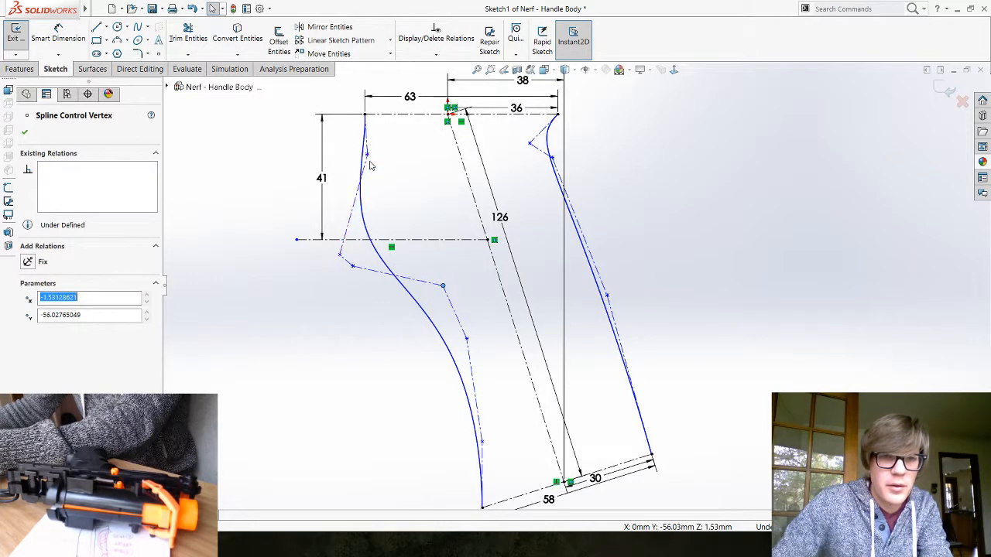
pyautogui.moveTo(369, 157); pyautogui.dragTo(375, 226)
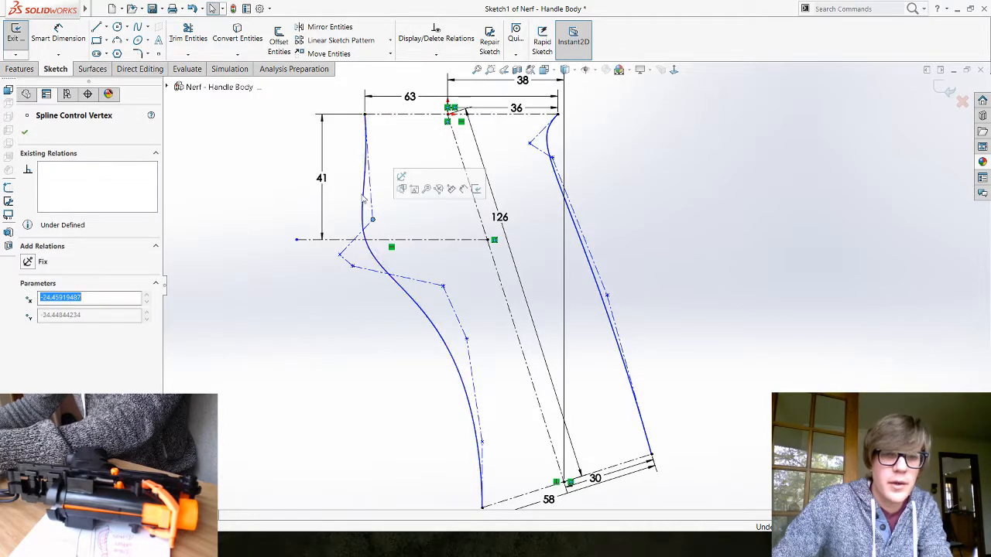
# Step: Insert a control vertex near the left spline's upper end, place it at about X -18.7, Y -25.3 mm, and move its lower neighbour to X -21.8, Y -38.8 mm
pyautogui.click(365, 186)
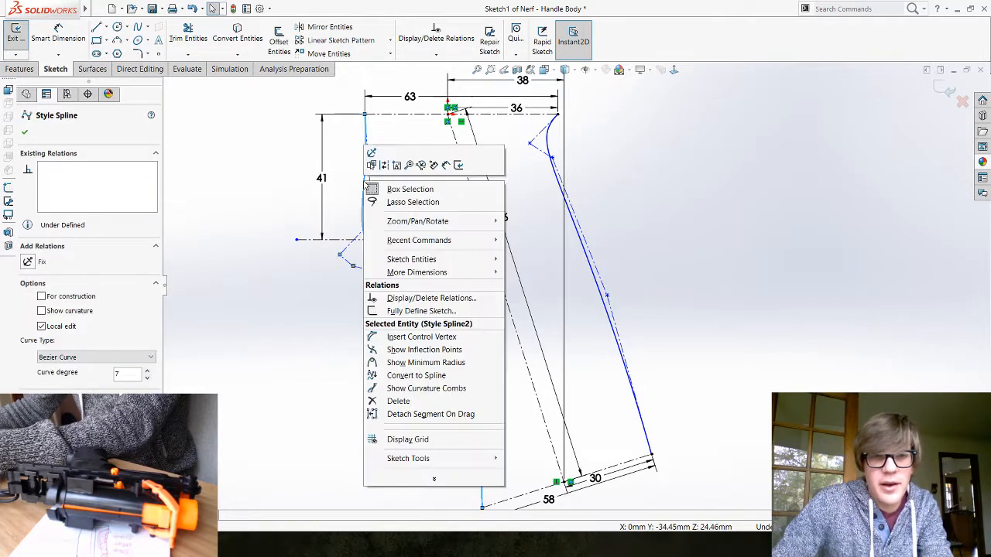
pyautogui.rightClick(365, 186)
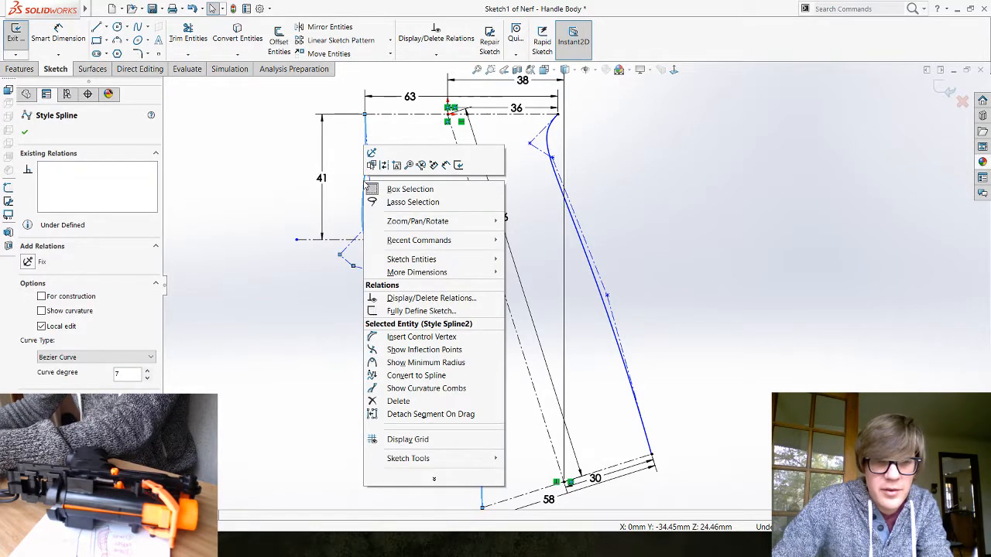
pyautogui.click(371, 337)
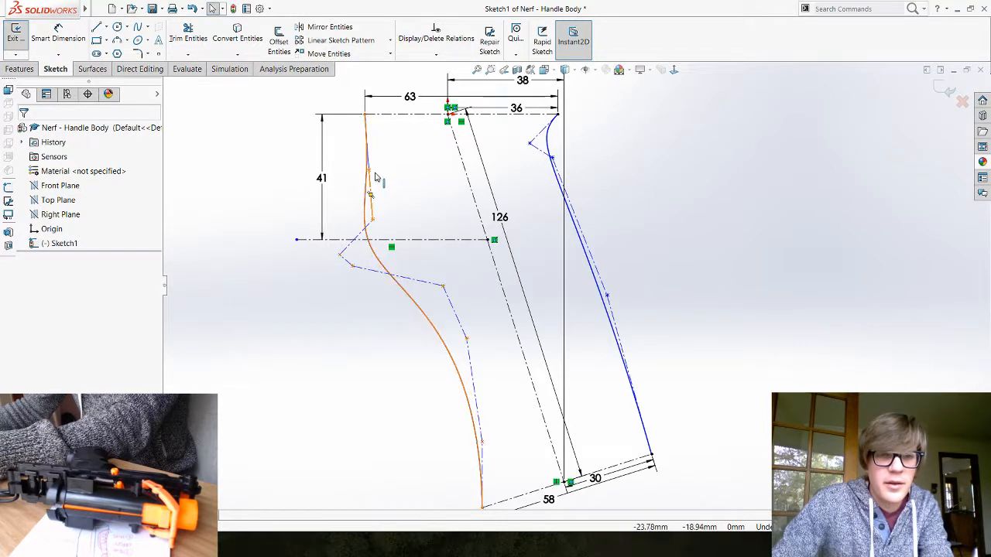
pyautogui.moveTo(368, 170); pyautogui.dragTo(391, 196)
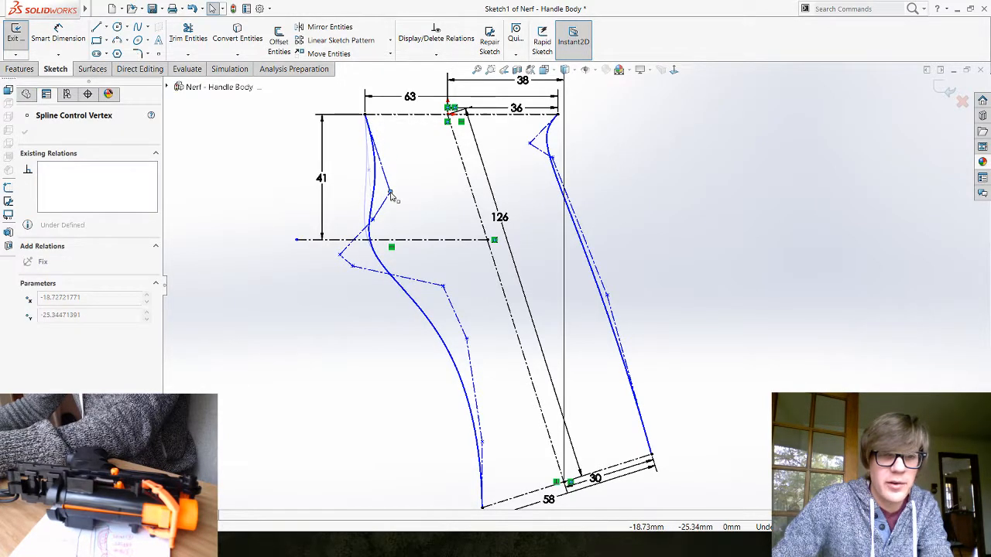
pyautogui.click(373, 221)
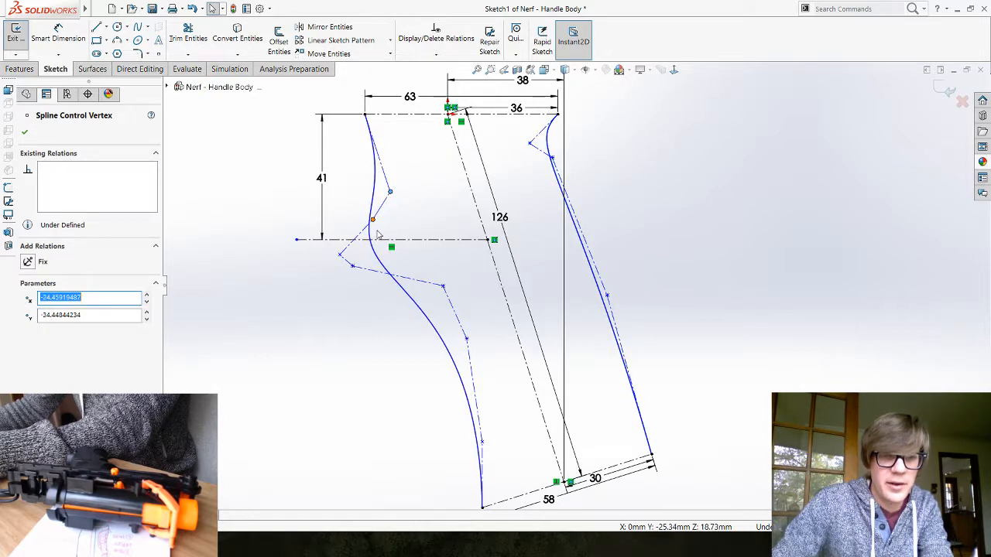
pyautogui.moveTo(377, 231); pyautogui.dragTo(381, 232)
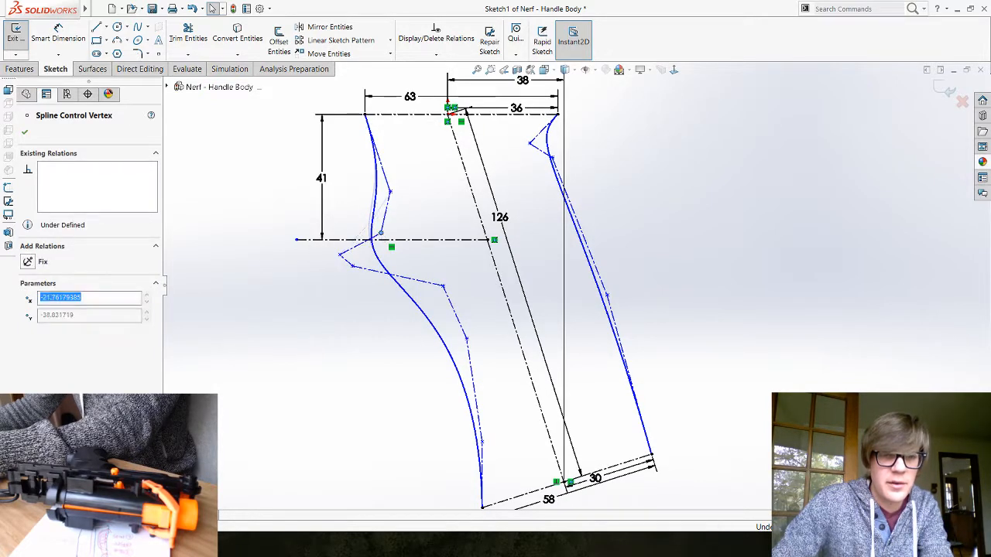
pyautogui.click(299, 326)
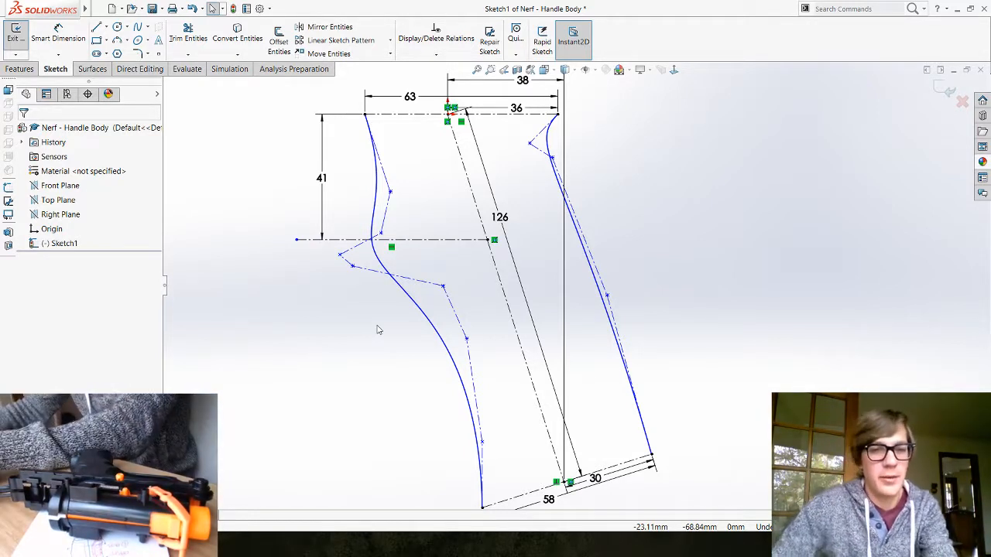
# Step: Exit the handle profile sketch, keeping both splines and the centerline layout
pyautogui.click(99, 10)
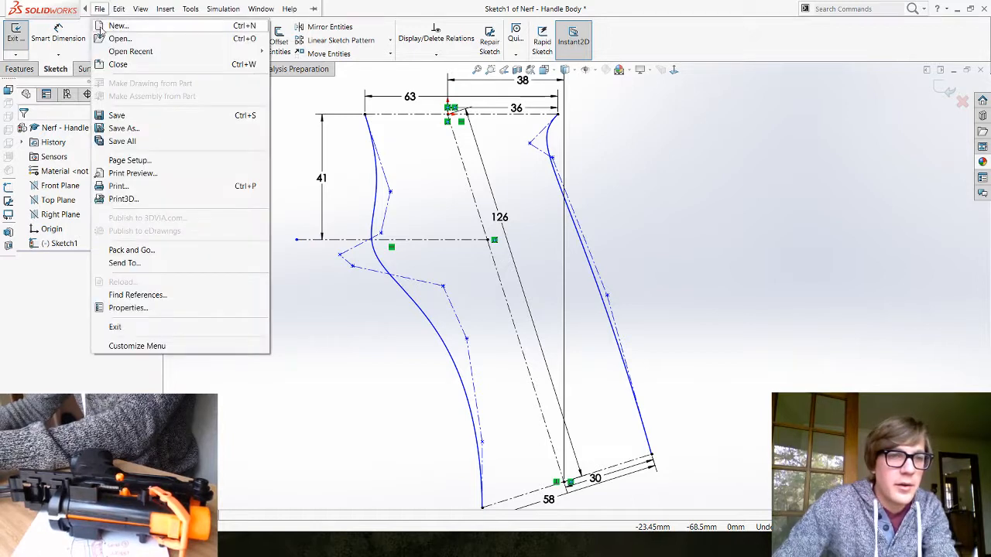
pyautogui.click(312, 350)
pyautogui.click(109, 29)
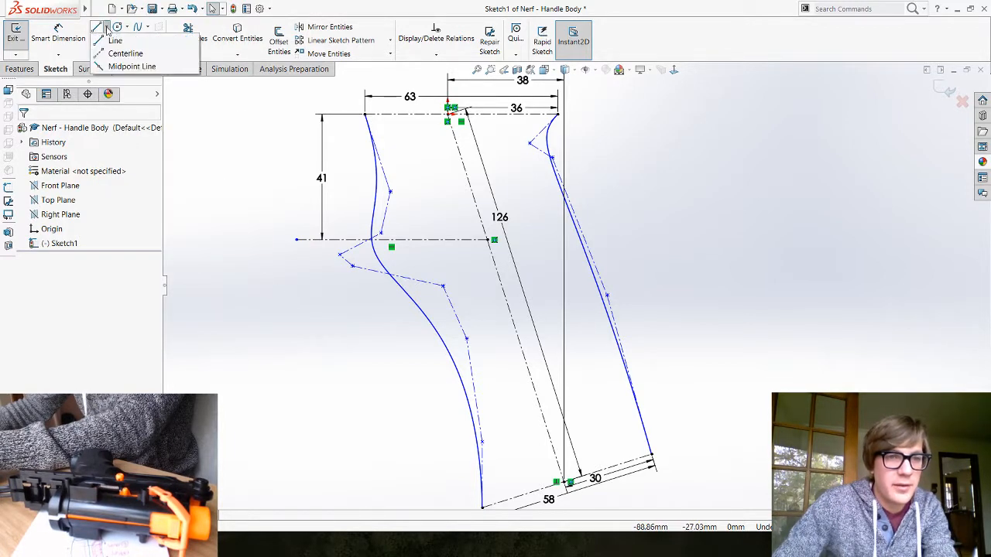
pyautogui.click(260, 211)
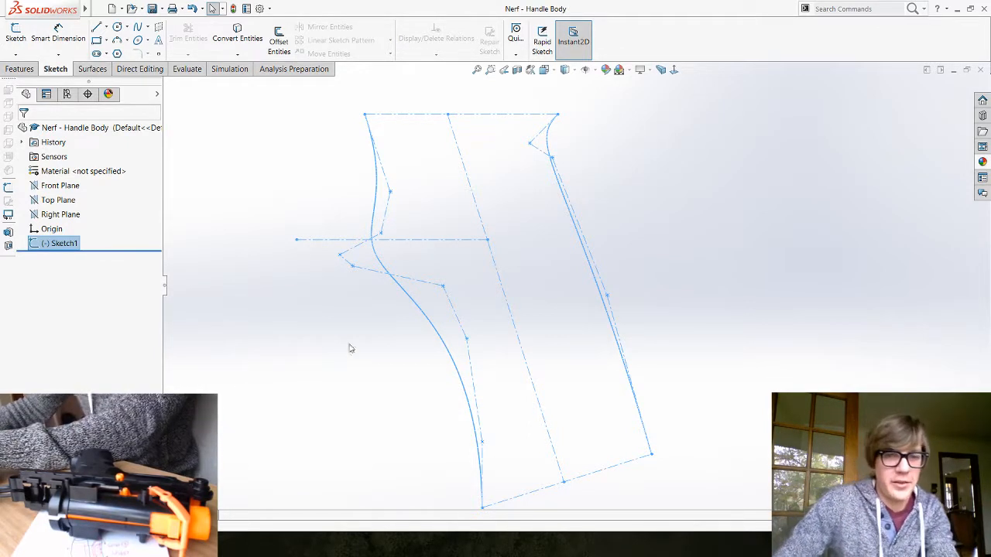
pyautogui.click(335, 329)
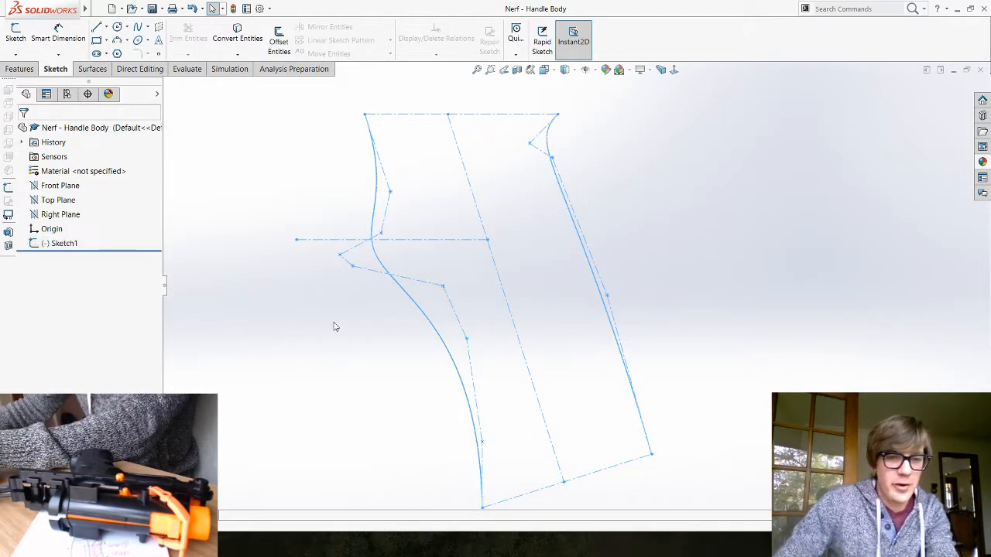
# Step: Reopen the handle profile sketch and draw a slanted centerline about 64 mm long across both splines in the handle's lower part
pyautogui.click(49, 244)
pyautogui.click(54, 215)
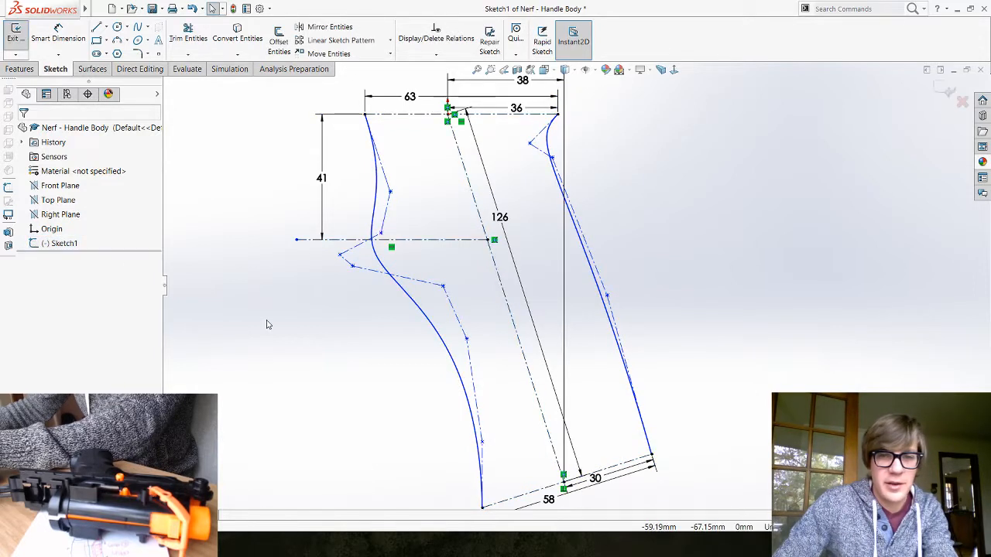
pyautogui.click(106, 27)
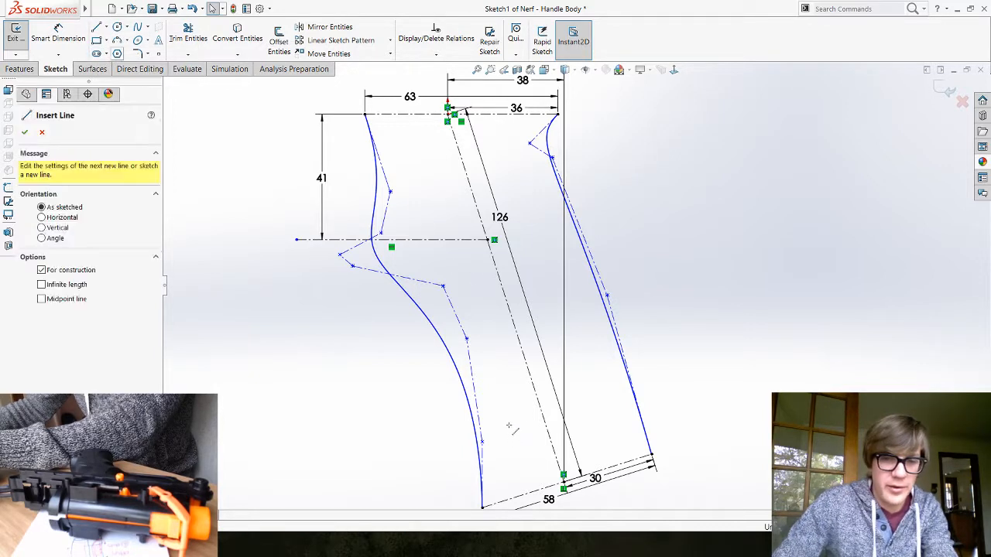
pyautogui.click(457, 423)
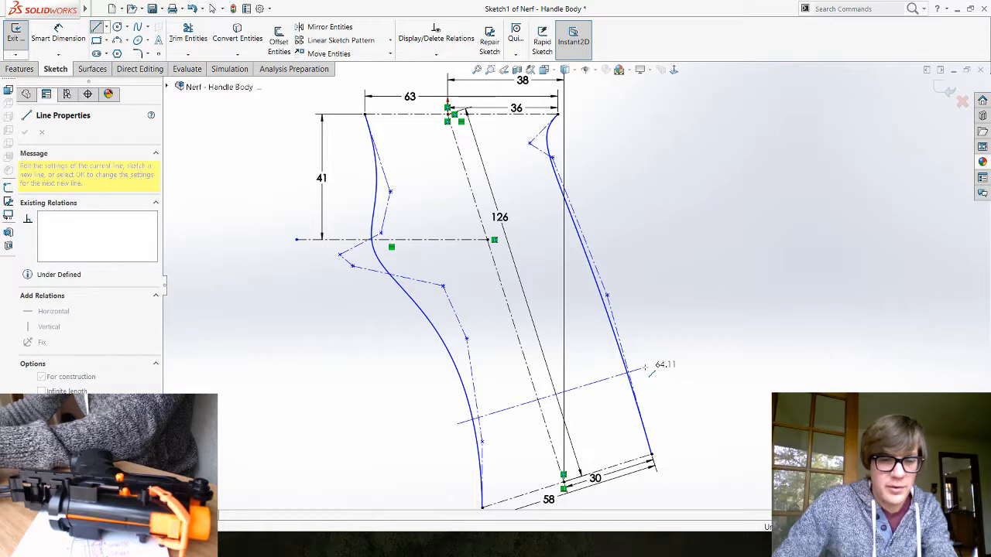
pyautogui.doubleClick(645, 367)
pyautogui.press('Escape')
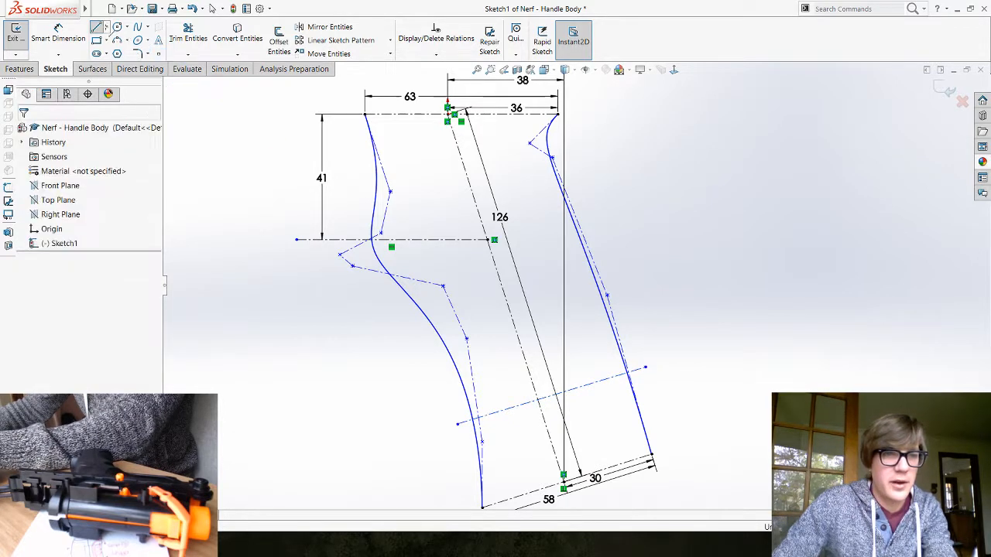
# Step: Draw a second slanted centerline about 77 mm long from the 41 mm horizontal centerline, near the left spline, to just past the right spline
pyautogui.click(106, 27)
pyautogui.click(126, 53)
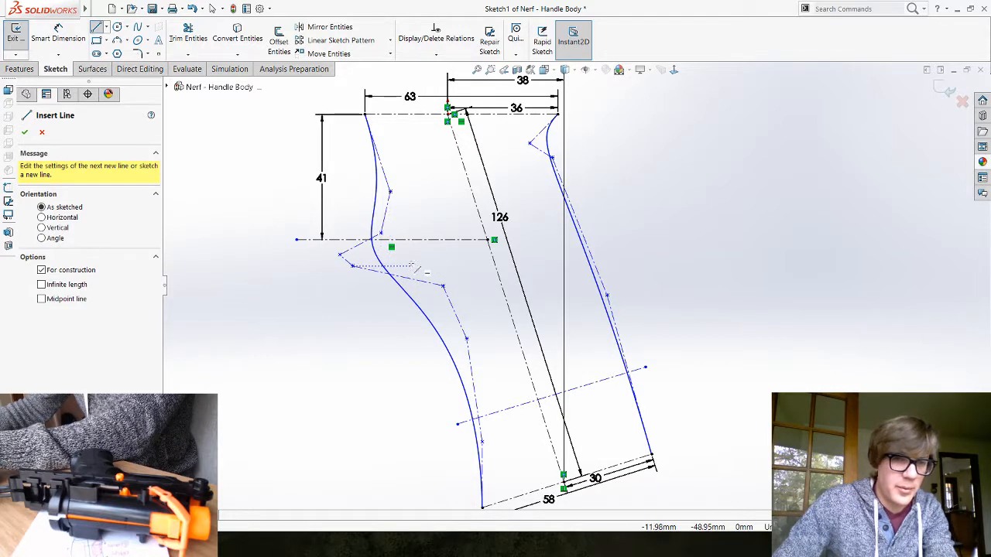
pyautogui.click(375, 245)
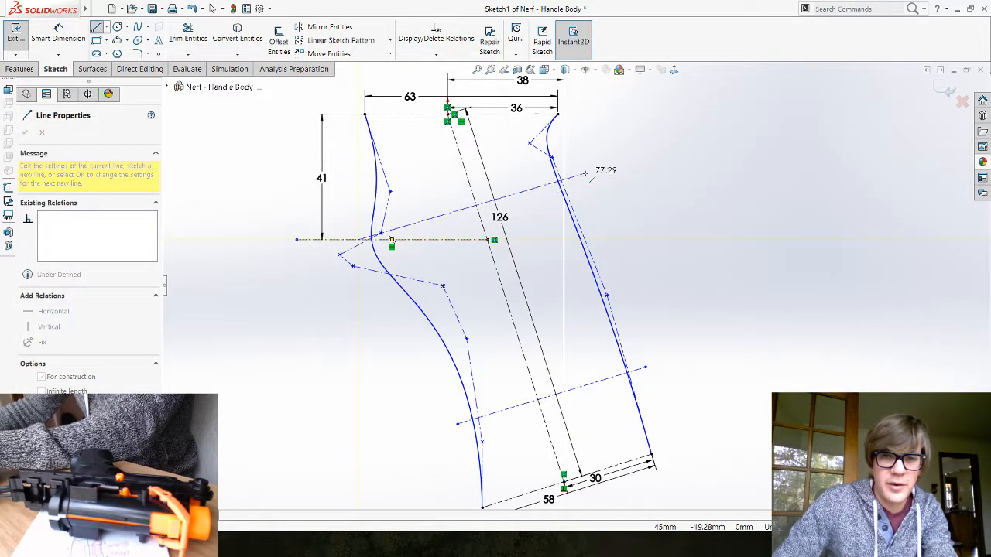
pyautogui.click(585, 173)
pyautogui.press('Escape')
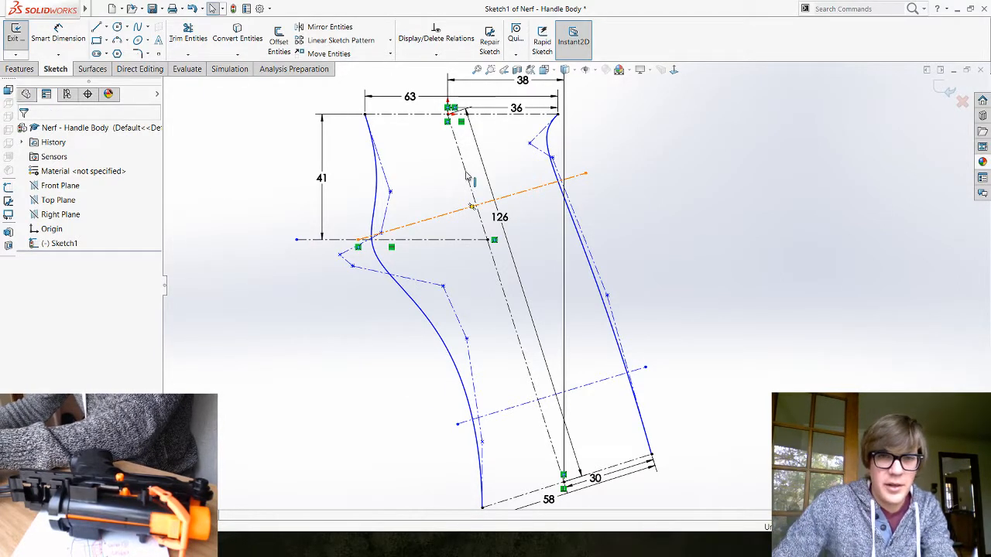
# Step: Make both new crosswise centerlines perpendicular to the handle's long slanted centerline
pyautogui.click(471, 206)
pyautogui.keyDown('ctrl'); pyautogui.click(481, 203); pyautogui.keyUp('ctrl')
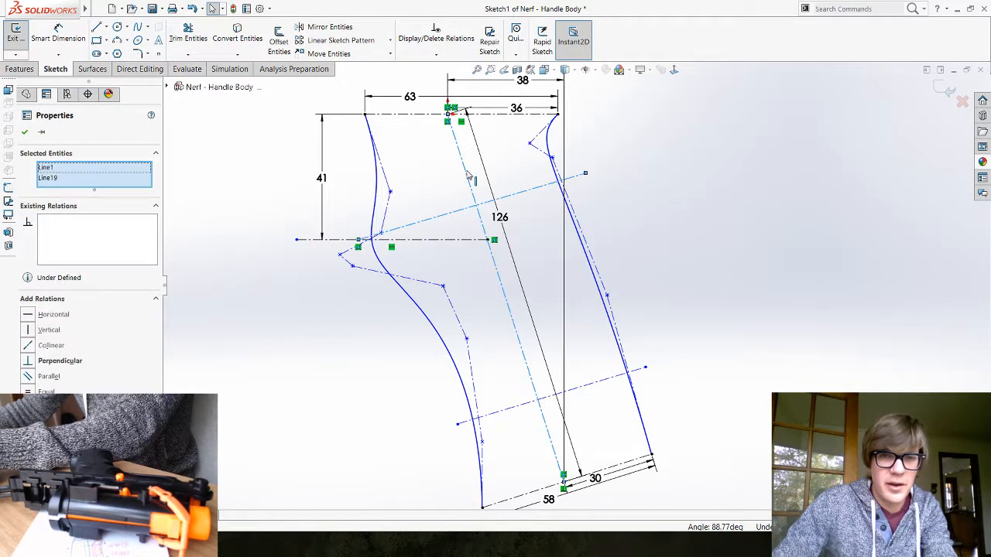
pyautogui.click(533, 129)
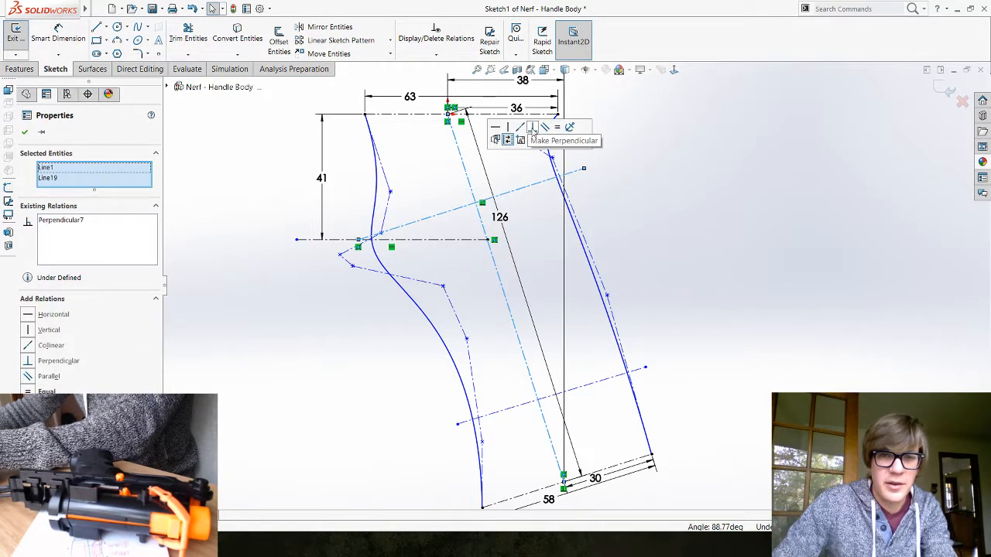
pyautogui.press('Escape')
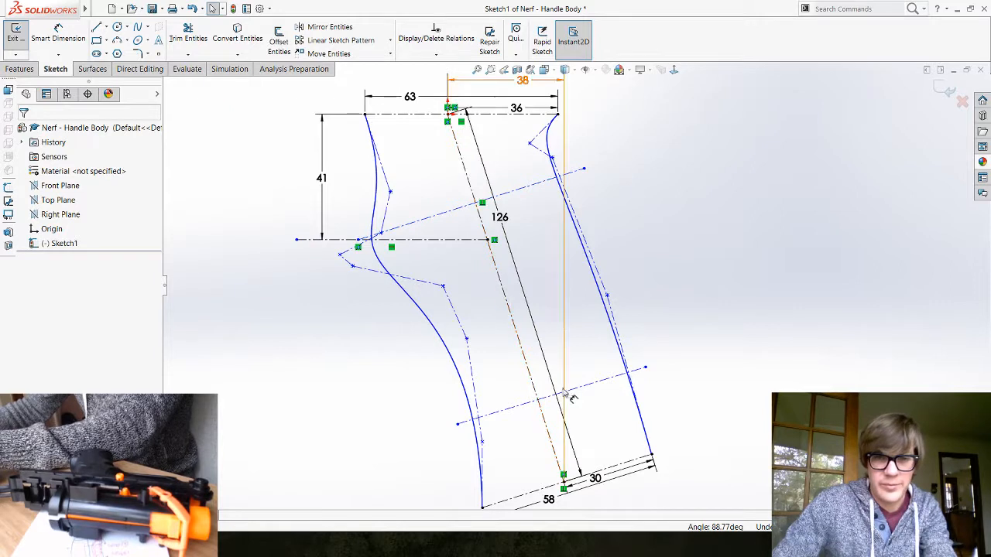
pyautogui.click(532, 379)
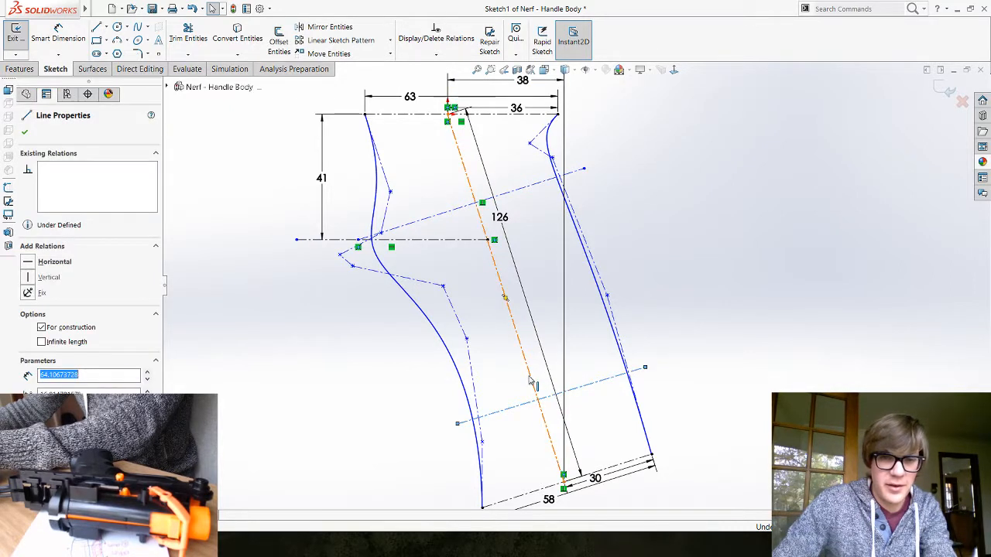
pyautogui.keyDown('ctrl'); pyautogui.click(505, 297); pyautogui.keyUp('ctrl')
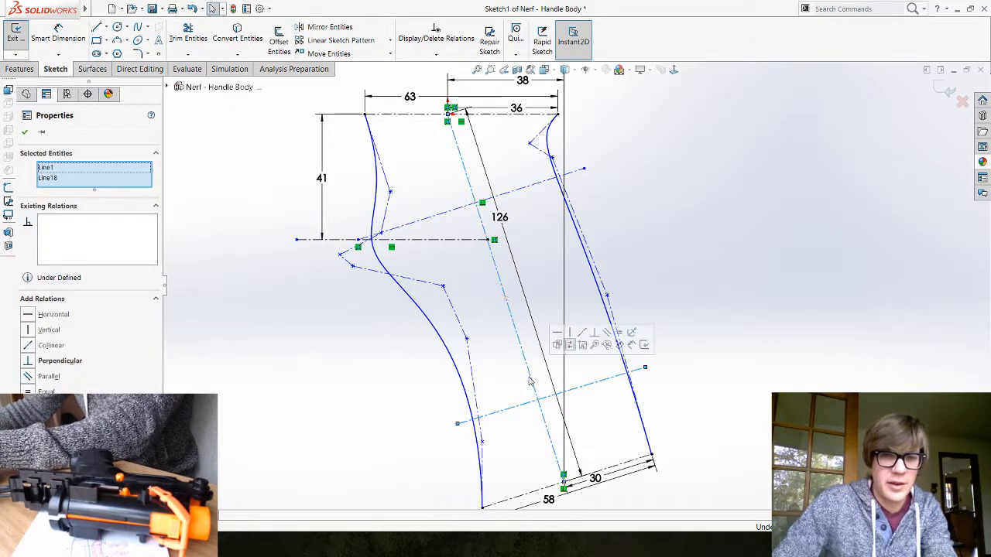
pyautogui.click(594, 334)
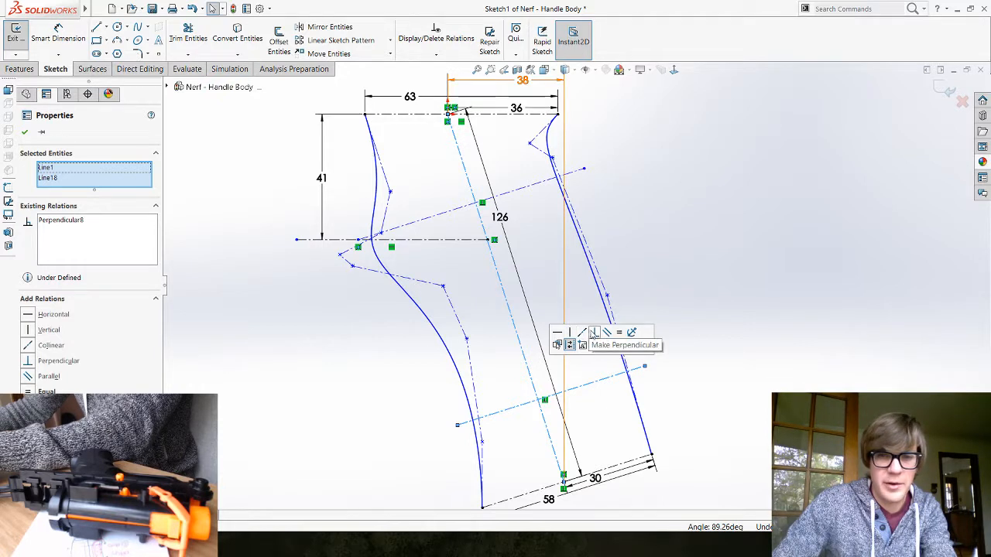
pyautogui.press('Escape')
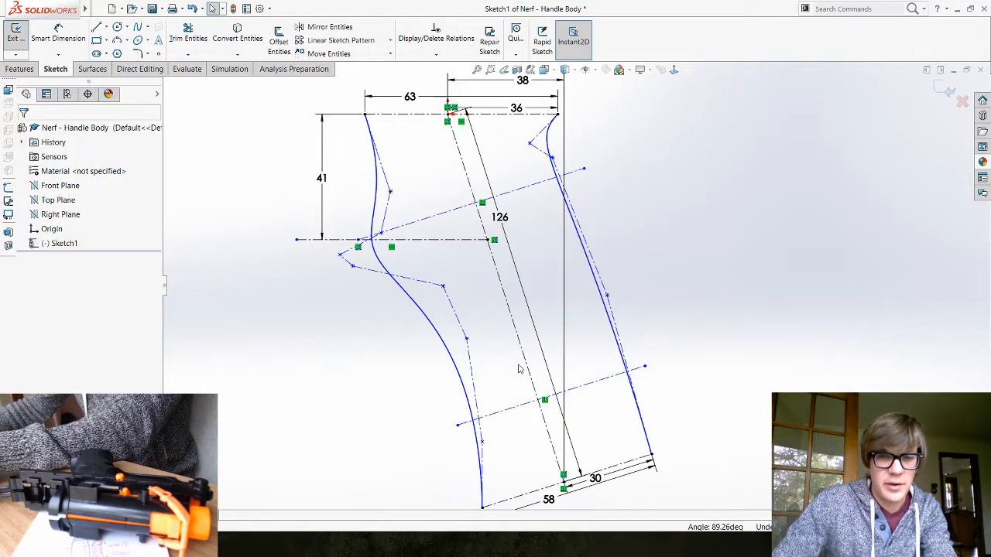
# Step: Dimension the lower crosswise centerline 50 mm from the handle's bottom centerline
pyautogui.click(59, 31)
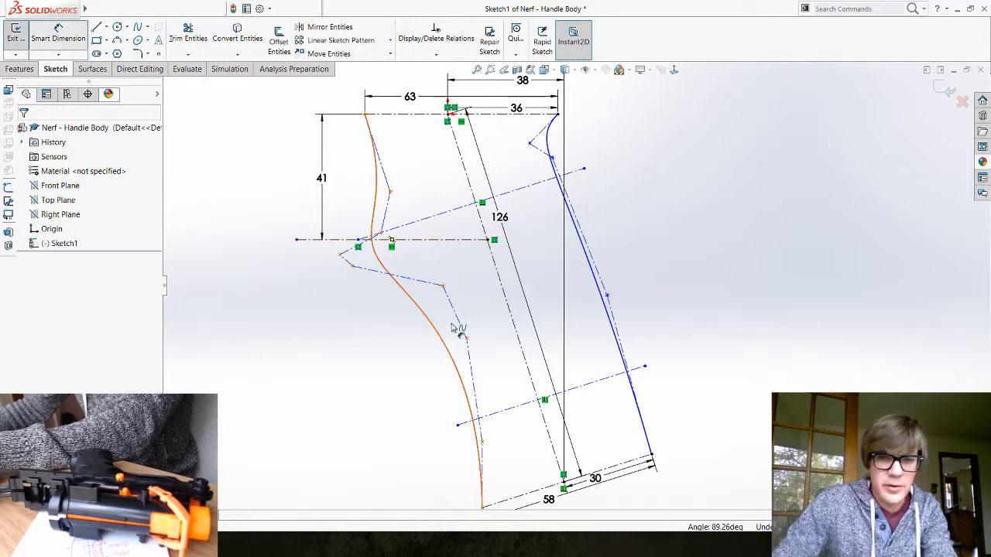
pyautogui.click(565, 483)
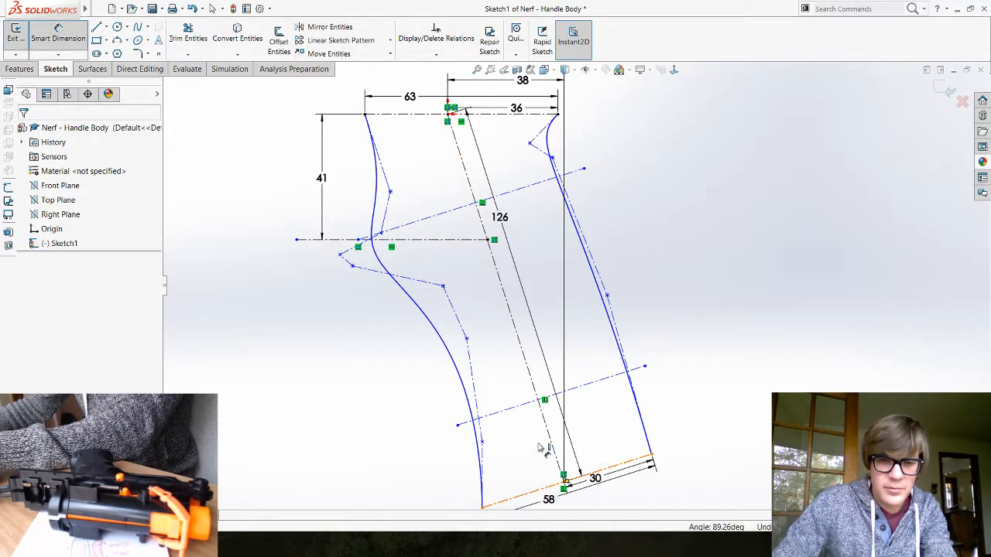
pyautogui.click(524, 405)
pyautogui.click(522, 409)
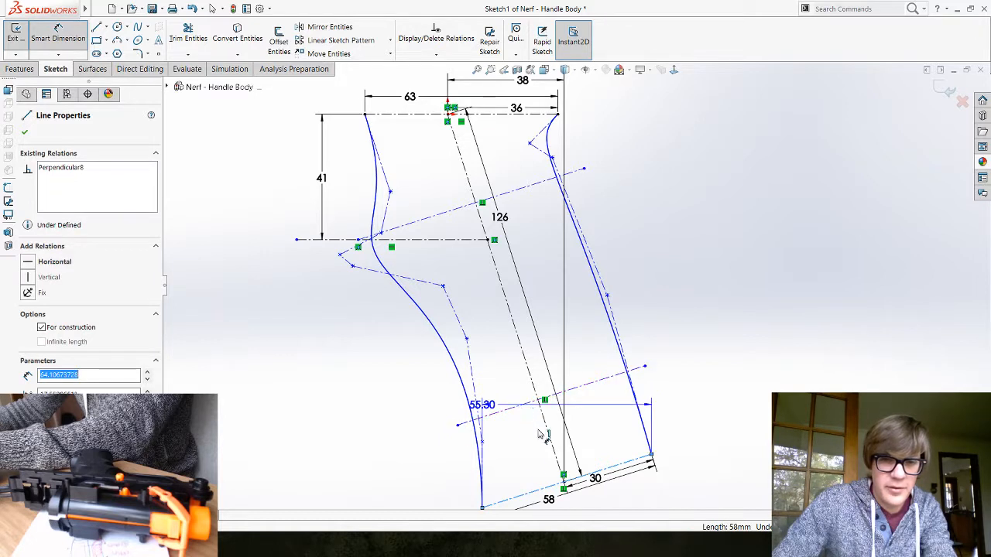
pyautogui.click(544, 442)
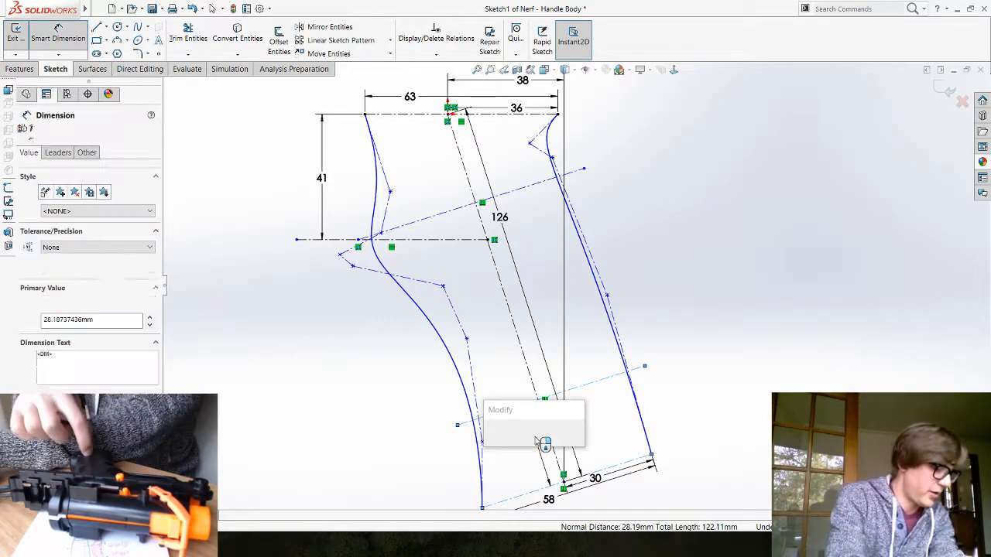
pyautogui.press('Return')
pyautogui.doubleClick(536, 438)
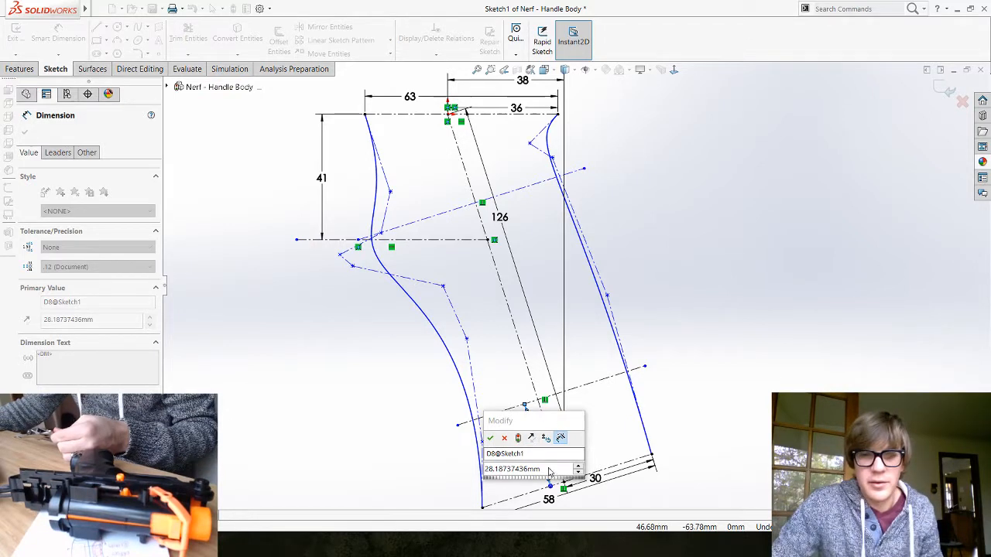
pyautogui.click(544, 470)
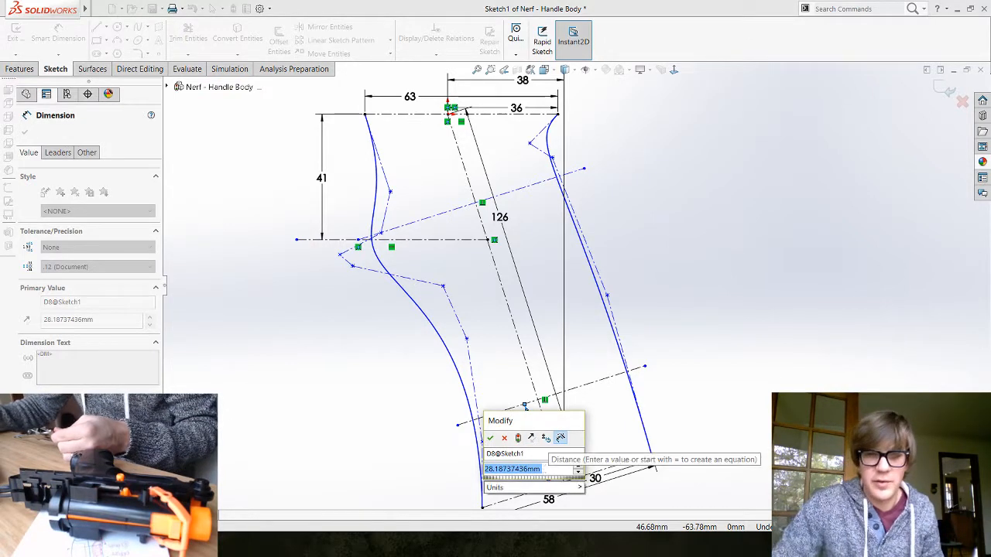
pyautogui.press('Return')
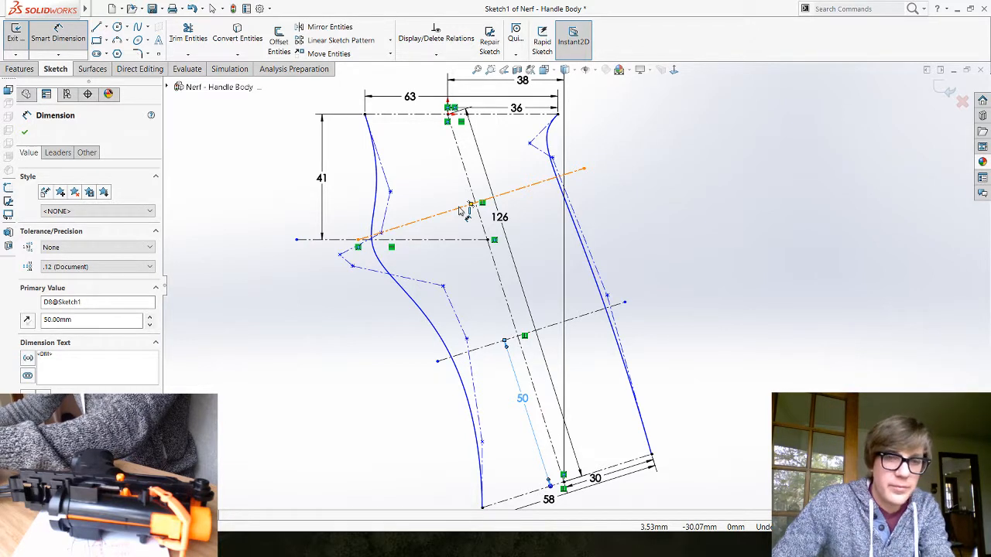
pyautogui.press('Escape')
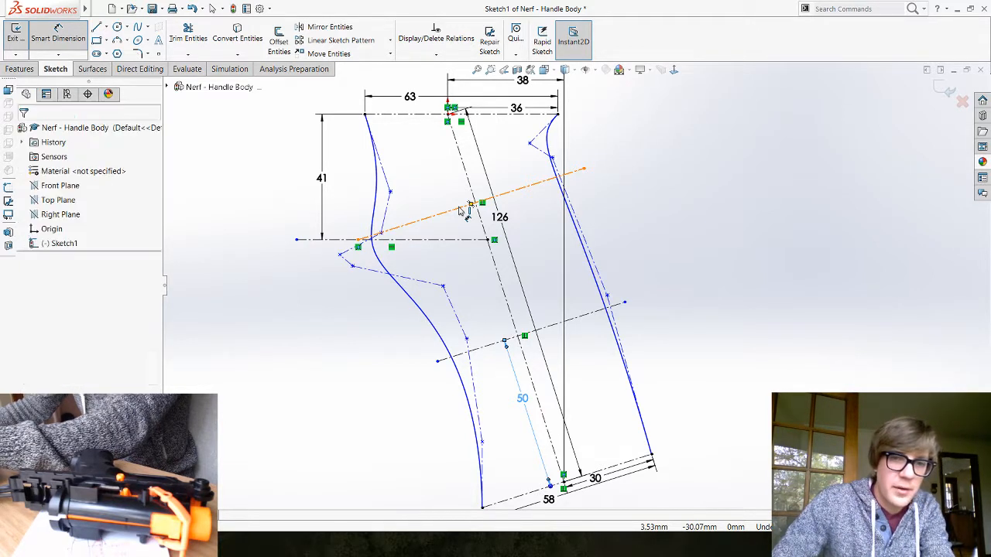
pyautogui.press('Escape')
# Step: Slide the upper crosswise centerline's left end along the horizontal centerline and dimension the line 30 mm from the origin
pyautogui.moveTo(359, 241); pyautogui.dragTo(391, 242)
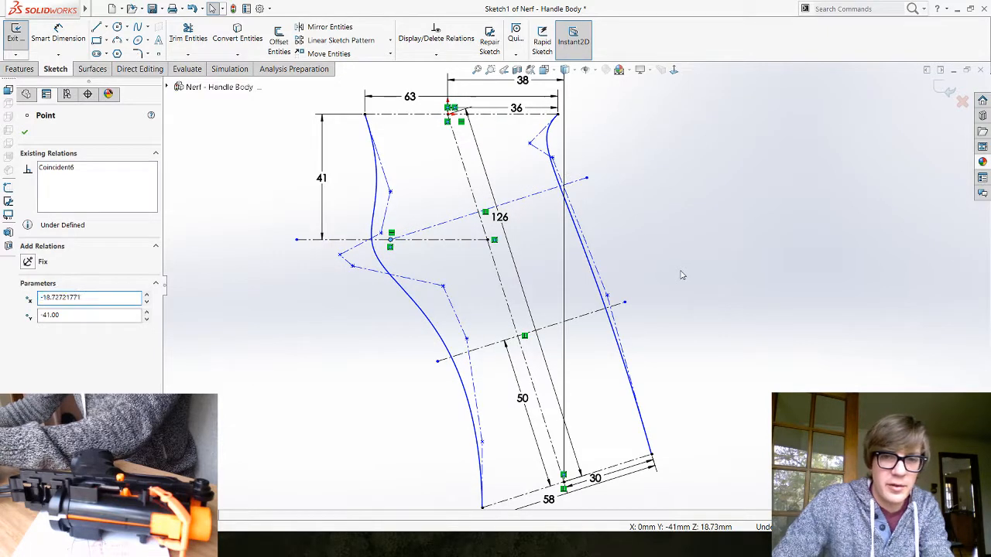
pyautogui.click(679, 276)
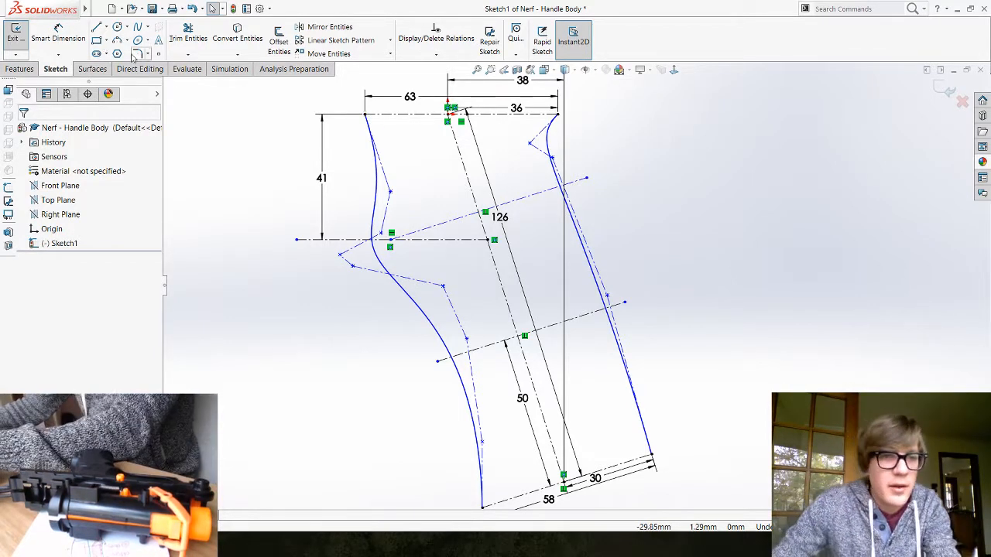
pyautogui.click(58, 35)
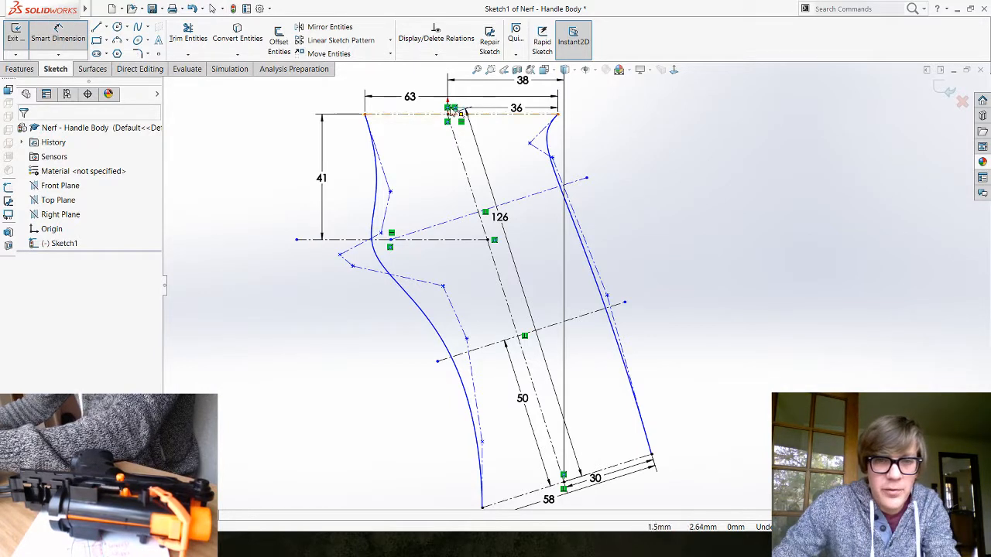
pyautogui.click(519, 200)
pyautogui.click(455, 178)
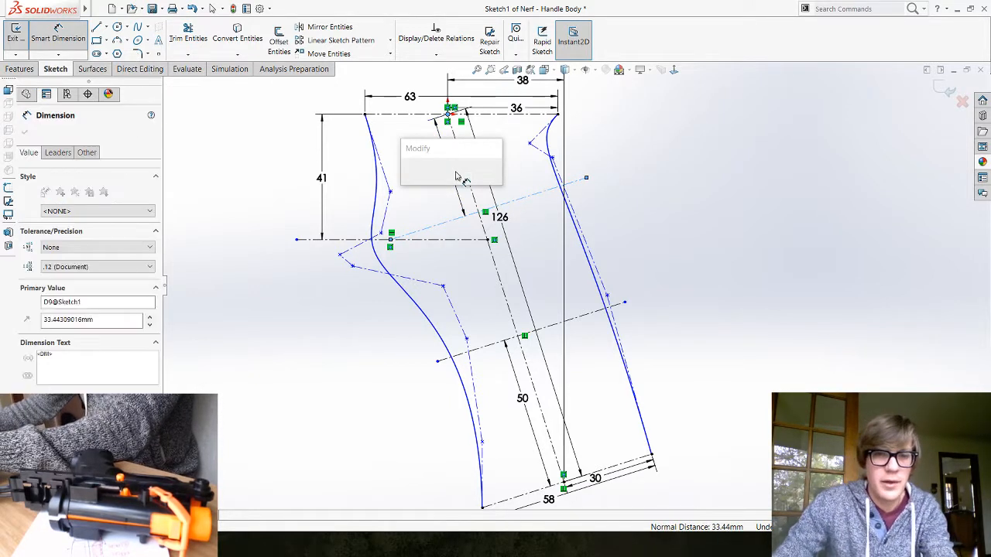
pyautogui.press('Return')
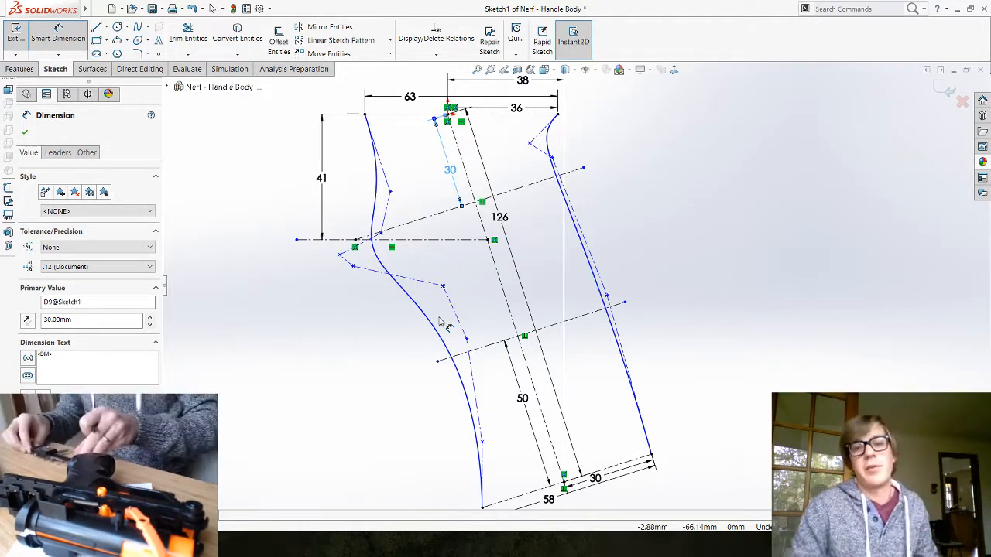
# Step: Dimension the length of the lower crosswise centerline as 53 mm
pyautogui.click(490, 342)
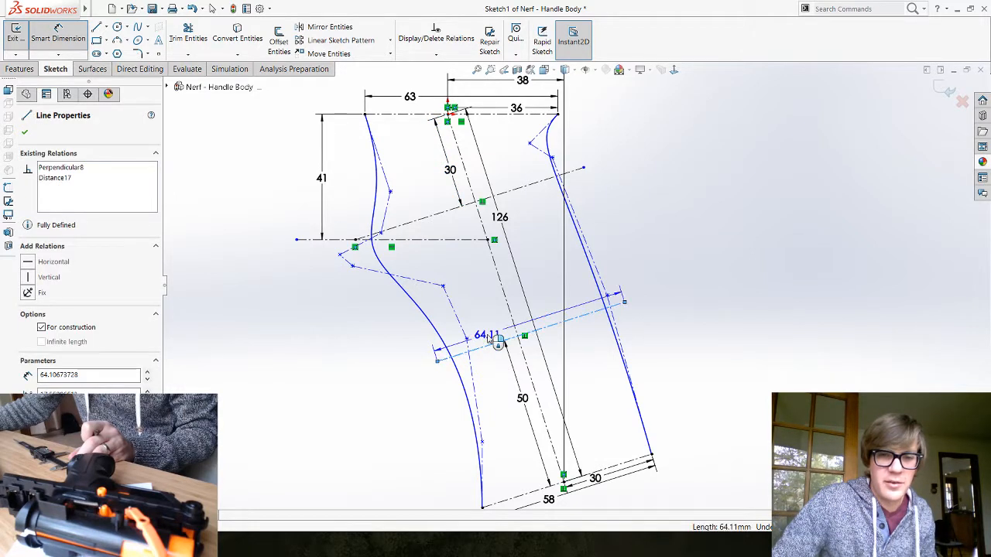
pyautogui.click(498, 343)
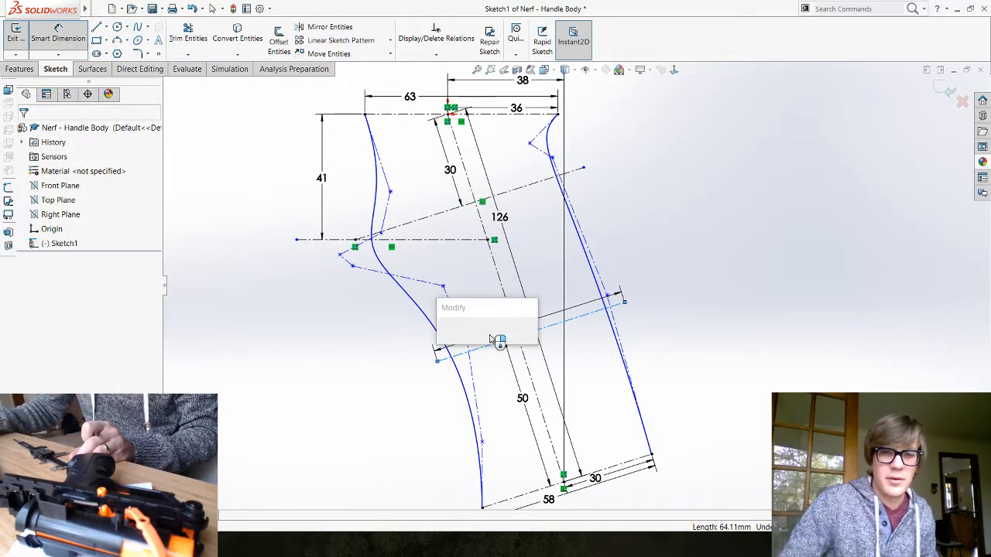
pyautogui.write('53')
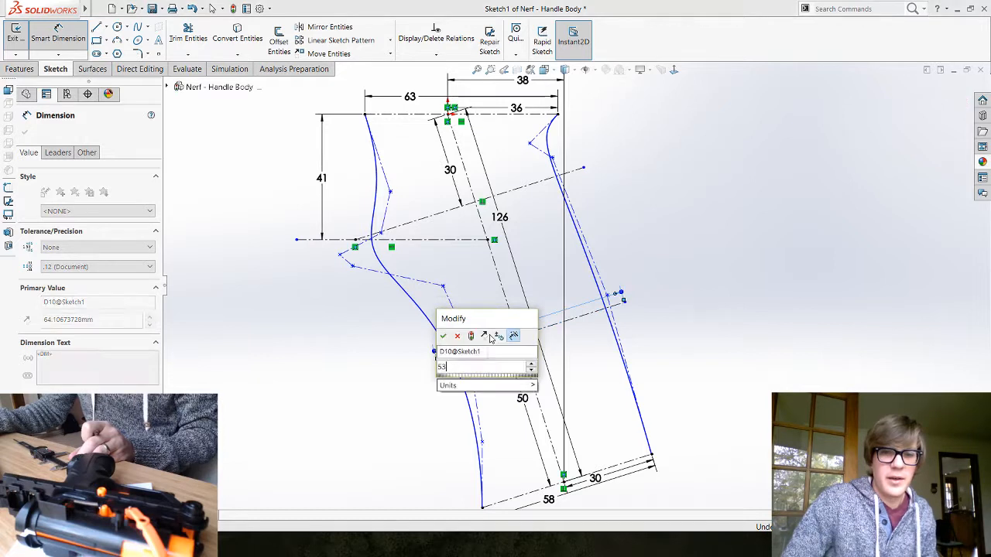
pyautogui.press('Escape')
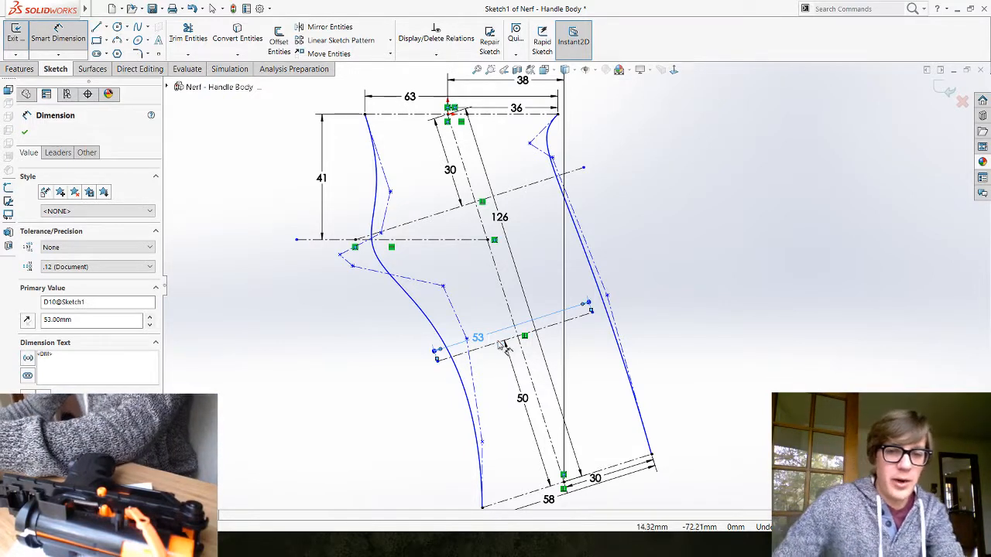
pyautogui.click(495, 356)
pyautogui.press('Escape')
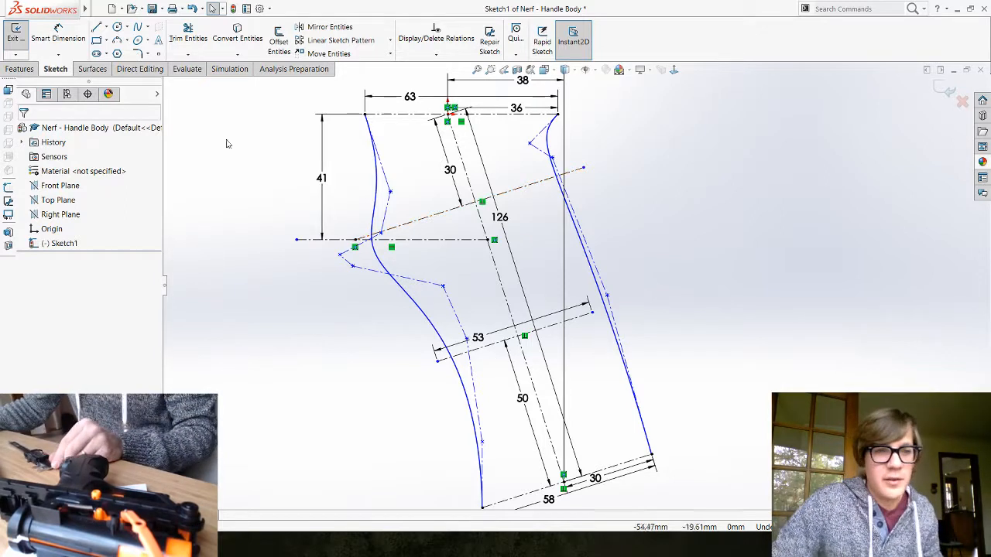
# Step: Dimension the right end of the lower crosswise centerline 27 mm from the handle's long slanted centerline
pyautogui.click(65, 39)
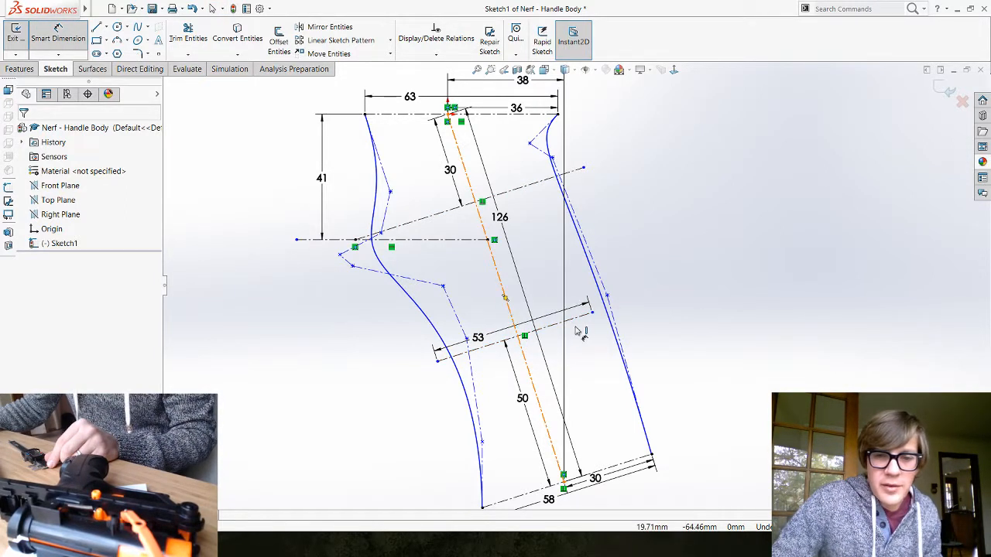
pyautogui.click(509, 311)
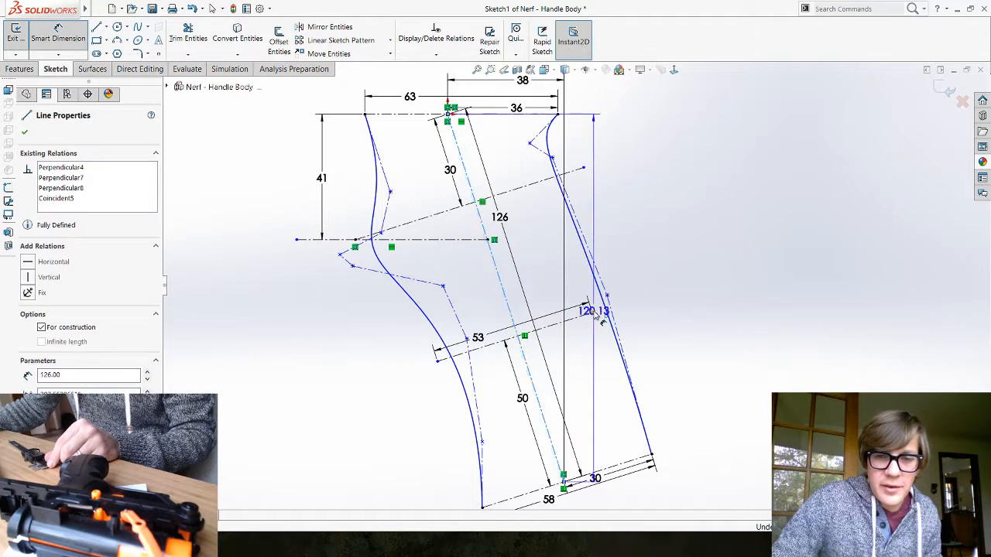
pyautogui.click(557, 327)
pyautogui.click(553, 325)
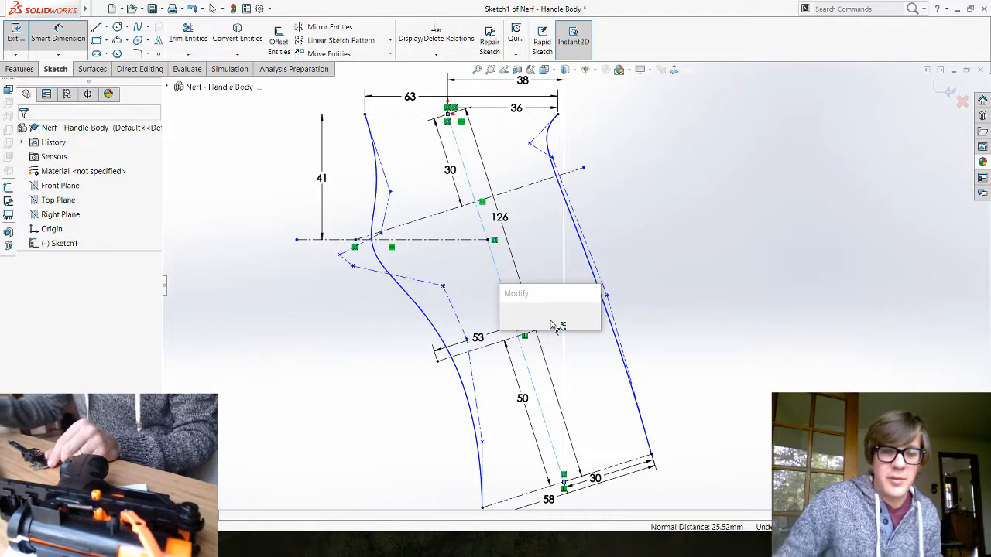
pyautogui.write('27')
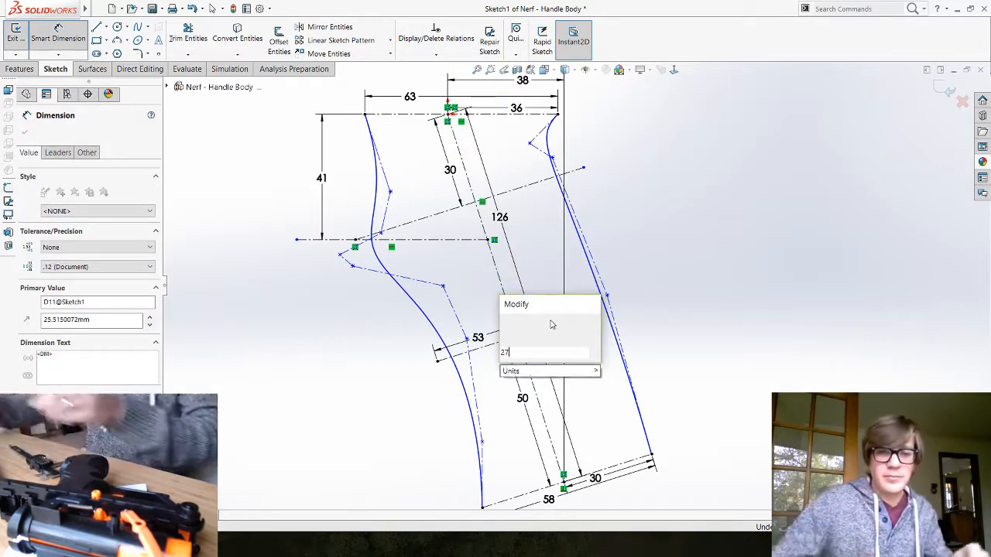
pyautogui.press('Return')
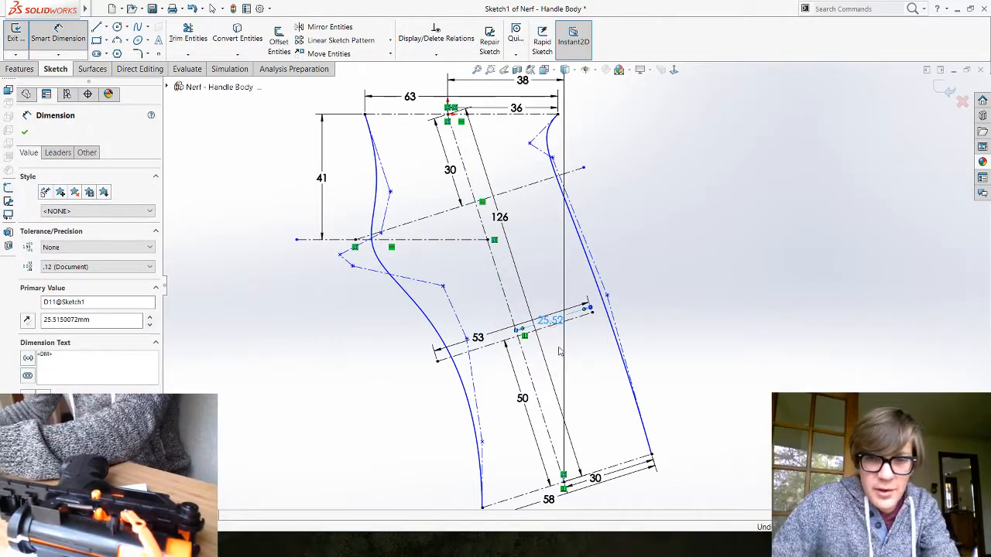
pyautogui.press('Escape')
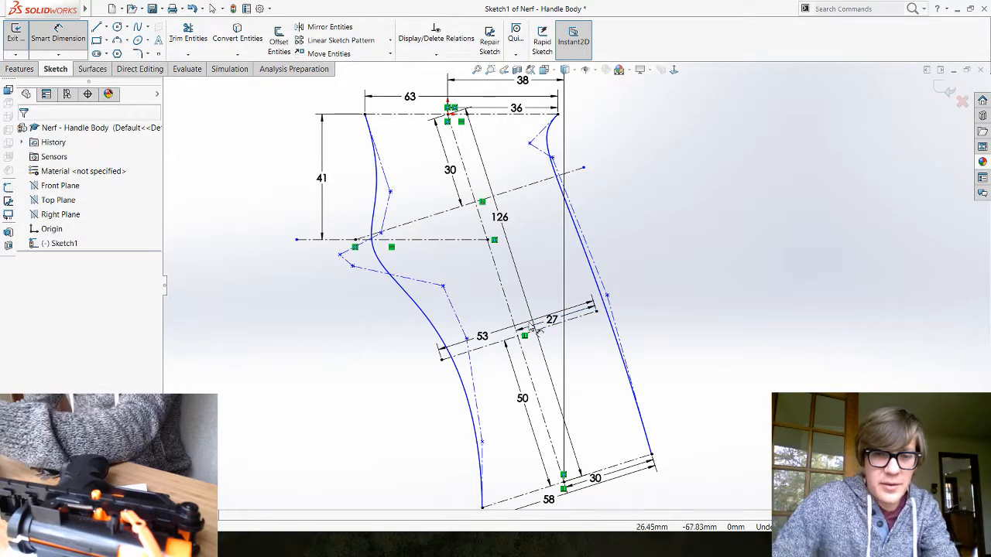
pyautogui.press('Escape')
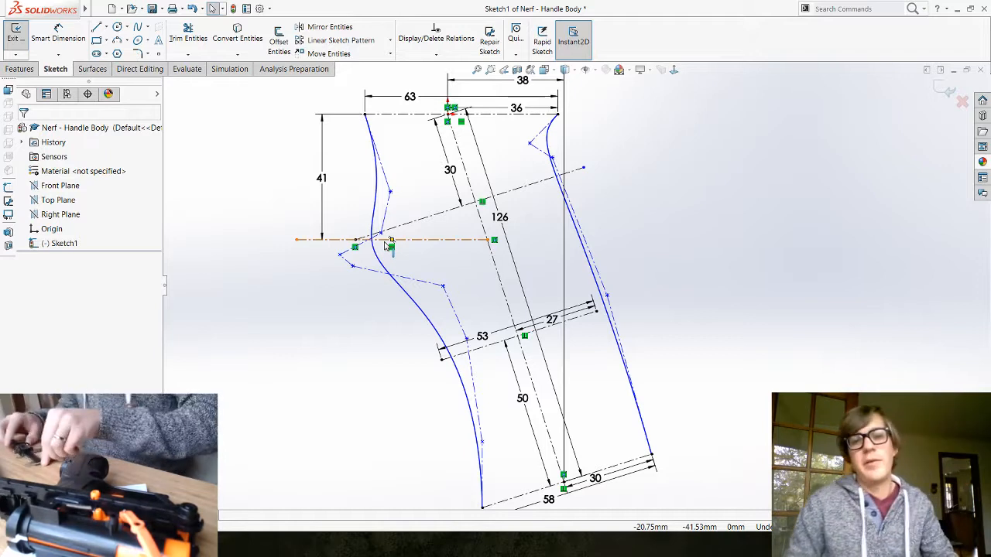
# Step: Dimension the length of the upper crosswise centerline as 65 mm
pyautogui.click(58, 35)
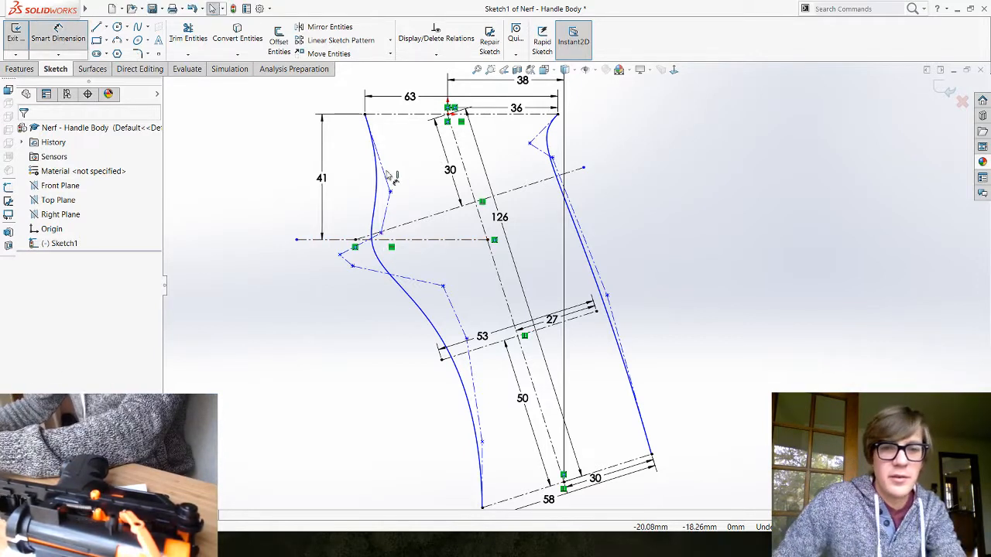
pyautogui.click(431, 215)
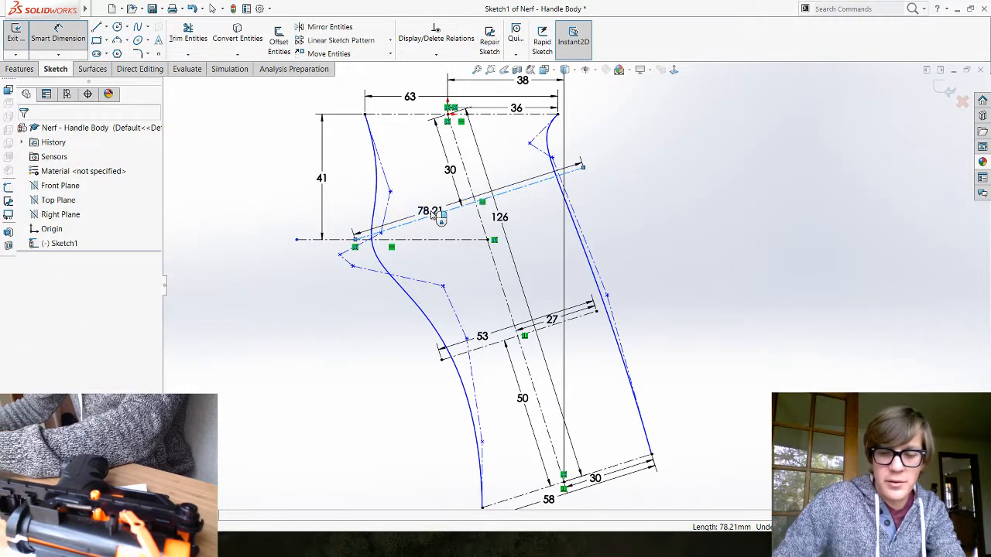
pyautogui.click(424, 212)
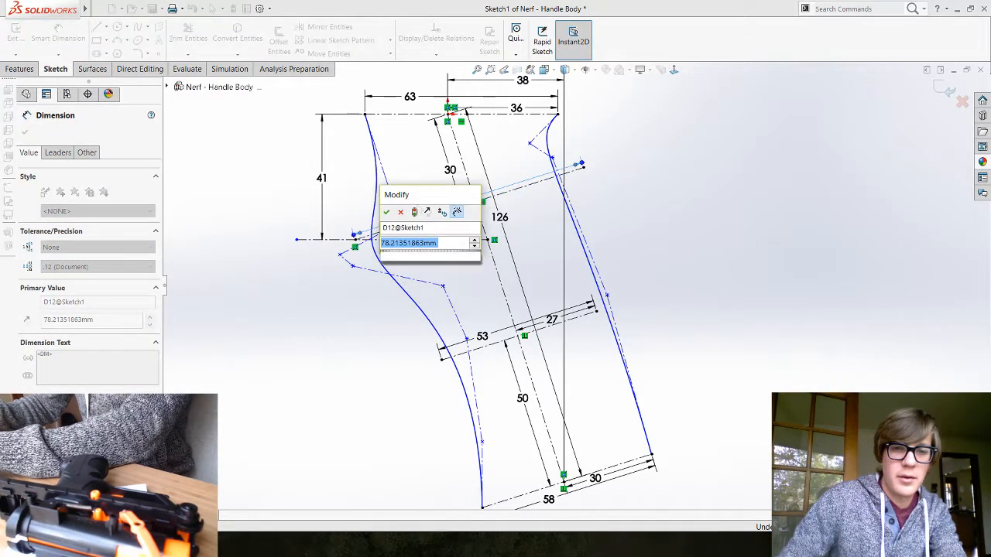
pyautogui.write('55')
pyautogui.press('Return')
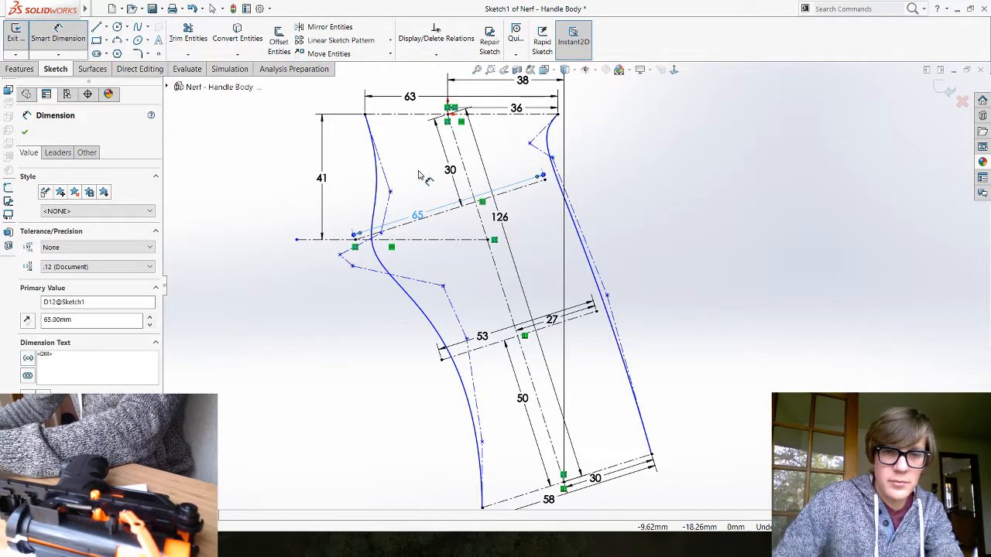
pyautogui.press('Escape')
pyautogui.press('Escape')
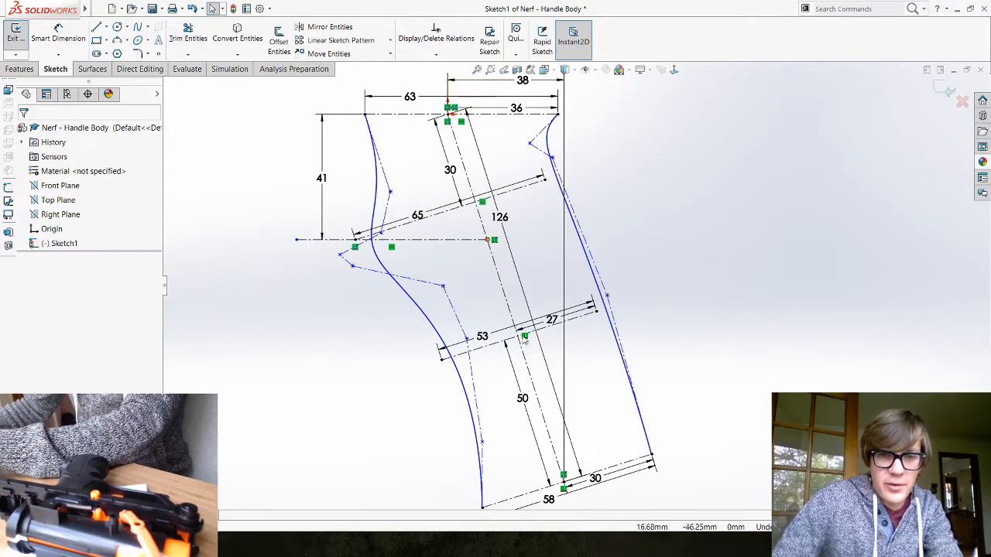
# Step: Reshape the handle's right spline by its control vertices so the curve meets the right ends of both crosswise centerlines
pyautogui.click(607, 298)
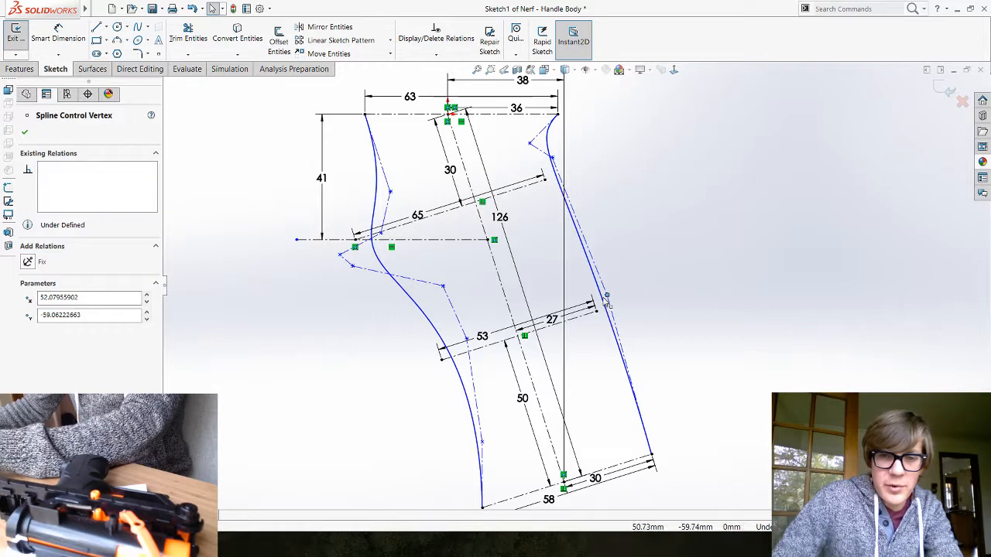
pyautogui.moveTo(605, 295); pyautogui.dragTo(599, 292)
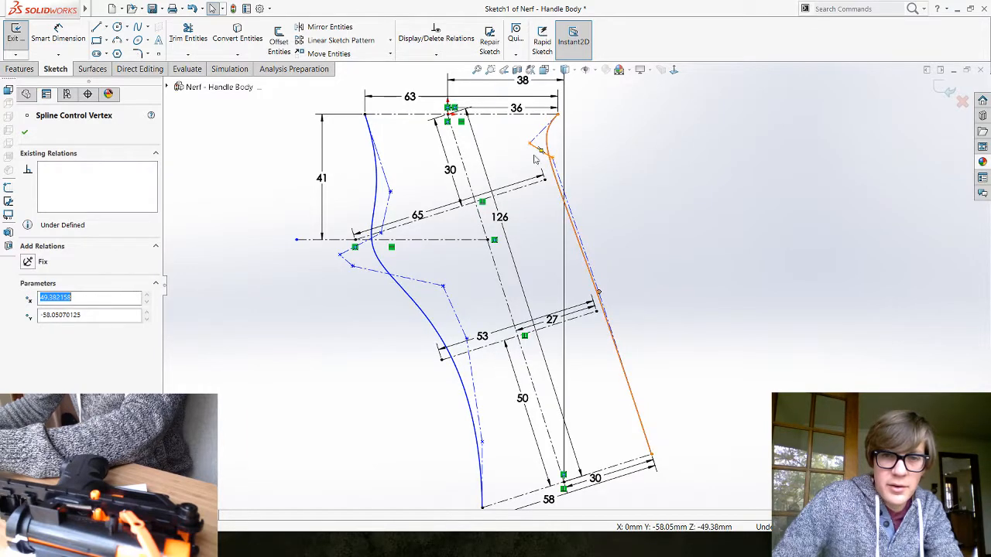
pyautogui.moveTo(530, 145); pyautogui.dragTo(512, 157)
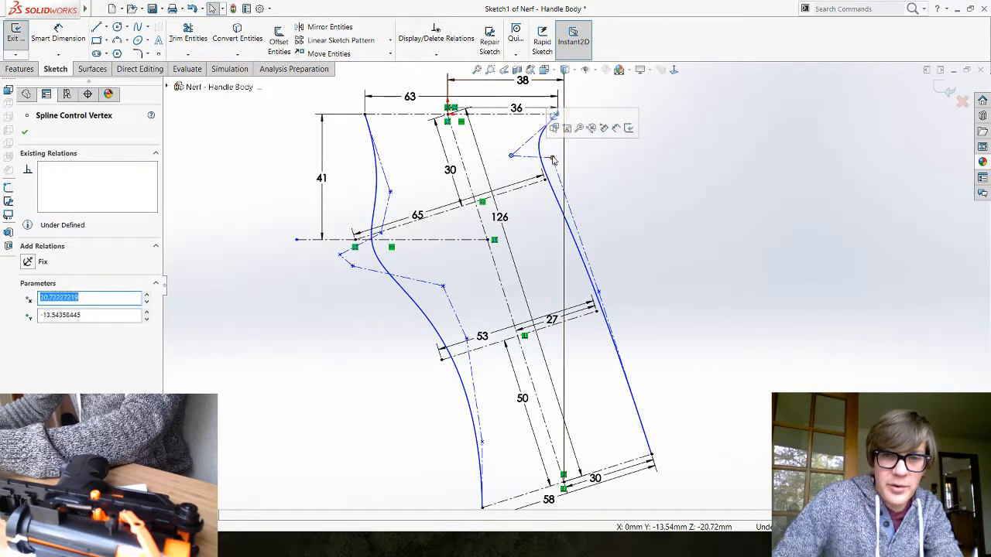
pyautogui.moveTo(547, 167); pyautogui.dragTo(542, 156)
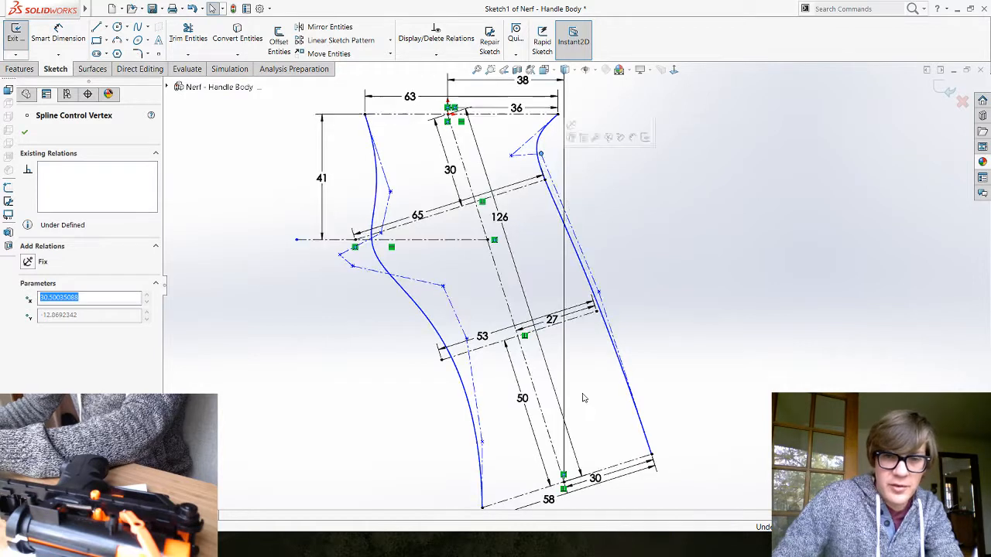
pyautogui.click(629, 325)
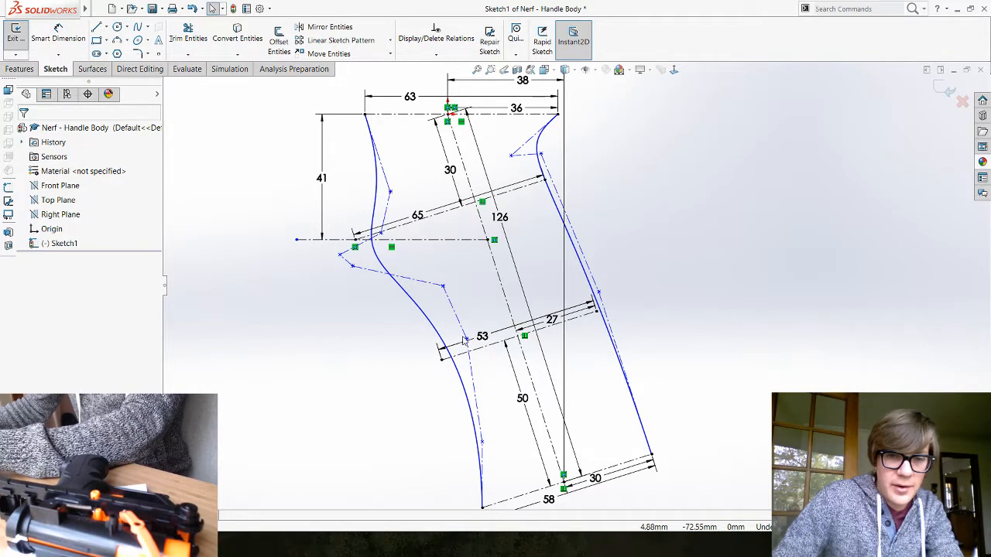
# Step: Move the lower control vertices of the left spline so the curve meets the left end of the lower crosswise centerline
pyautogui.moveTo(447, 333); pyautogui.dragTo(424, 274)
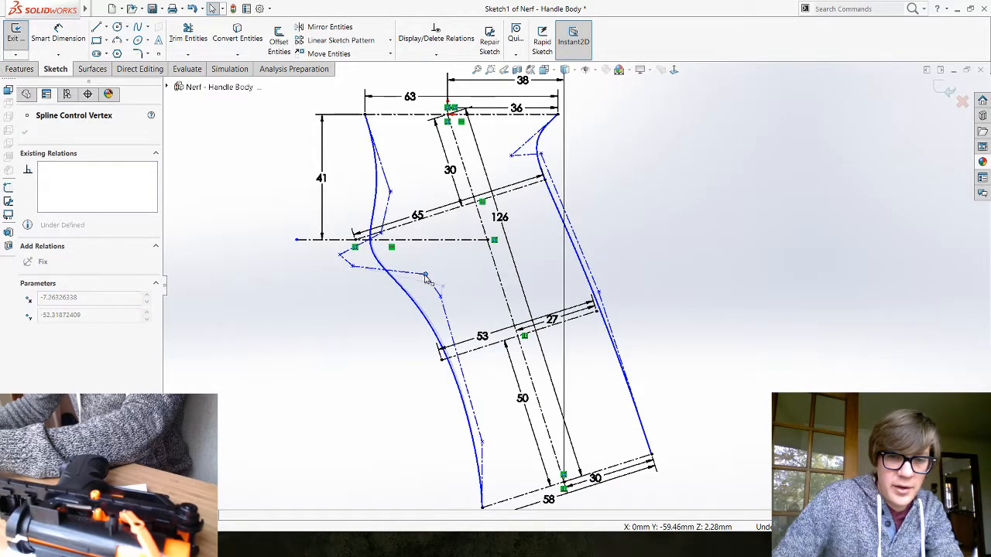
pyautogui.click(480, 443)
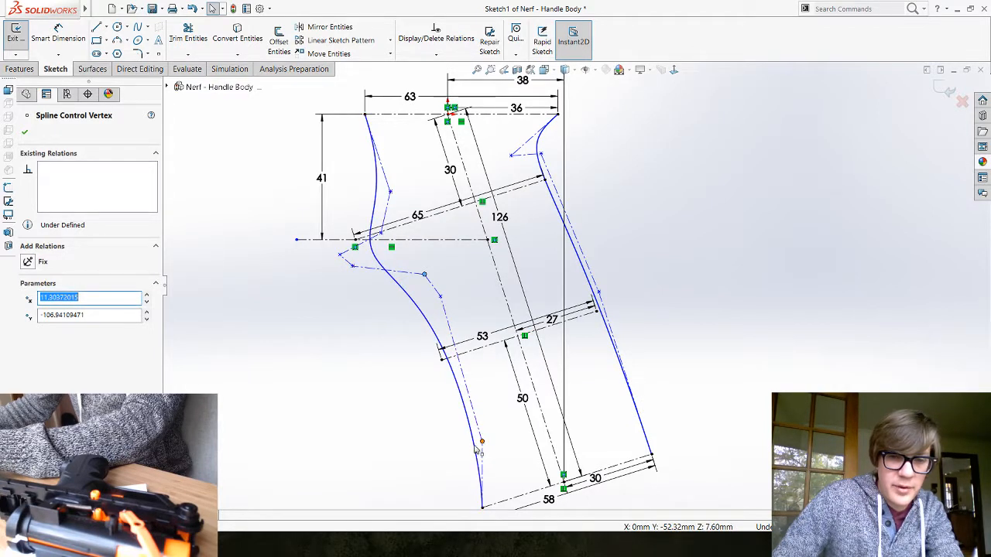
pyautogui.moveTo(477, 440)
pyautogui.mouseDown()
pyautogui.moveTo(477, 430)
pyautogui.moveTo(477, 450)
pyautogui.mouseUp()
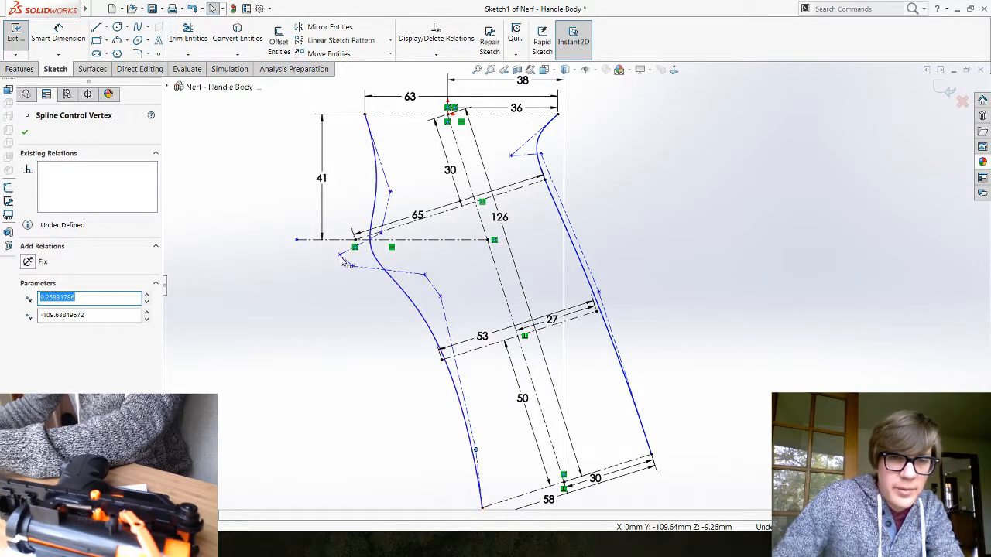
# Step: Move the control vertices around the left spline's bulge so the curve peaks at the left end of the upper crosswise centerline
pyautogui.moveTo(342, 254); pyautogui.dragTo(306, 232)
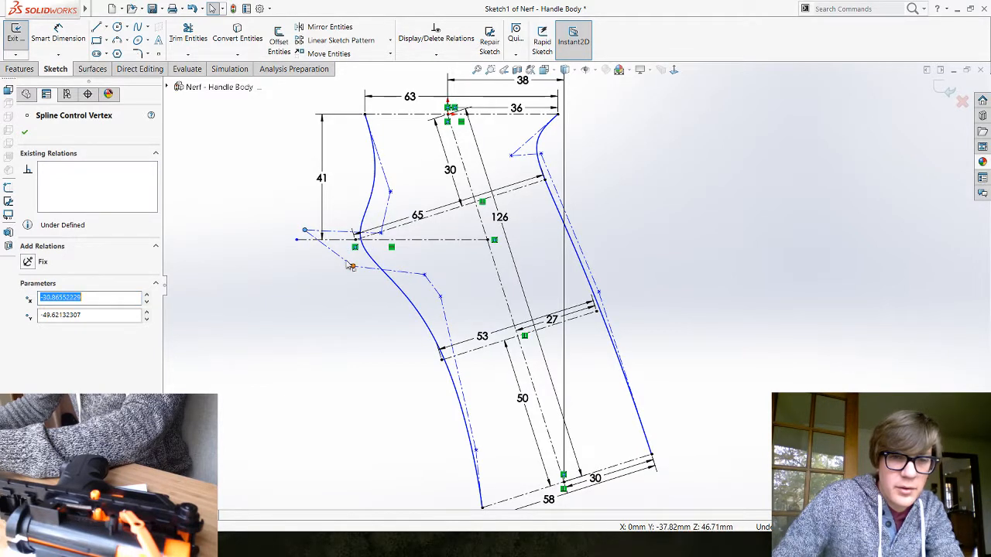
pyautogui.moveTo(350, 268); pyautogui.dragTo(334, 260)
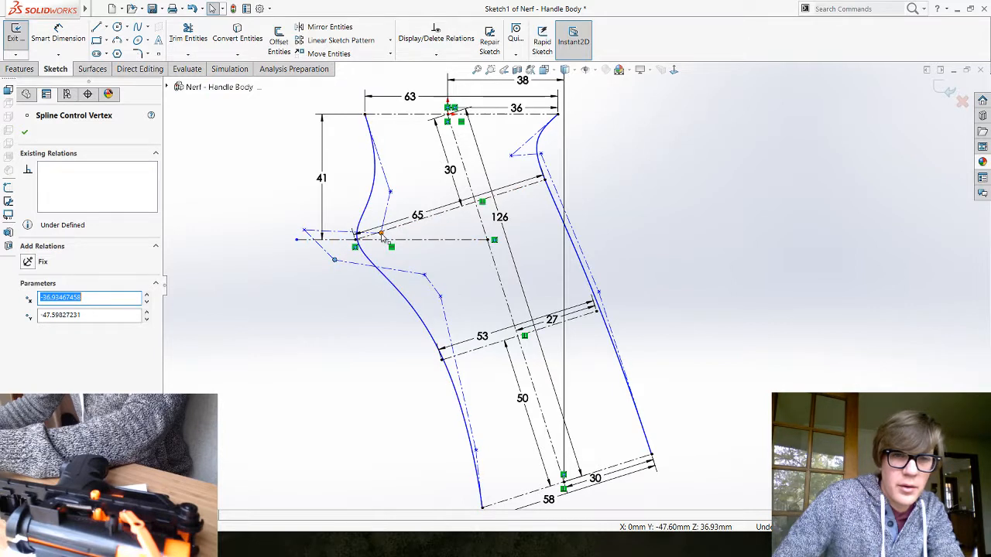
pyautogui.moveTo(381, 233); pyautogui.dragTo(377, 256)
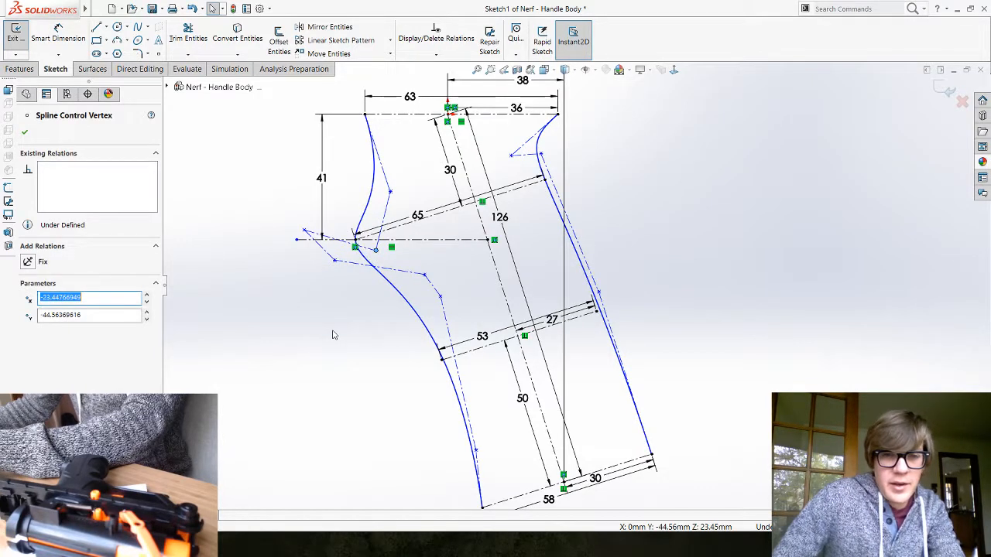
pyautogui.click(440, 299)
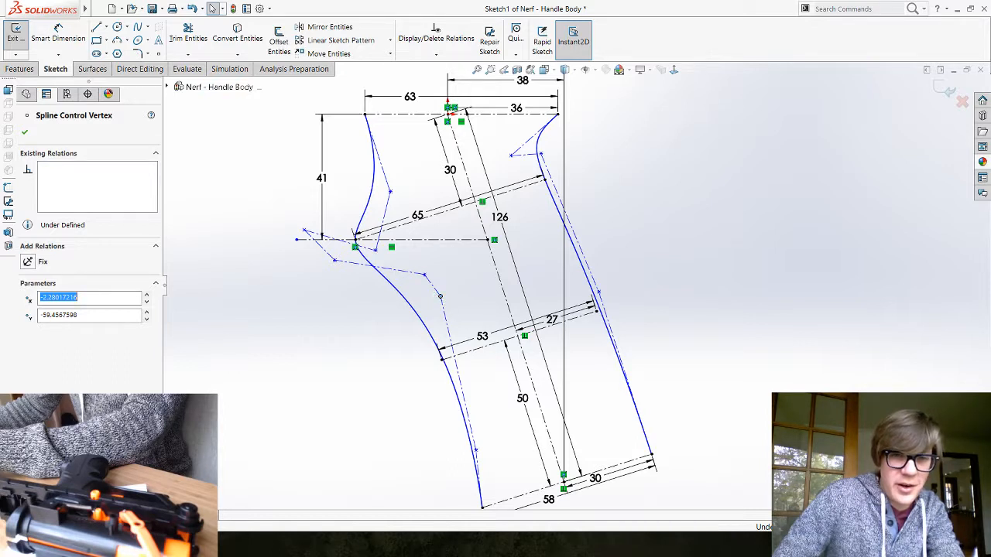
pyautogui.click(353, 378)
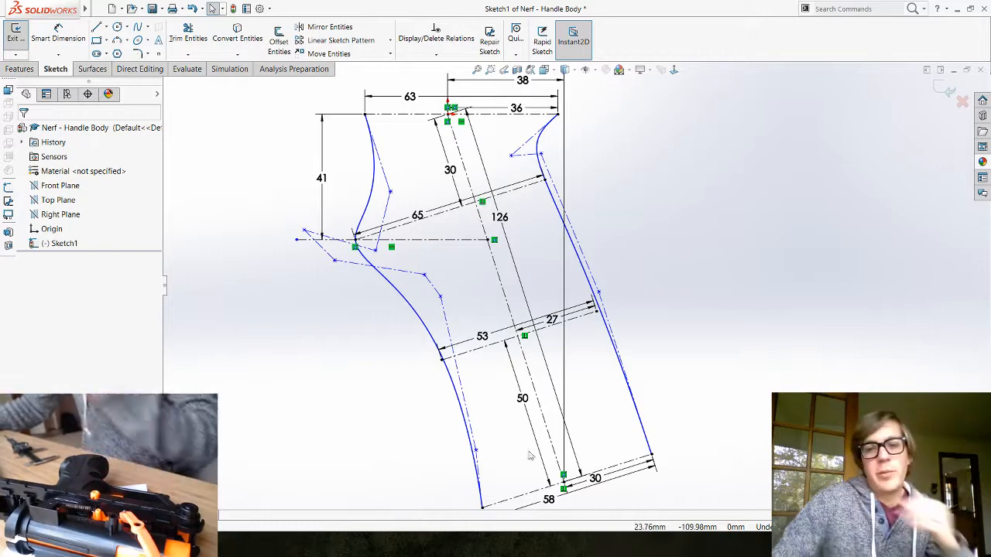
# Step: Exit the handle profile sketch and rename it Master Right Sketch
pyautogui.scroll(1, 509, 413)
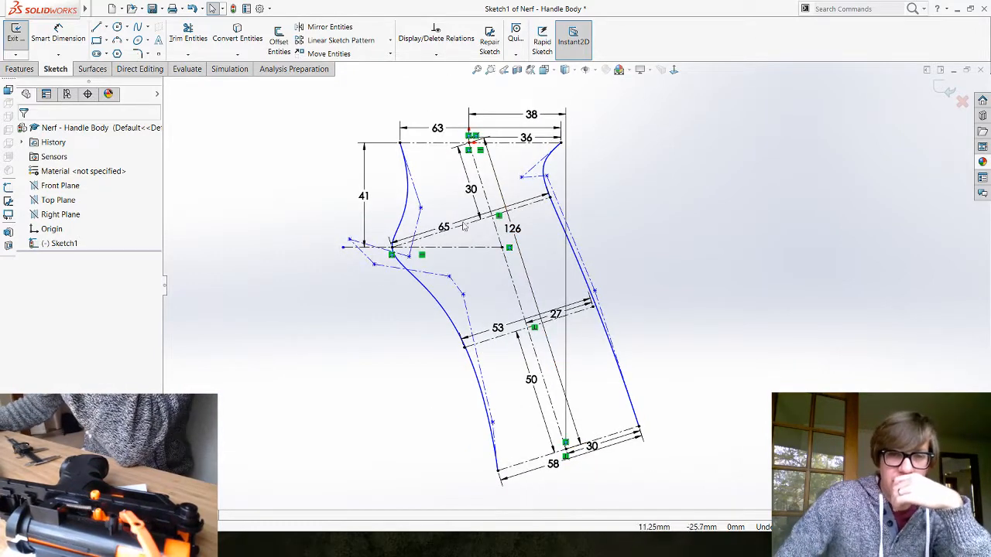
pyautogui.scroll(-1, 436, 220)
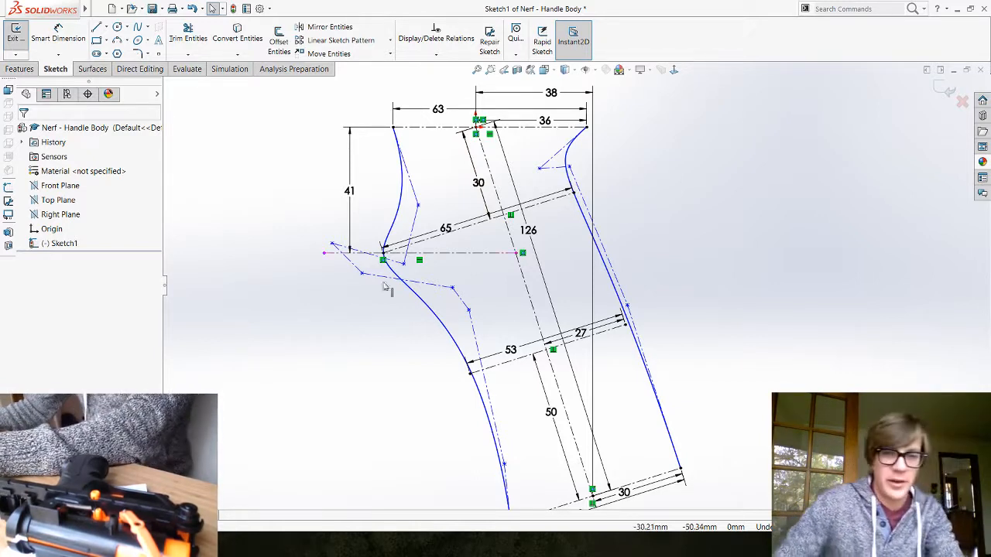
pyautogui.press('f')
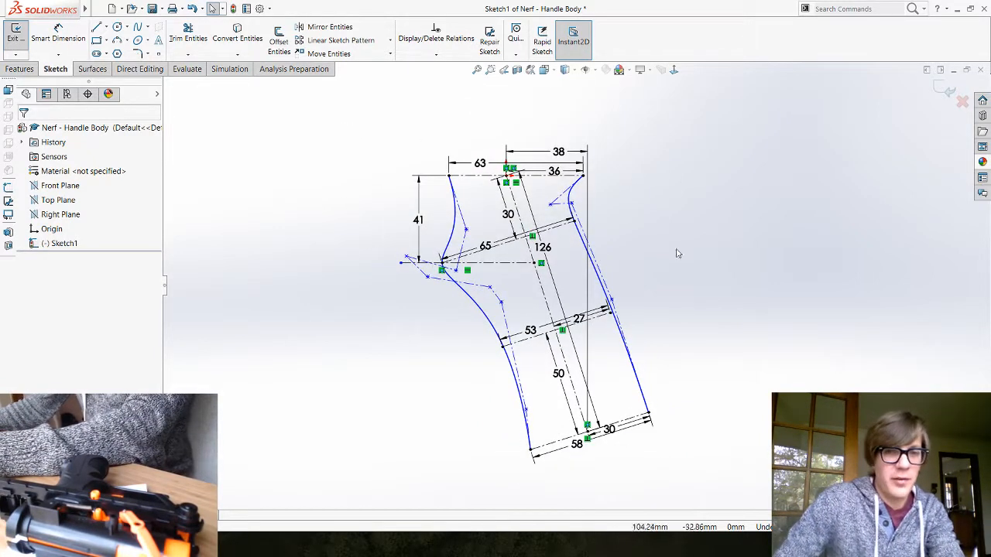
pyautogui.scroll(-2, 635, 304)
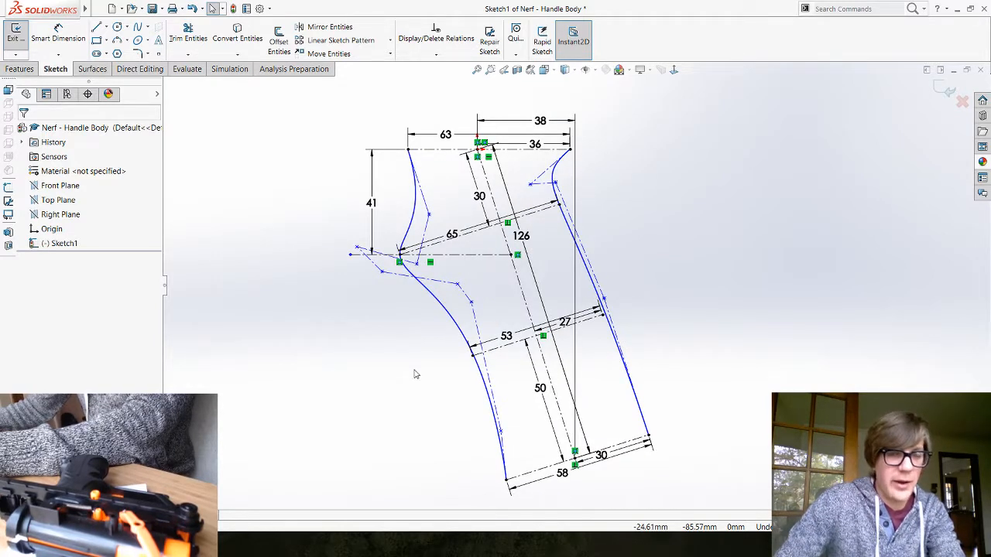
pyautogui.click(943, 94)
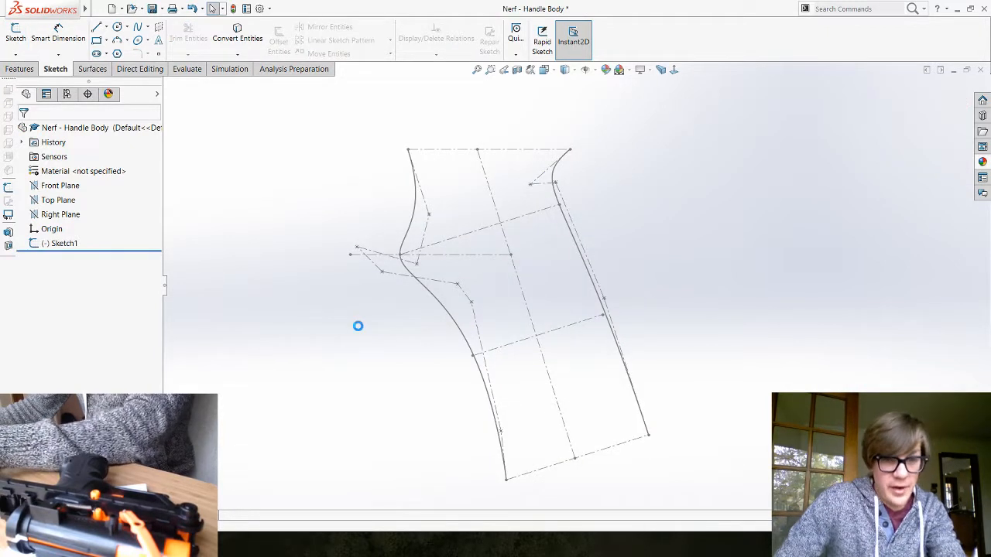
pyautogui.click(52, 243)
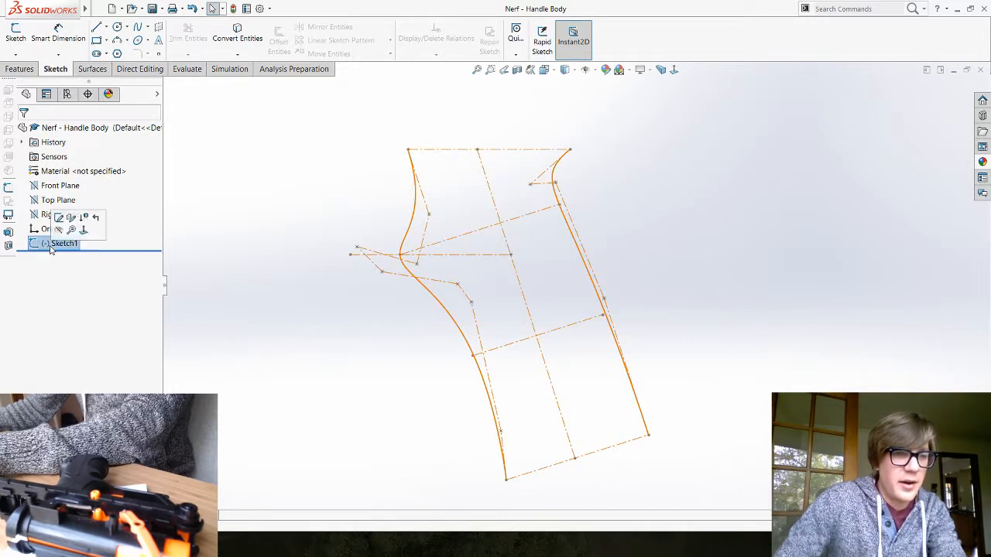
pyautogui.click(54, 243)
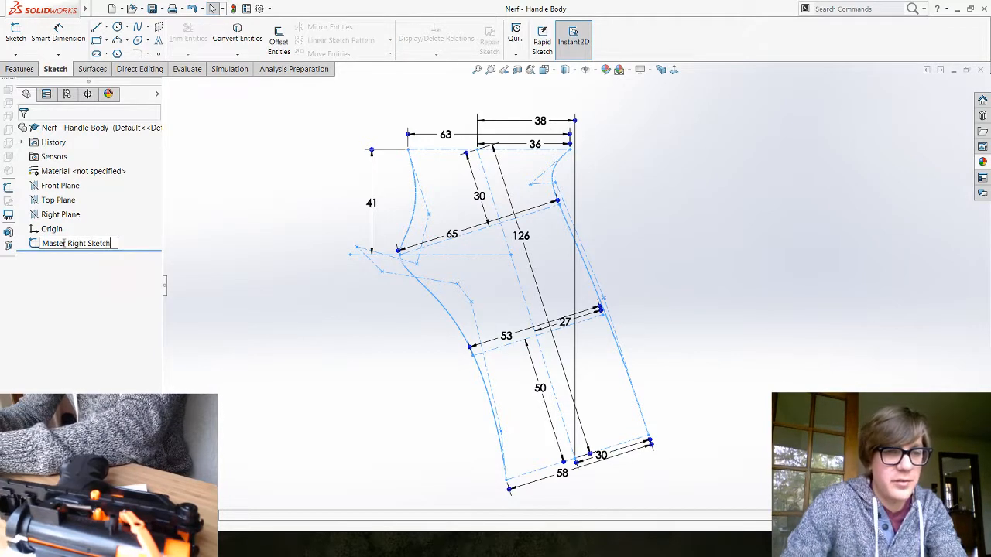
pyautogui.press('Return')
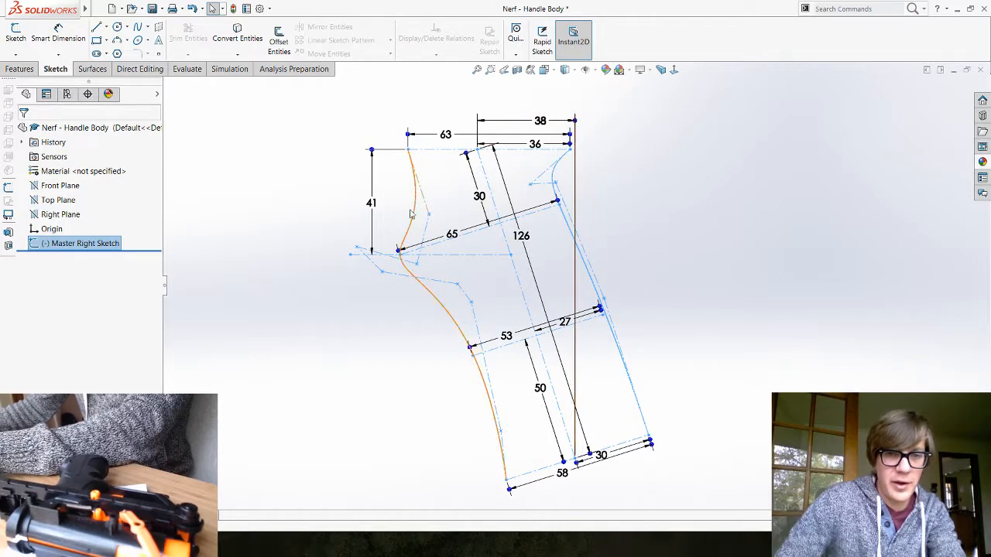
pyautogui.press('Escape')
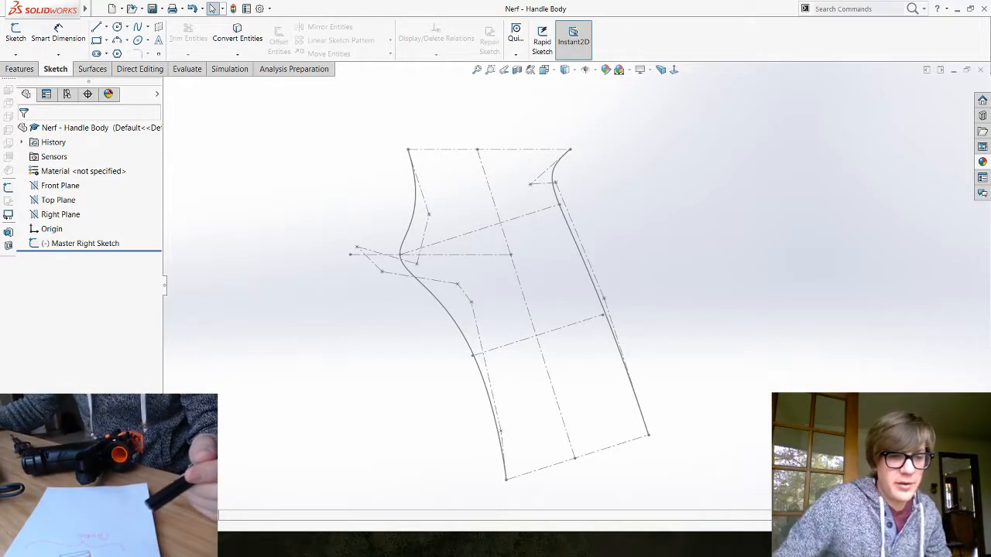
pyautogui.hotkey('alt', 'Tab')
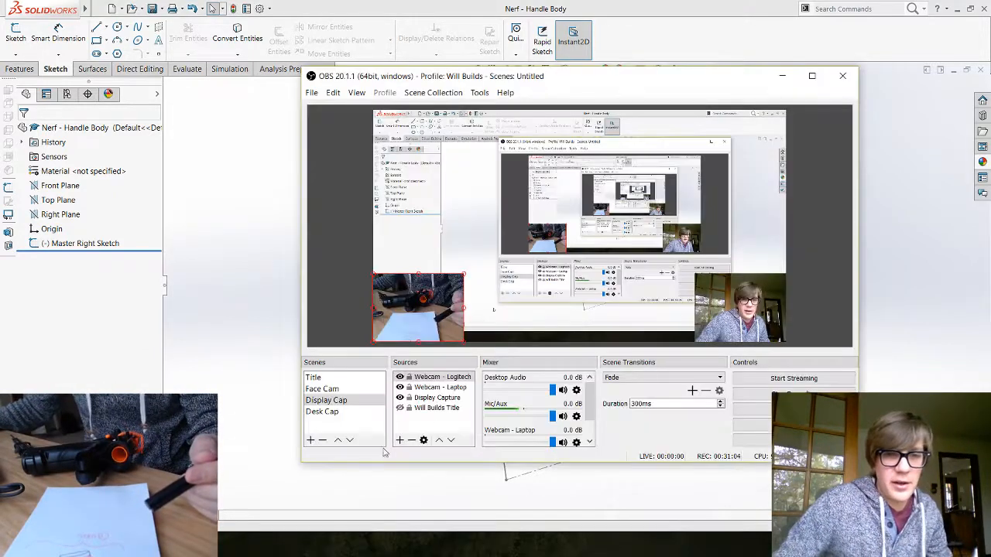
pyautogui.click(322, 412)
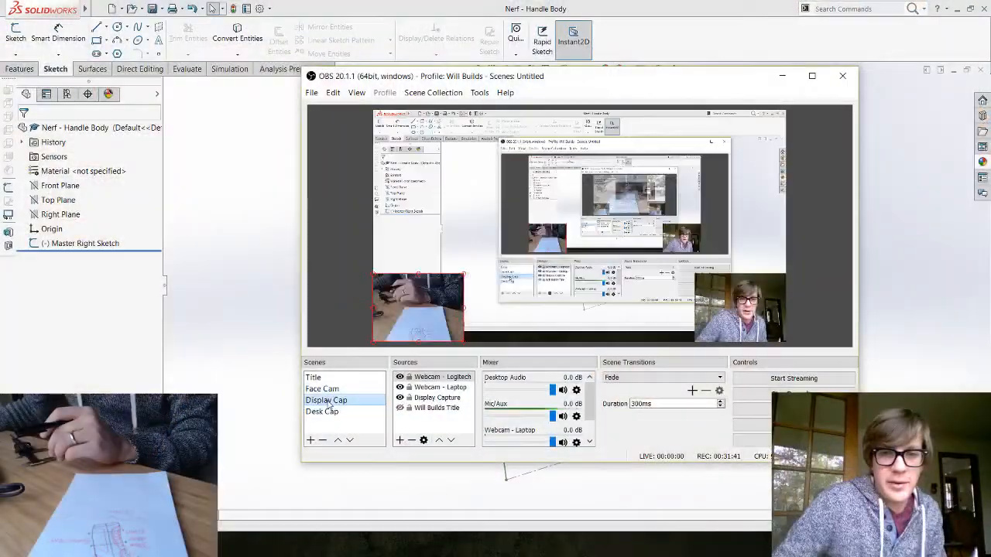
pyautogui.click(244, 253)
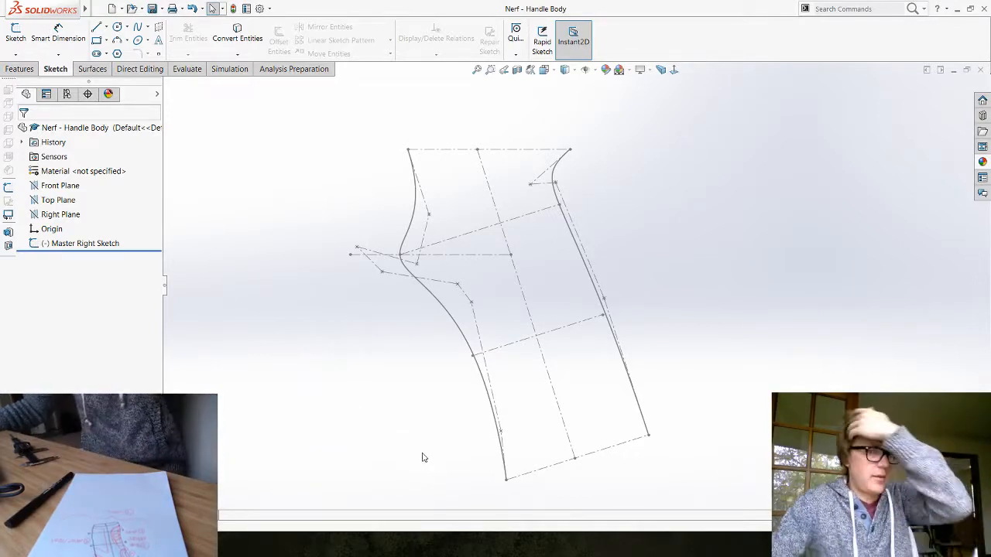
# Step: Create a reference plane perpendicular to the handle profile's bottom centerline, passing through the lower end of the long central centerline
pyautogui.moveTo(396, 416); pyautogui.dragTo(330, 443, button='middle')
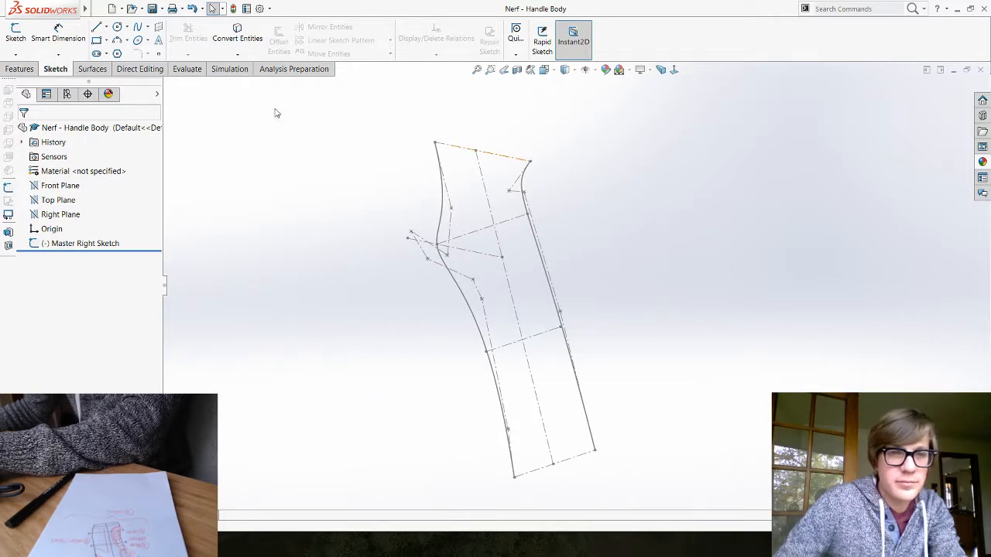
pyautogui.click(17, 70)
pyautogui.click(508, 39)
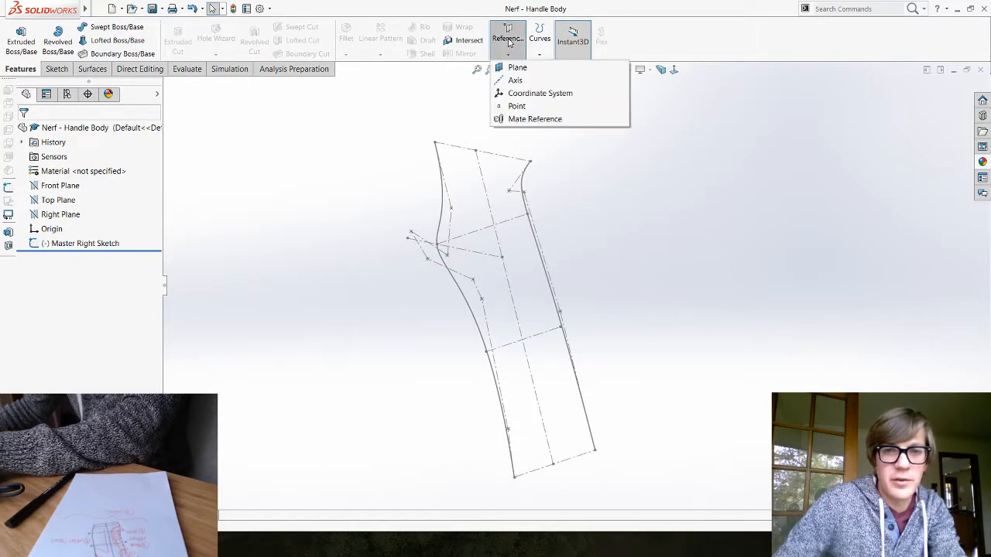
pyautogui.click(512, 68)
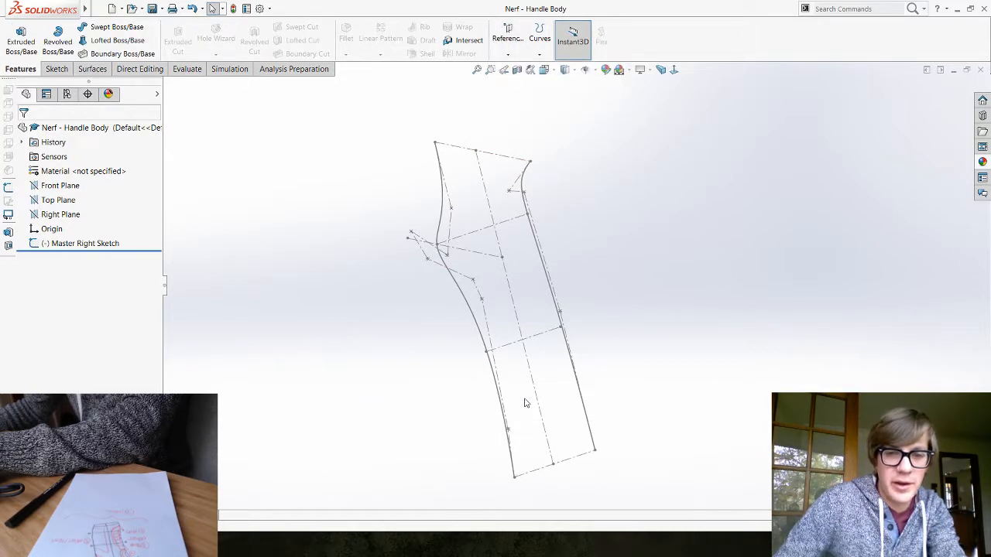
pyautogui.click(559, 463)
pyautogui.click(554, 464)
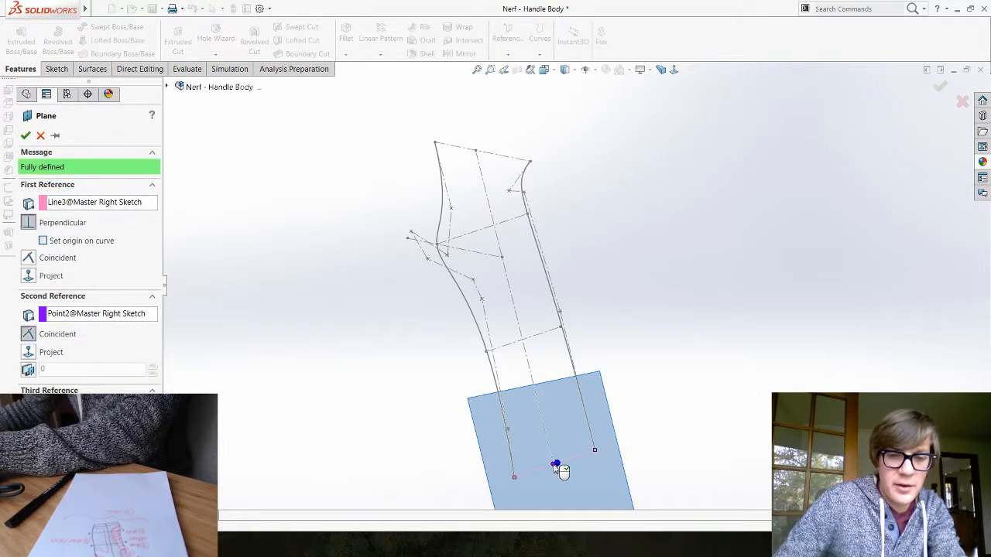
pyautogui.moveTo(323, 332)
pyautogui.mouseDown(button='middle')
pyautogui.moveTo(367, 359)
pyautogui.moveTo(389, 343)
pyautogui.moveTo(360, 348)
pyautogui.moveTo(352, 334)
pyautogui.mouseUp(button='middle')
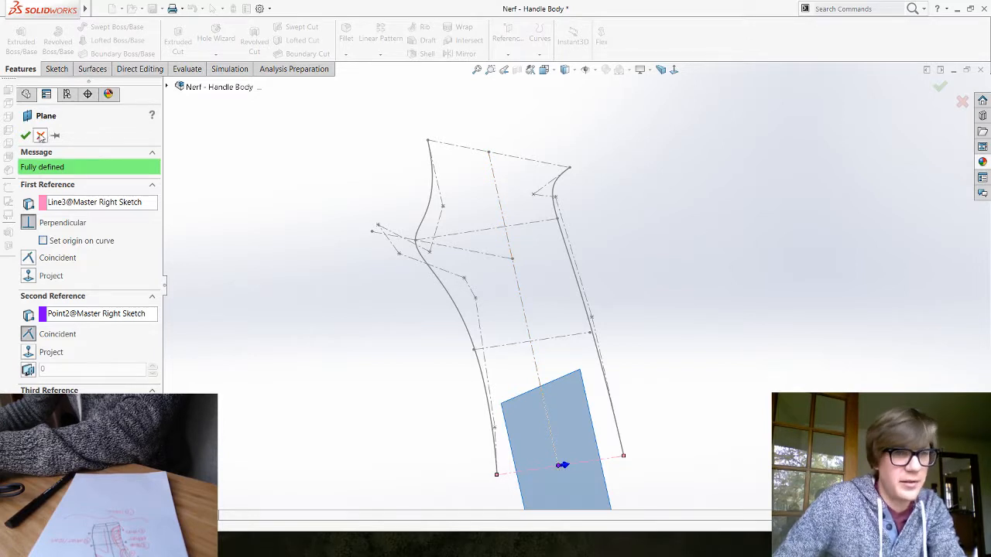
pyautogui.click(25, 137)
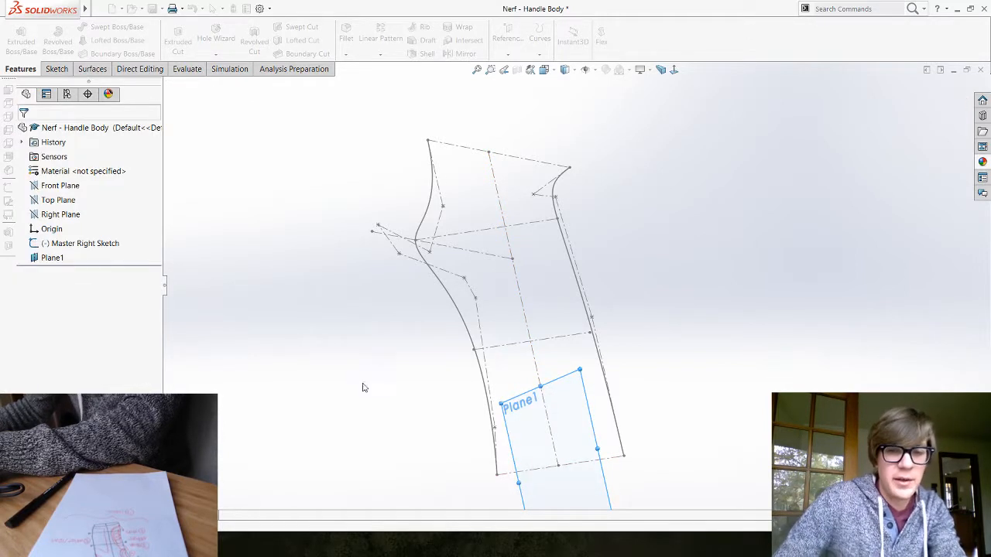
# Step: Start a sketch on the new plane and draw a horizontal construction line about 26 mm long outward from the central centerline's upper end
pyautogui.moveTo(607, 426)
pyautogui.mouseDown(button='middle')
pyautogui.moveTo(594, 395)
pyautogui.moveTo(534, 380)
pyautogui.moveTo(570, 389)
pyautogui.moveTo(617, 371)
pyautogui.moveTo(571, 376)
pyautogui.moveTo(540, 424)
pyautogui.mouseUp(button='middle')
pyautogui.click(540, 424)
pyautogui.click(577, 389)
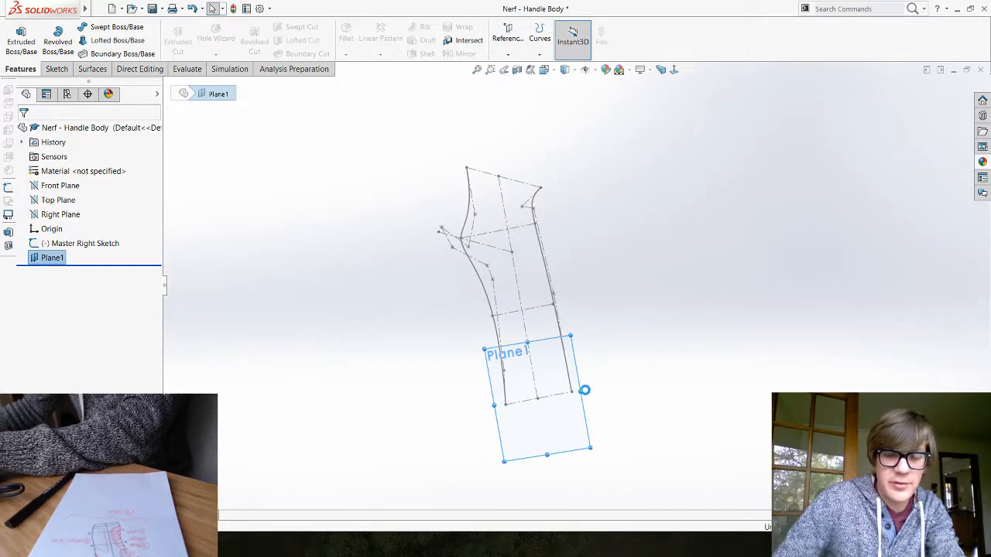
pyautogui.click(410, 354)
pyautogui.scroll(-2, 631, 250)
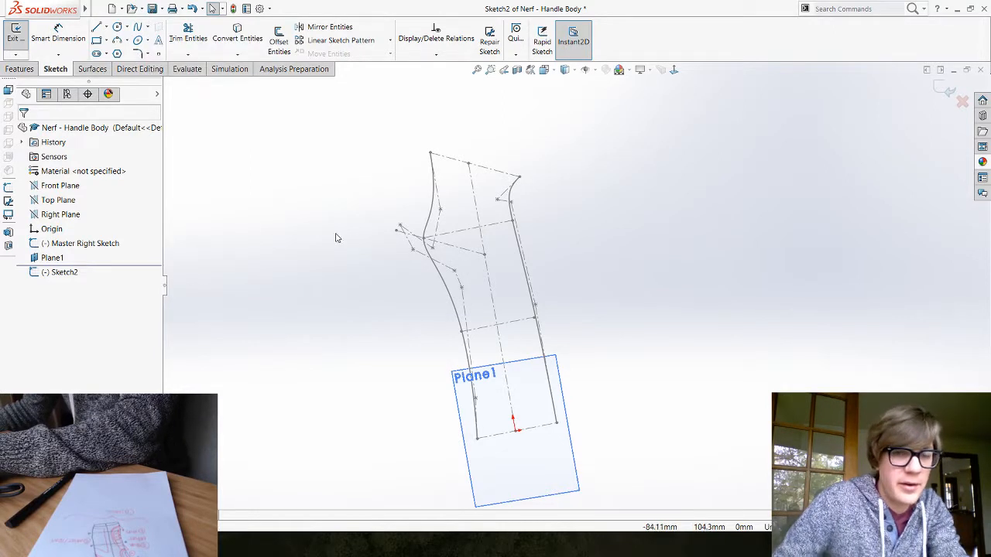
pyautogui.moveTo(336, 234); pyautogui.dragTo(314, 241, button='middle')
pyautogui.click(107, 26)
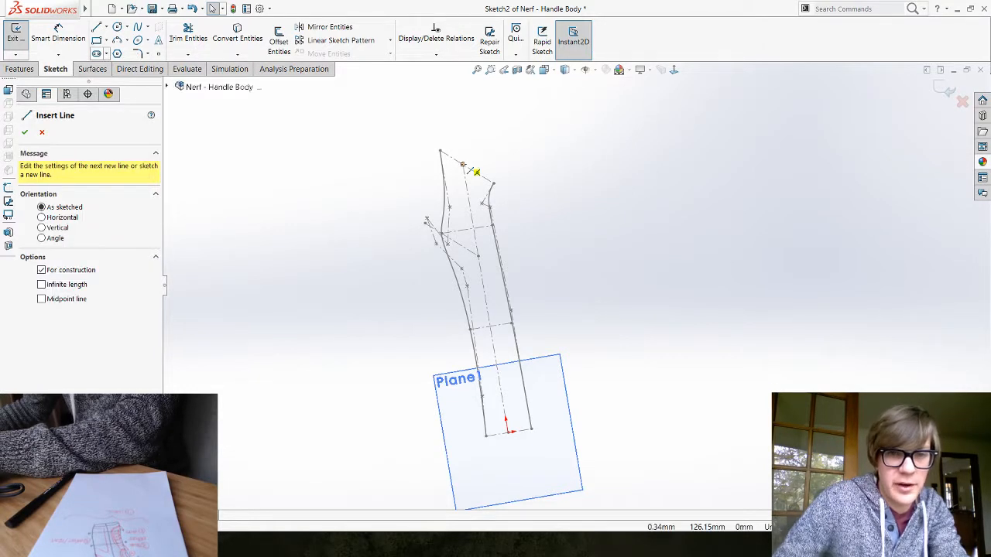
pyautogui.click(463, 165)
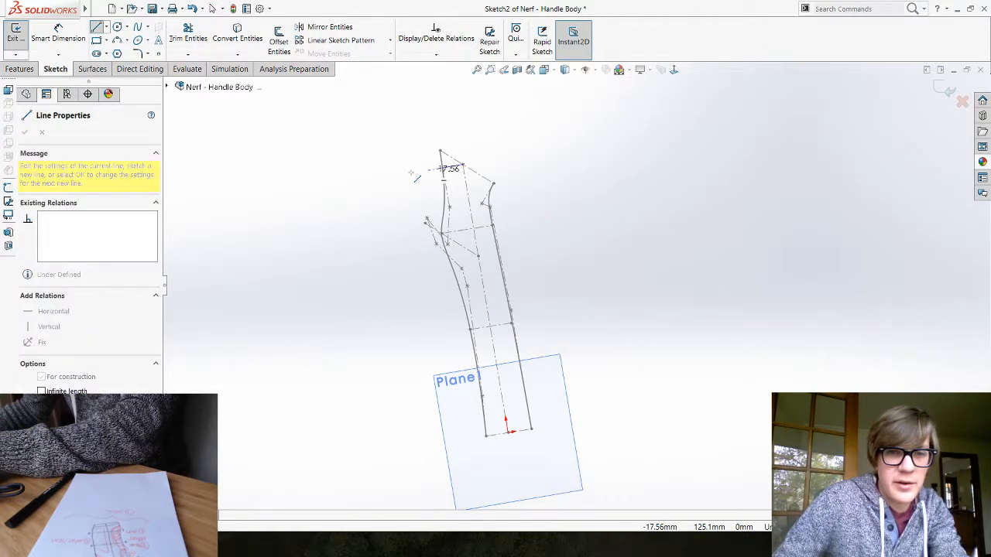
pyautogui.doubleClick(411, 172)
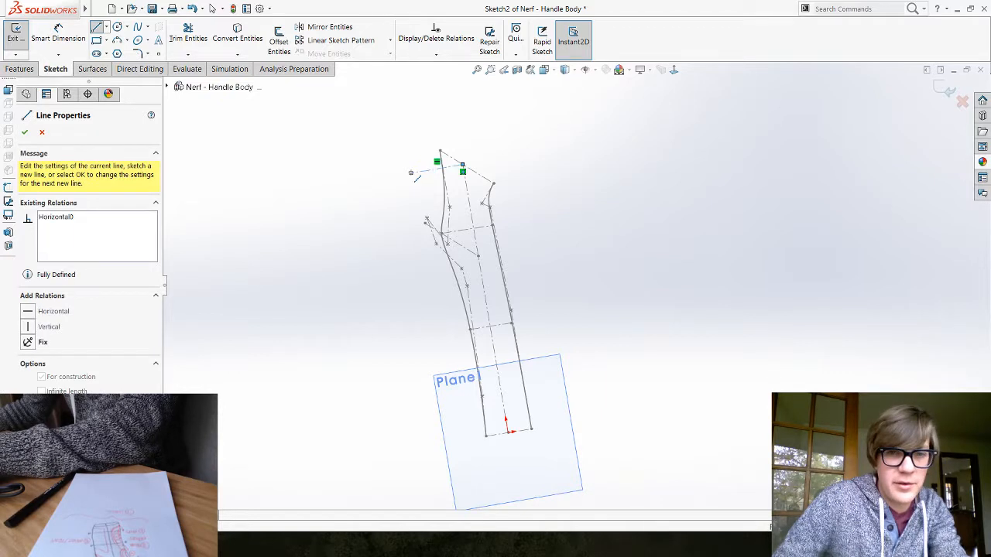
pyautogui.press('Escape')
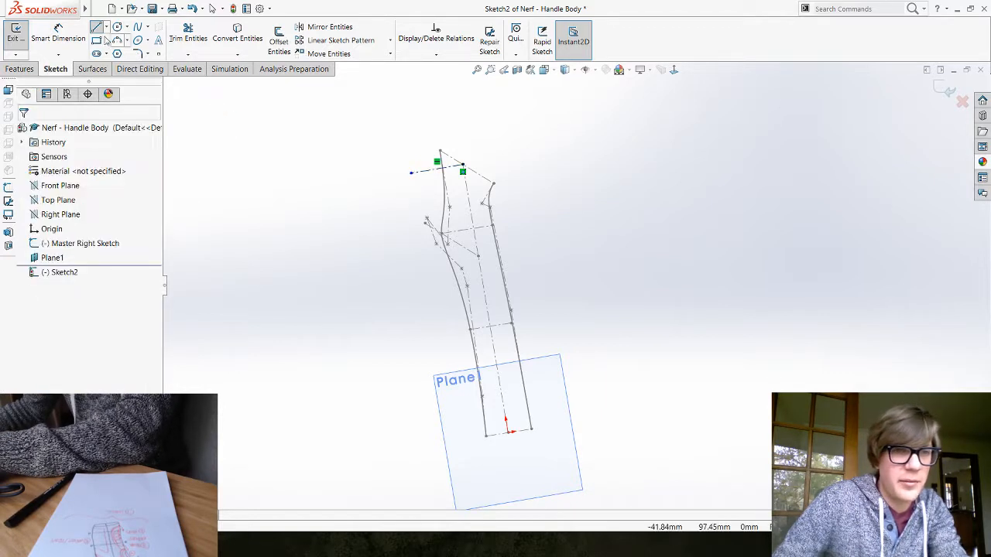
# Step: Draw a second horizontal construction line about 23 mm long from the origin, toward the same side as the upper one
pyautogui.click(106, 27)
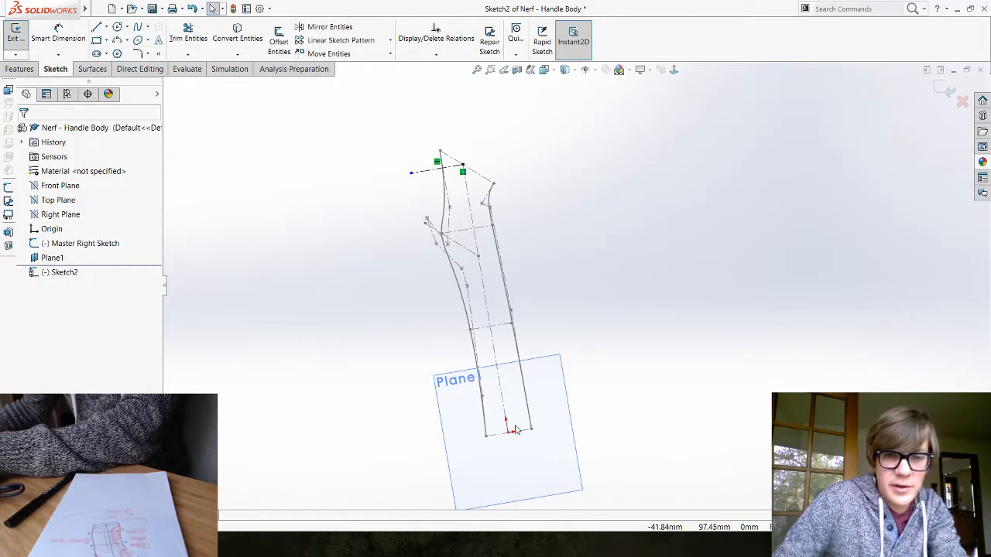
pyautogui.press('l')
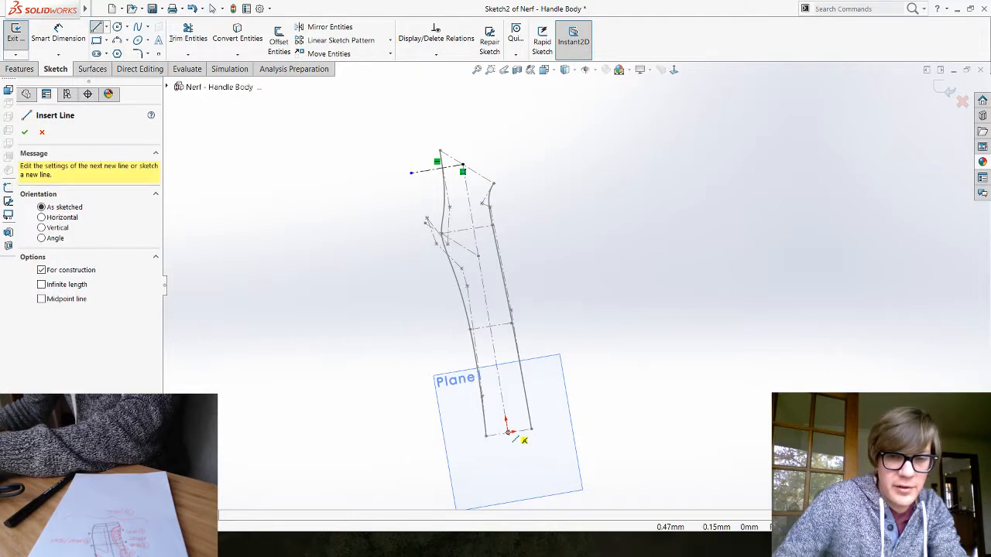
pyautogui.click(508, 433)
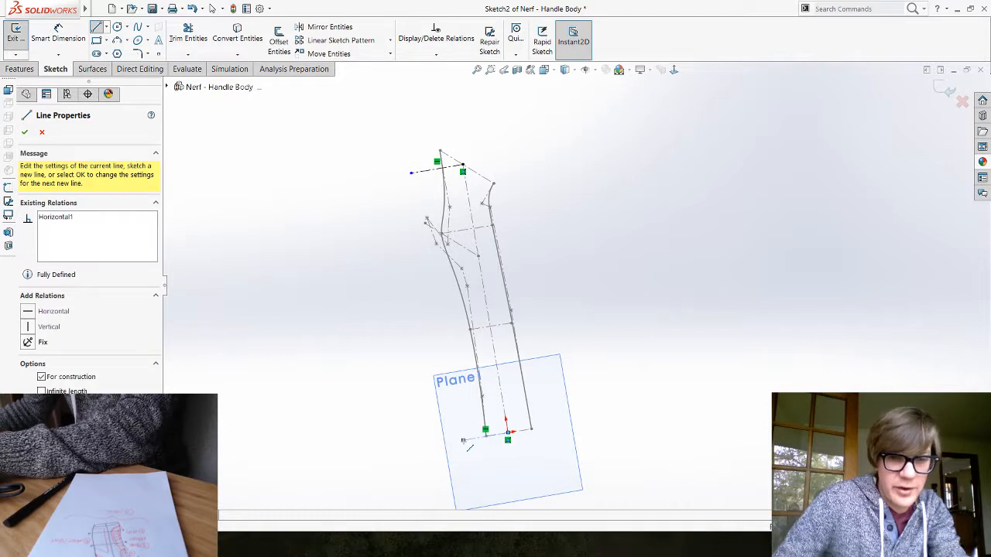
pyautogui.press('Escape')
pyautogui.press('Escape')
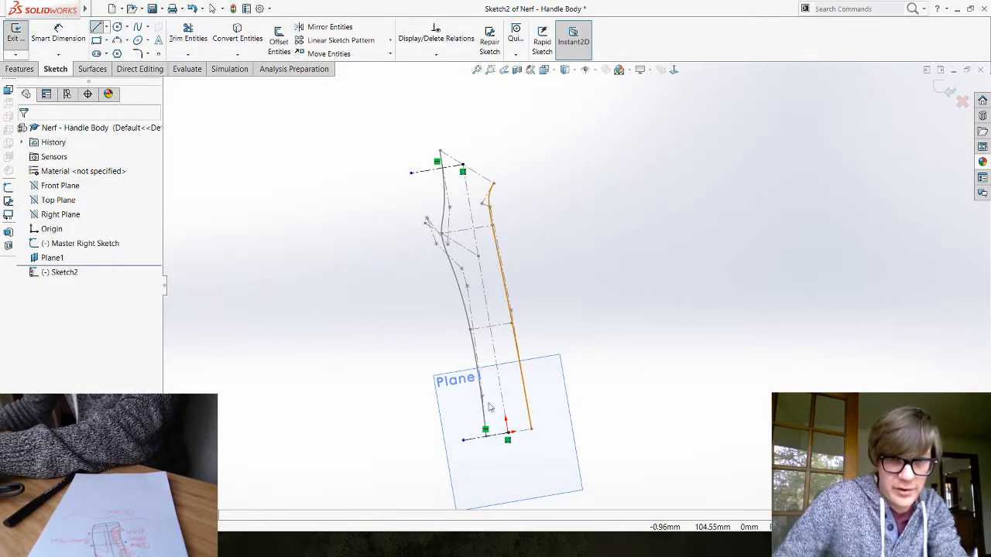
pyautogui.press('Escape')
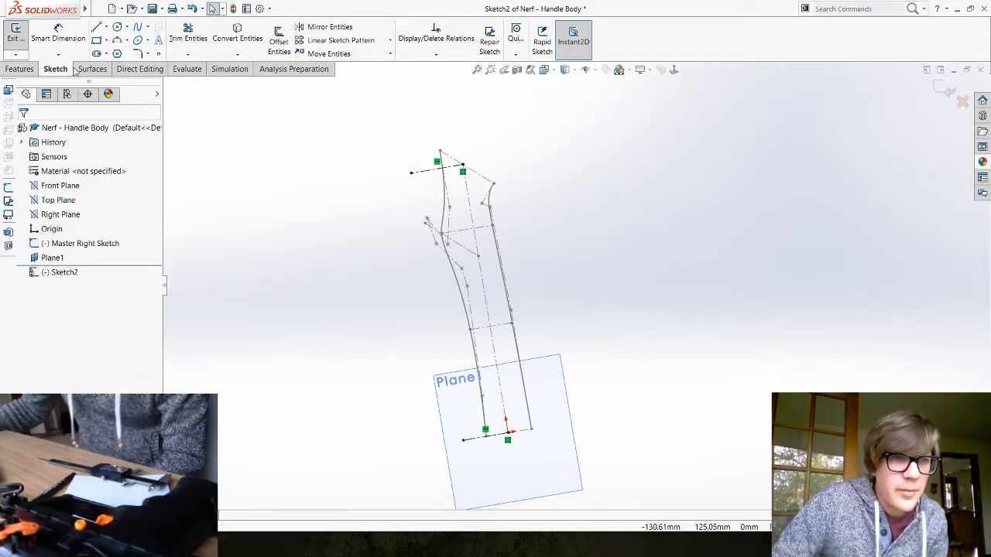
# Step: Dimension the lower construction line at the origin to a length of 21 mm
pyautogui.click(59, 32)
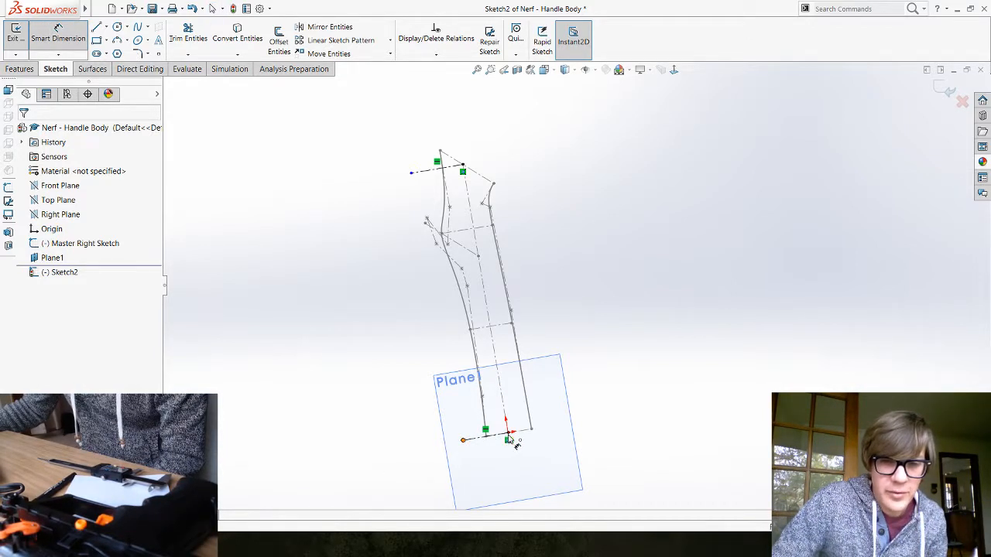
pyautogui.click(509, 436)
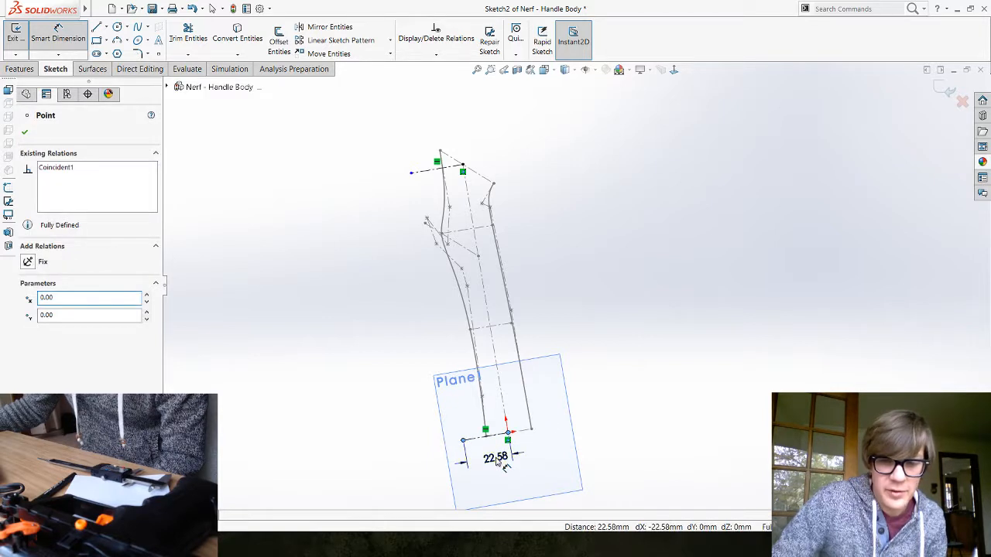
pyautogui.click(500, 464)
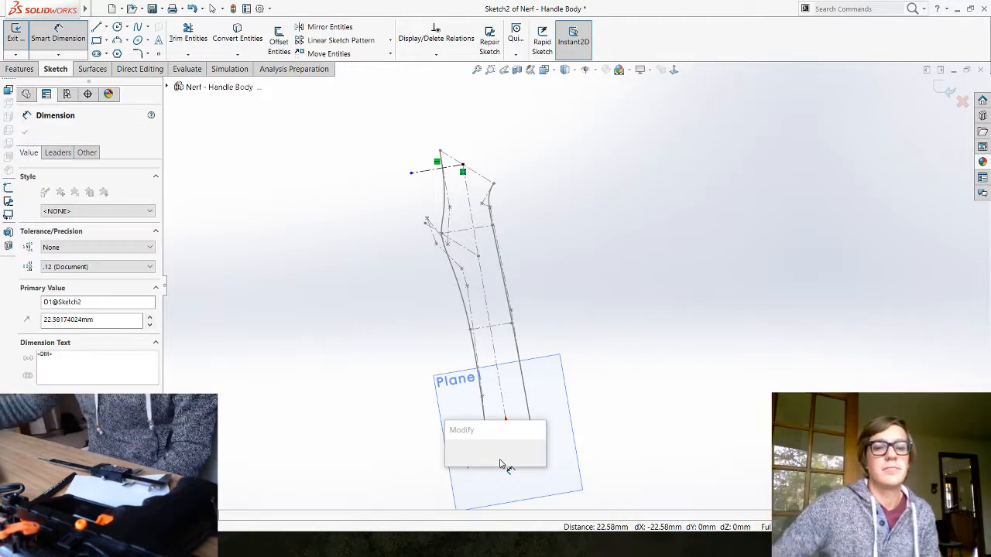
pyautogui.write('22')
pyautogui.press('Return')
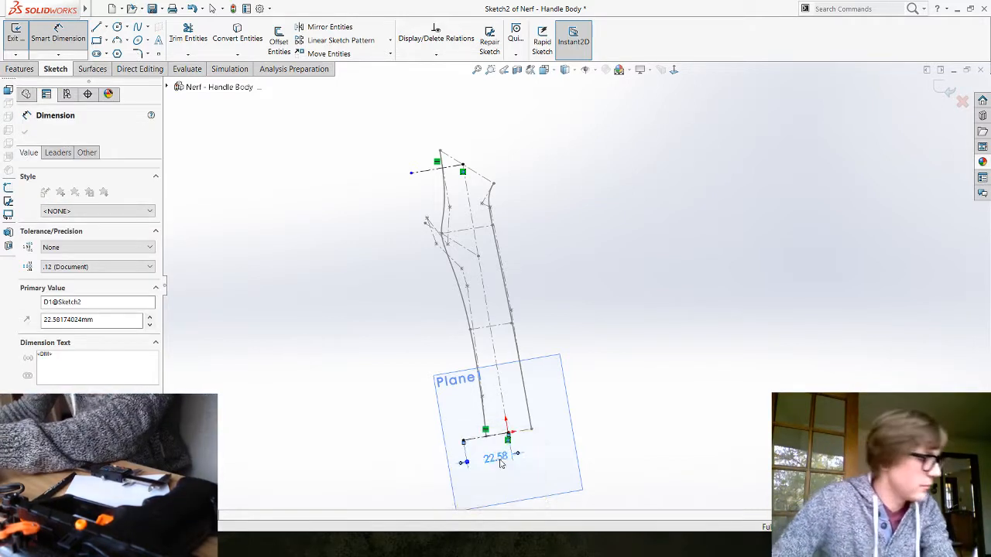
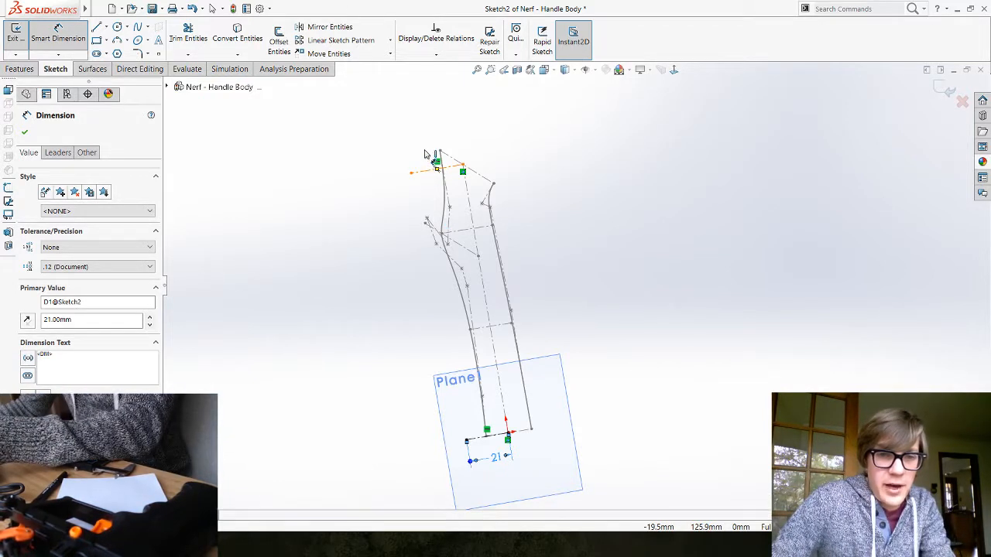
# Step: Dimension the upper construction line to a length of 21 mm
pyautogui.click(425, 154)
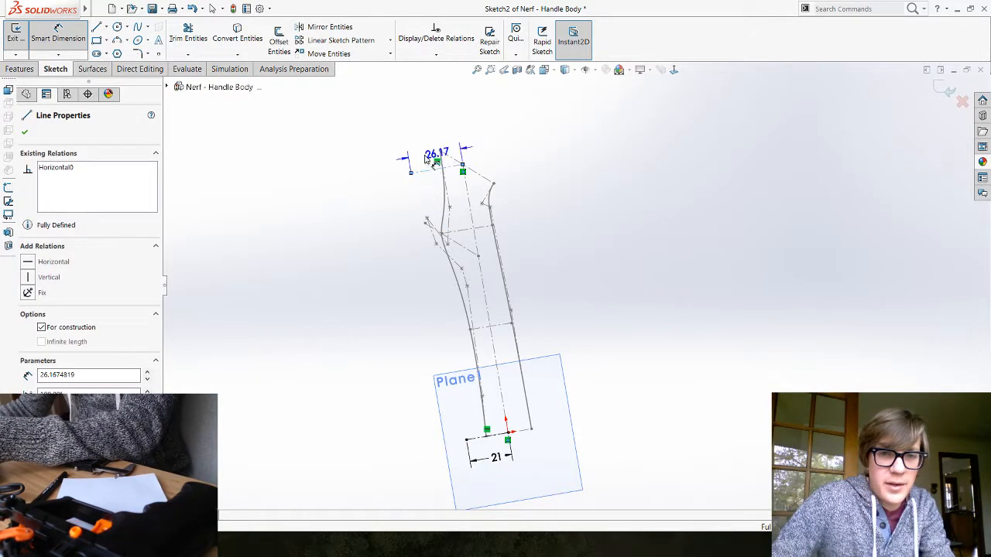
pyautogui.click(424, 158)
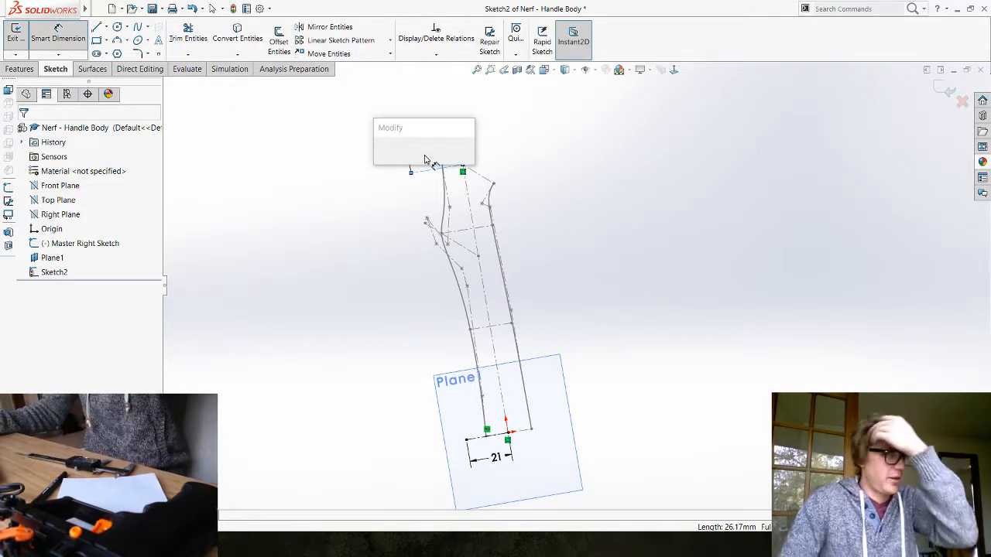
pyautogui.write('21')
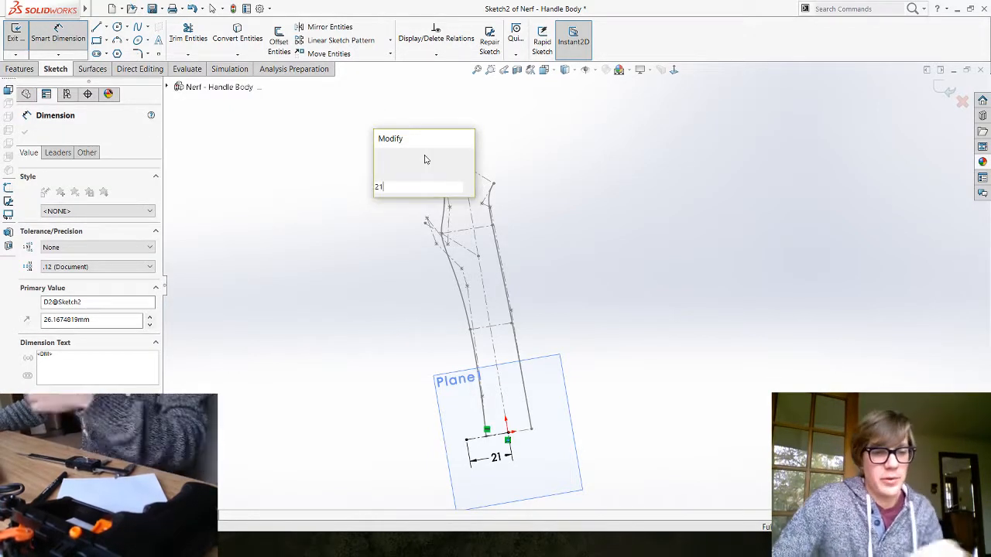
pyautogui.press('Return')
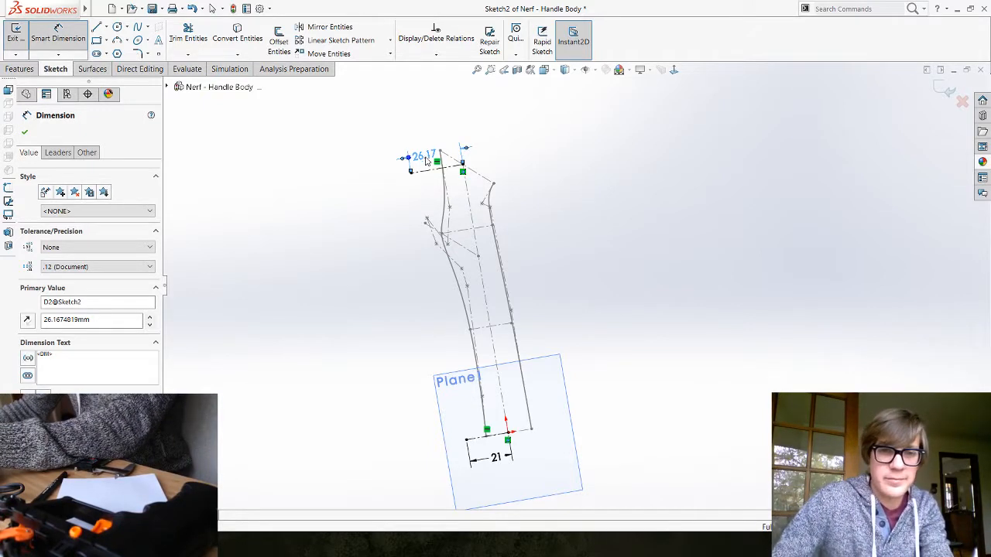
pyautogui.press('Escape')
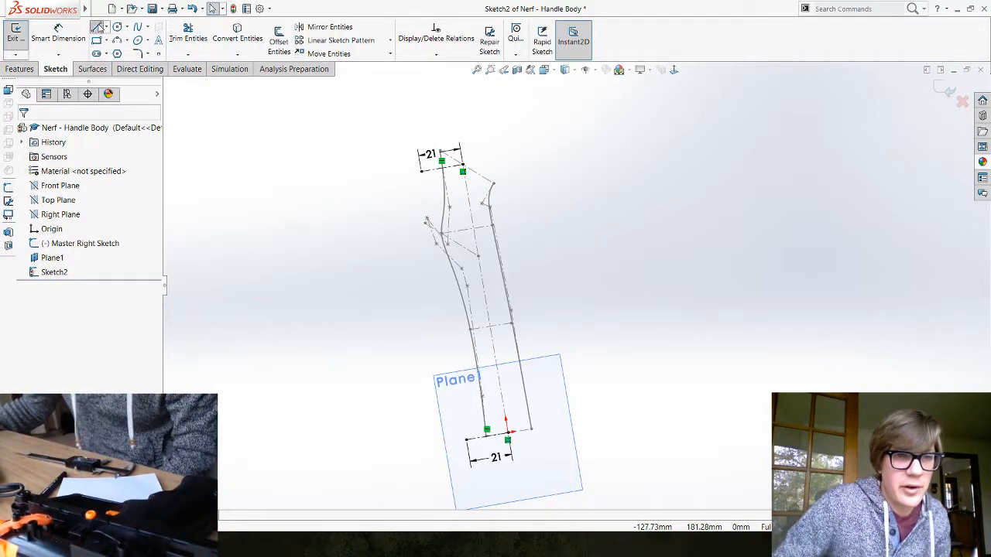
# Step: Connect the outer ends of the two construction lines with a solid line and delete its redundant vertical relation
pyautogui.click(422, 171)
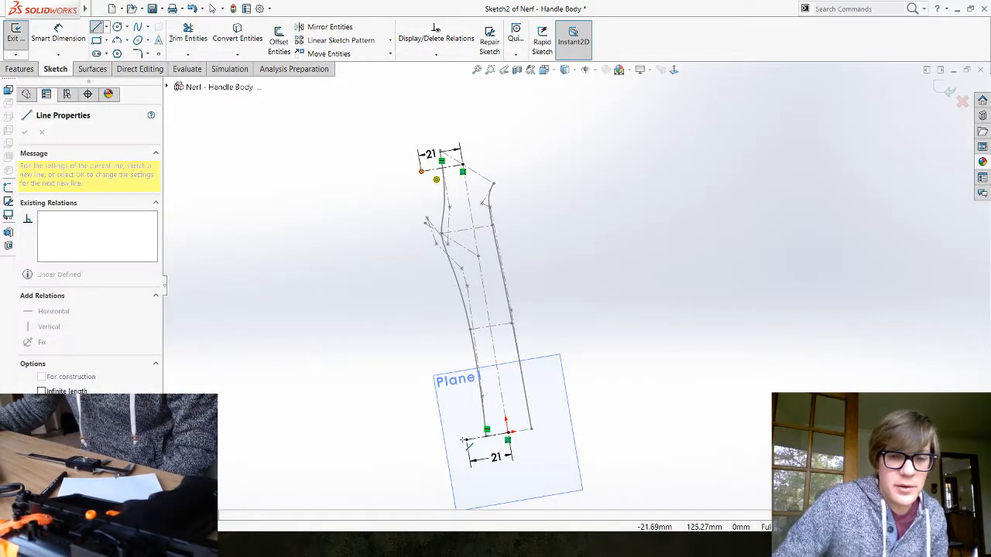
pyautogui.click(466, 441)
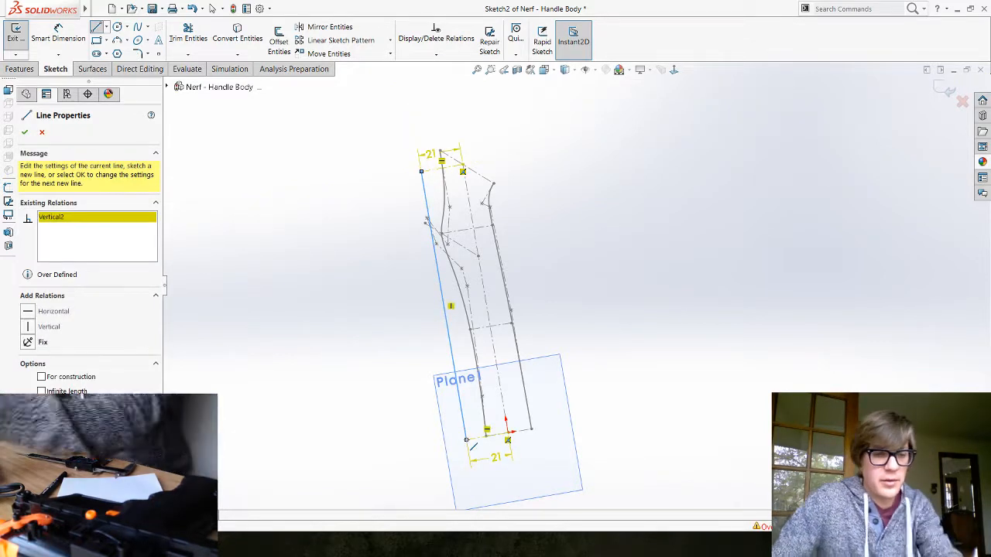
pyautogui.press('Escape')
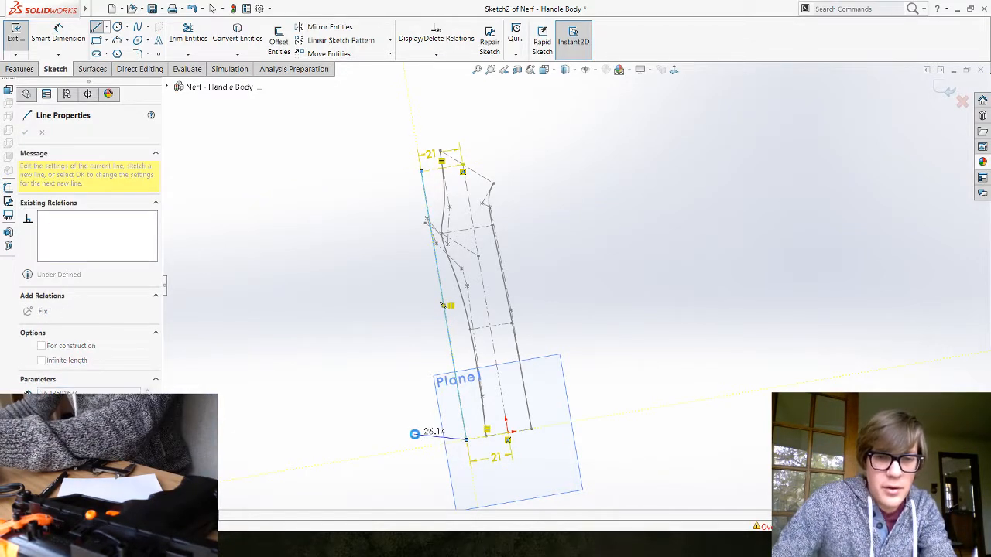
pyautogui.press('Escape')
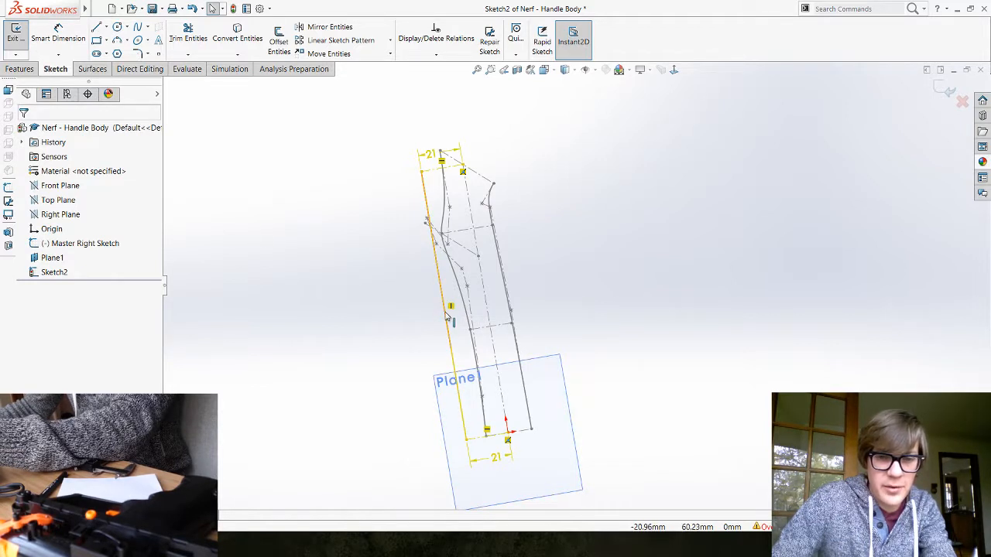
pyautogui.click(452, 308)
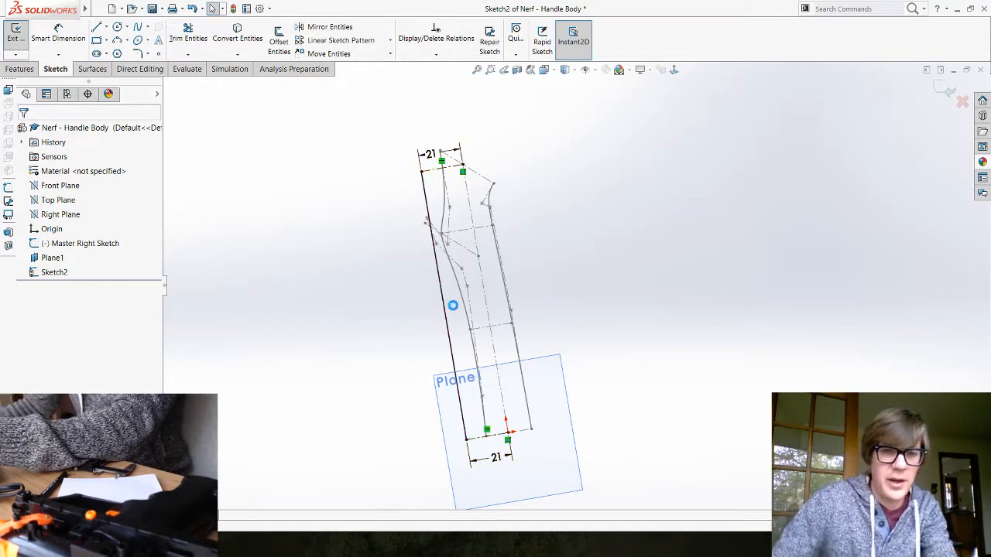
pyautogui.press('Delete')
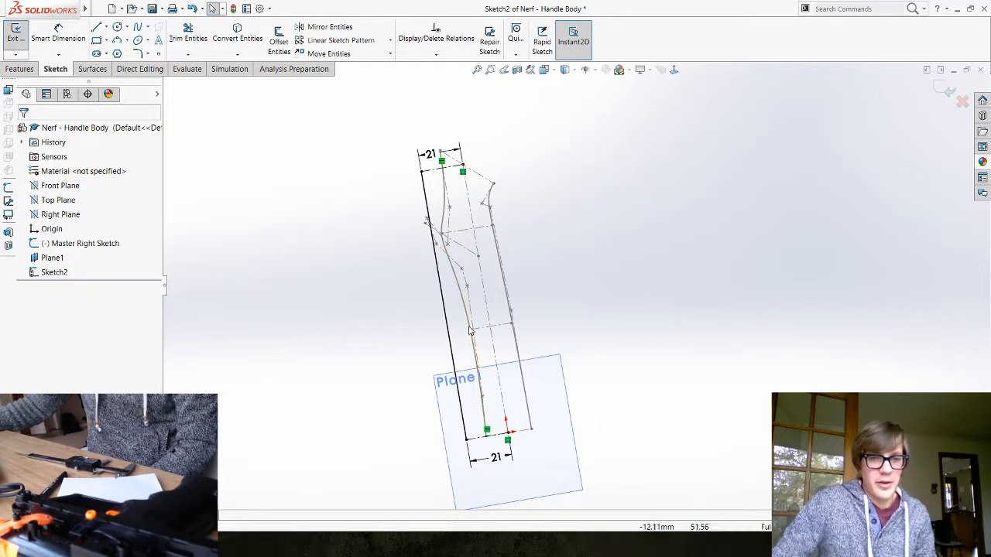
# Step: Exit the front-view width sketch and save the part
pyautogui.moveTo(384, 344)
pyautogui.mouseDown(button='middle')
pyautogui.moveTo(441, 326)
pyautogui.moveTo(542, 315)
pyautogui.mouseUp(button='middle')
pyautogui.moveTo(571, 314)
pyautogui.mouseDown(button='middle')
pyautogui.moveTo(363, 332)
pyautogui.moveTo(488, 342)
pyautogui.moveTo(380, 343)
pyautogui.moveTo(436, 343)
pyautogui.moveTo(410, 354)
pyautogui.mouseUp(button='middle')
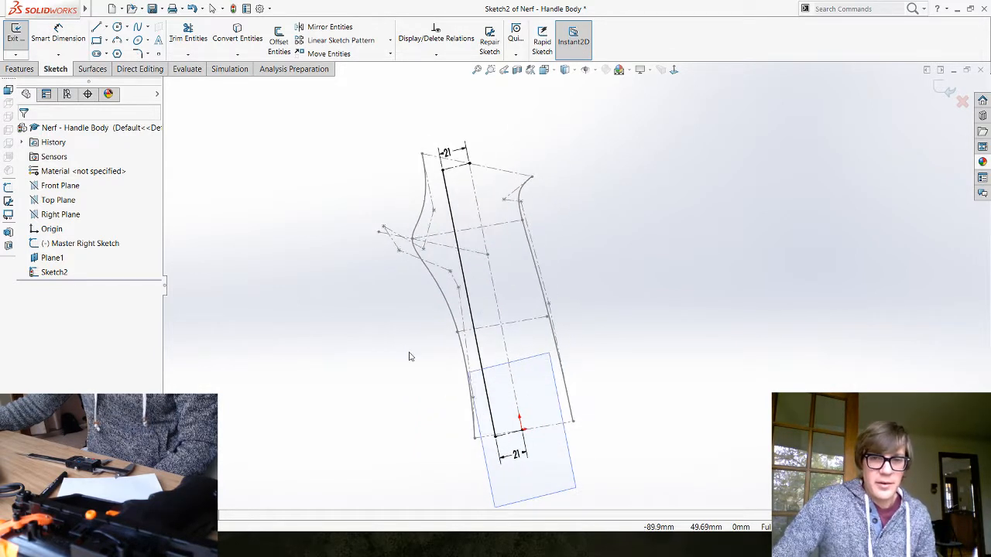
pyautogui.click(949, 93)
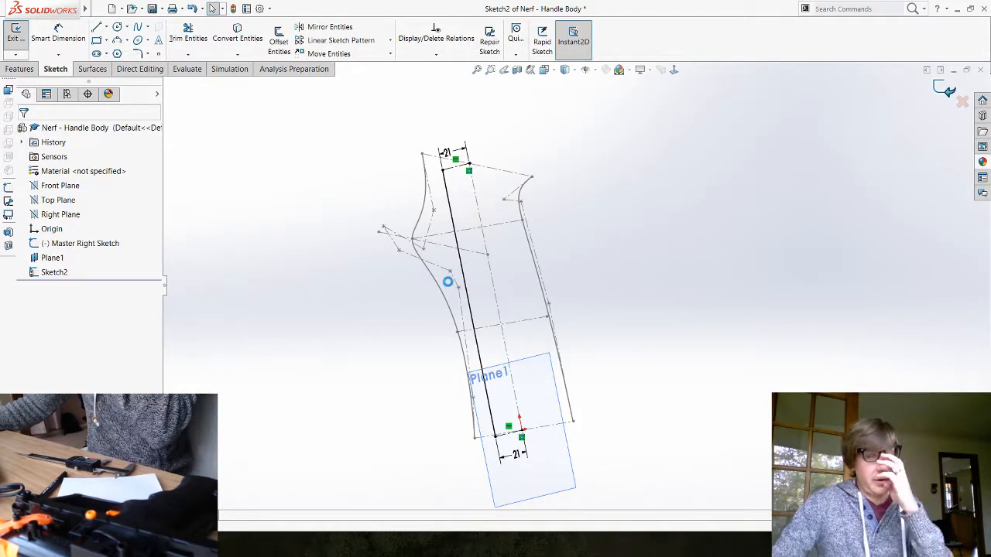
pyautogui.click(405, 343)
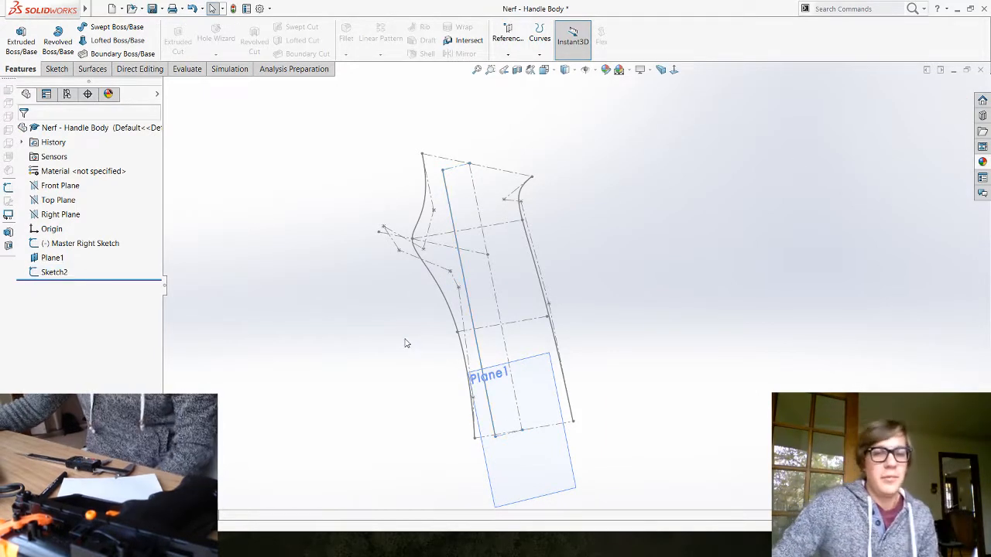
pyautogui.moveTo(369, 303); pyautogui.dragTo(407, 336, button='middle')
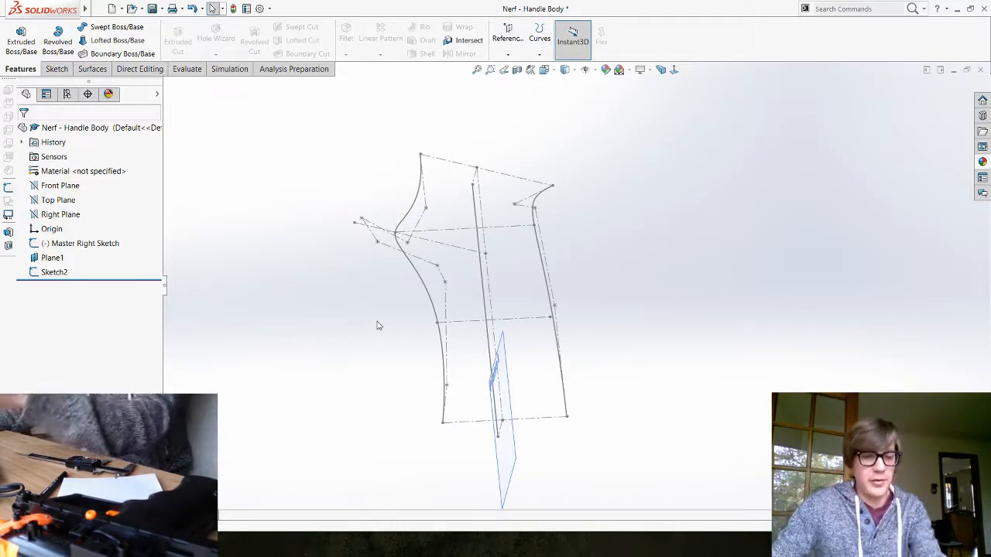
pyautogui.hotkey('ctrl', 's')
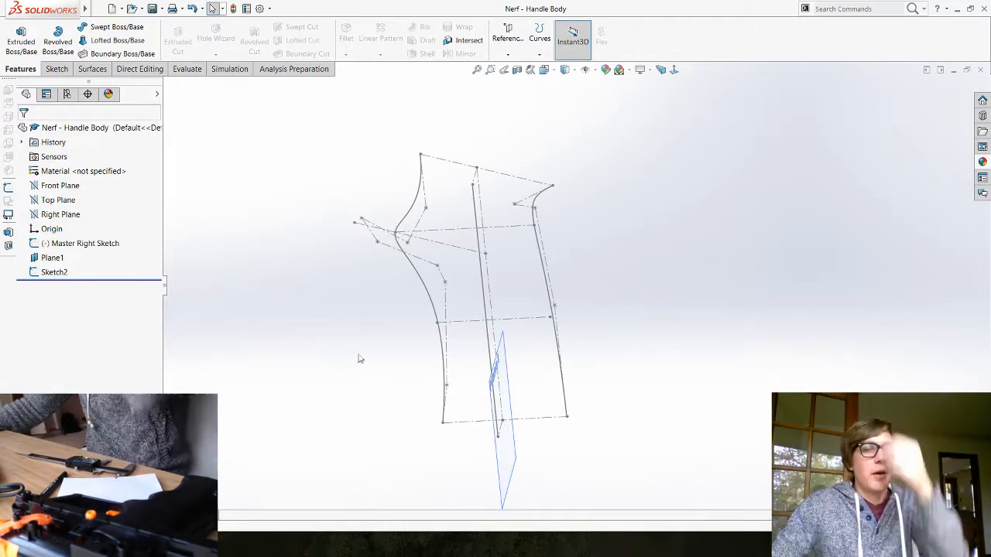
pyautogui.moveTo(356, 392)
pyautogui.mouseDown(button='middle')
pyautogui.moveTo(343, 376)
pyautogui.moveTo(343, 334)
pyautogui.mouseUp(button='middle')
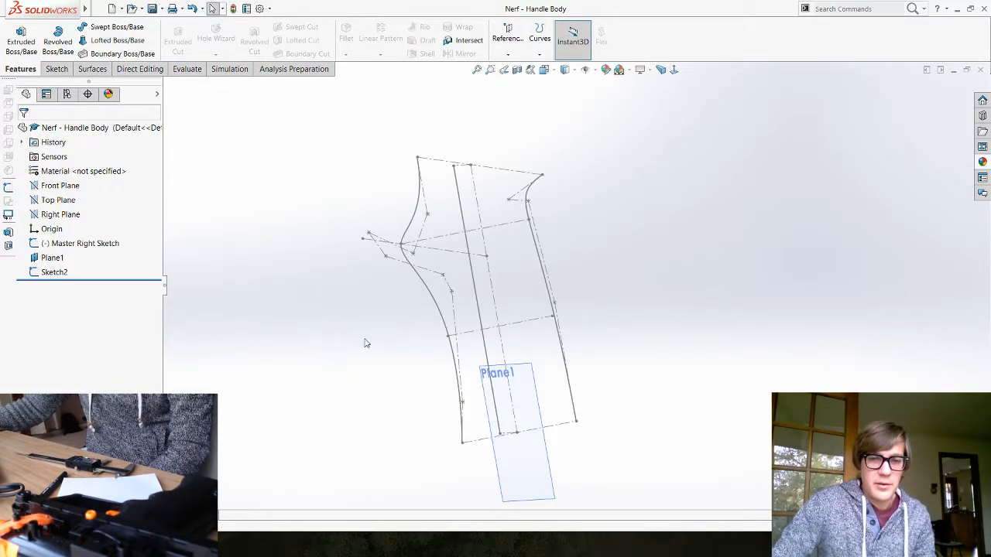
pyautogui.click(564, 427)
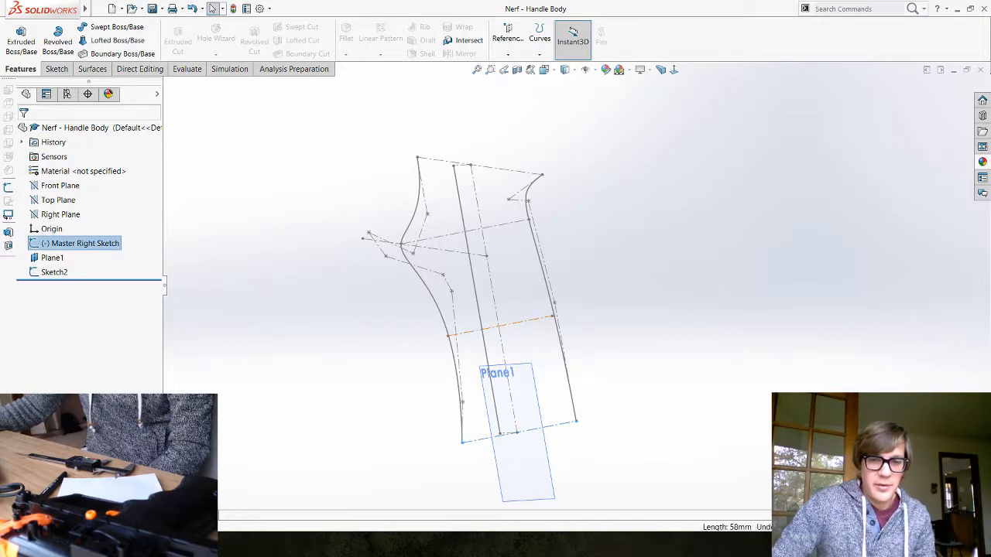
pyautogui.click(511, 324)
pyautogui.click(500, 229)
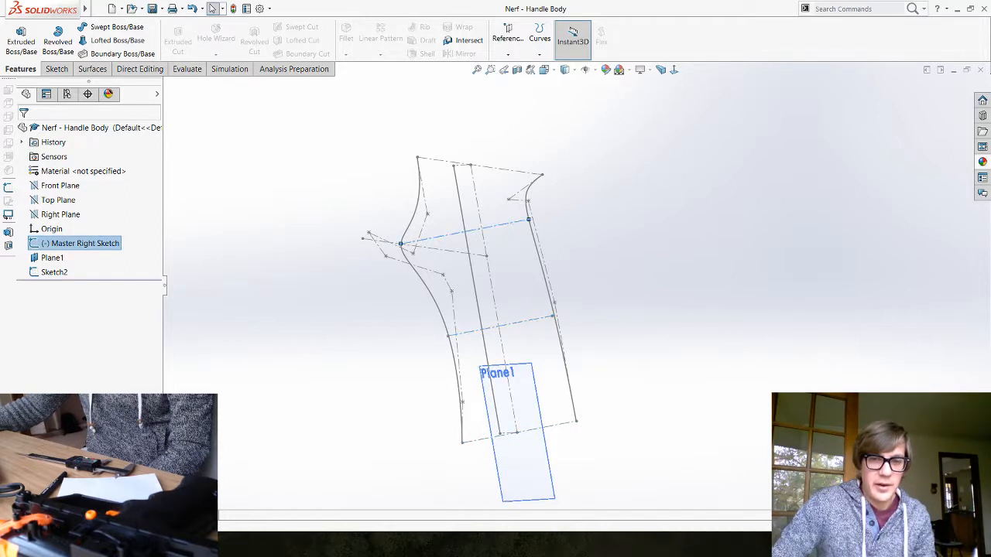
pyautogui.click(286, 303)
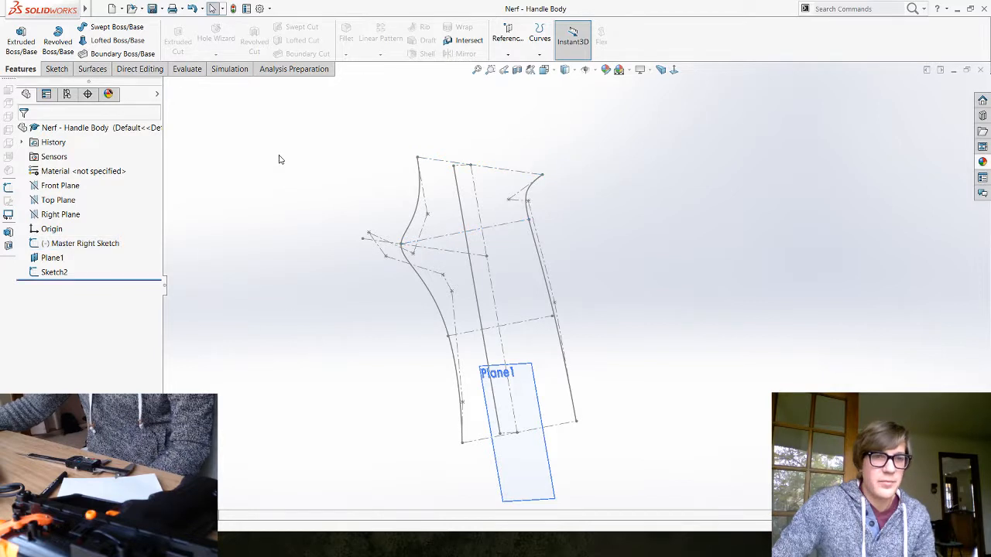
# Step: Create a reference plane perpendicular to the handle's long centre line, passing through that line's lower endpoint
pyautogui.click(508, 38)
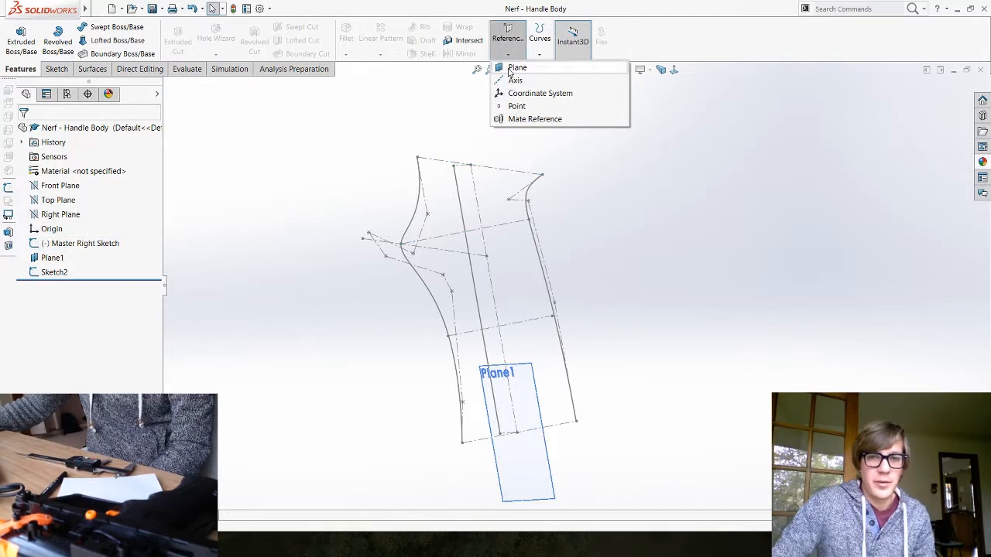
pyautogui.click(515, 418)
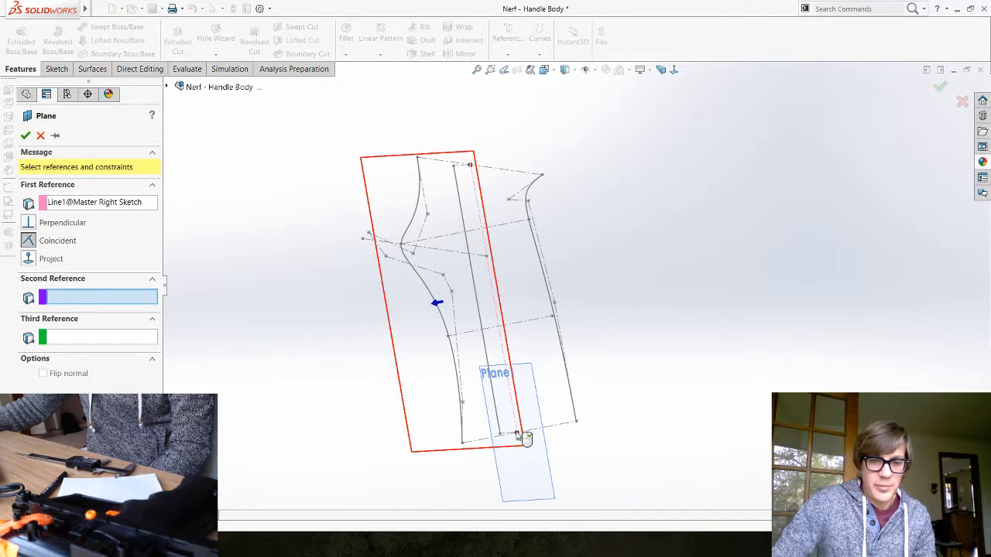
pyautogui.click(517, 435)
pyautogui.moveTo(387, 356)
pyautogui.mouseDown(button='middle')
pyautogui.moveTo(372, 420)
pyautogui.moveTo(376, 440)
pyautogui.moveTo(402, 437)
pyautogui.mouseUp(button='middle')
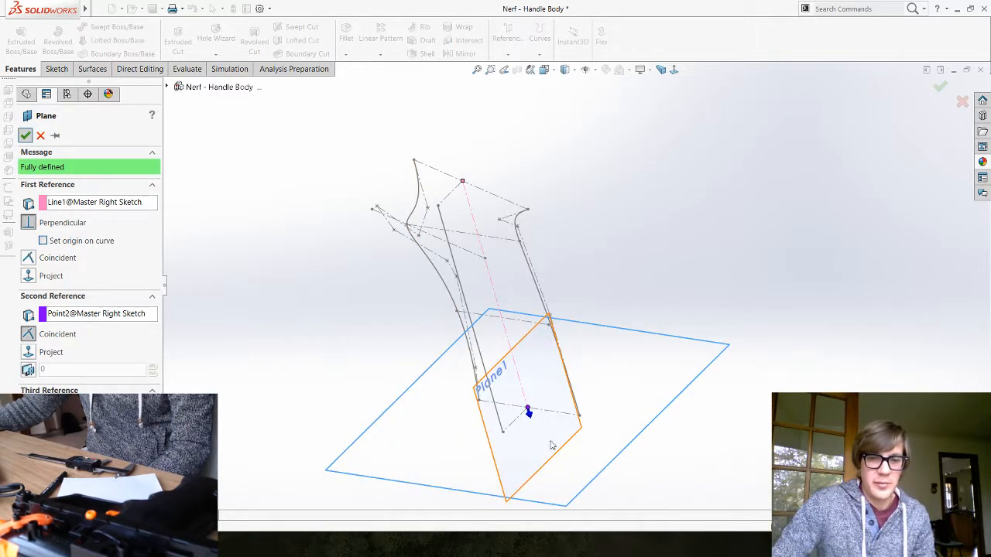
pyautogui.click(410, 221)
pyautogui.click(508, 31)
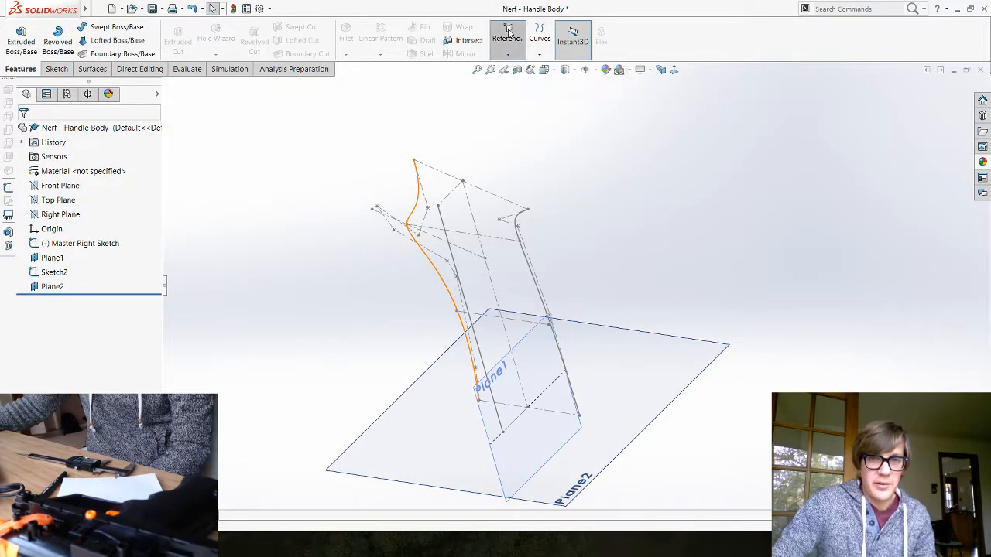
pyautogui.click(517, 67)
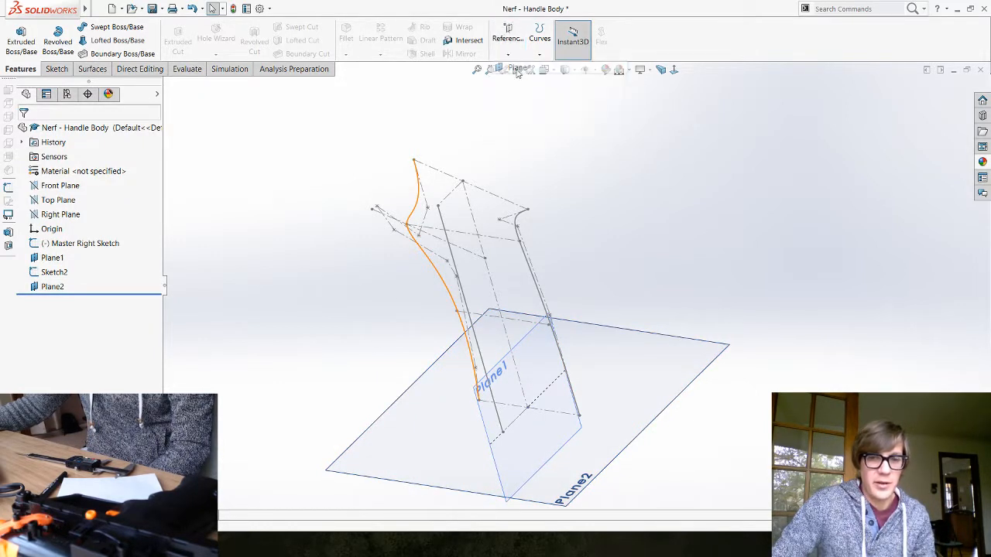
pyautogui.click(493, 287)
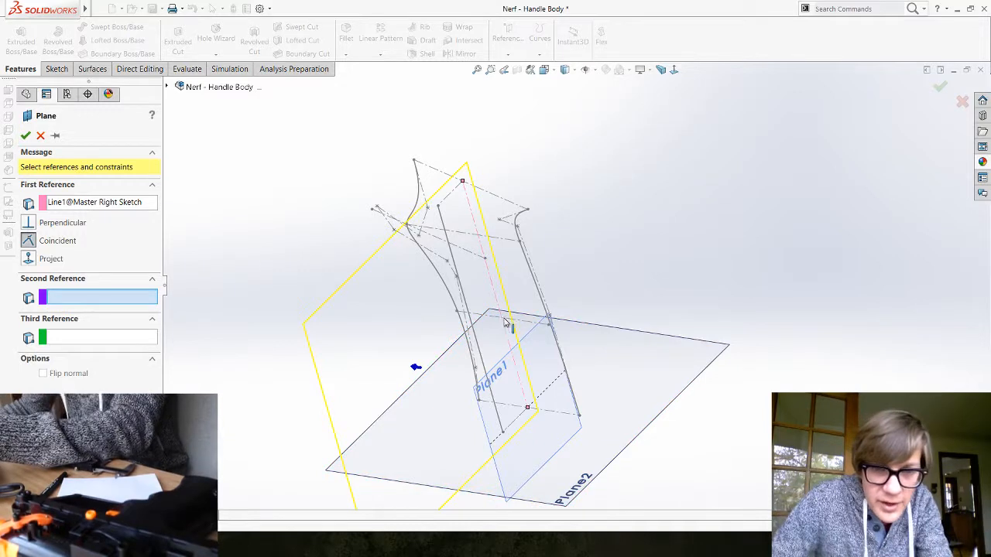
pyautogui.click(549, 326)
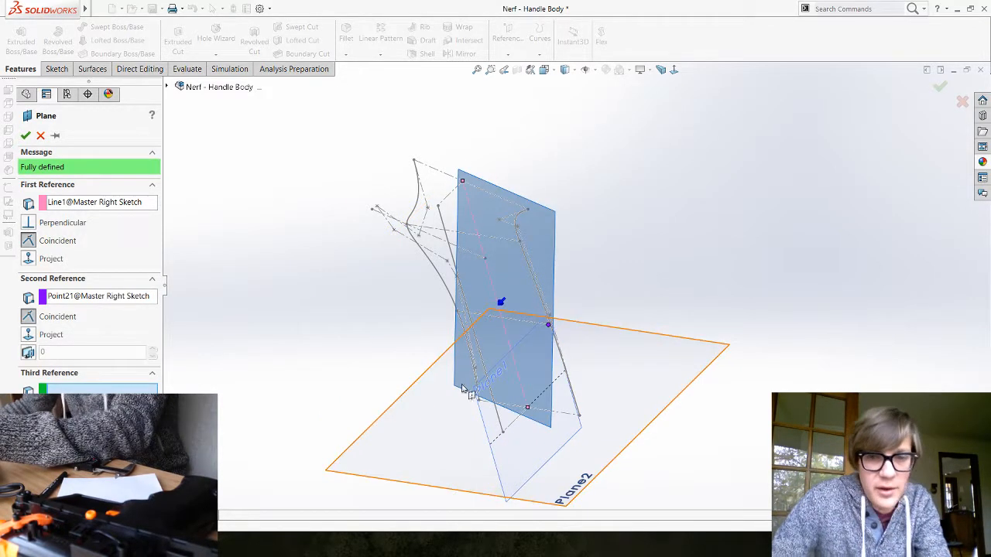
pyautogui.moveTo(462, 388); pyautogui.dragTo(356, 244, button='middle')
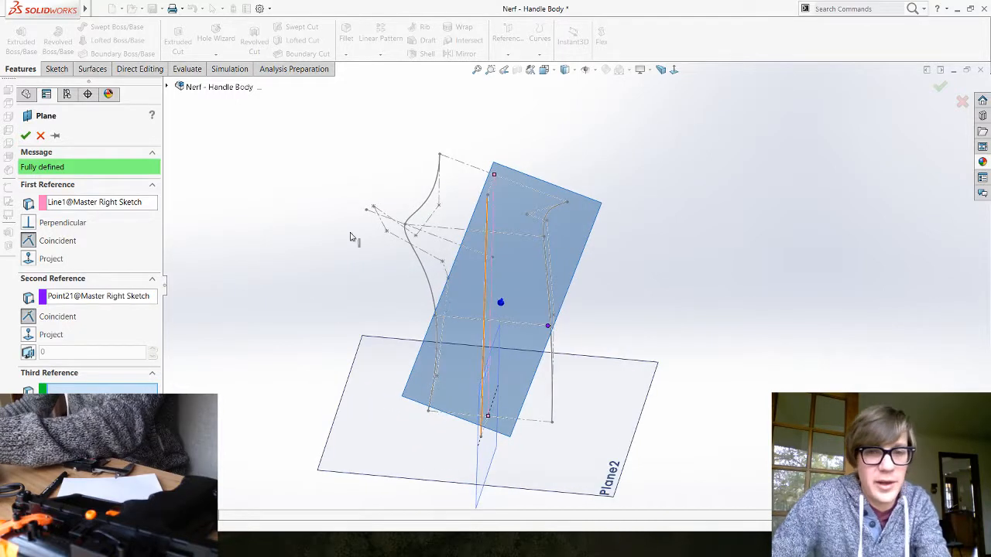
pyautogui.press('Return')
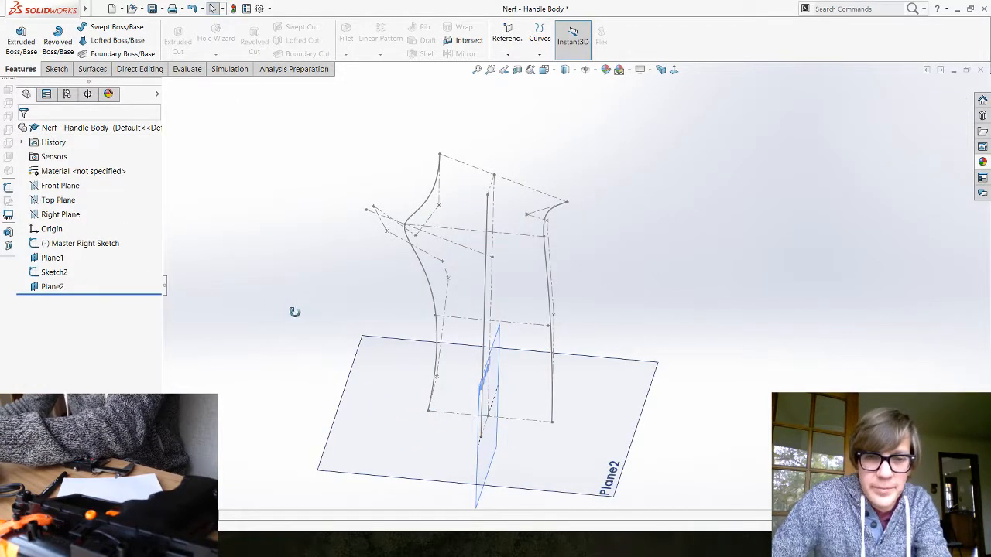
# Step: Edit the Master Right Sketch and place a point where the long centre line crosses the 53 mm cross line
pyautogui.moveTo(294, 312); pyautogui.dragTo(328, 312, button='middle')
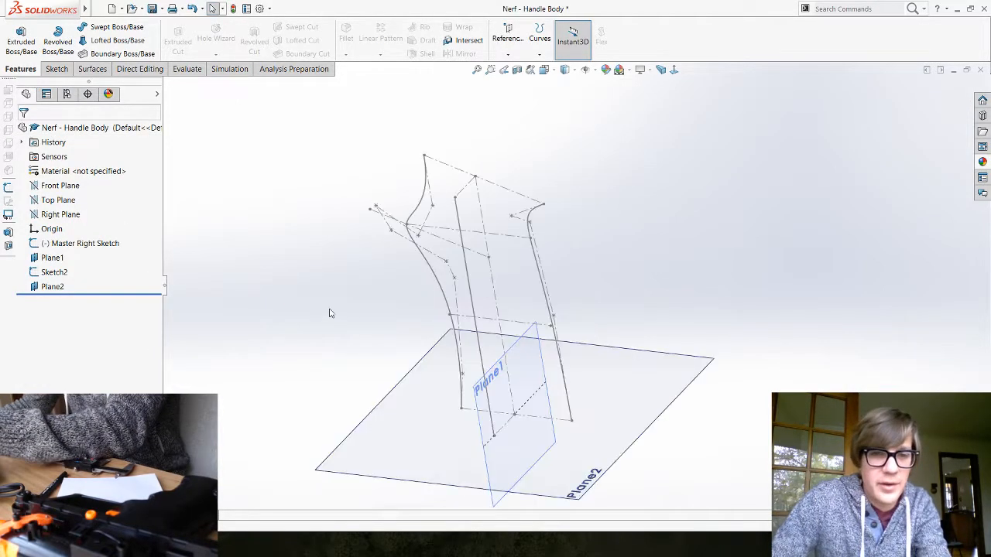
pyautogui.click(493, 287)
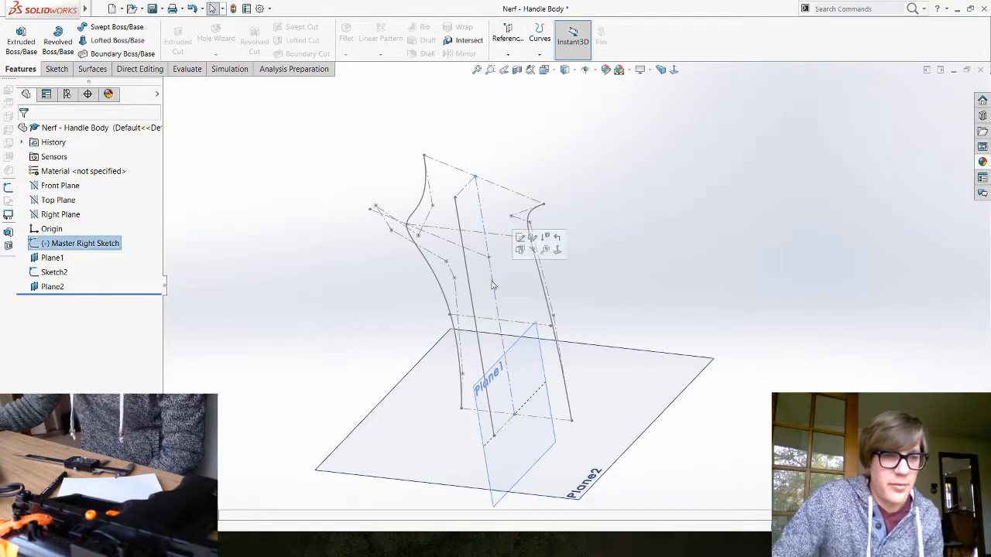
pyautogui.click(520, 237)
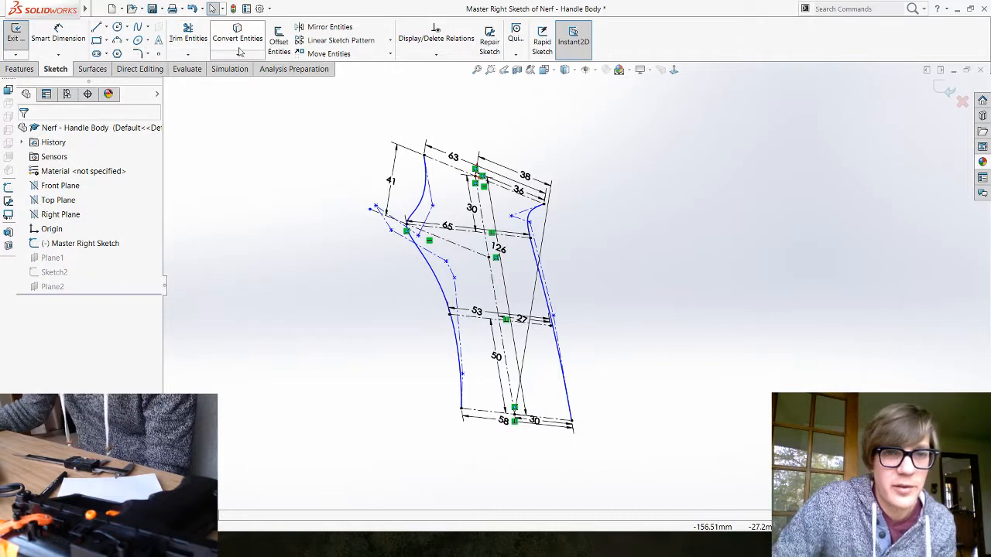
pyautogui.click(158, 55)
pyautogui.scroll(-5, 486, 327)
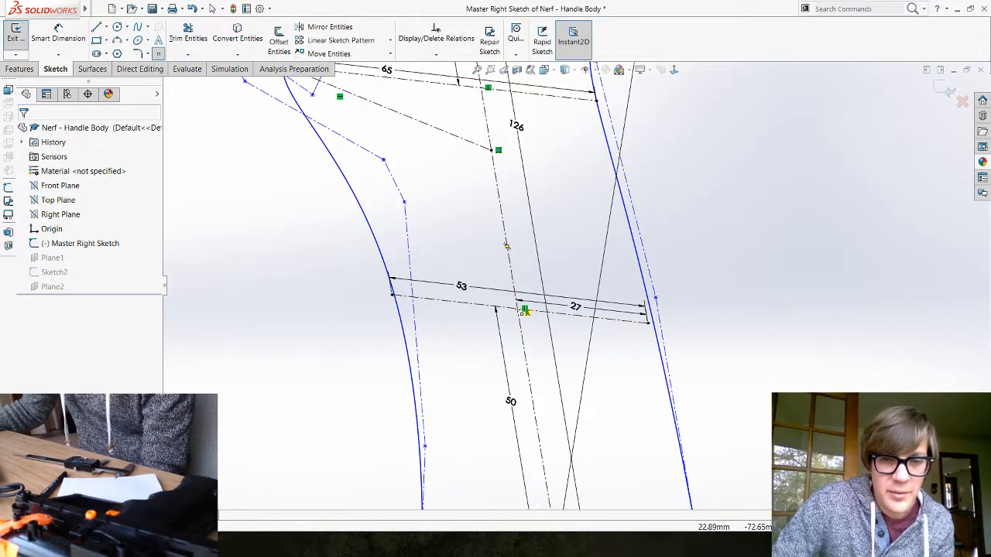
pyautogui.scroll(-4, 525, 311)
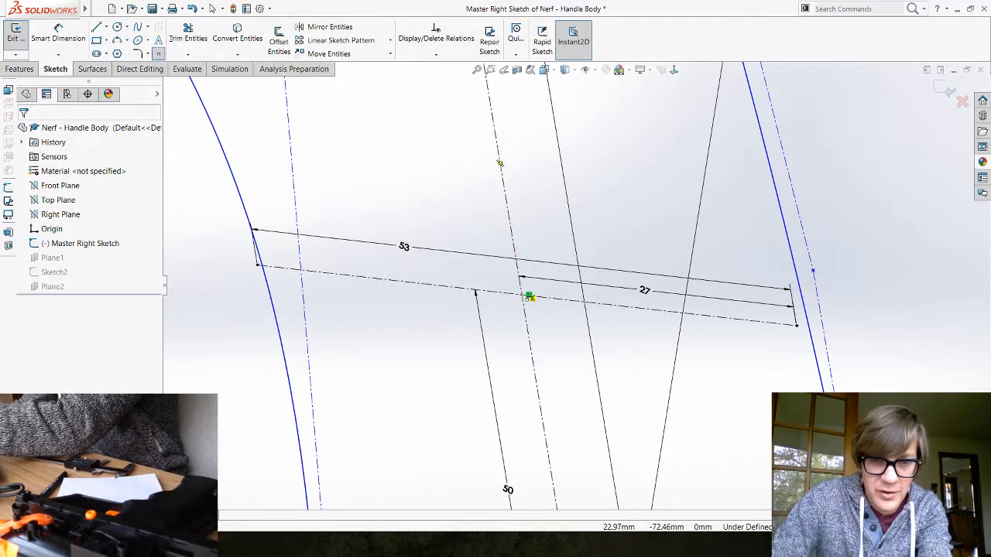
pyautogui.click(529, 297)
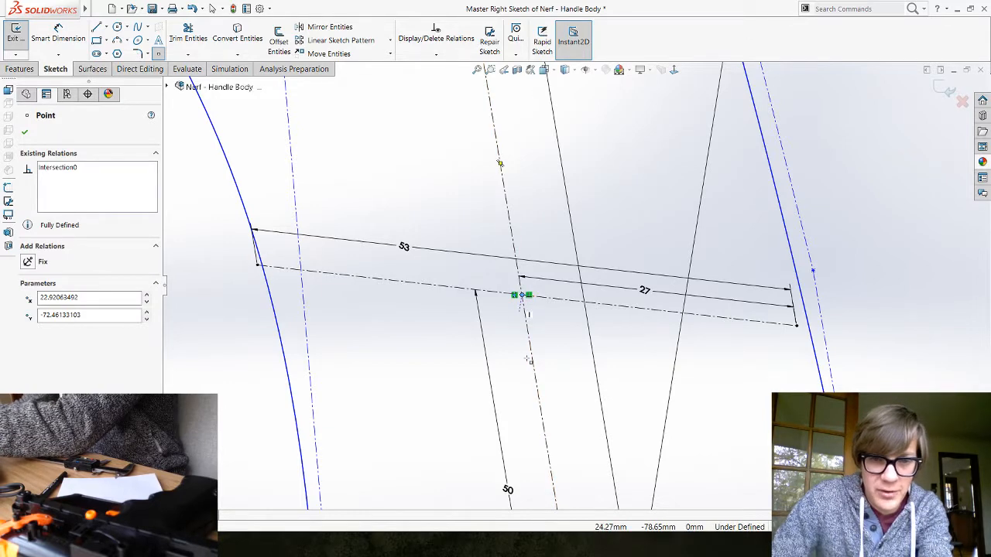
# Step: Place another point where the centre line crosses the 65 mm cross line and exit the sketch
pyautogui.scroll(5, 529, 314)
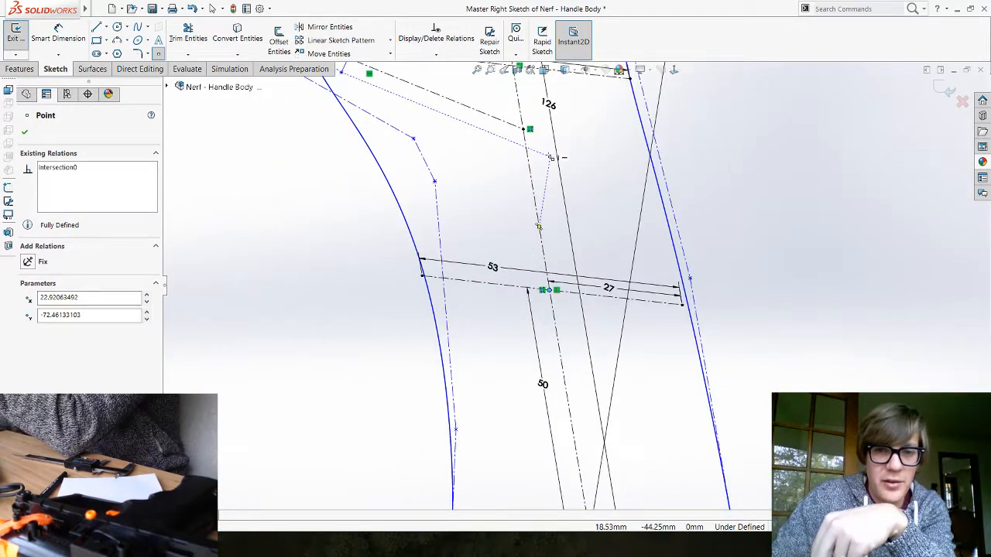
pyautogui.scroll(2, 551, 158)
pyautogui.scroll(-3, 540, 124)
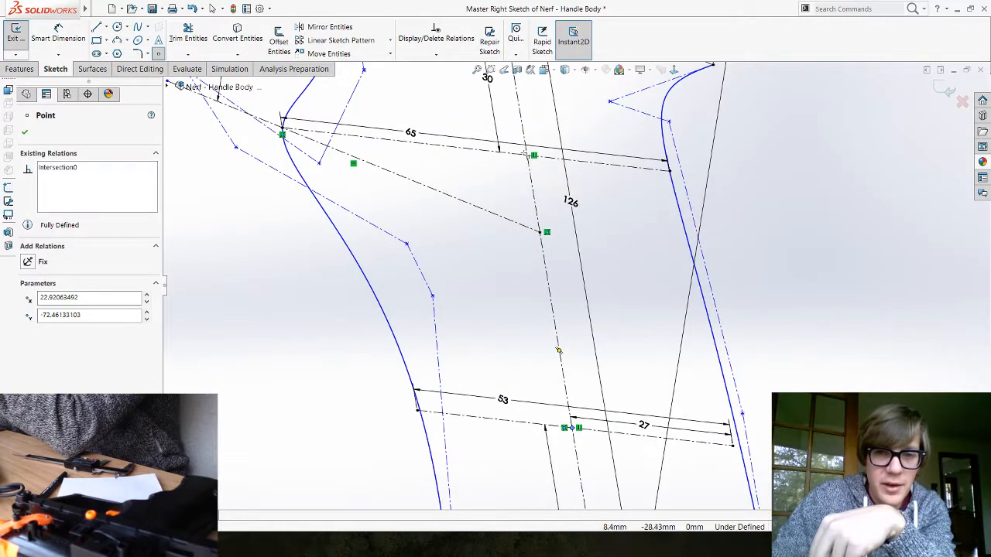
pyautogui.click(535, 158)
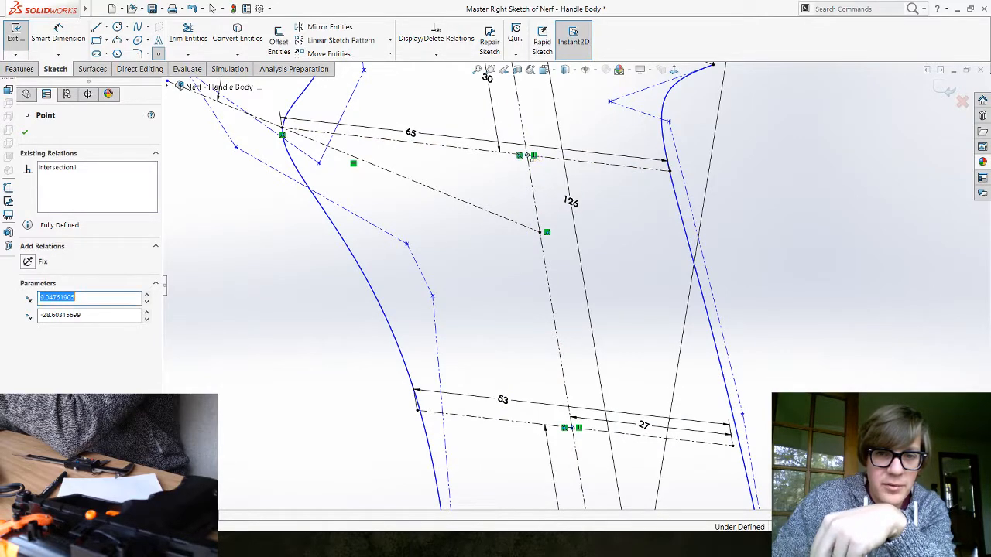
pyautogui.scroll(4, 552, 256)
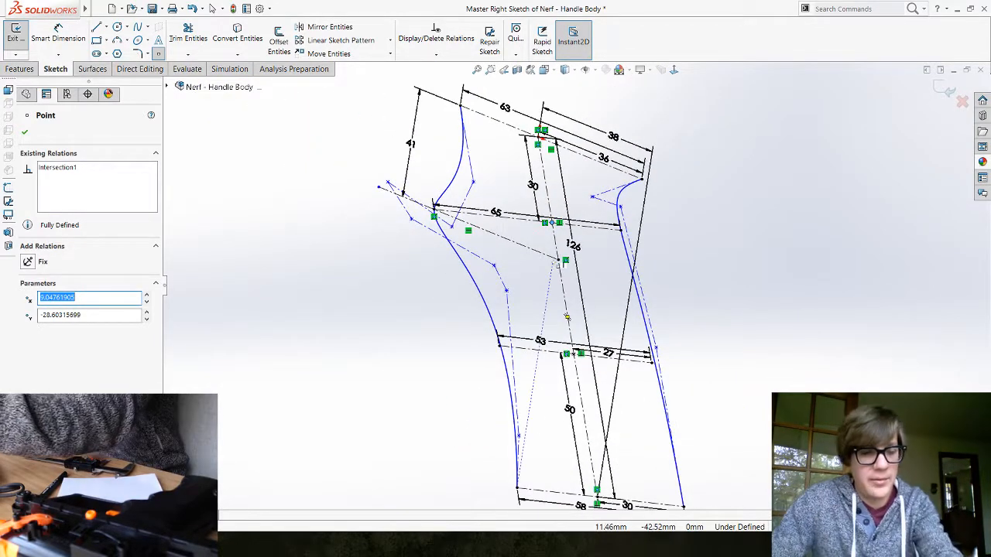
pyautogui.press('Escape')
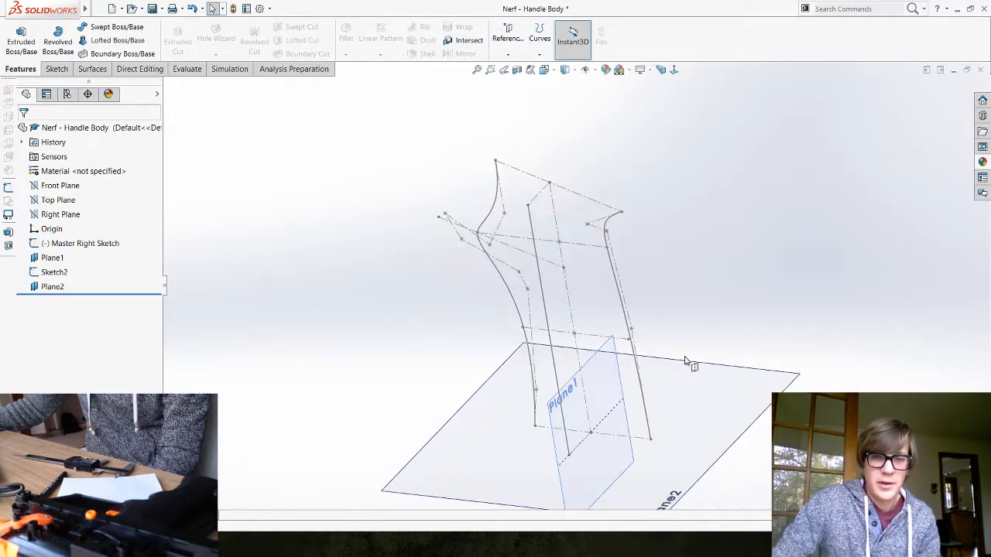
# Step: Create a reference plane perpendicular to the centre line through the new point on the 53 mm cross line
pyautogui.click(509, 31)
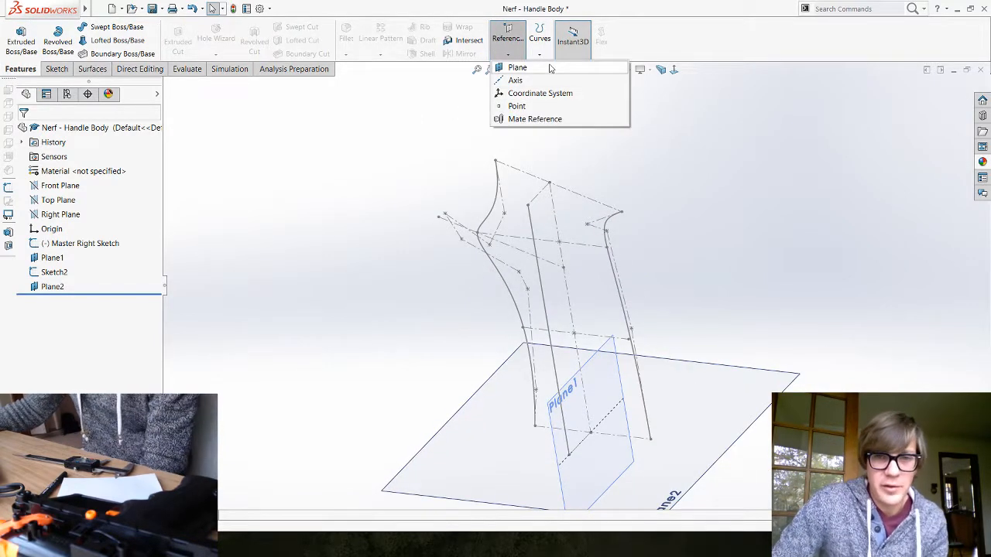
pyautogui.click(575, 327)
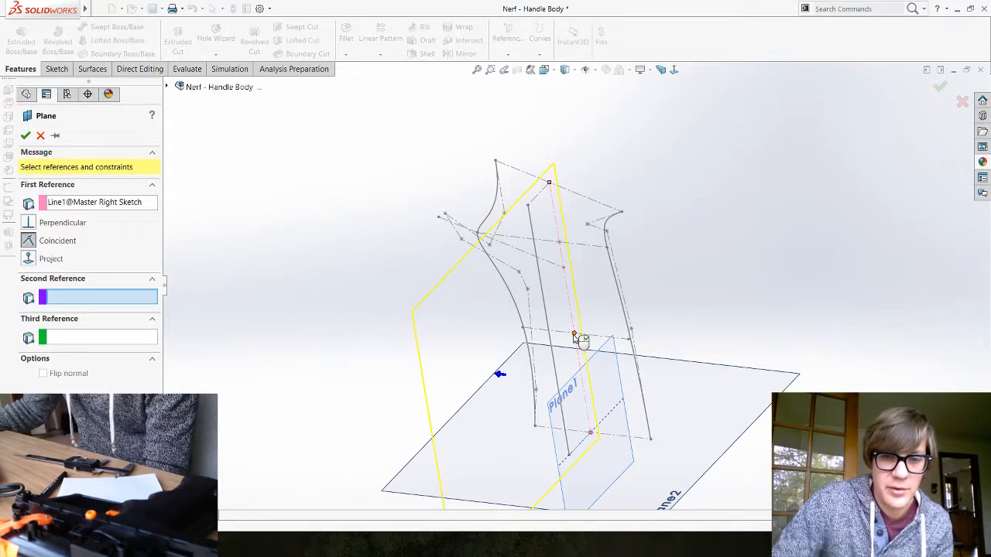
pyautogui.click(573, 335)
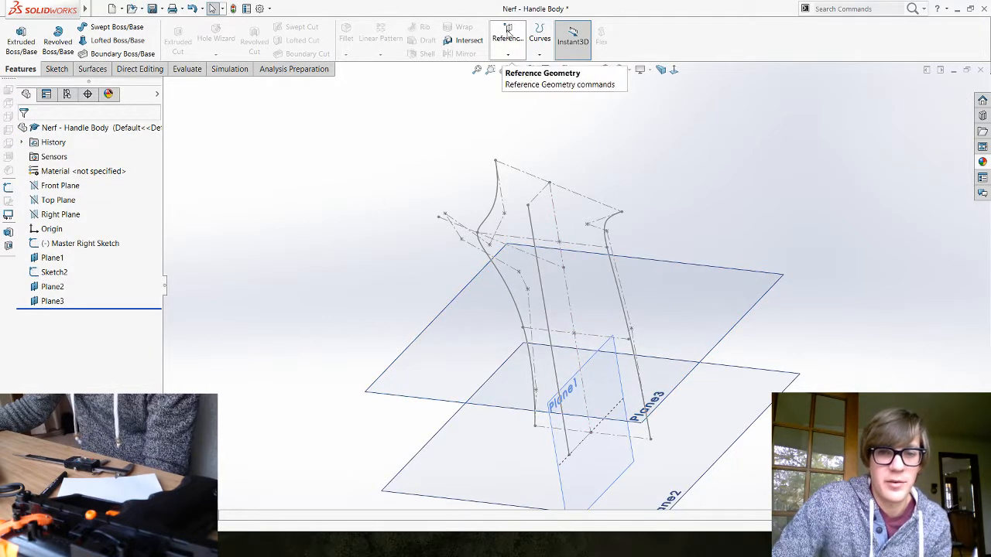
# Step: Create a reference plane perpendicular to the handle's centre line through the point on the 65 mm cross line
pyautogui.click(508, 45)
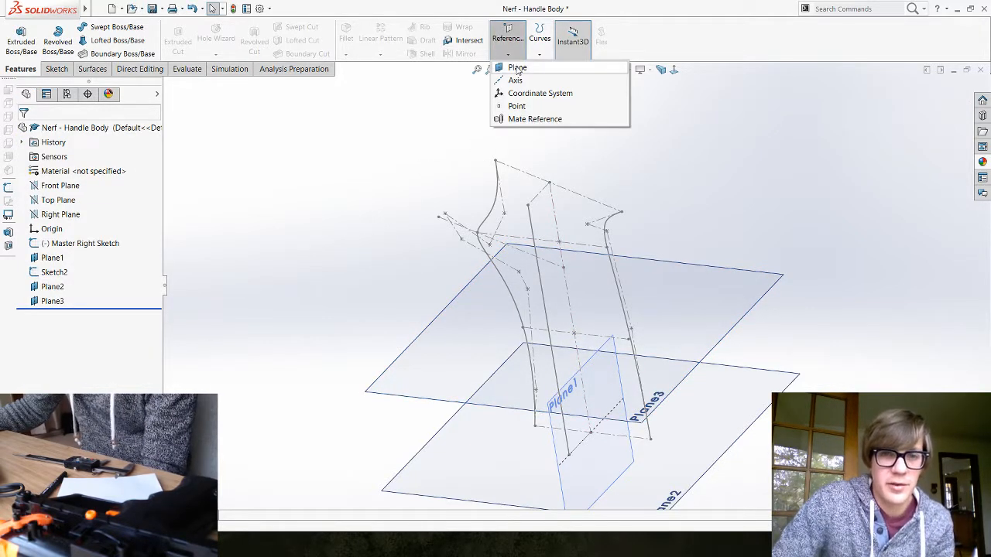
pyautogui.click(517, 68)
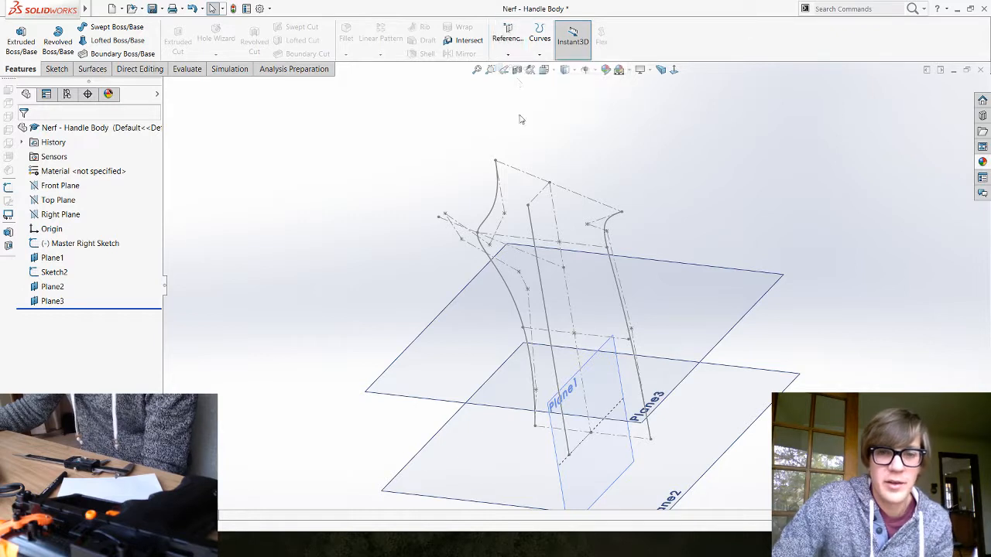
pyautogui.click(557, 226)
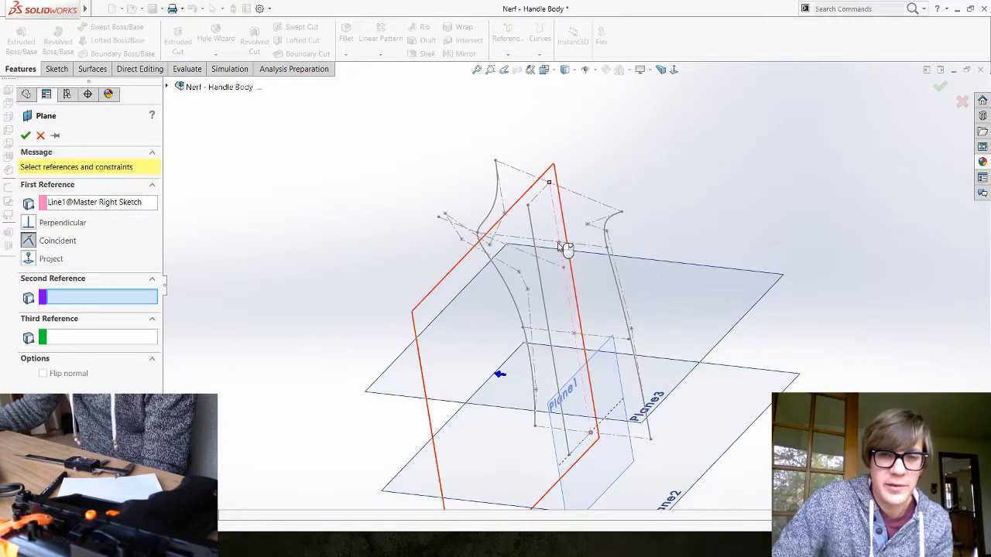
pyautogui.click(560, 245)
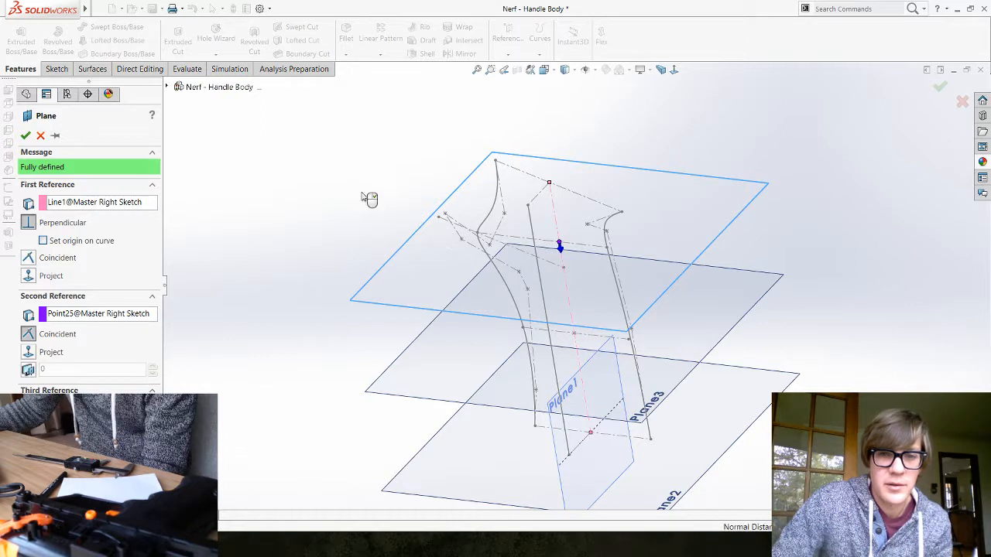
pyautogui.press('Return')
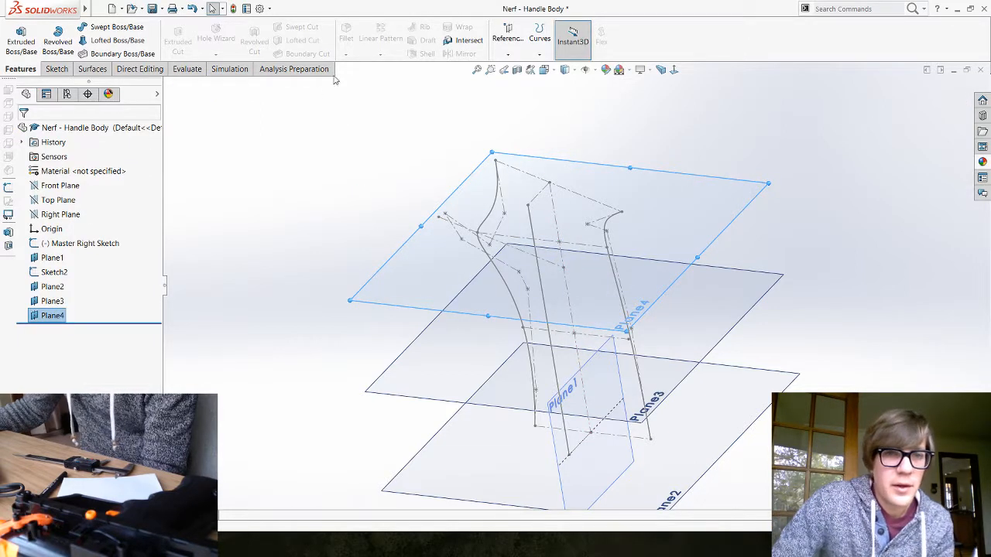
# Step: Examine how the Top Plane lies relative to the three planes stacked along the handle
pyautogui.click(509, 34)
pyautogui.click(439, 75)
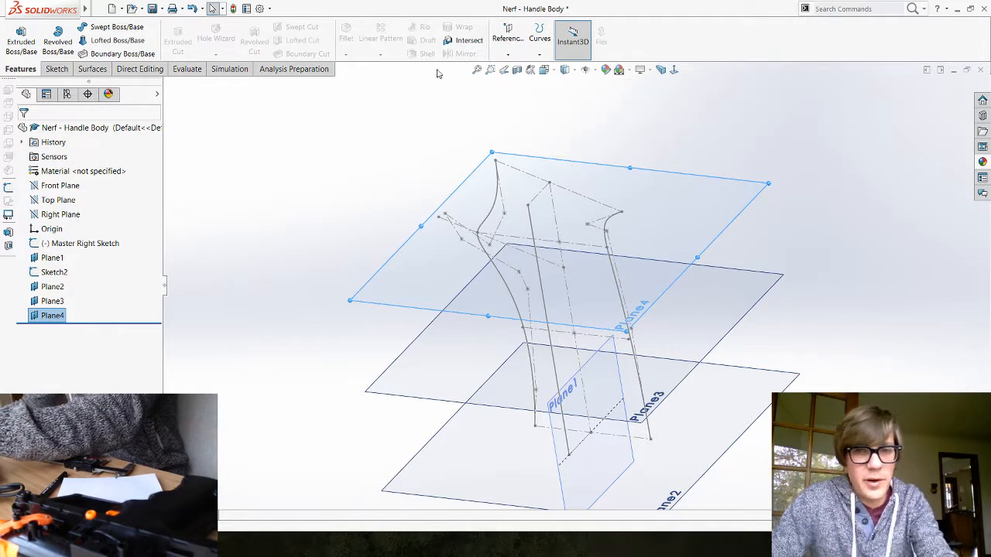
pyautogui.click(299, 246)
pyautogui.moveTo(299, 245); pyautogui.dragTo(334, 212, button='middle')
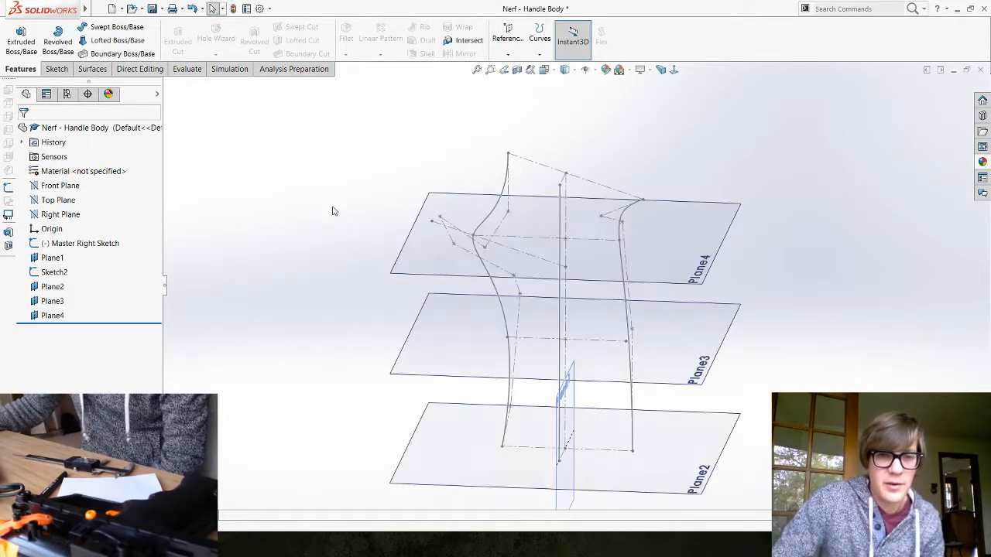
pyautogui.click(59, 201)
pyautogui.moveTo(348, 240)
pyautogui.mouseDown(button='middle')
pyautogui.moveTo(351, 199)
pyautogui.moveTo(341, 226)
pyautogui.mouseUp(button='middle')
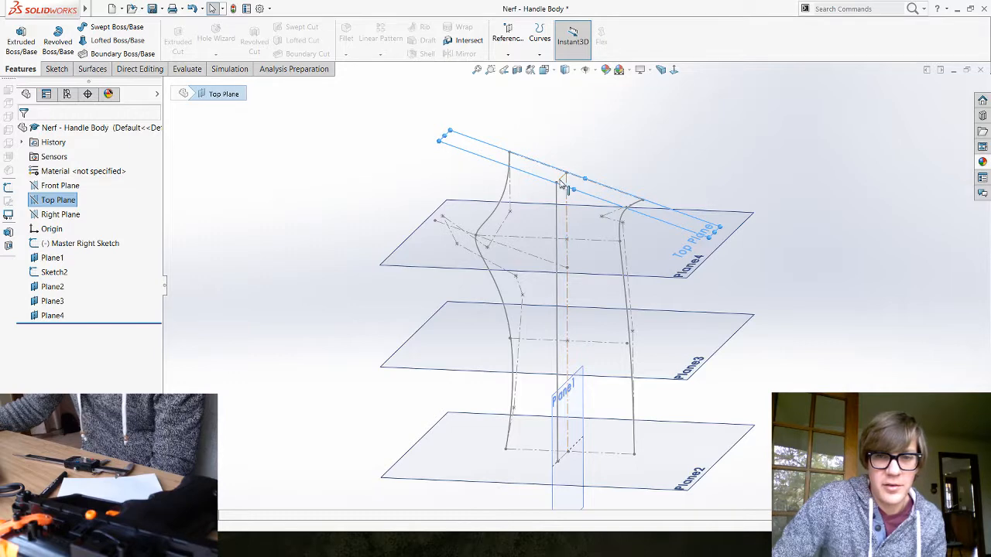
pyautogui.click(361, 211)
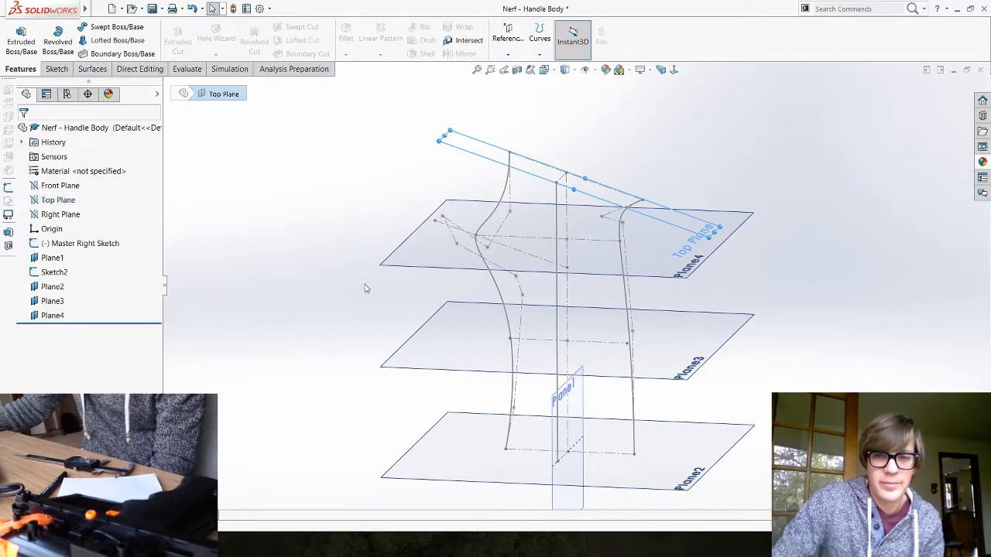
# Step: Start a sketch on the lowest plane perpendicular to the handle's centre line
pyautogui.scroll(1, 649, 403)
pyautogui.moveTo(673, 393); pyautogui.dragTo(658, 432, button='middle')
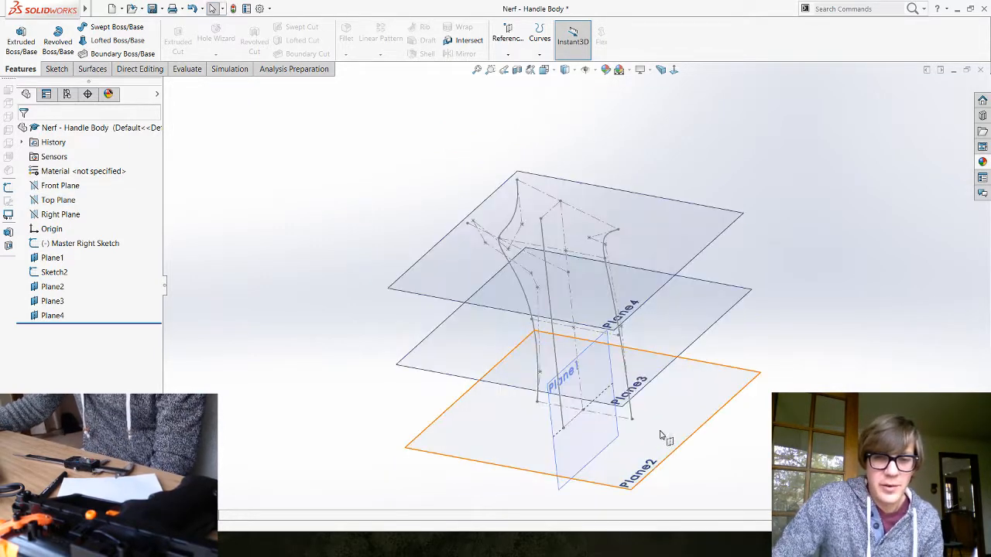
pyautogui.scroll(-2, 610, 408)
pyautogui.click(683, 425)
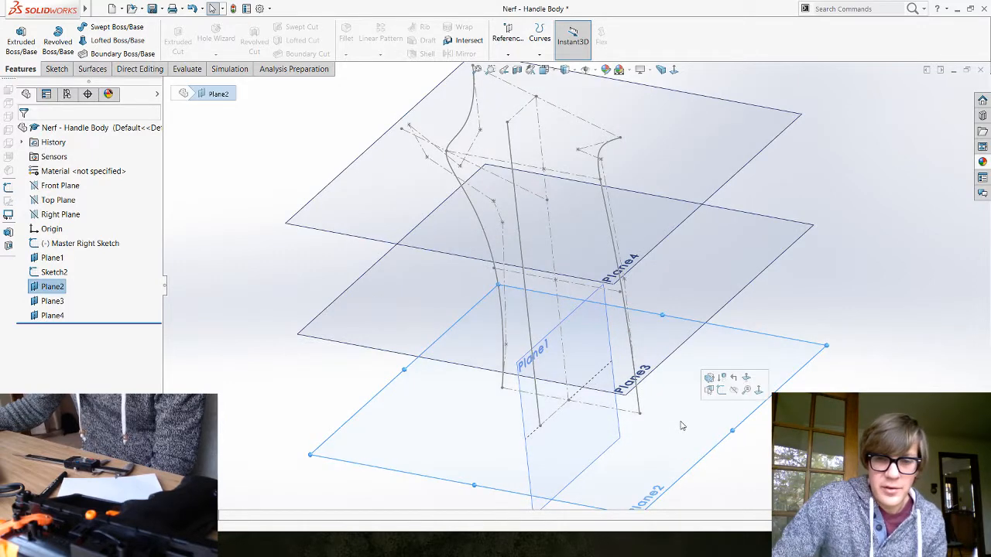
pyautogui.click(722, 392)
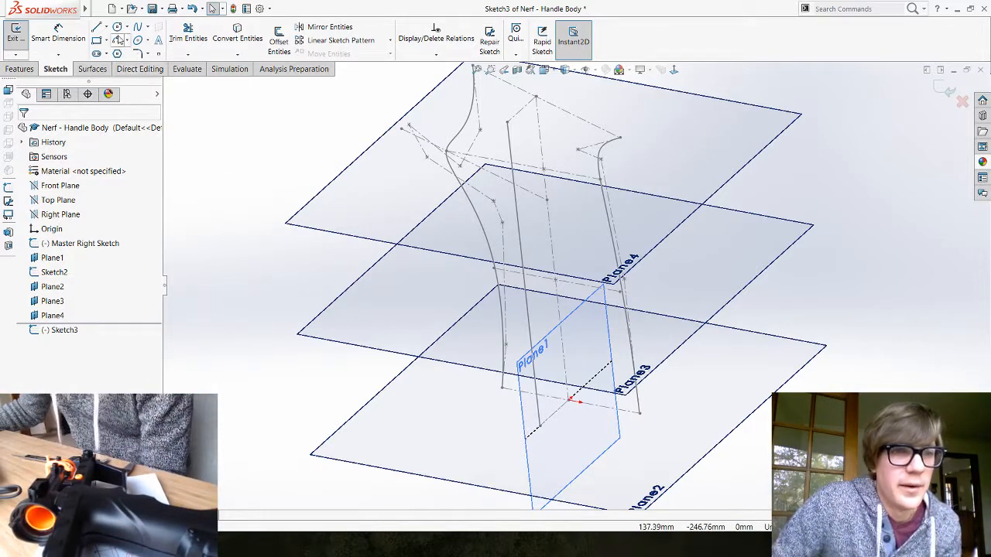
# Step: Draw a five-vertex Style Spline between the lower ends of the two handle profiles, with its middle control vertex at the side guide line's endpoint
pyautogui.click(148, 30)
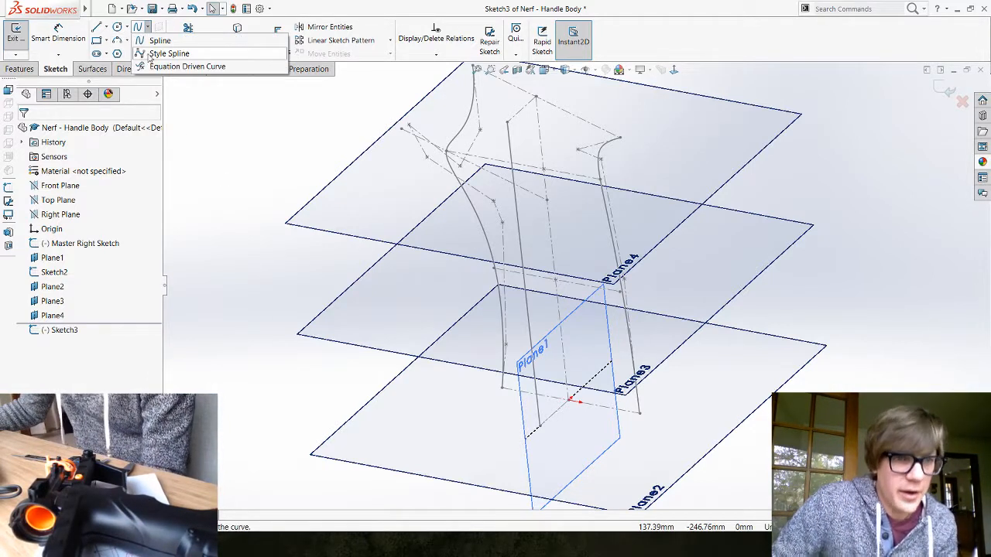
pyautogui.click(151, 54)
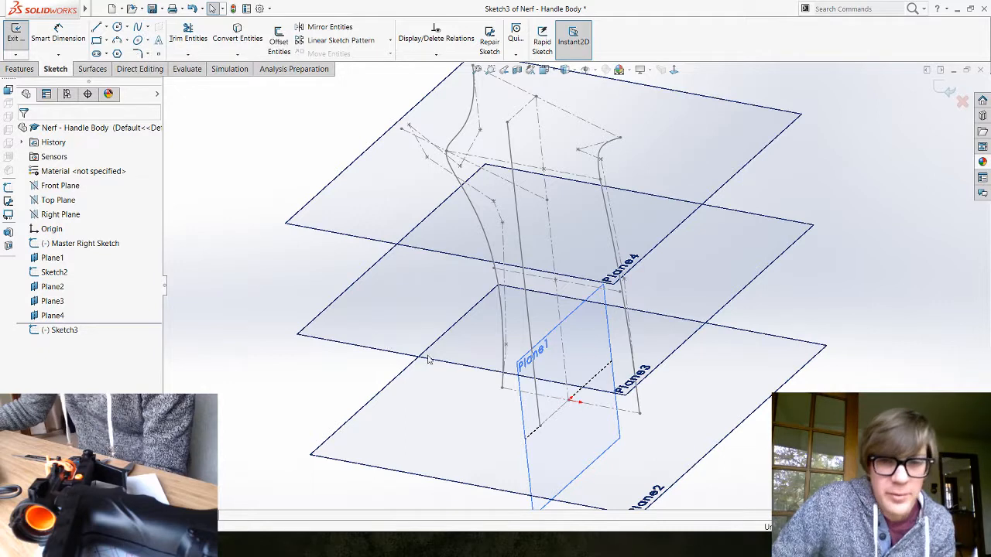
pyautogui.click(502, 390)
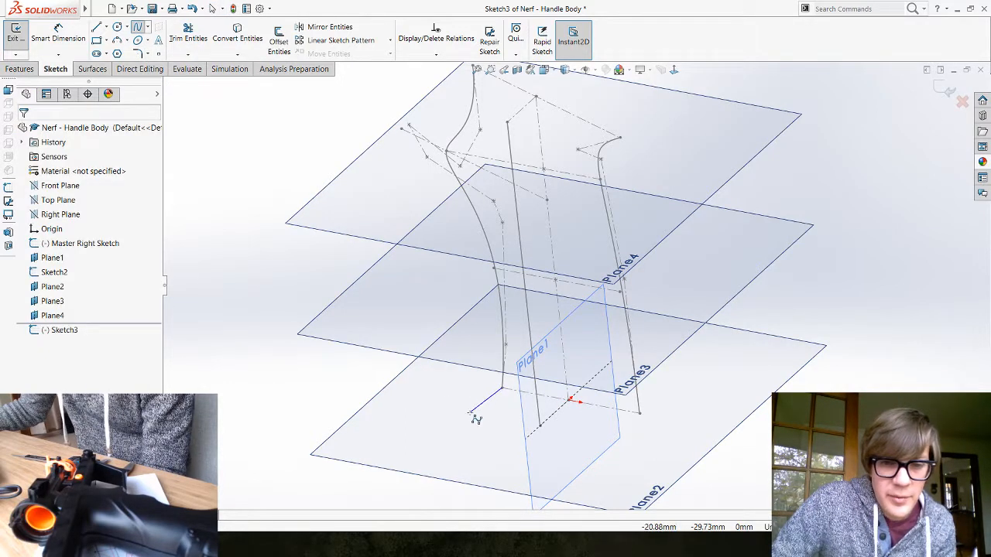
pyautogui.click(470, 412)
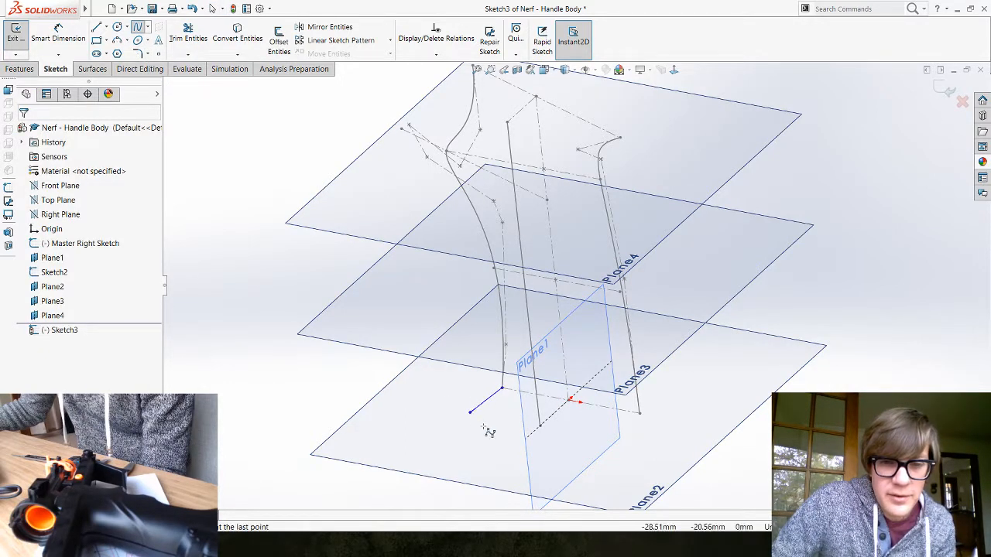
pyautogui.click(541, 426)
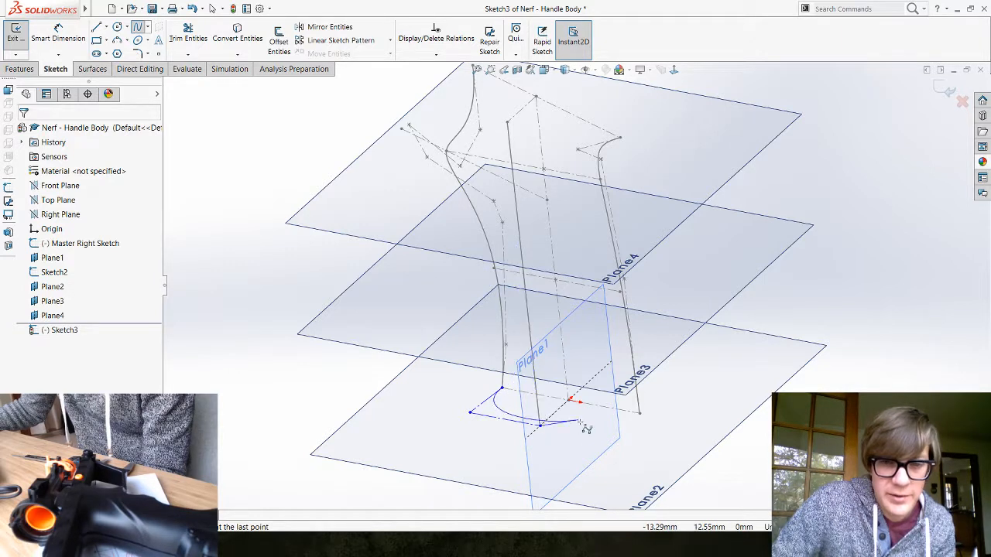
pyautogui.click(622, 440)
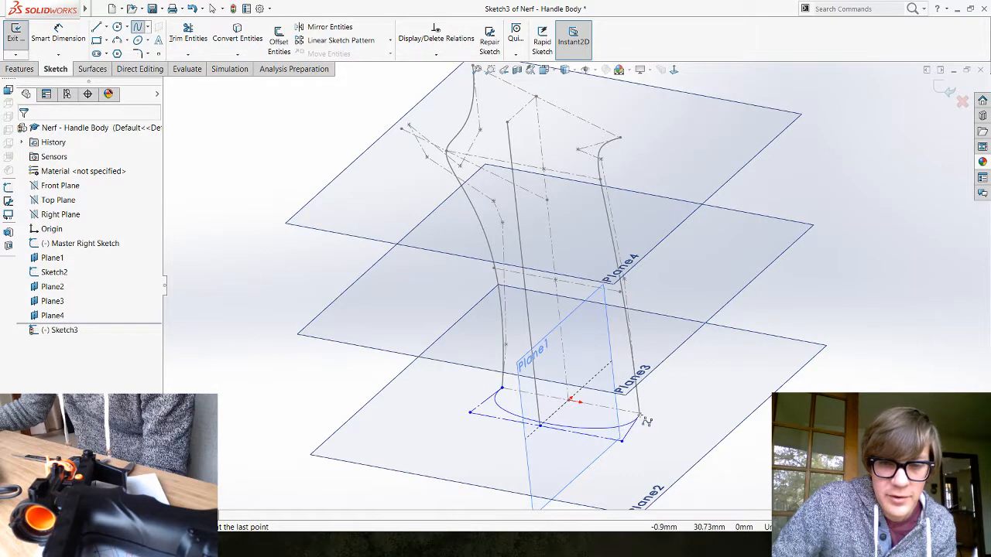
pyautogui.click(641, 414)
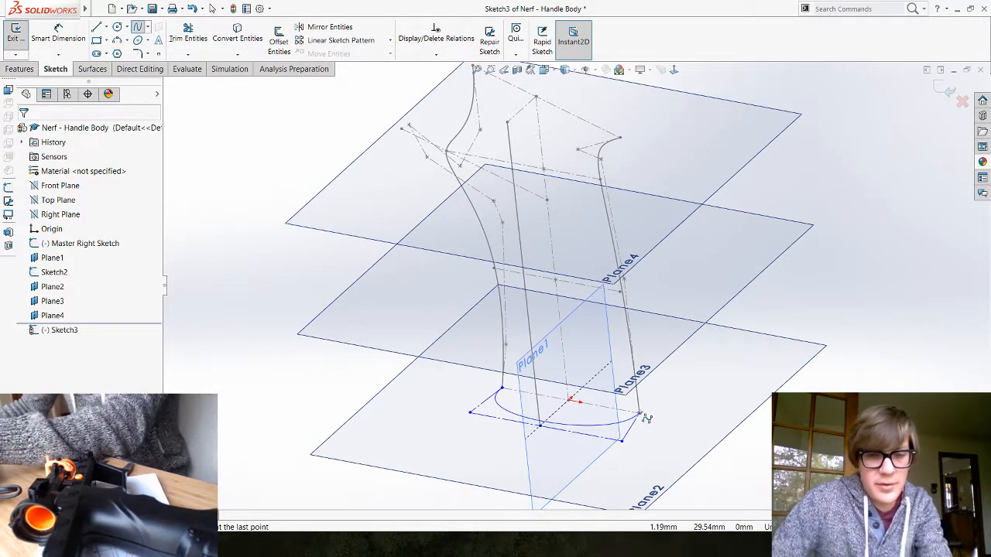
pyautogui.press('Escape')
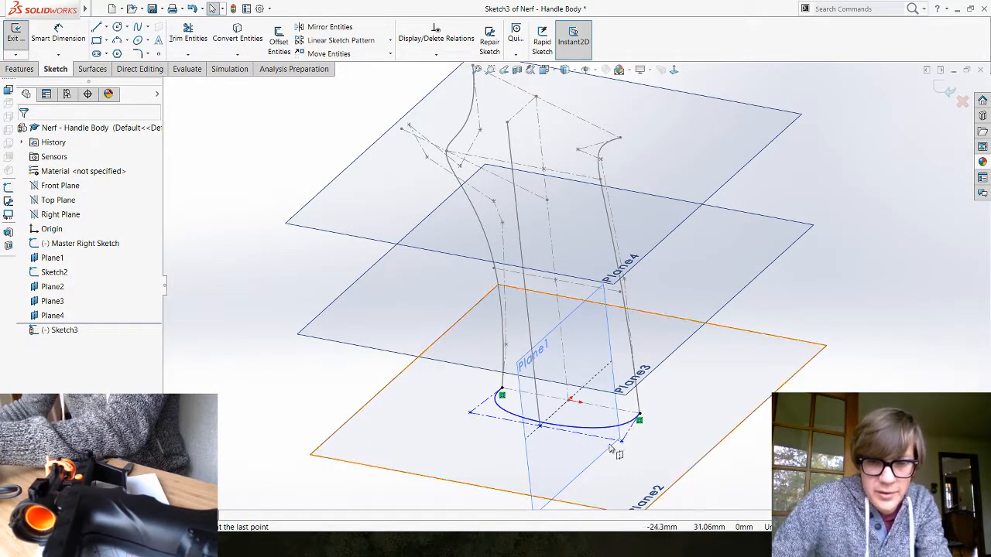
# Step: Make the first and last legs of the style spline's control polygon horizontal
pyautogui.moveTo(621, 446)
pyautogui.mouseDown(button='middle')
pyautogui.moveTo(648, 444)
pyautogui.moveTo(604, 441)
pyautogui.moveTo(626, 486)
pyautogui.mouseUp(button='middle')
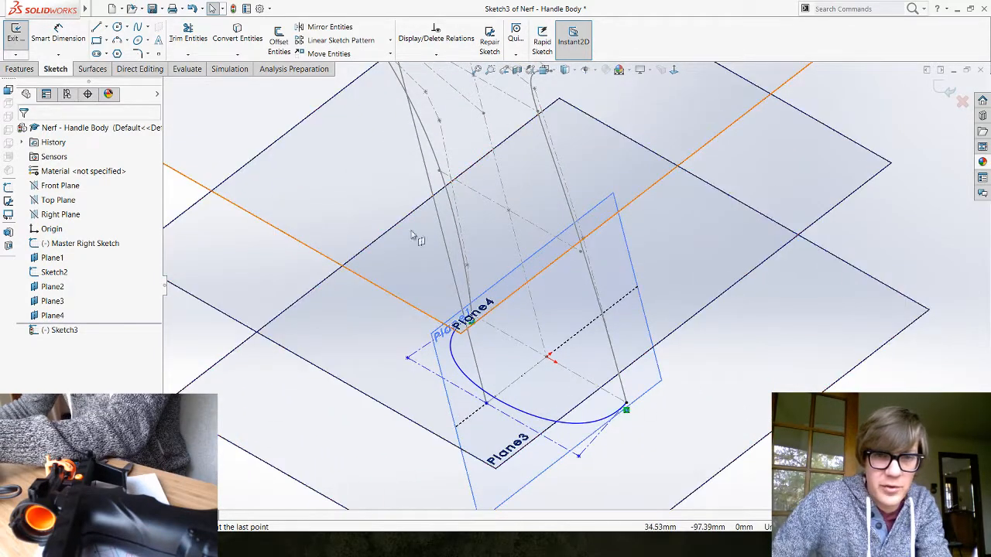
pyautogui.click(596, 446)
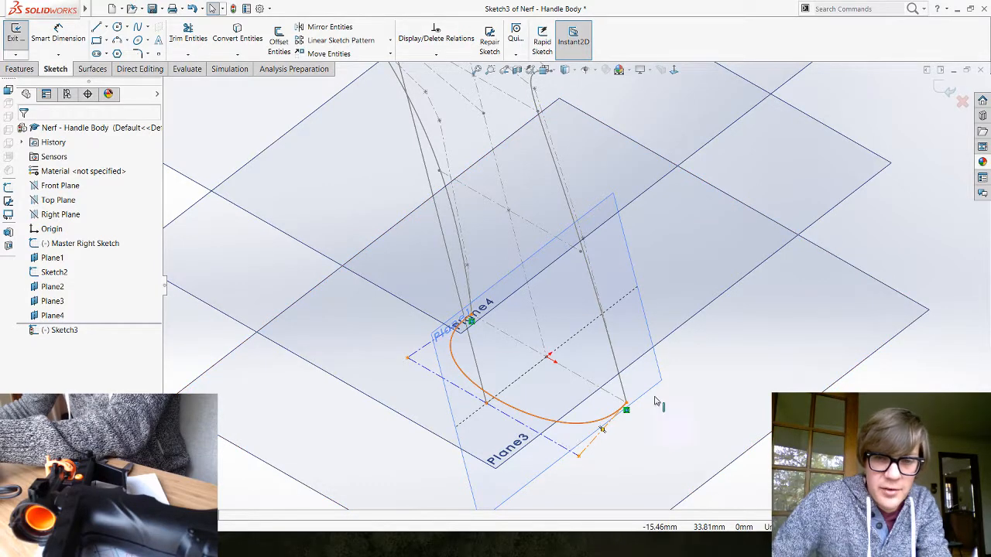
pyautogui.click(603, 430)
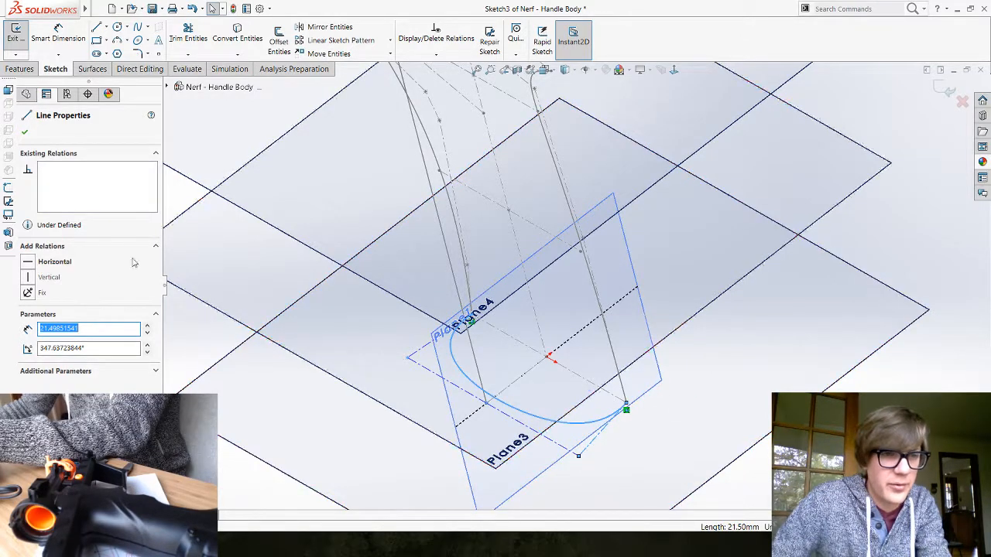
pyautogui.click(35, 263)
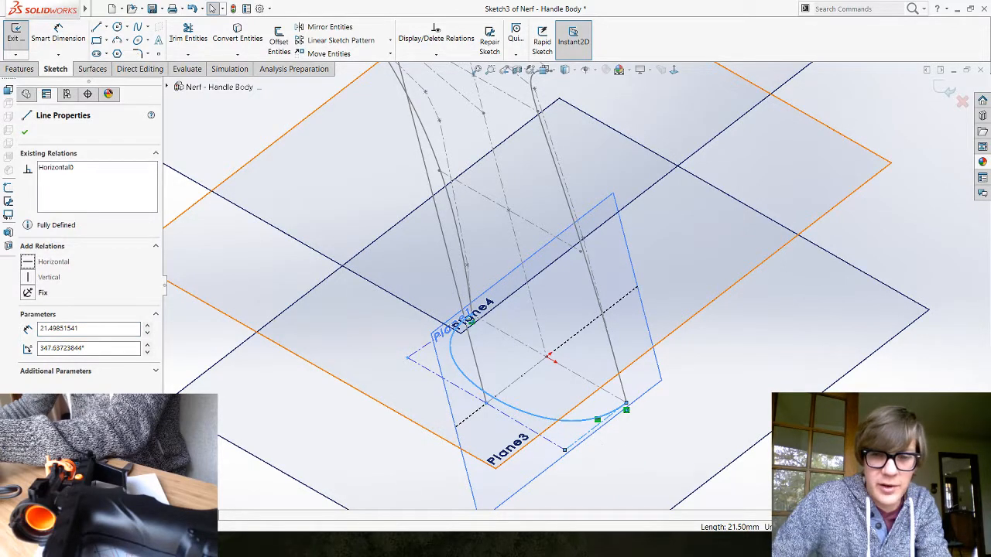
pyautogui.press('Escape')
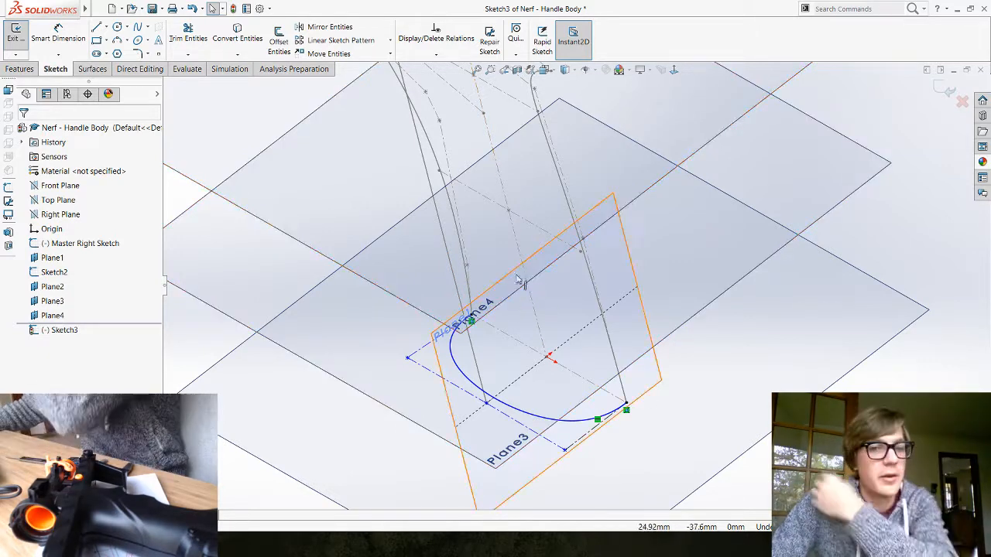
pyautogui.click(421, 353)
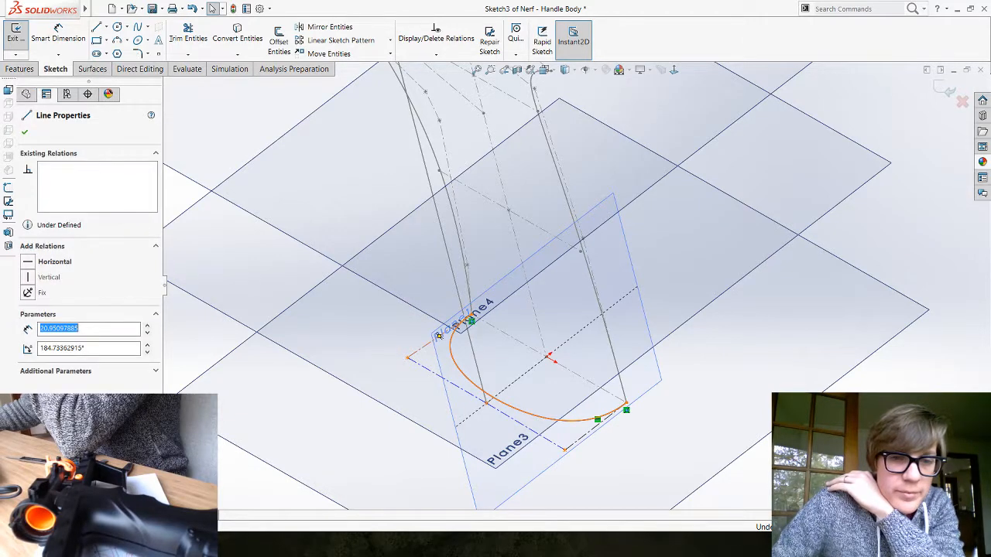
pyautogui.click(322, 420)
pyautogui.scroll(-2, 658, 422)
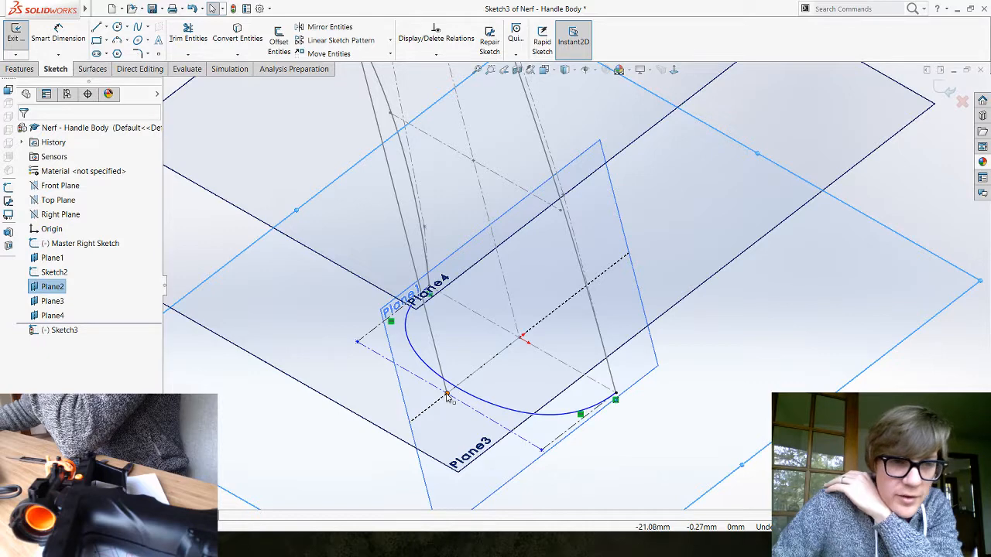
# Step: Pull the spline's middle control vertex outward and make the curve coincident with the side guide line's lower endpoint
pyautogui.moveTo(432, 412); pyautogui.dragTo(407, 423)
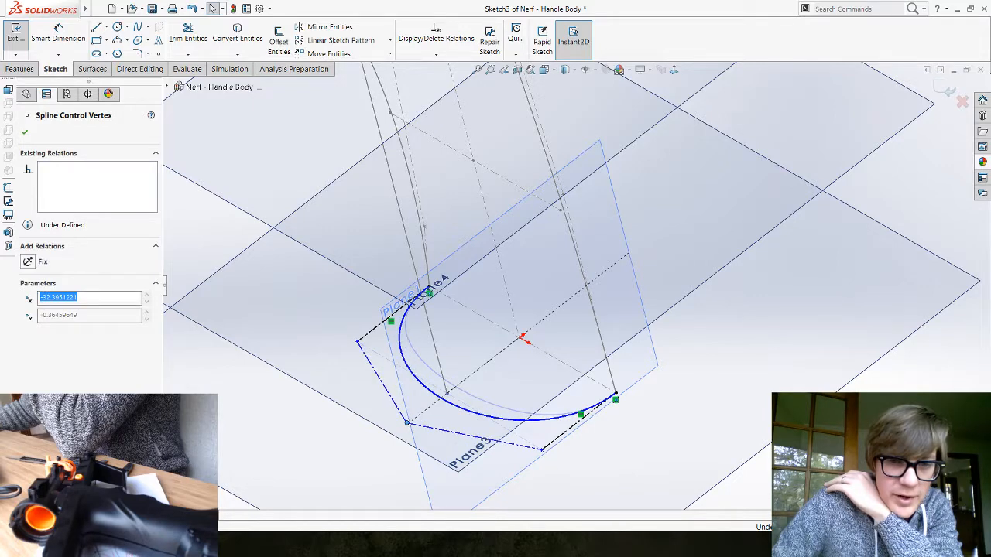
pyautogui.press('Escape')
pyautogui.click(435, 349)
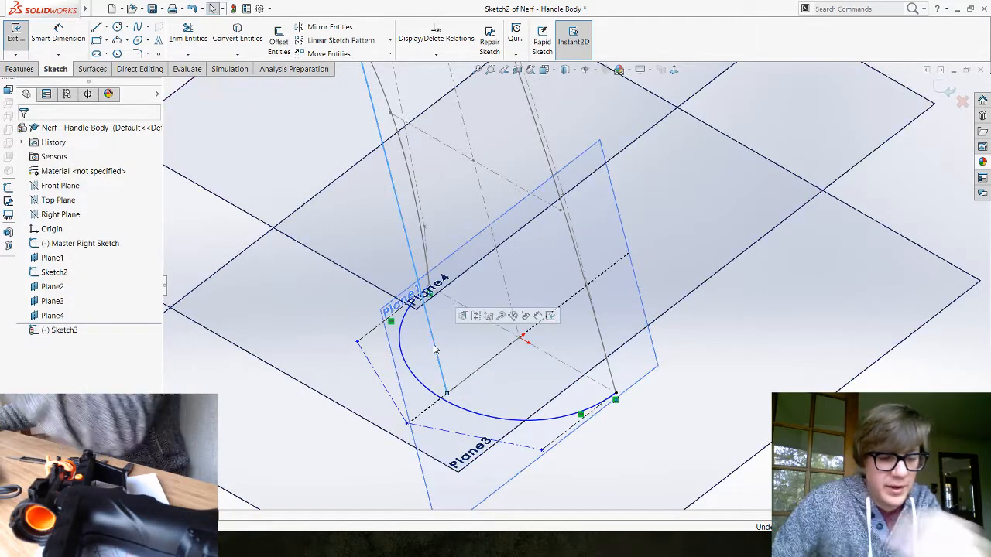
pyautogui.click(445, 400)
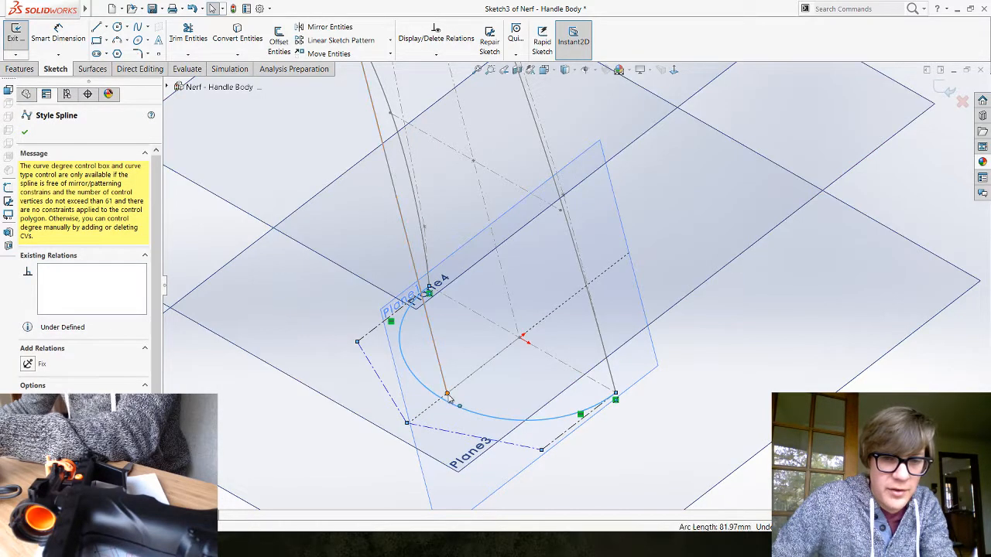
pyautogui.press('Escape')
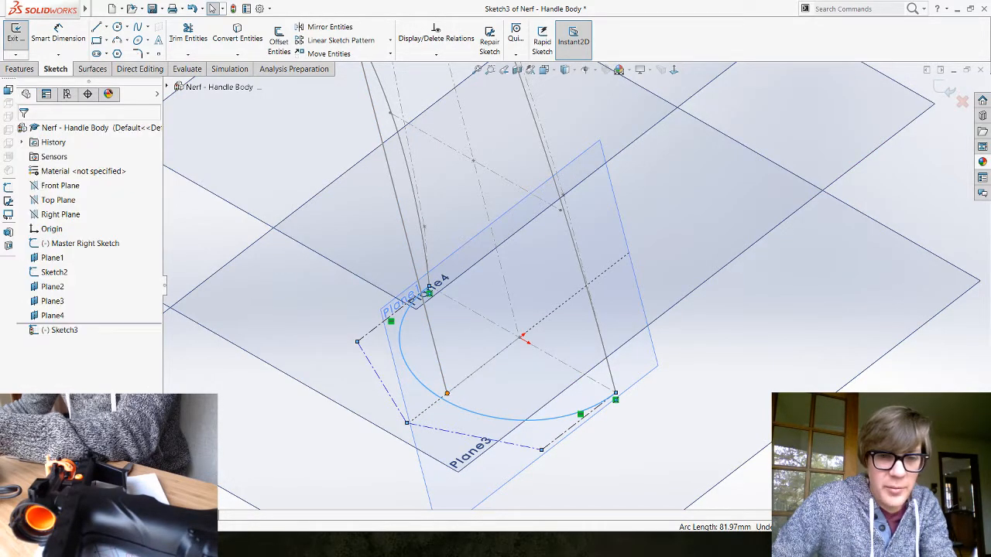
pyautogui.keyDown('ctrl'); pyautogui.click(447, 394); pyautogui.keyUp('ctrl')
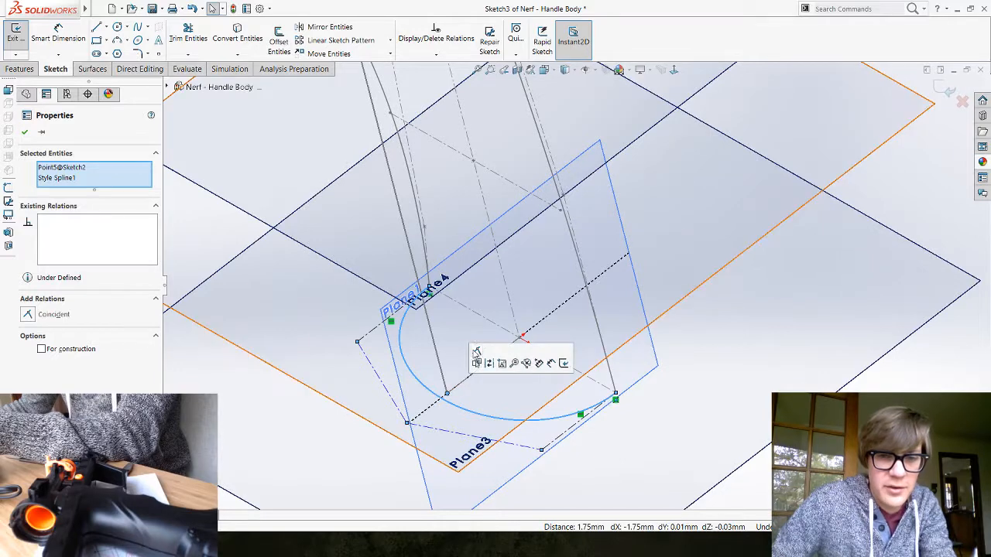
pyautogui.click(475, 353)
pyautogui.press('Escape')
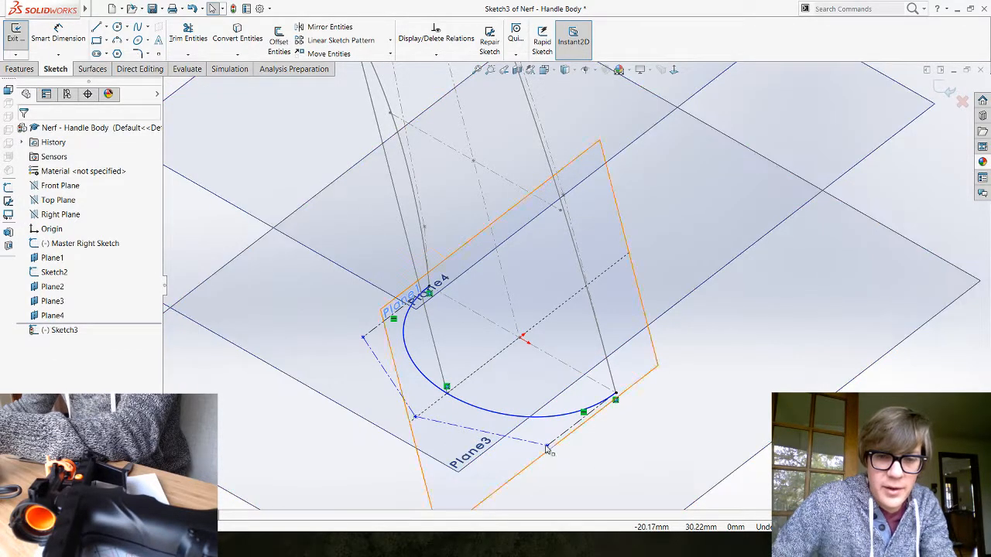
# Step: Move the spline's two corner control vertices outward, to about 26.4 mm and 22.5 mm off the central cross line
pyautogui.moveTo(547, 446); pyautogui.dragTo(530, 469)
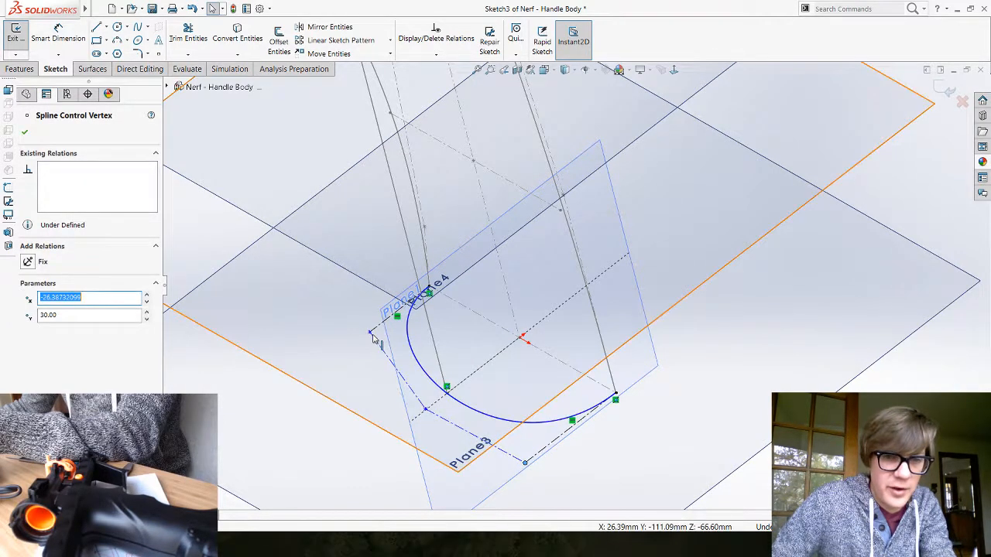
pyautogui.moveTo(369, 335); pyautogui.dragTo(349, 345)
pyautogui.click(673, 449)
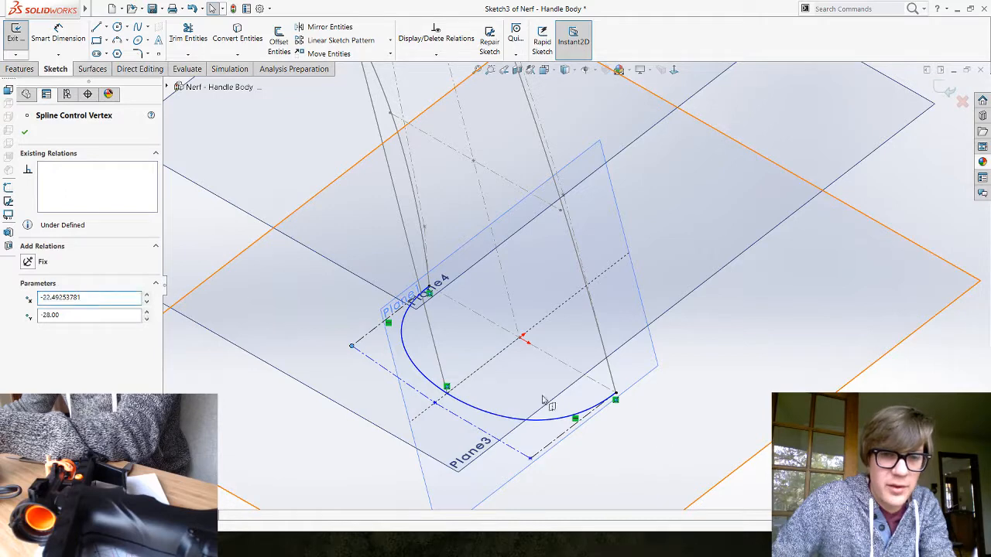
# Step: Pull both corner control vertices of the style spline farther outward, the second one to about 29.2 mm off the central cross line
pyautogui.scroll(1, 513, 380)
pyautogui.moveTo(387, 334); pyautogui.dragTo(405, 383, button='middle')
pyautogui.scroll(2, 433, 225)
pyautogui.scroll(-1, 496, 205)
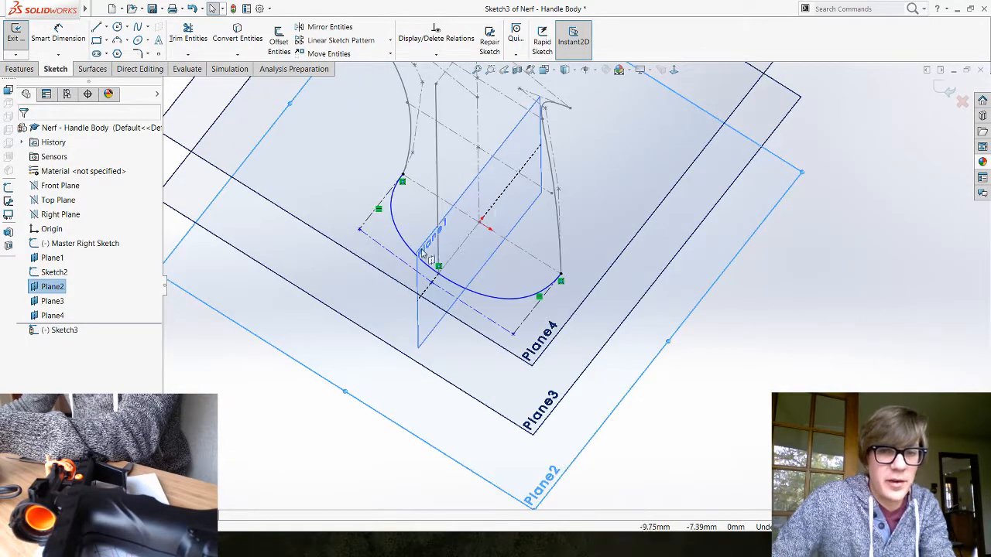
pyautogui.moveTo(424, 254)
pyautogui.mouseDown(button='middle')
pyautogui.moveTo(392, 281)
pyautogui.moveTo(395, 293)
pyautogui.mouseUp(button='middle')
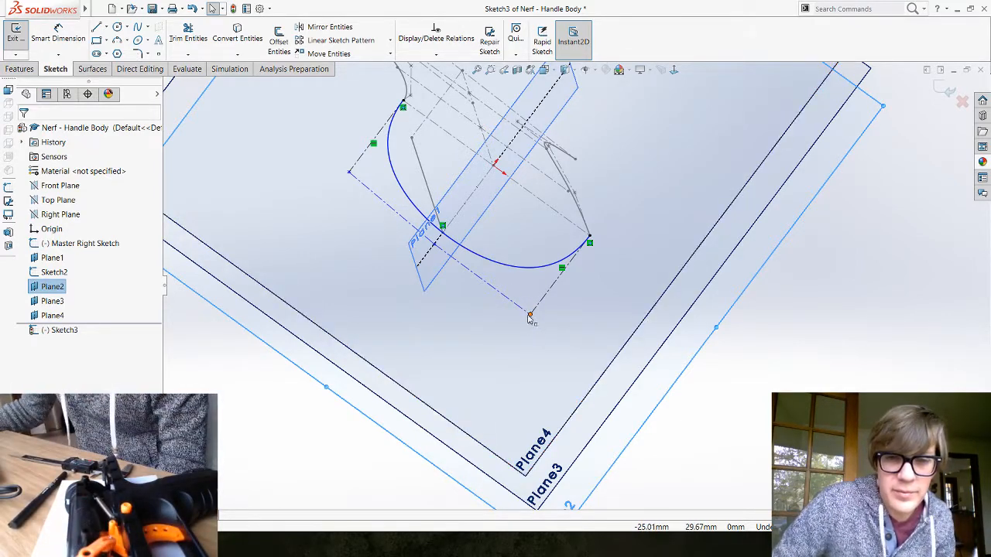
pyautogui.moveTo(530, 314); pyautogui.dragTo(517, 338)
pyautogui.moveTo(354, 166); pyautogui.dragTo(324, 190)
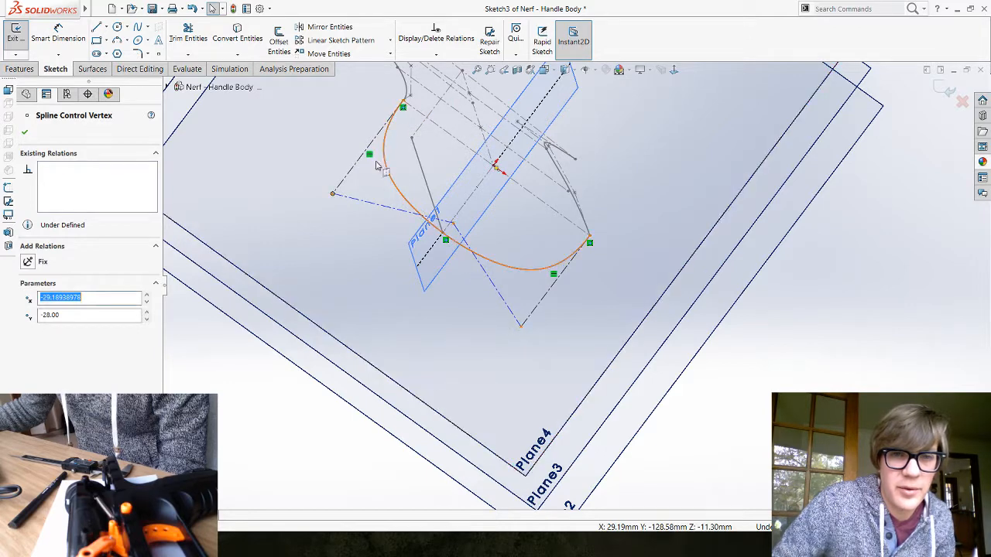
pyautogui.click(820, 419)
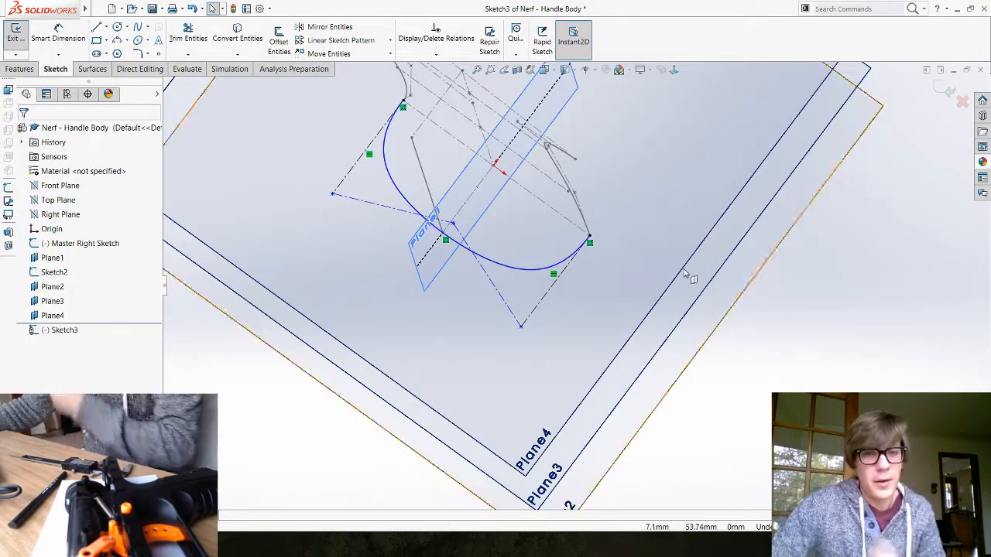
# Step: Exit the cross-section sketch and check the lower curve's shape against the handle profiles and side guide line
pyautogui.scroll(3, 660, 252)
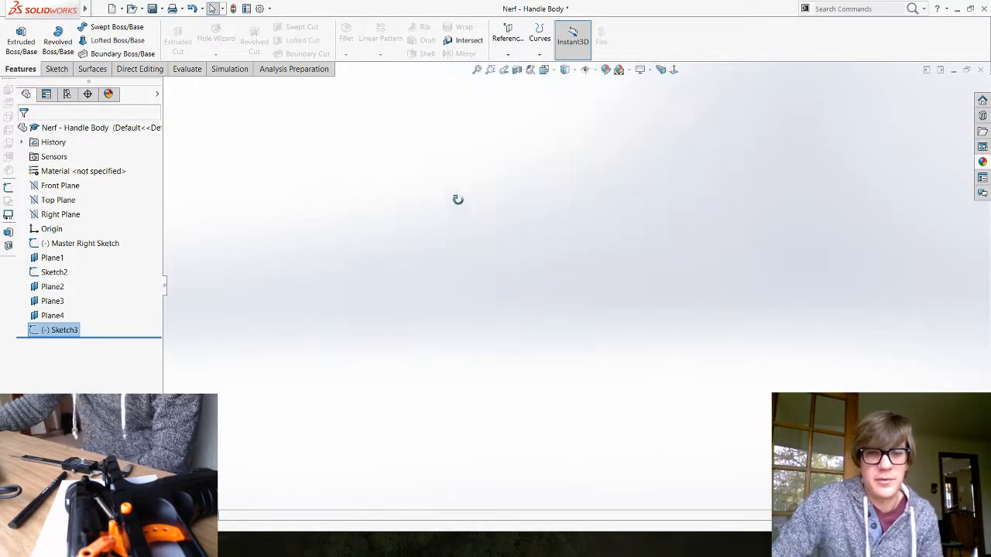
pyautogui.scroll(-1, 555, 220)
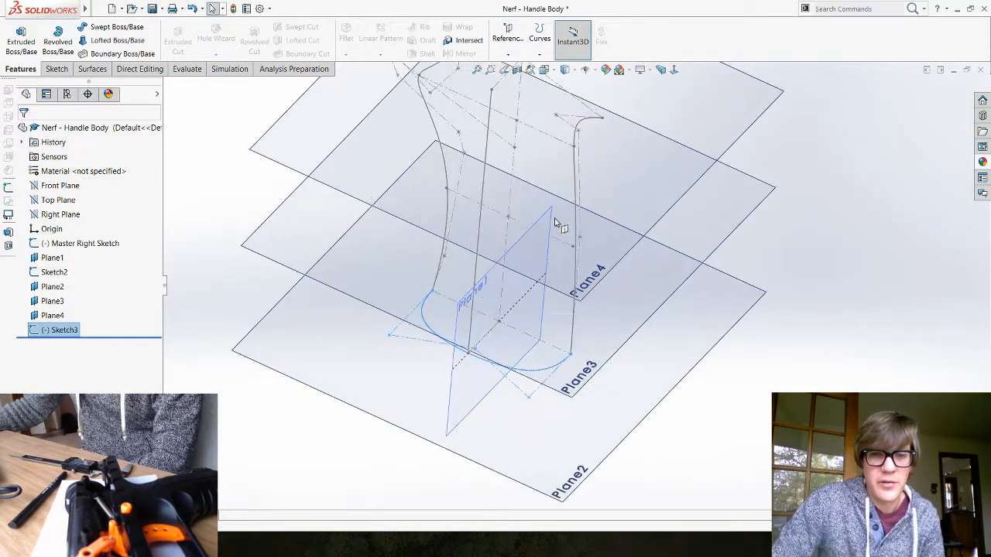
pyautogui.click(311, 435)
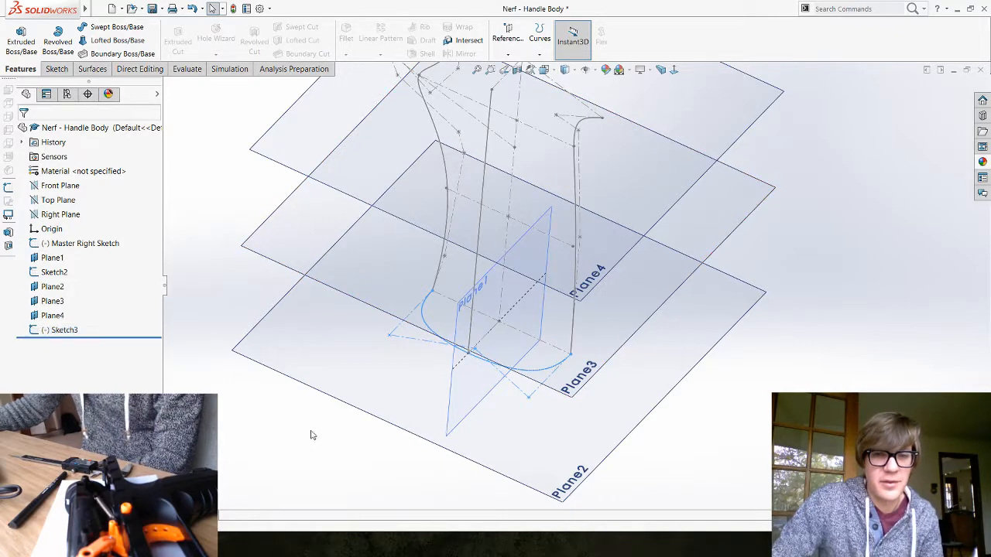
pyautogui.moveTo(600, 267)
pyautogui.mouseDown(button='middle')
pyautogui.moveTo(571, 264)
pyautogui.moveTo(573, 251)
pyautogui.moveTo(586, 275)
pyautogui.mouseUp(button='middle')
pyautogui.moveTo(495, 267)
pyautogui.mouseDown(button='middle')
pyautogui.moveTo(498, 255)
pyautogui.moveTo(573, 288)
pyautogui.mouseUp(button='middle')
pyautogui.moveTo(508, 261); pyautogui.dragTo(403, 264, button='middle')
pyautogui.scroll(2, 578, 221)
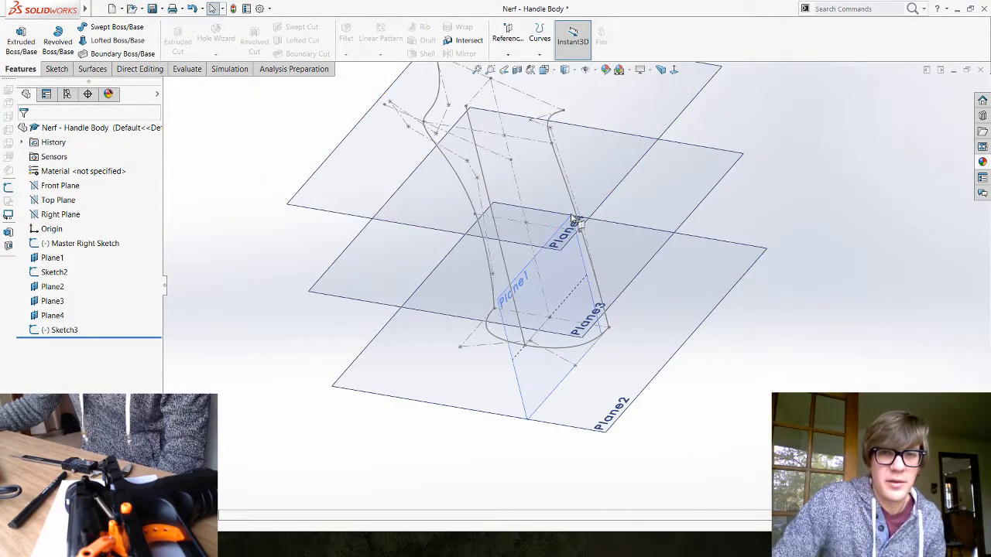
pyautogui.scroll(-1, 568, 164)
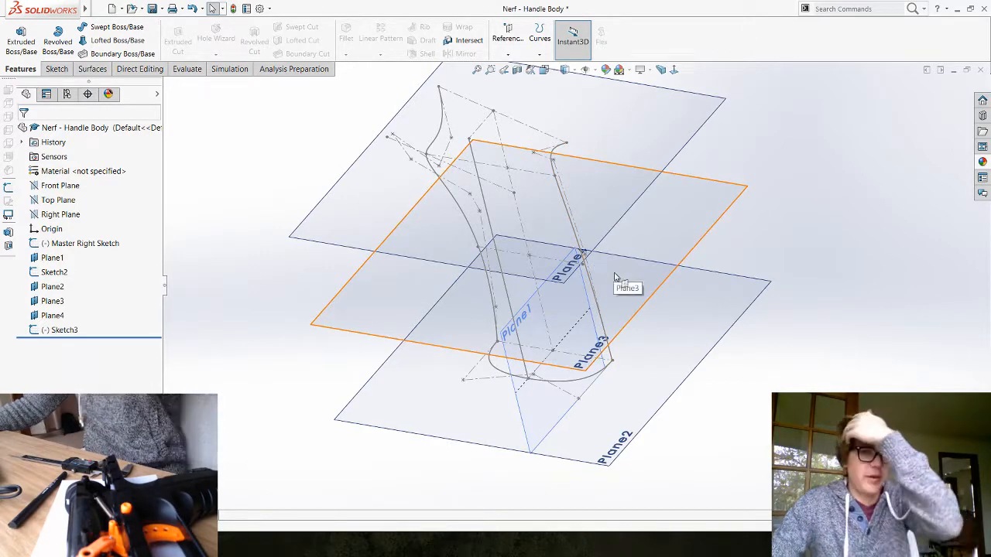
# Step: Start a sketch on Plane3 and draw a five-vertex Style Spline from one handle profile around to just past the opposite profile
pyautogui.click(684, 229)
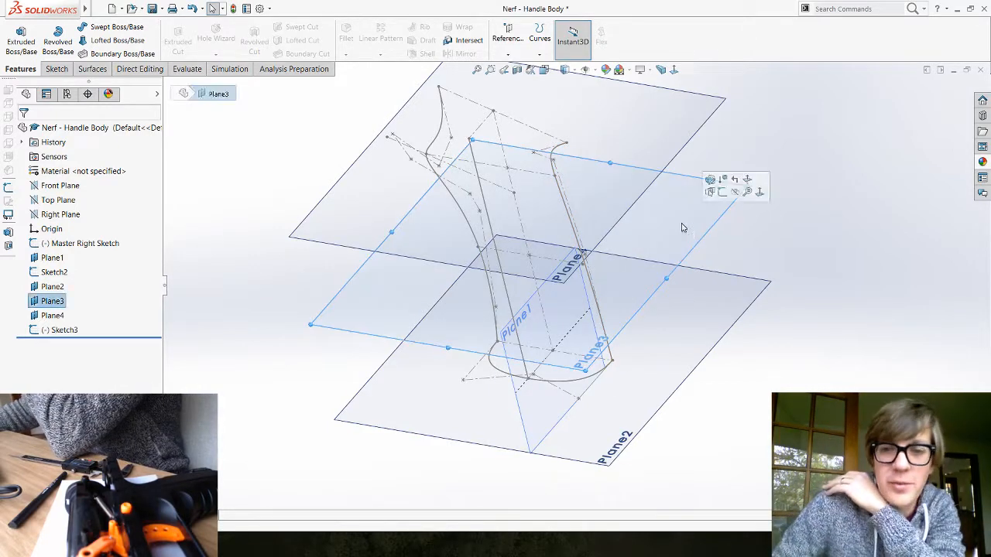
pyautogui.click(723, 193)
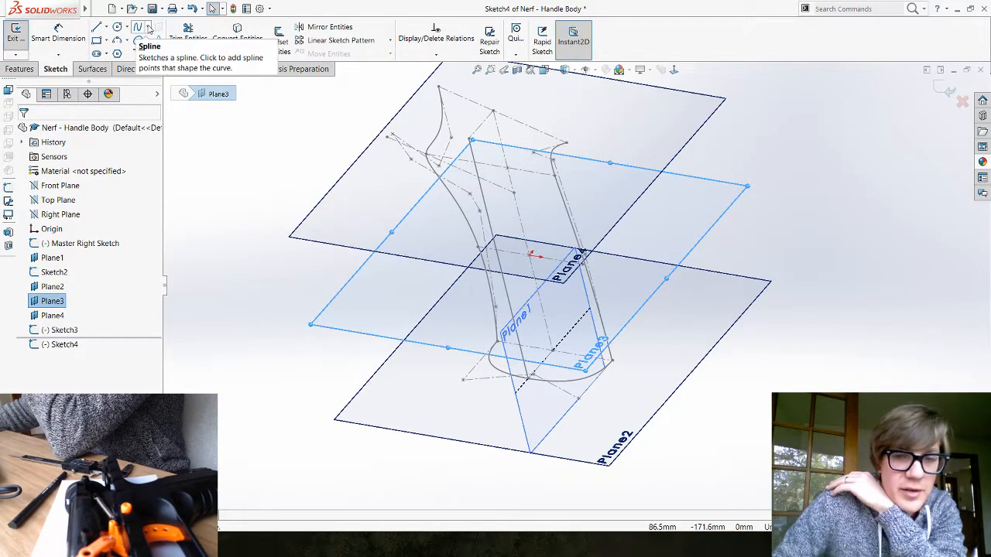
pyautogui.click(150, 28)
pyautogui.click(147, 53)
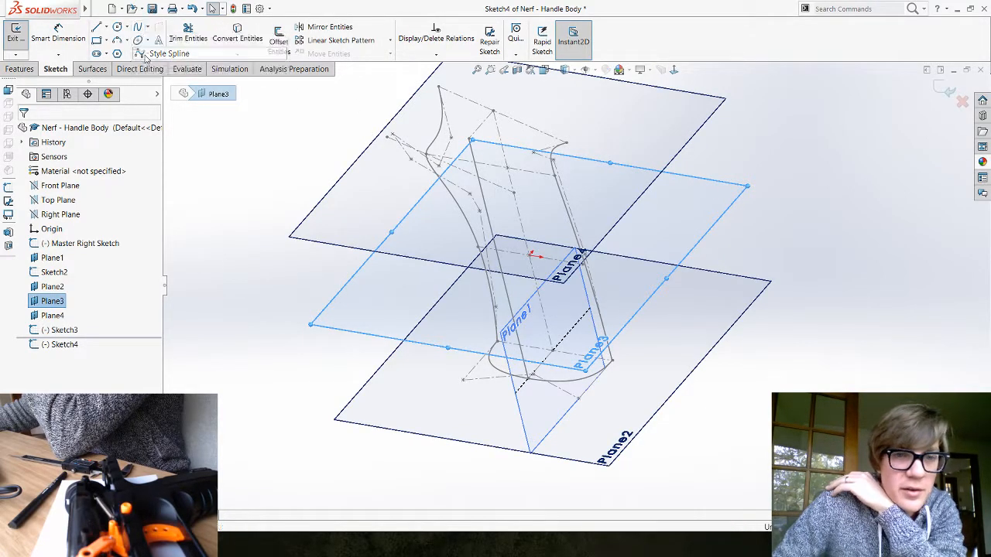
pyautogui.click(478, 248)
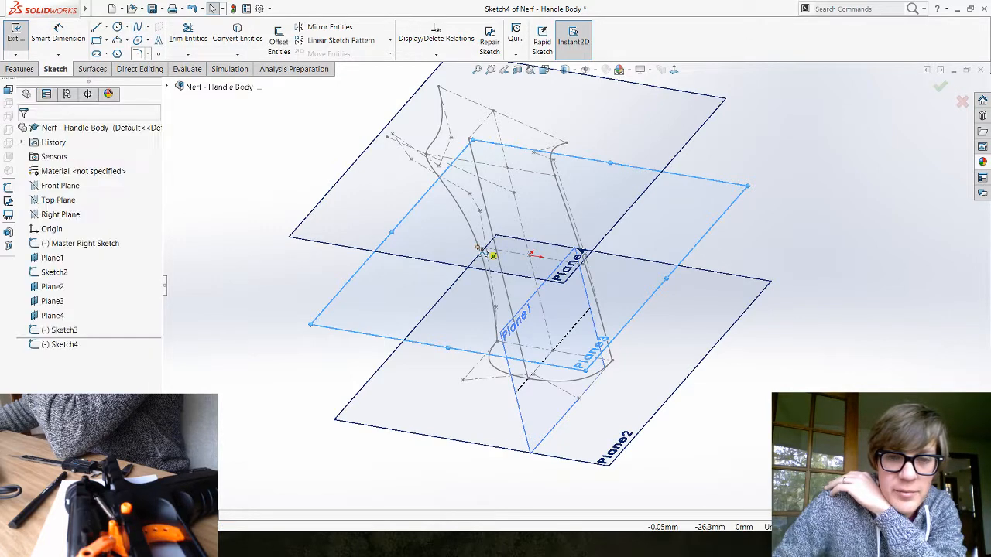
pyautogui.click(450, 276)
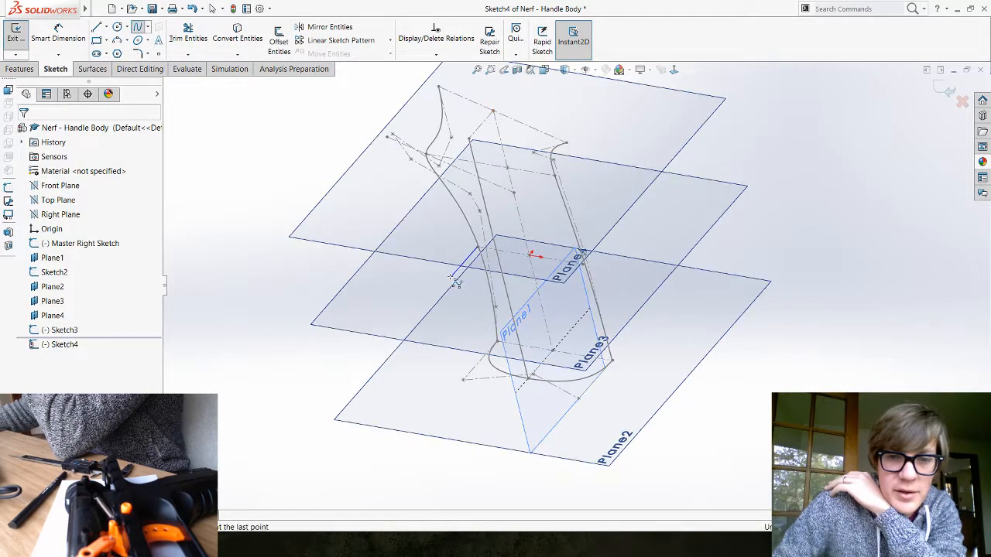
pyautogui.click(510, 314)
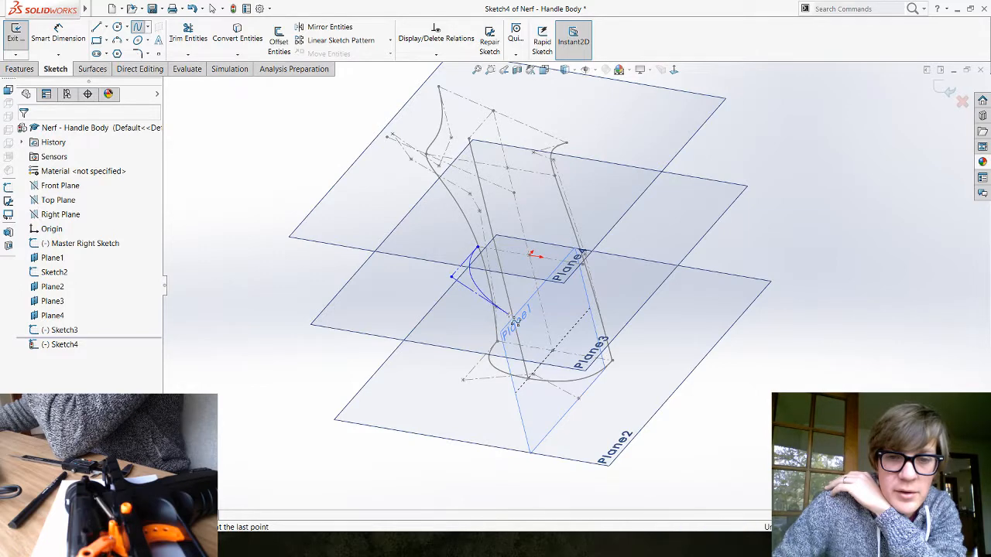
pyautogui.click(580, 288)
pyautogui.scroll(-5, 586, 265)
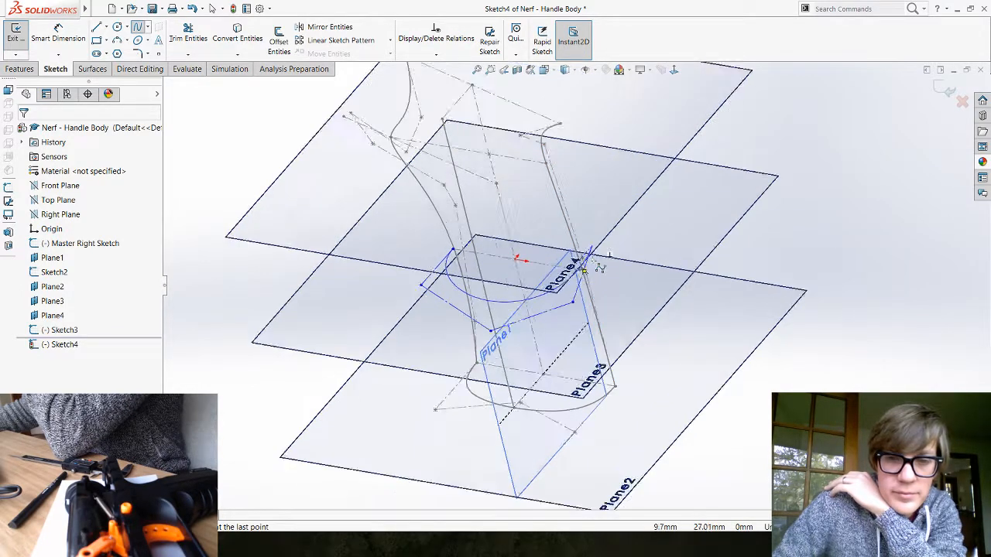
pyautogui.scroll(-1, 595, 314)
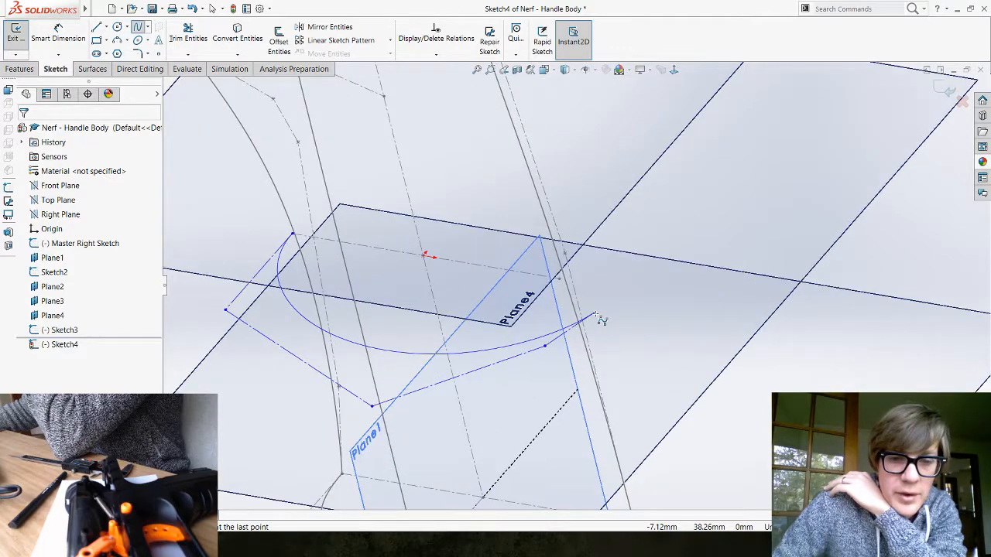
pyautogui.scroll(2, 596, 314)
pyautogui.scroll(-1, 590, 326)
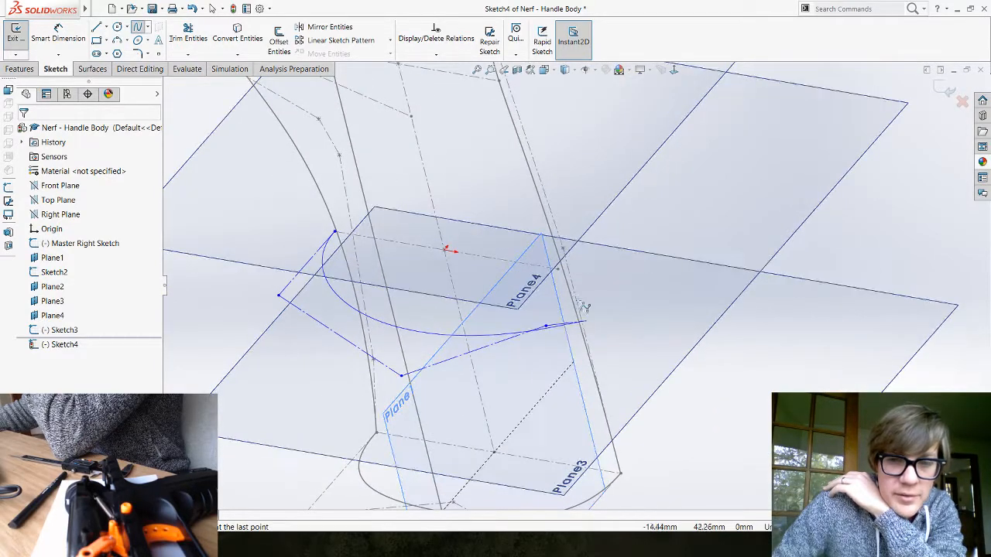
pyautogui.scroll(-2, 589, 318)
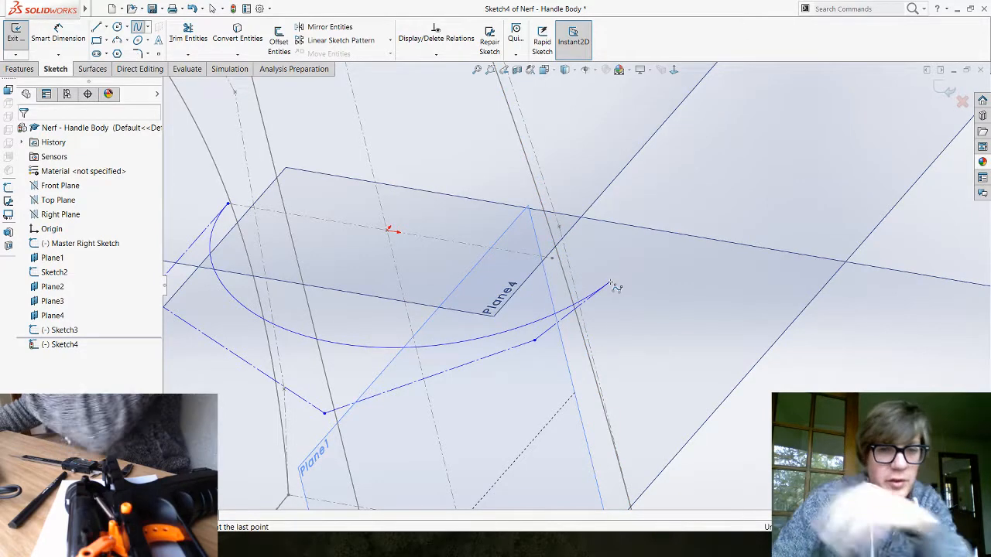
pyautogui.press('Escape')
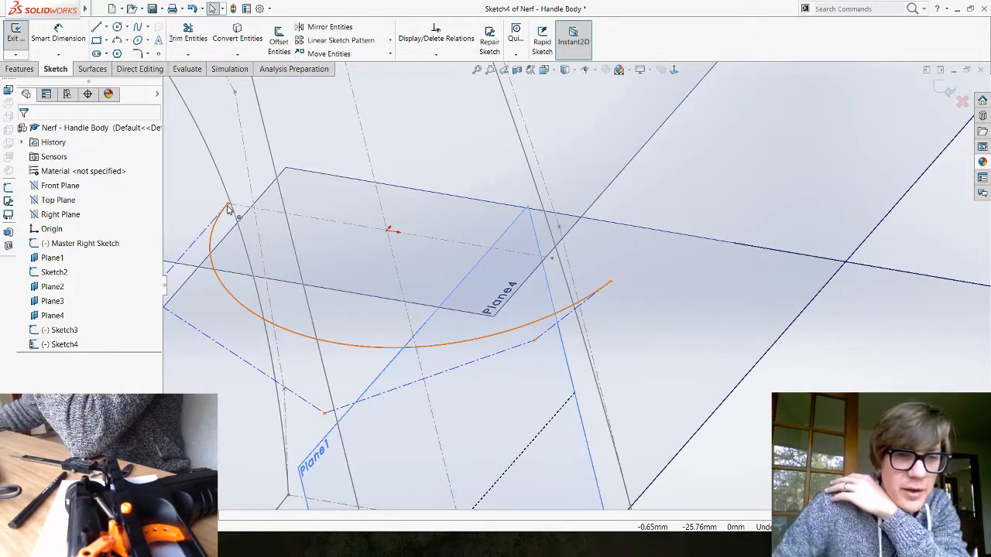
# Step: Pull the spline's first endpoint off the cross line's end and pierce it to the Style Spline2 profile of the Master Right Sketch
pyautogui.click(227, 205)
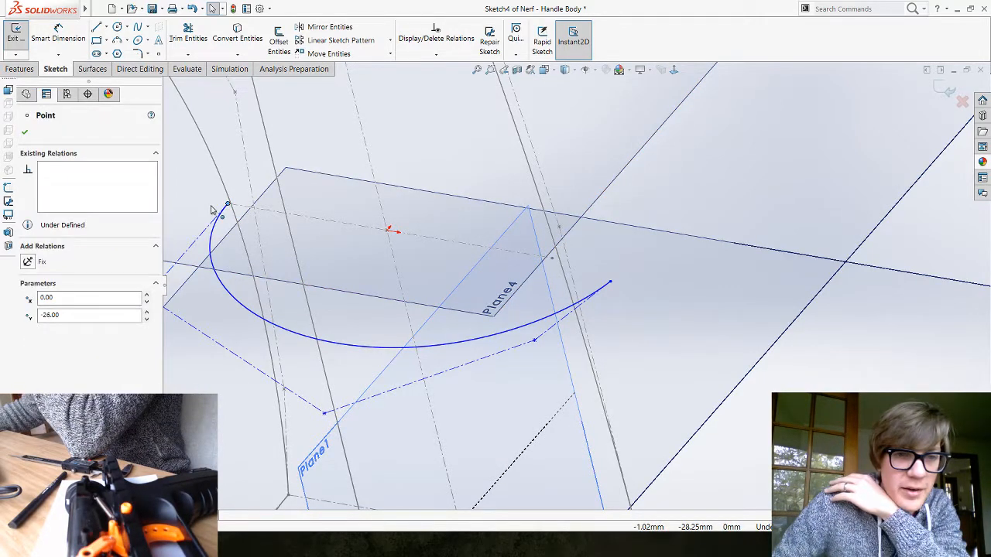
pyautogui.moveTo(212, 206); pyautogui.dragTo(210, 209)
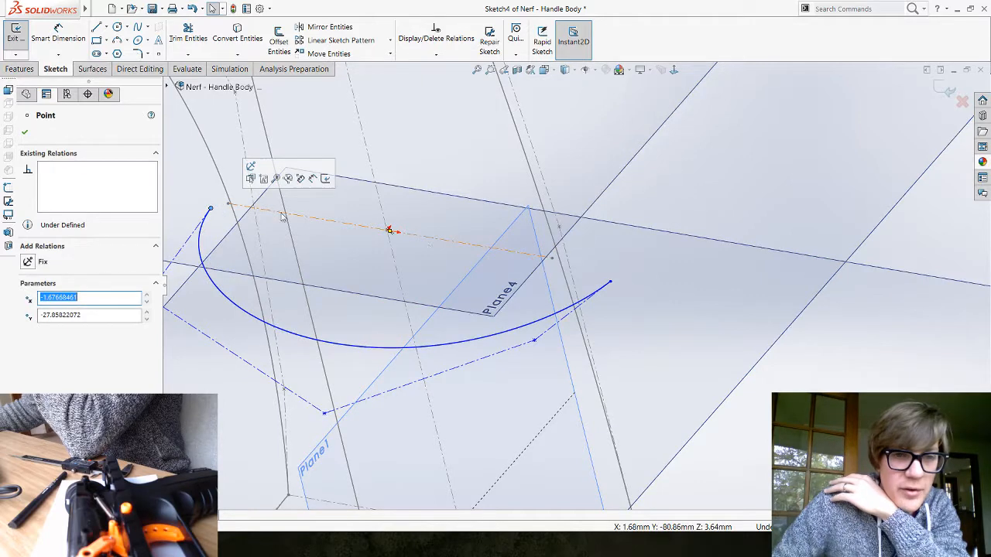
pyautogui.click(712, 193)
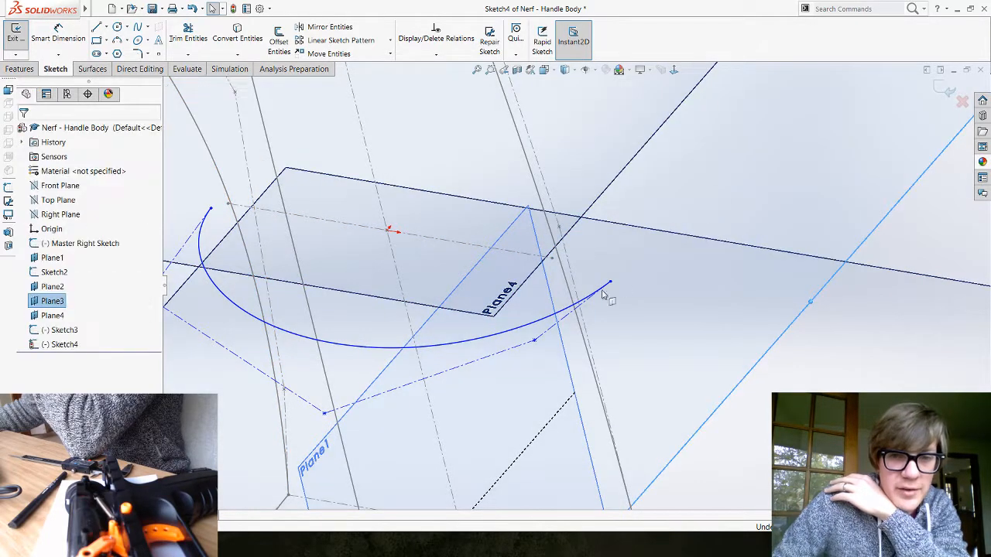
pyautogui.click(211, 211)
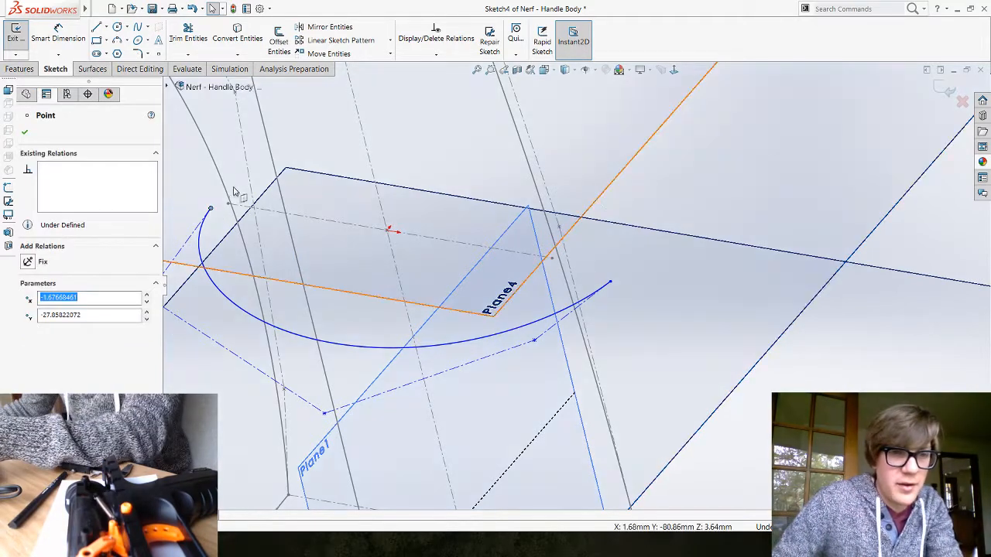
pyautogui.keyDown('ctrl'); pyautogui.click(224, 190); pyautogui.keyUp('ctrl')
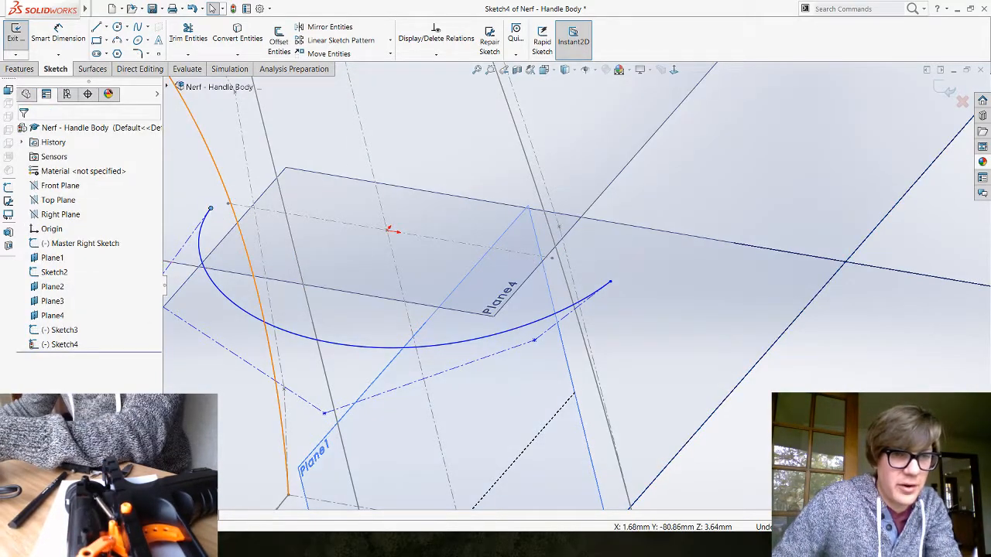
pyautogui.keyDown('ctrl'); pyautogui.click(228, 190); pyautogui.keyUp('ctrl')
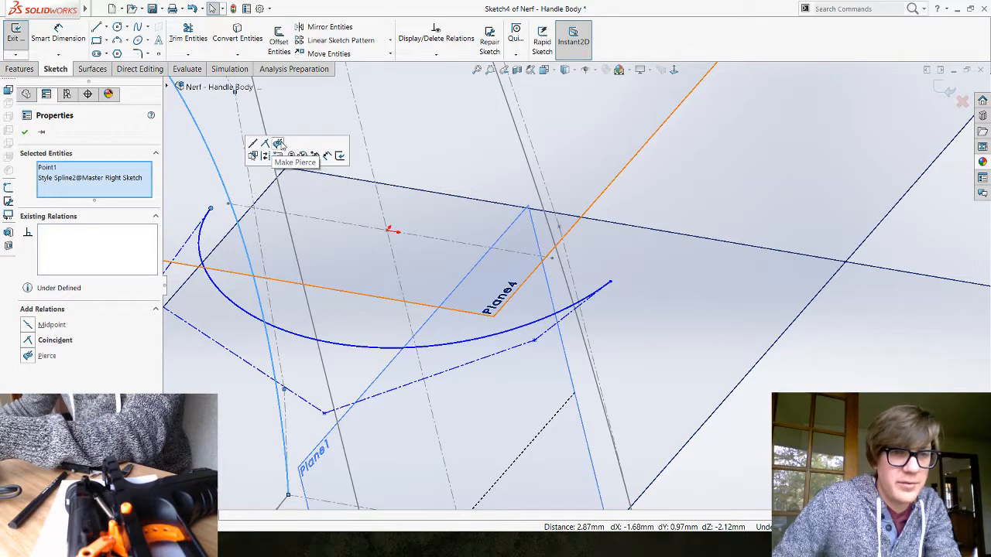
pyautogui.click(278, 144)
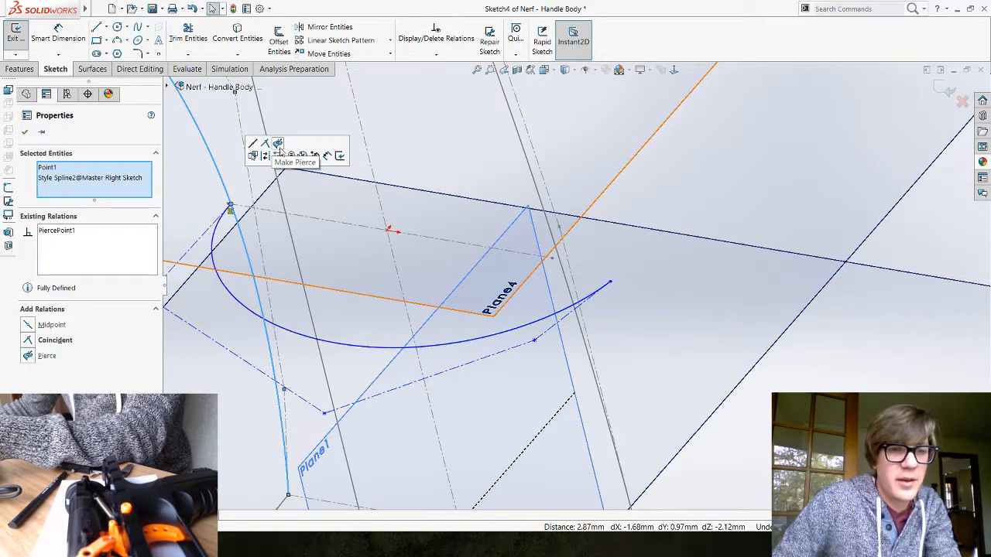
pyautogui.click(921, 262)
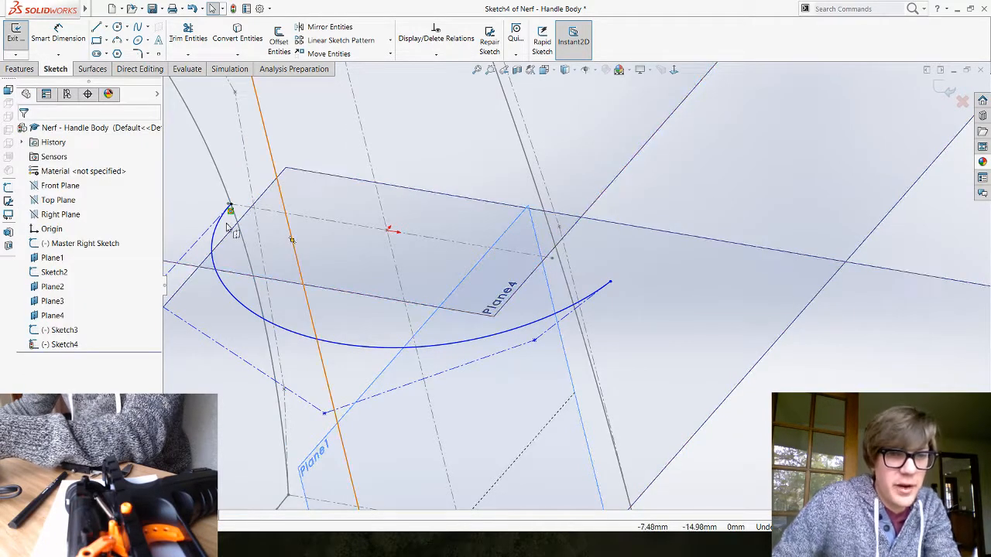
# Step: Add a Pierce relation between the spline's other endpoint and the Style Spline1 profile of the Master Right Sketch
pyautogui.click(610, 284)
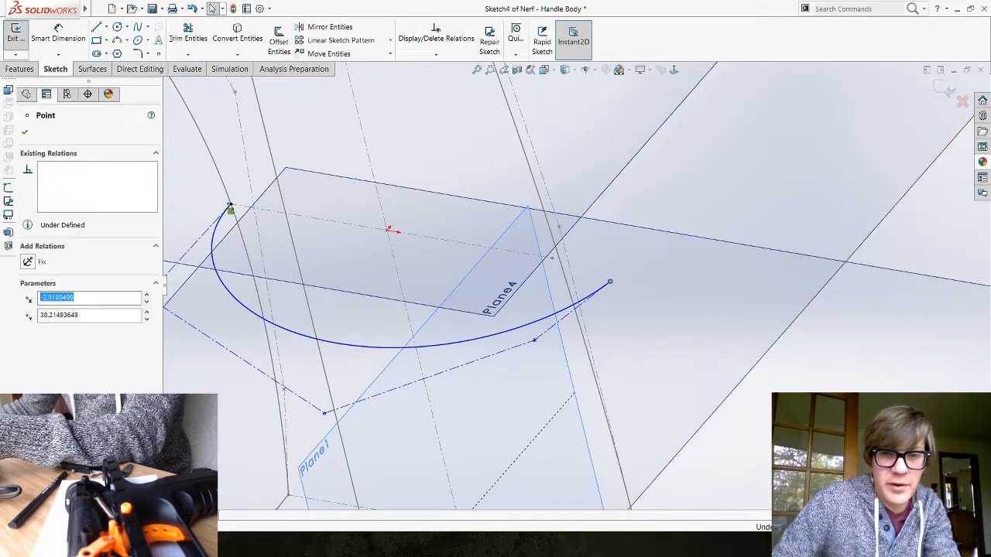
pyautogui.keyDown('ctrl'); pyautogui.click(552, 234); pyautogui.keyUp('ctrl')
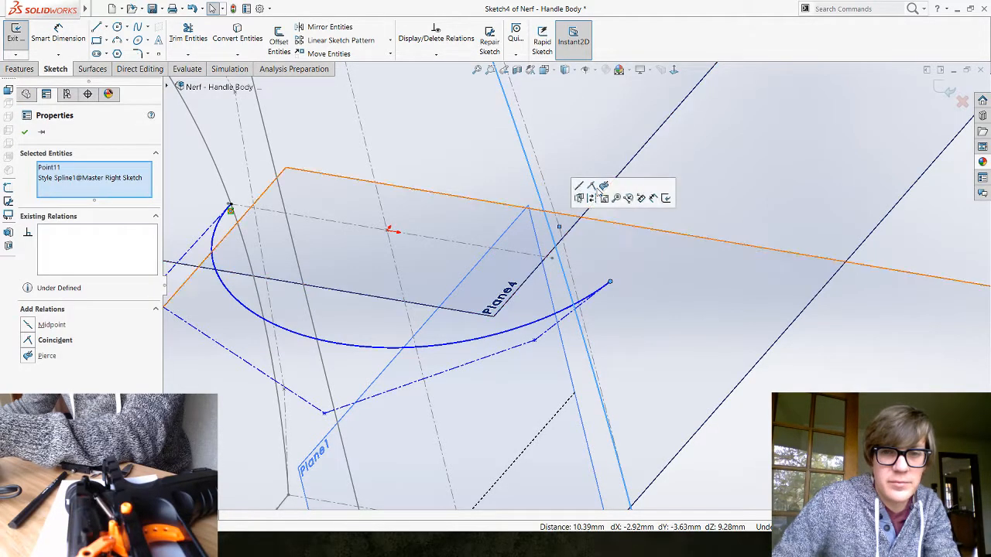
pyautogui.click(604, 187)
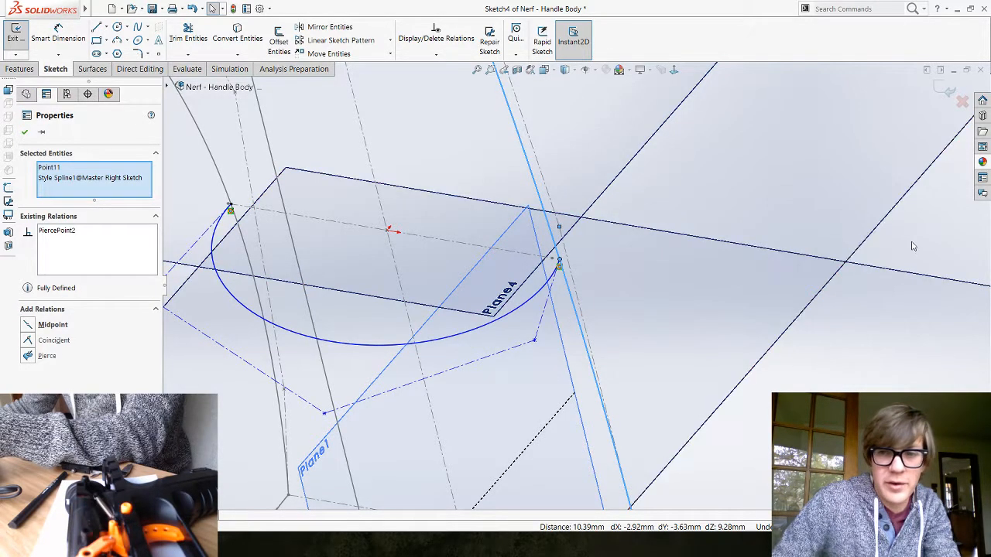
pyautogui.click(636, 340)
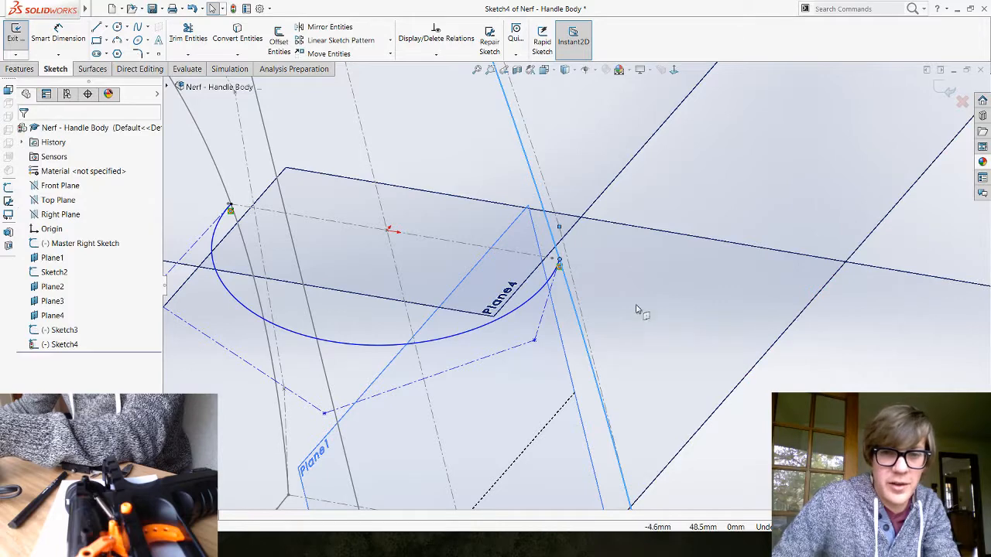
# Step: Make the first and last legs of the Plane3 spline's control polygon horizontal
pyautogui.click(543, 324)
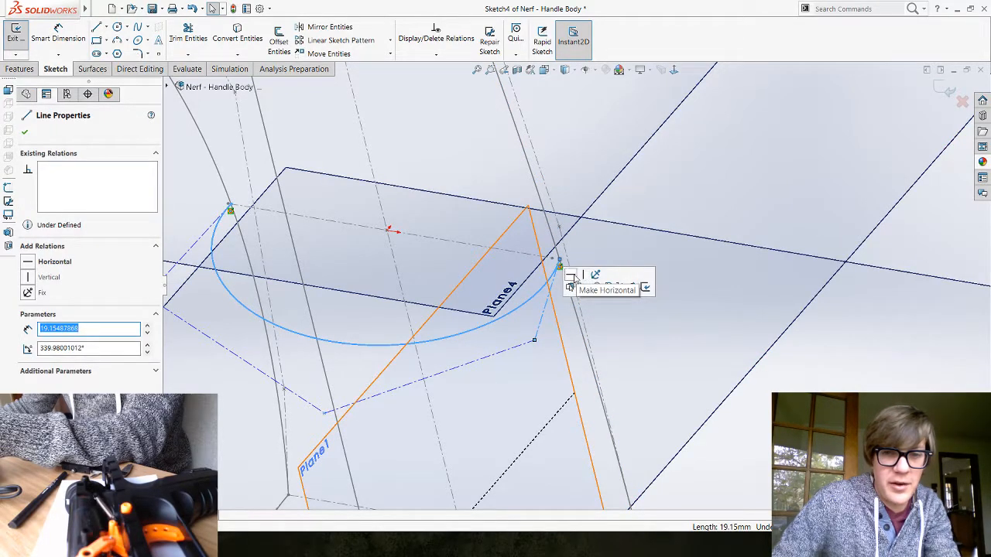
pyautogui.click(571, 278)
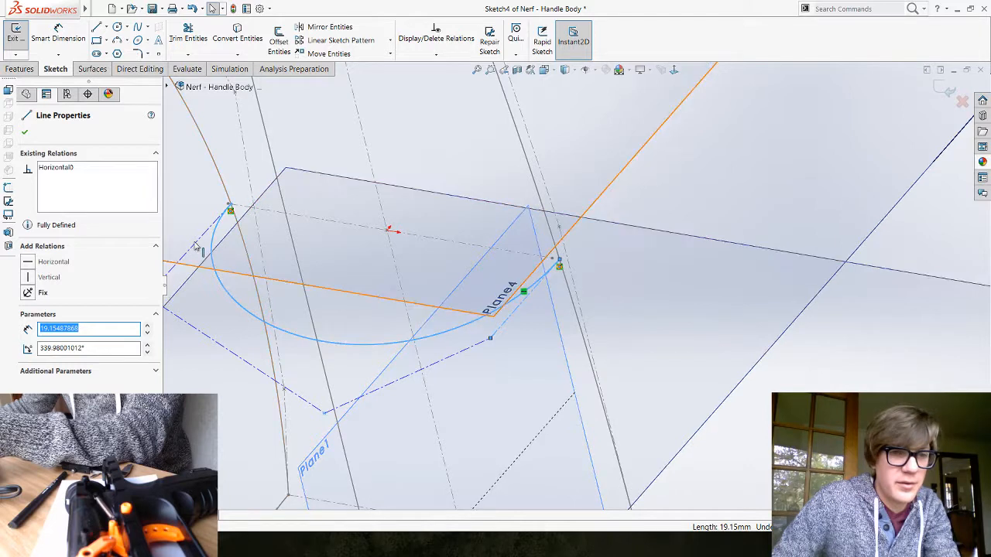
pyautogui.click(195, 248)
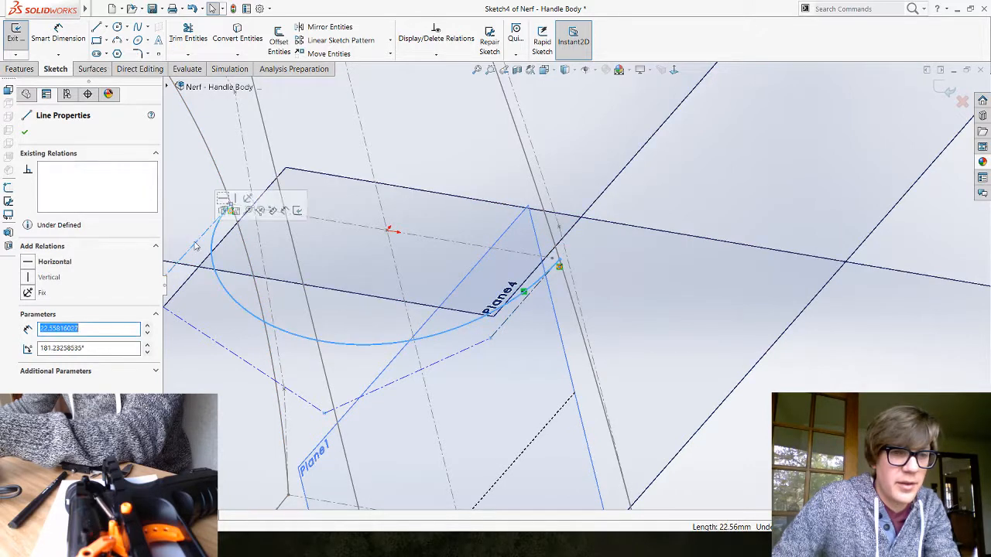
pyautogui.click(225, 199)
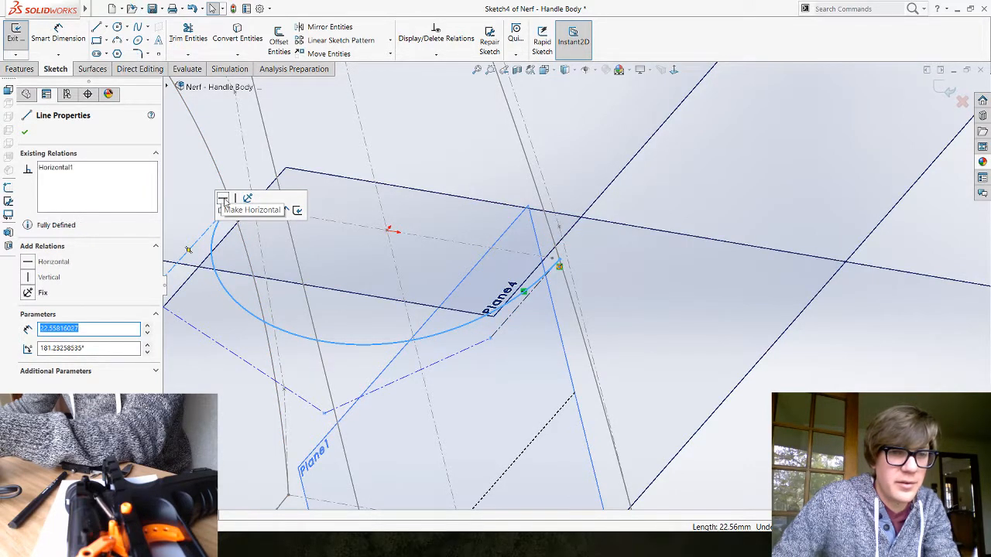
# Step: Try to add a relation between the style spline on the active sketch and the slanted side guide line of Sketch2
pyautogui.click(724, 286)
pyautogui.moveTo(724, 287); pyautogui.dragTo(554, 331, button='middle')
pyautogui.moveTo(454, 334); pyautogui.dragTo(406, 318, button='middle')
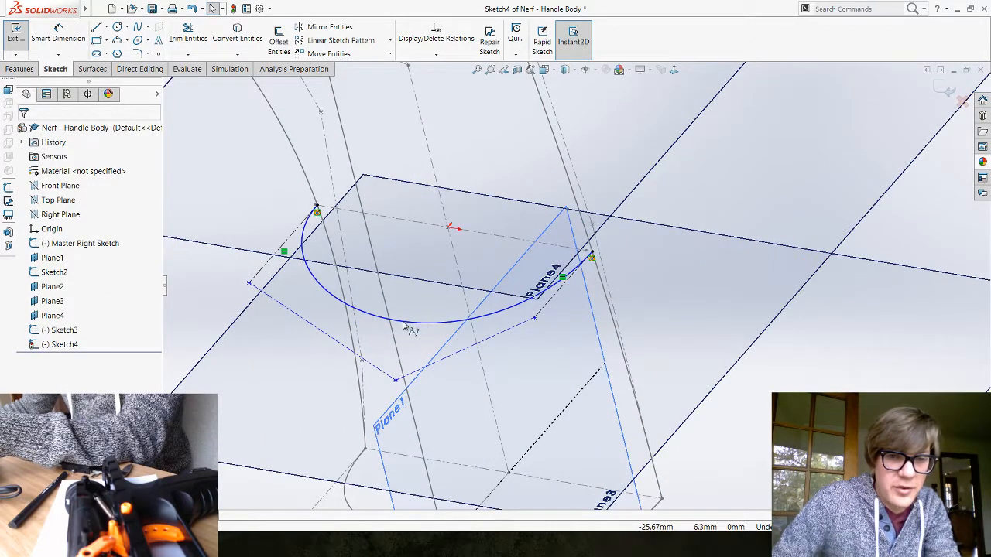
pyautogui.click(402, 326)
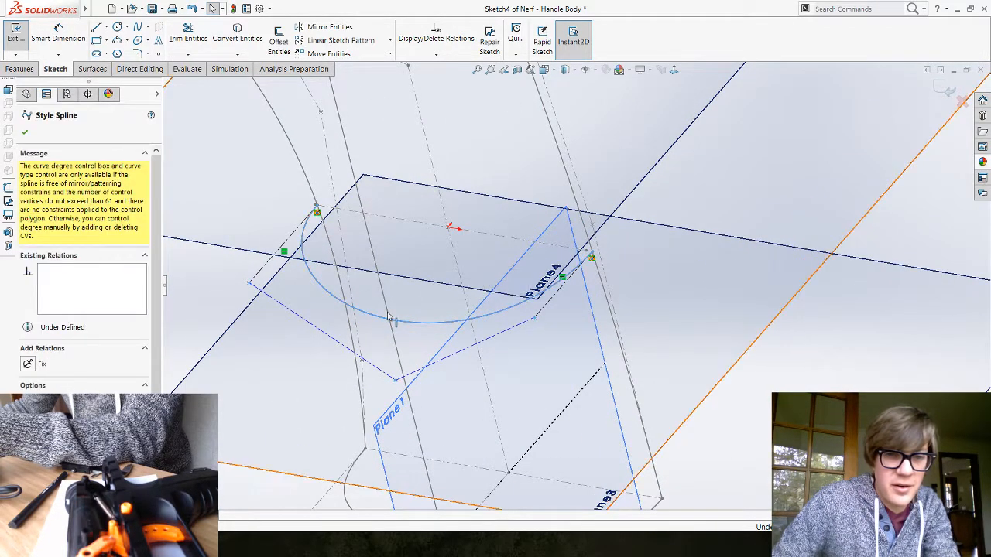
pyautogui.press('Escape')
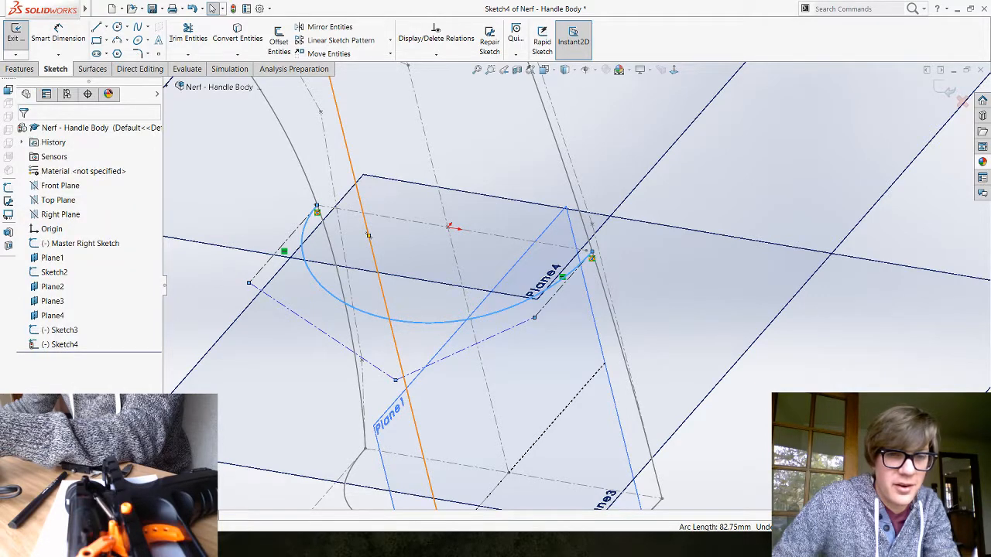
pyautogui.keyDown('ctrl'); pyautogui.click(369, 234); pyautogui.keyUp('ctrl')
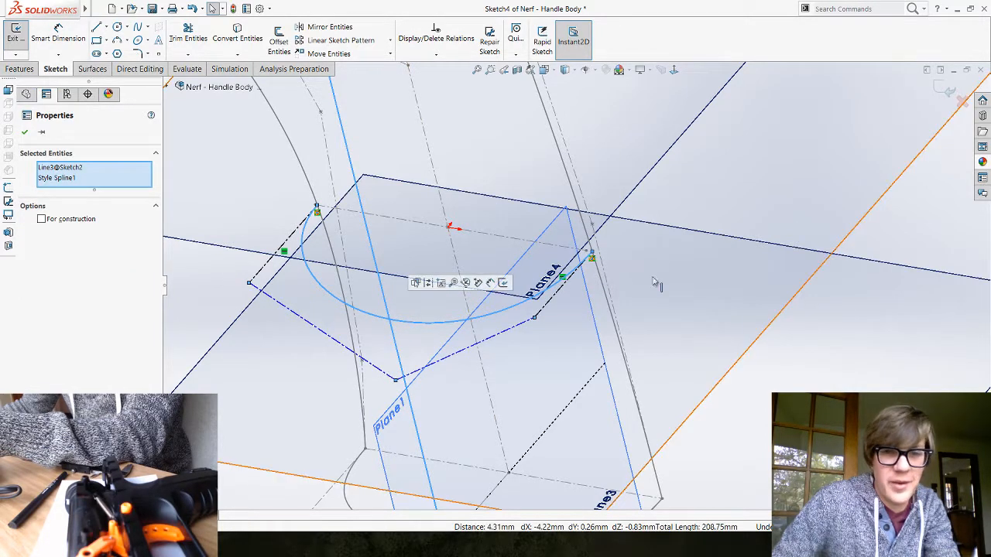
pyautogui.click(942, 219)
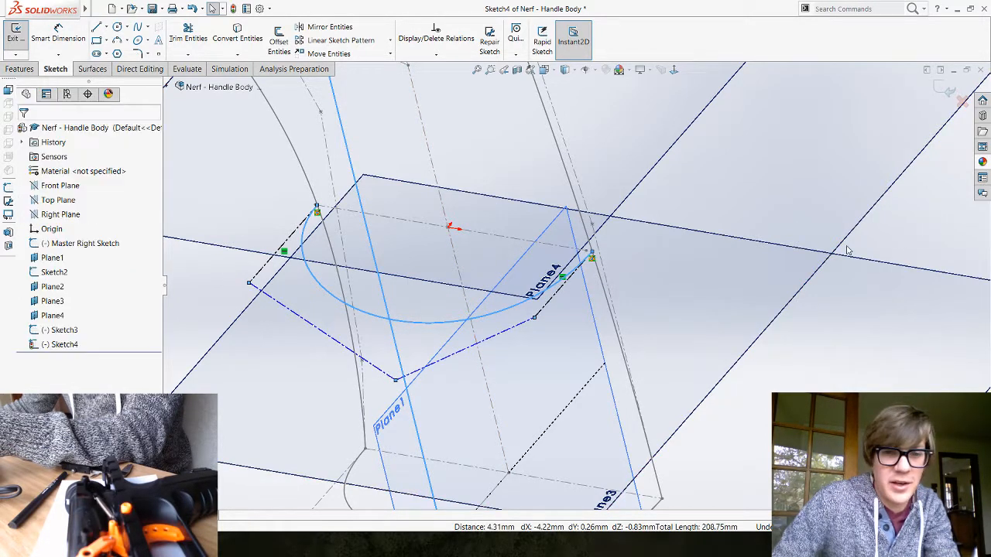
pyautogui.click(397, 318)
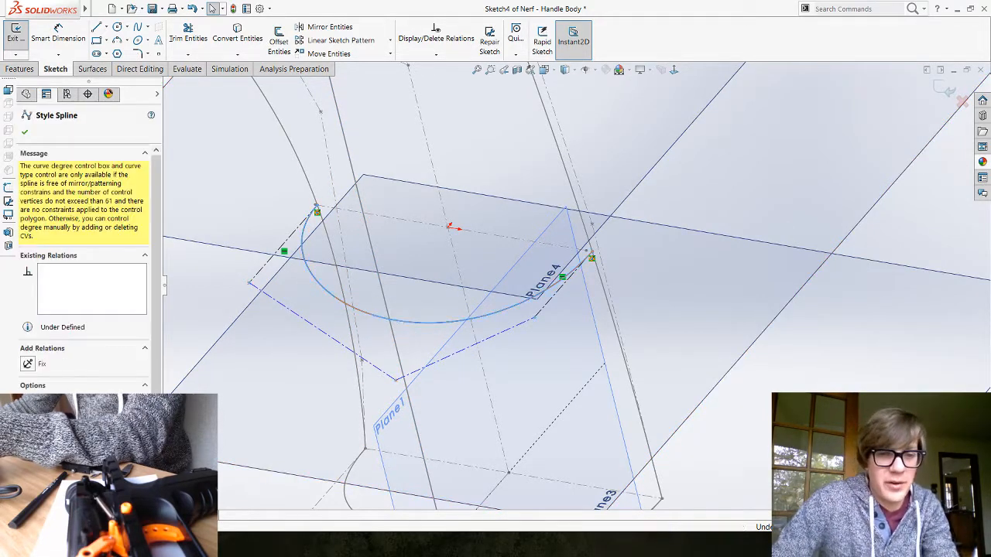
pyautogui.keyDown('ctrl'); pyautogui.click(386, 298); pyautogui.keyUp('ctrl')
pyautogui.keyDown('ctrl'); pyautogui.click(368, 235); pyautogui.keyUp('ctrl')
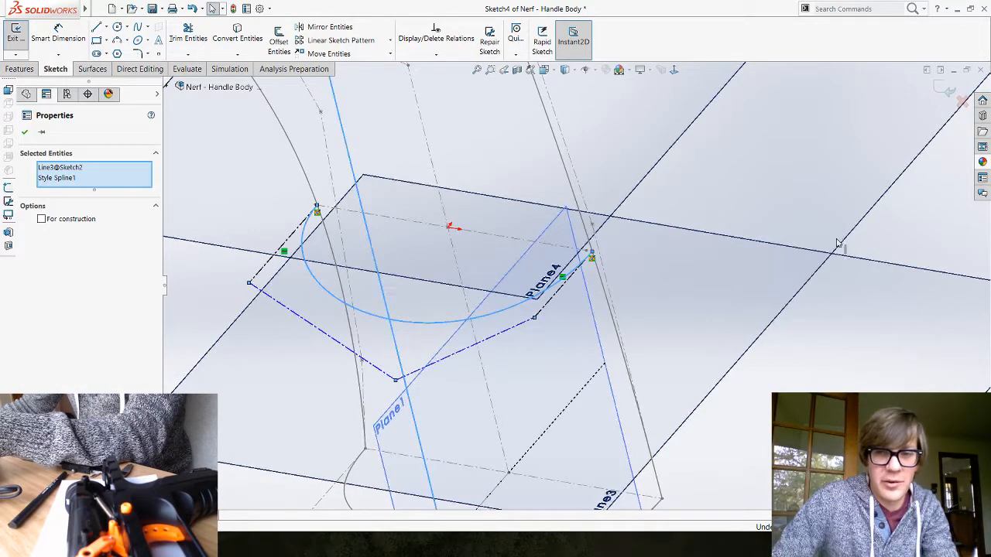
pyautogui.click(900, 238)
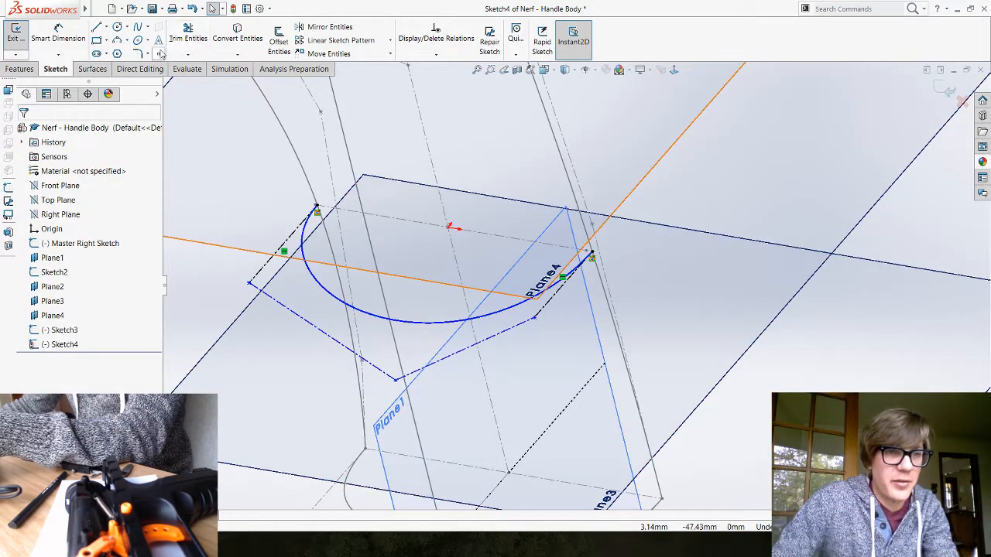
# Step: Place a sketch point on the style spline, close to where the Sketch2 guide line crosses it
pyautogui.click(159, 54)
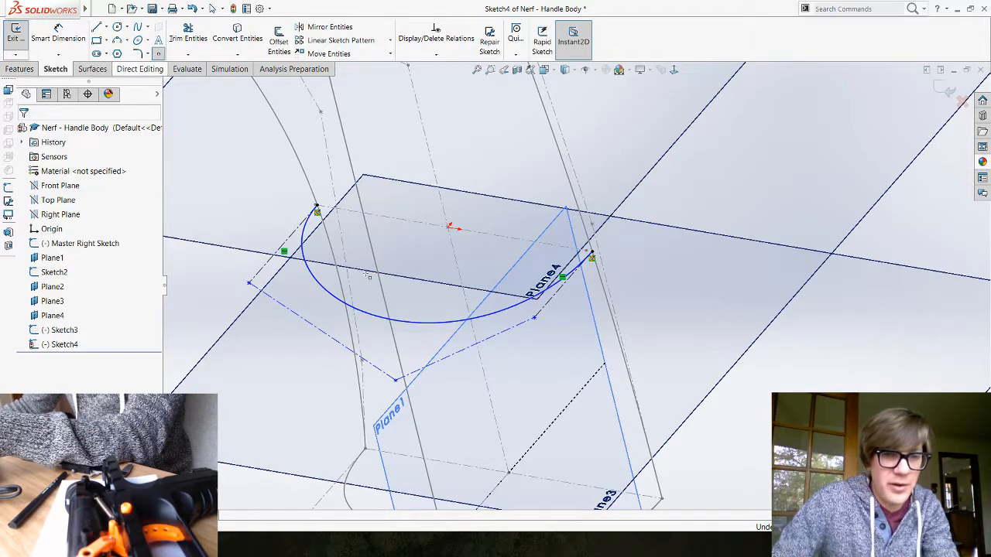
pyautogui.click(385, 318)
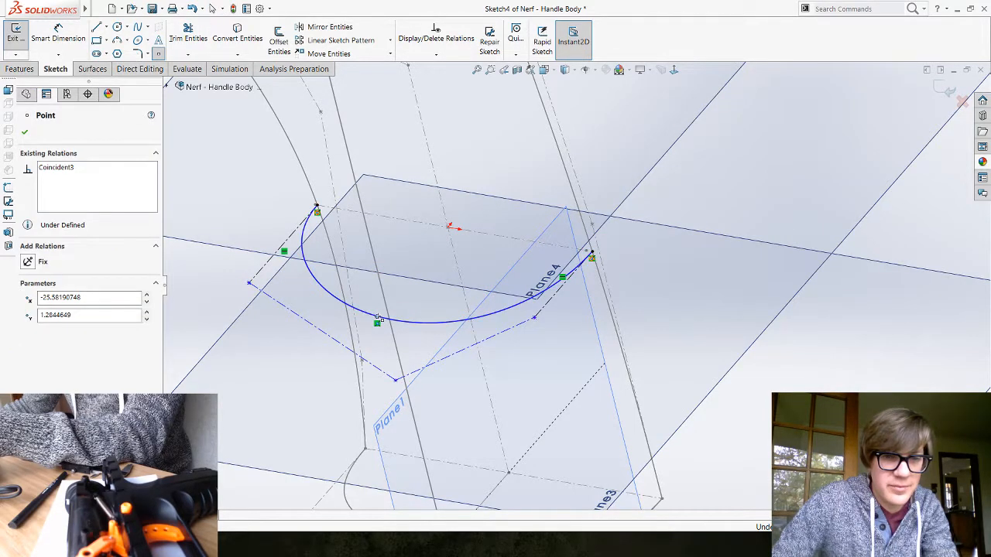
pyautogui.press('Escape')
pyautogui.press('Escape')
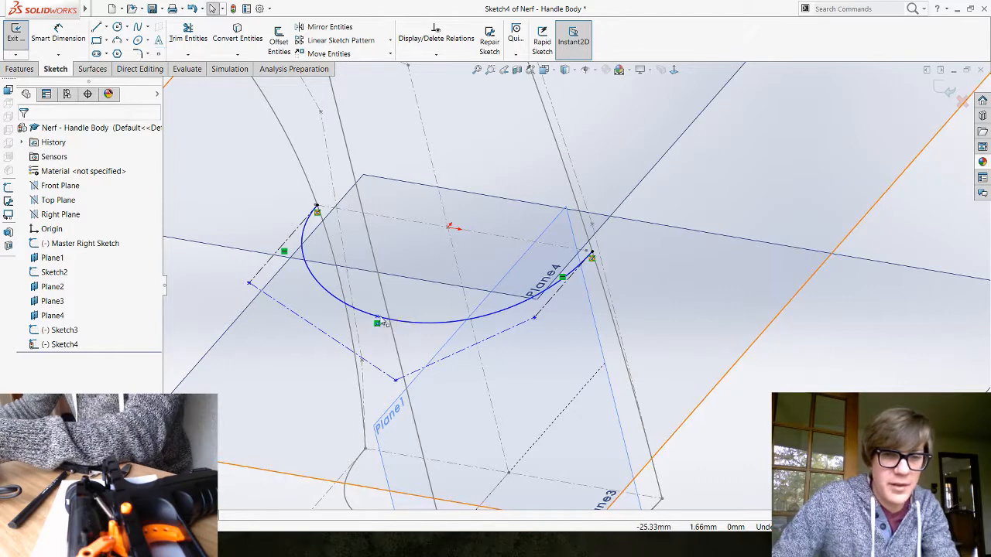
# Step: Add a Pierce relation between the new sketch point and the Sketch2 guide line
pyautogui.click(397, 313)
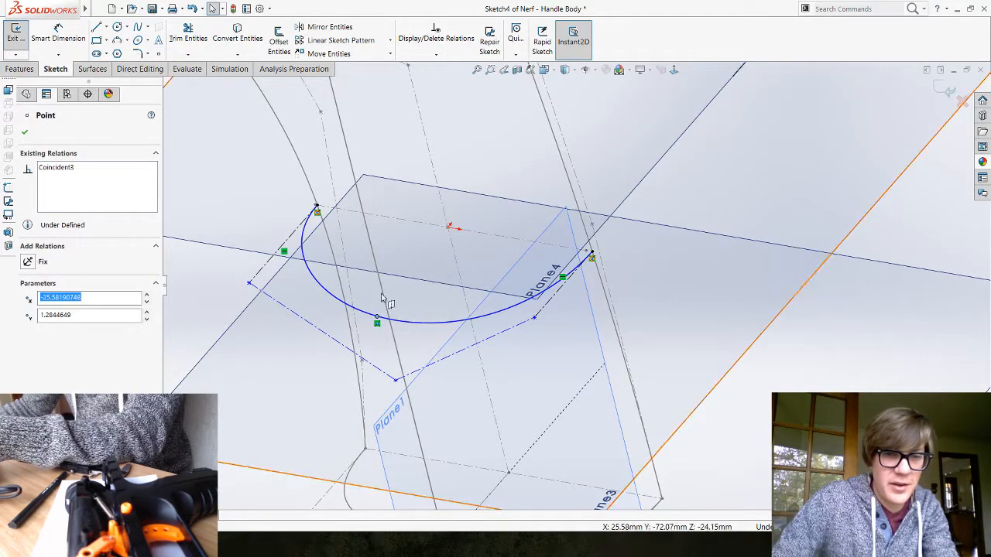
pyautogui.press('Escape')
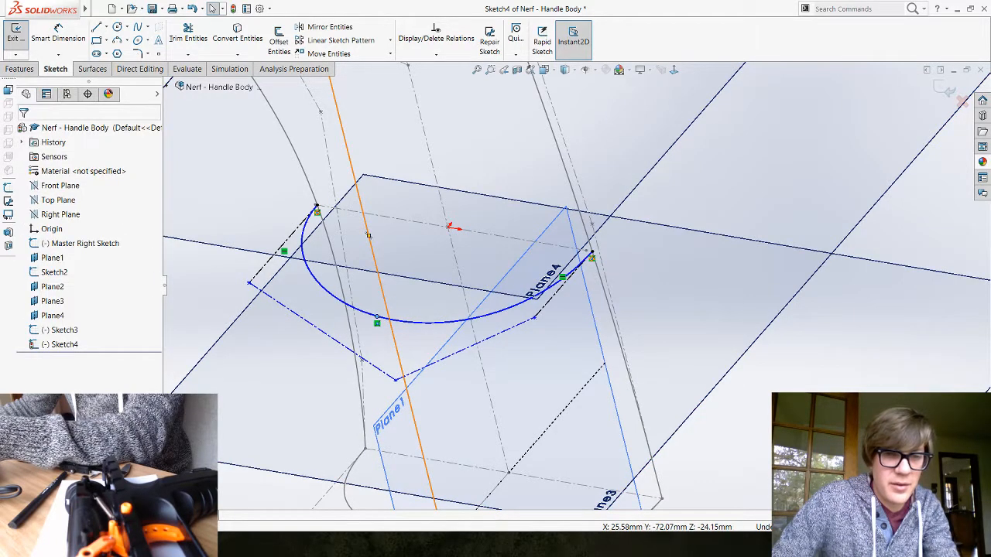
pyautogui.keyDown('ctrl'); pyautogui.click(368, 235); pyautogui.keyUp('ctrl')
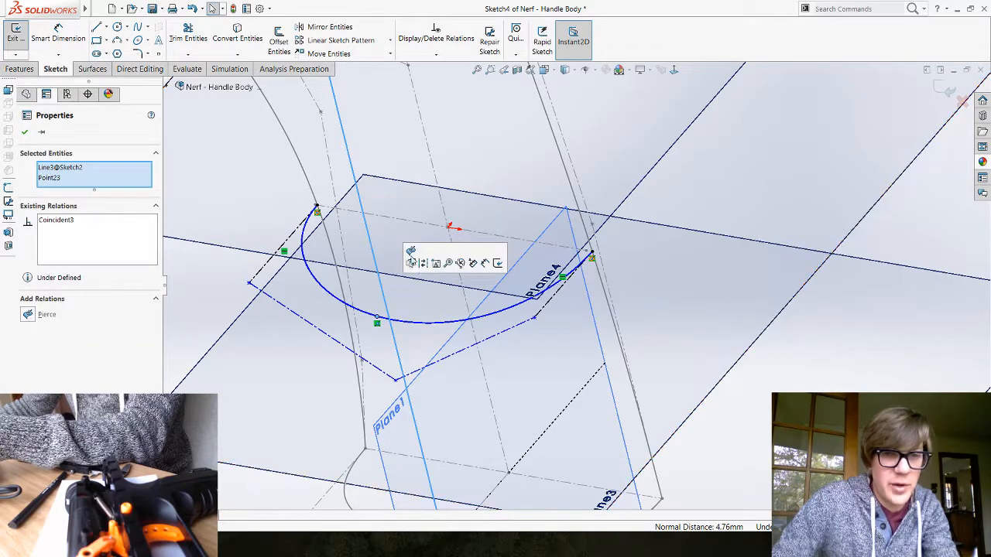
pyautogui.click(411, 251)
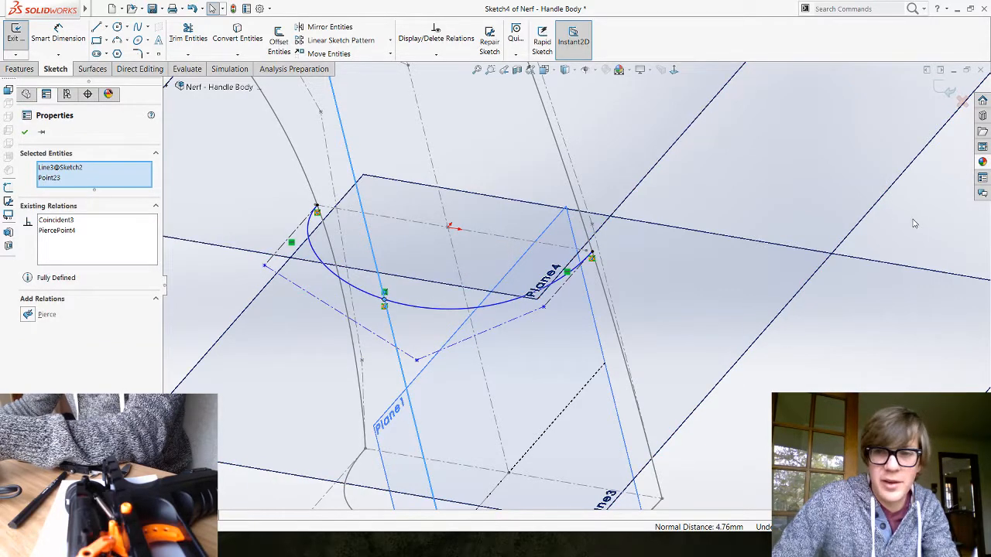
pyautogui.click(628, 326)
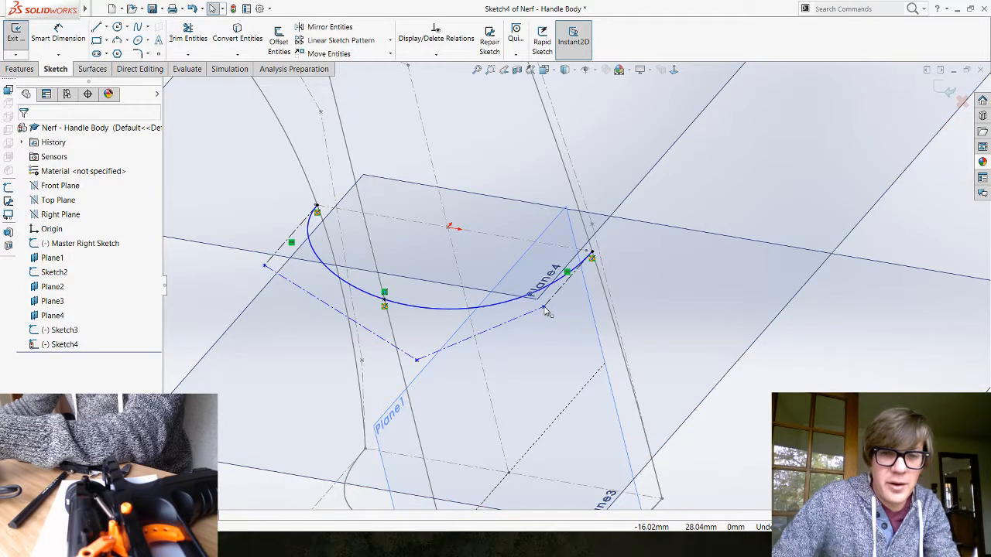
# Step: Reshape the style spline by repositioning its free control vertices, pulling the middle one to the inner side of the curve
pyautogui.moveTo(416, 359); pyautogui.dragTo(490, 385)
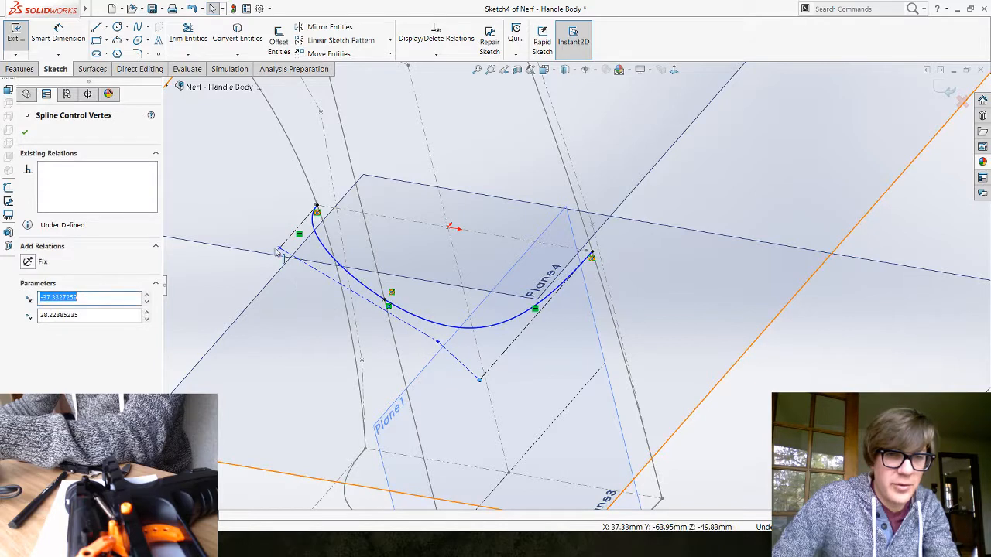
pyautogui.moveTo(277, 250); pyautogui.dragTo(232, 322)
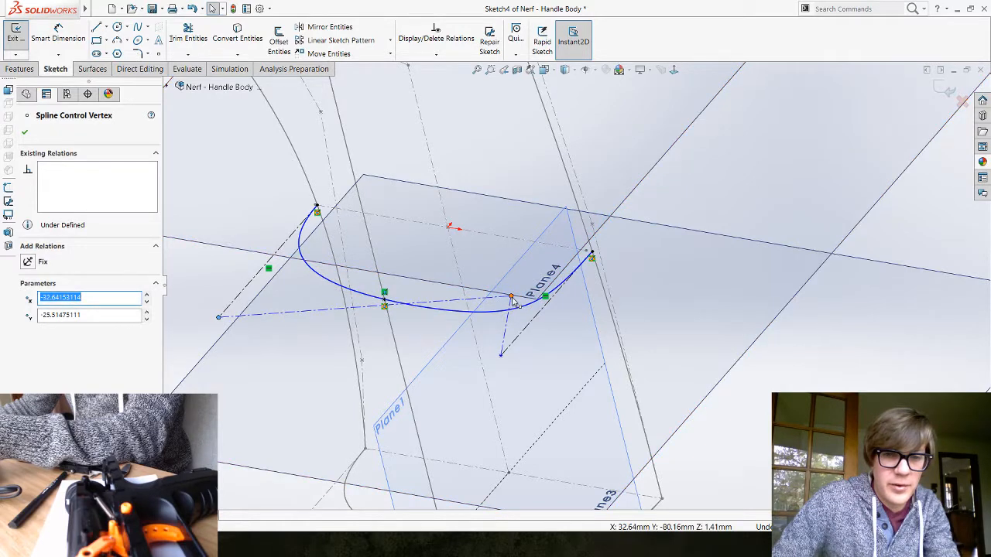
pyautogui.moveTo(512, 301); pyautogui.dragTo(396, 286)
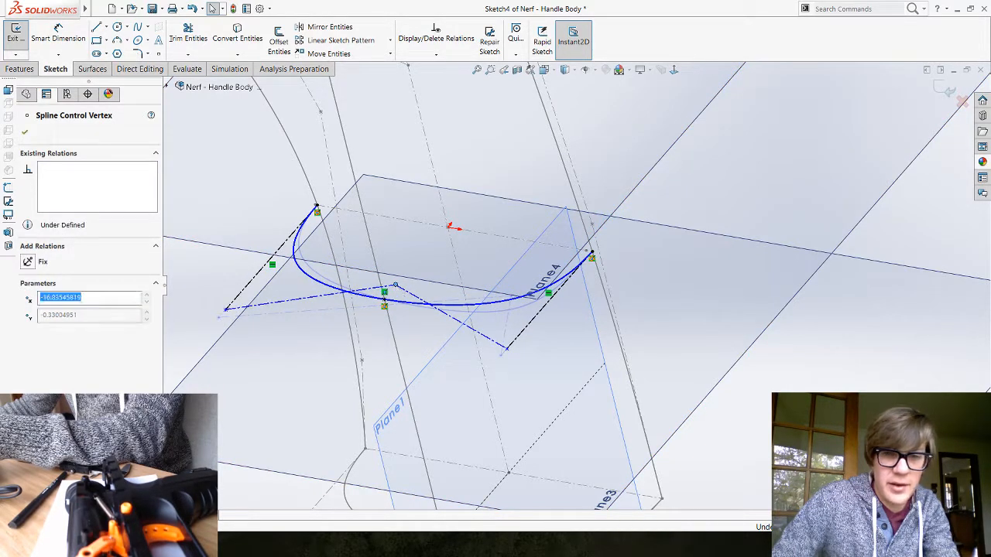
pyautogui.click(637, 299)
# Step: Move the spline's control vertex near Plane1 outward to about X -34.9, Y 28.2 mm, then exit the sketch and save the part
pyautogui.scroll(1, 636, 299)
pyautogui.scroll(1, 636, 299)
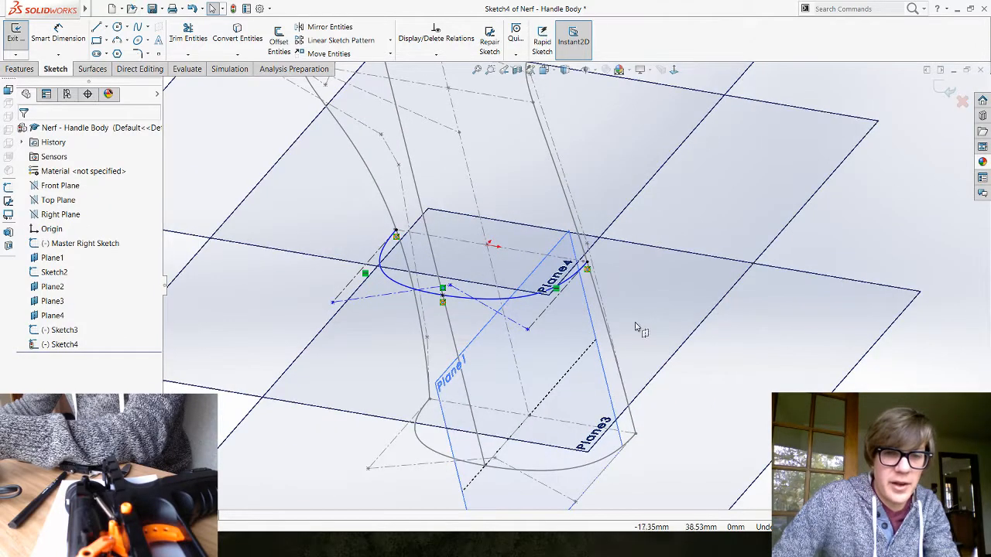
pyautogui.moveTo(636, 325); pyautogui.dragTo(637, 373, button='middle')
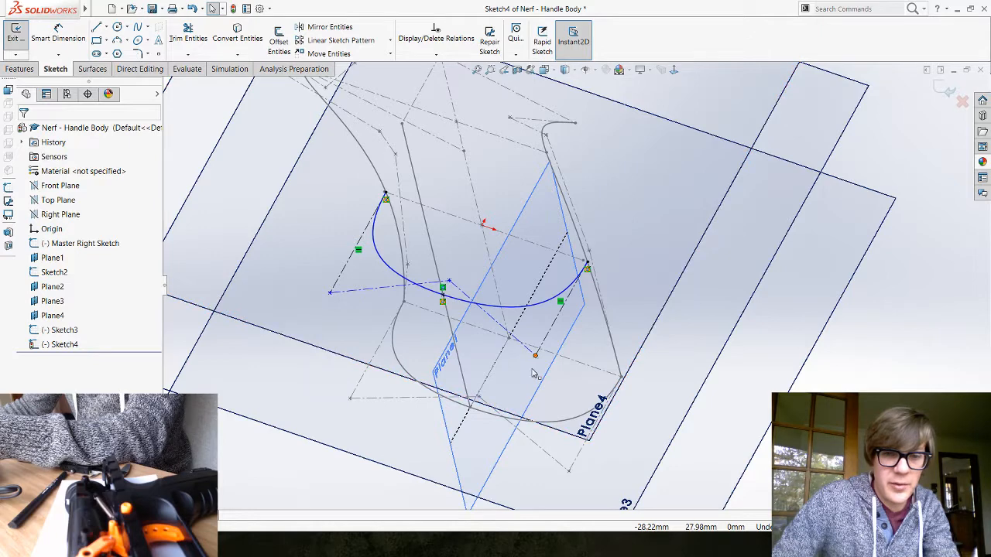
pyautogui.moveTo(535, 356); pyautogui.dragTo(523, 377)
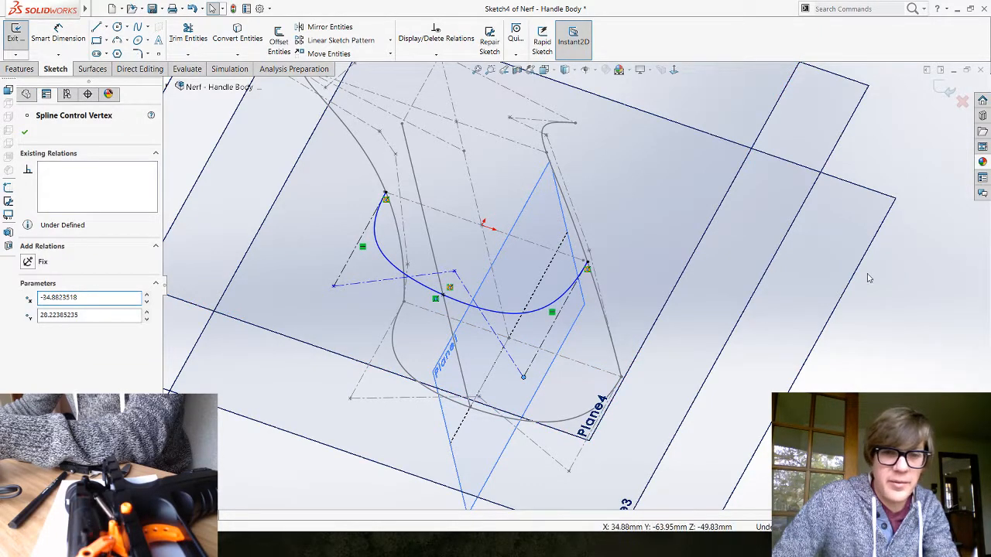
pyautogui.click(827, 351)
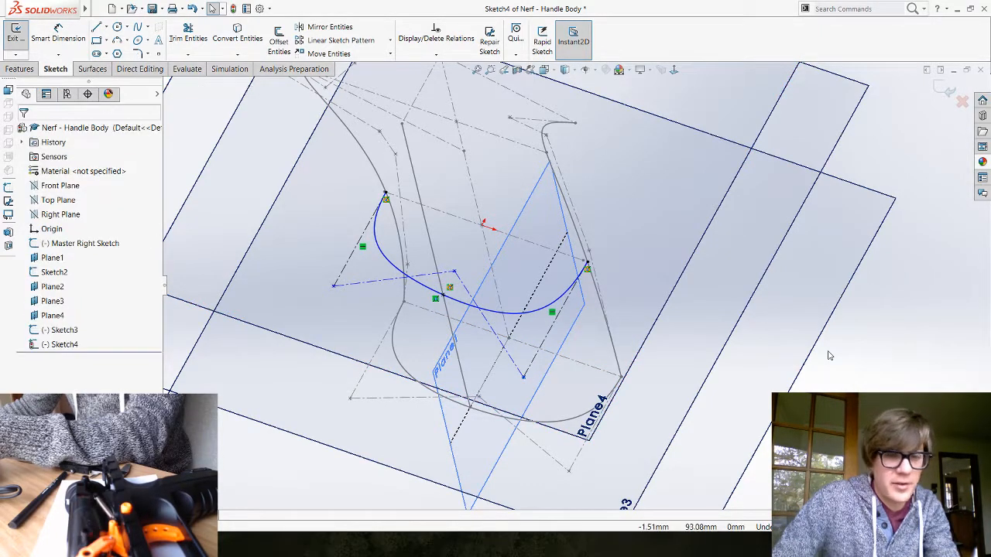
pyautogui.click(943, 88)
pyautogui.hotkey('ctrl', 's')
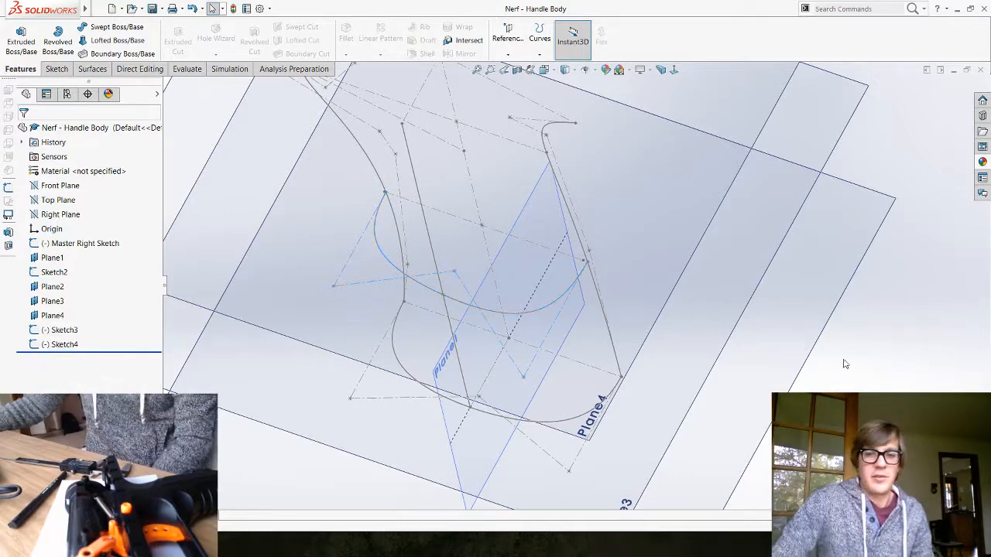
# Step: Start a new sketch on Plane4, the uppermost of the three parallel handle planes
pyautogui.moveTo(695, 316)
pyautogui.mouseDown(button='middle')
pyautogui.moveTo(693, 291)
pyautogui.moveTo(710, 264)
pyautogui.moveTo(714, 273)
pyautogui.mouseUp(button='middle')
pyautogui.scroll(3, 622, 304)
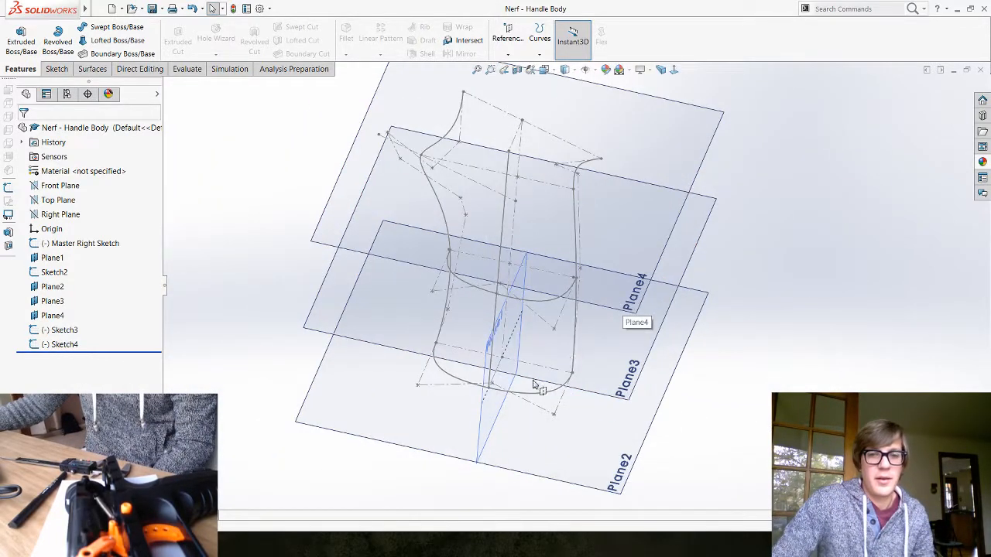
pyautogui.moveTo(534, 385)
pyautogui.mouseDown(button='middle')
pyautogui.moveTo(531, 343)
pyautogui.moveTo(515, 331)
pyautogui.moveTo(534, 338)
pyautogui.mouseUp(button='middle')
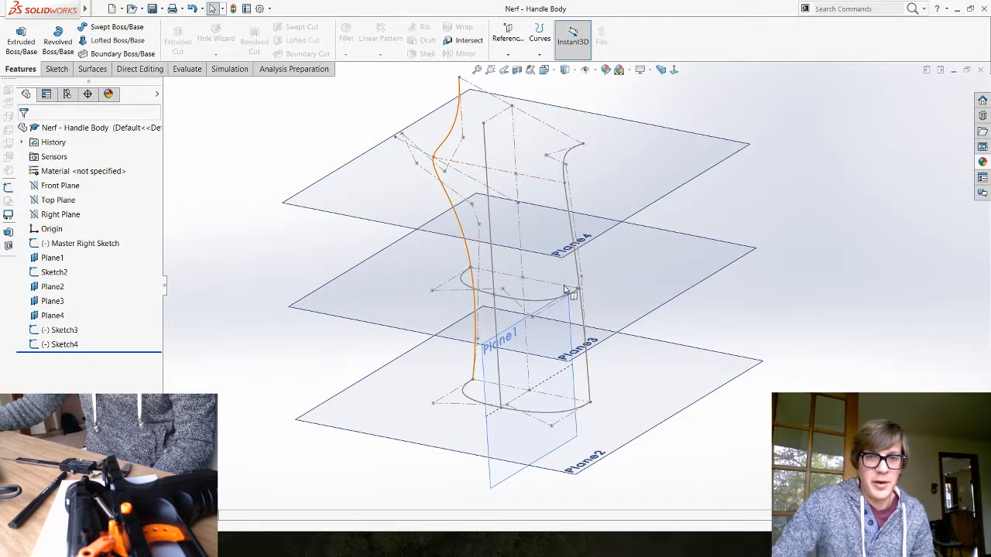
pyautogui.scroll(-1, 531, 194)
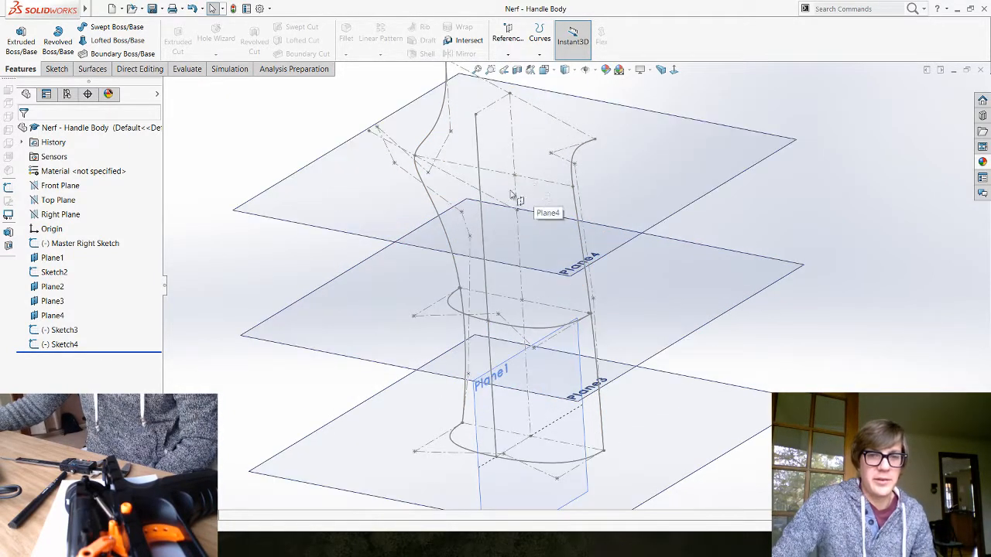
pyautogui.scroll(-1, 568, 251)
pyautogui.moveTo(644, 311); pyautogui.dragTo(657, 328, button='middle')
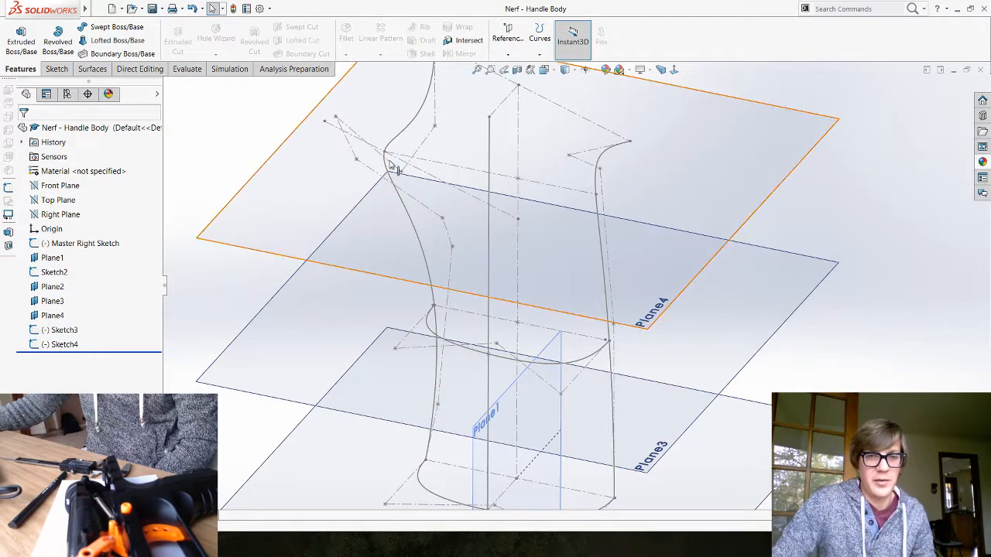
pyautogui.click(699, 194)
pyautogui.click(738, 161)
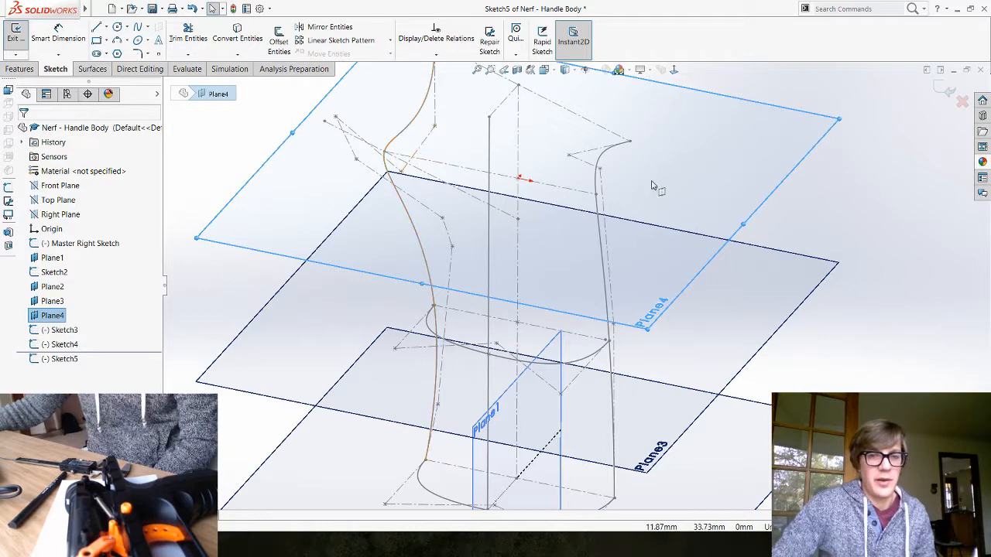
# Step: Sketch a Bezier style spline with five control vertices on Plane4, bulging outward and spanning between the two opposite handle profile curves
pyautogui.moveTo(596, 160)
pyautogui.mouseDown(button='middle')
pyautogui.moveTo(495, 155)
pyautogui.moveTo(497, 164)
pyautogui.mouseUp(button='middle')
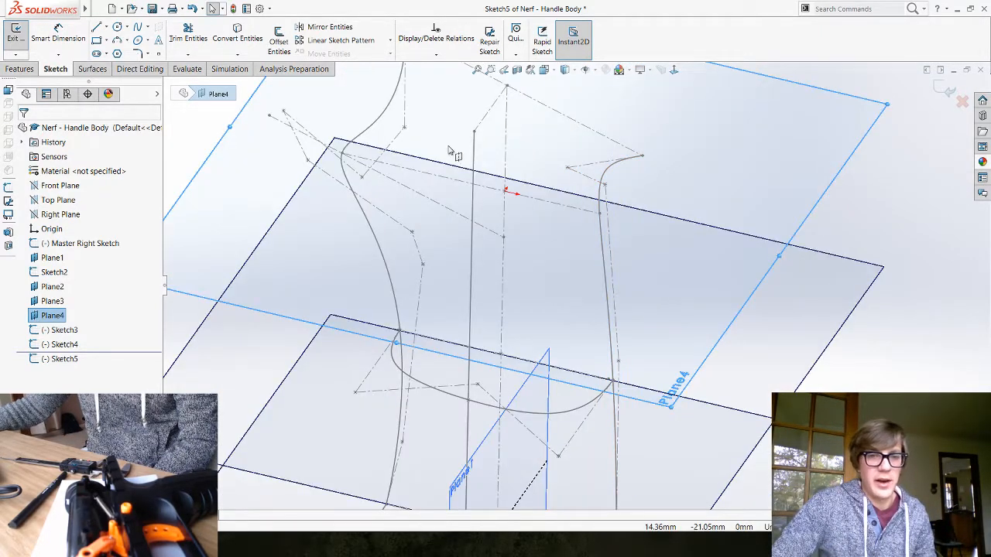
pyautogui.scroll(2, 442, 151)
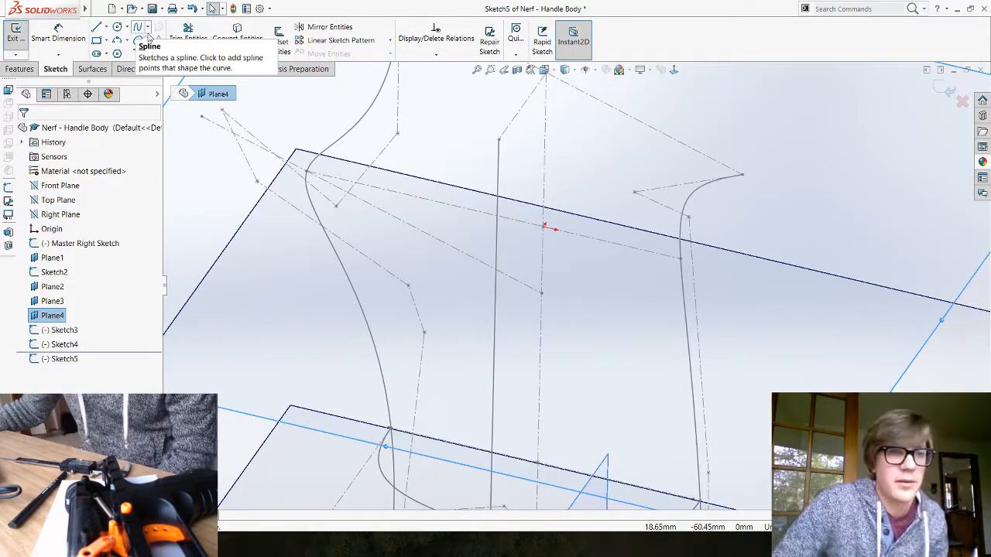
pyautogui.click(147, 27)
pyautogui.click(149, 52)
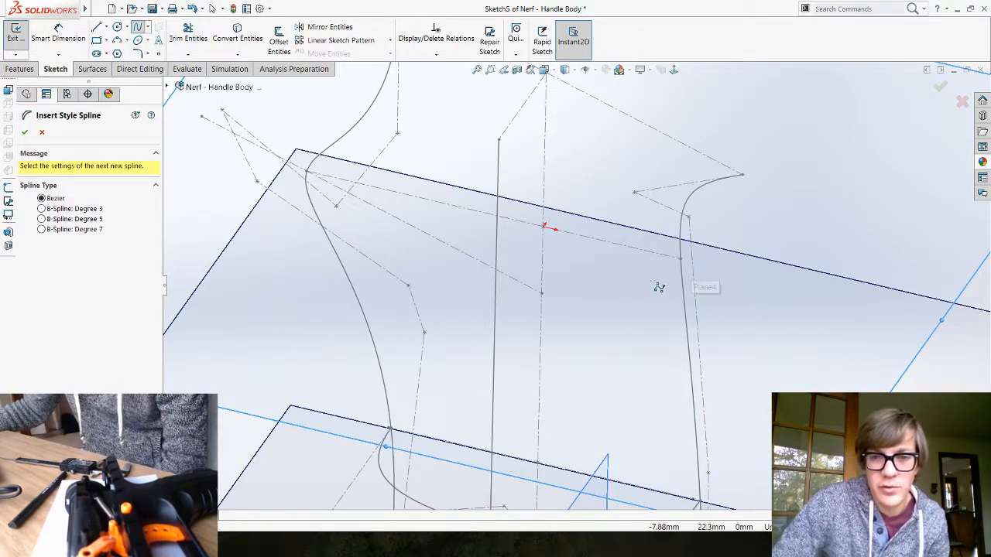
pyautogui.click(706, 271)
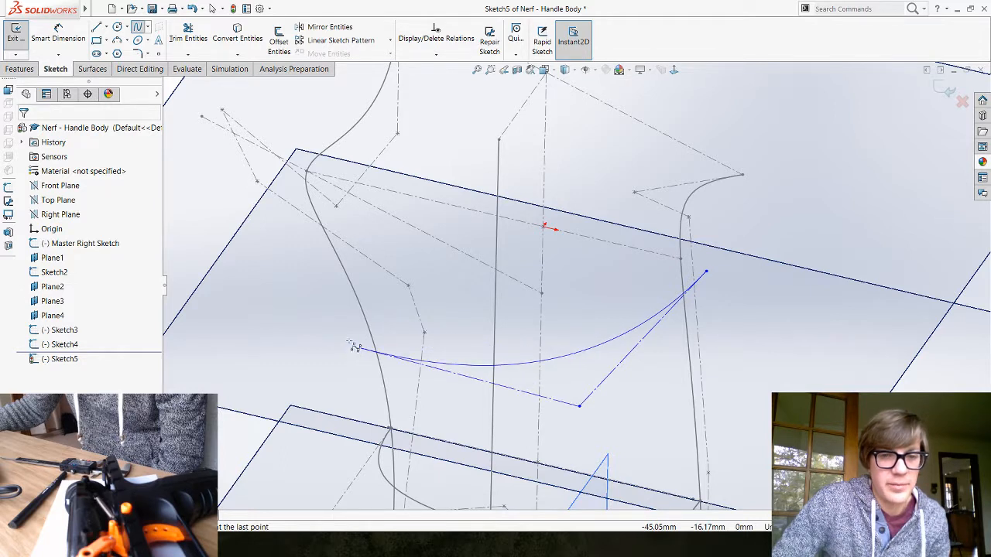
pyautogui.click(208, 292)
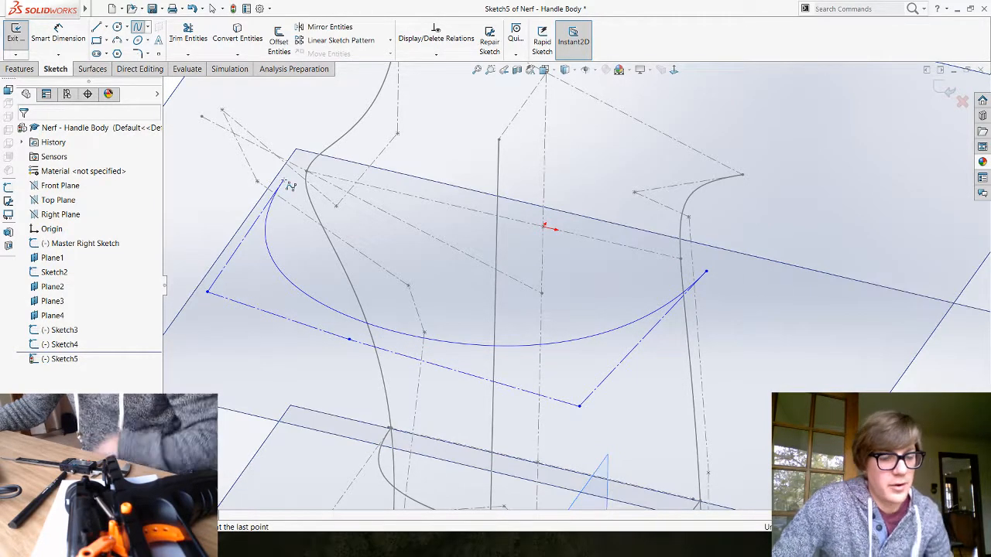
pyautogui.doubleClick(287, 183)
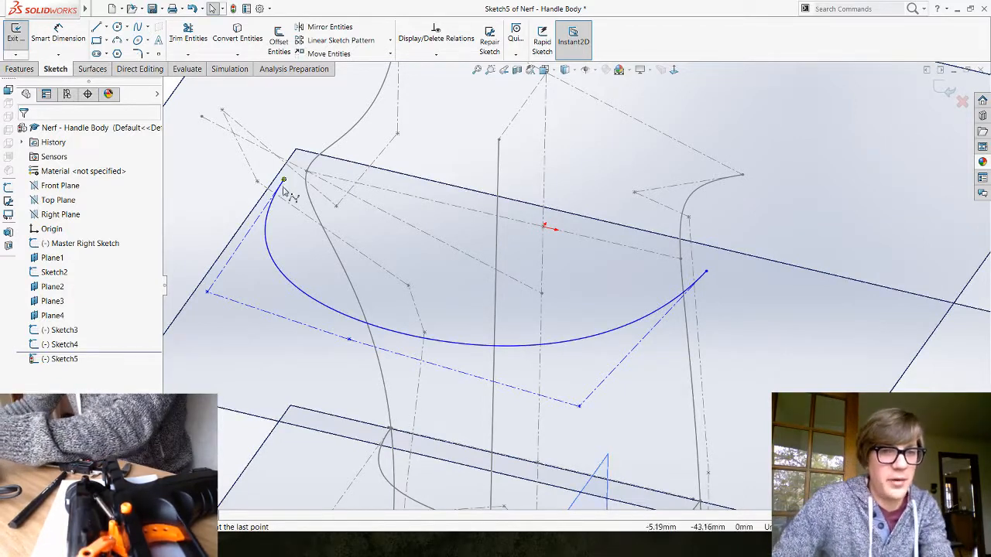
# Step: Pierce the Plane4 spline's free endpoint to the handle profile curve Style Spline2 of the Master Right Sketch
pyautogui.click(284, 180)
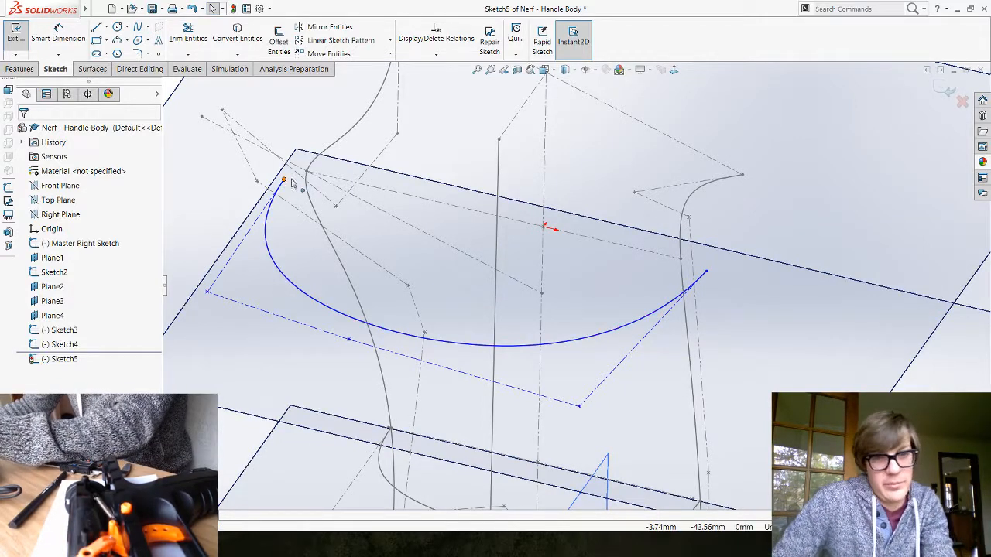
pyautogui.keyDown('ctrl'); pyautogui.click(312, 167); pyautogui.keyUp('ctrl')
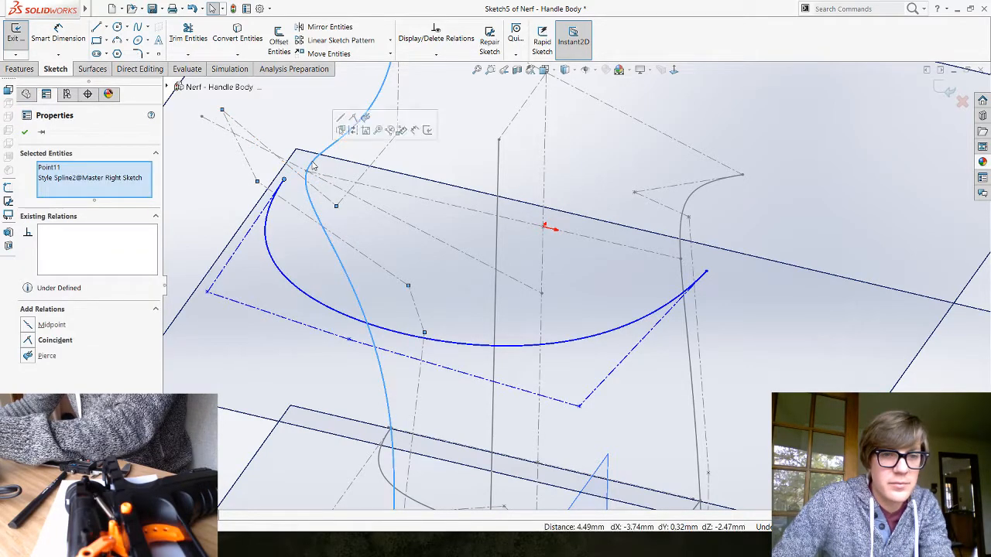
pyautogui.click(364, 121)
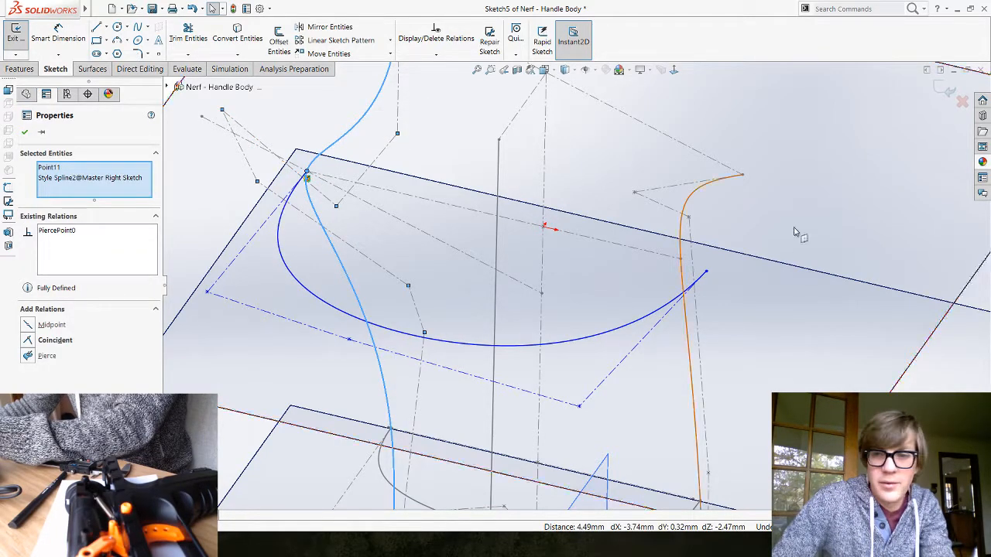
pyautogui.click(790, 312)
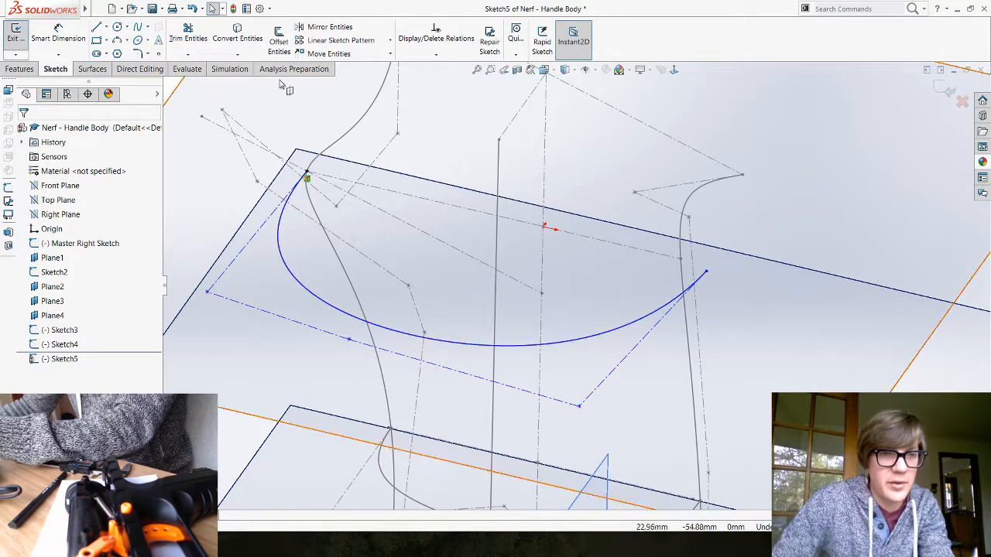
# Step: Pierce the spline's opposite endpoint to the profile curve Style Spline1 of the Master Right Sketch
pyautogui.click(706, 274)
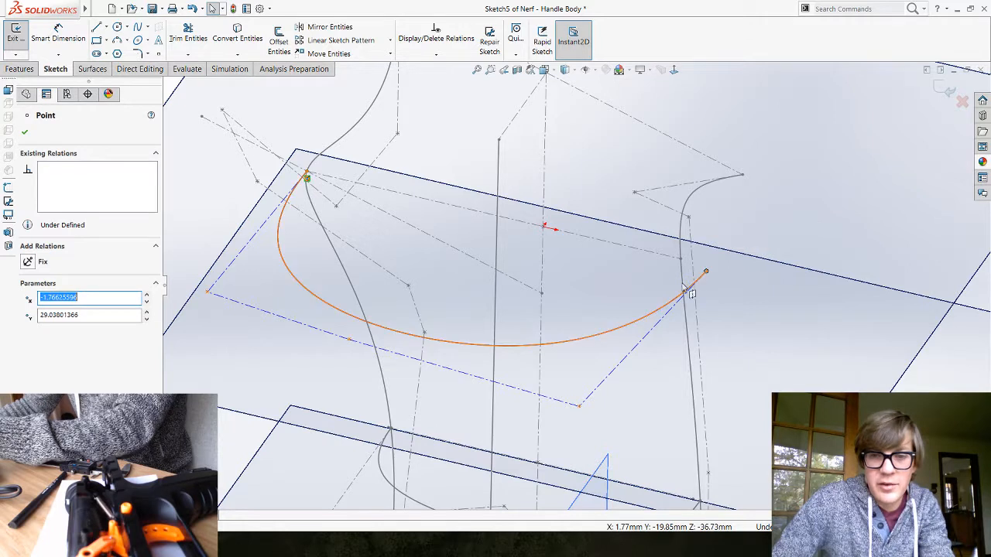
pyautogui.press('Escape')
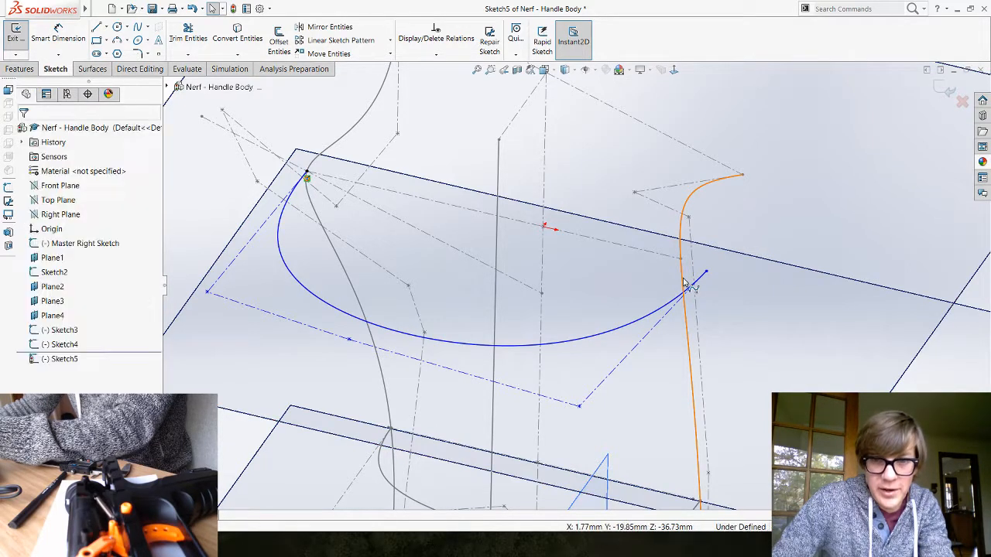
pyautogui.keyDown('ctrl'); pyautogui.click(686, 317); pyautogui.keyUp('ctrl')
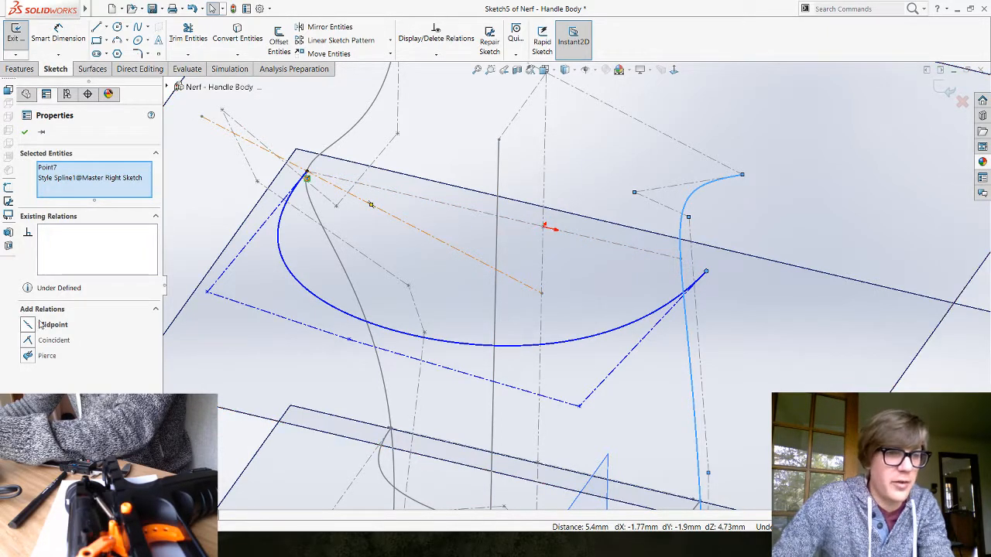
pyautogui.click(28, 356)
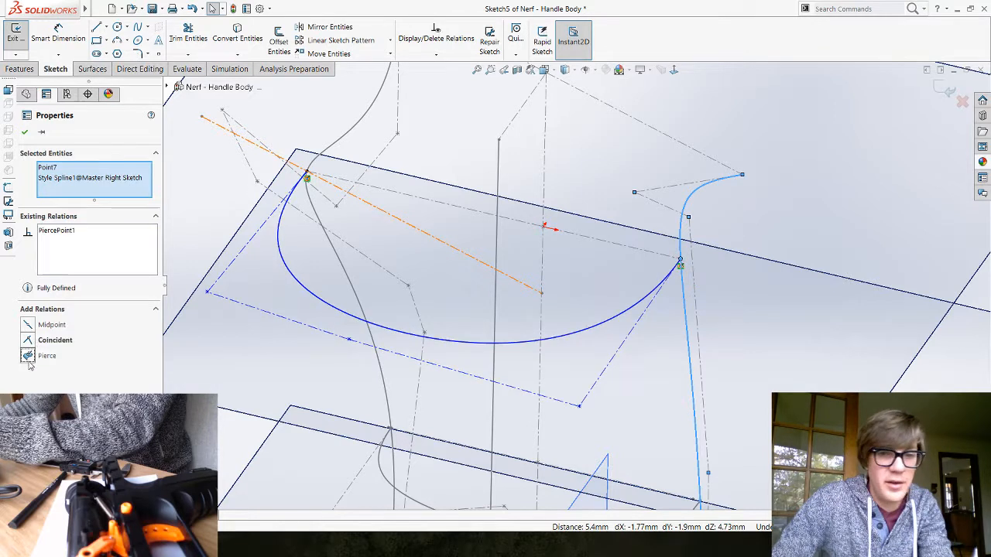
pyautogui.click(658, 376)
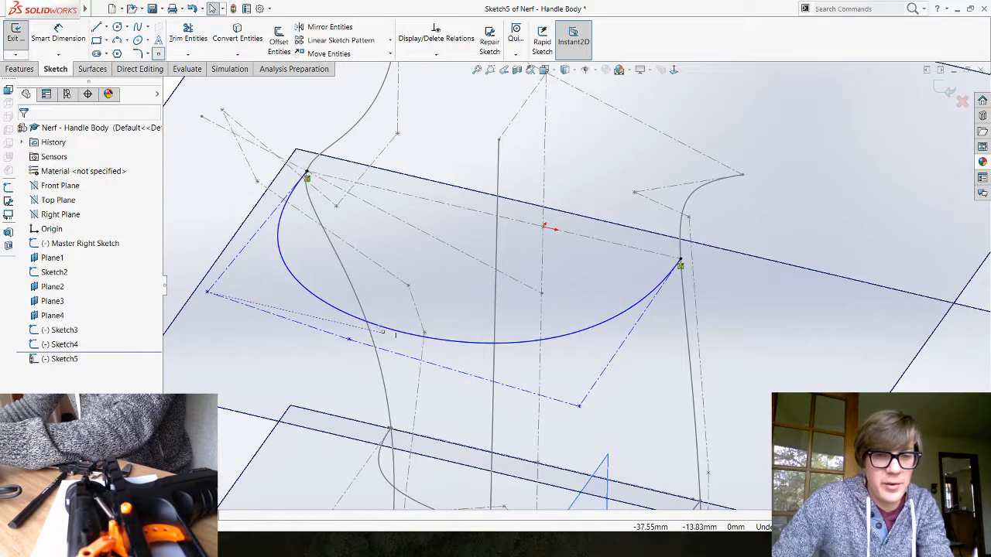
# Step: Place a sketch point on the spline and pierce it to the straight guide line of Sketch2
pyautogui.click(387, 330)
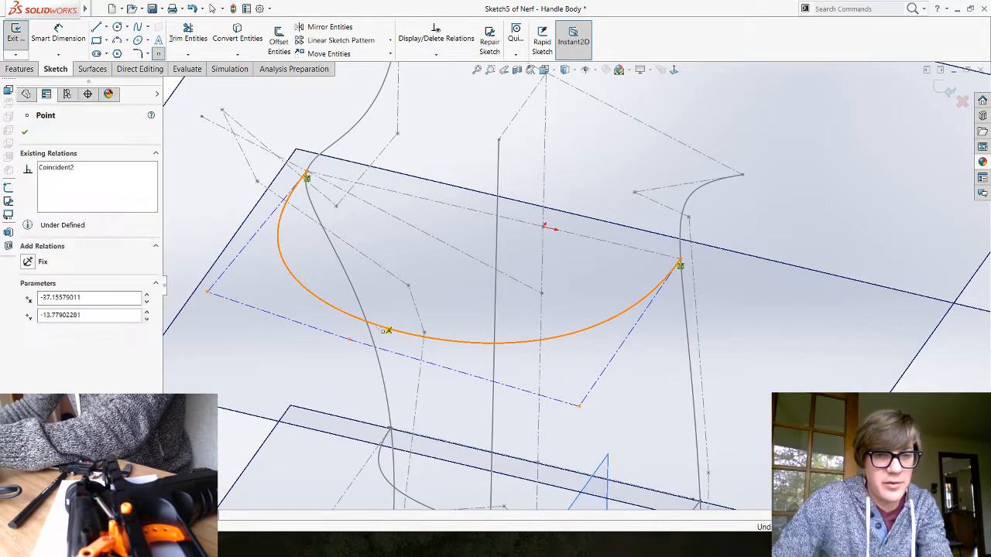
pyautogui.press('Escape')
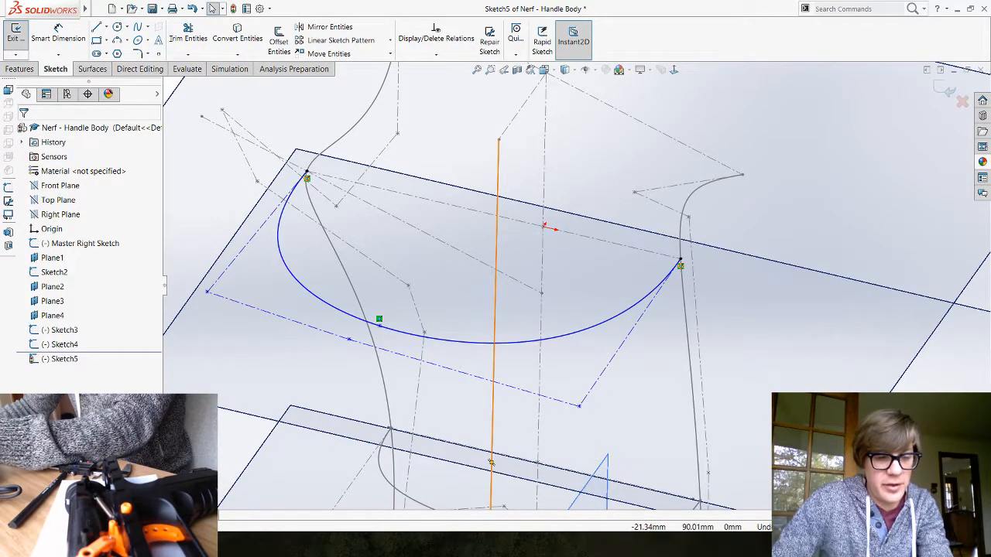
pyautogui.click(495, 329)
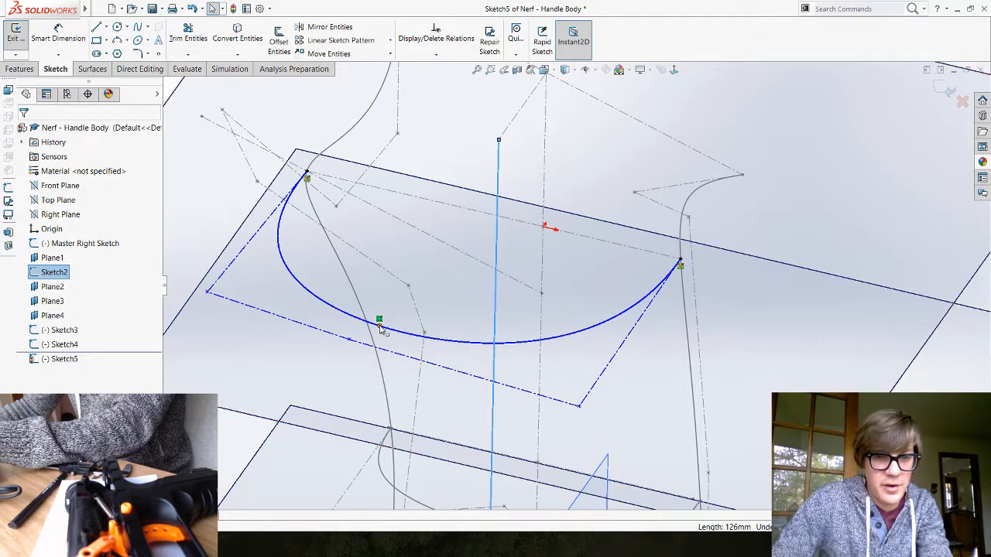
pyautogui.click(380, 327)
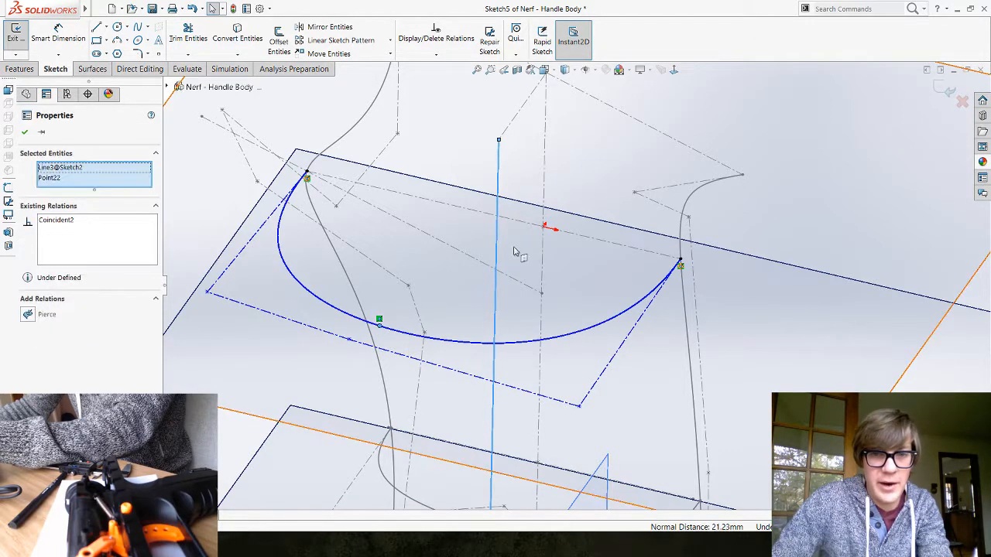
pyautogui.click(24, 133)
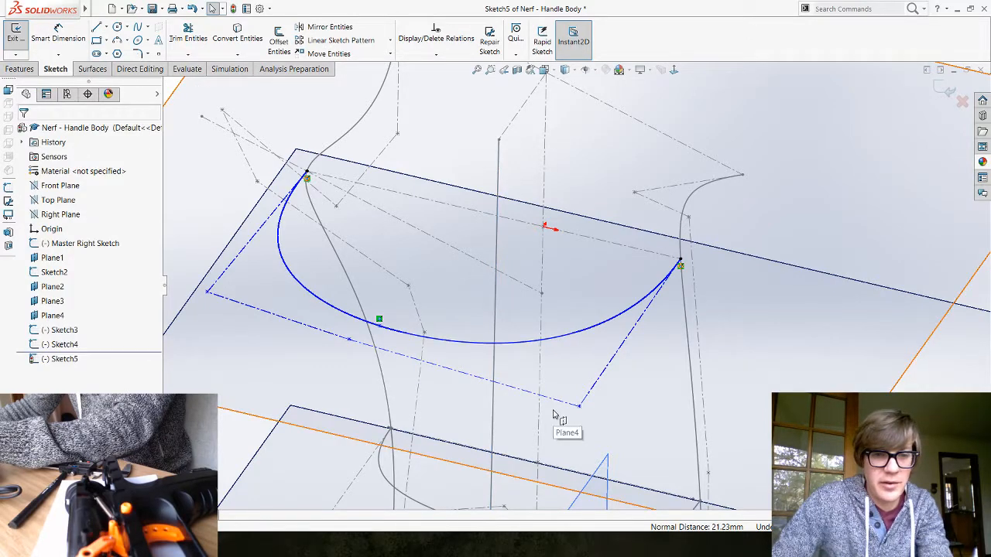
pyautogui.click(492, 317)
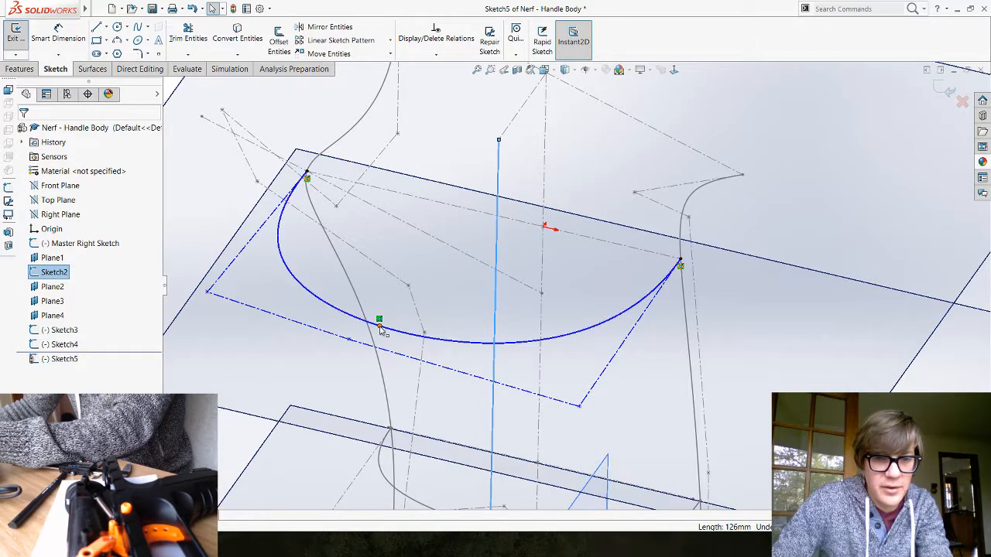
pyautogui.click(380, 321)
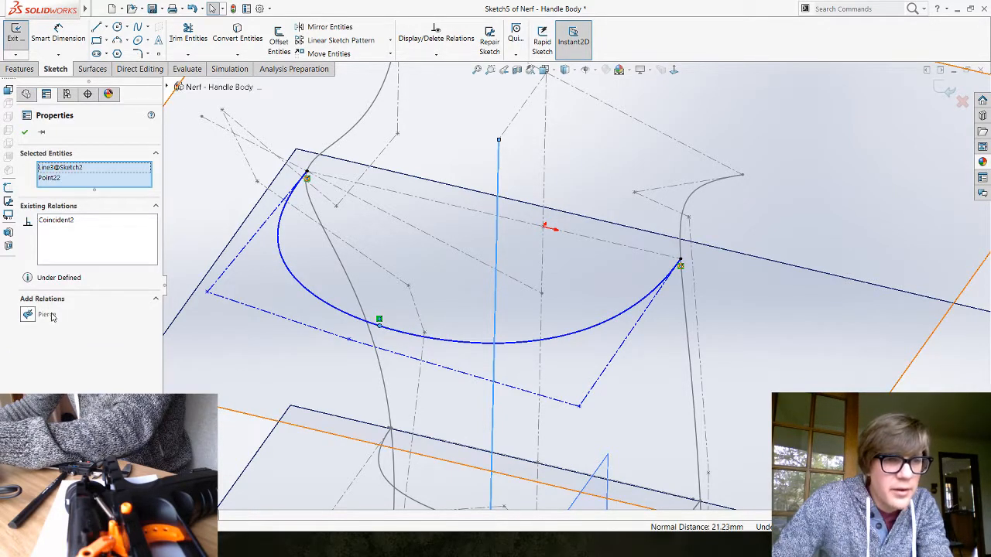
pyautogui.click(45, 321)
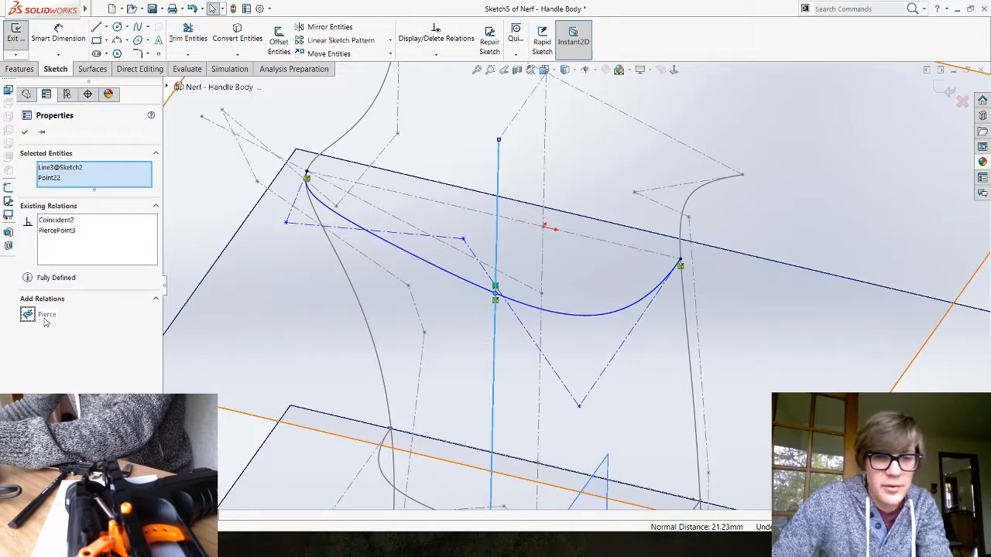
pyautogui.click(204, 336)
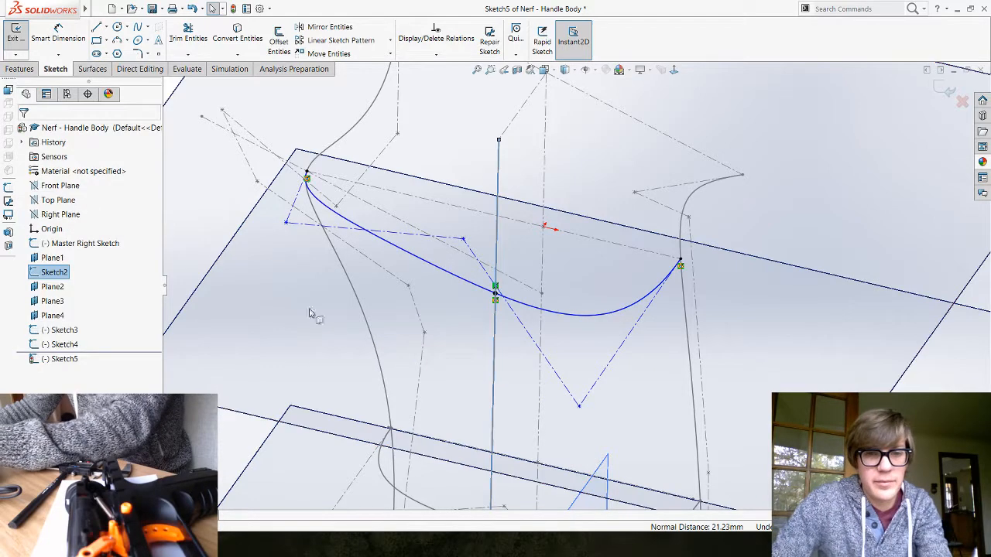
# Step: Make both end segments of the spline's control polygon horizontal and move the Style Spline2-side control vertex to about X -38.3, Y -41.0 mm
pyautogui.click(292, 223)
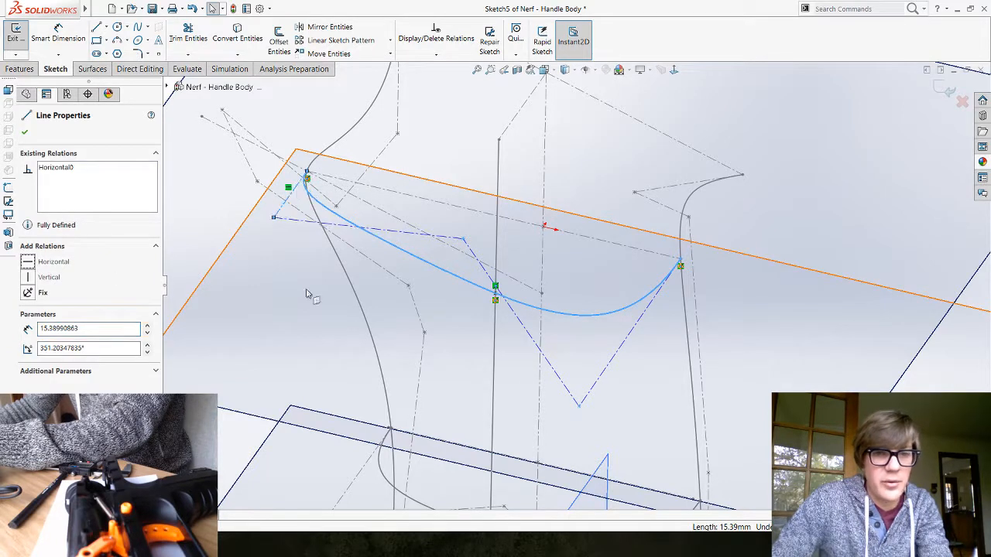
pyautogui.click(638, 325)
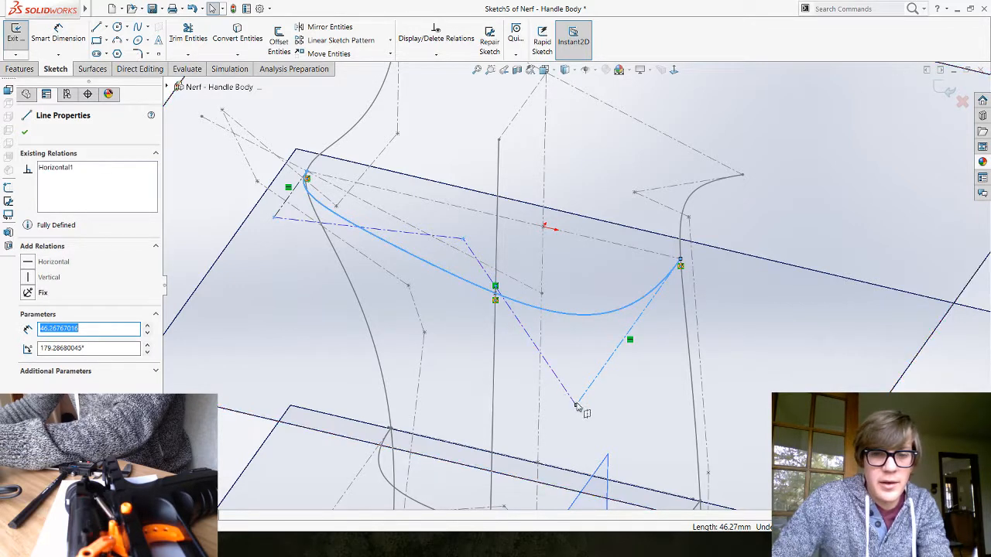
pyautogui.moveTo(274, 217); pyautogui.dragTo(221, 278)
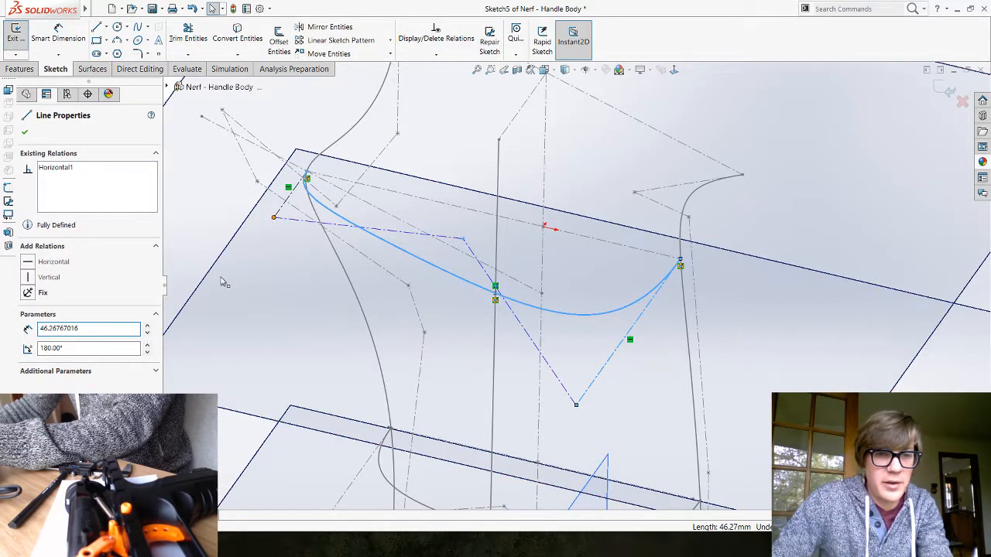
pyautogui.moveTo(194, 329); pyautogui.dragTo(240, 297)
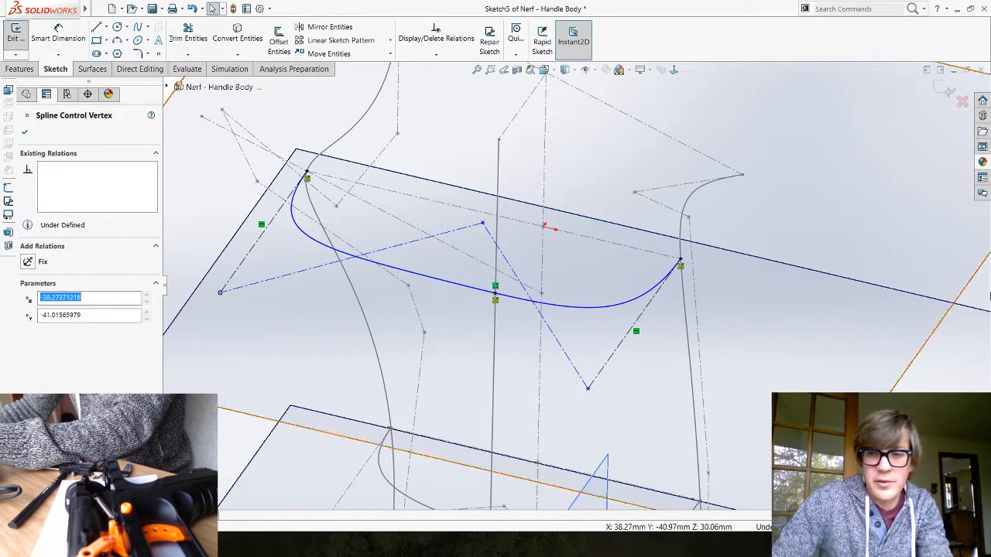
# Step: Move the spline's middle control vertex to about X -7.1, Y -1.8 mm, then exit the sketch and save the part
pyautogui.scroll(3, 795, 321)
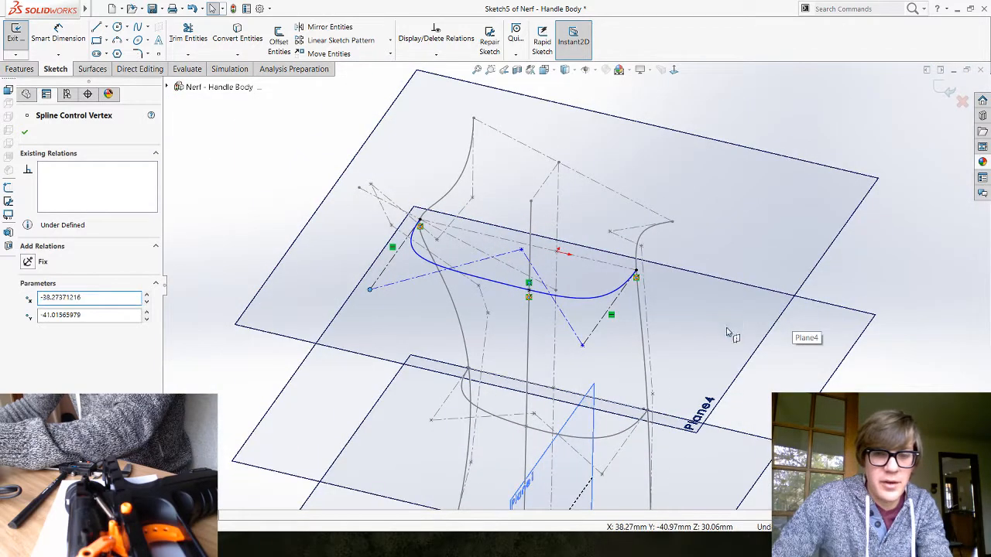
pyautogui.moveTo(730, 332); pyautogui.dragTo(715, 376, button='middle')
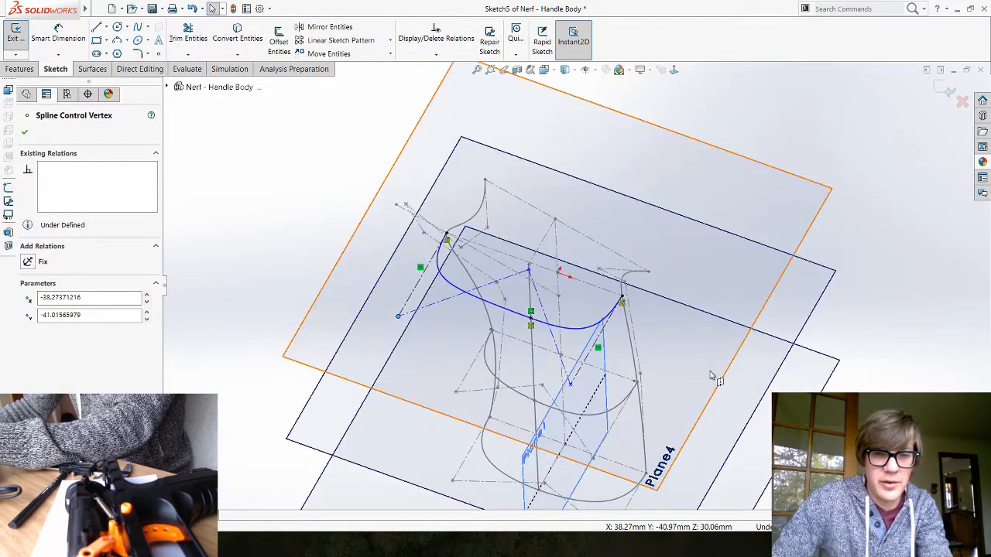
pyautogui.scroll(-1, 572, 282)
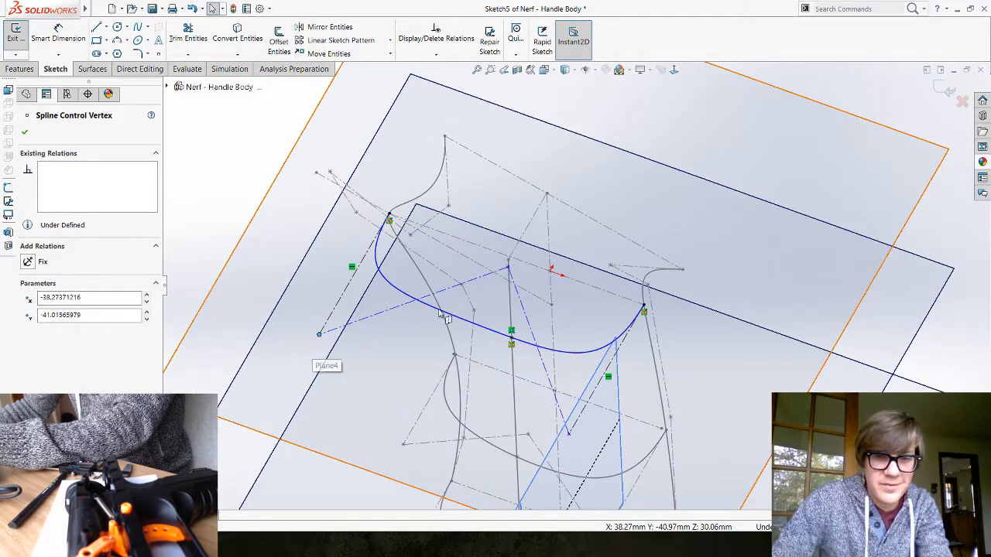
pyautogui.click(508, 267)
pyautogui.moveTo(508, 267); pyautogui.dragTo(530, 292)
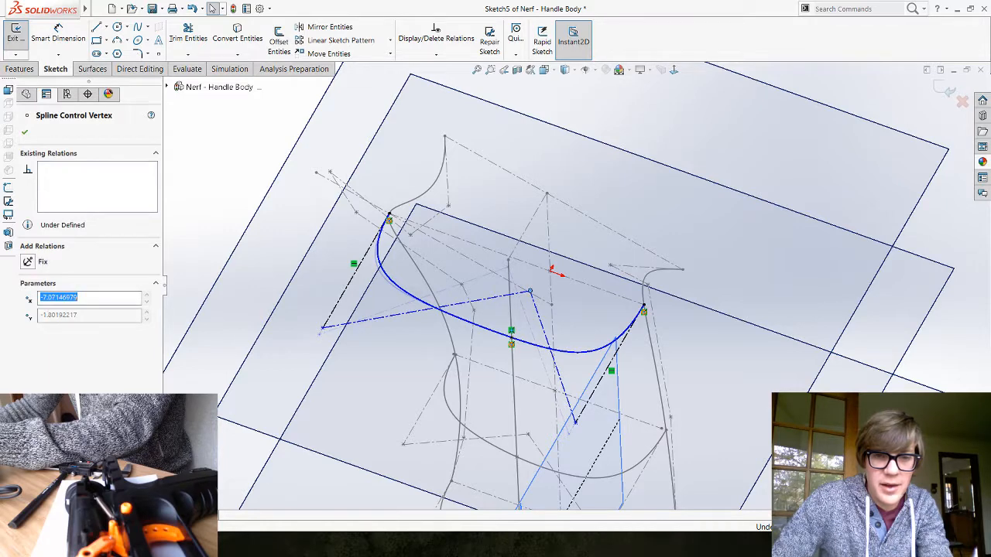
pyautogui.click(964, 345)
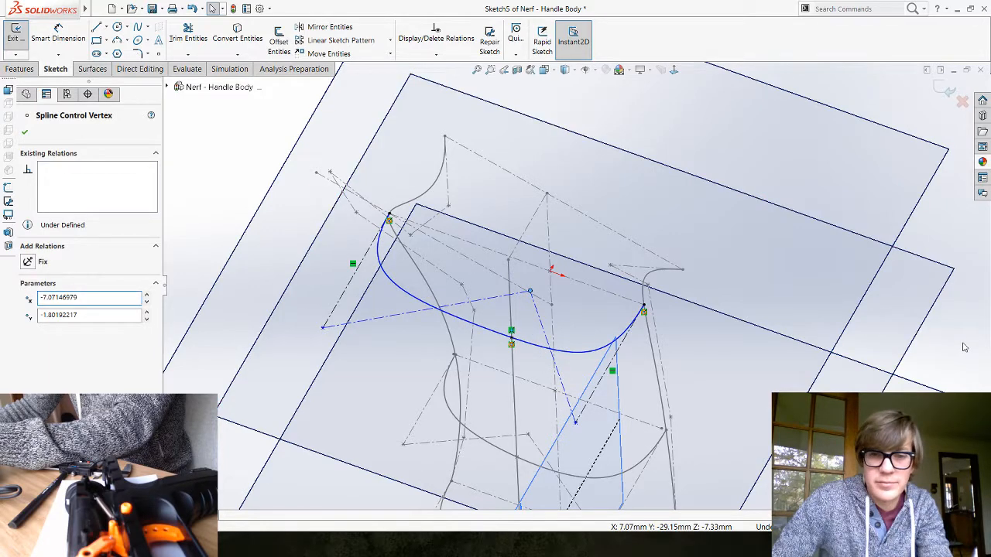
pyautogui.click(946, 90)
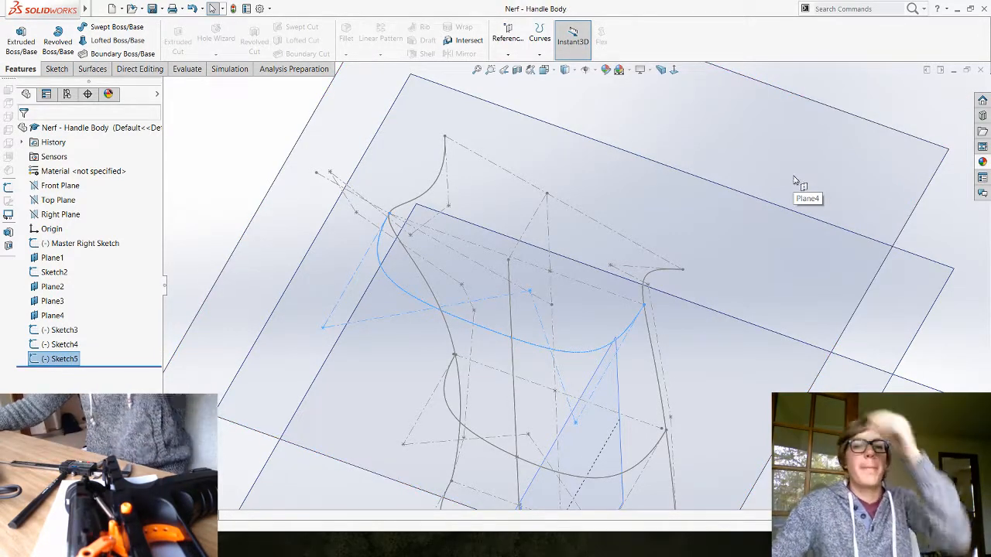
pyautogui.click(935, 225)
# Step: Start a new sketch on the Top Plane, above the three finished handle cross-sections
pyautogui.scroll(4, 792, 313)
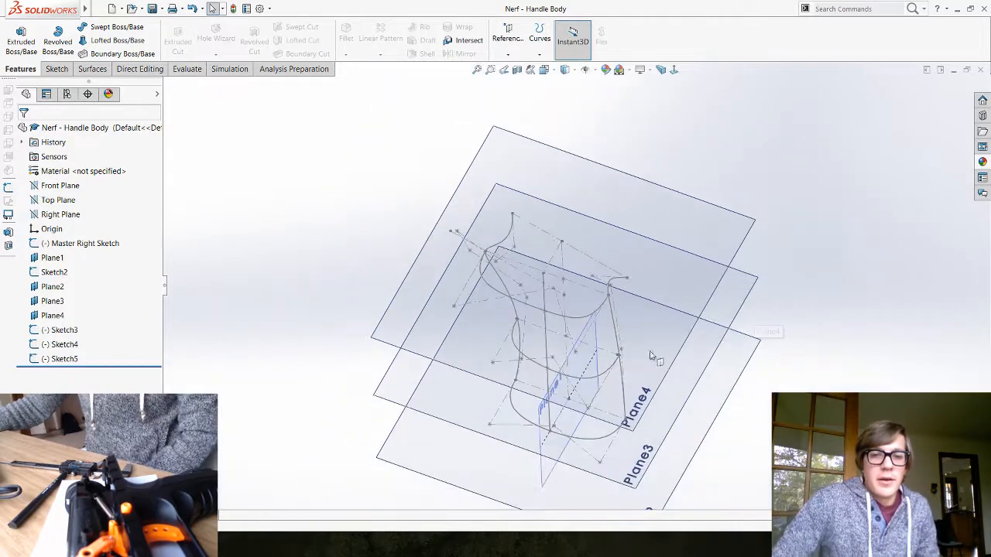
pyautogui.moveTo(651, 356)
pyautogui.mouseDown(button='middle')
pyautogui.moveTo(704, 234)
pyautogui.moveTo(735, 293)
pyautogui.mouseUp(button='middle')
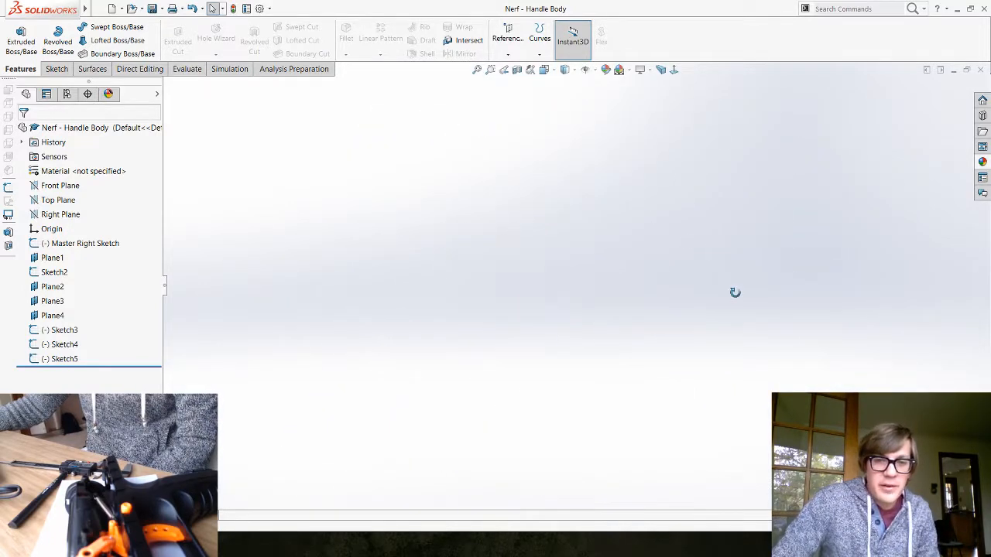
pyautogui.moveTo(743, 335); pyautogui.dragTo(747, 334, button='middle')
pyautogui.moveTo(577, 324); pyautogui.dragTo(577, 253, button='middle')
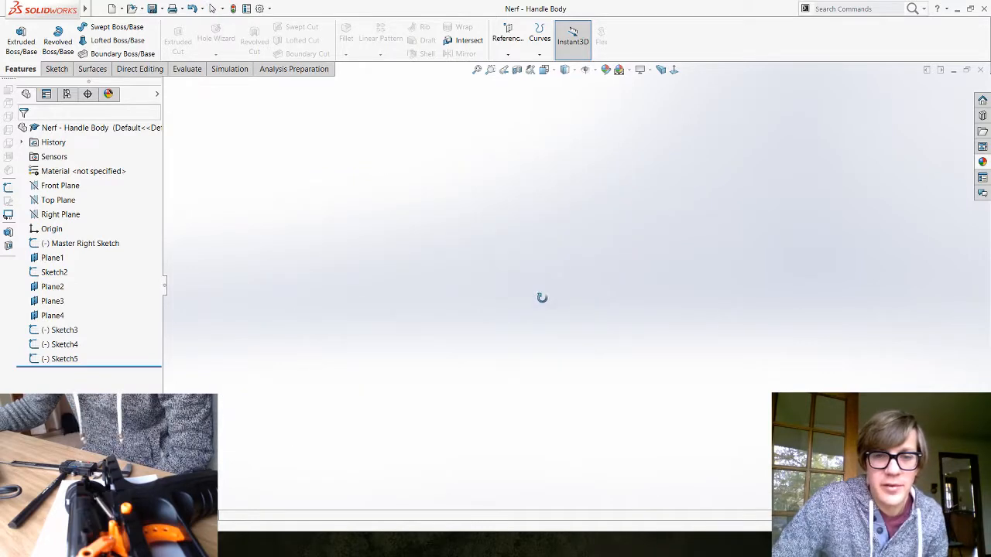
pyautogui.moveTo(542, 298); pyautogui.dragTo(548, 311, button='middle')
pyautogui.moveTo(566, 256); pyautogui.dragTo(565, 248, button='middle')
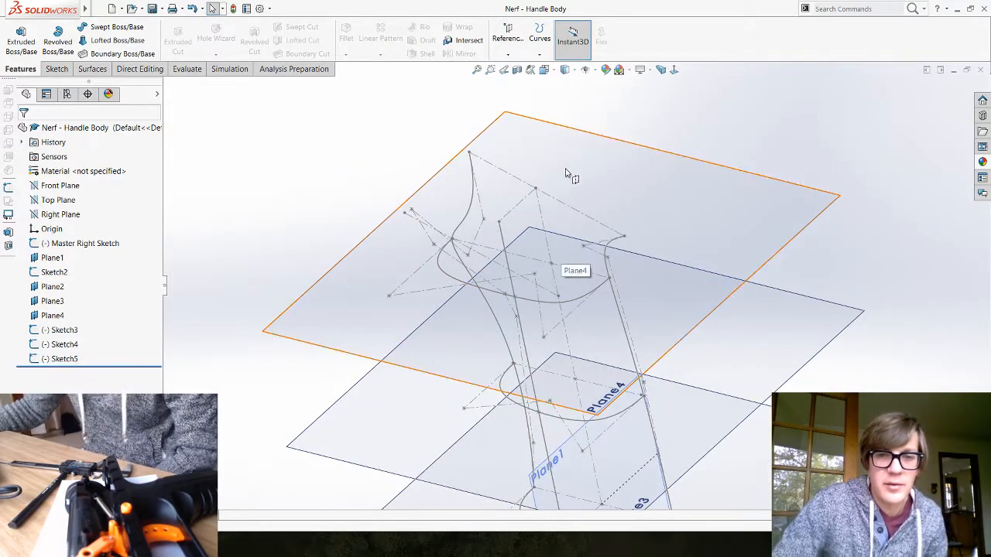
pyautogui.scroll(-2, 566, 174)
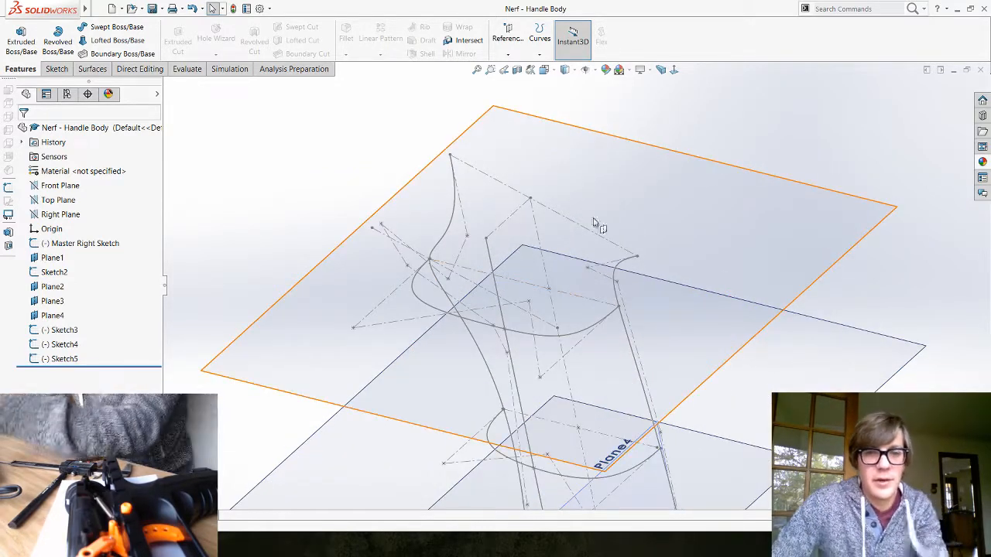
pyautogui.click(55, 202)
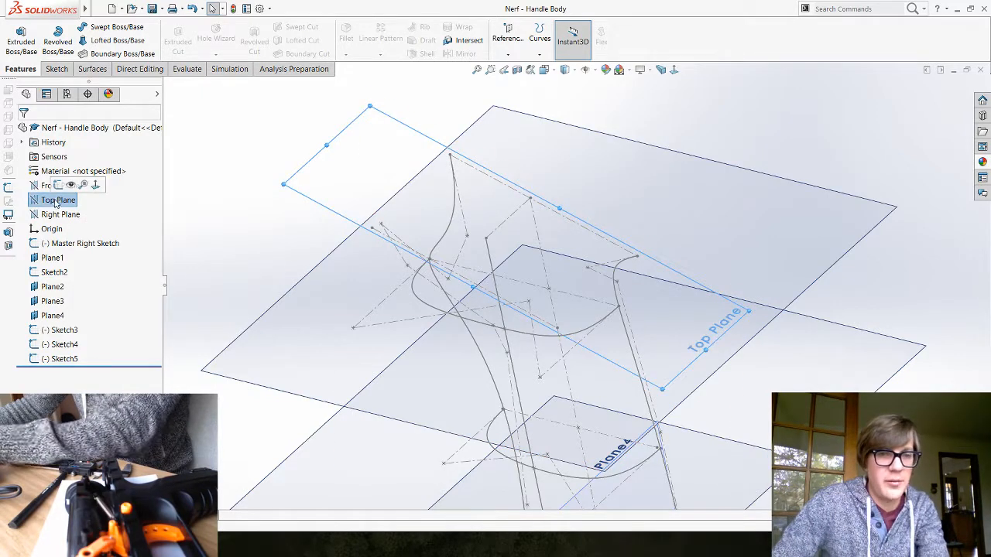
pyautogui.click(58, 186)
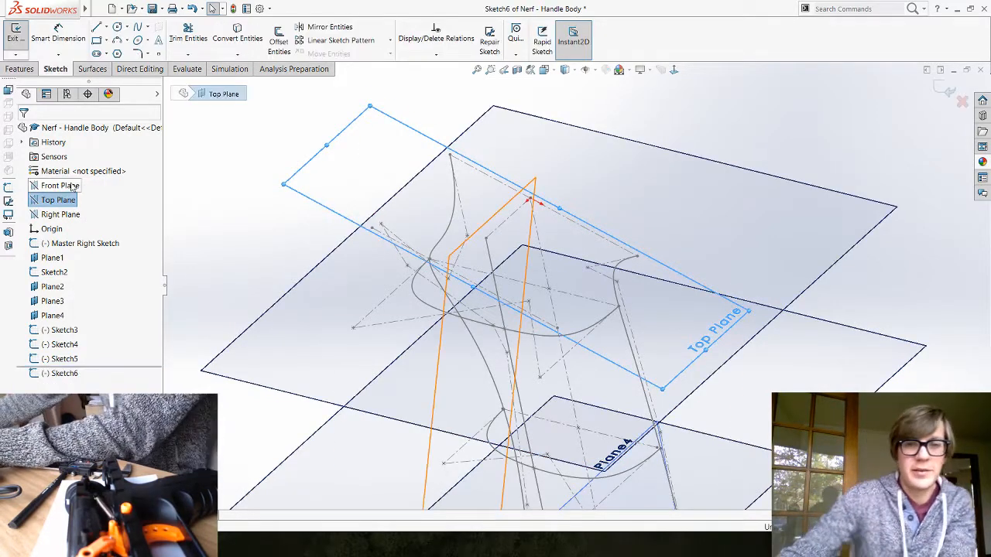
# Step: Draw a style spline between the upper ends of the handle's two side guide curves, with three intermediate control vertices bulging outward
pyautogui.click(200, 162)
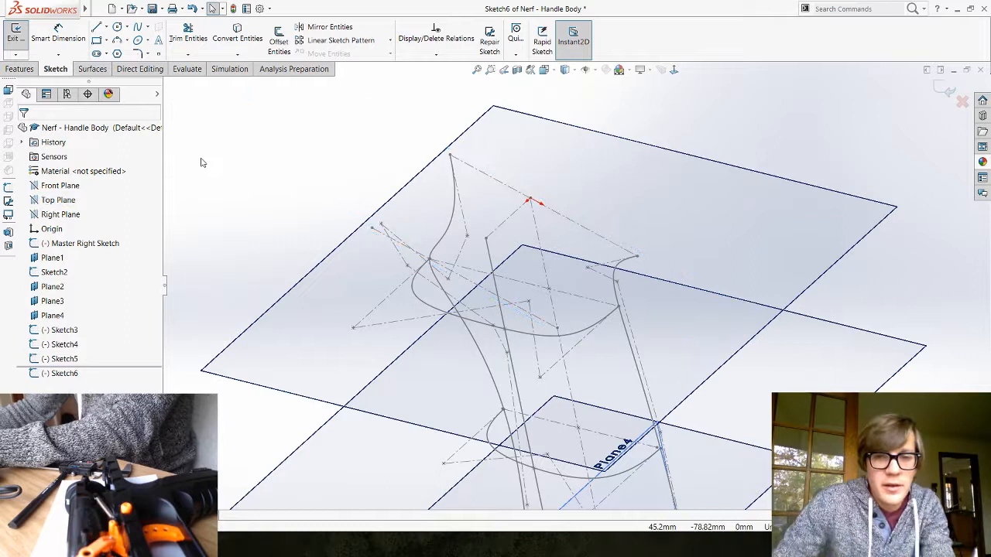
pyautogui.click(149, 28)
pyautogui.click(162, 53)
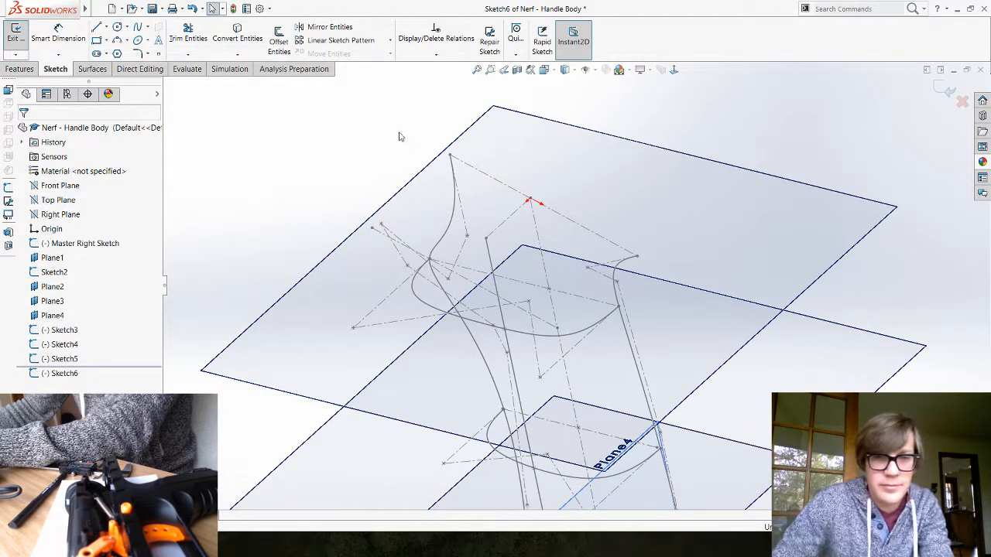
pyautogui.click(449, 155)
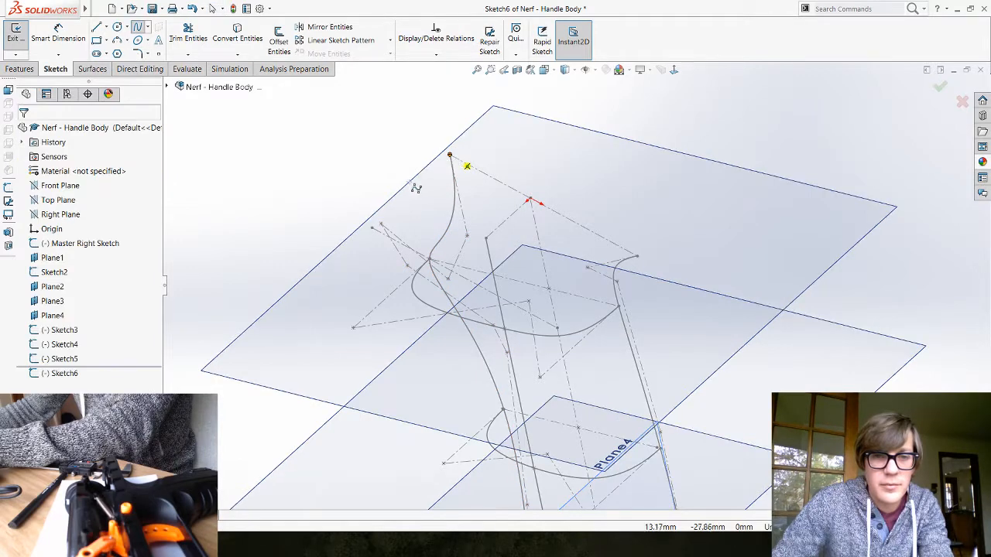
pyautogui.click(387, 192)
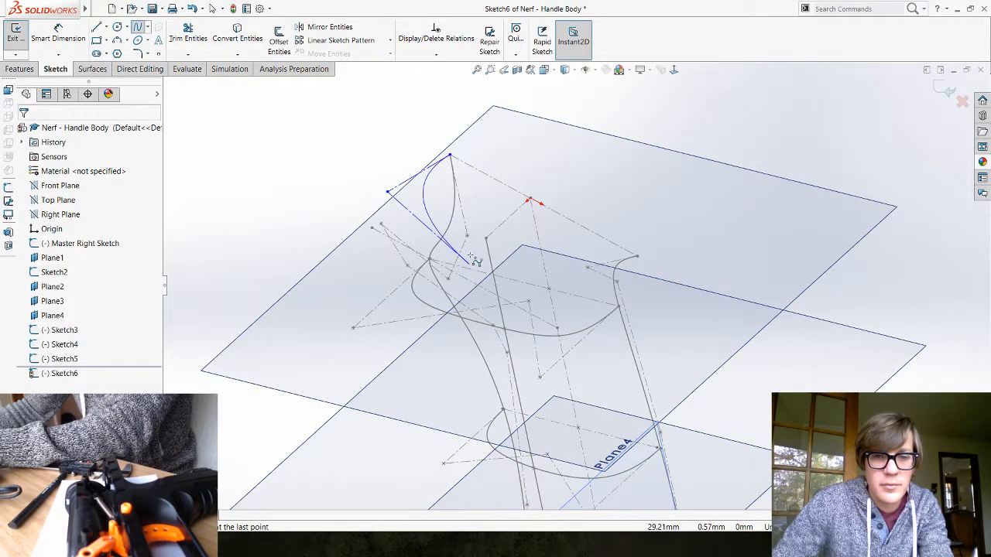
pyautogui.click(474, 260)
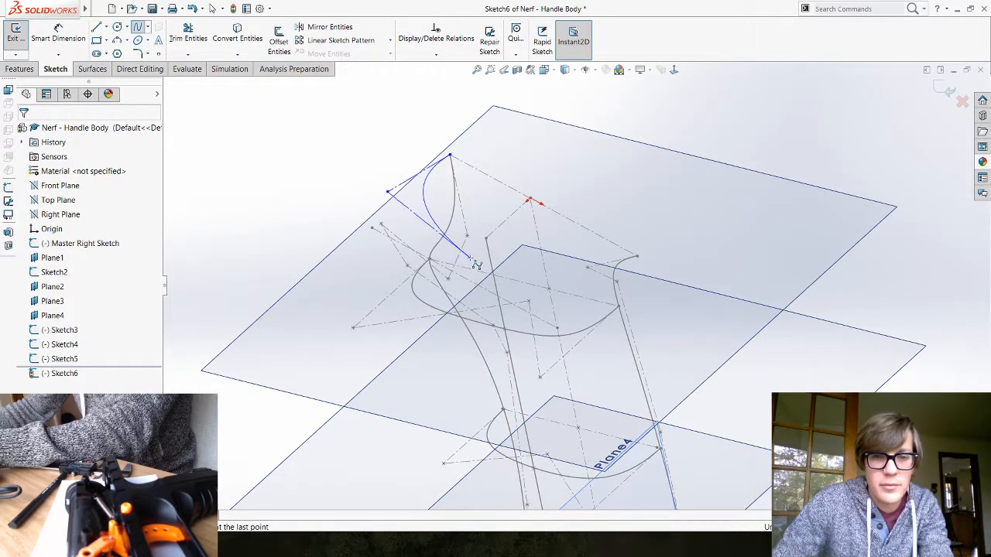
pyautogui.click(586, 310)
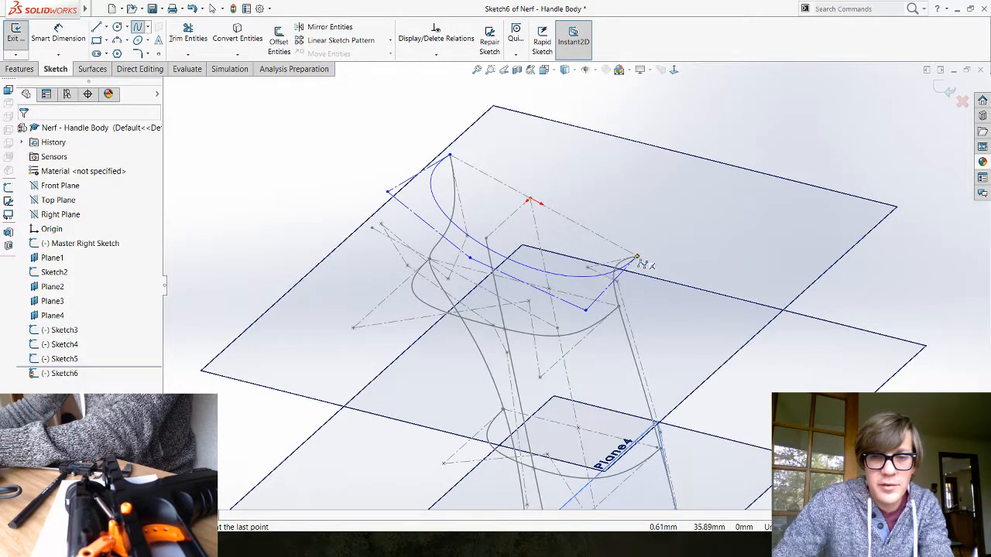
pyautogui.click(638, 258)
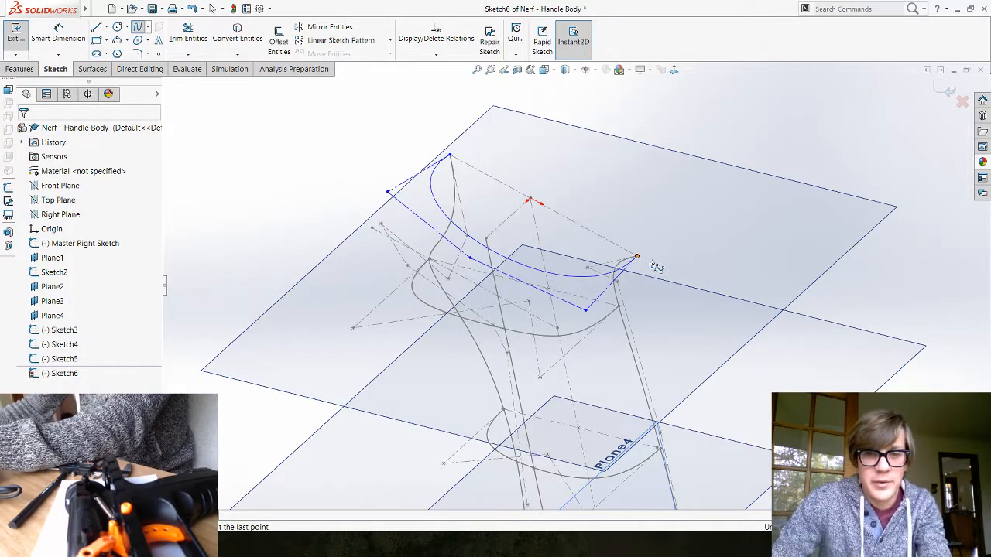
pyautogui.press('Escape')
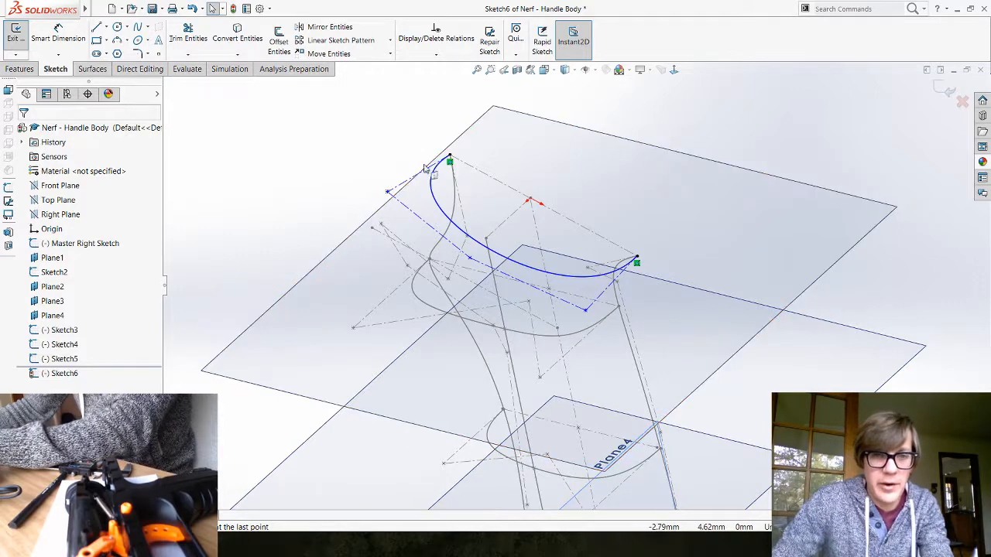
# Step: Place a sketch point on the new spline and make it coincident with the upper endpoint of Sketch2's straight guide line
pyautogui.scroll(-3, 534, 228)
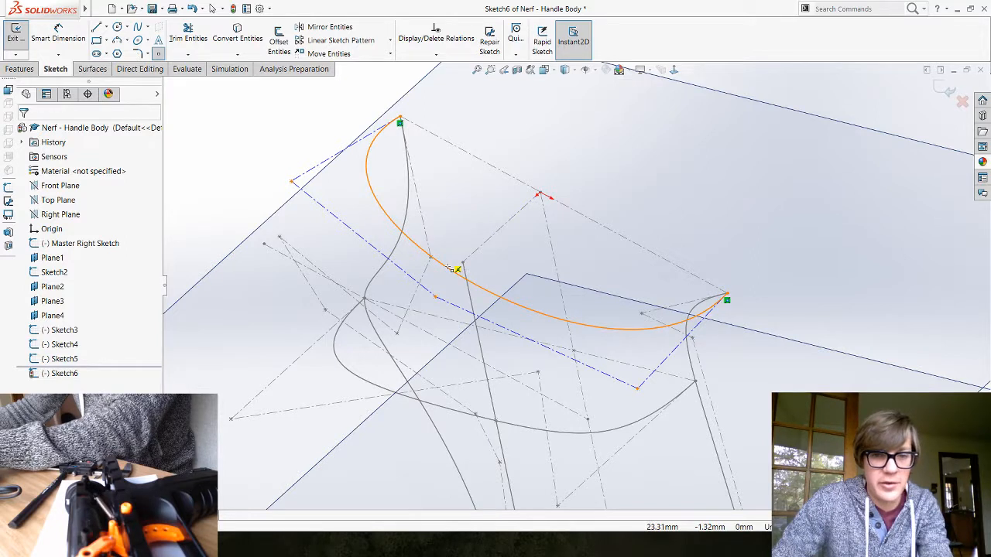
pyautogui.click(446, 265)
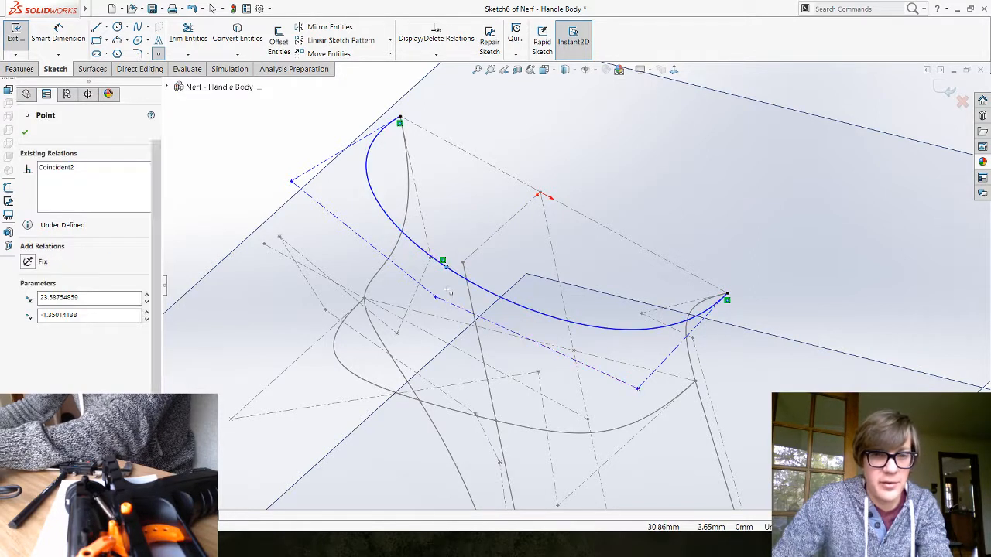
pyautogui.press('Escape')
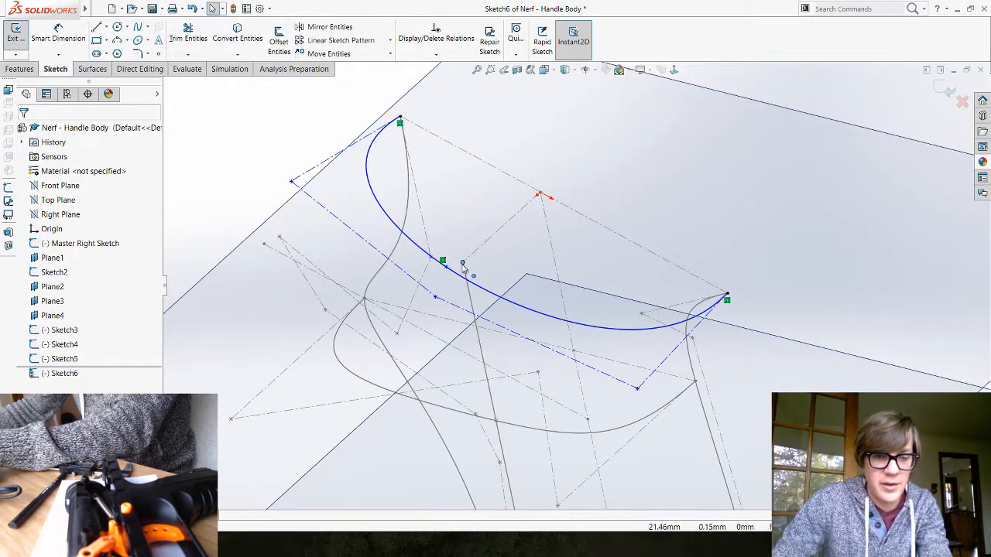
pyautogui.click(449, 268)
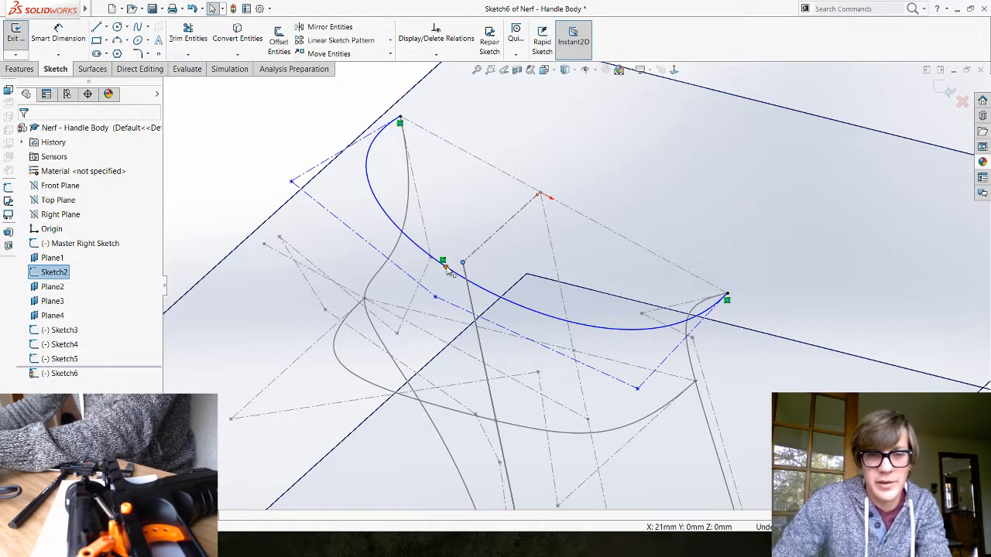
pyautogui.keyDown('ctrl'); pyautogui.click(446, 268); pyautogui.keyUp('ctrl')
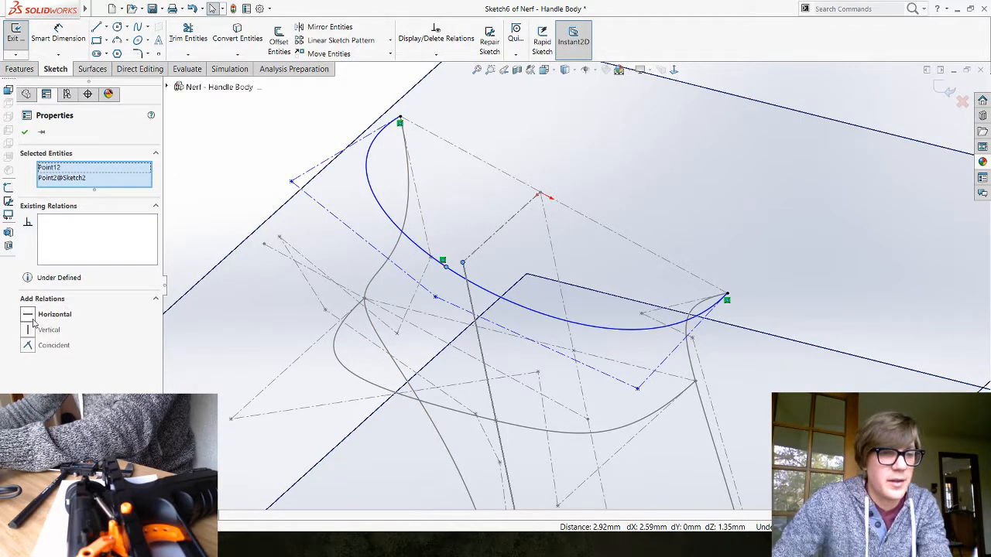
pyautogui.click(29, 346)
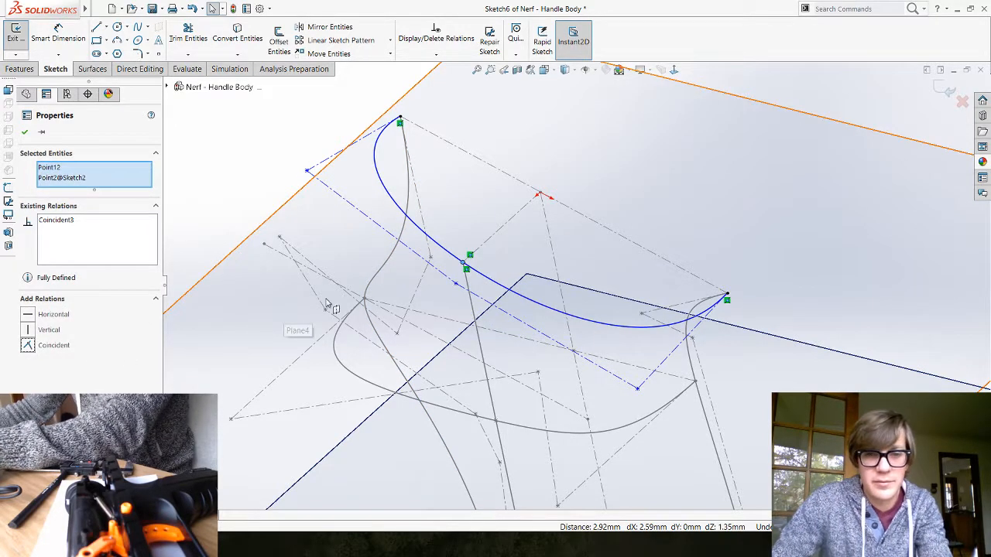
pyautogui.press('Escape')
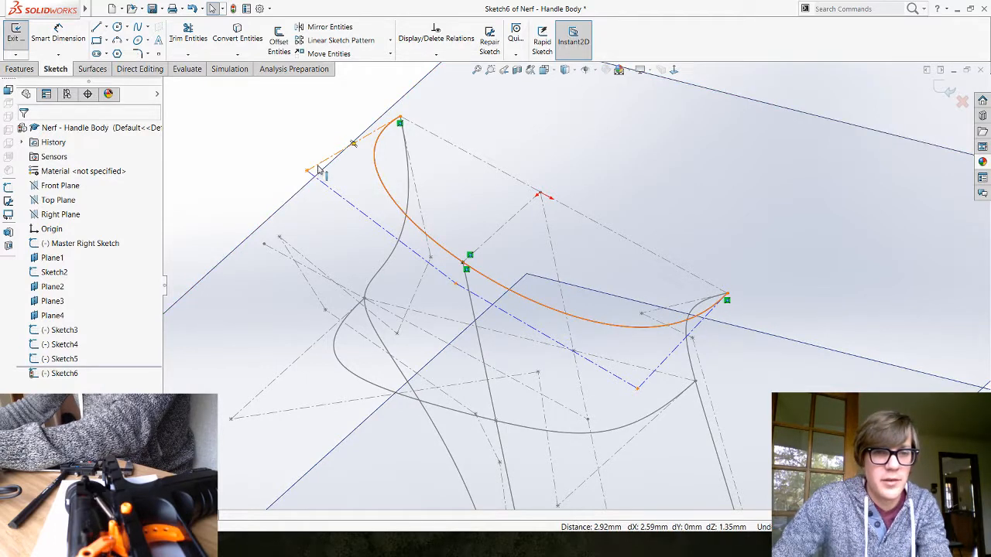
# Step: Make both end segments of the Top Plane spline's control polygon horizontal
pyautogui.click(336, 141)
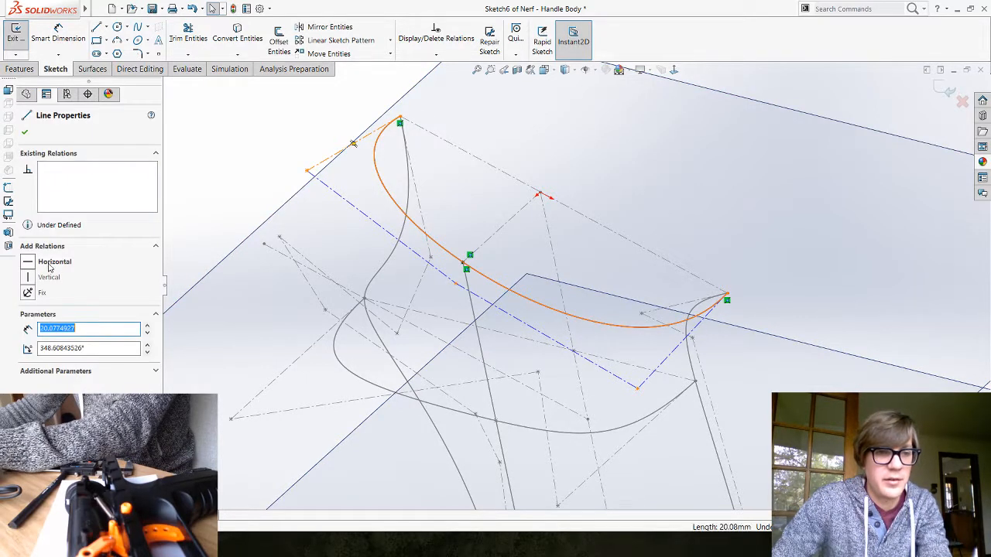
pyautogui.click(665, 363)
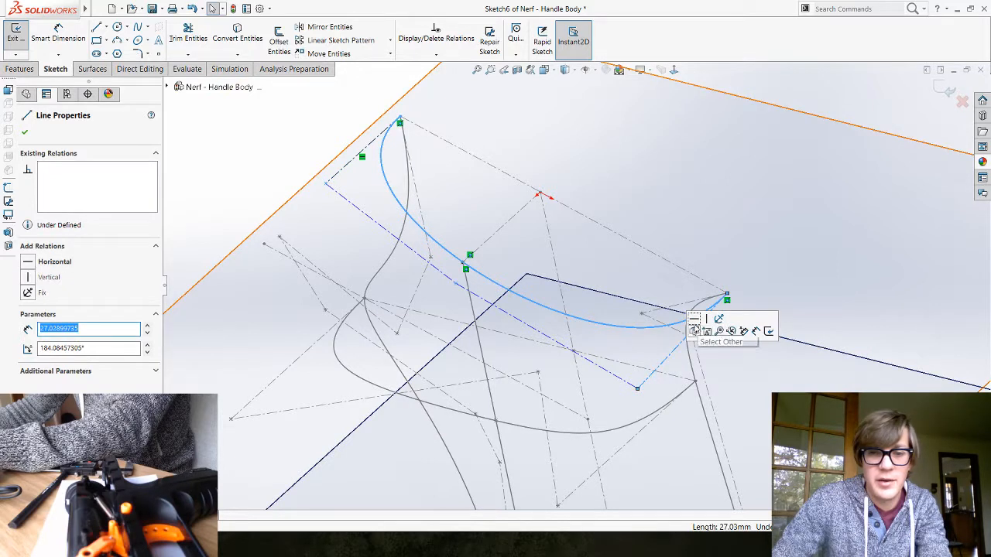
pyautogui.click(695, 324)
# Step: Move the spline's control vertices next to its ends to about X 36.4, Y -27.0 mm and X 33.5, Y 36.0 mm
pyautogui.click(327, 189)
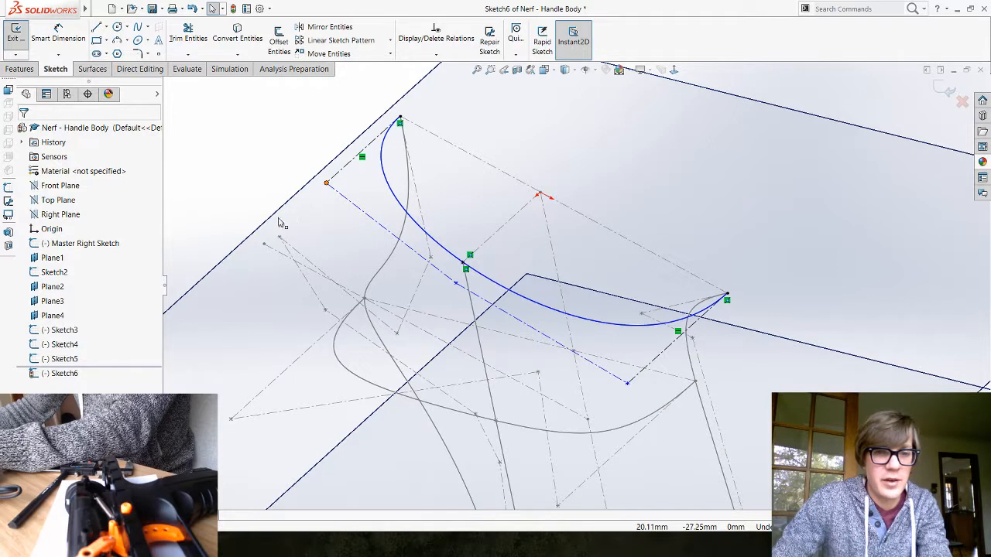
pyautogui.moveTo(279, 223); pyautogui.dragTo(264, 238)
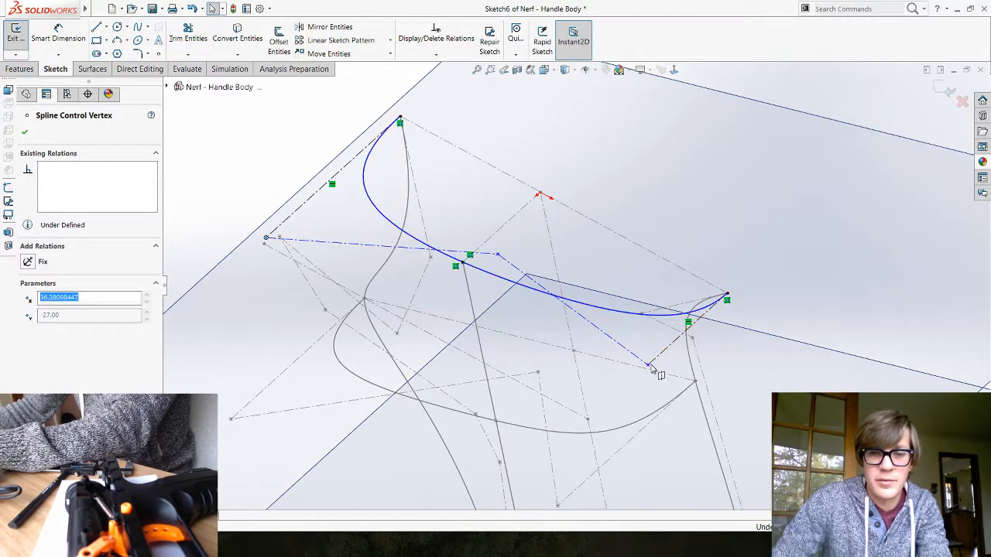
pyautogui.moveTo(648, 364); pyautogui.dragTo(603, 404)
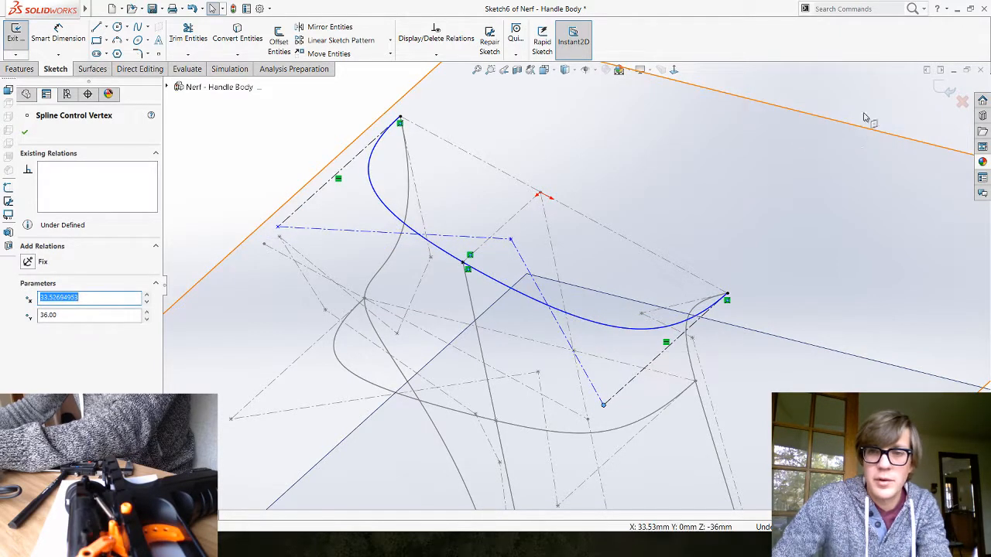
# Step: Exit the Top Plane sketch and save the part
pyautogui.click(772, 177)
pyautogui.moveTo(774, 178)
pyautogui.mouseDown(button='middle')
pyautogui.moveTo(730, 221)
pyautogui.moveTo(444, 337)
pyautogui.moveTo(540, 337)
pyautogui.moveTo(541, 364)
pyautogui.mouseUp(button='middle')
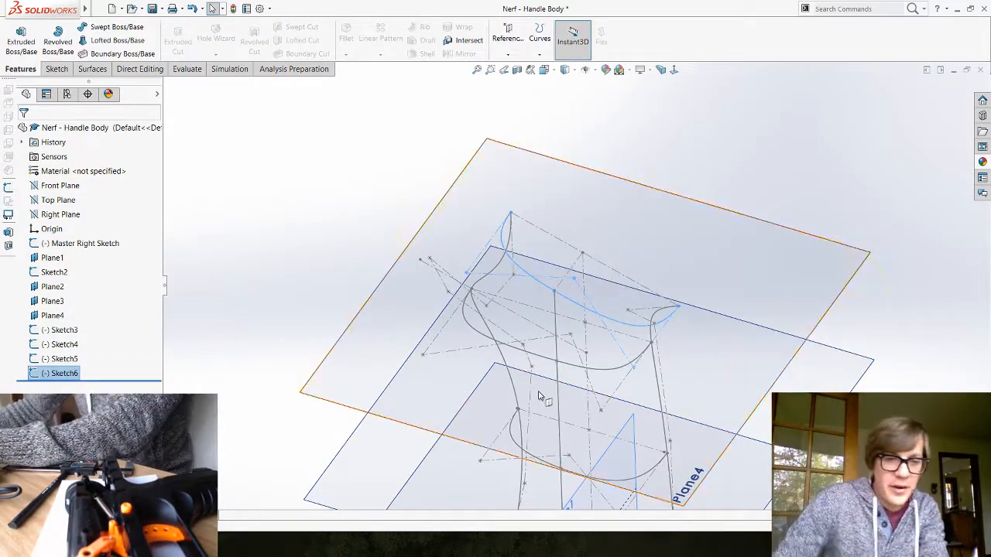
pyautogui.click(328, 209)
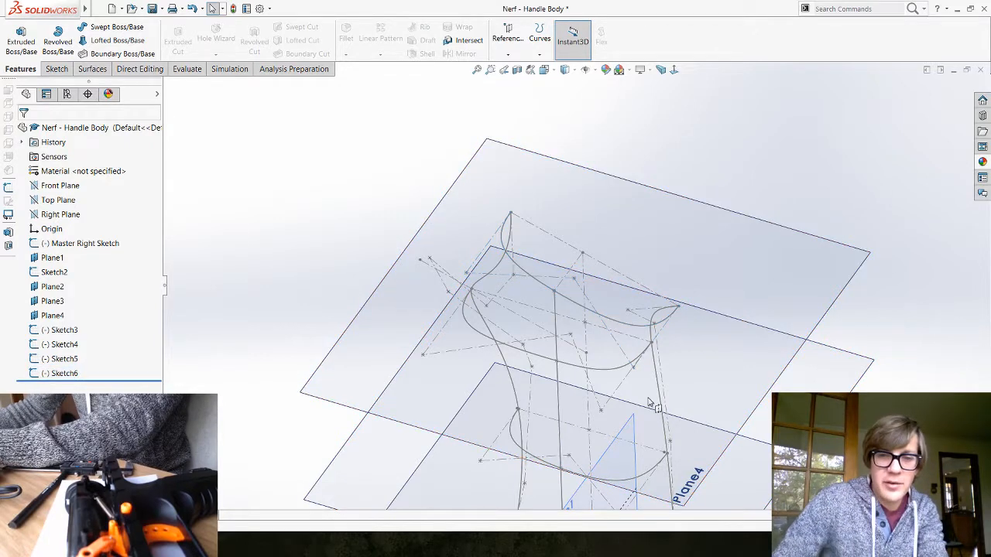
pyautogui.scroll(2, 649, 403)
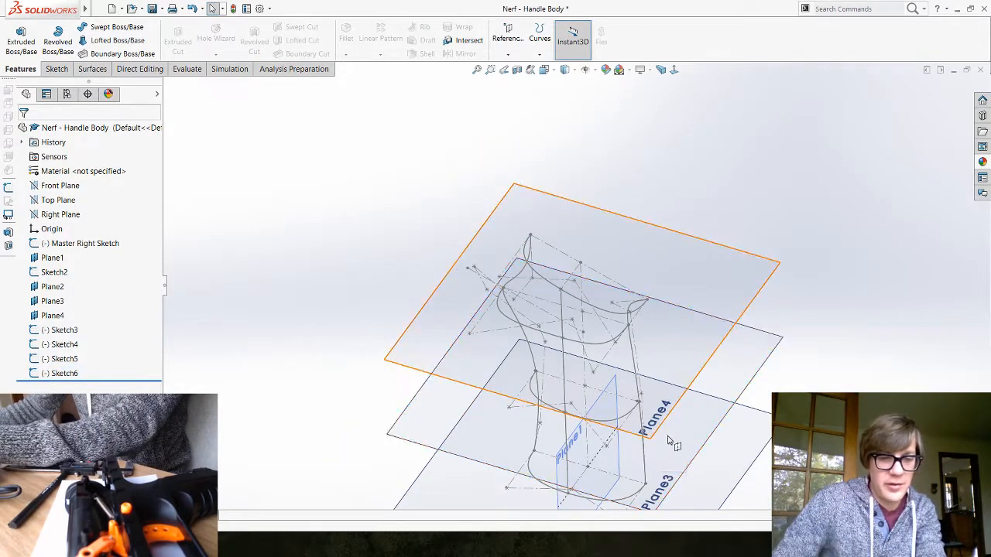
pyautogui.hotkey('ctrl', 's')
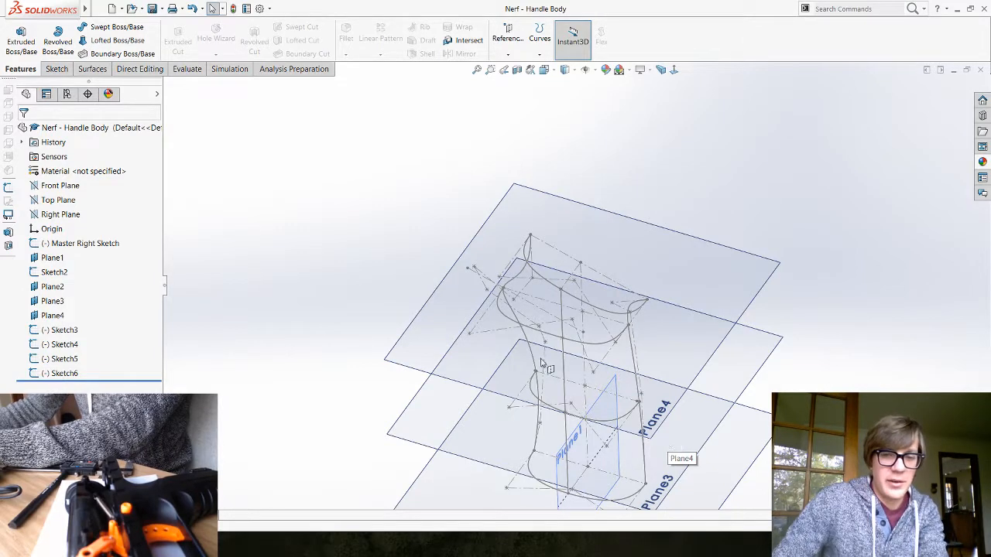
pyautogui.moveTo(300, 319)
pyautogui.mouseDown(button='middle')
pyautogui.moveTo(318, 265)
pyautogui.moveTo(748, 487)
pyautogui.moveTo(617, 350)
pyautogui.moveTo(620, 373)
pyautogui.mouseUp(button='middle')
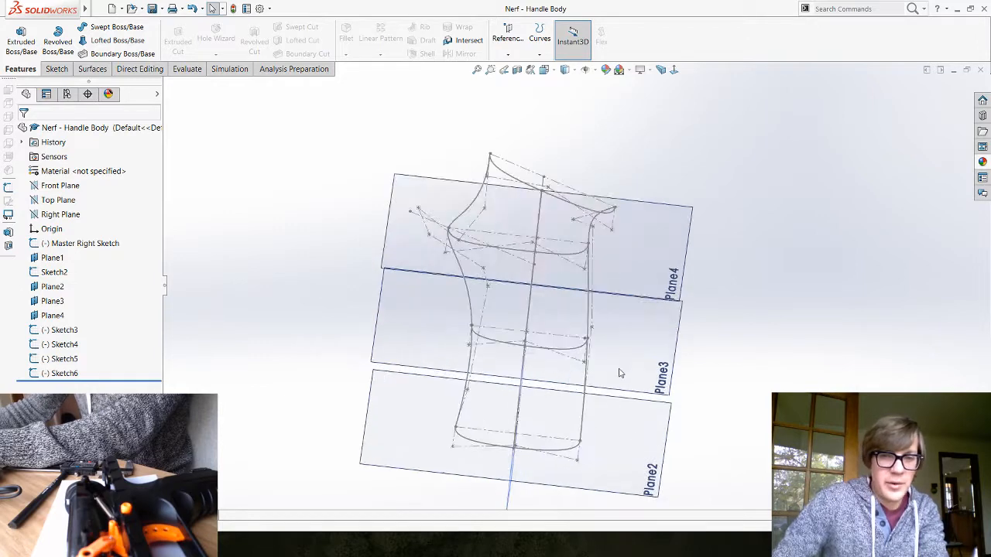
pyautogui.moveTo(289, 323); pyautogui.dragTo(414, 331, button='middle')
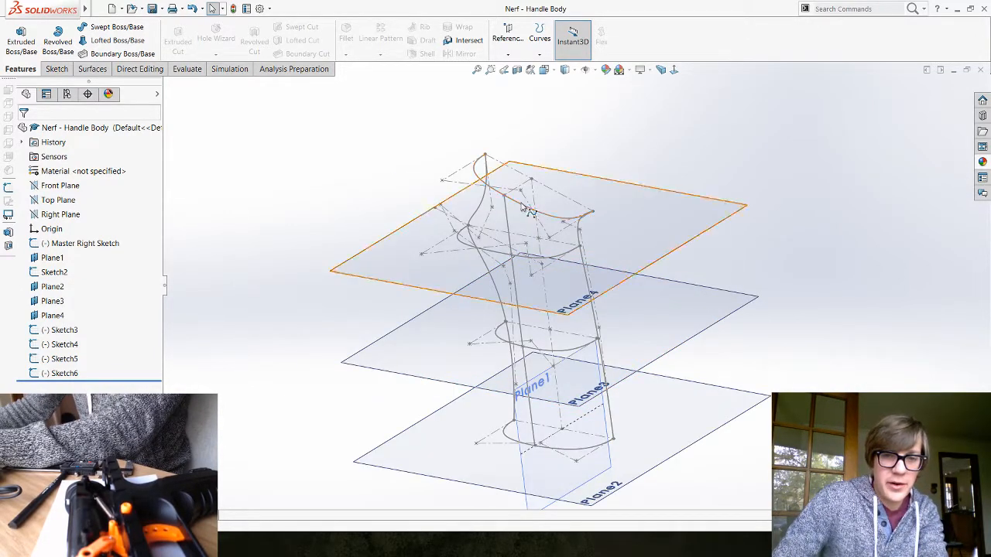
pyautogui.click(542, 255)
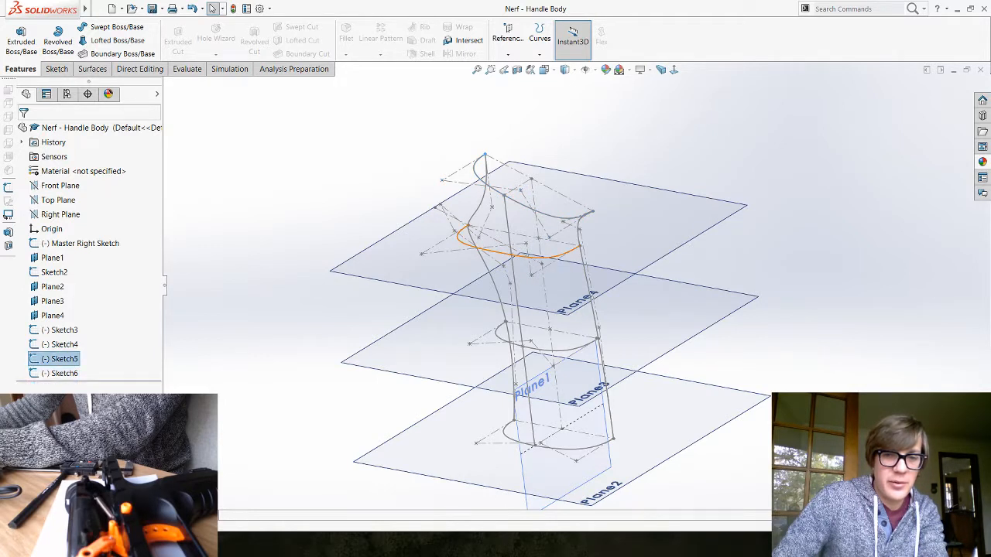
pyautogui.click(573, 354)
pyautogui.click(817, 380)
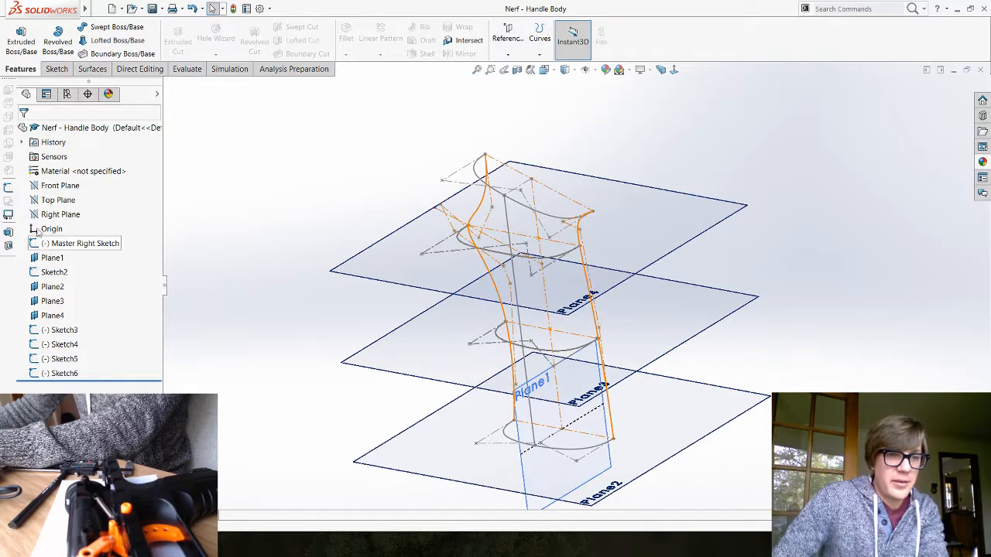
# Step: Start a sketch on the Right Plane, convert Style Spline2 of the Master Right Sketch into it, and exit the sketch
pyautogui.click(60, 214)
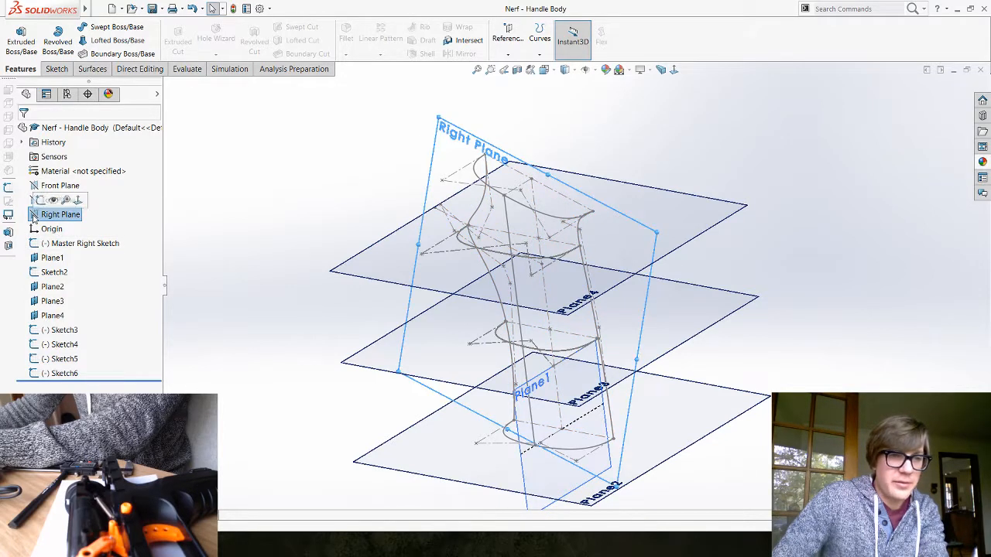
pyautogui.click(47, 199)
pyautogui.click(269, 192)
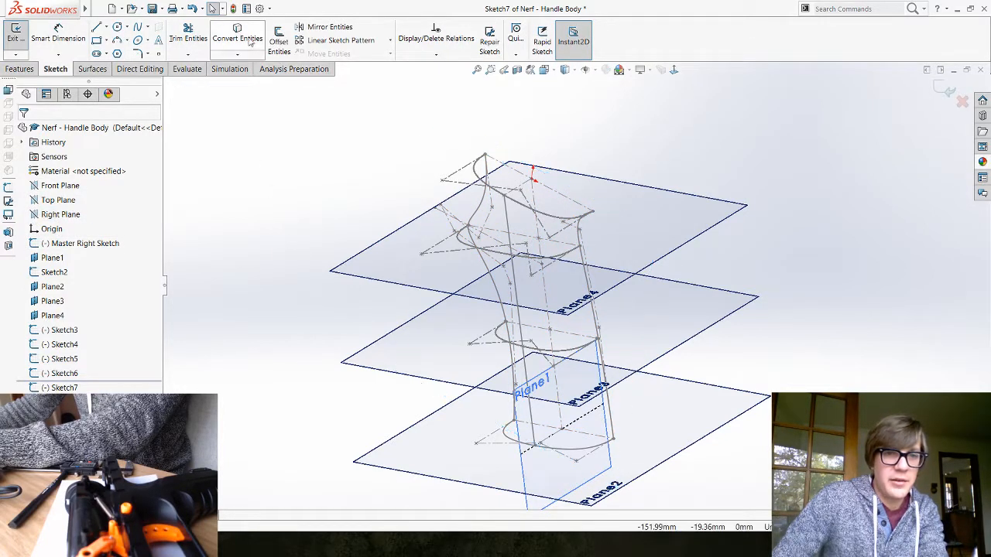
pyautogui.click(243, 39)
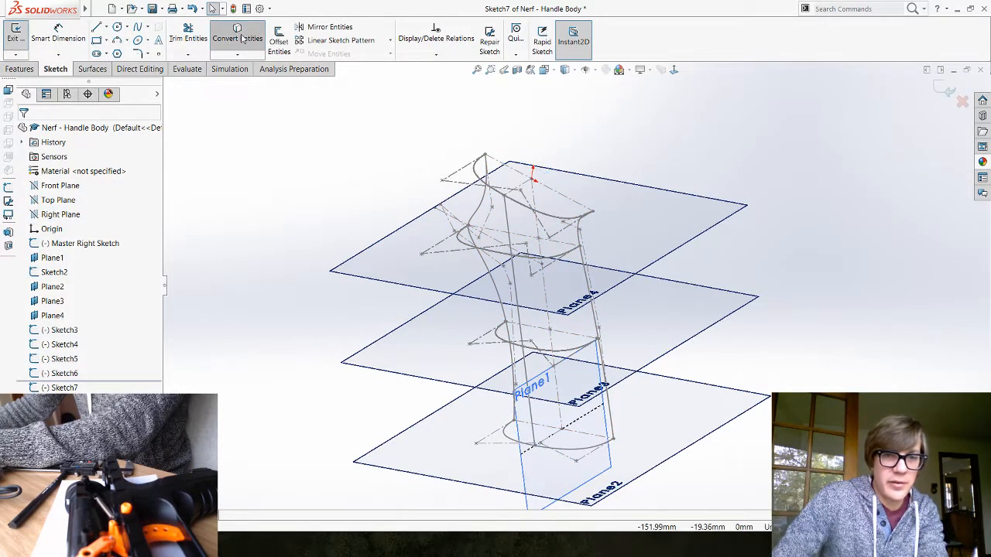
pyautogui.click(481, 213)
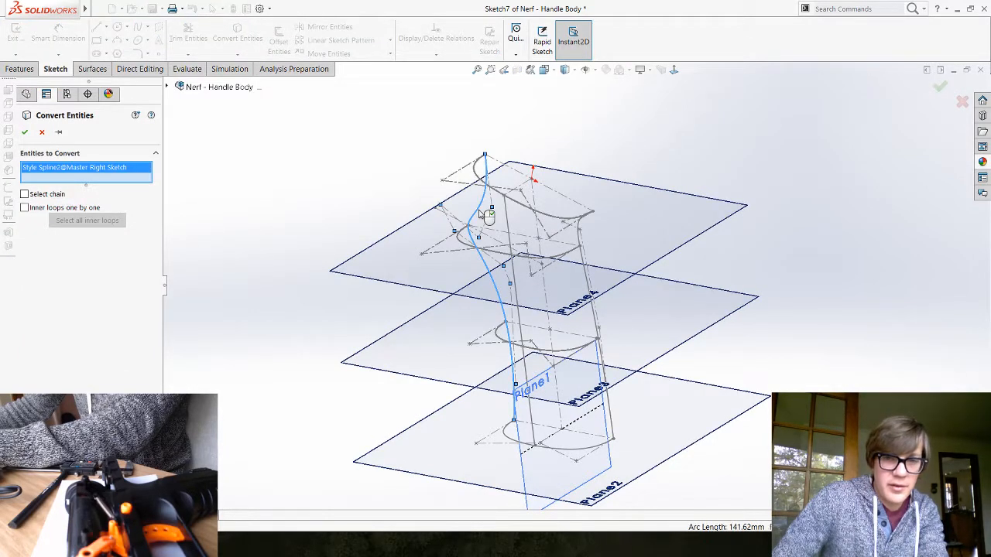
pyautogui.rightClick(479, 215)
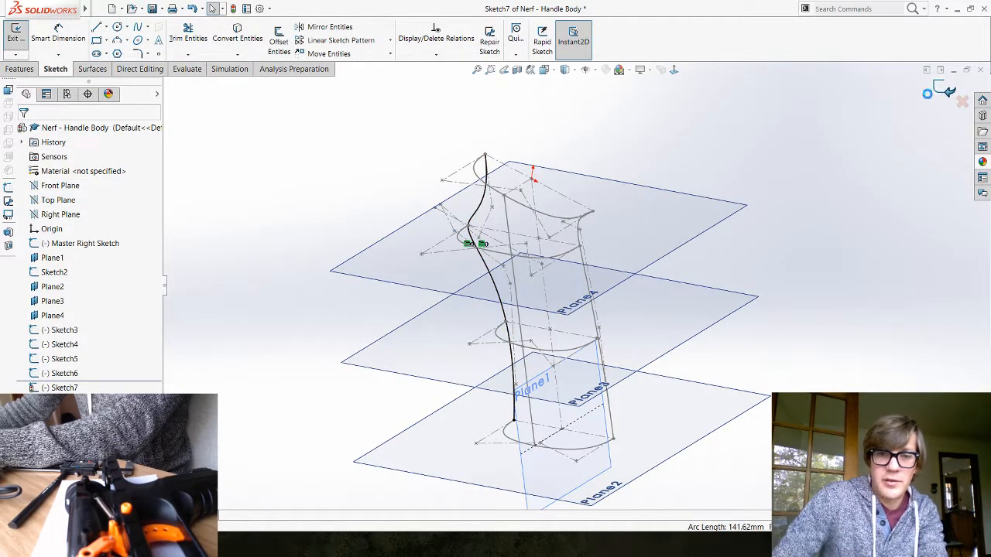
pyautogui.click(948, 92)
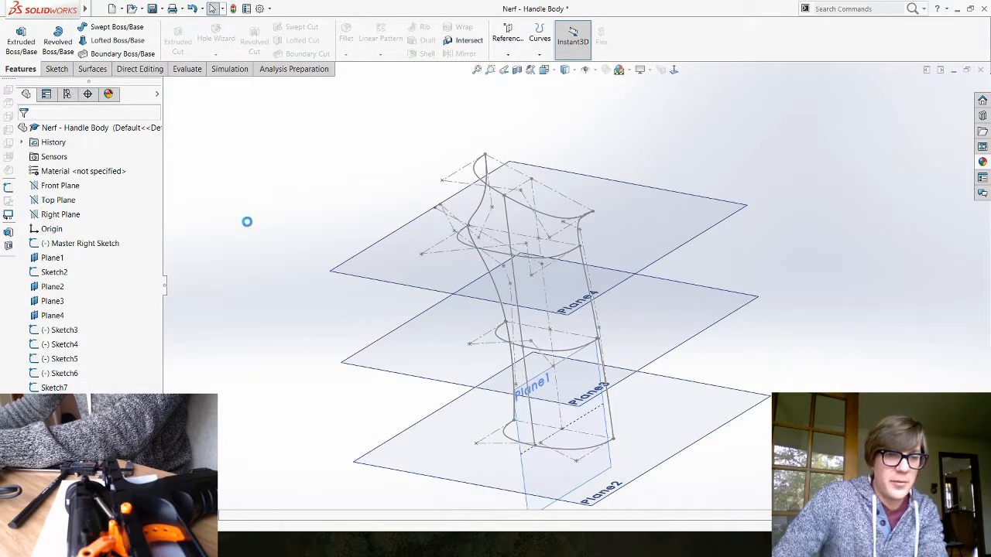
# Step: Start a sketch on the Right Plane, convert Style Spline1 of the Master Right Sketch into it, and exit the sketch
pyautogui.click(36, 244)
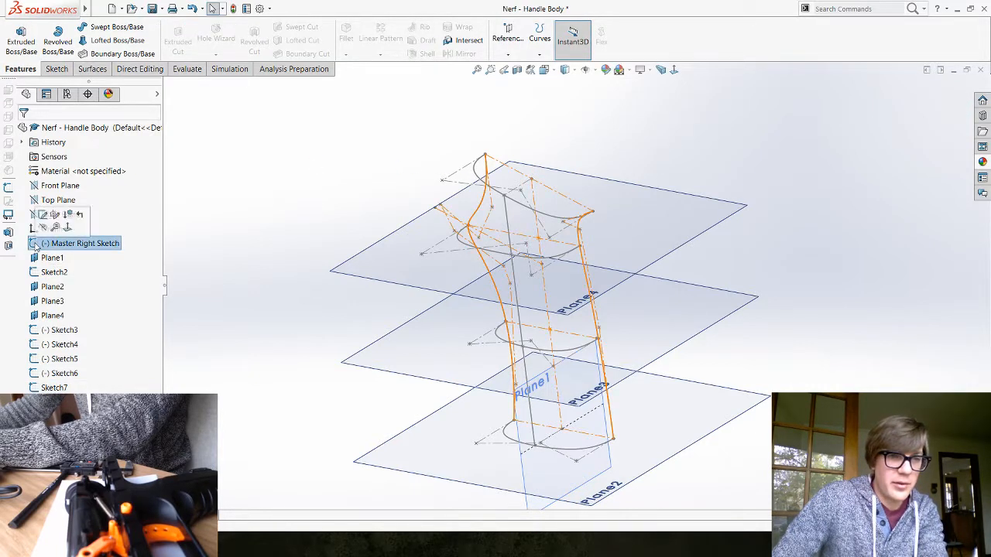
pyautogui.click(263, 218)
pyautogui.click(36, 215)
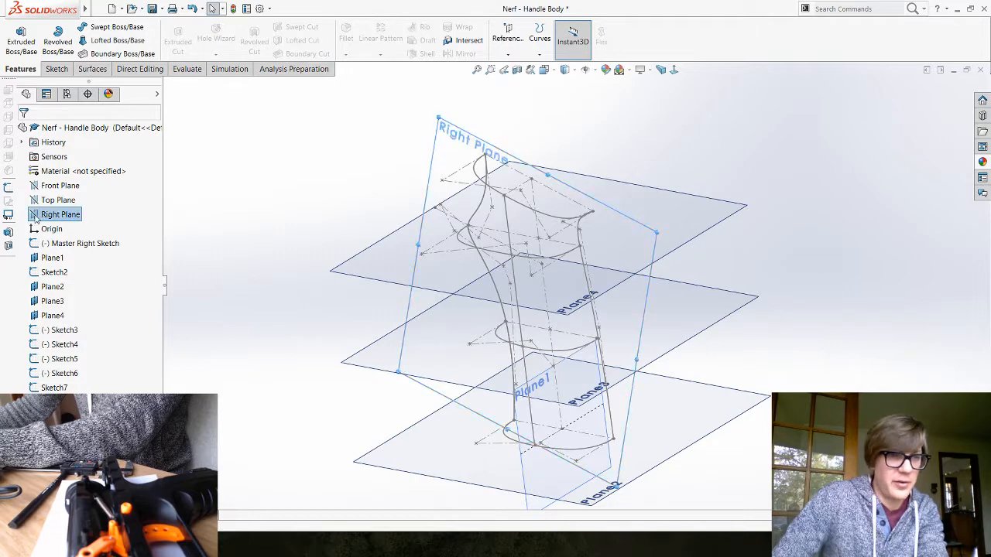
pyautogui.click(42, 199)
pyautogui.click(284, 171)
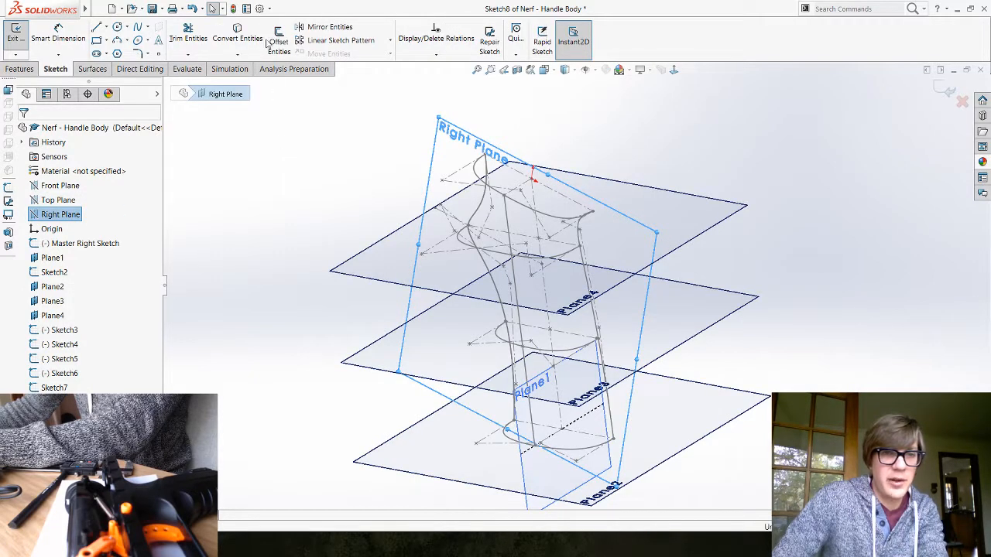
pyautogui.click(238, 40)
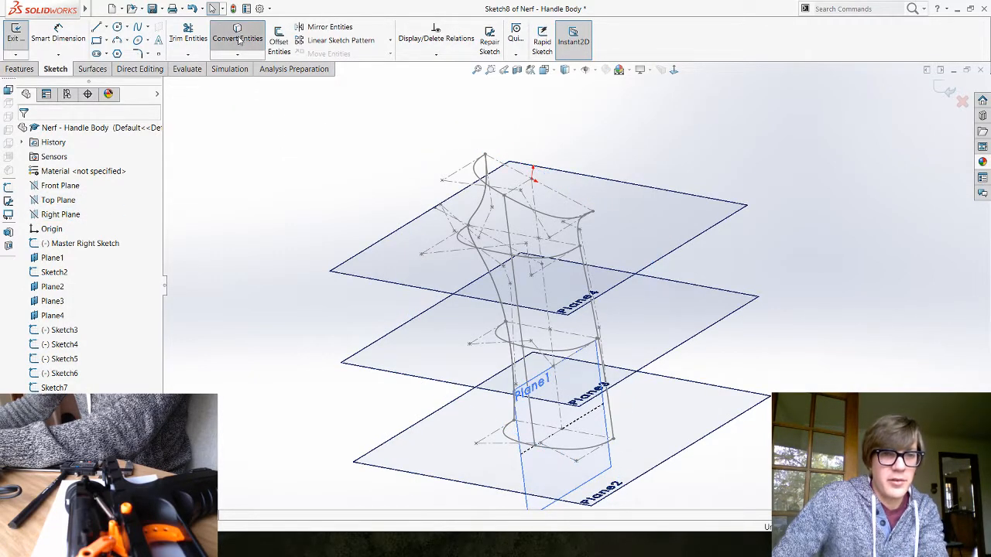
pyautogui.click(579, 242)
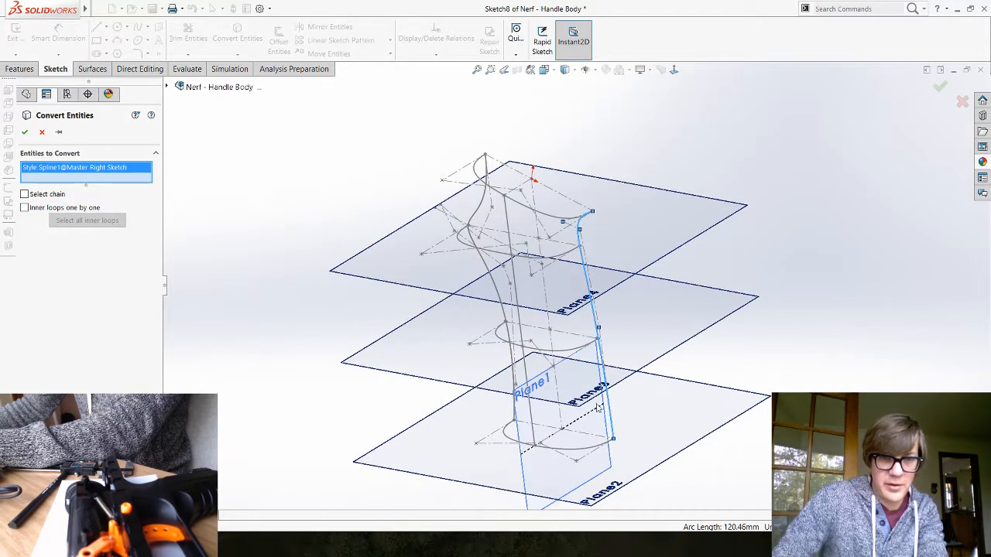
pyautogui.click(25, 135)
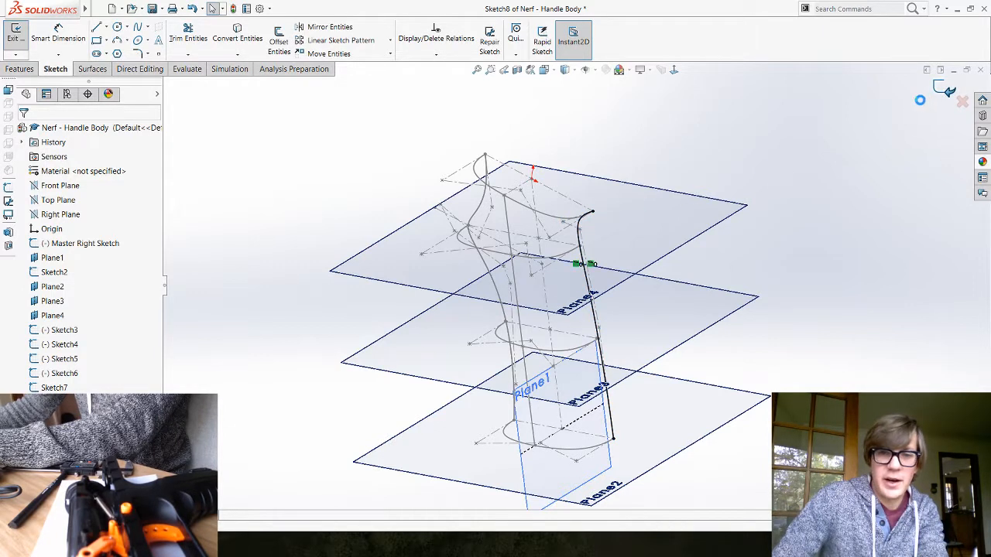
pyautogui.doubleClick(268, 198)
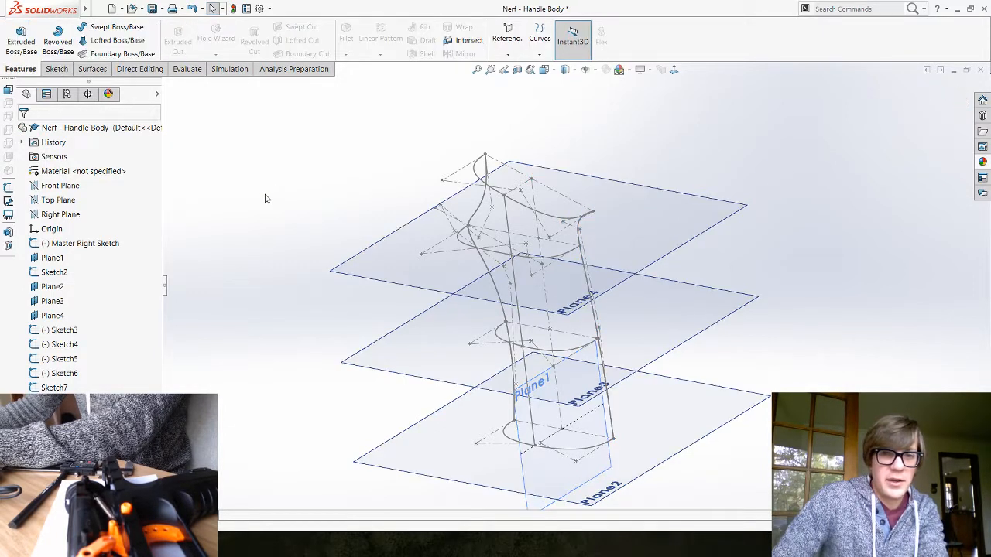
# Step: Hide the Master Right Sketch and the reference planes, and save the part
pyautogui.click(34, 246)
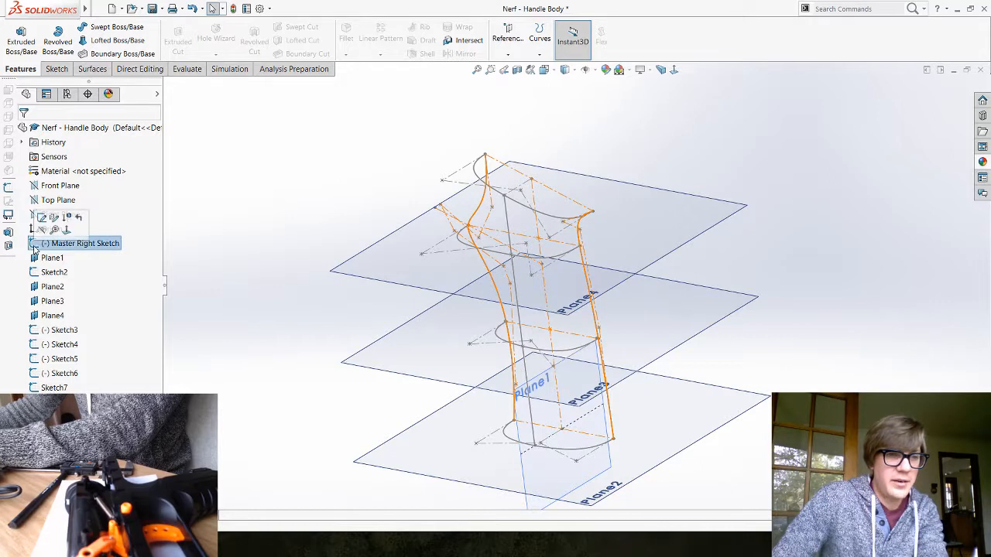
pyautogui.click(326, 194)
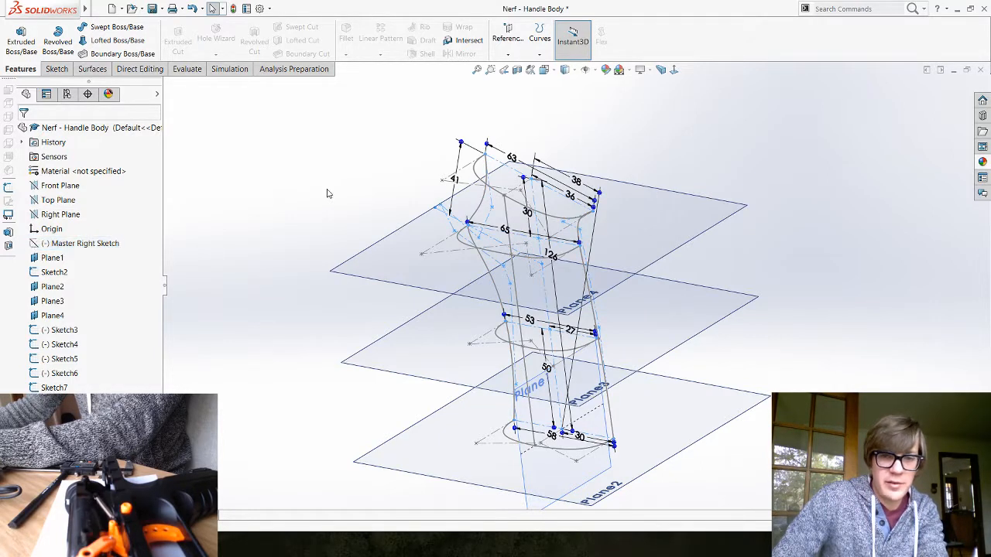
pyautogui.click(592, 69)
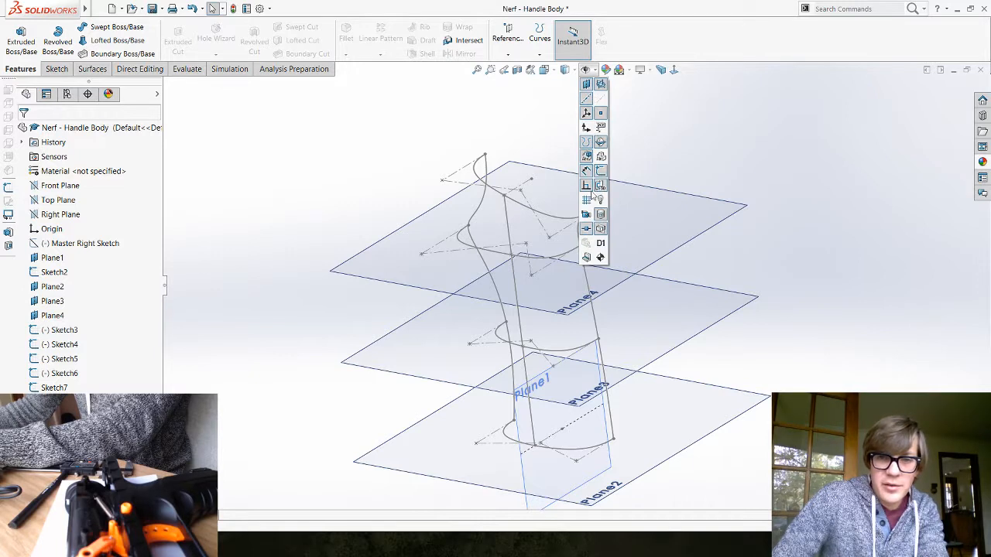
pyautogui.click(596, 87)
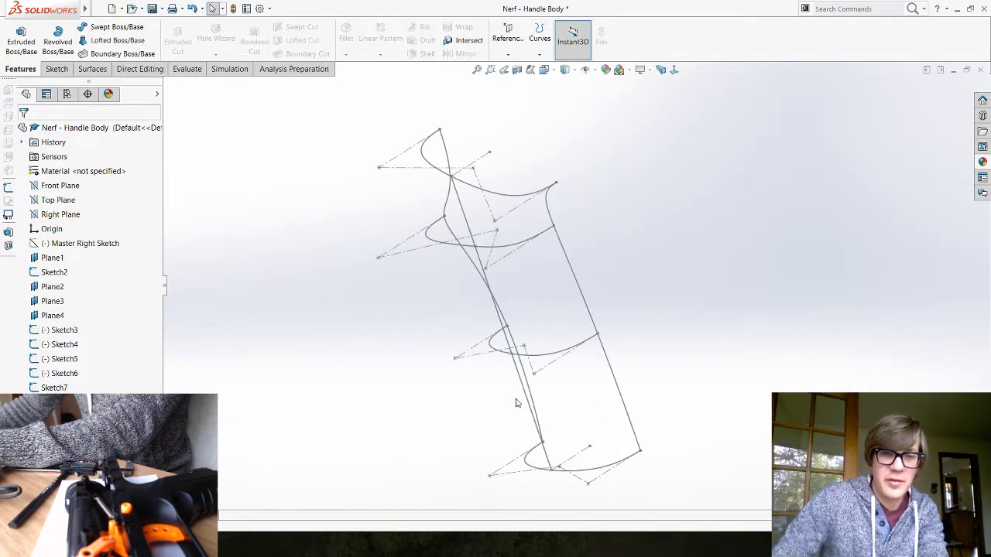
pyautogui.moveTo(463, 358); pyautogui.dragTo(467, 354, button='middle')
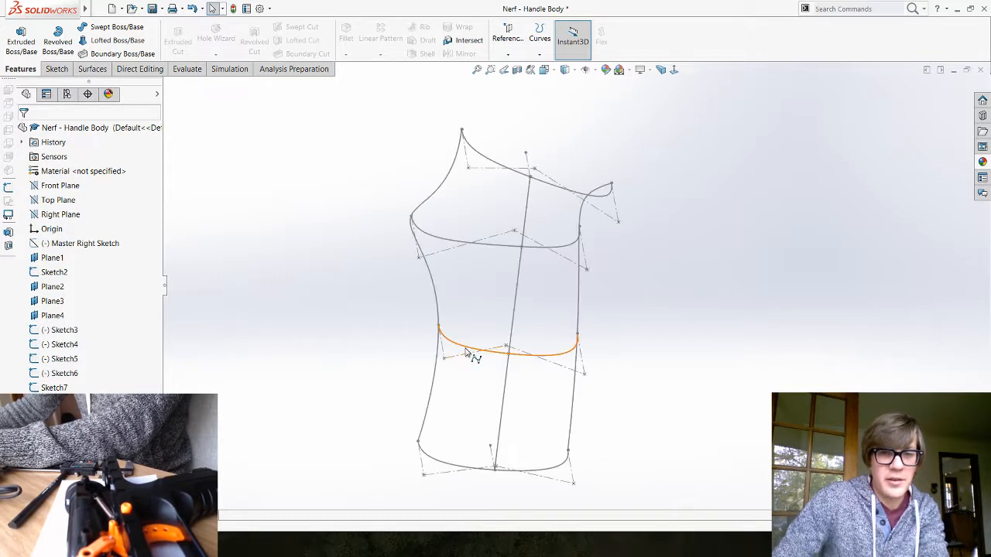
pyautogui.moveTo(371, 336)
pyautogui.mouseDown(button='middle')
pyautogui.moveTo(333, 336)
pyautogui.moveTo(354, 327)
pyautogui.mouseUp(button='middle')
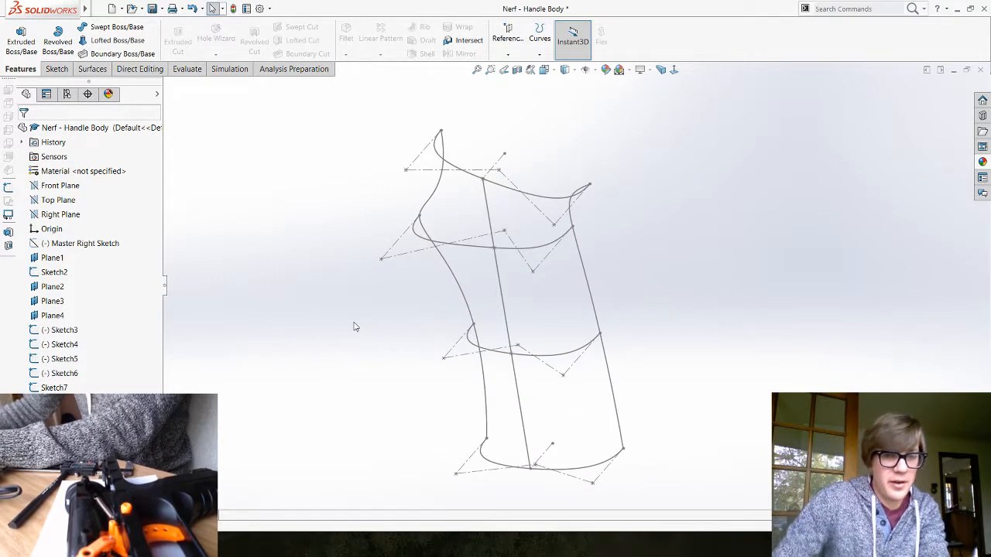
pyautogui.hotkey('ctrl', 's')
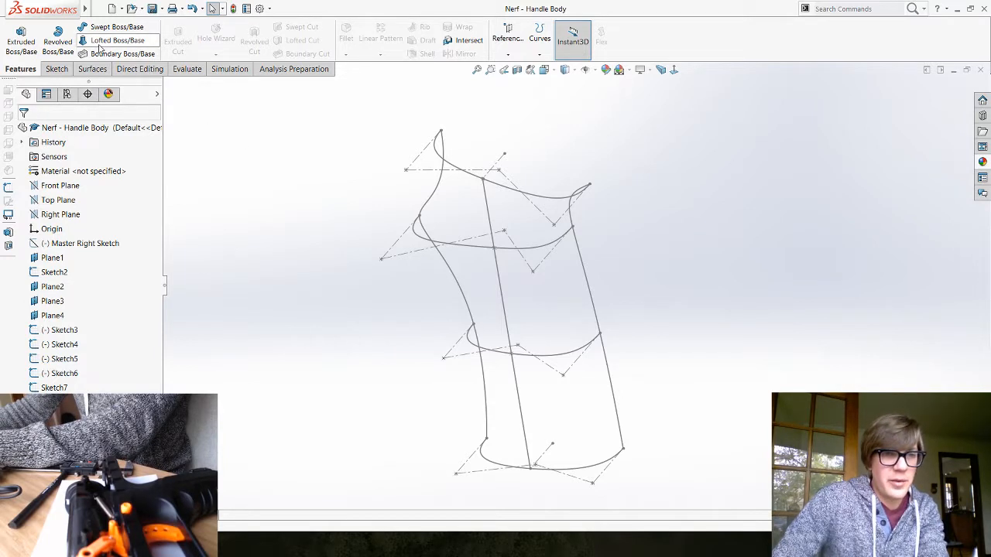
# Step: Start a lofted surface with Sketch3, Sketch4, Sketch5 and Sketch6 as profiles, ordered from the handle's base to its top
pyautogui.click(99, 48)
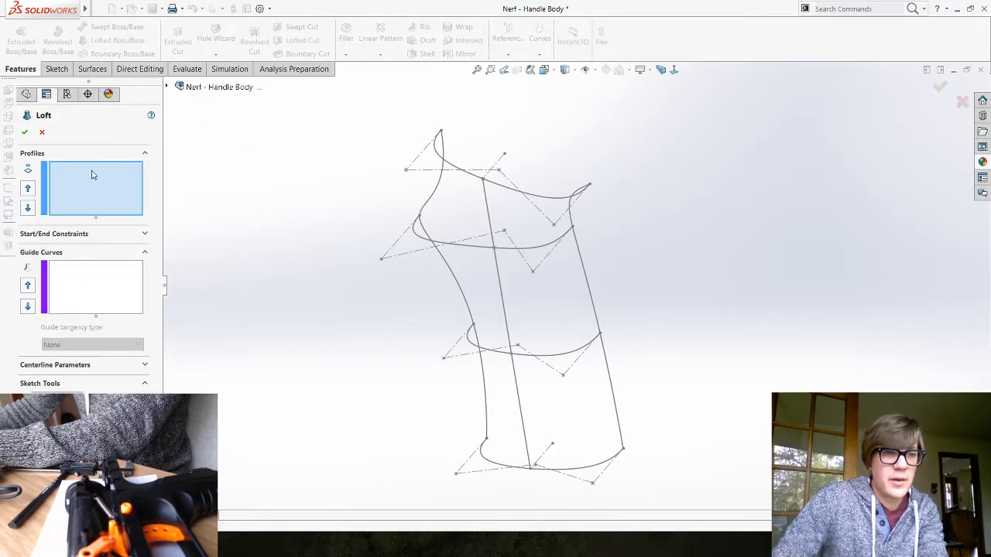
pyautogui.click(42, 133)
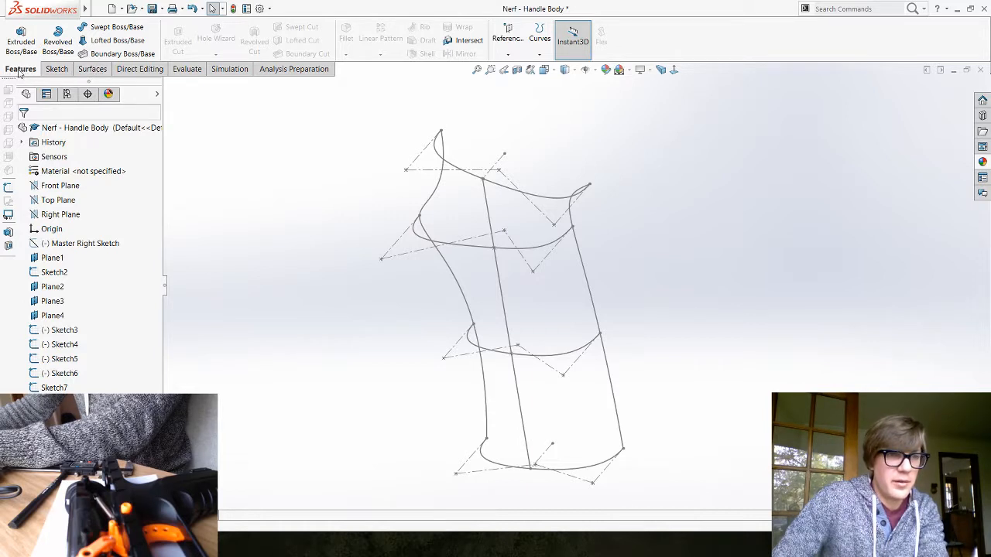
pyautogui.click(103, 69)
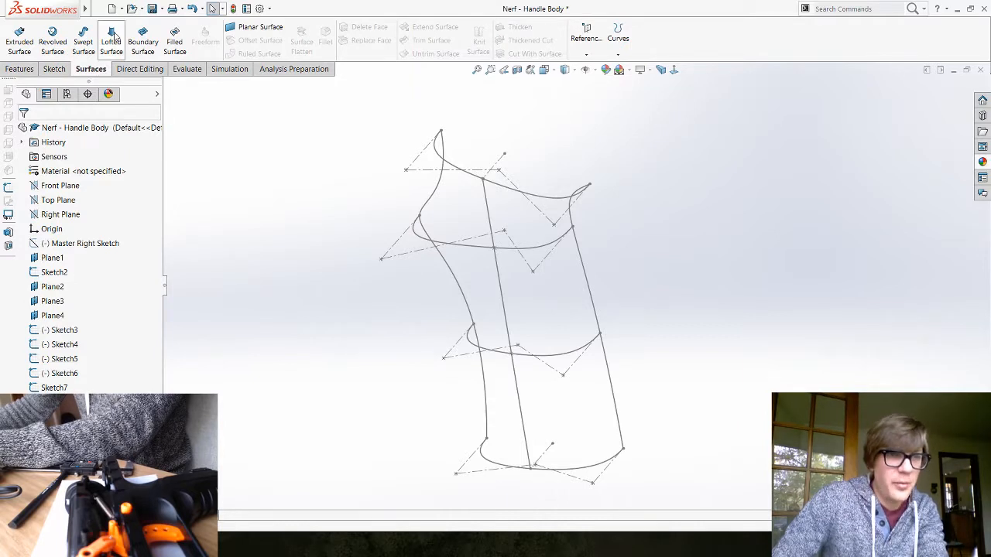
pyautogui.click(111, 39)
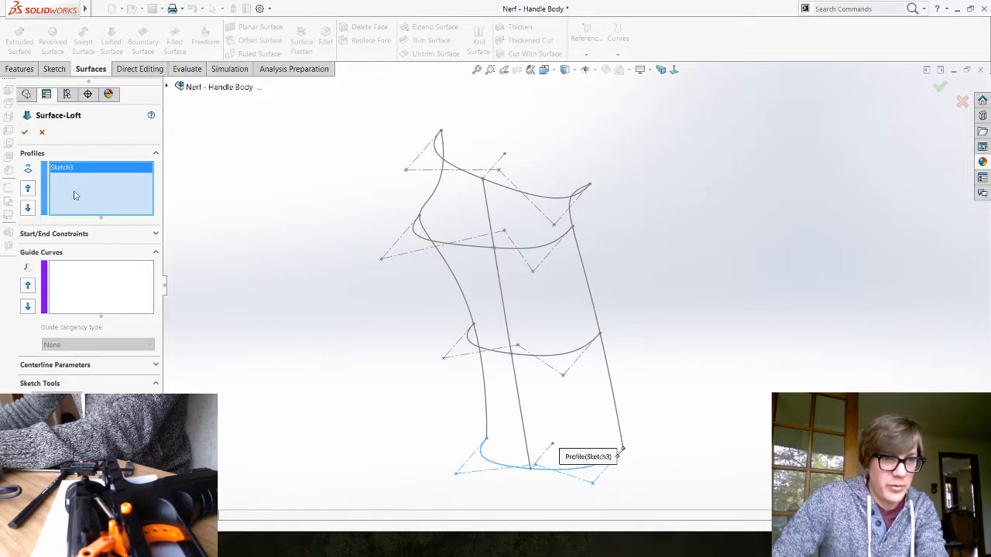
pyautogui.click(555, 355)
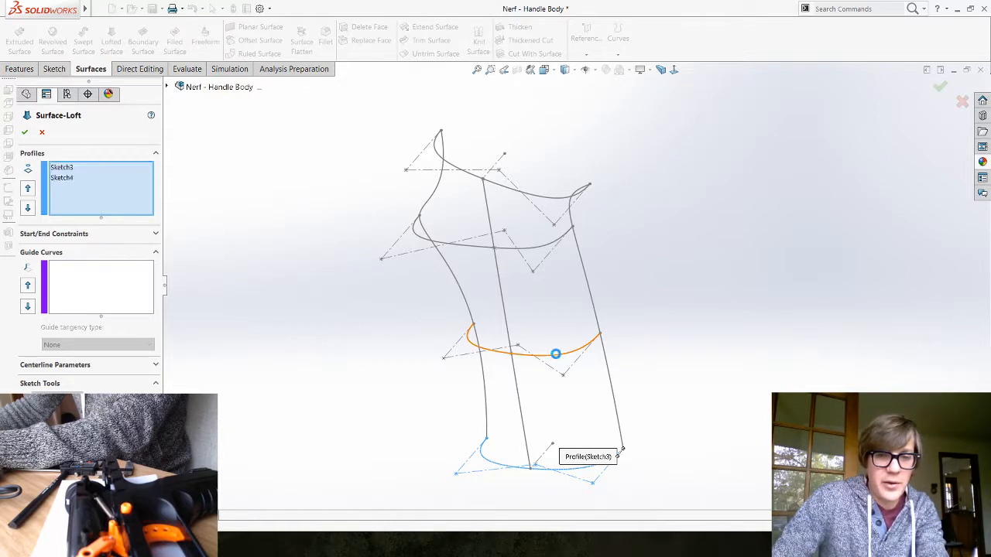
pyautogui.click(532, 247)
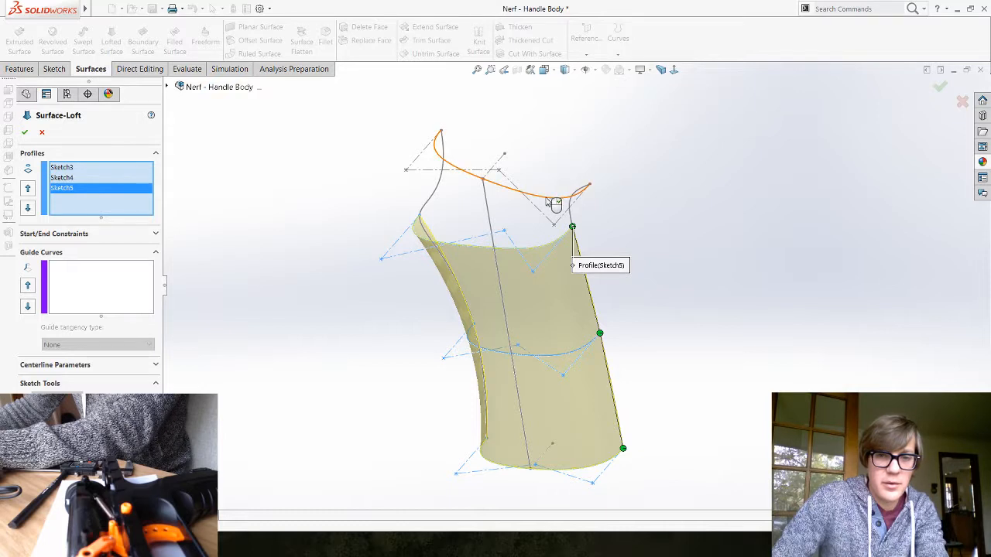
pyautogui.click(548, 202)
pyautogui.moveTo(355, 325)
pyautogui.mouseDown(button='middle')
pyautogui.moveTo(407, 281)
pyautogui.moveTo(411, 307)
pyautogui.moveTo(320, 308)
pyautogui.moveTo(312, 336)
pyautogui.moveTo(343, 340)
pyautogui.mouseUp(button='middle')
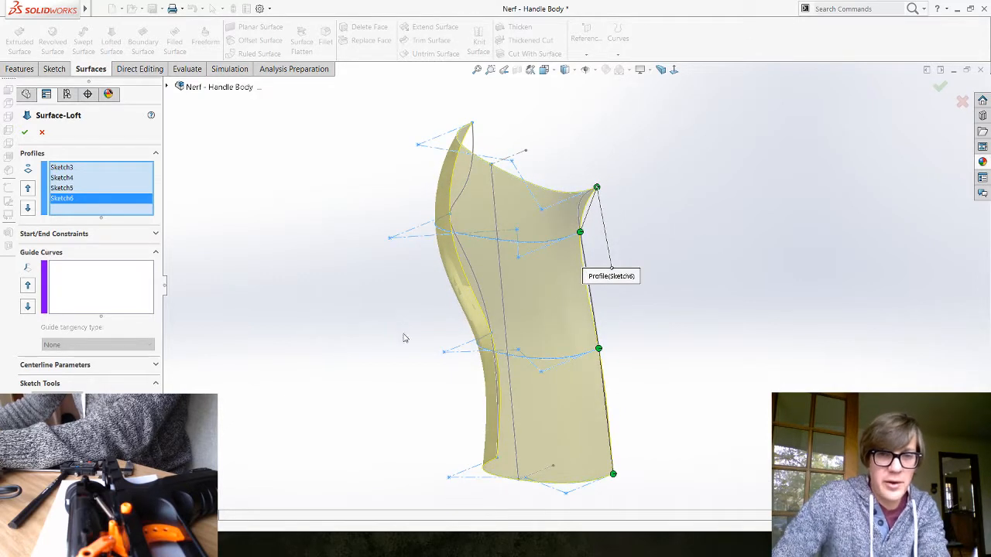
# Step: Add Sketch7, Sketch8 and Sketch2 as guide curves and create the lofted surface
pyautogui.click(81, 289)
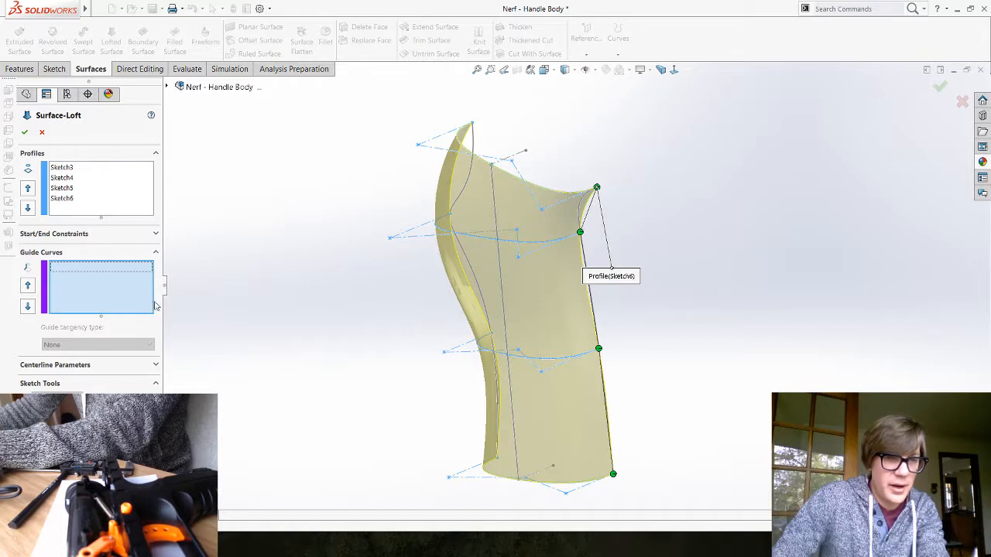
pyautogui.moveTo(379, 346); pyautogui.dragTo(387, 350, button='middle')
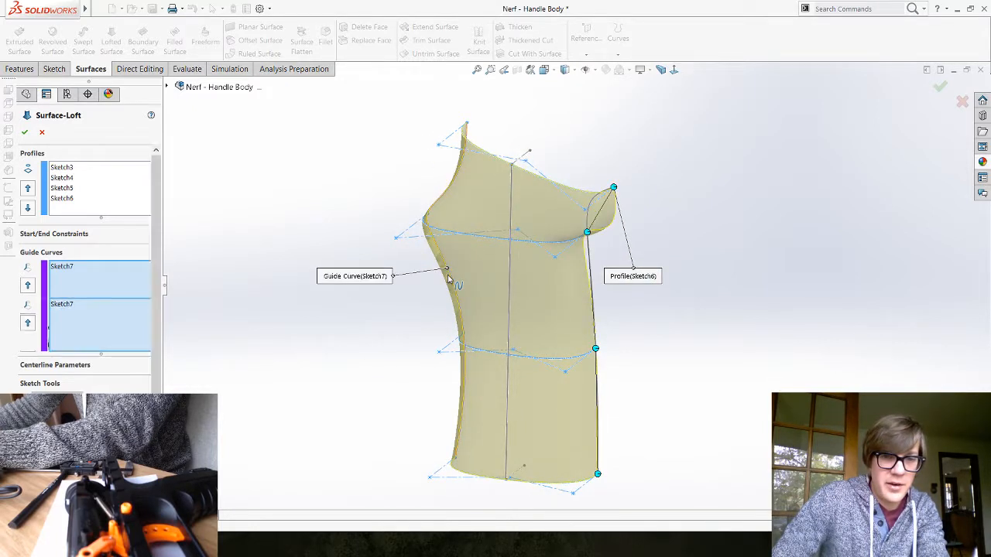
pyautogui.click(591, 272)
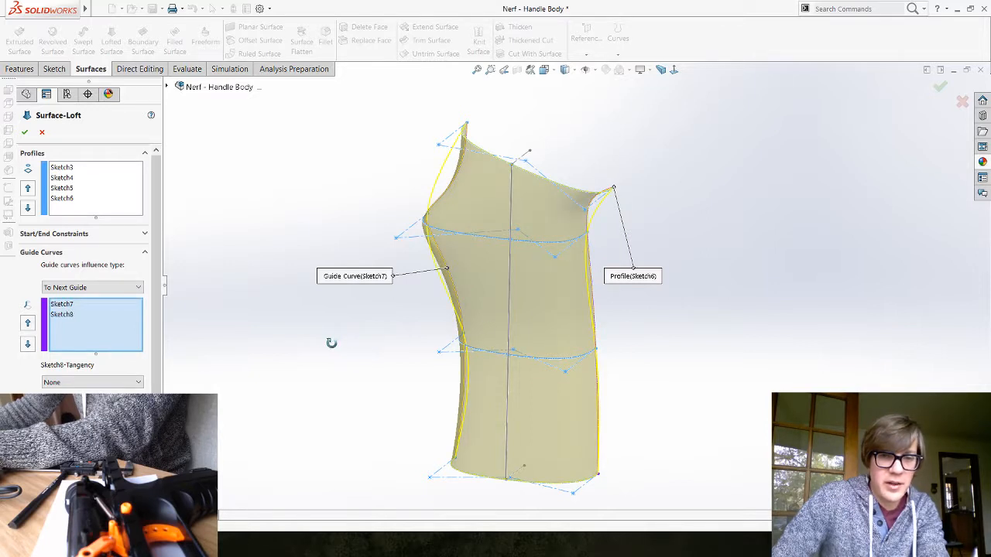
pyautogui.click(511, 283)
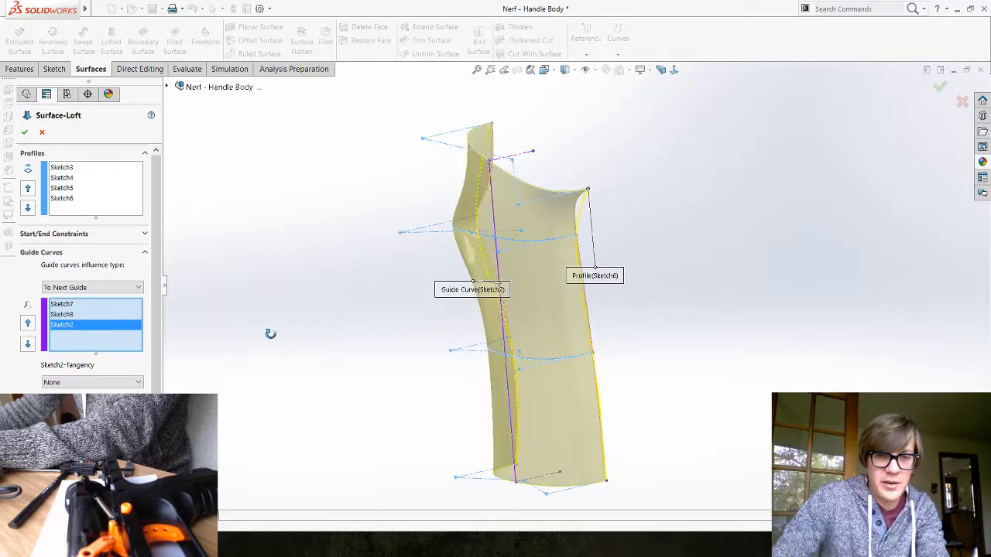
pyautogui.moveTo(260, 334); pyautogui.dragTo(356, 330, button='middle')
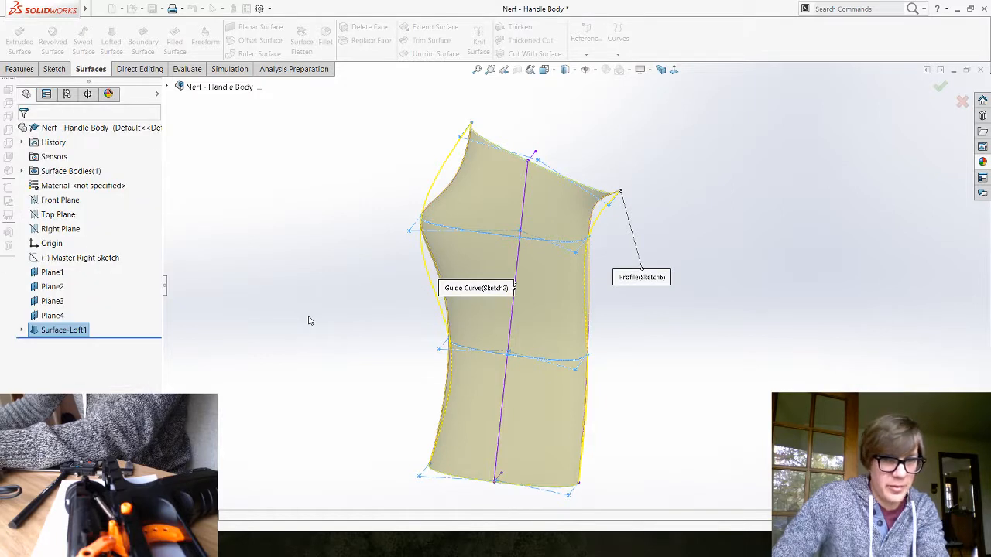
pyautogui.moveTo(310, 321)
pyautogui.mouseDown(button='middle')
pyautogui.moveTo(332, 320)
pyautogui.moveTo(347, 288)
pyautogui.moveTo(404, 283)
pyautogui.moveTo(505, 305)
pyautogui.moveTo(447, 321)
pyautogui.moveTo(259, 325)
pyautogui.moveTo(332, 328)
pyautogui.moveTo(366, 392)
pyautogui.moveTo(372, 504)
pyautogui.moveTo(349, 416)
pyautogui.moveTo(259, 439)
pyautogui.moveTo(302, 436)
pyautogui.moveTo(480, 358)
pyautogui.moveTo(341, 380)
pyautogui.moveTo(298, 398)
pyautogui.mouseUp(button='middle')
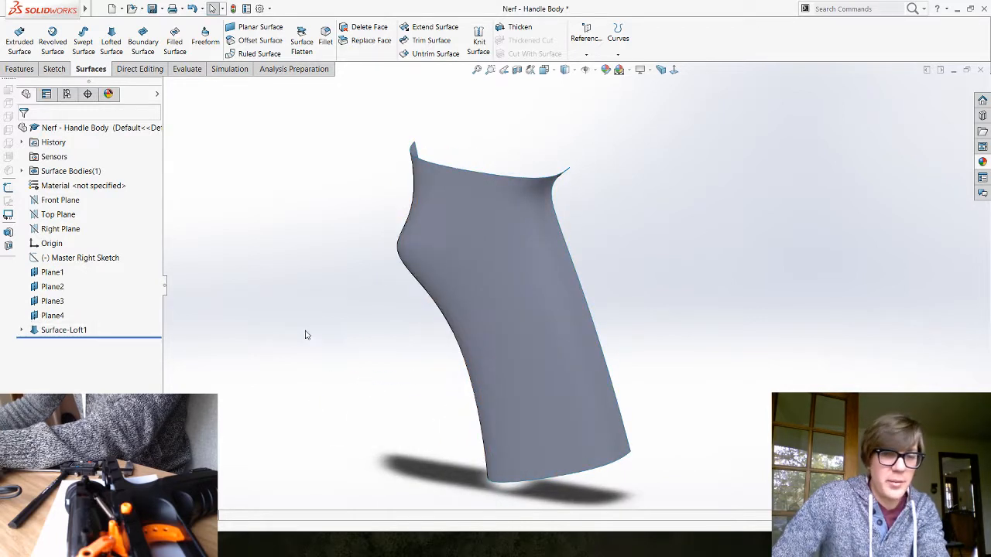
# Step: Edit the surface loft to set the tangency of guide curves Sketch7 and Sketch8 to Normal To Profile
pyautogui.moveTo(306, 334); pyautogui.dragTo(348, 341, button='middle')
pyautogui.click(543, 318)
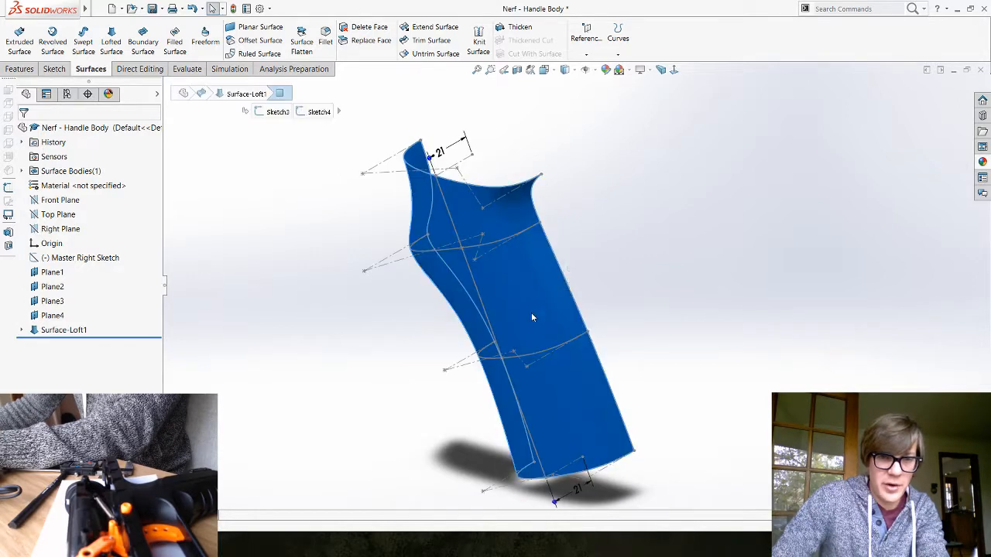
pyautogui.click(397, 337)
pyautogui.click(53, 332)
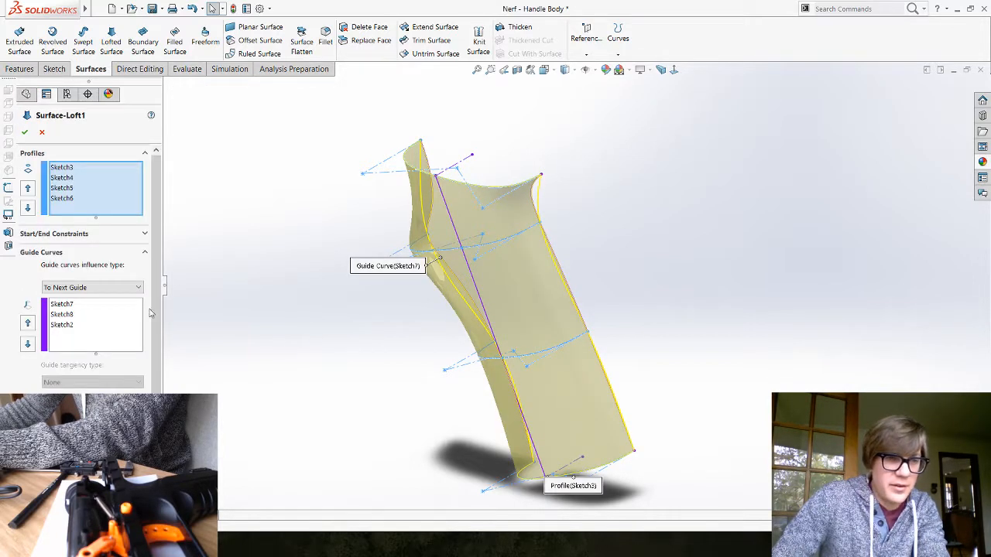
pyautogui.click(61, 305)
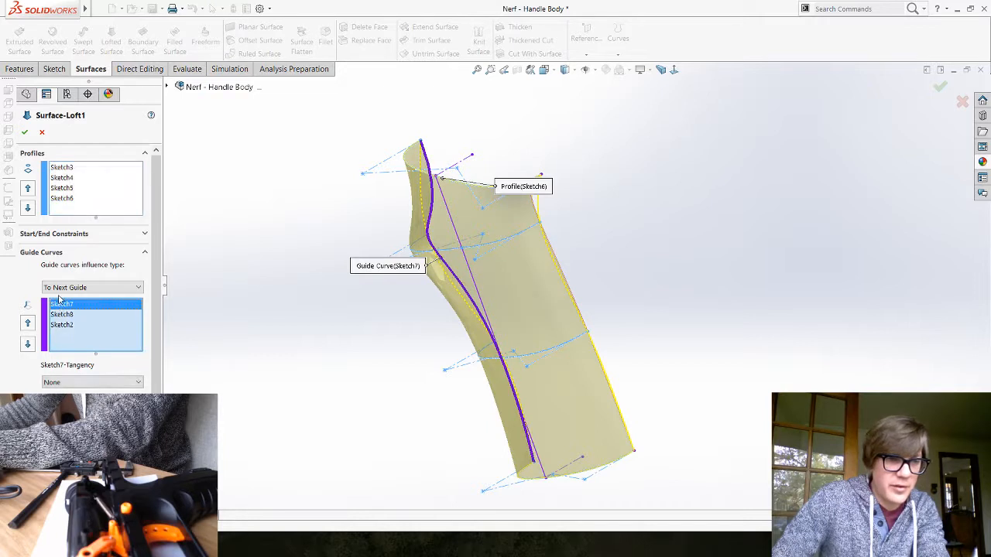
pyautogui.click(86, 383)
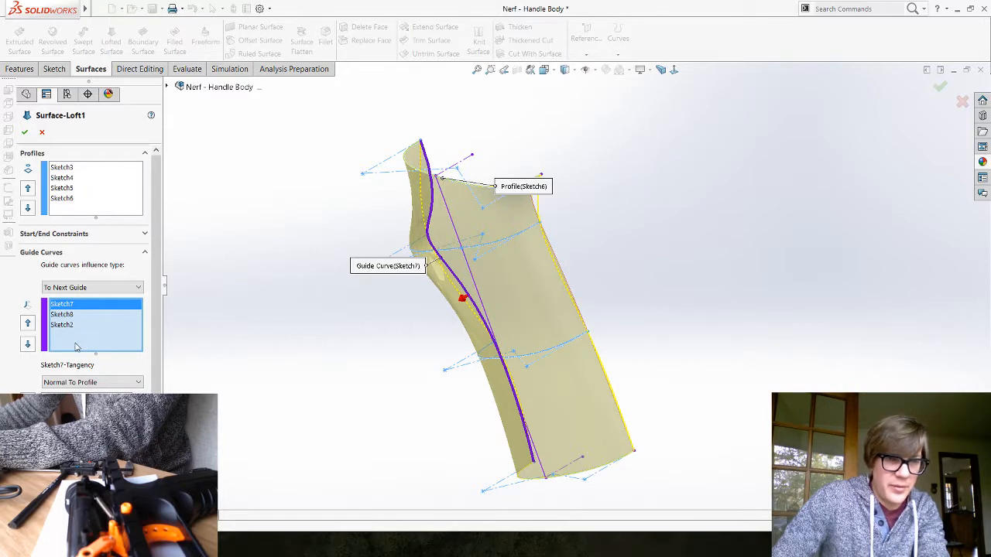
pyautogui.click(67, 325)
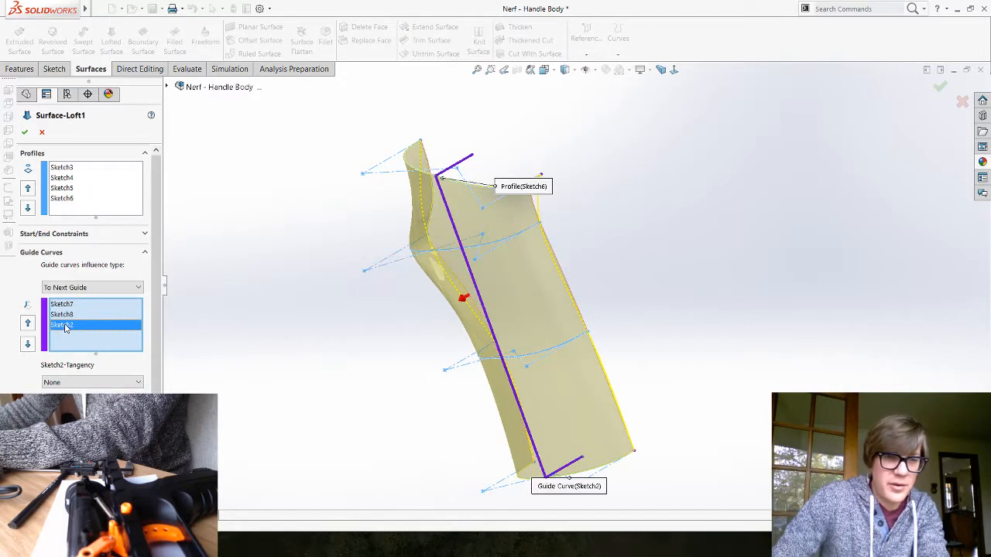
pyautogui.click(68, 315)
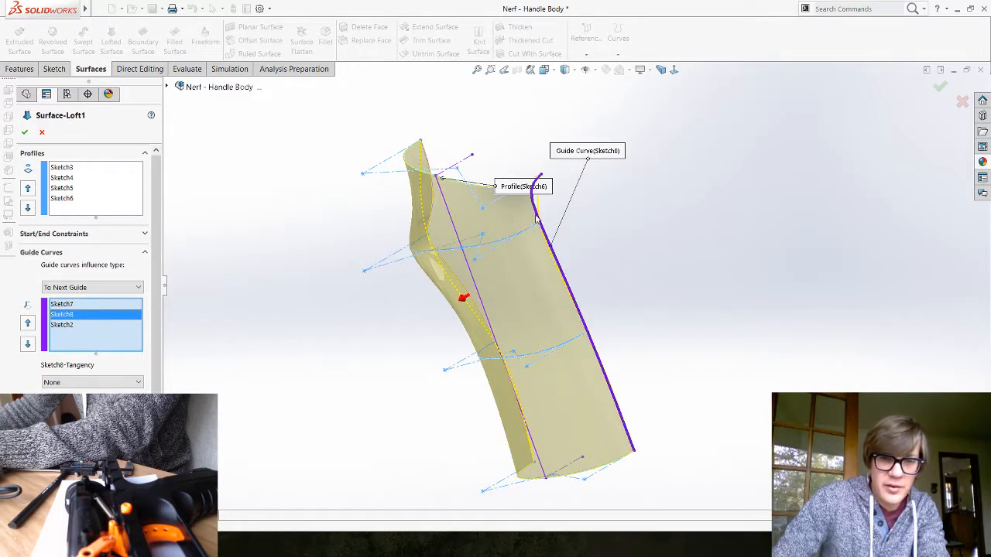
pyautogui.click(80, 382)
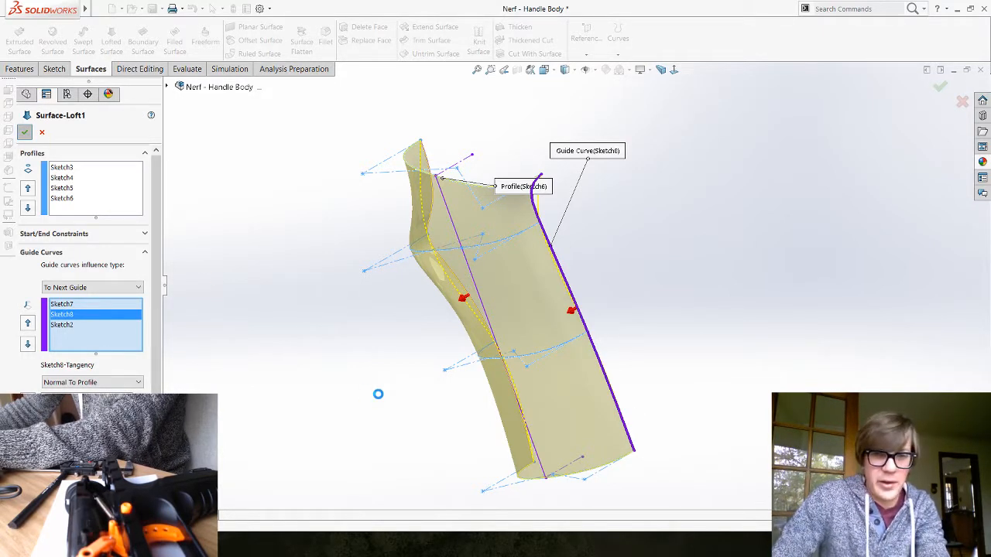
pyautogui.press('Return')
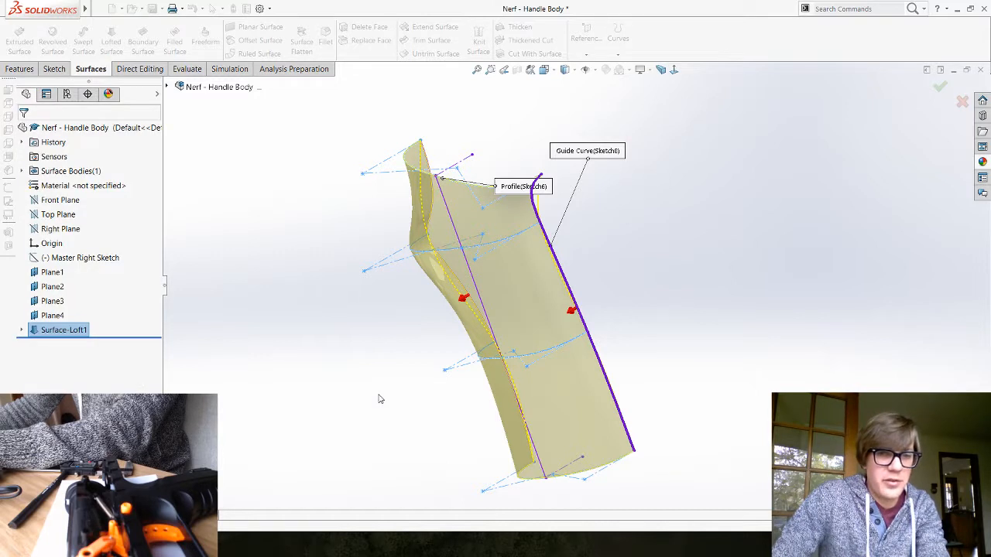
# Step: Inspect the finished lofted surface of the handle from several angles and save the part
pyautogui.moveTo(343, 350); pyautogui.dragTo(539, 230, button='middle')
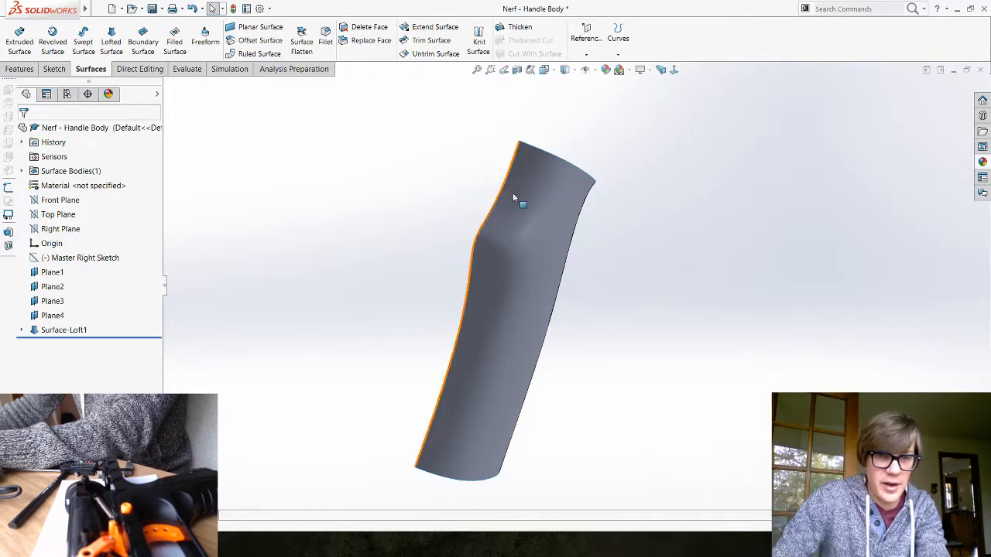
pyautogui.moveTo(385, 292); pyautogui.dragTo(237, 277, button='middle')
pyautogui.hotkey('ctrl', 's')
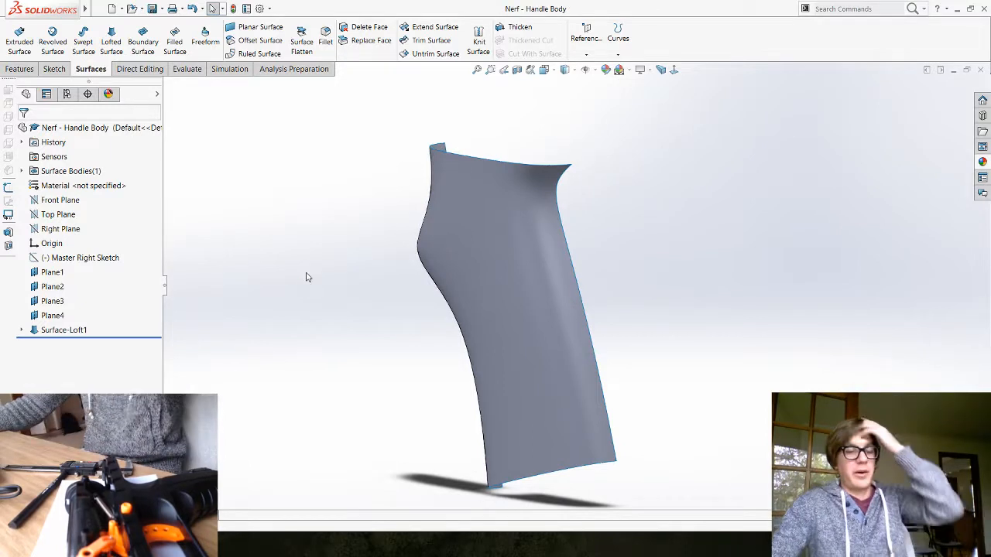
pyautogui.moveTo(310, 276); pyautogui.dragTo(356, 284, button='middle')
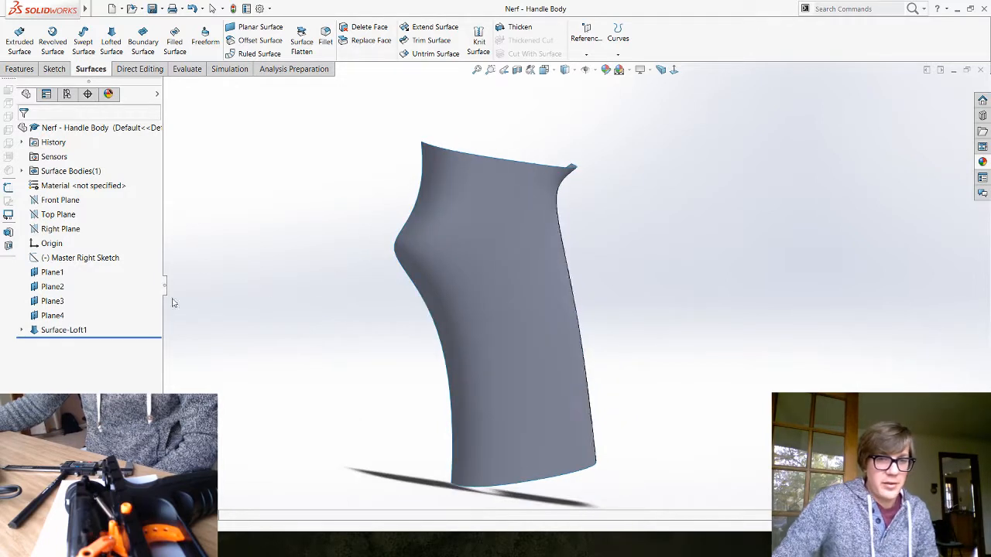
pyautogui.click(22, 330)
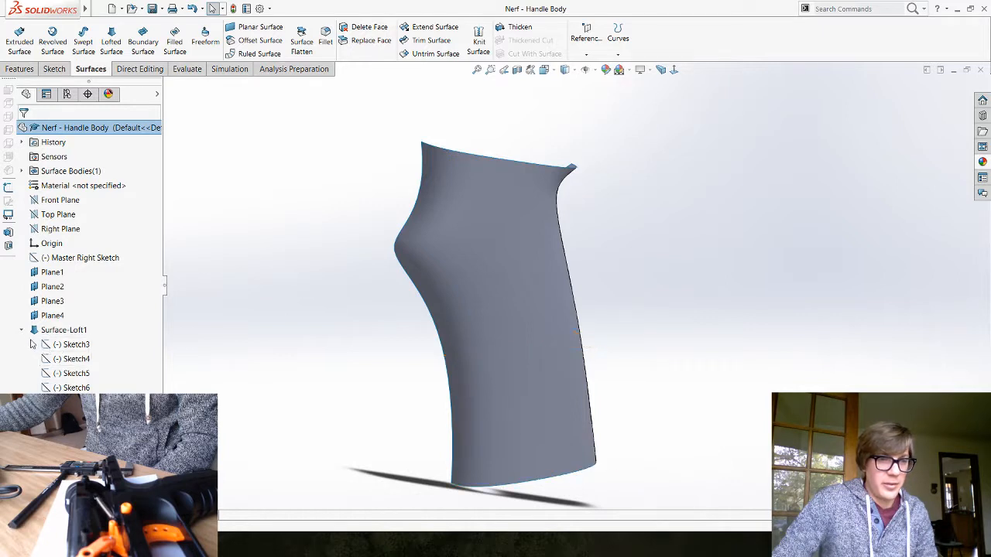
pyautogui.moveTo(327, 336); pyautogui.dragTo(294, 327, button='middle')
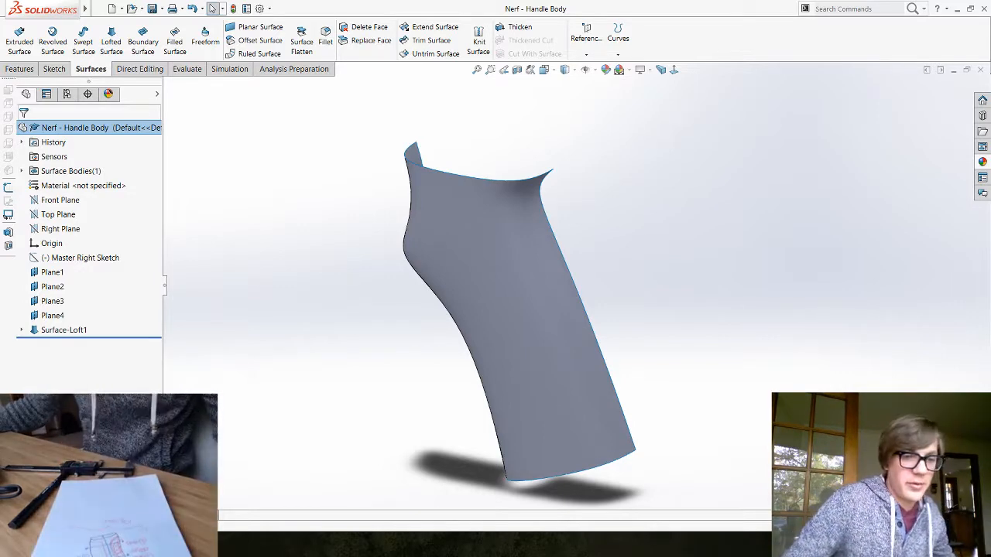
pyautogui.hotkey('alt', 'Tab')
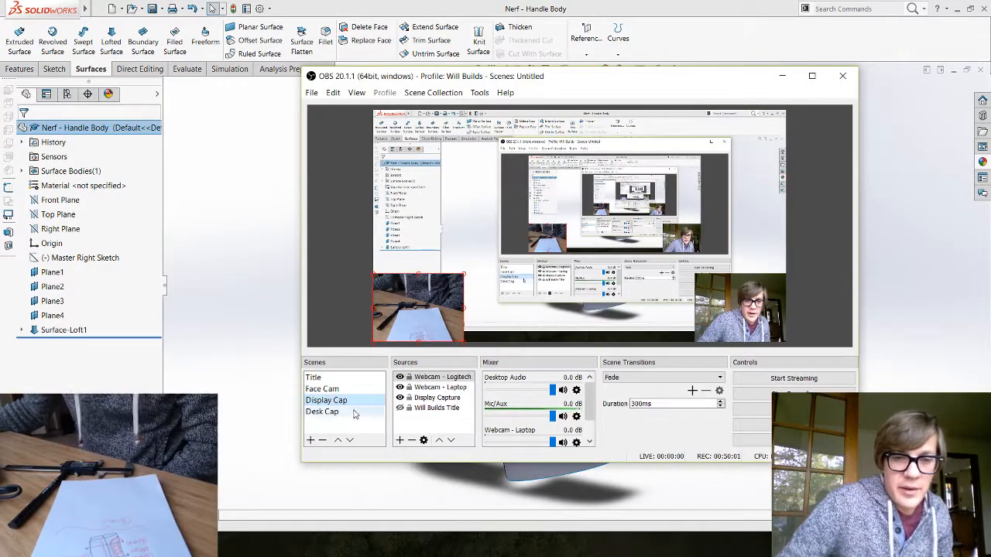
pyautogui.click(329, 412)
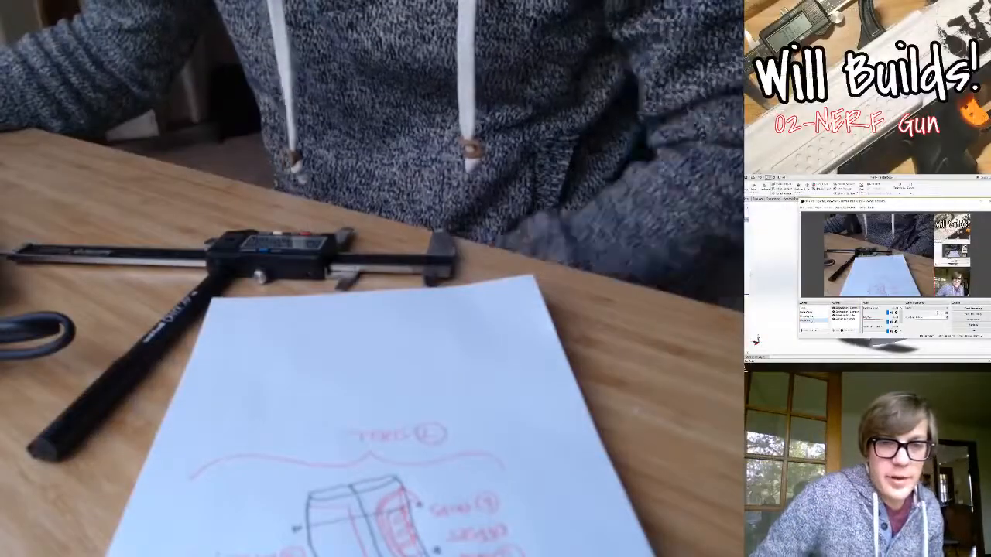
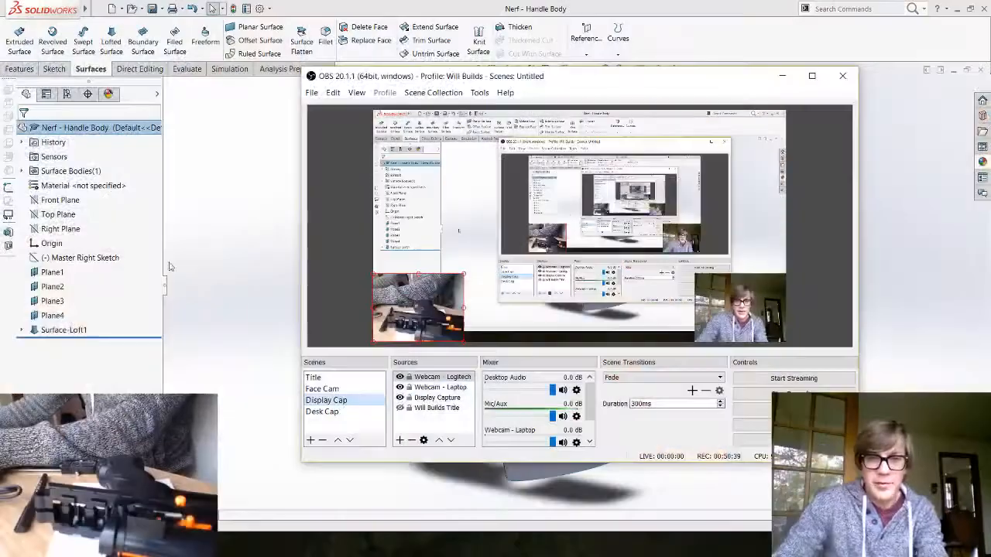
pyautogui.click(180, 288)
# Step: Start a new sketch on the Right Plane and orient the view normal to it
pyautogui.moveTo(323, 321); pyautogui.dragTo(367, 256, button='middle')
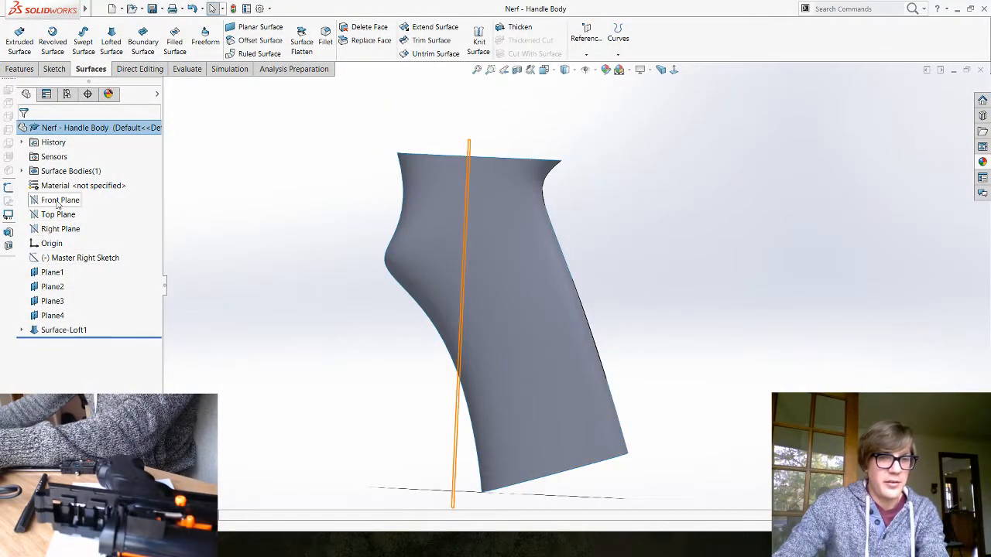
pyautogui.click(58, 230)
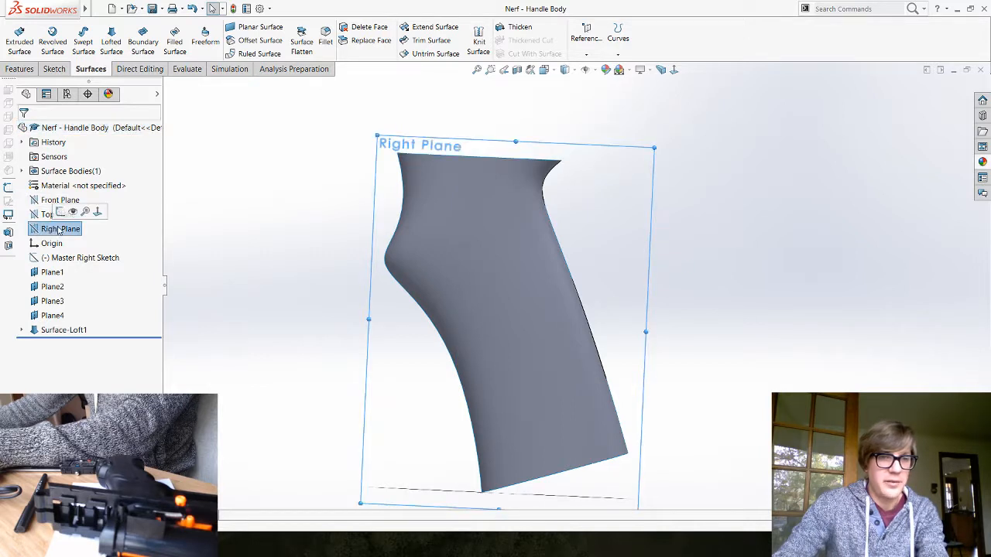
pyautogui.click(60, 212)
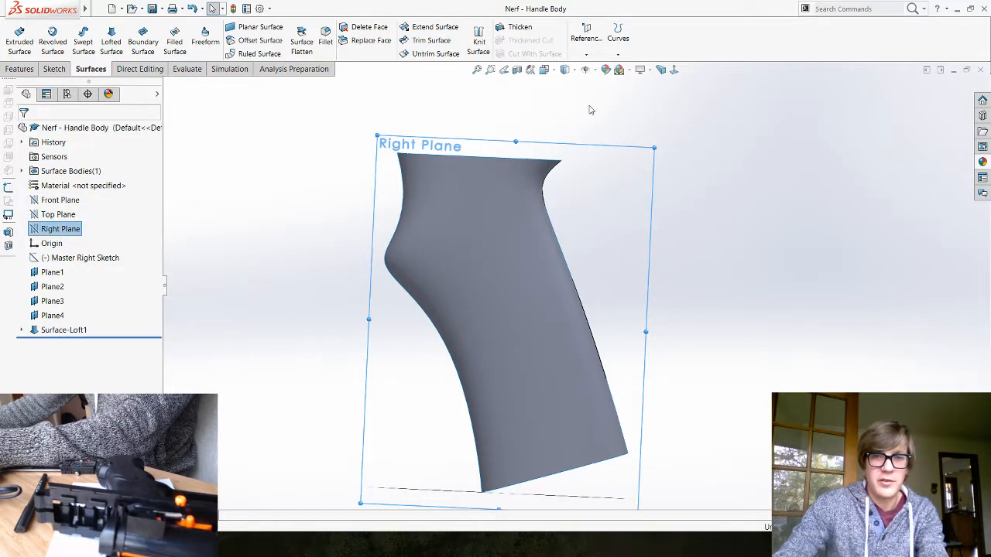
pyautogui.click(675, 71)
pyautogui.click(294, 163)
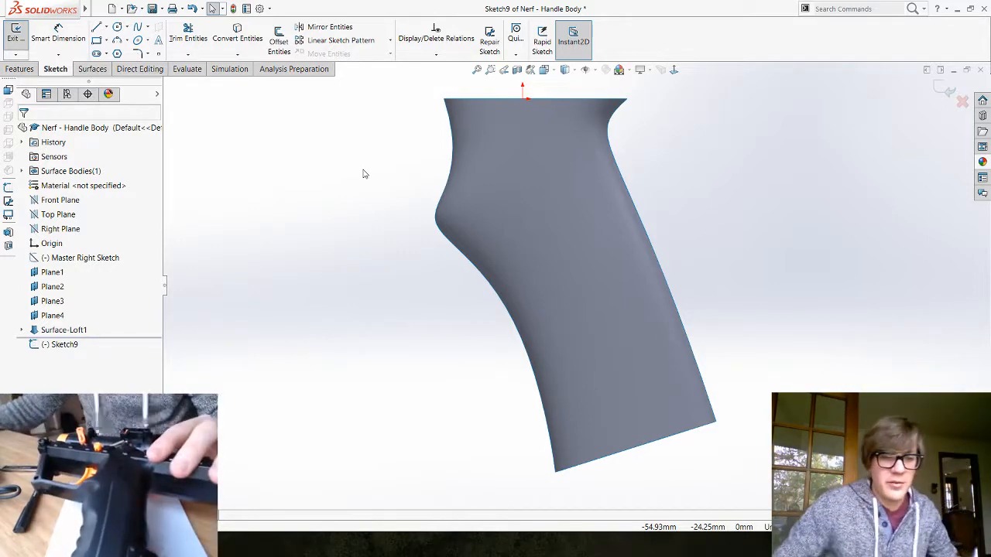
pyautogui.hotkey('alt', 'Tab')
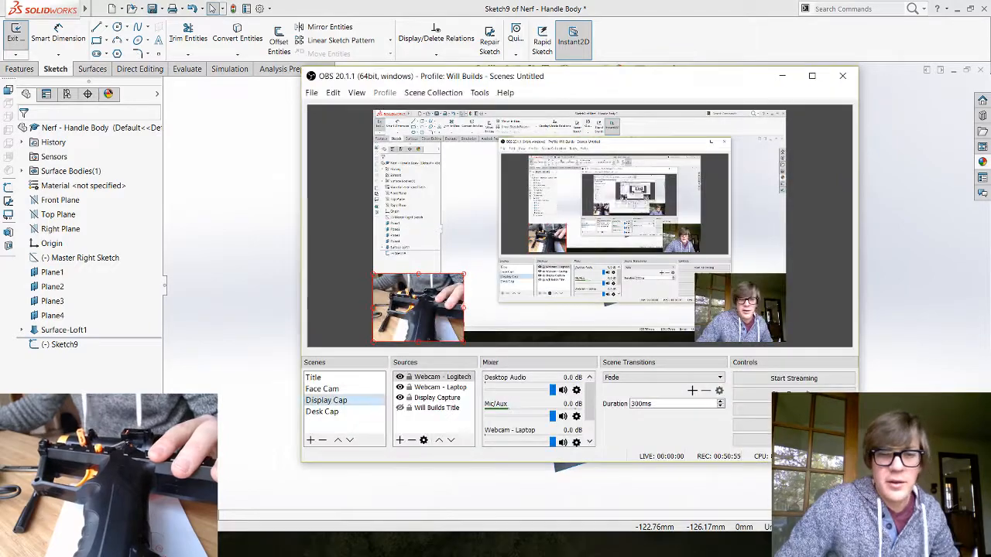
pyautogui.click(340, 414)
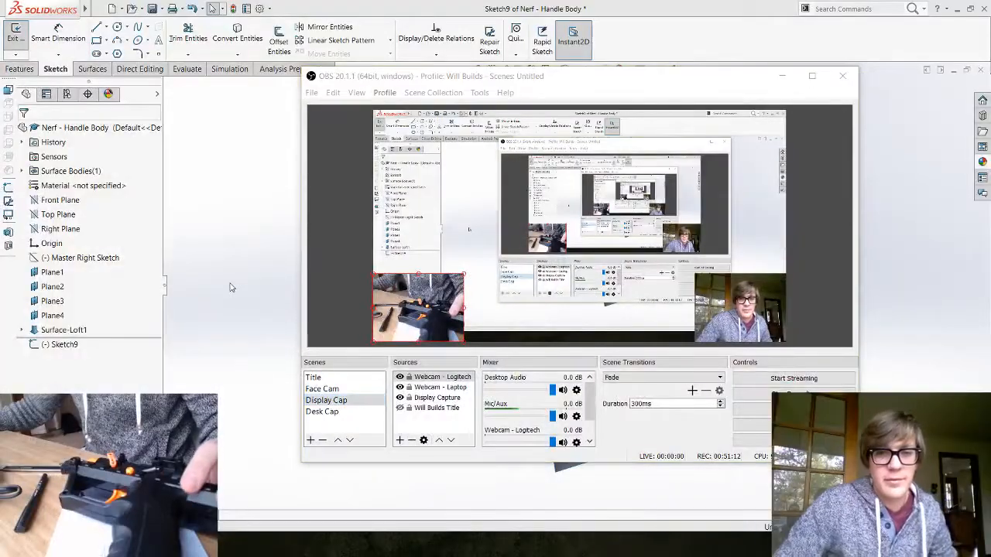
pyautogui.click(230, 287)
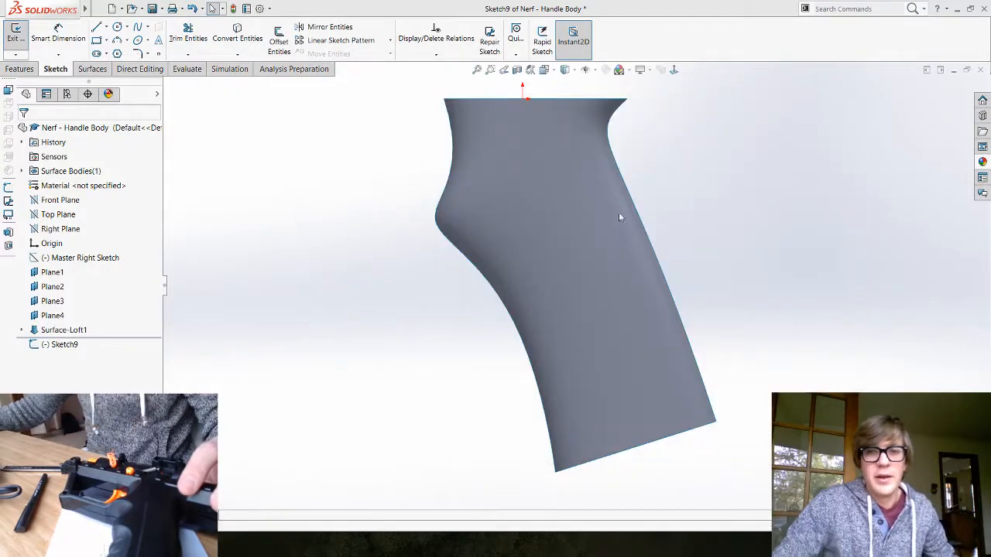
pyautogui.click(609, 165)
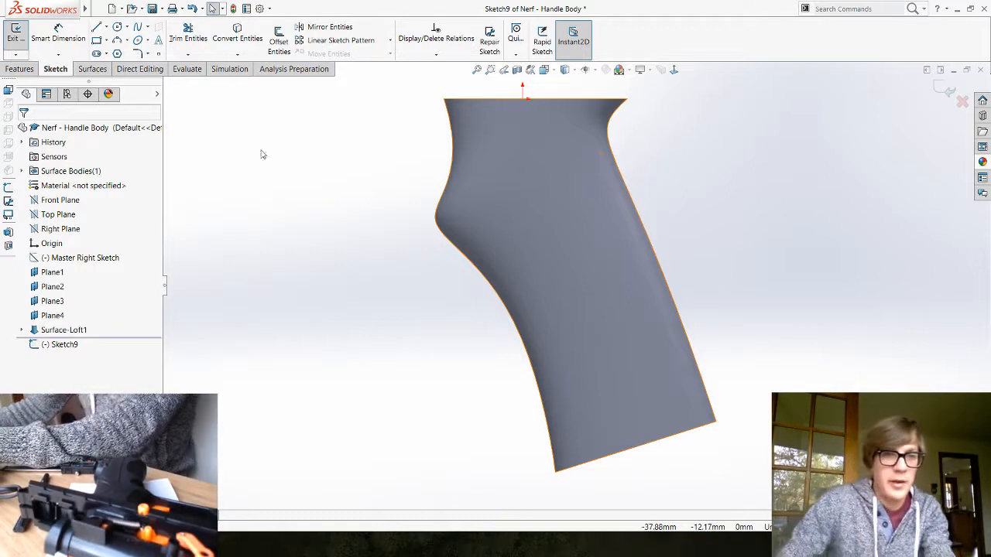
# Step: Sketch a seven-vertex style spline from the handle's top edge, about 17.5 mm from the origin, curving to the rear edge about 44.5 mm down
pyautogui.click(145, 28)
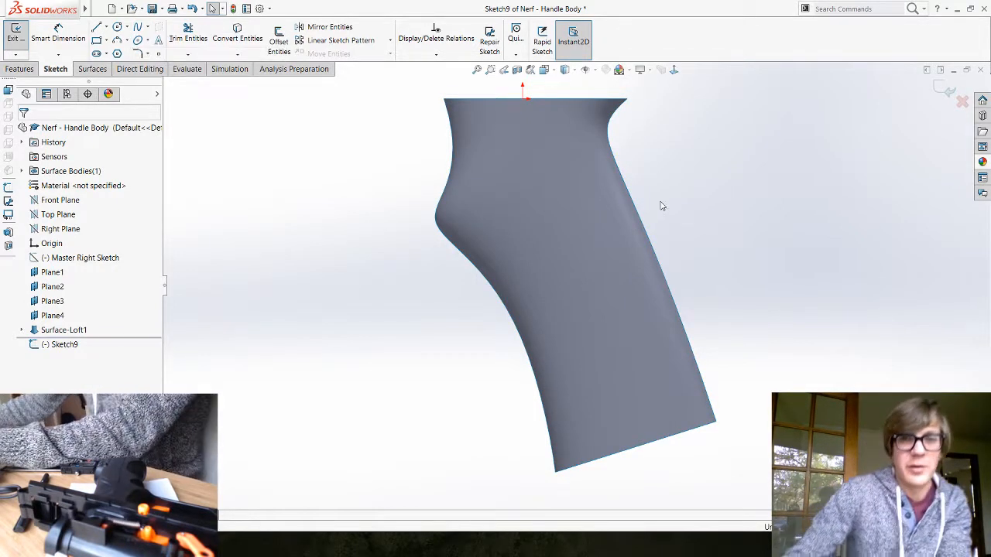
pyautogui.click(573, 100)
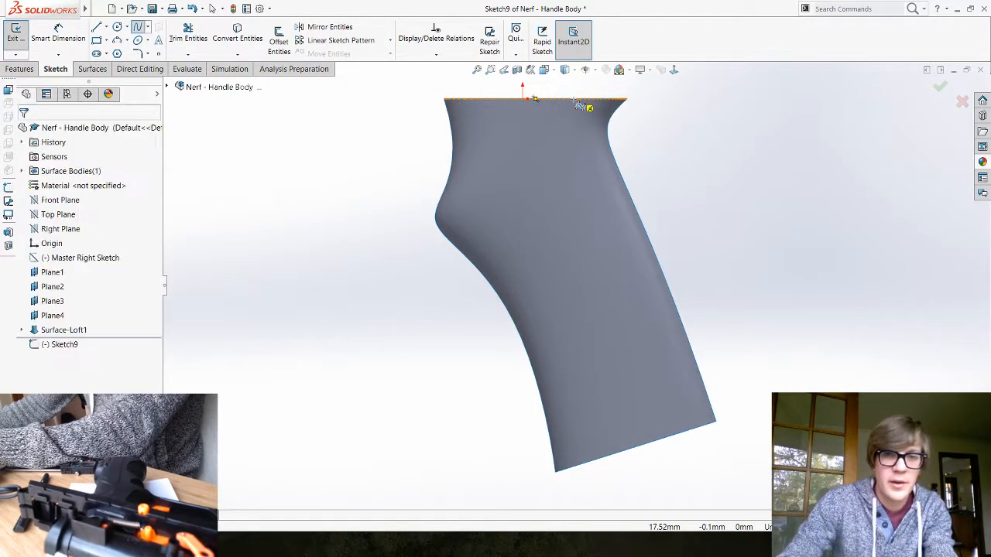
pyautogui.click(554, 124)
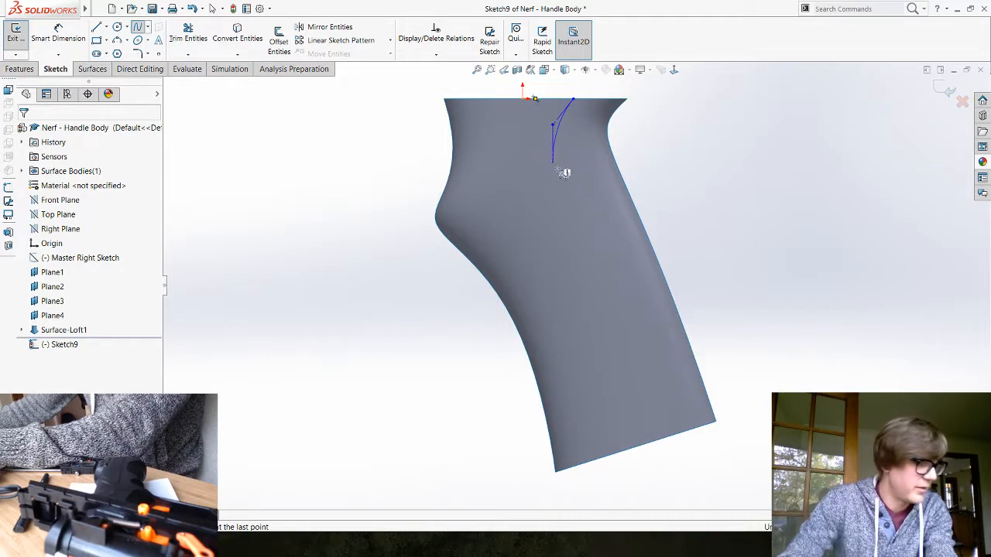
pyautogui.click(554, 164)
pyautogui.doubleClick(578, 179)
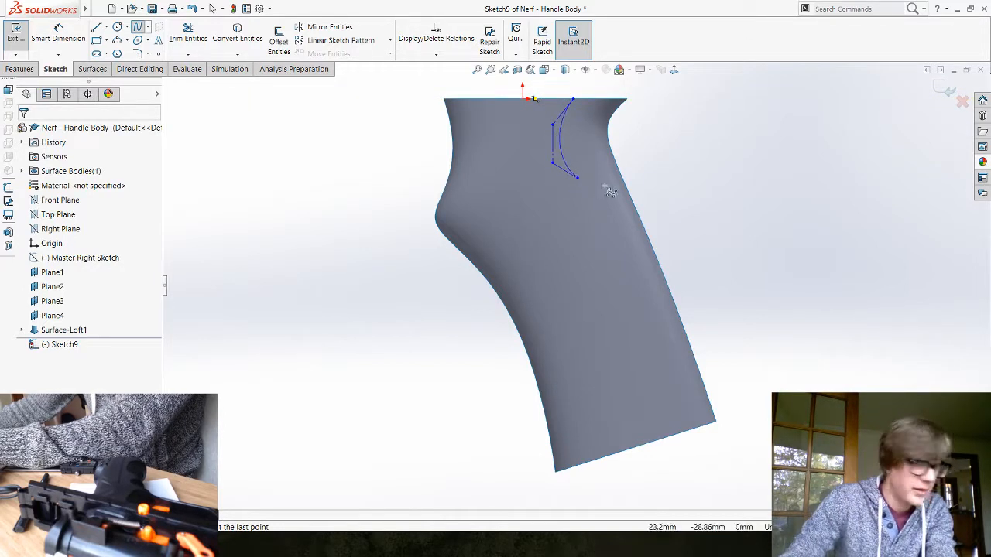
pyautogui.click(619, 192)
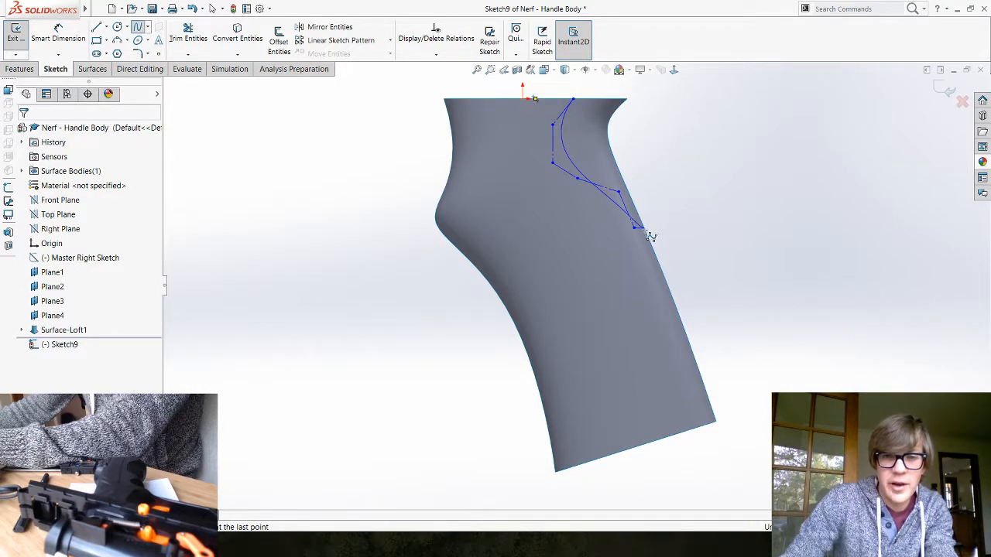
pyautogui.press('Escape')
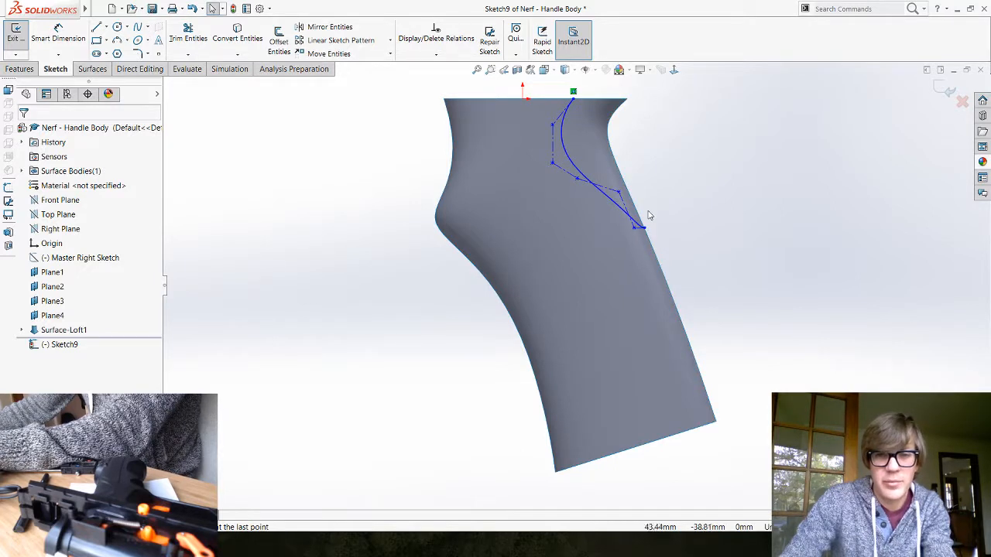
# Step: Try to add a Pierce relation between the spline's lower endpoint and the handle's rear edge
pyautogui.scroll(-5, 649, 216)
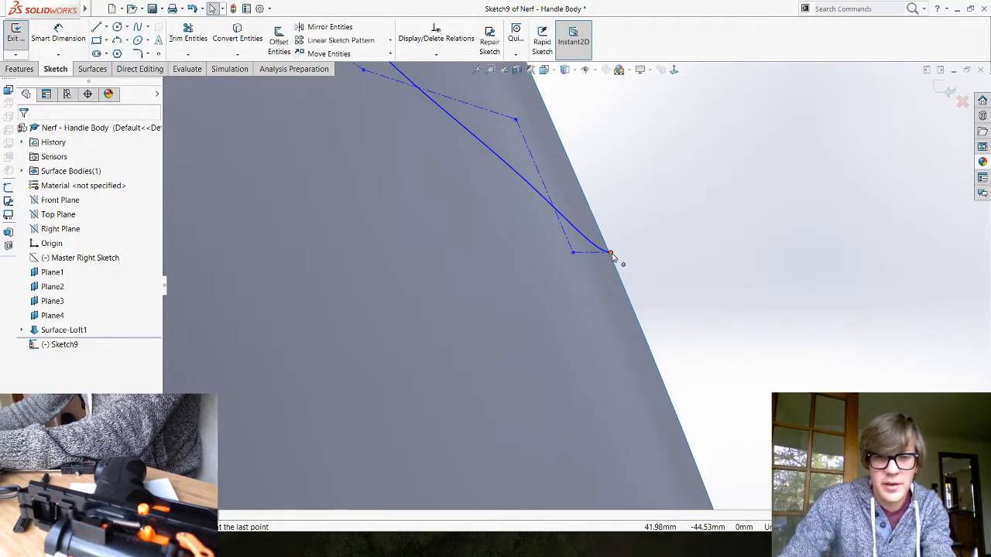
pyautogui.click(610, 252)
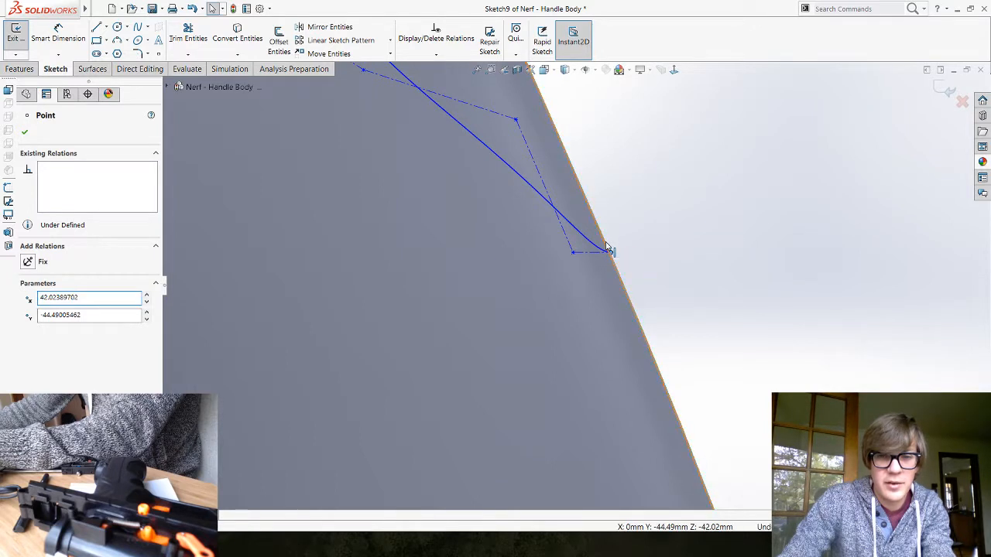
pyautogui.keyDown('ctrl'); pyautogui.click(607, 247); pyautogui.keyUp('ctrl')
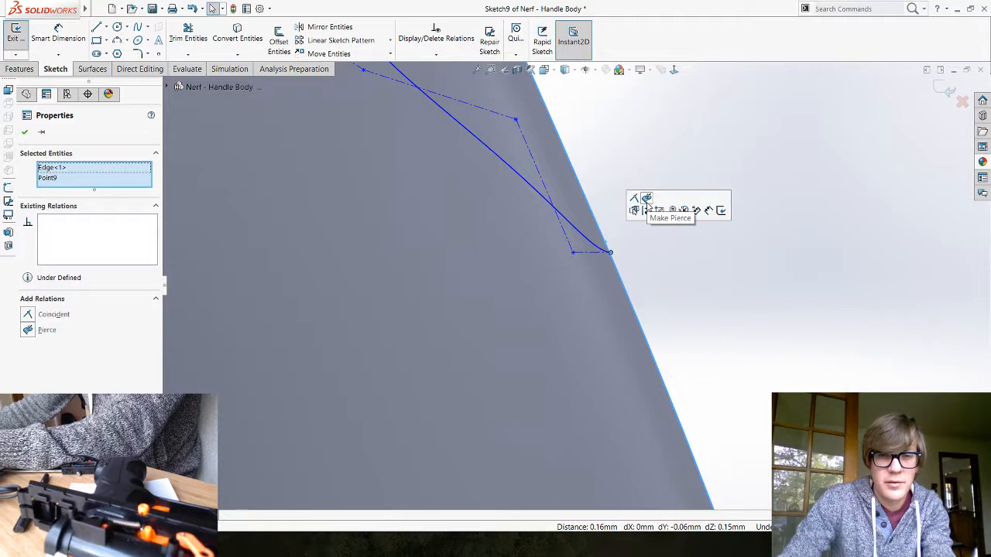
pyautogui.click(647, 199)
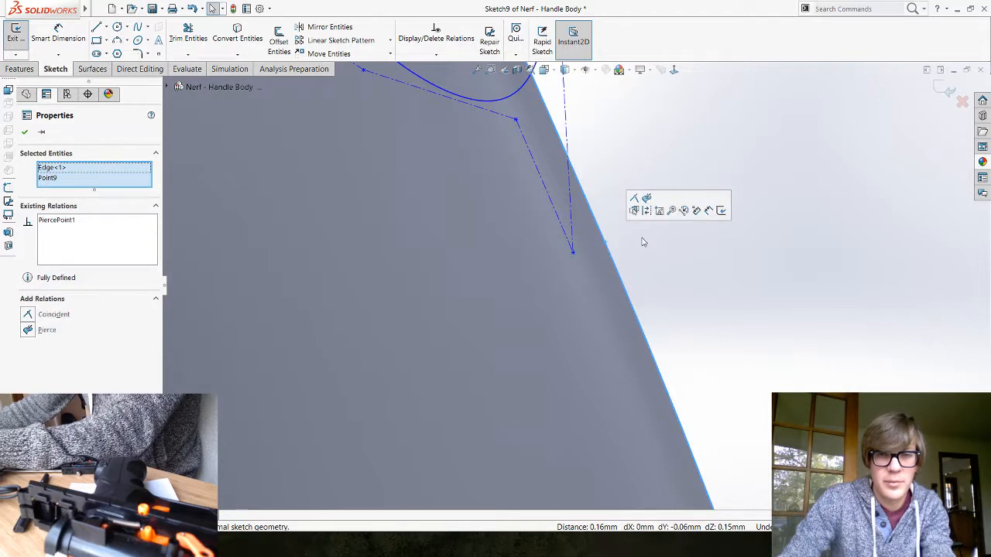
pyautogui.scroll(3, 505, 294)
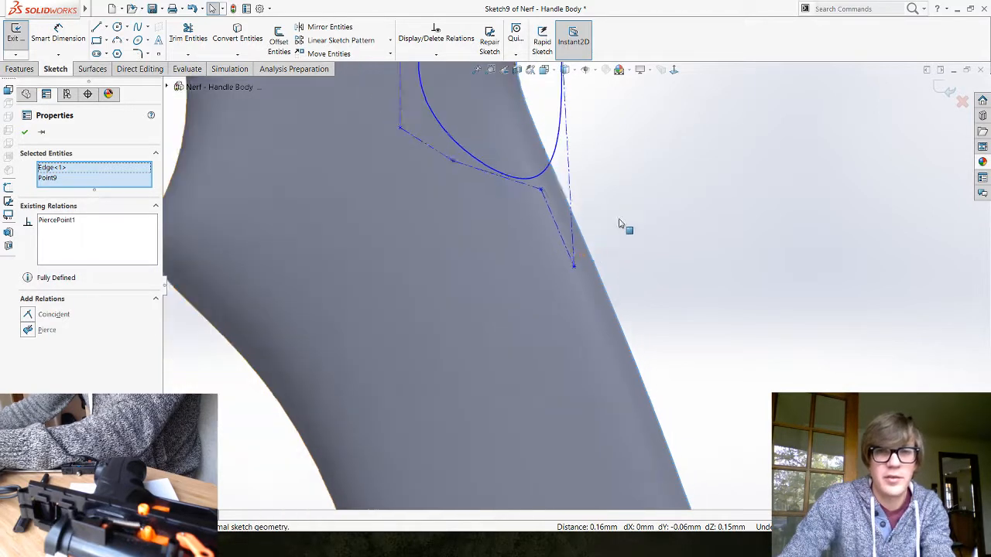
pyautogui.scroll(3, 609, 201)
pyautogui.scroll(-4, 602, 204)
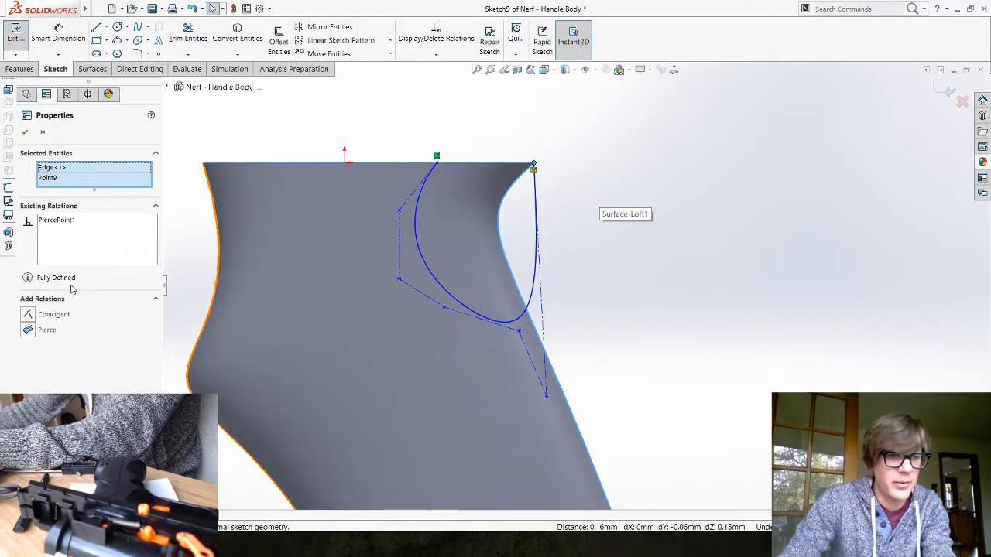
# Step: Delete the Pierce relation from the spline's endpoint
pyautogui.click(58, 220)
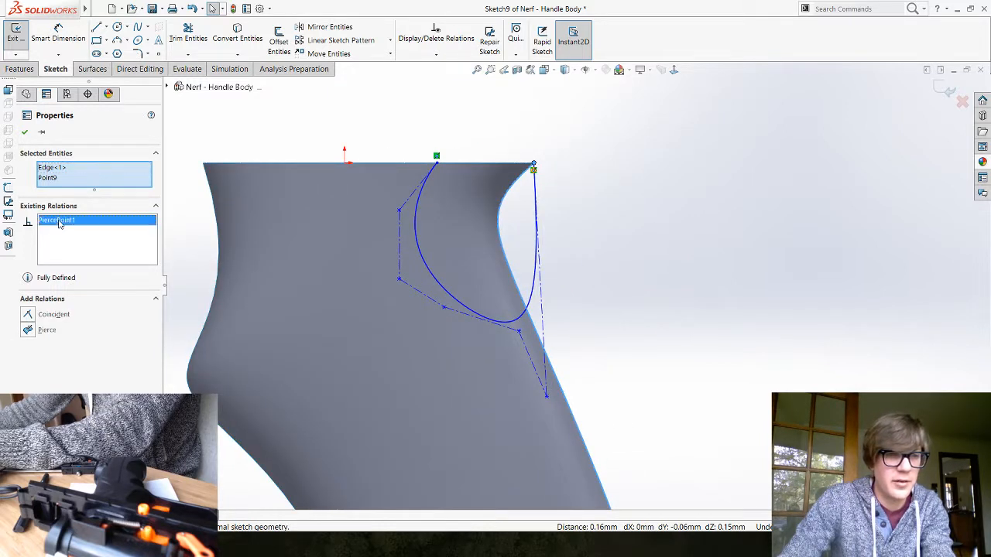
pyautogui.rightClick(58, 220)
pyautogui.click(85, 240)
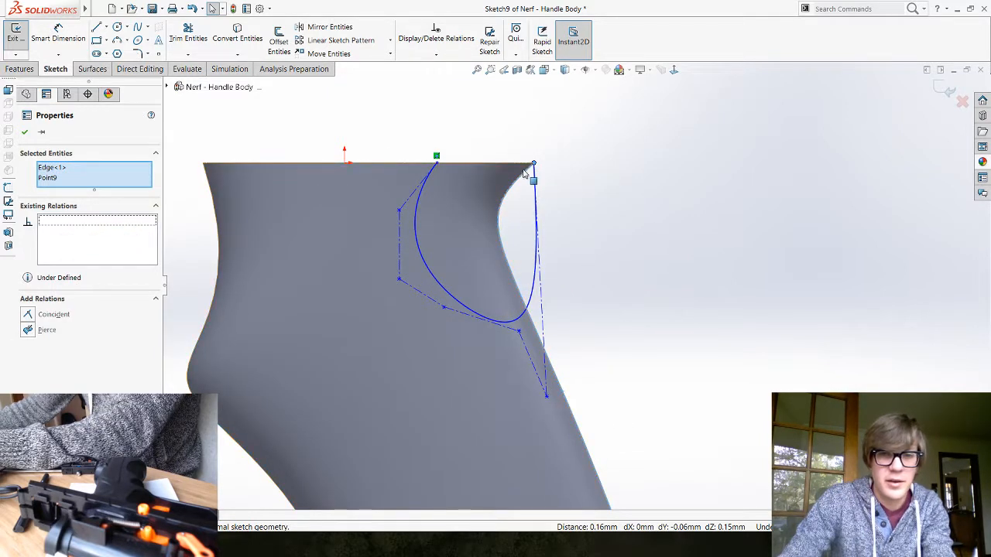
pyautogui.press('Escape')
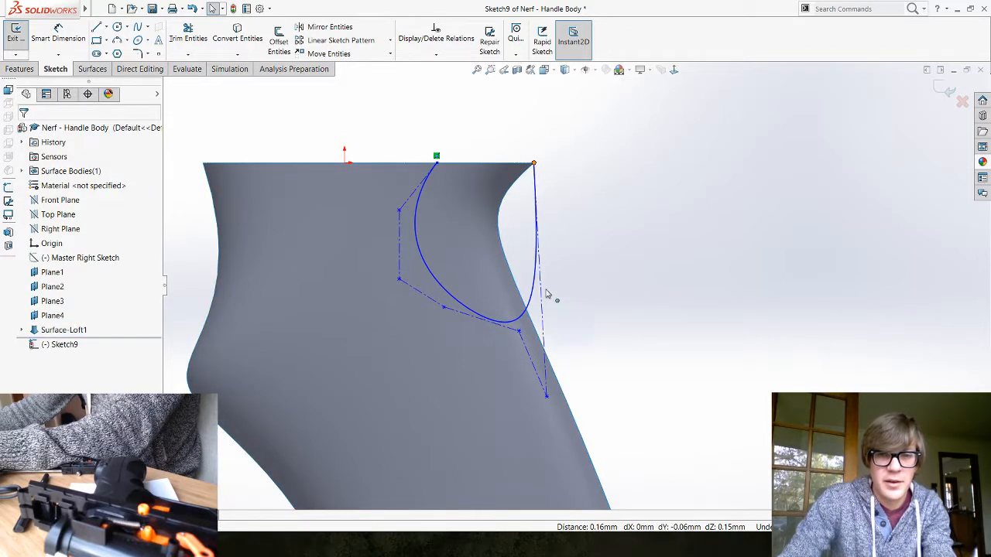
# Step: Move the spline's free endpoint back down to the handle's rear edge and make it coincident with that edge
pyautogui.moveTo(553, 346); pyautogui.dragTo(551, 370)
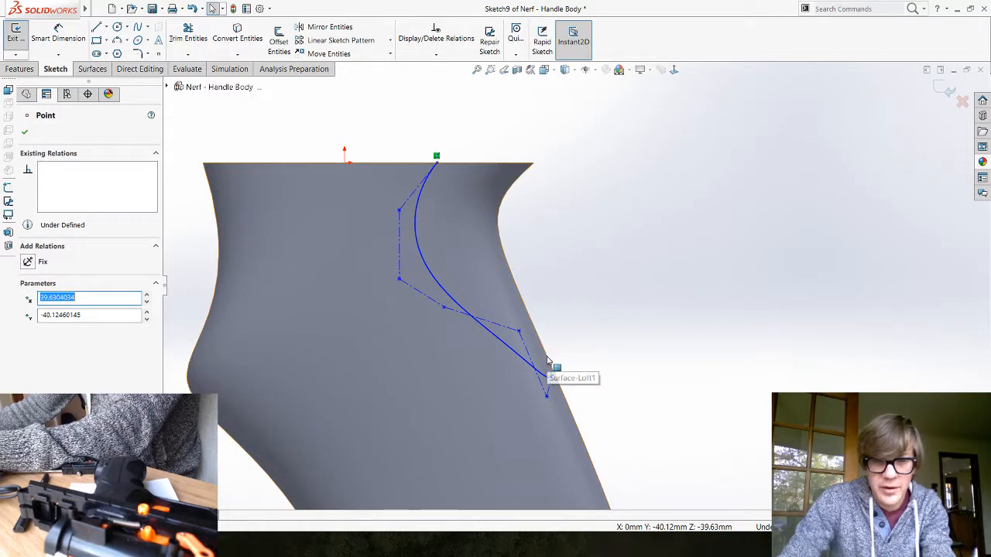
pyautogui.keyDown('ctrl'); pyautogui.click(548, 359); pyautogui.keyUp('ctrl')
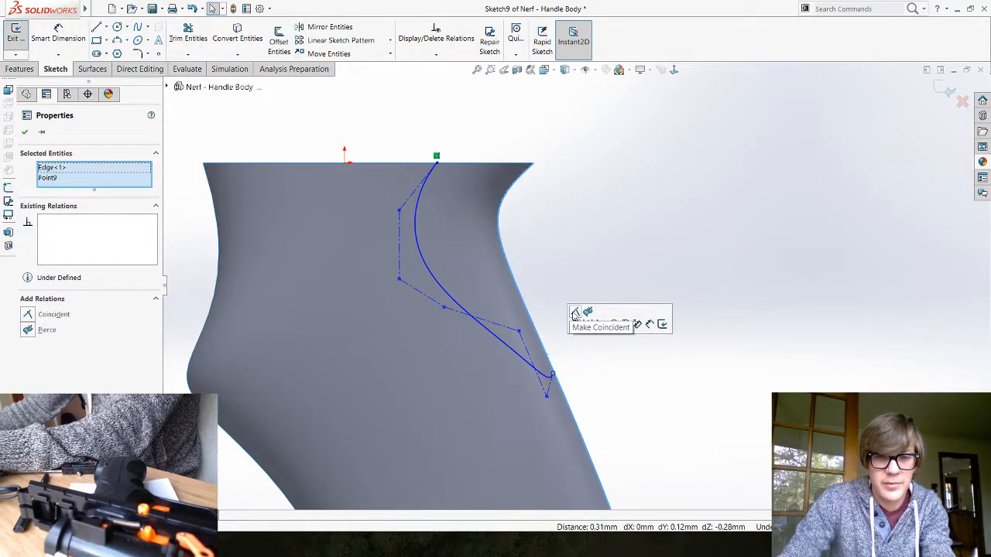
pyautogui.click(575, 313)
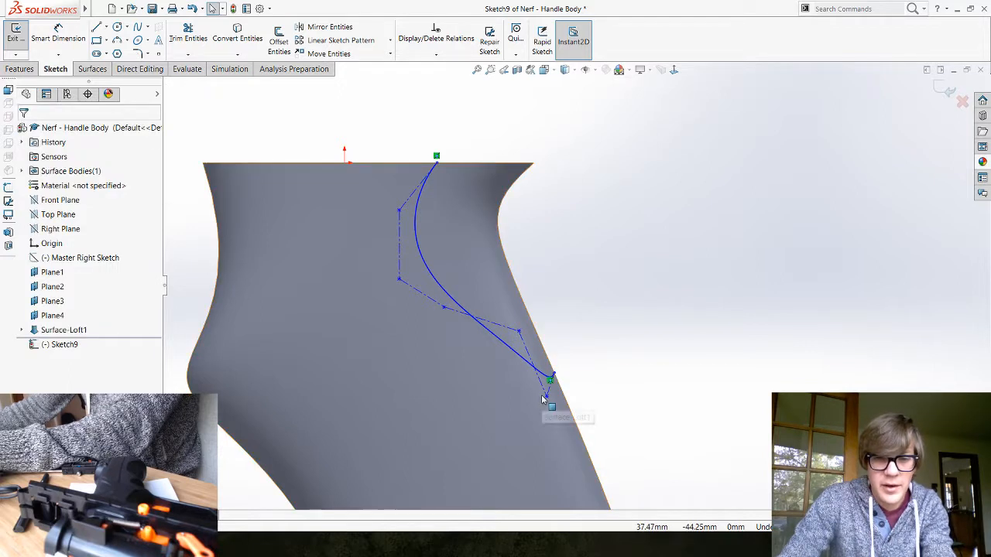
# Step: Move the spline's second-to-last control vertex away from the rear edge and make the last control-polygon leg perpendicular to that edge
pyautogui.moveTo(509, 391); pyautogui.dragTo(519, 391)
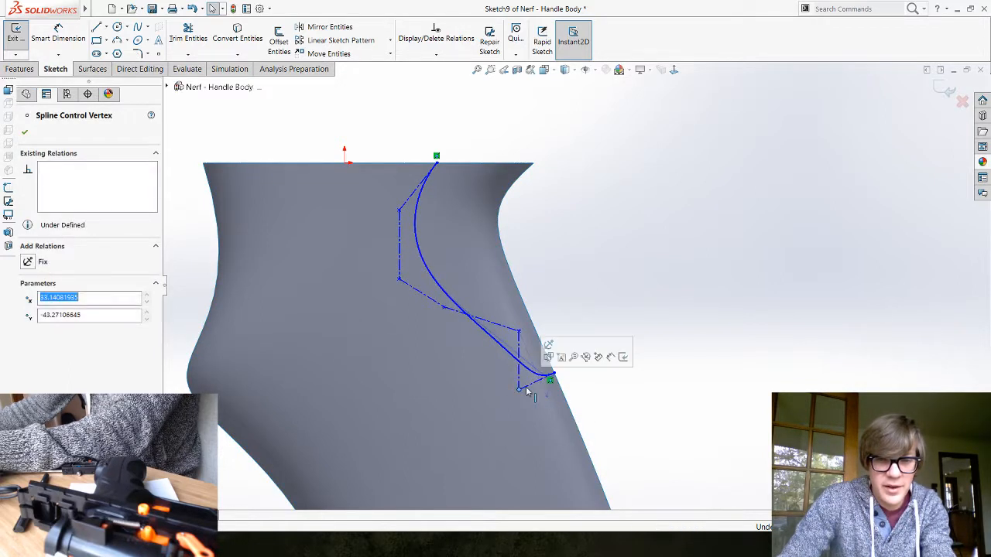
pyautogui.click(548, 370)
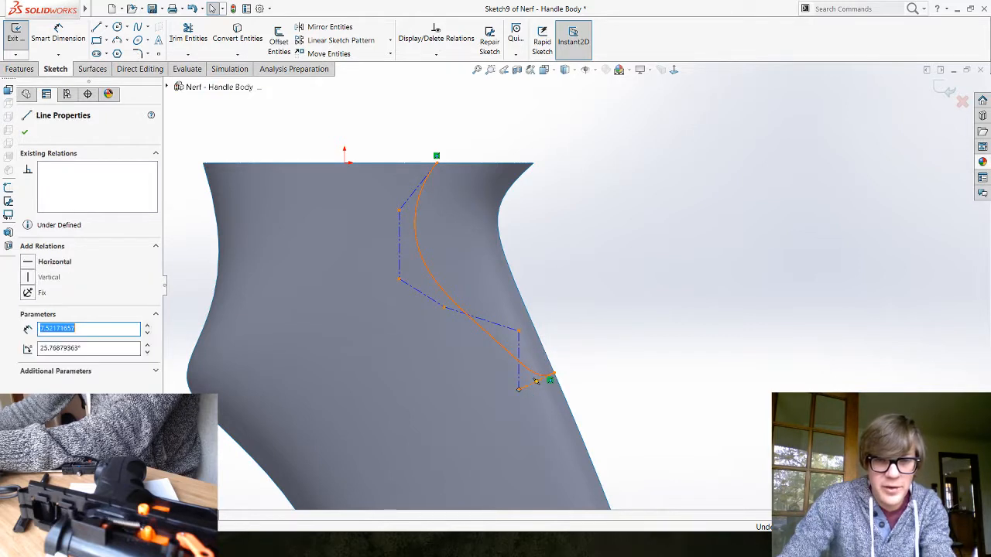
pyautogui.click(567, 406)
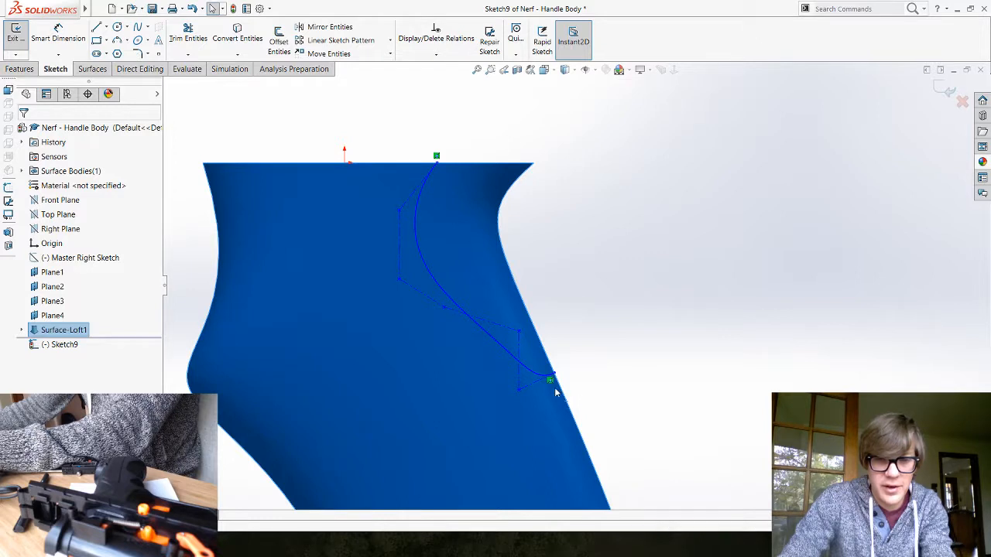
pyautogui.click(561, 392)
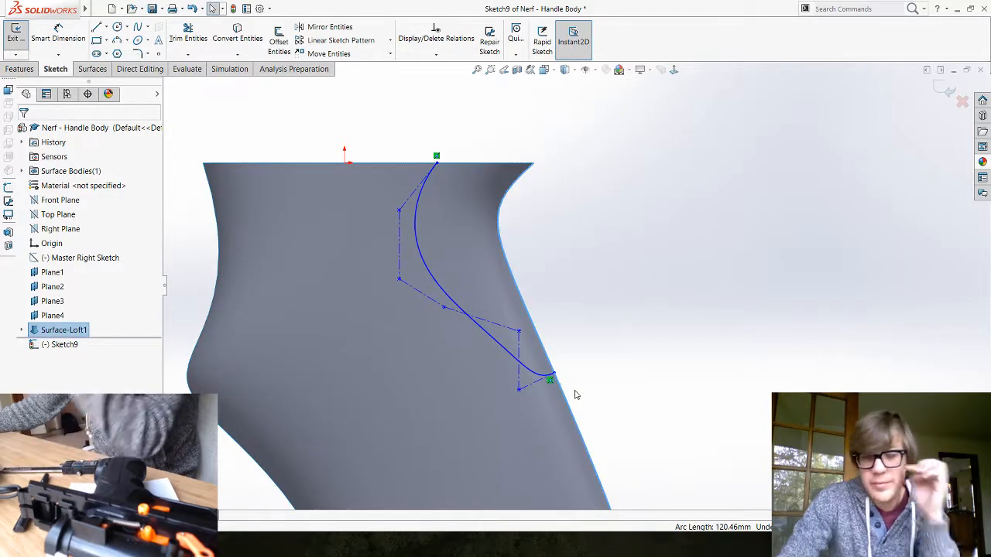
pyautogui.scroll(-3, 582, 396)
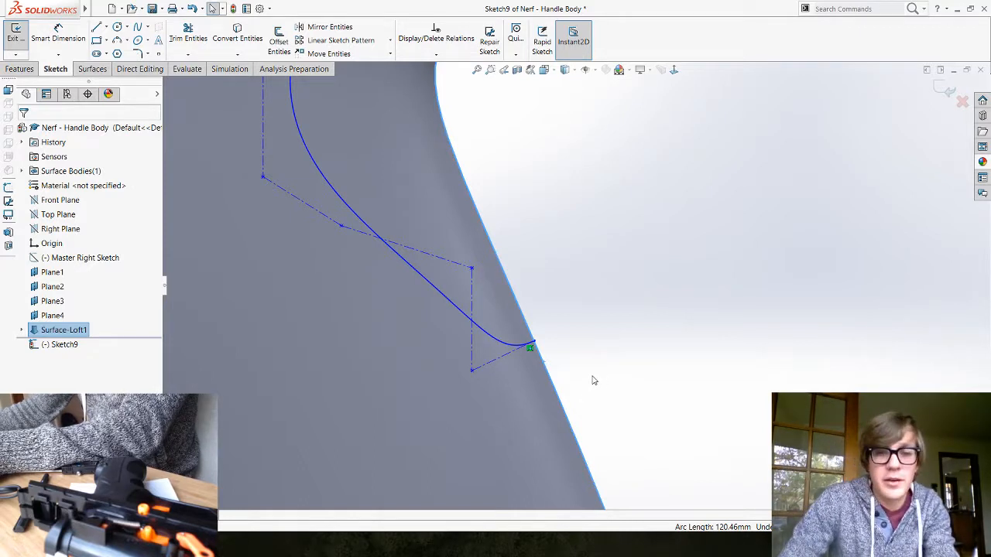
pyautogui.click(501, 358)
pyautogui.keyDown('ctrl'); pyautogui.click(524, 318); pyautogui.keyUp('ctrl')
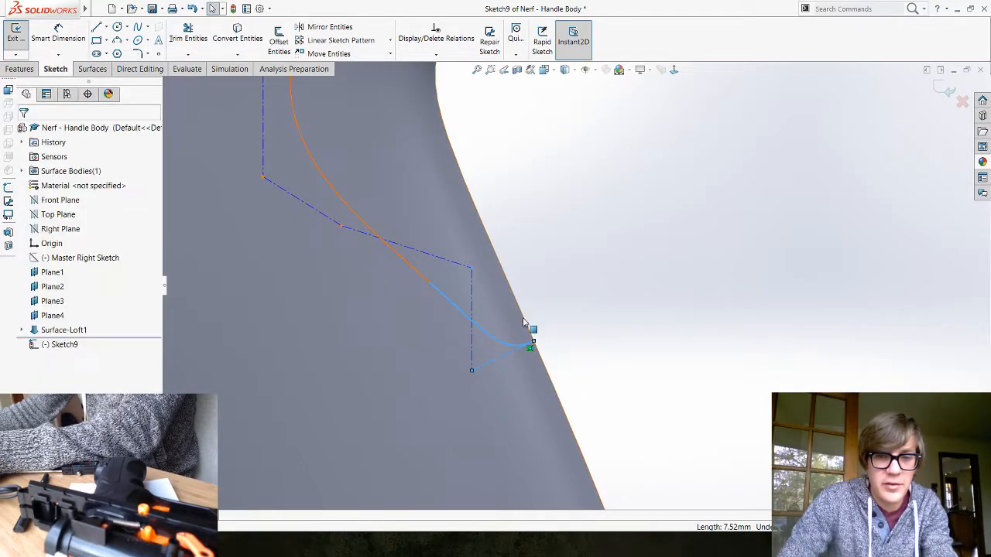
pyautogui.click(593, 349)
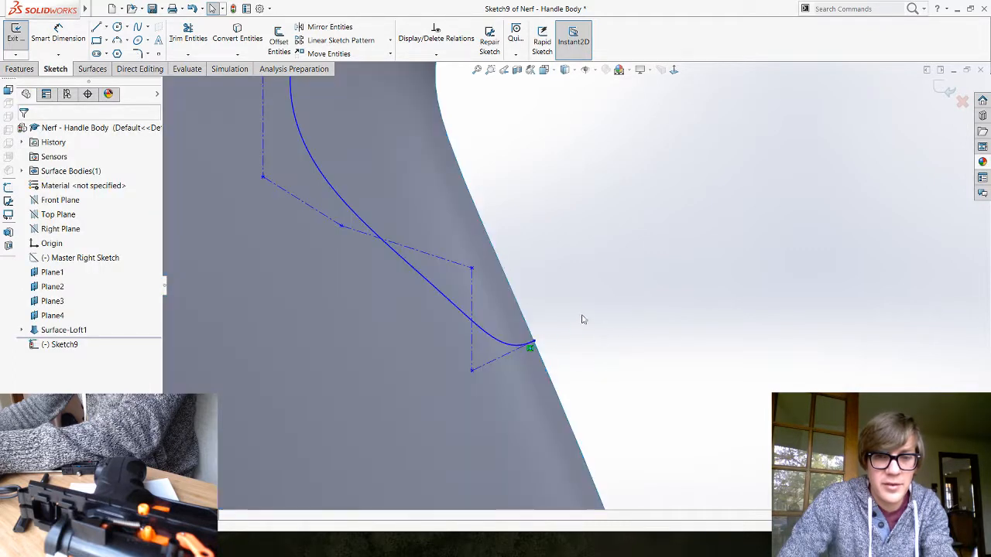
pyautogui.click(523, 316)
pyautogui.keyDown('ctrl'); pyautogui.click(489, 364); pyautogui.keyUp('ctrl')
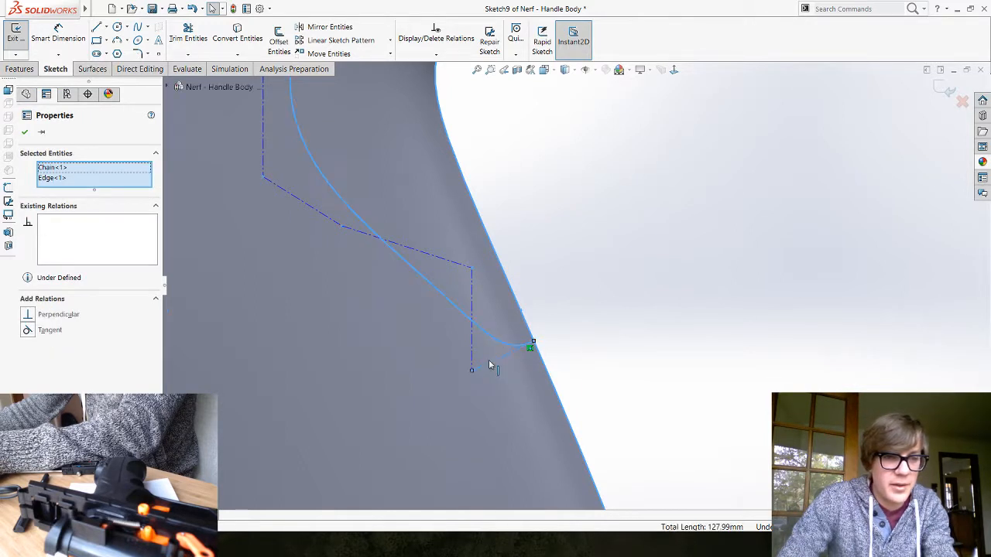
pyautogui.click(28, 315)
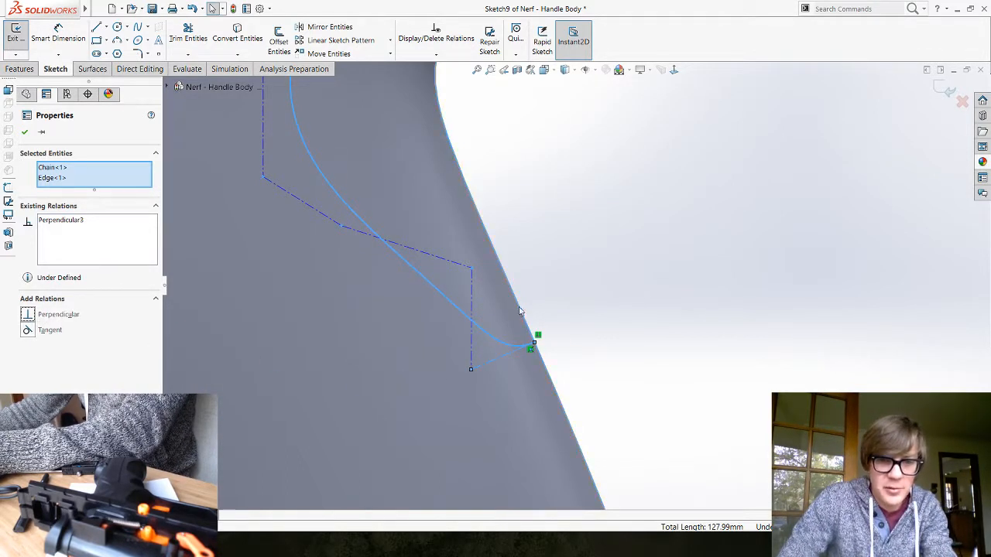
pyautogui.click(607, 351)
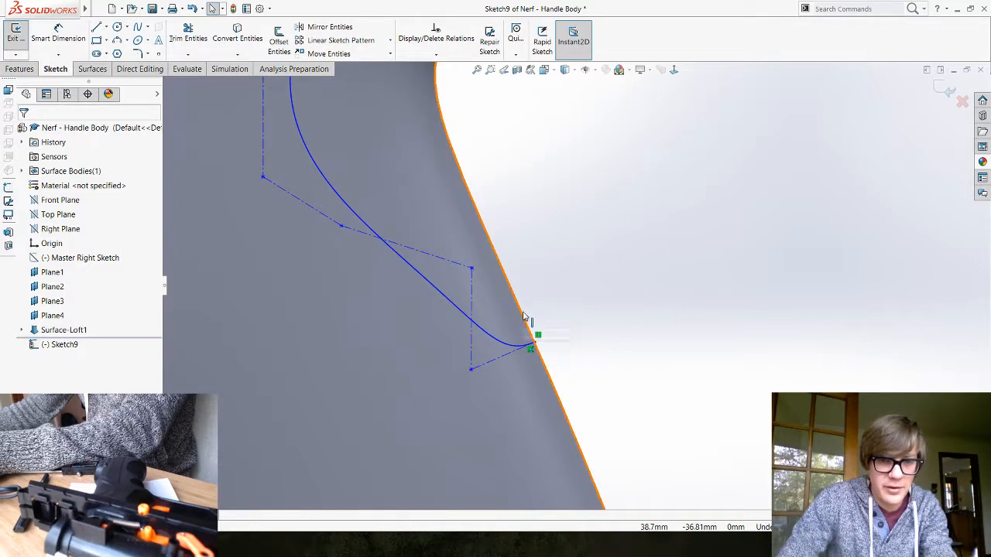
# Step: Move the spline's second-to-last control vertex closer to the rear edge, at about X 34.7 mm, Y -41.8 mm
pyautogui.click(503, 363)
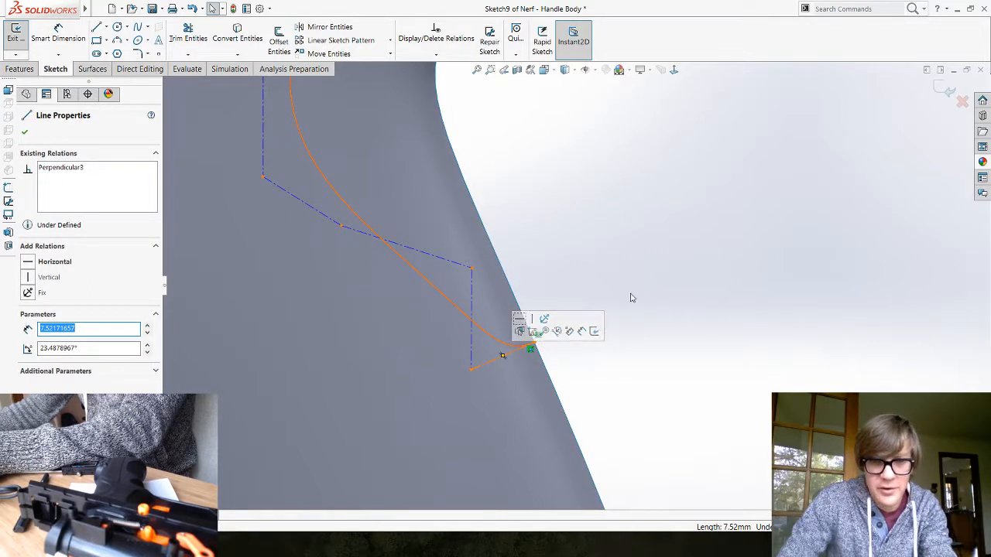
pyautogui.press('Escape')
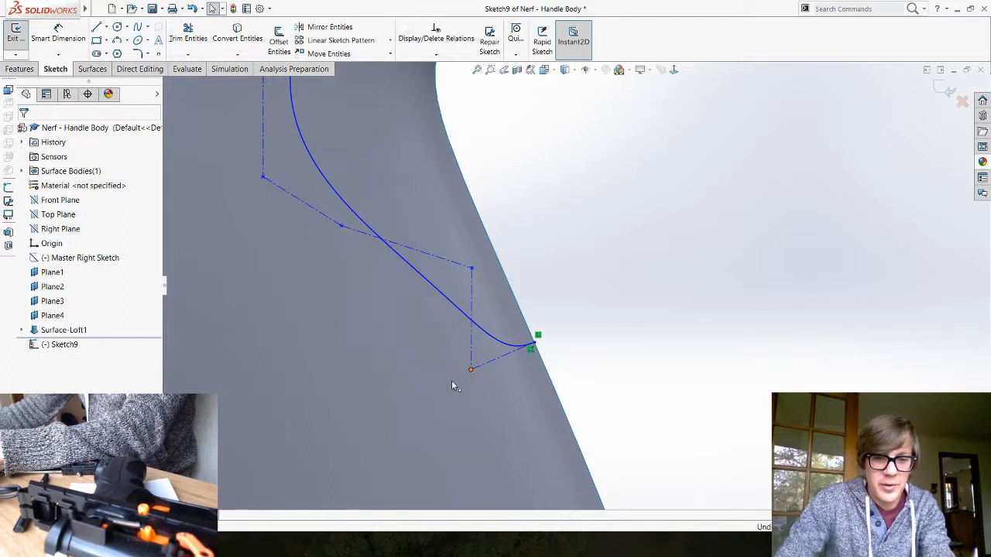
pyautogui.moveTo(471, 373); pyautogui.dragTo(489, 359)
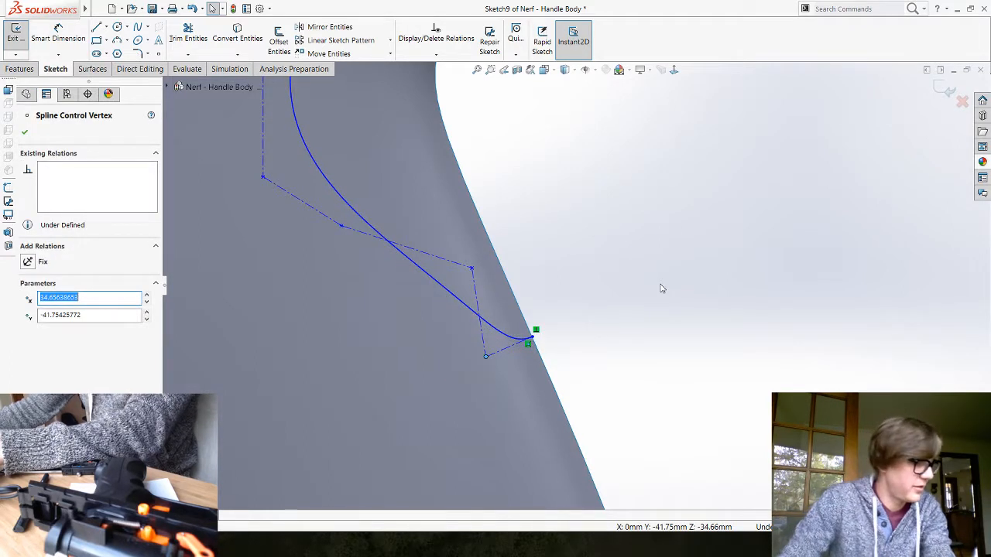
pyautogui.click(661, 289)
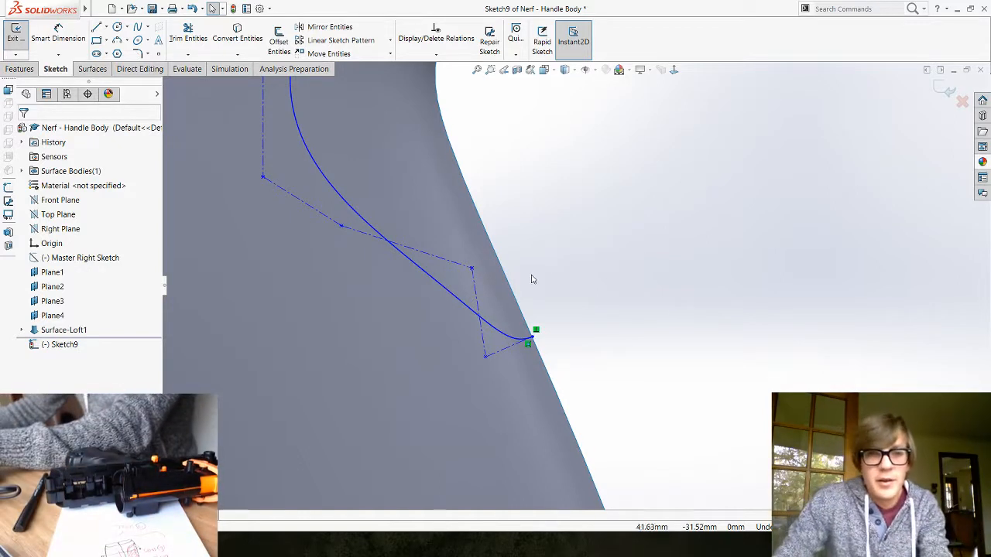
# Step: Dimension the direct distance from the origin to the spline's lower endpoint on the rear edge as 70 mm
pyautogui.scroll(2, 619, 248)
pyautogui.scroll(-1, 618, 219)
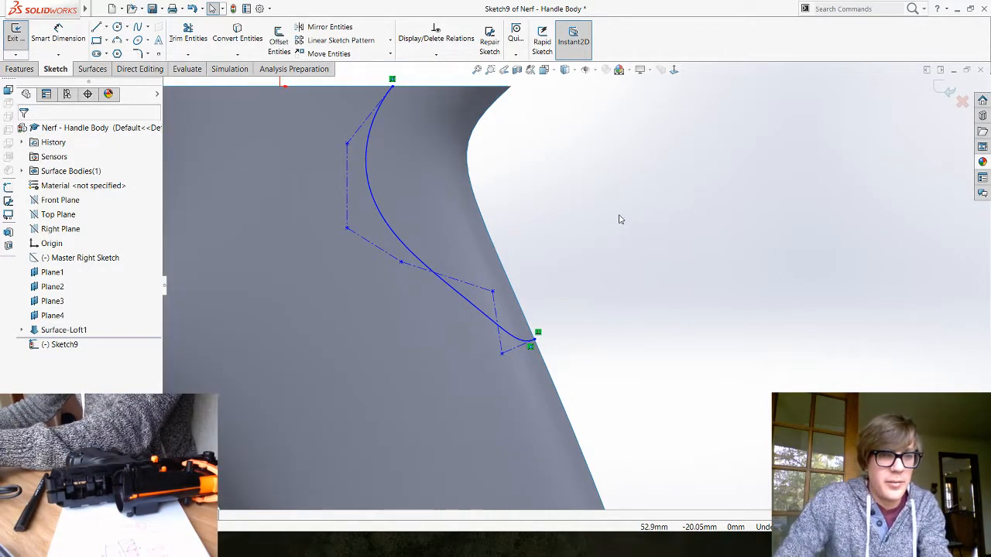
pyautogui.scroll(1, 621, 220)
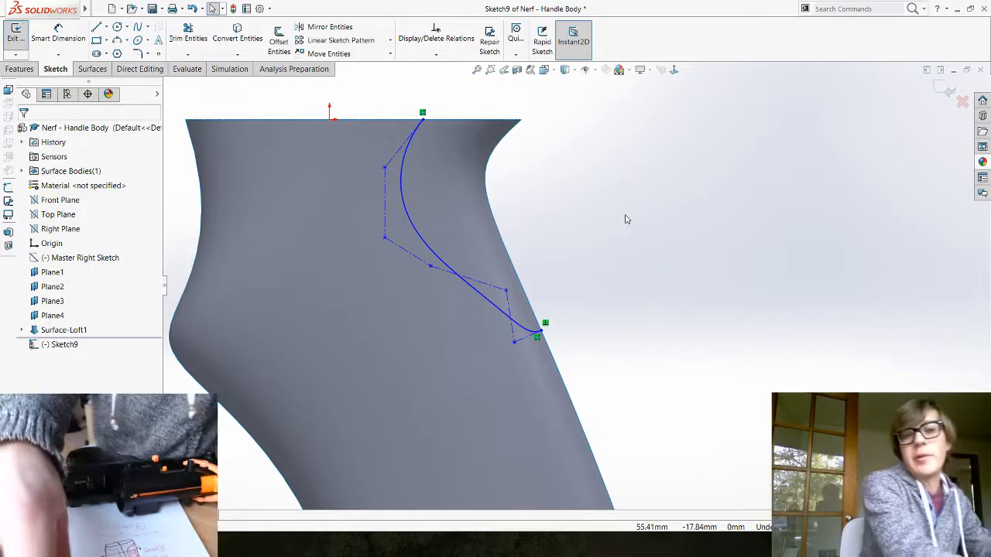
pyautogui.click(106, 28)
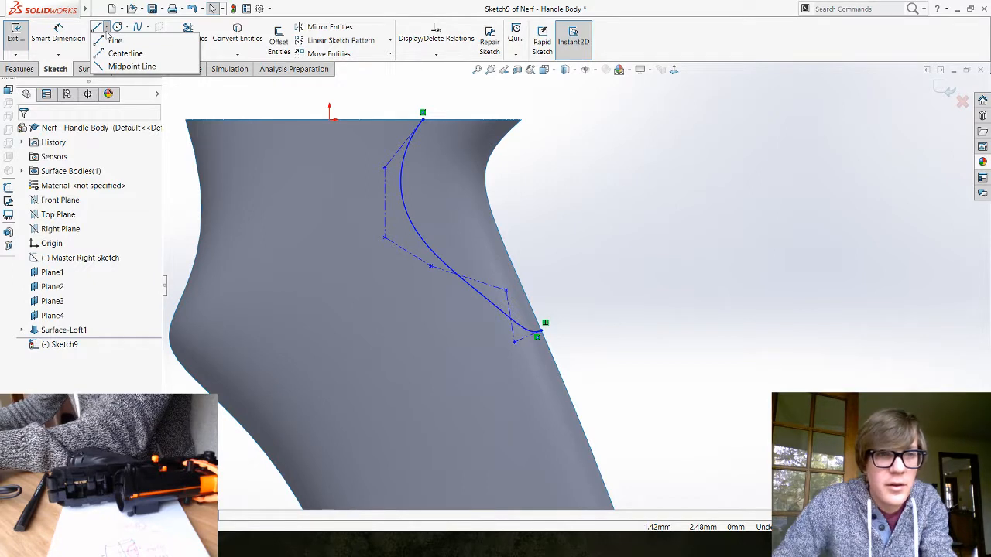
pyautogui.click(106, 31)
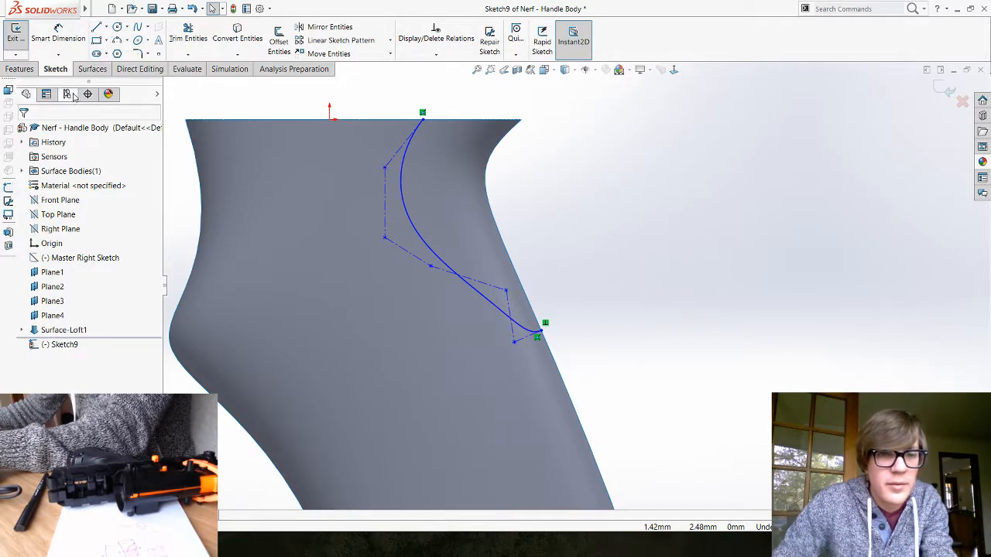
pyautogui.click(58, 35)
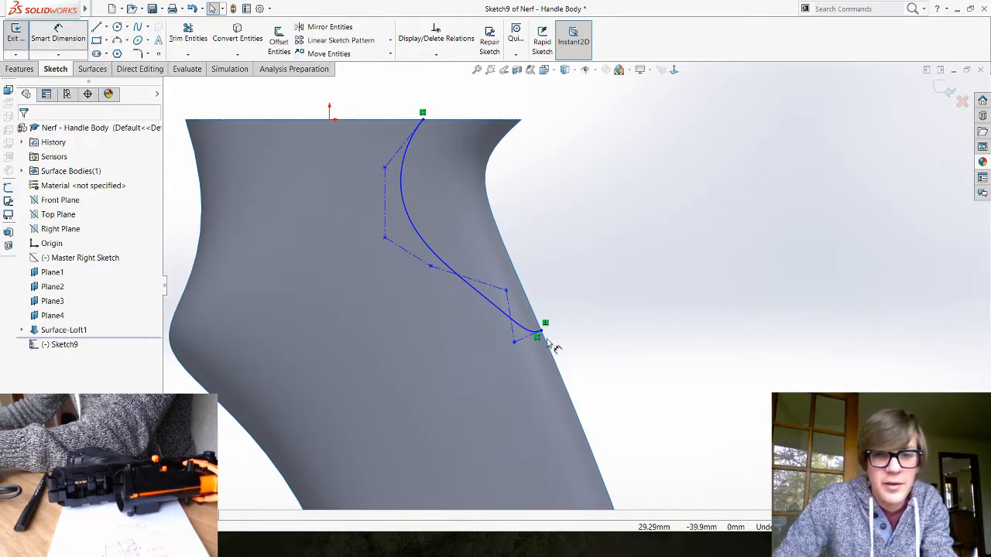
pyautogui.click(469, 118)
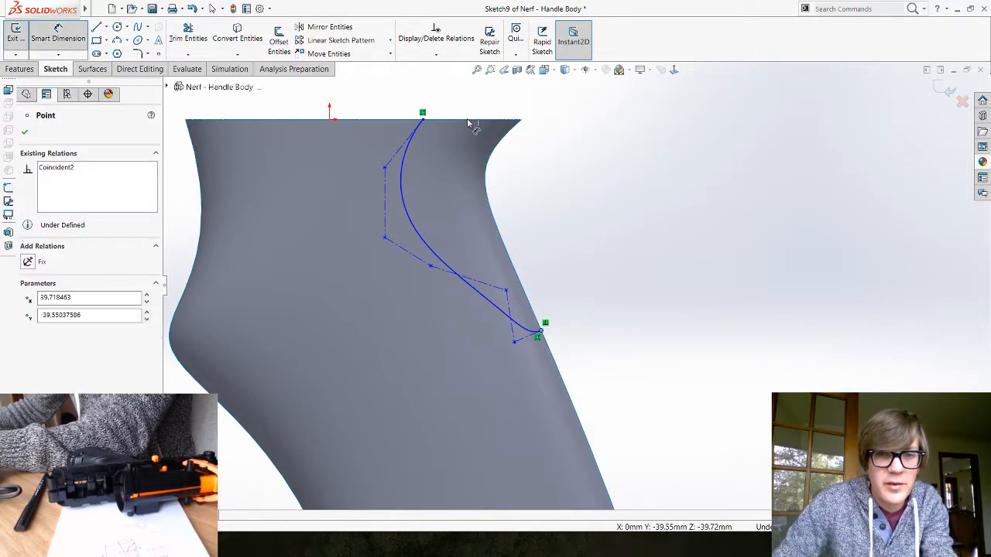
pyautogui.click(329, 121)
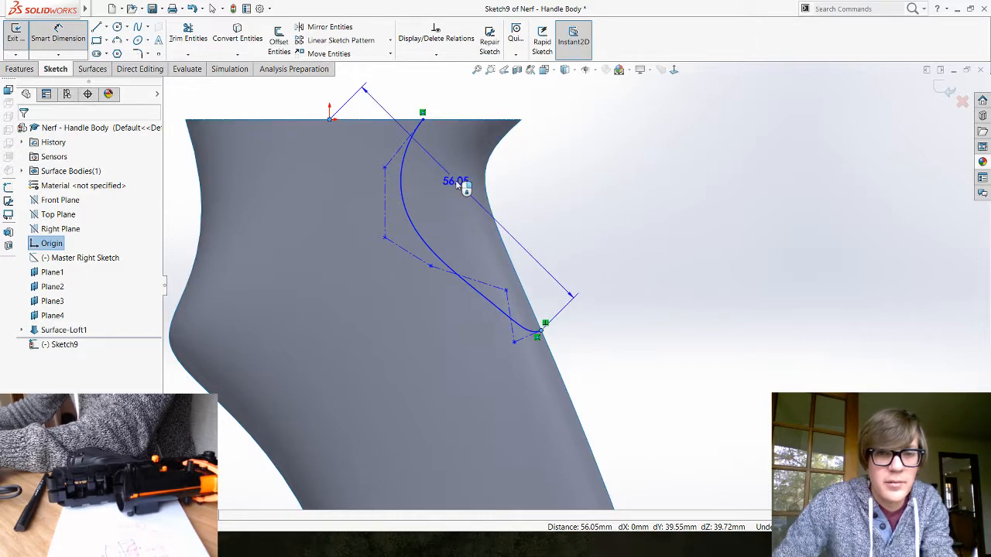
pyautogui.click(457, 186)
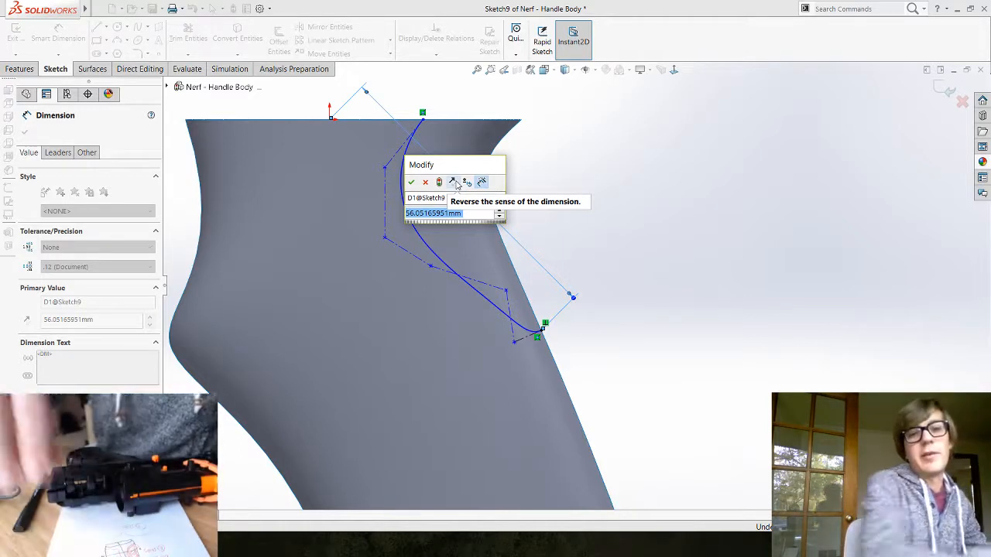
pyautogui.write('70')
pyautogui.press('Return')
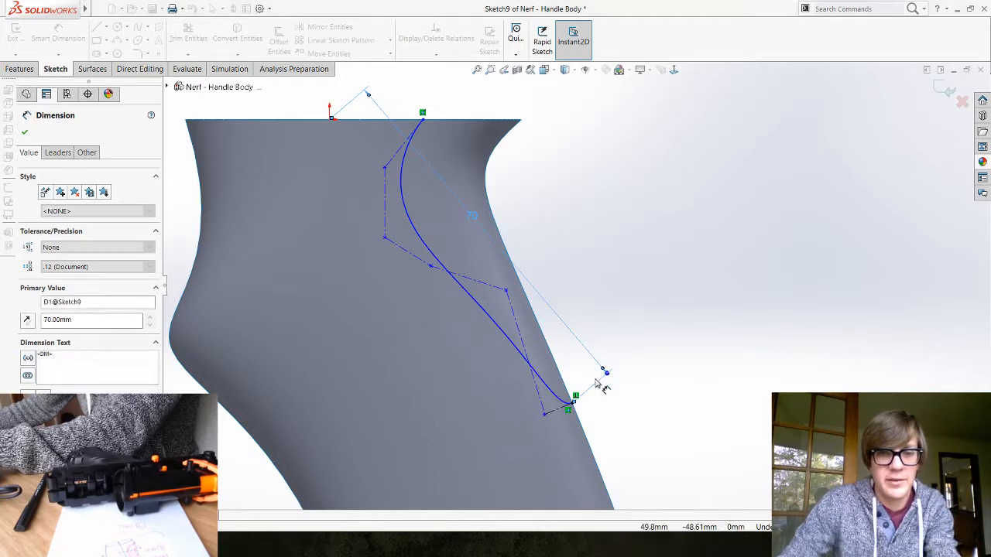
pyautogui.press('Escape')
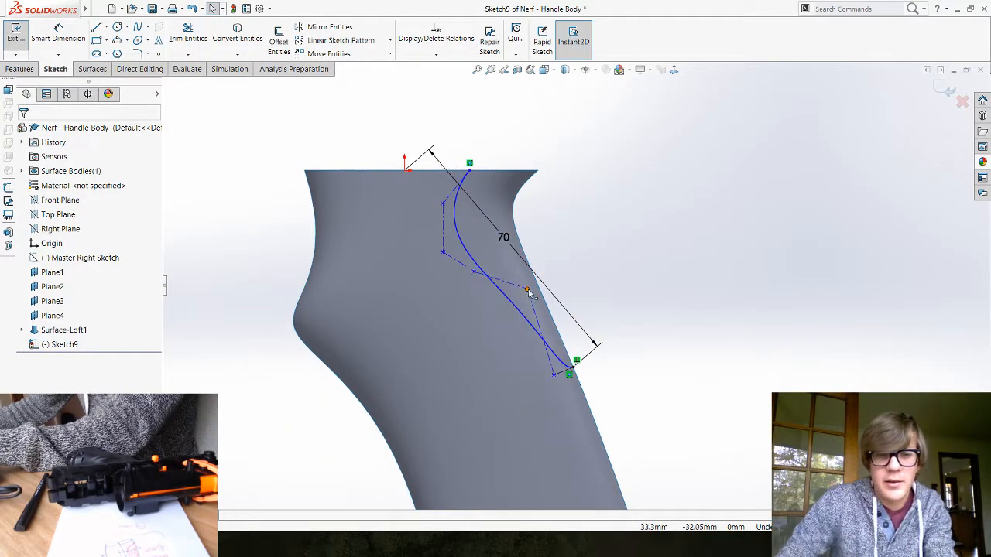
# Step: Raise the spline's fifth and fourth control vertices to about (35.3, -21.5) and (20.5, -22.6) mm, lower the third to (4, -39.9) mm, shift the second forward
pyautogui.moveTo(547, 269); pyautogui.dragTo(535, 250)
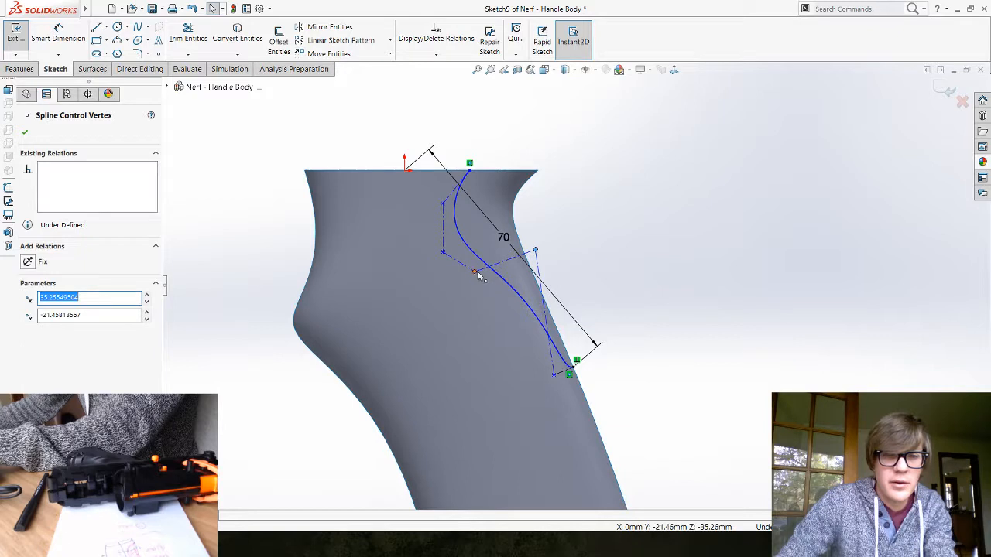
pyautogui.moveTo(449, 261); pyautogui.dragTo(480, 254)
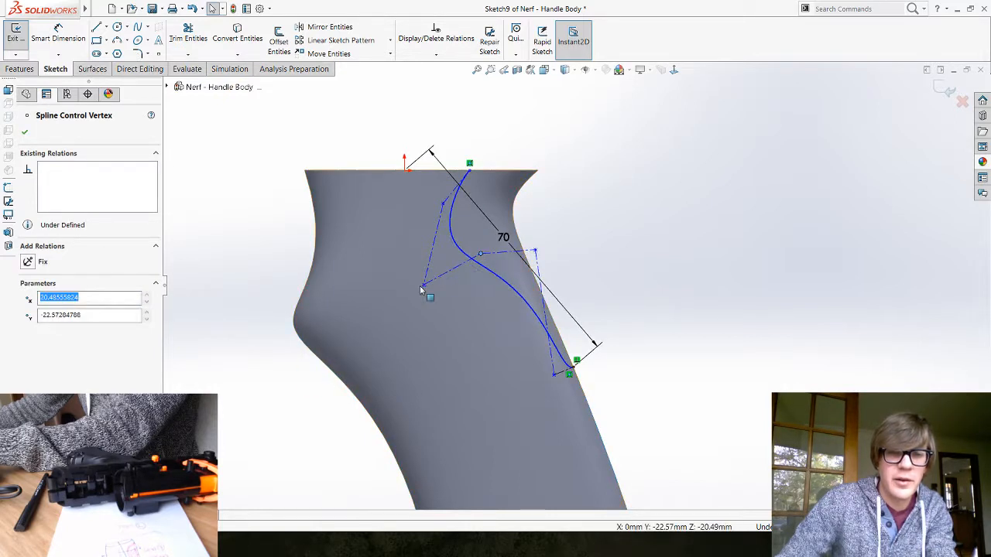
pyautogui.moveTo(427, 289); pyautogui.dragTo(419, 316)
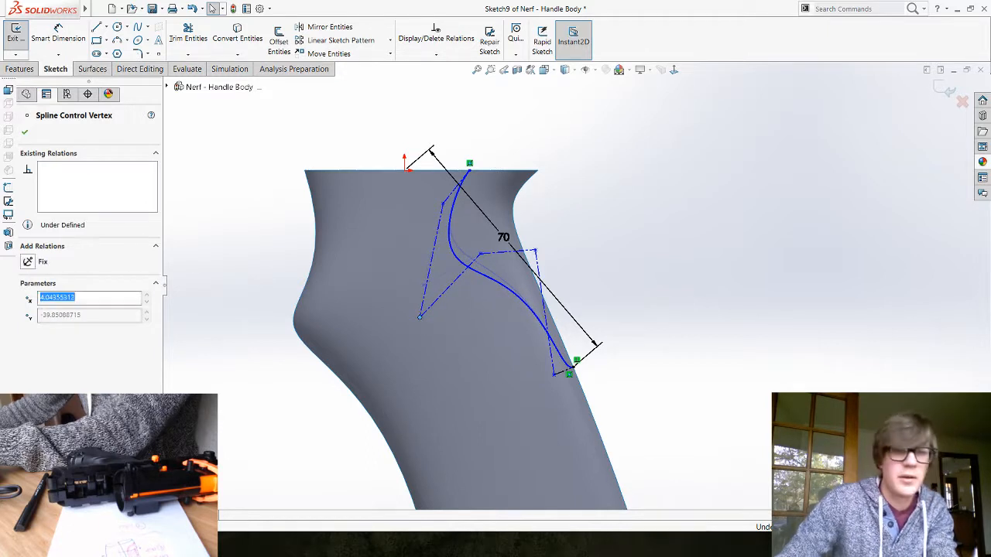
pyautogui.click(439, 208)
pyautogui.moveTo(442, 206)
pyautogui.mouseDown()
pyautogui.moveTo(415, 206)
pyautogui.moveTo(434, 190)
pyautogui.moveTo(431, 174)
pyautogui.moveTo(422, 175)
pyautogui.moveTo(424, 206)
pyautogui.mouseUp()
pyautogui.click(761, 330)
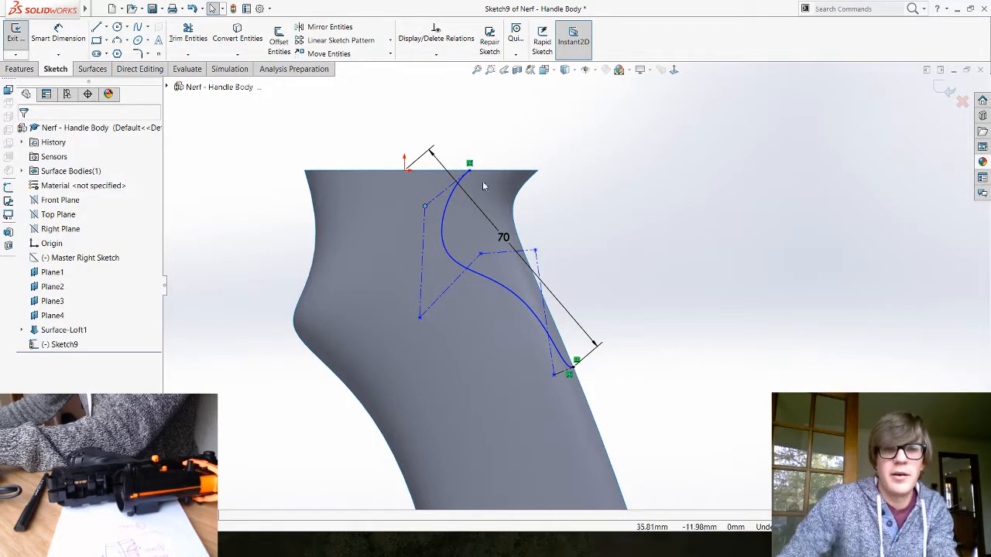
# Step: Dimension the spline's upper endpoint on the handle's top edge at 11 mm from the origin
pyautogui.click(42, 33)
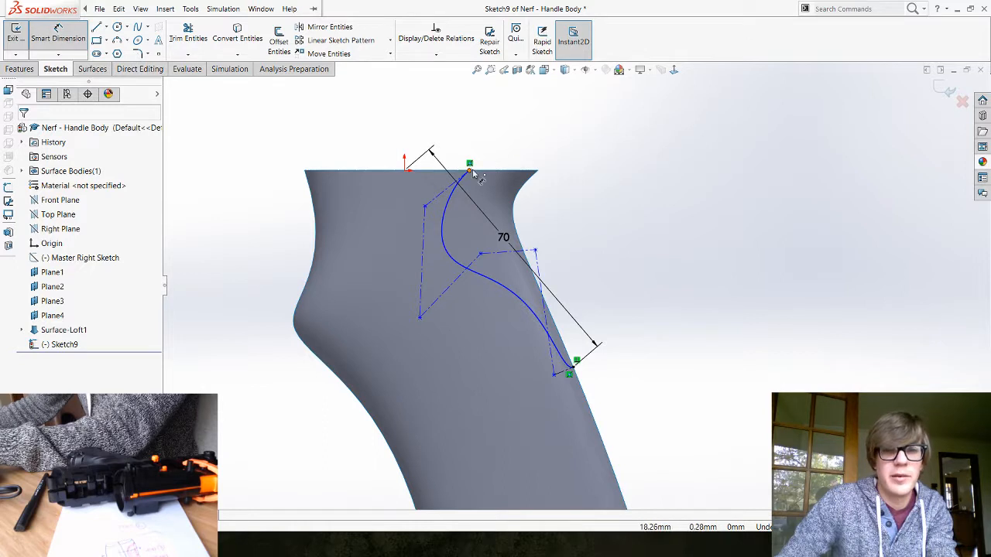
pyautogui.click(406, 170)
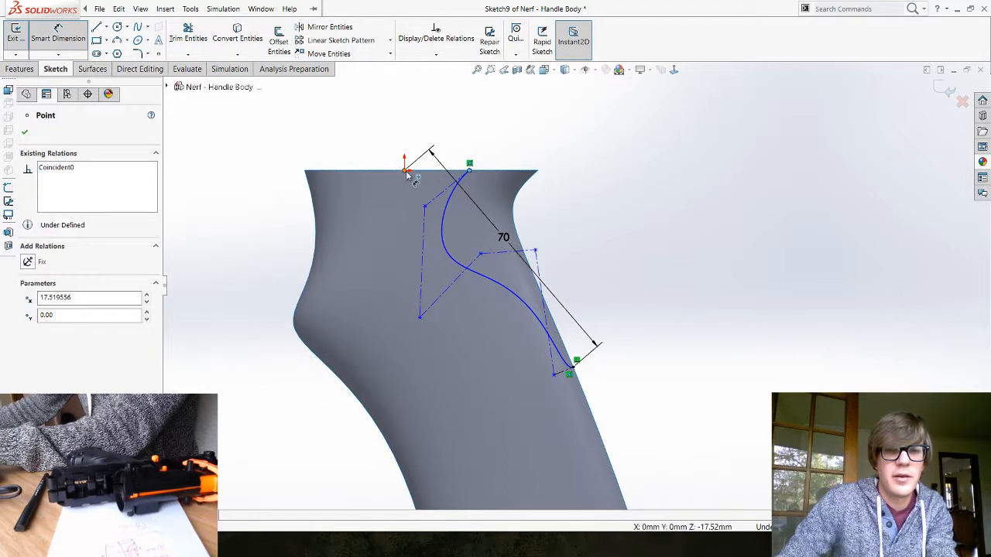
pyautogui.click(405, 171)
pyautogui.click(432, 138)
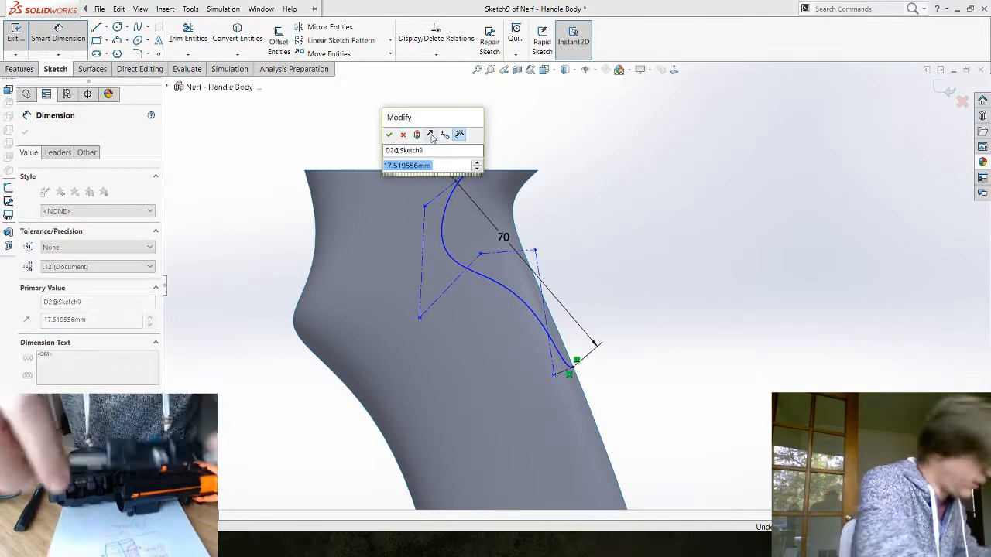
pyautogui.write('17')
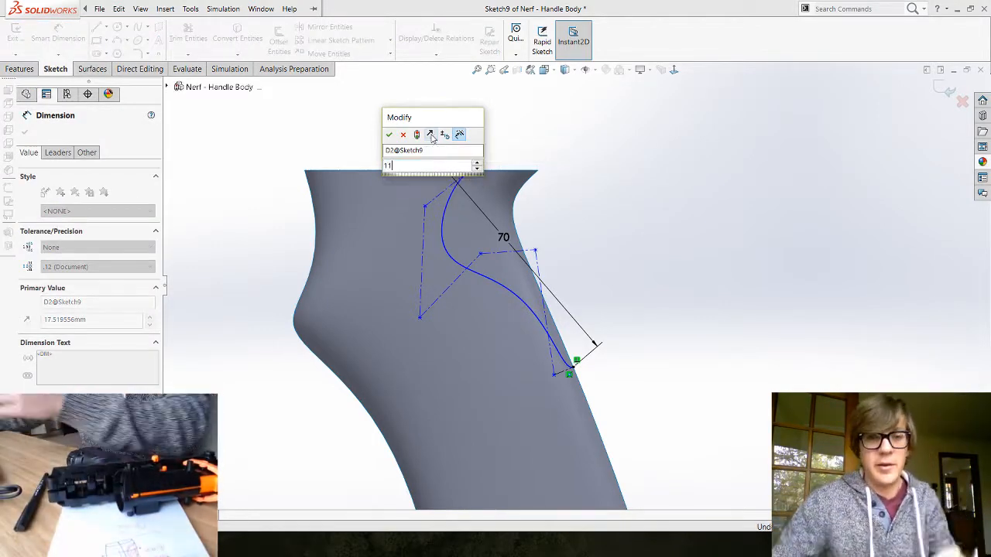
pyautogui.press('Return')
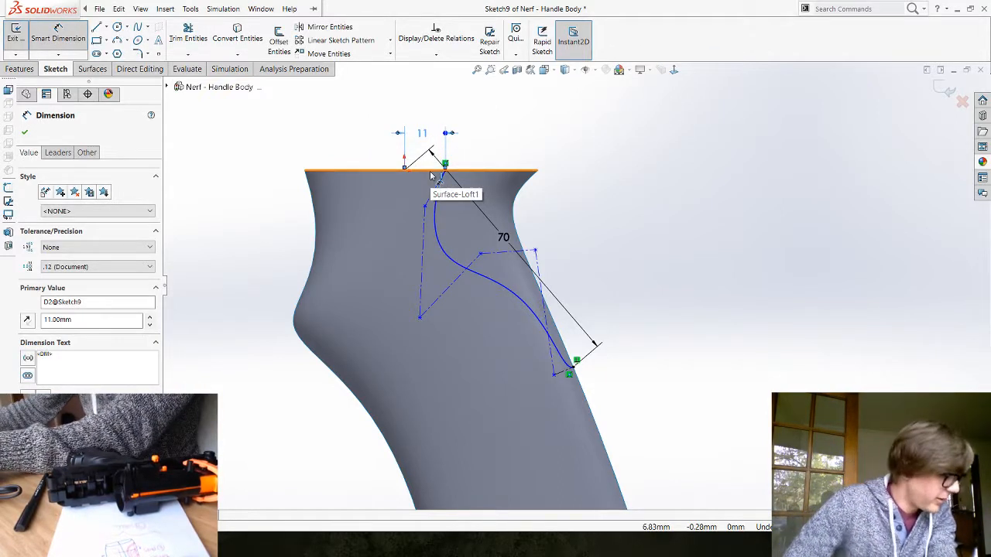
pyautogui.click(674, 279)
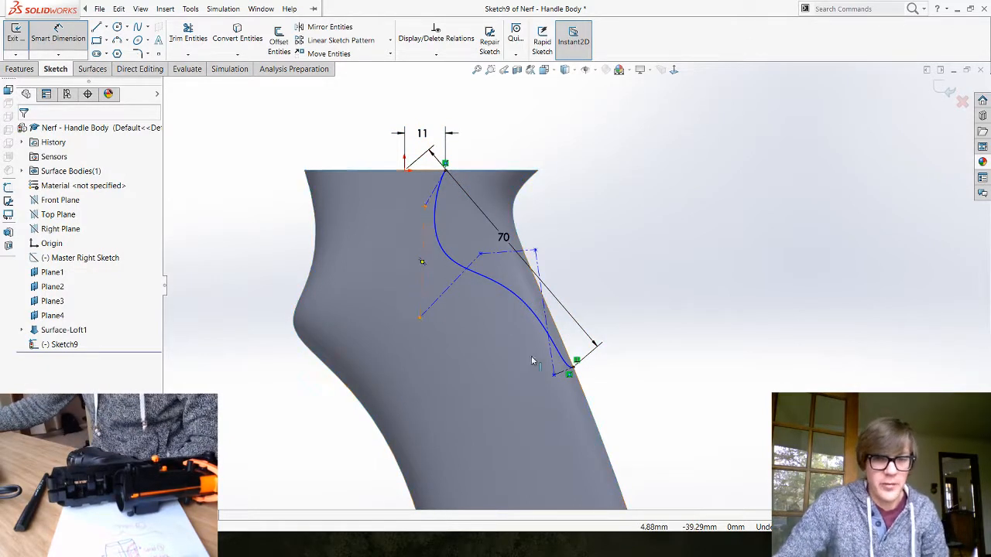
pyautogui.press('Escape')
pyautogui.scroll(1, 623, 329)
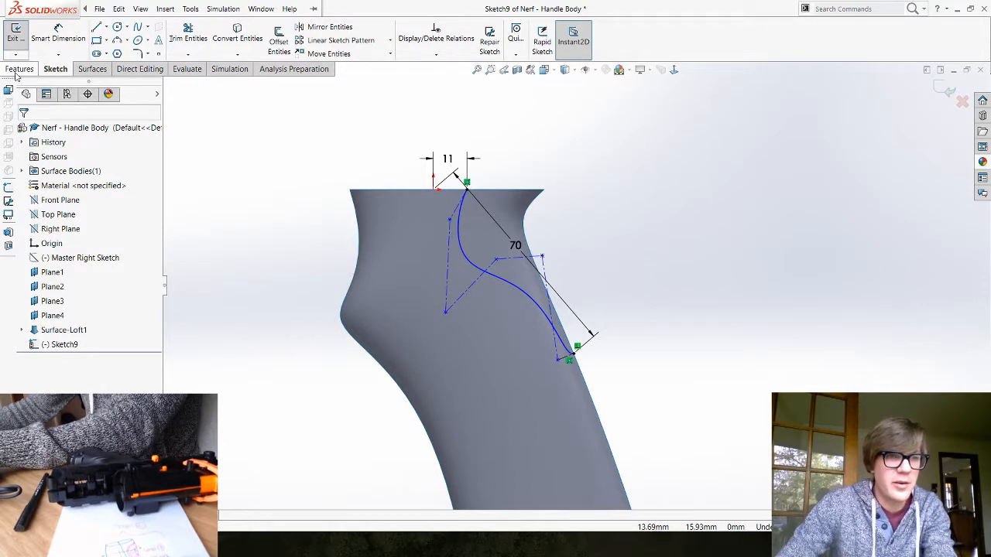
# Step: Create a blind extruded surface 49.99 mm deep from the side-profile spline sketch, passing through the handle's lofted surface
pyautogui.click(92, 69)
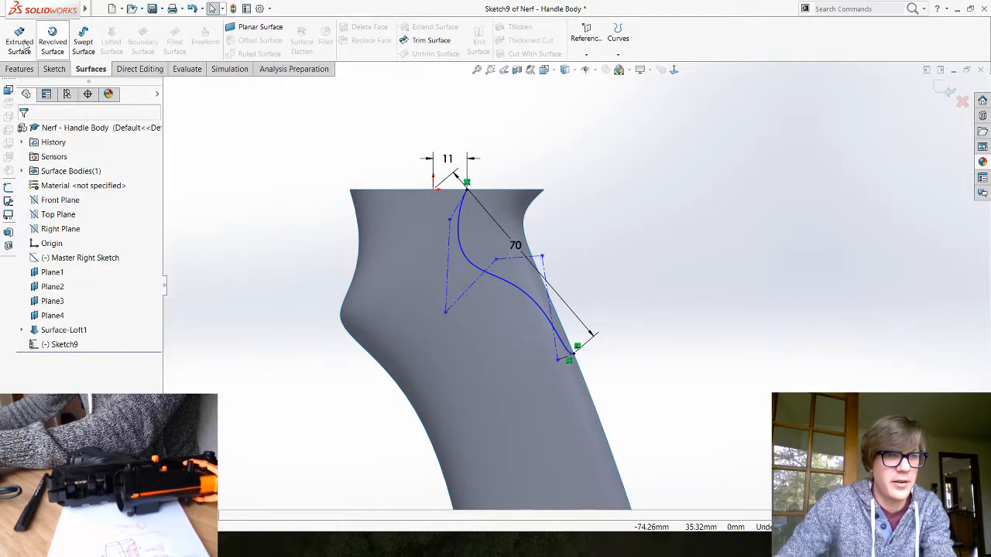
pyautogui.click(17, 36)
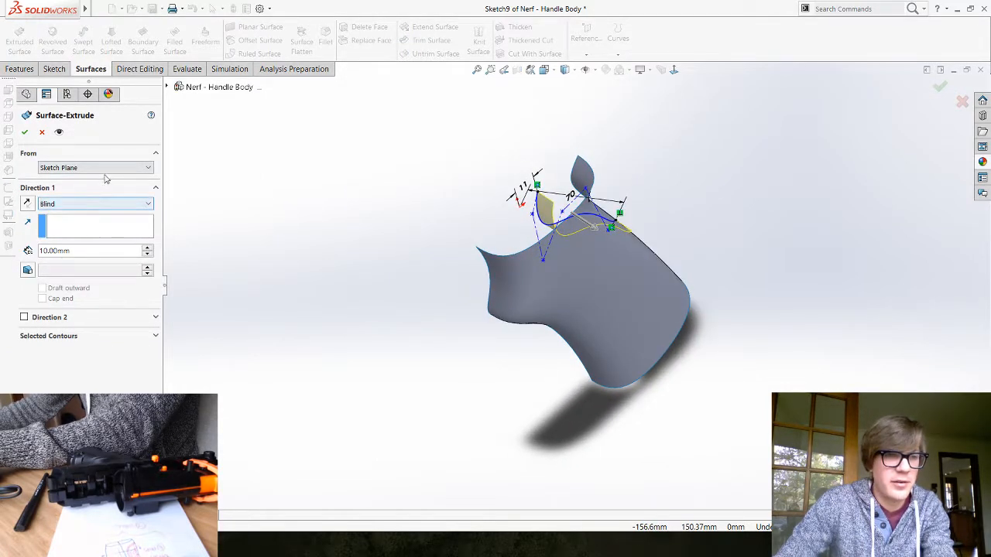
pyautogui.click(120, 206)
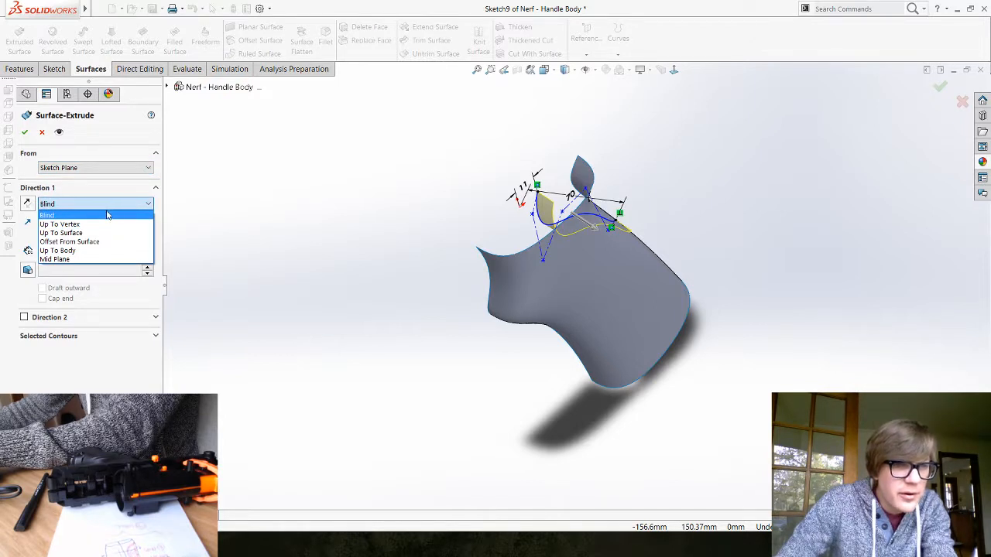
pyautogui.click(107, 215)
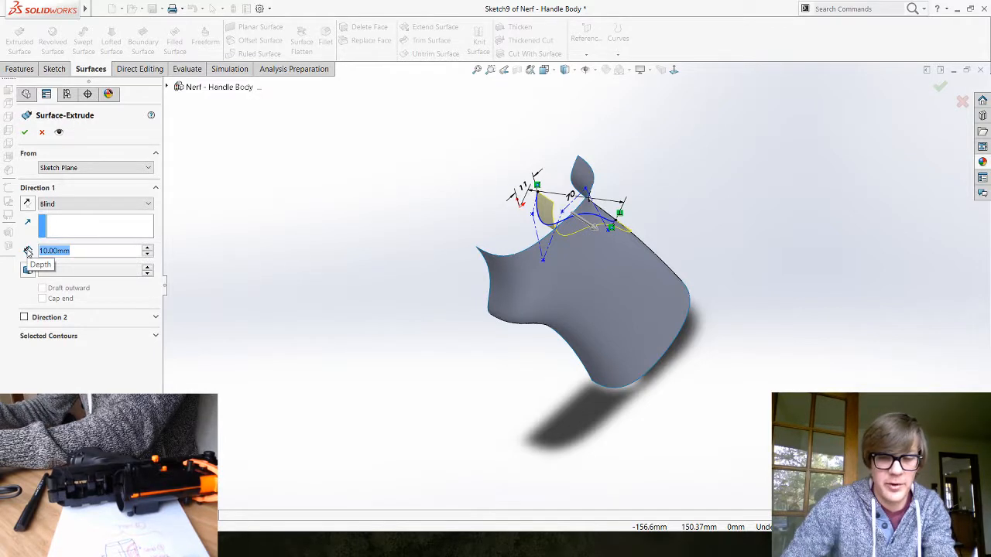
pyautogui.write('49.99')
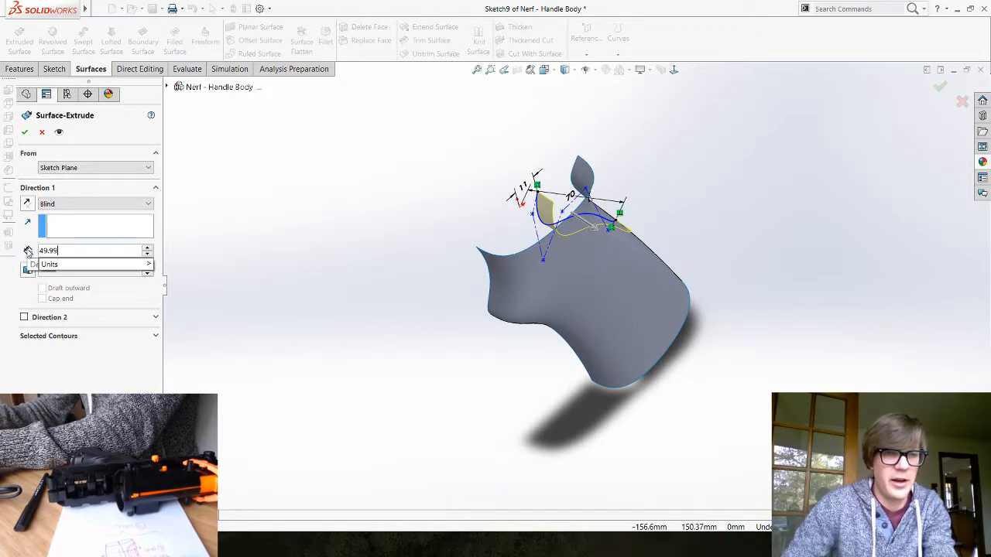
pyautogui.press('Return')
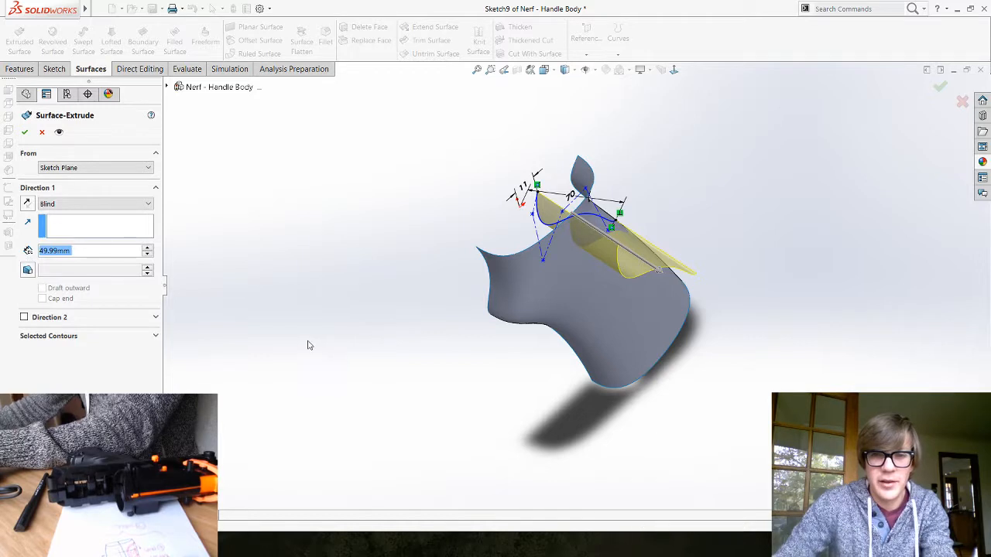
pyautogui.moveTo(308, 343); pyautogui.dragTo(323, 384, button='middle')
pyautogui.click(23, 132)
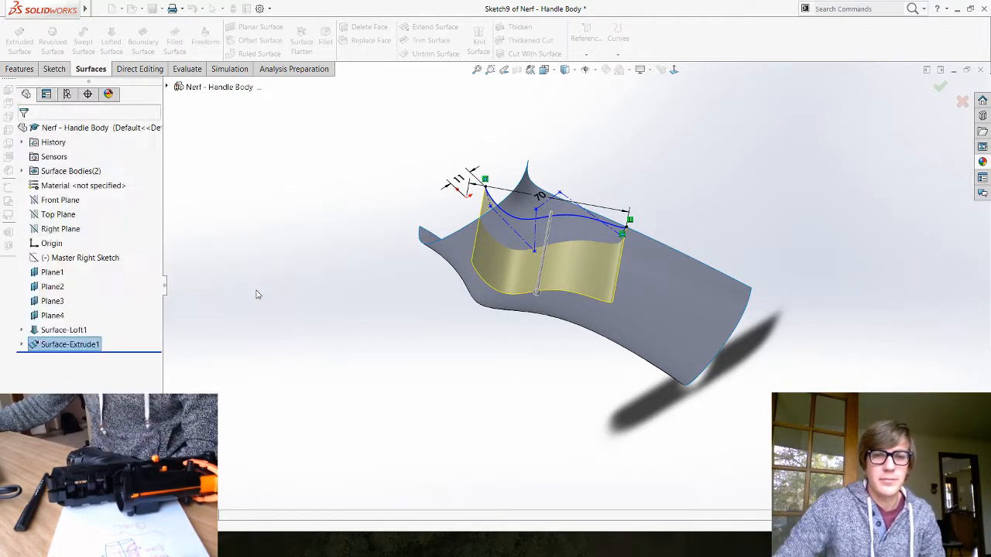
# Step: Examine from several angles how the extruded surface intersects the lofted handle surface around the upper rear grip area
pyautogui.moveTo(345, 336); pyautogui.dragTo(311, 402, button='middle')
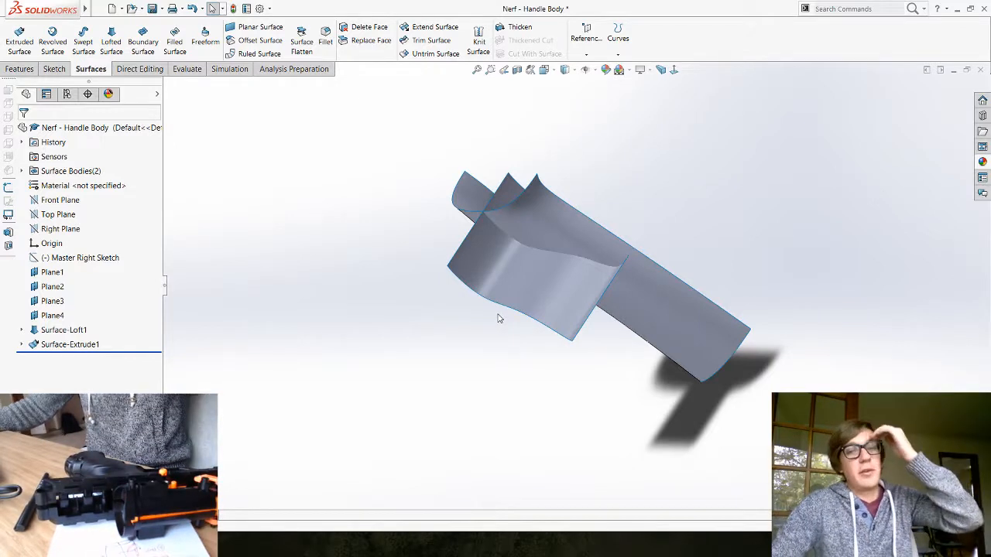
pyautogui.moveTo(477, 336); pyautogui.dragTo(513, 237, button='middle')
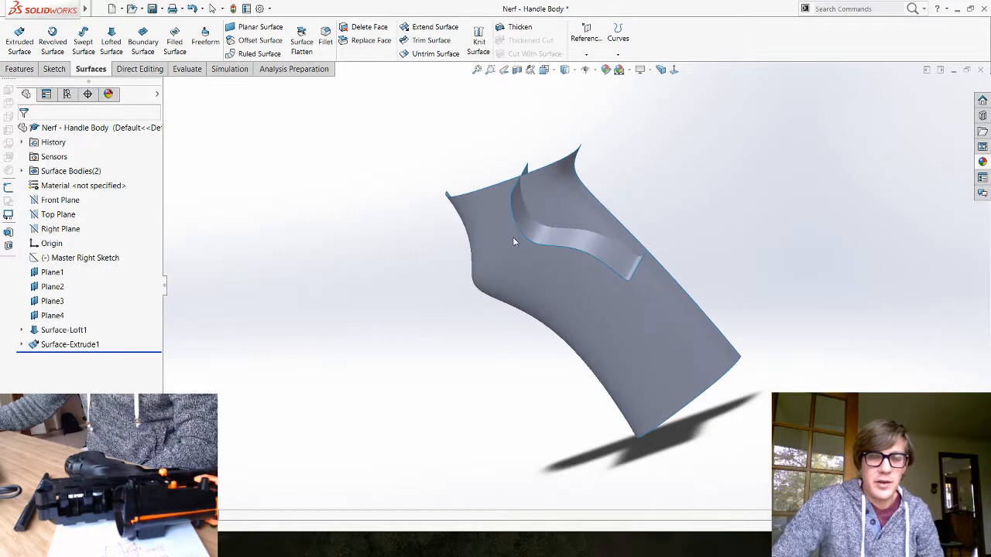
pyautogui.click(598, 248)
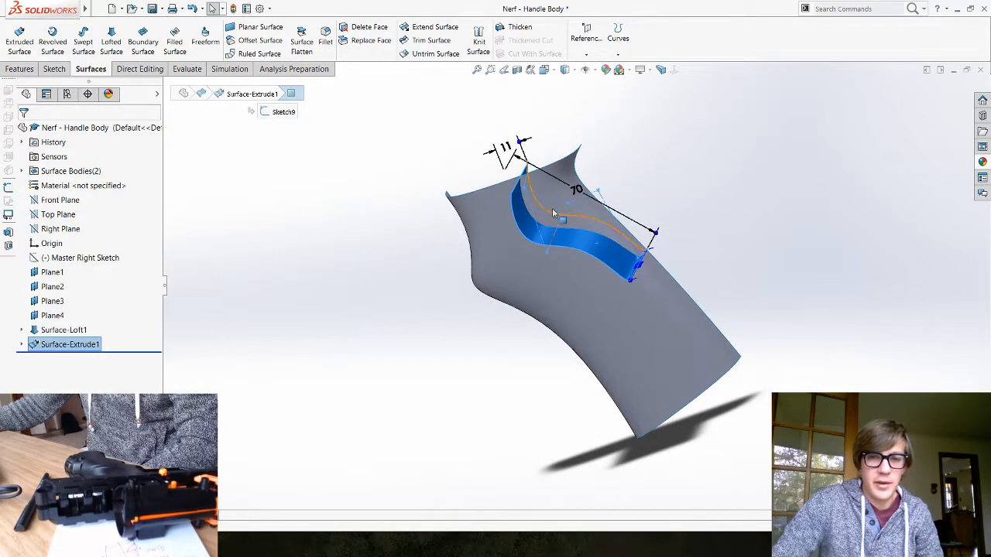
pyautogui.click(779, 376)
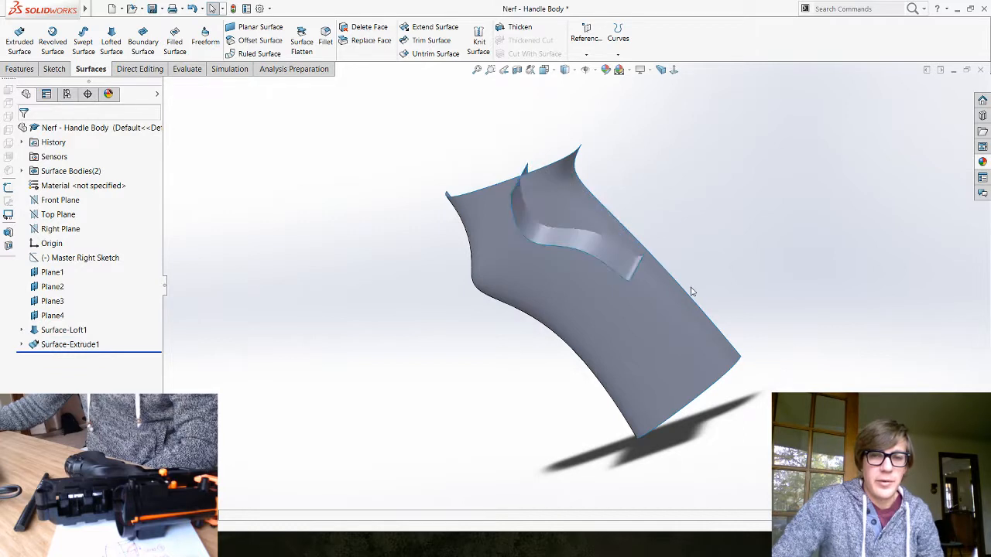
pyautogui.moveTo(694, 292); pyautogui.dragTo(626, 380, button='middle')
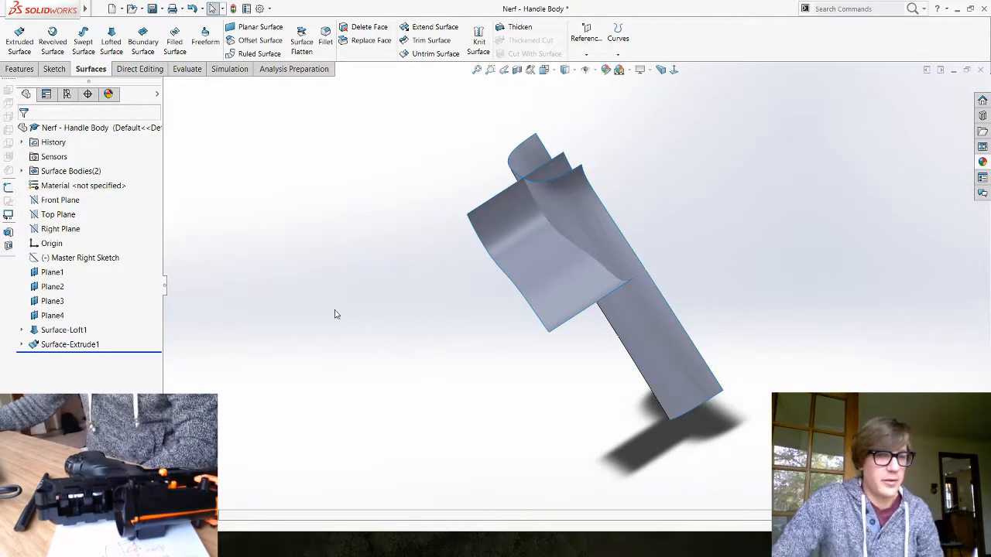
pyautogui.moveTo(347, 373); pyautogui.dragTo(423, 333, button='middle')
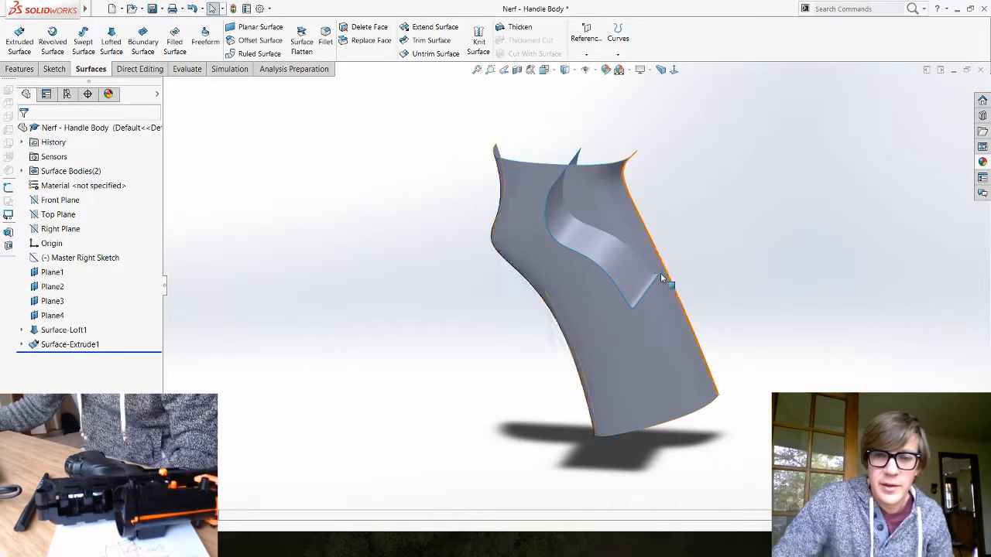
pyautogui.scroll(-5, 650, 275)
pyautogui.scroll(5, 717, 256)
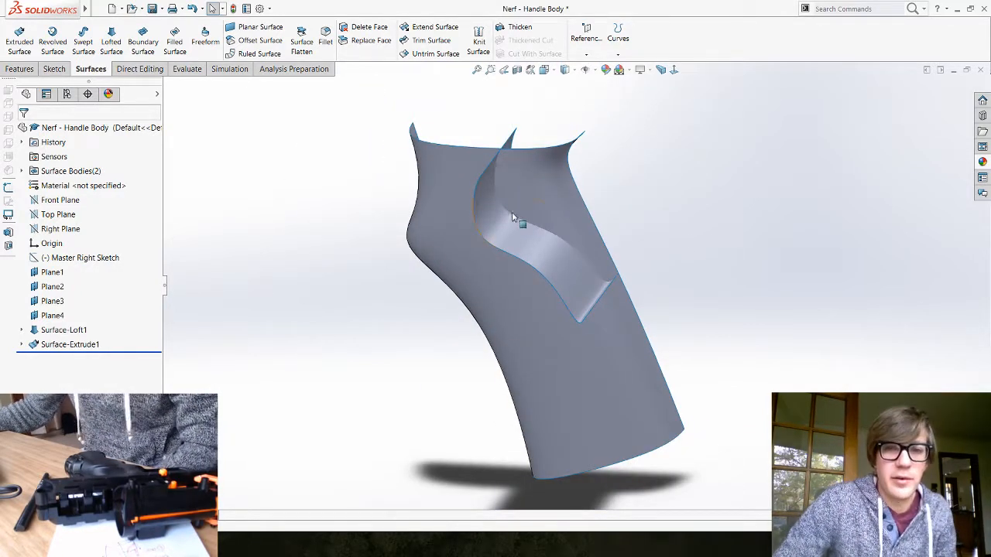
pyautogui.click(552, 190)
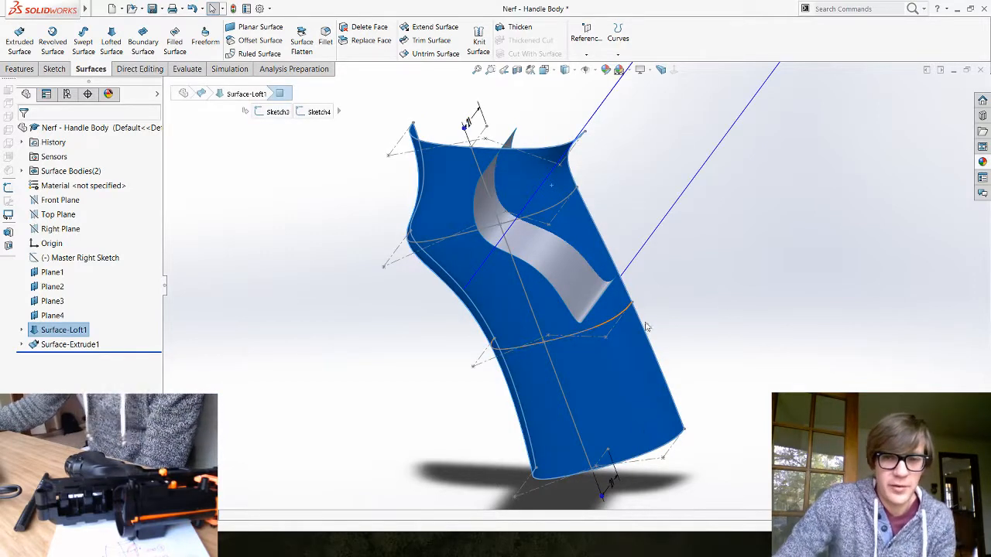
pyautogui.click(720, 354)
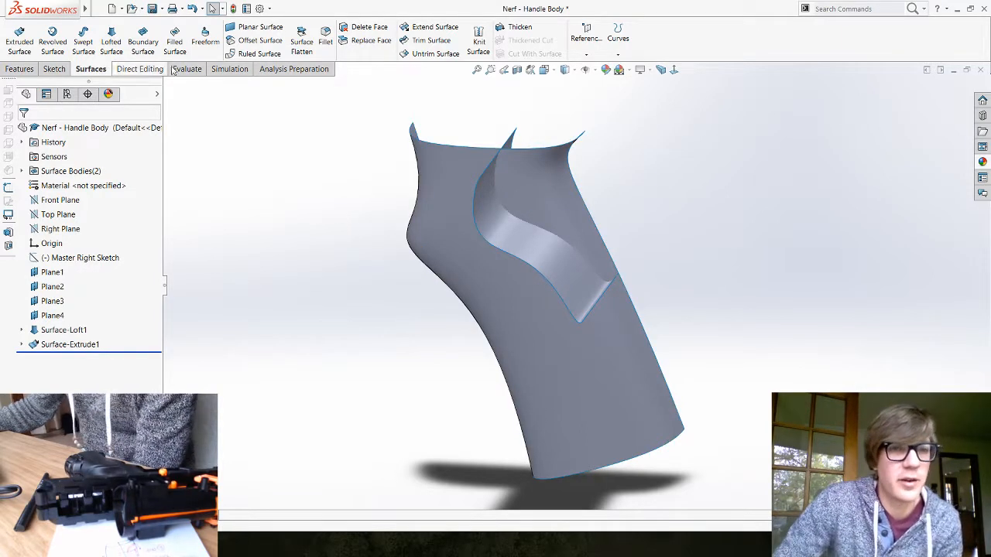
# Step: Offset the lofted handle face 1 mm, flipping the direction so the copy lies on the inside of the handle
pyautogui.click(534, 198)
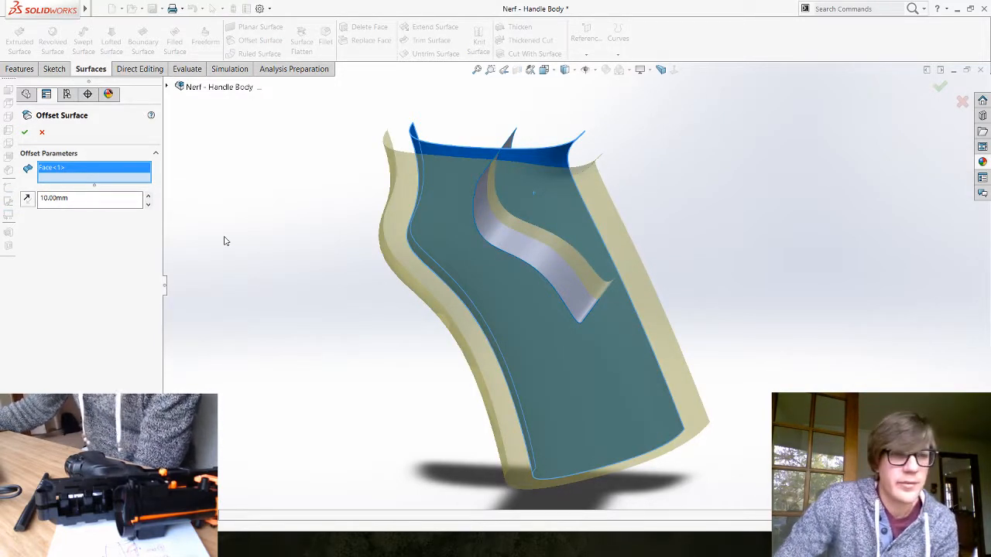
pyautogui.click(27, 199)
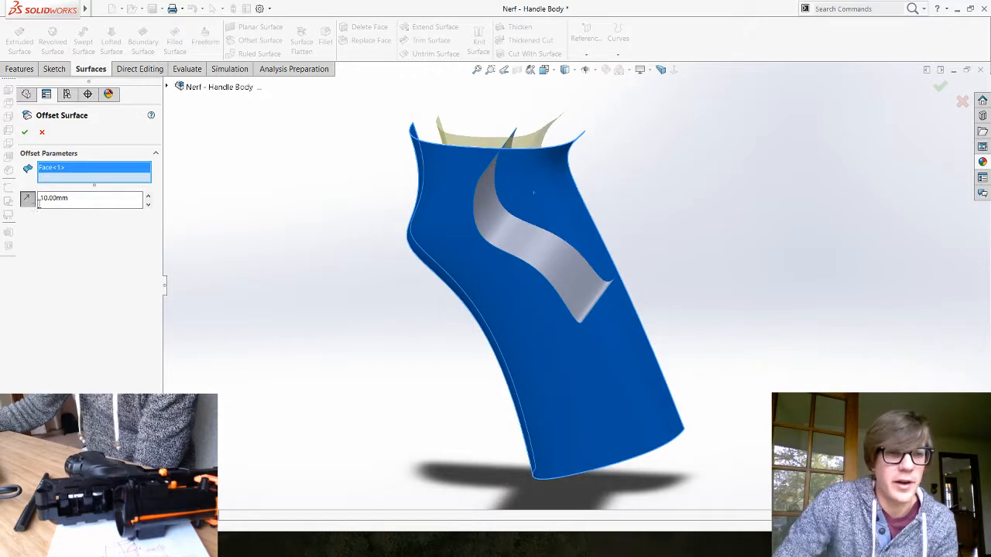
pyautogui.moveTo(67, 200); pyautogui.dragTo(29, 205)
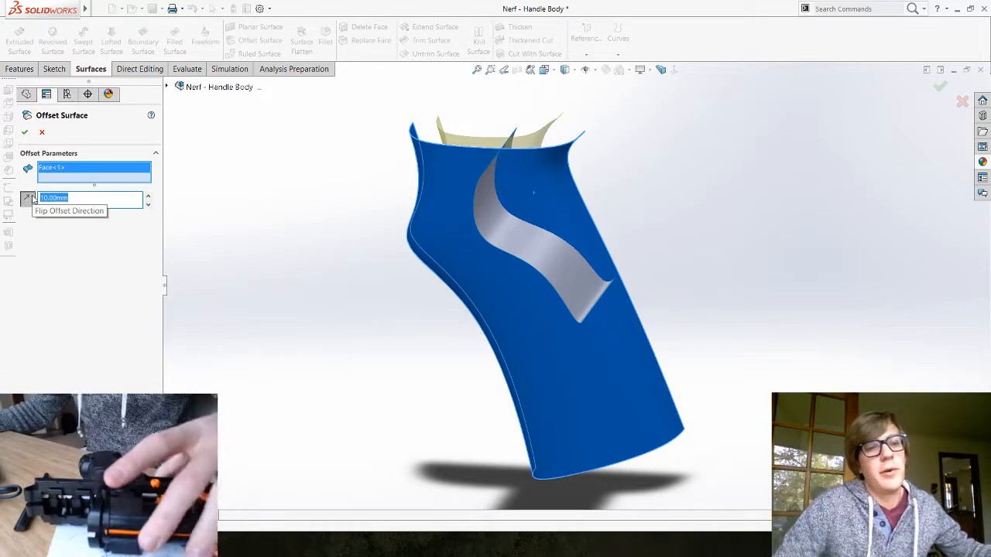
pyautogui.write('1')
pyautogui.press('Return')
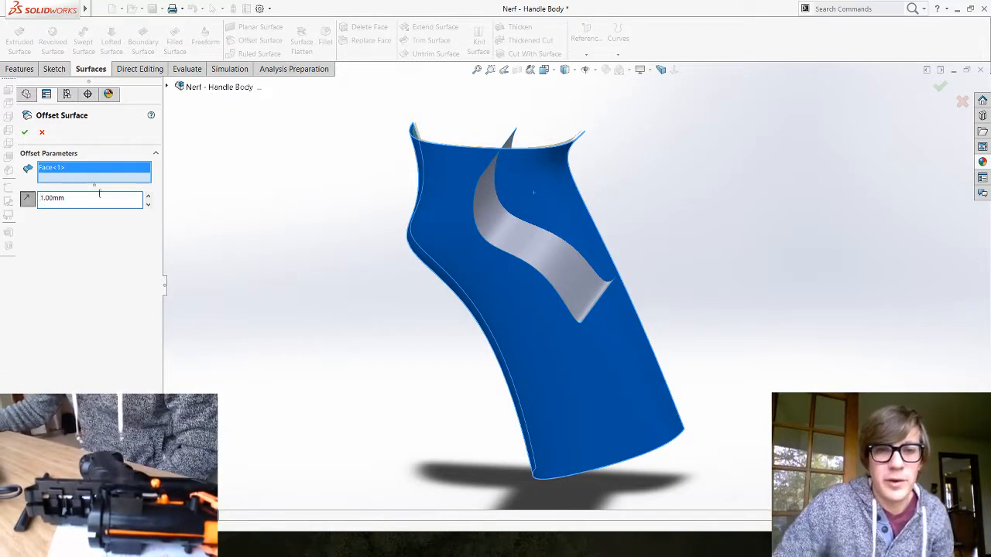
pyautogui.scroll(5, 601, 168)
pyautogui.moveTo(604, 177); pyautogui.dragTo(601, 234, button='middle')
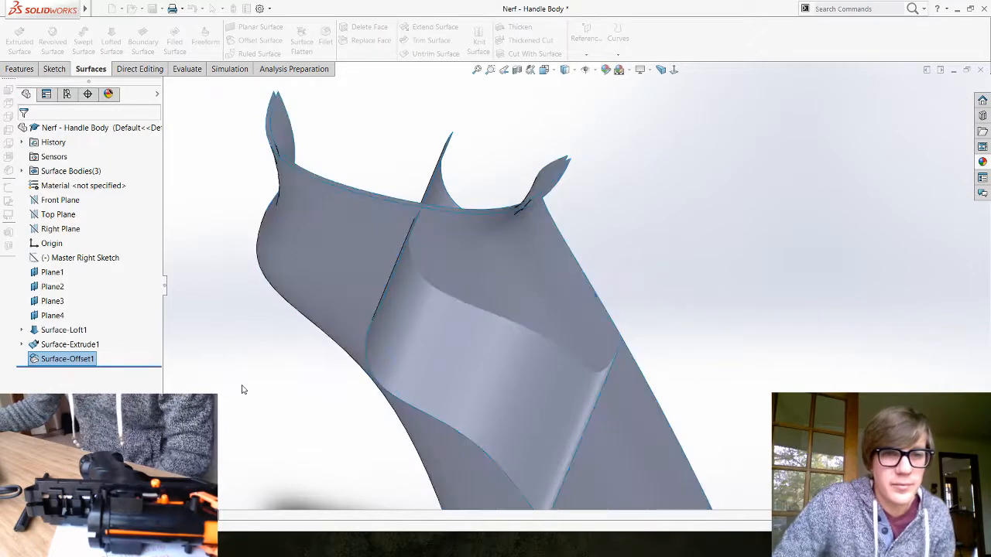
# Step: Trim the lofted surface with the extruded surface as a standard trim tool, removing the upper rear region beyond the spline curve
pyautogui.moveTo(249, 361); pyautogui.dragTo(255, 279, button='middle')
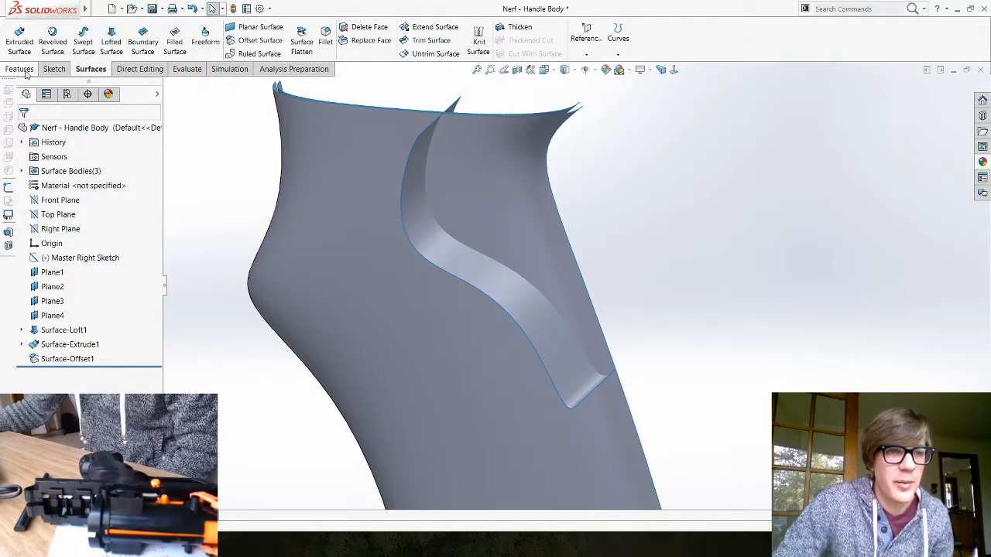
pyautogui.click(418, 45)
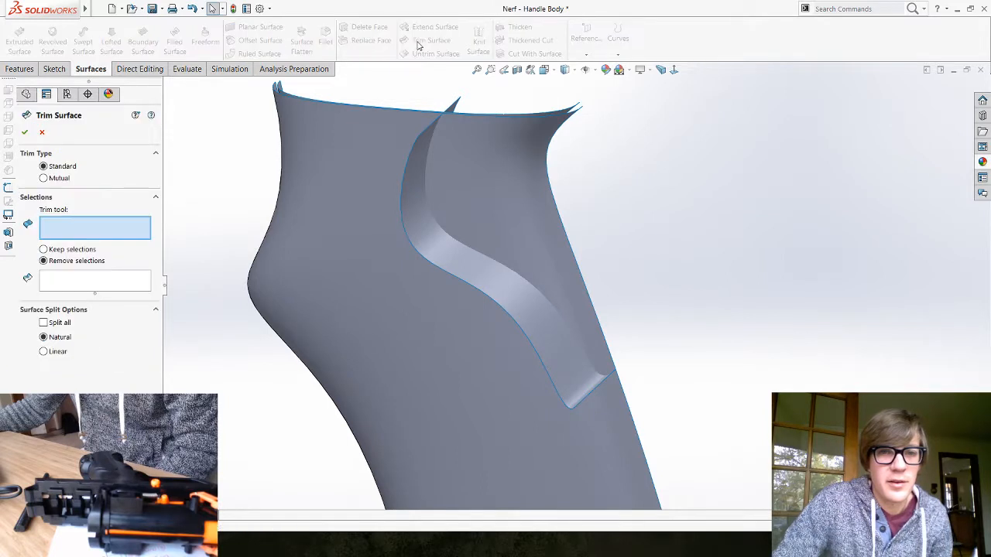
pyautogui.click(416, 202)
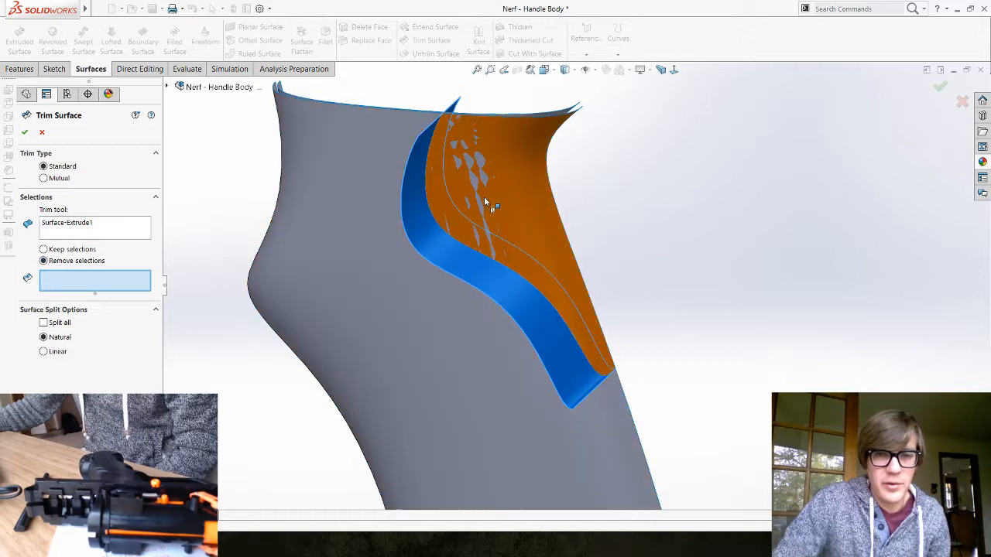
pyautogui.click(485, 200)
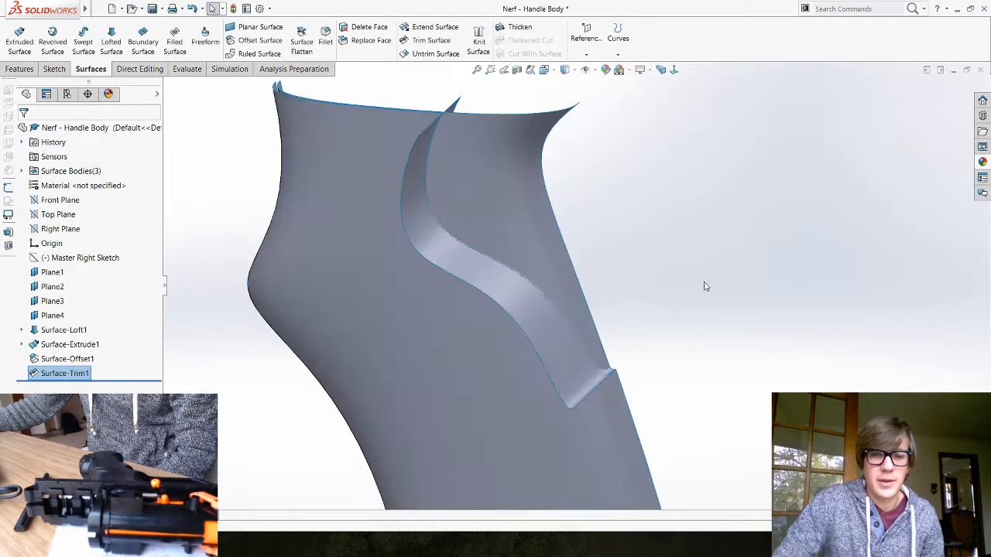
# Step: Hide the extruded spline surface that crosses the handle
pyautogui.moveTo(627, 327); pyautogui.dragTo(596, 351, button='middle')
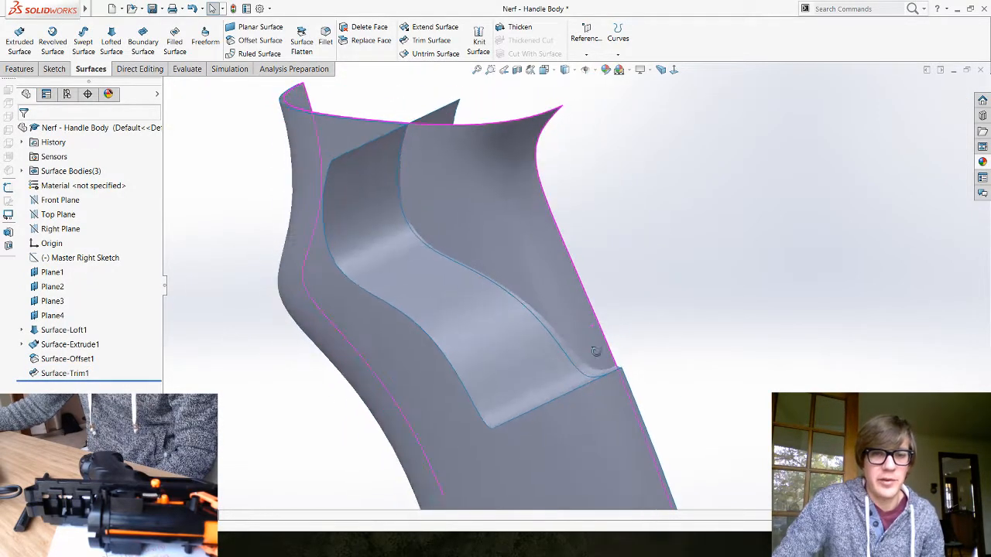
pyautogui.click(431, 298)
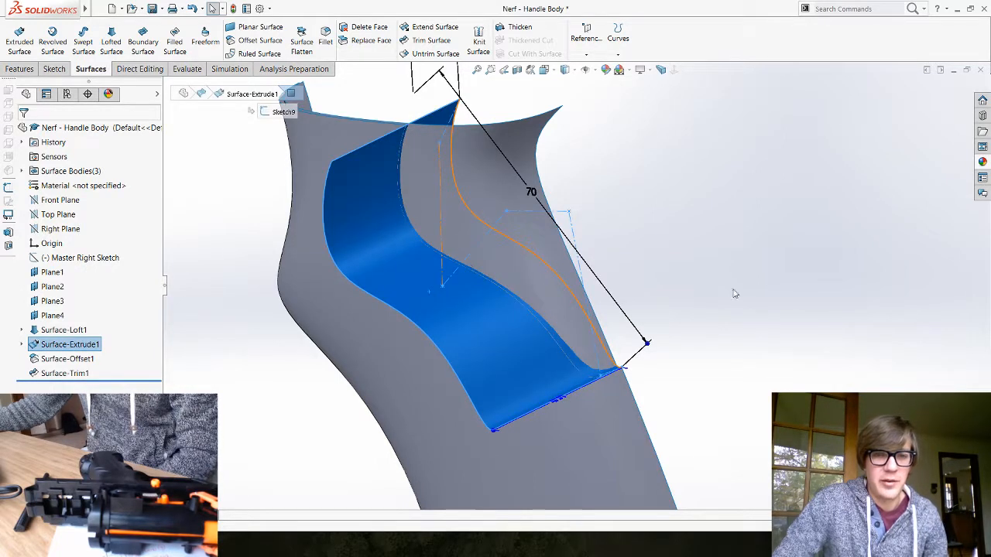
pyautogui.click(760, 284)
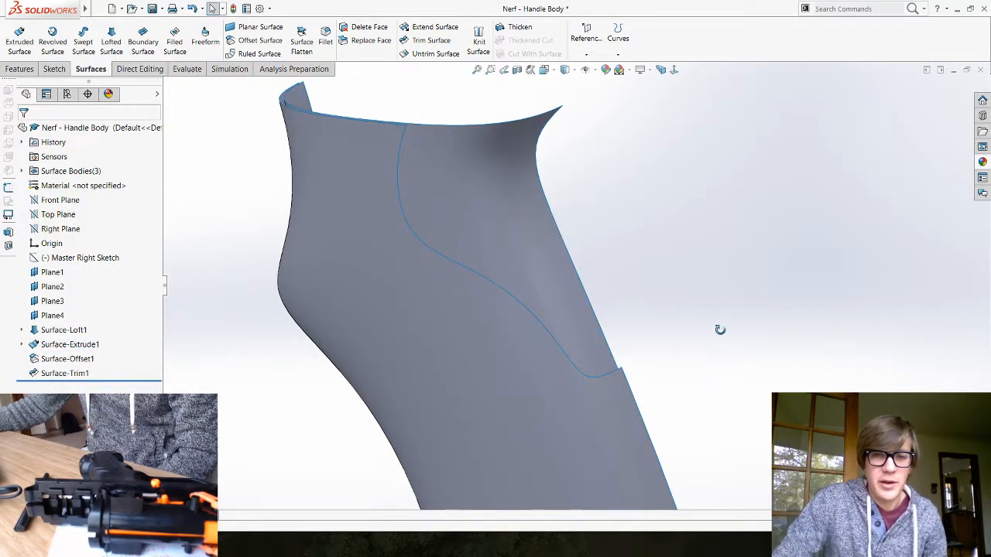
# Step: Inspect the recessed upper rear area where the inner offset surface shows through the trimmed handle surface
pyautogui.moveTo(720, 330); pyautogui.dragTo(813, 254, button='middle')
pyautogui.scroll(-2, 639, 273)
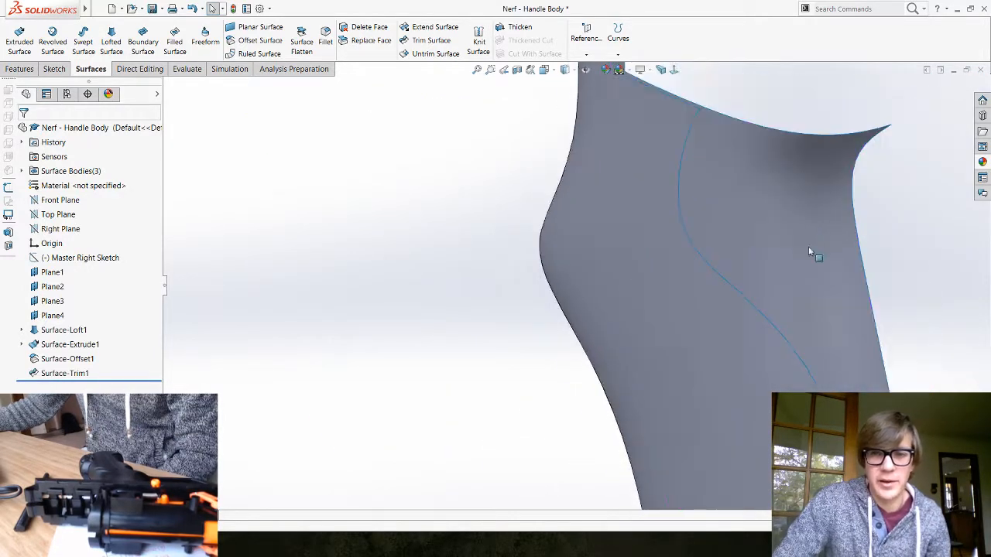
pyautogui.click(792, 213)
pyautogui.scroll(3, 838, 279)
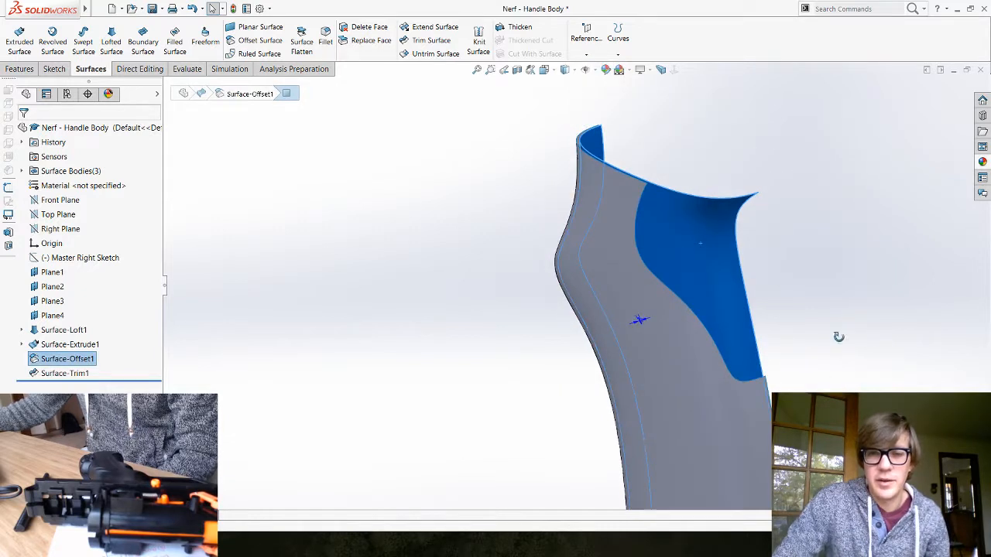
pyautogui.moveTo(838, 337); pyautogui.dragTo(778, 268, button='middle')
pyautogui.scroll(2, 829, 385)
pyautogui.scroll(-1, 776, 321)
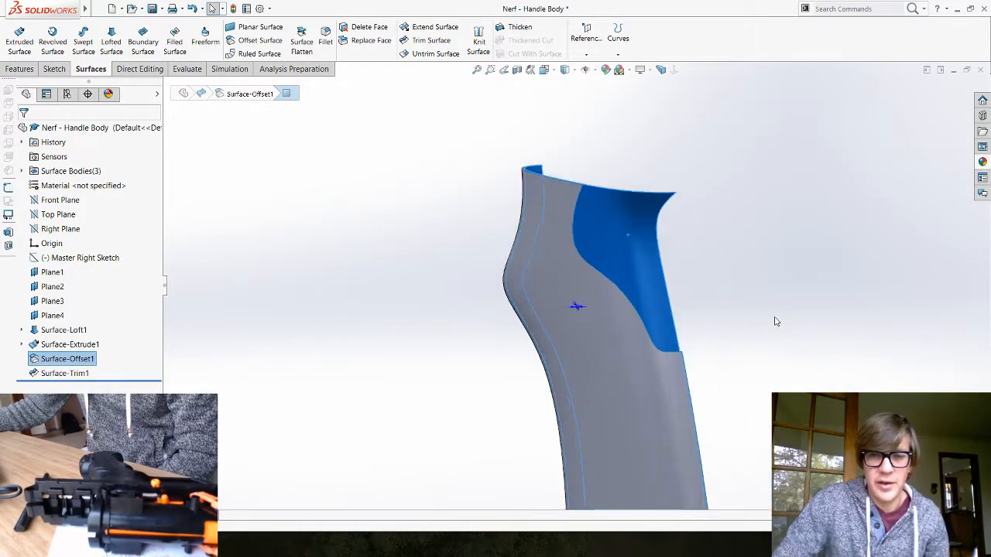
pyautogui.moveTo(754, 321)
pyautogui.mouseDown(button='middle')
pyautogui.moveTo(803, 321)
pyautogui.moveTo(776, 358)
pyautogui.moveTo(762, 319)
pyautogui.mouseUp(button='middle')
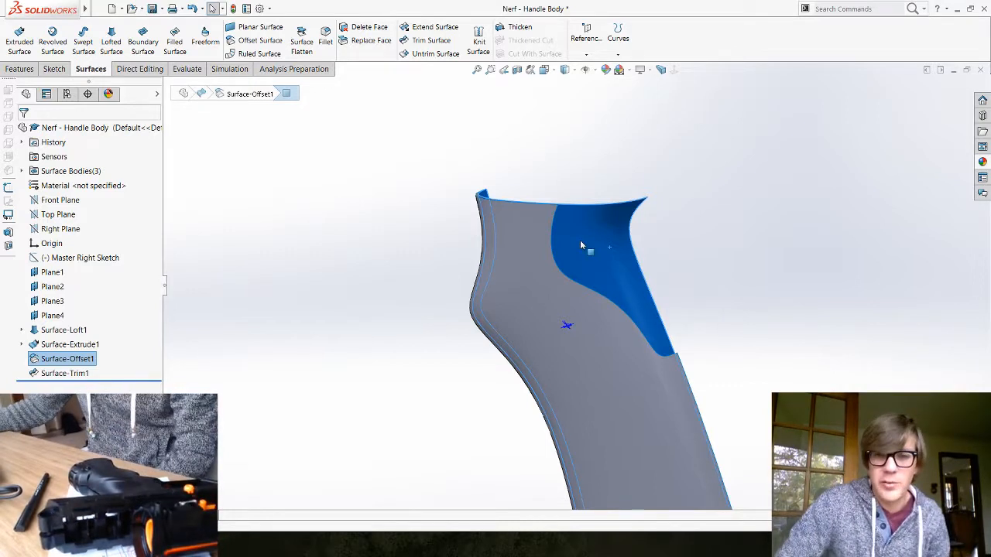
pyautogui.click(707, 212)
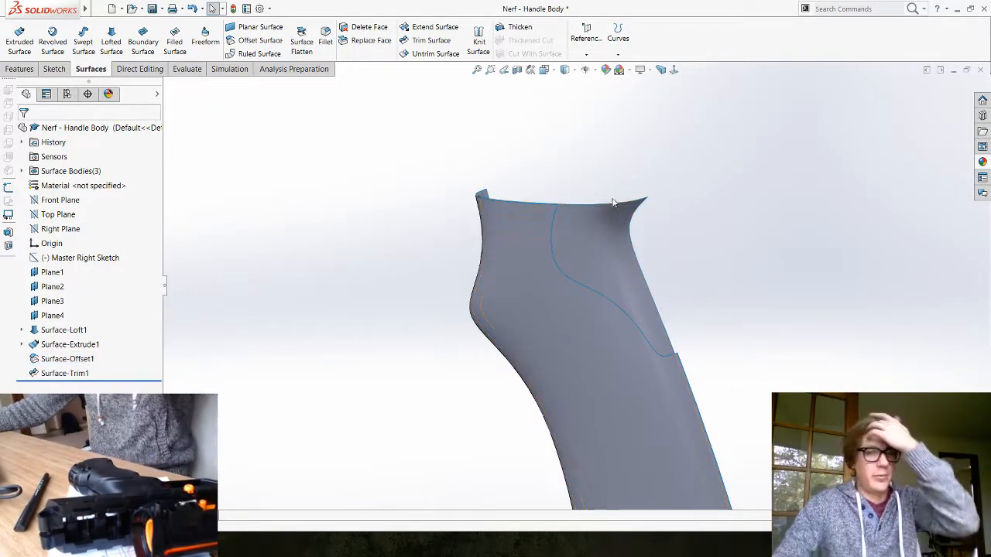
# Step: Start a new sketch on the Right Plane and view the handle face-on
pyautogui.click(60, 229)
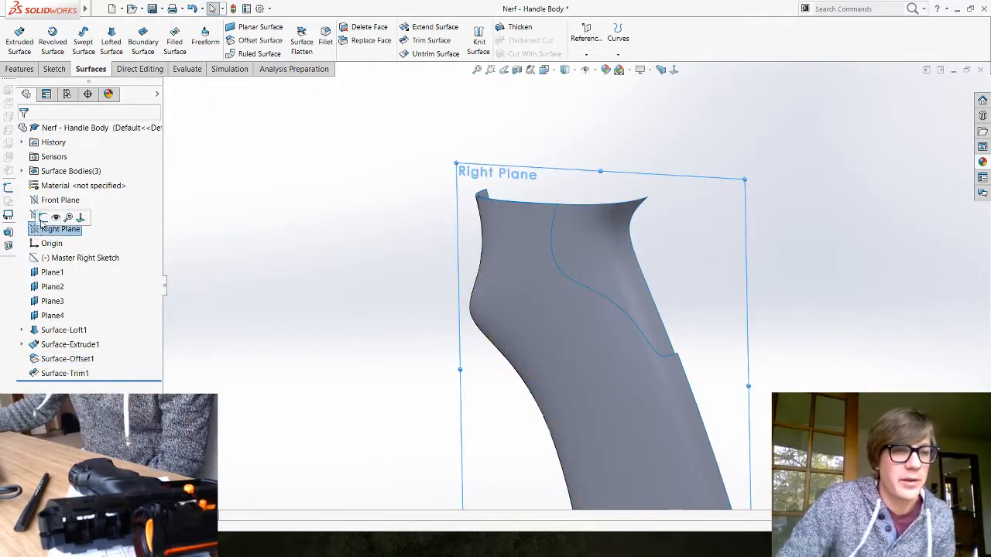
pyautogui.click(674, 71)
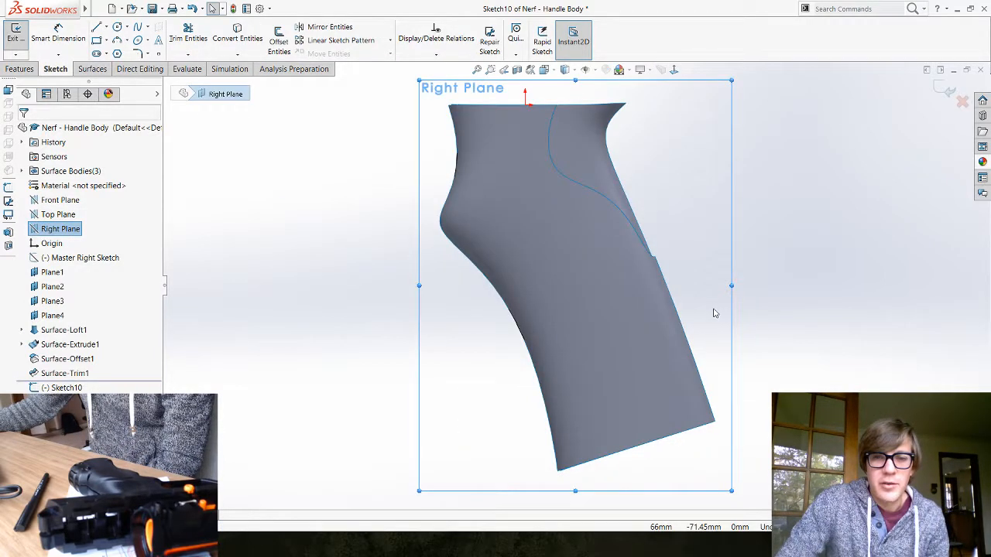
pyautogui.scroll(-3, 613, 158)
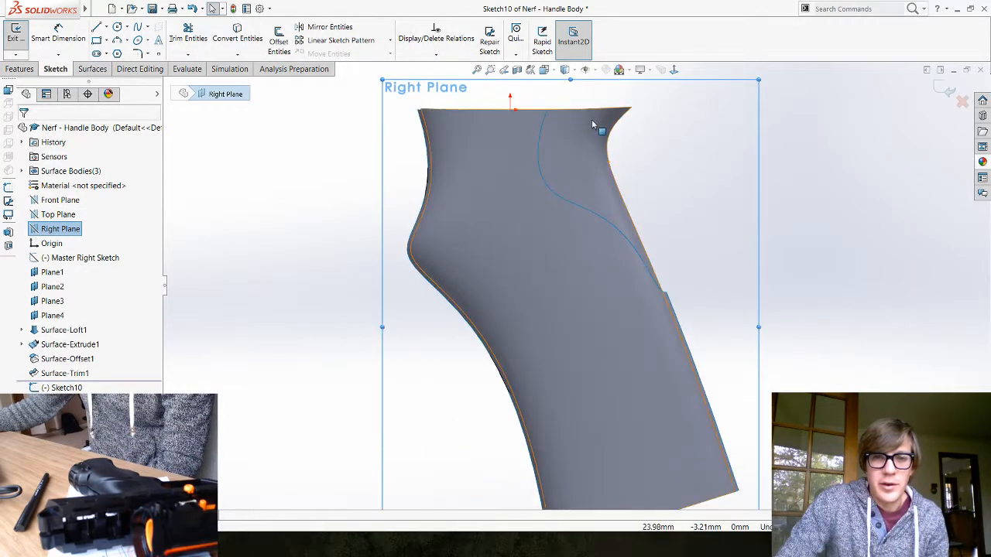
pyautogui.click(686, 230)
pyautogui.hotkey('alt', 'Tab')
pyautogui.click(345, 411)
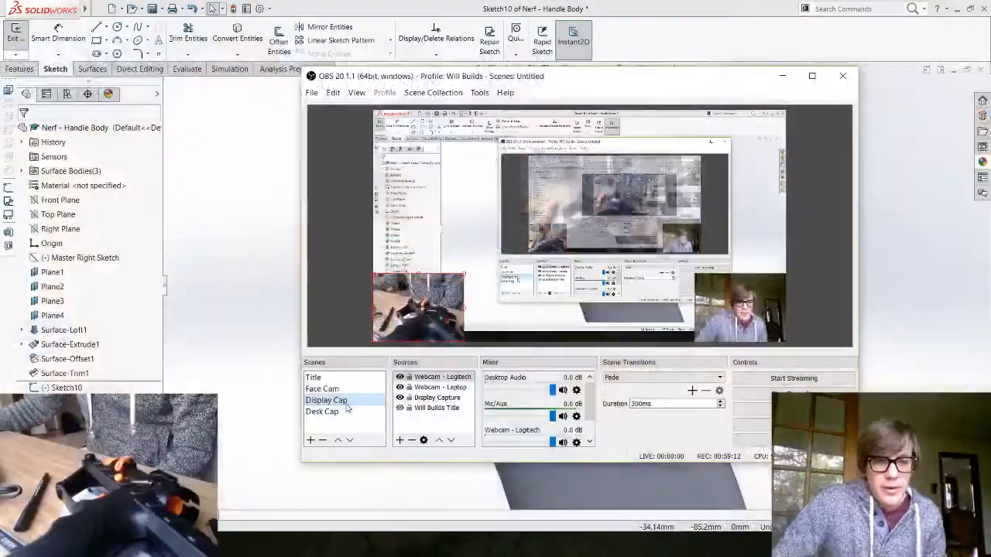
pyautogui.click(245, 332)
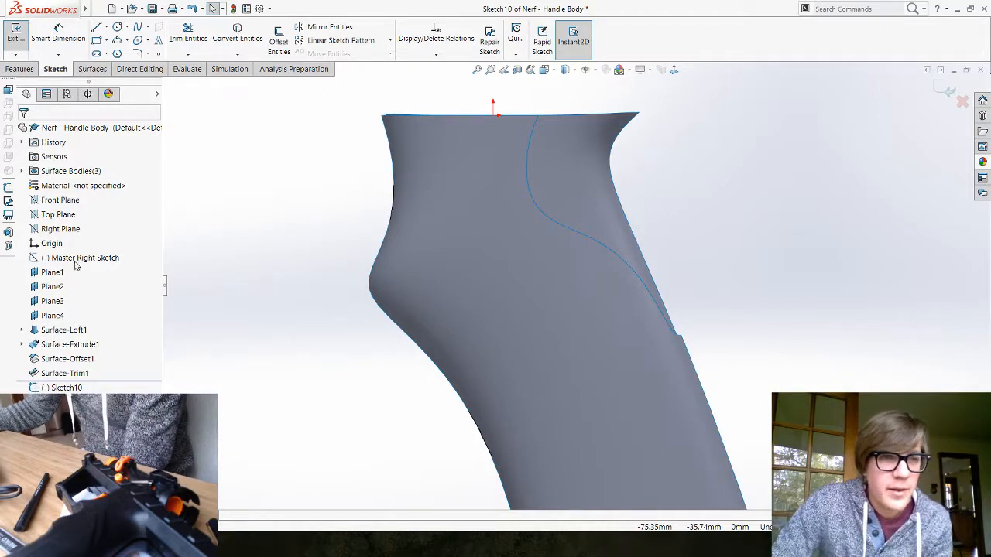
# Step: Sketch a Bezier style spline from the handle's top edge, curving down near the trimmed boundary and ending just beyond the rear edge
pyautogui.click(148, 27)
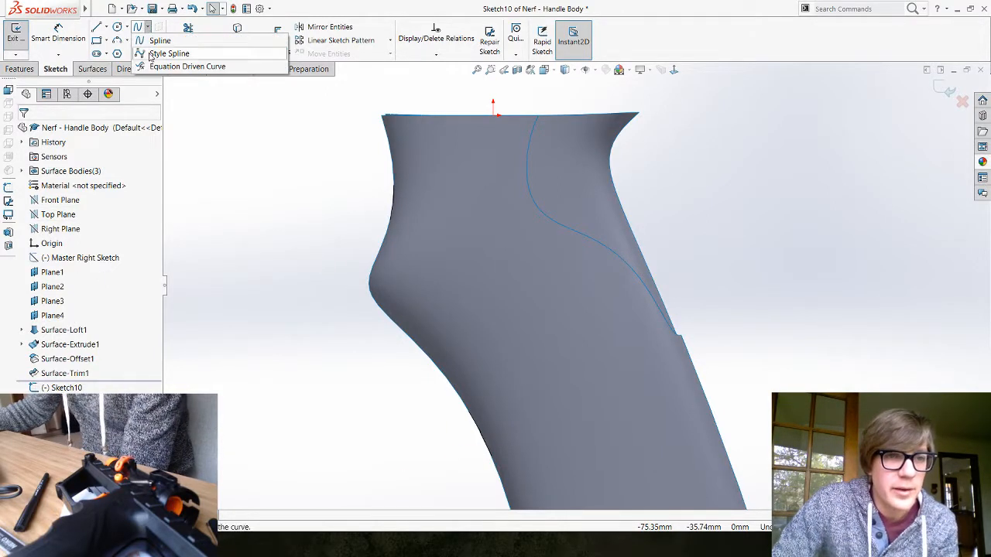
pyautogui.click(148, 53)
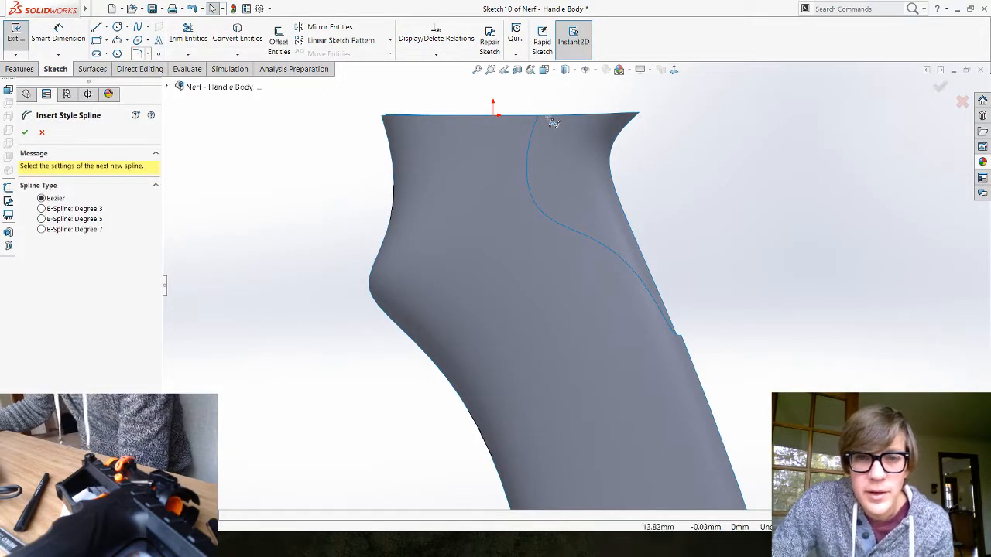
pyautogui.press('Escape')
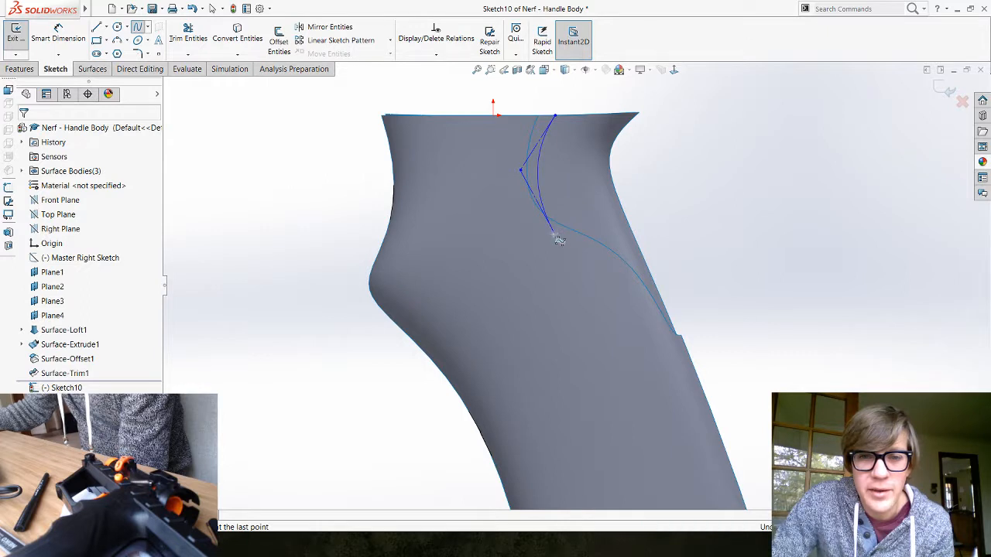
pyautogui.click(666, 264)
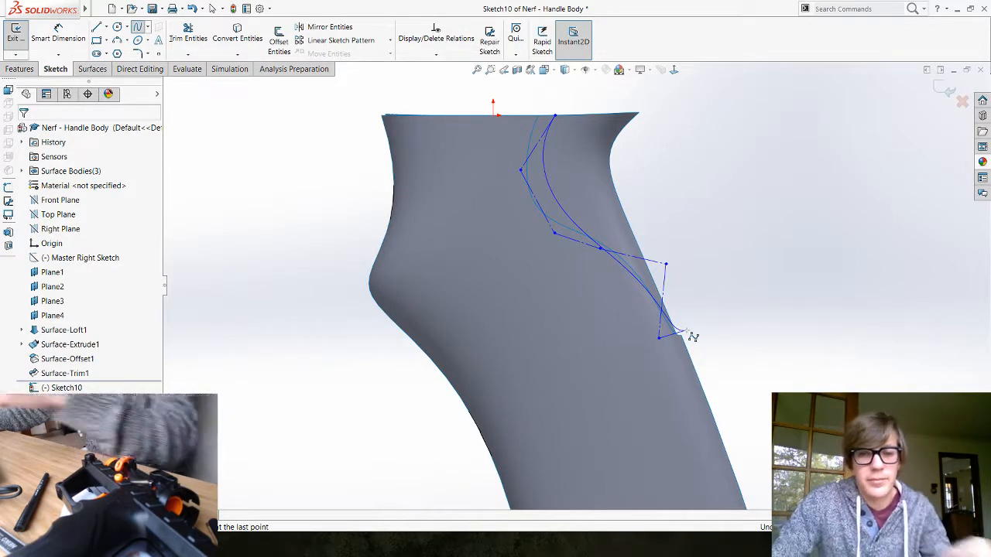
pyautogui.doubleClick(688, 332)
# Step: Make the style spline's lower endpoint coincident with the rear edge of the inner offset surface
pyautogui.scroll(5, 685, 325)
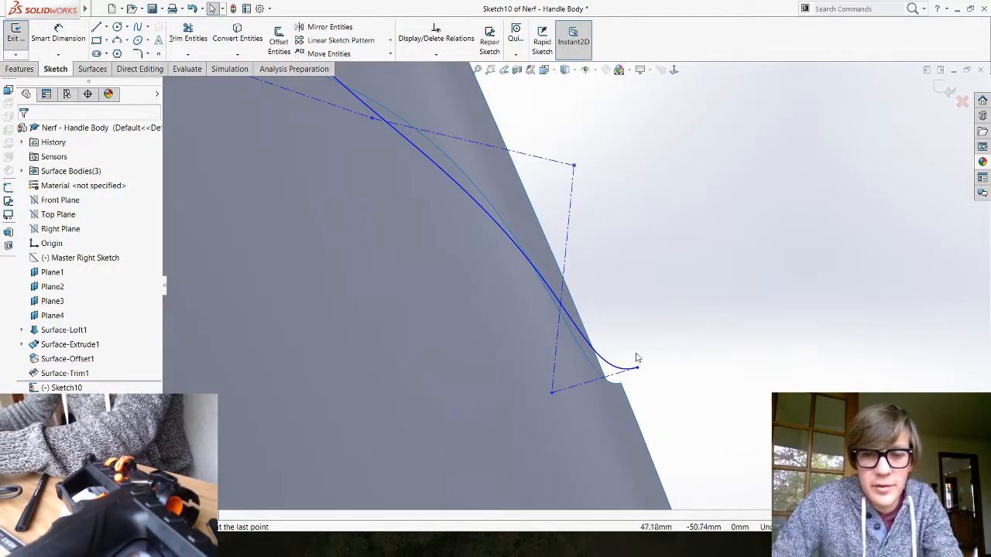
pyautogui.click(591, 341)
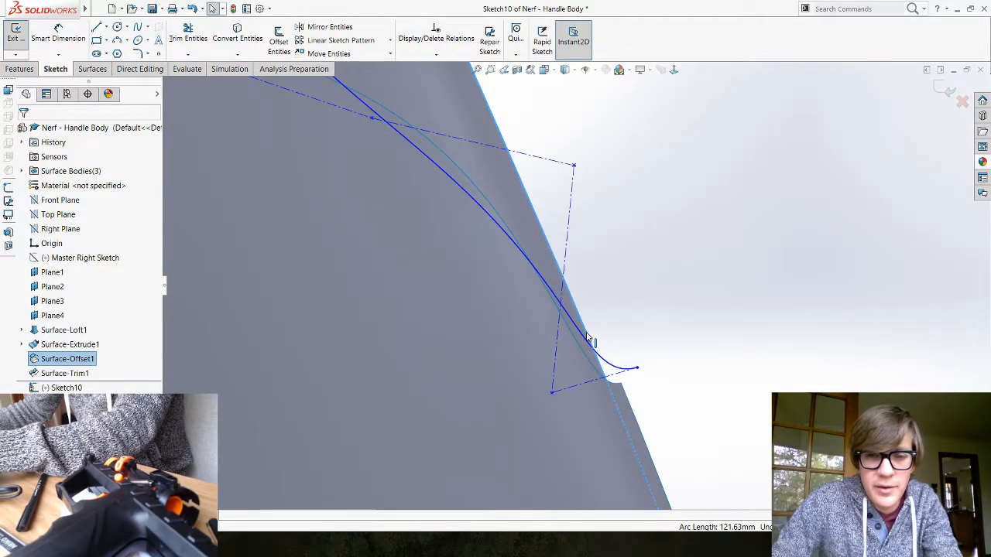
pyautogui.click(637, 371)
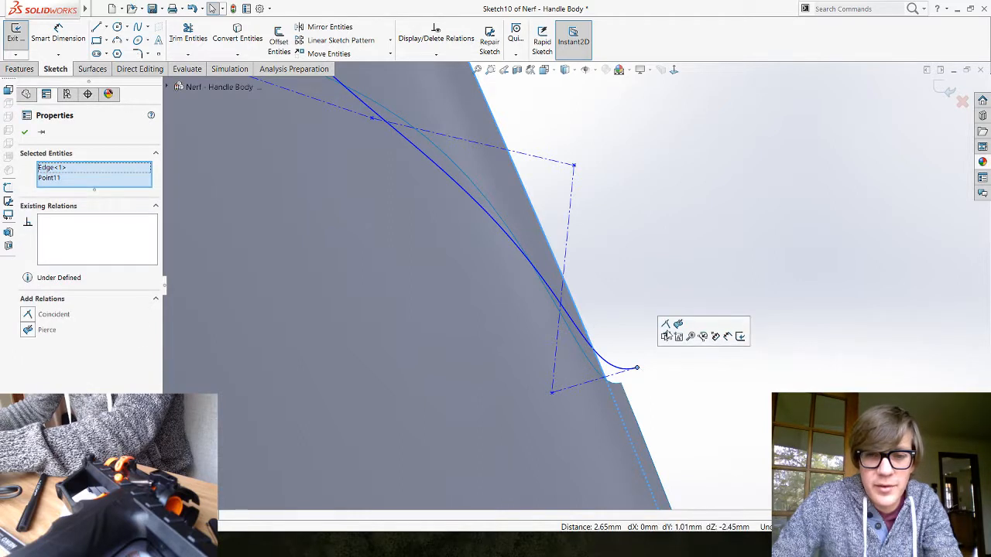
pyautogui.click(664, 328)
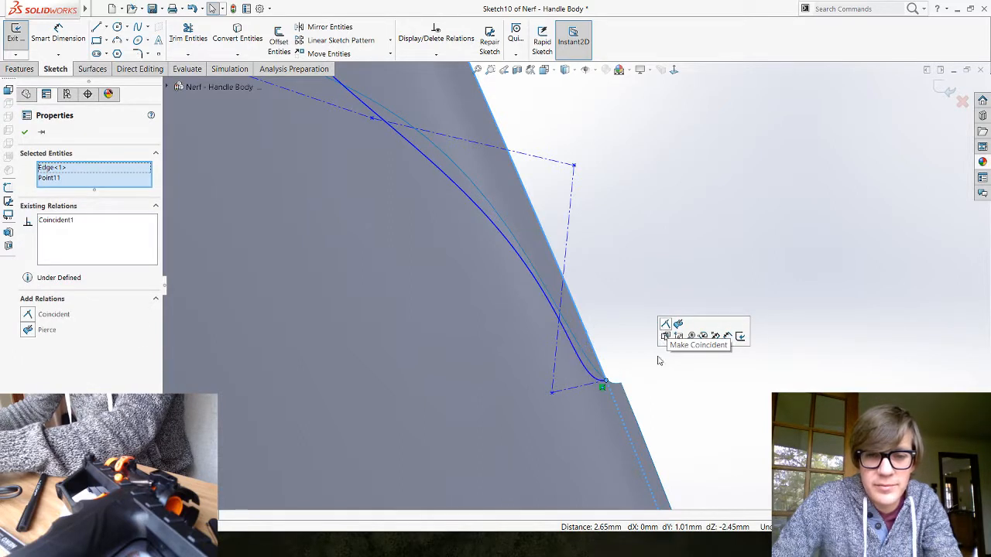
pyautogui.click(652, 411)
# Step: Make the spline's last control polygon segment perpendicular to the rear edge of the offset surface
pyautogui.click(580, 376)
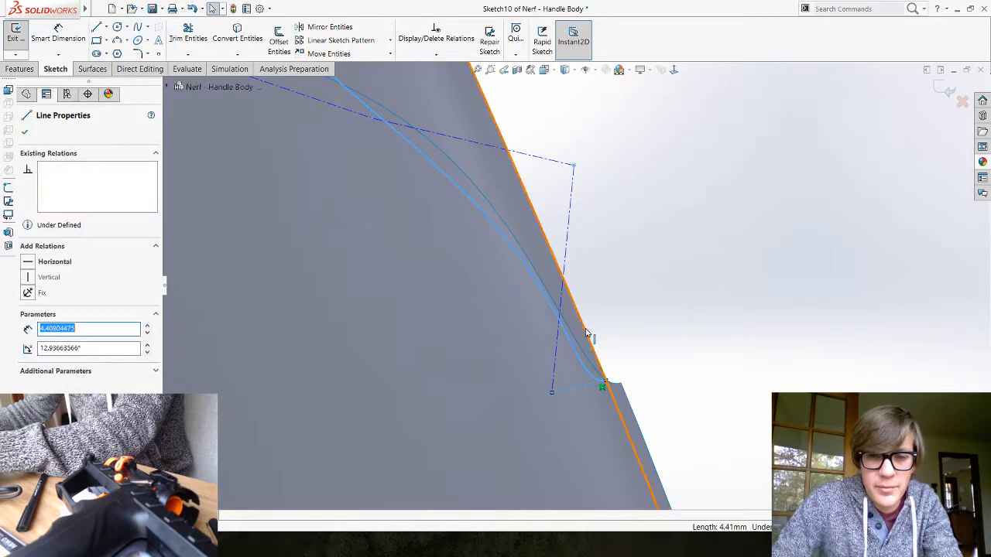
pyautogui.keyDown('ctrl'); pyautogui.click(586, 333); pyautogui.keyUp('ctrl')
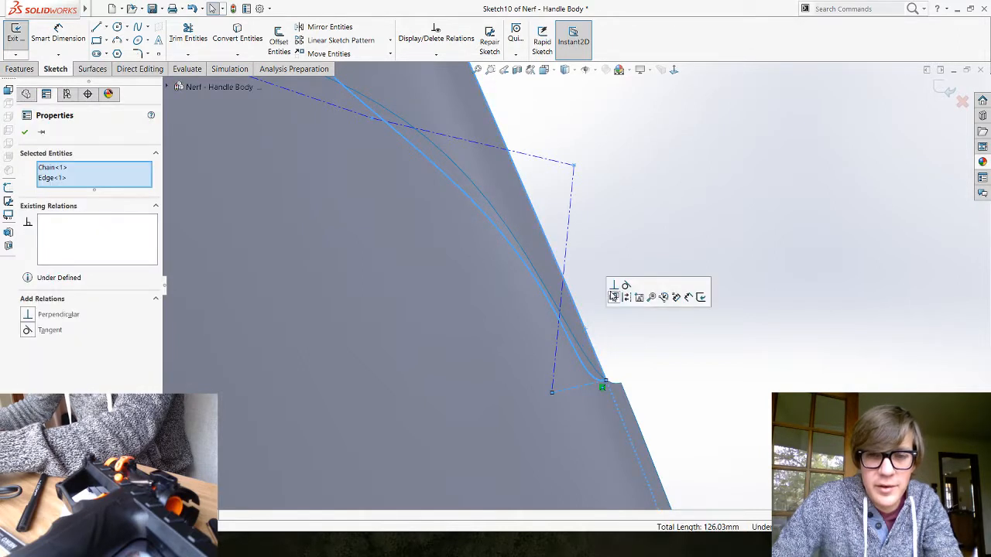
pyautogui.click(713, 395)
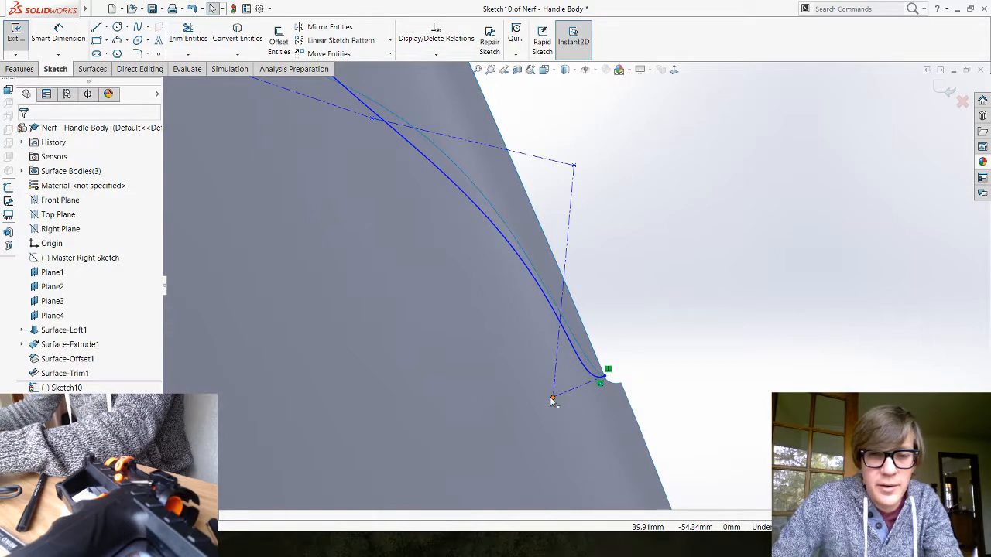
# Step: Reposition the spline's lower and middle control vertices so the curve follows the trimmed boundary with a deeper S-bend
pyautogui.moveTo(552, 400); pyautogui.dragTo(578, 380)
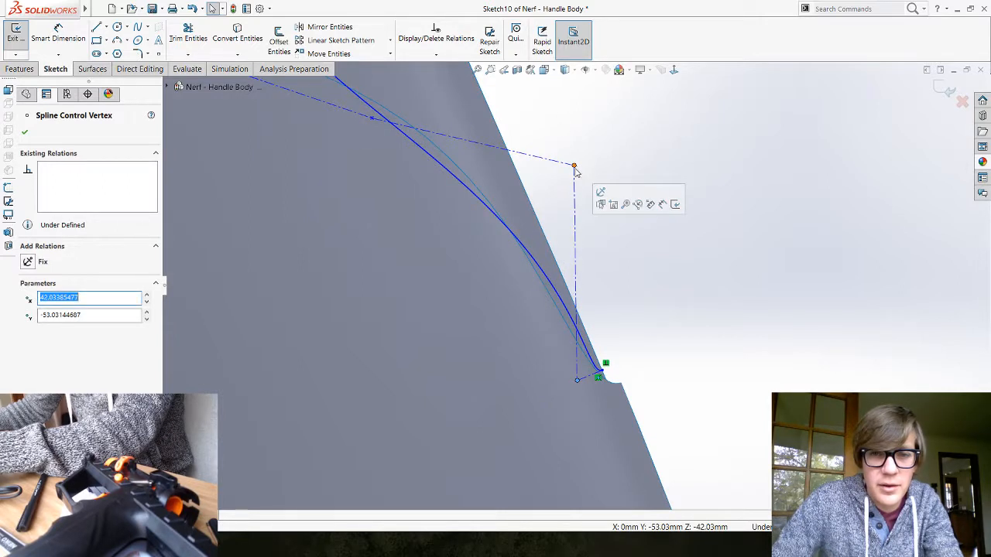
pyautogui.moveTo(576, 167); pyautogui.dragTo(507, 72)
pyautogui.scroll(3, 503, 150)
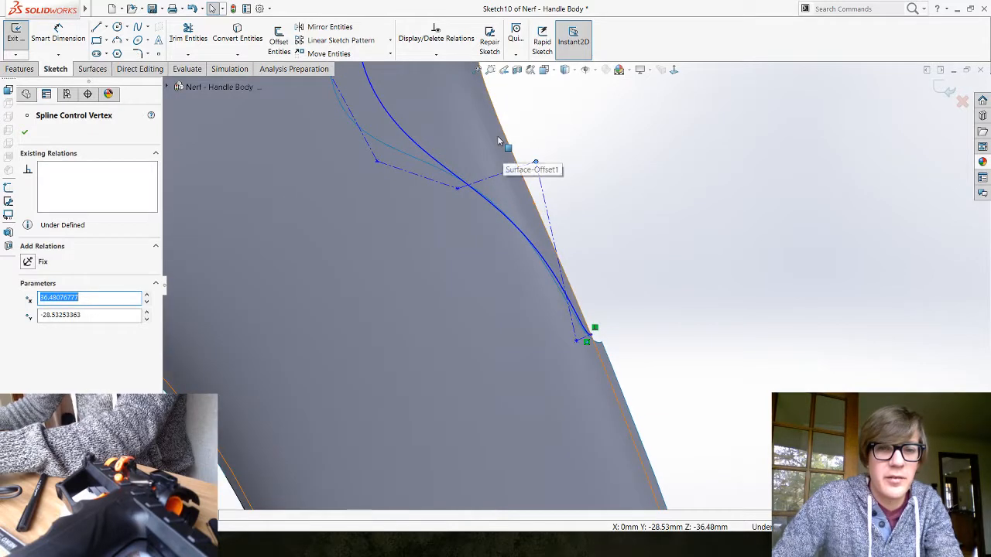
pyautogui.scroll(2, 540, 140)
pyautogui.scroll(-3, 534, 149)
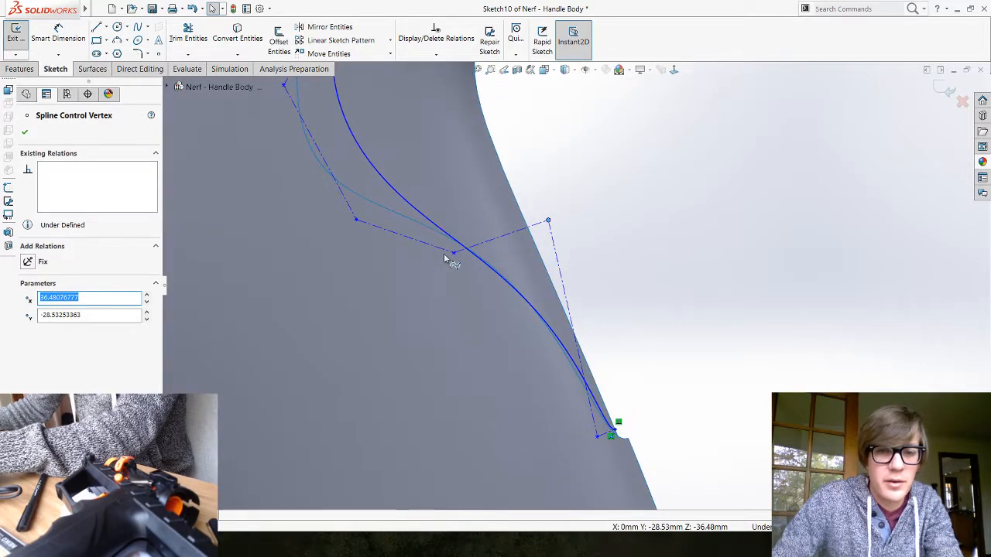
pyautogui.moveTo(455, 255); pyautogui.dragTo(437, 219)
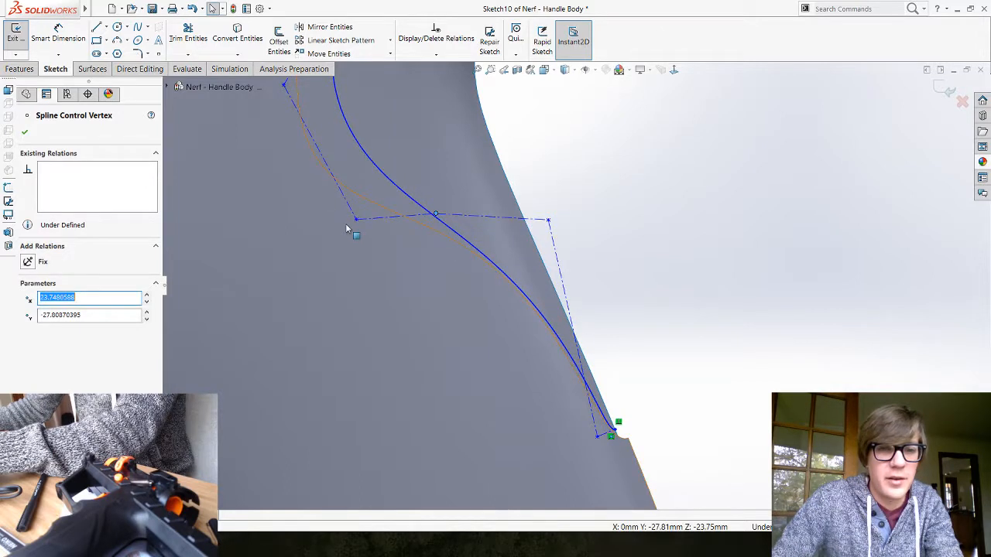
pyautogui.moveTo(358, 221); pyautogui.dragTo(279, 220)
# Step: Adjust the spline's two forward control vertices so its upper bend runs roughly alongside the trimmed boundary
pyautogui.scroll(2, 449, 128)
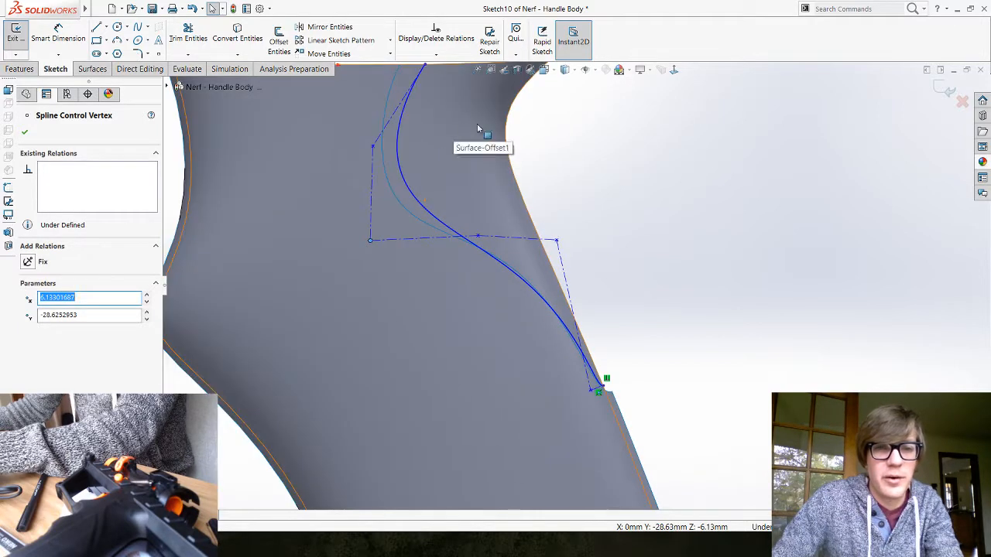
pyautogui.scroll(-1, 457, 139)
pyautogui.moveTo(360, 161); pyautogui.dragTo(365, 134)
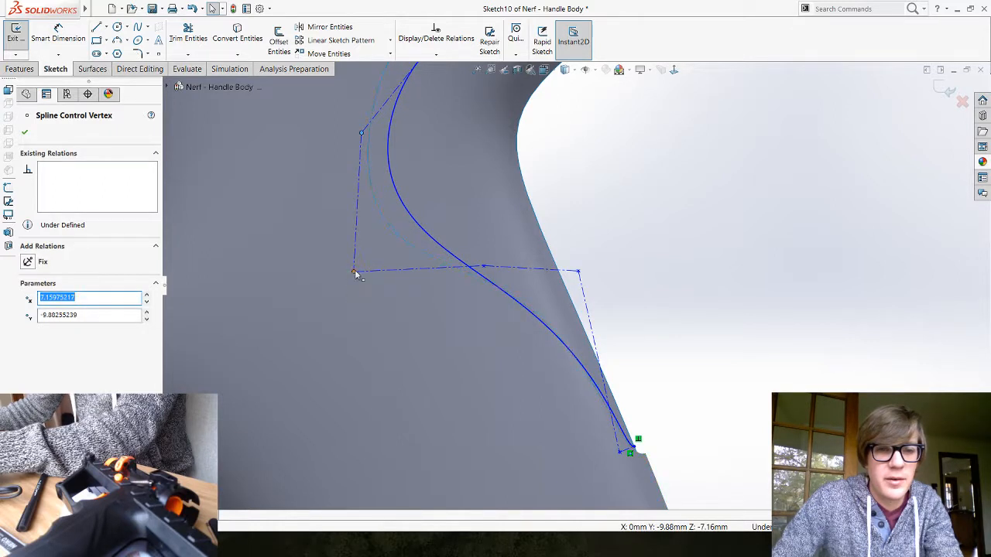
pyautogui.moveTo(354, 277); pyautogui.dragTo(342, 289)
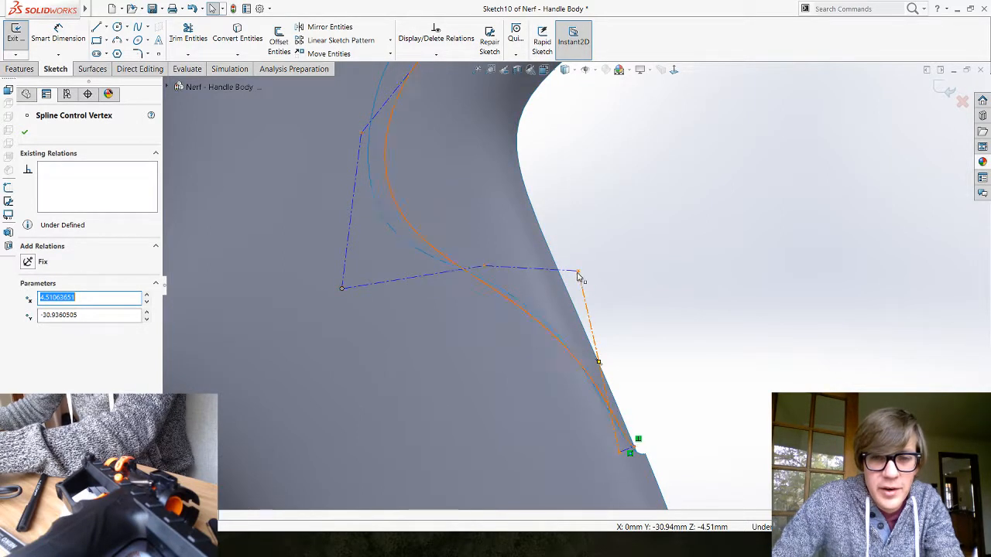
# Step: Raise the control vertex behind the rear edge and shift it slightly forward to keep the lower curve inside the recess
pyautogui.moveTo(578, 274); pyautogui.dragTo(575, 246)
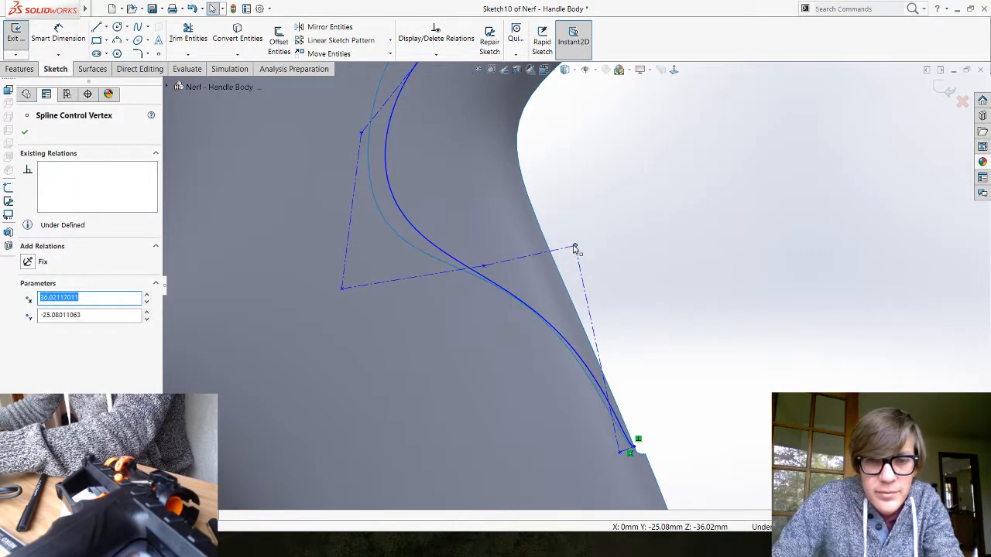
pyautogui.moveTo(576, 246); pyautogui.dragTo(577, 227)
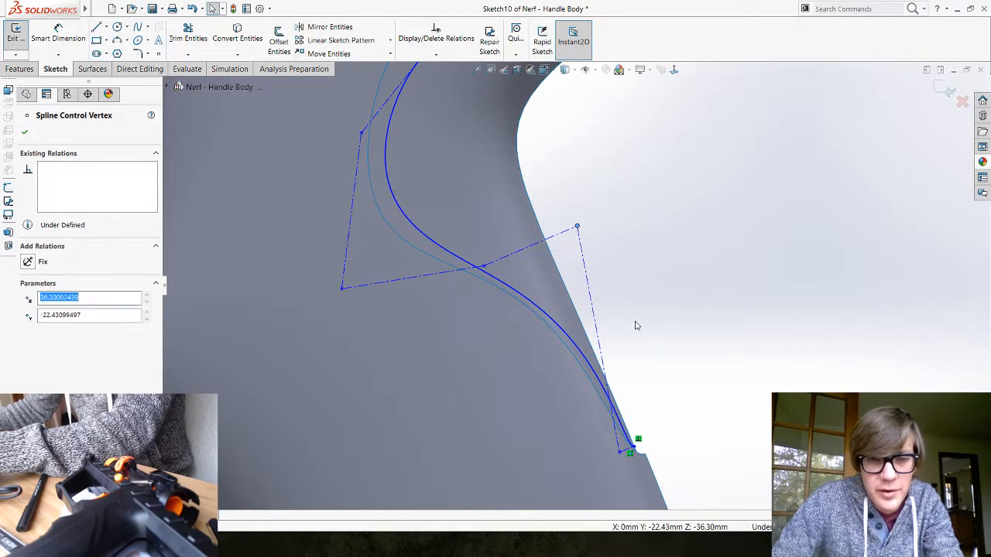
pyautogui.click(577, 228)
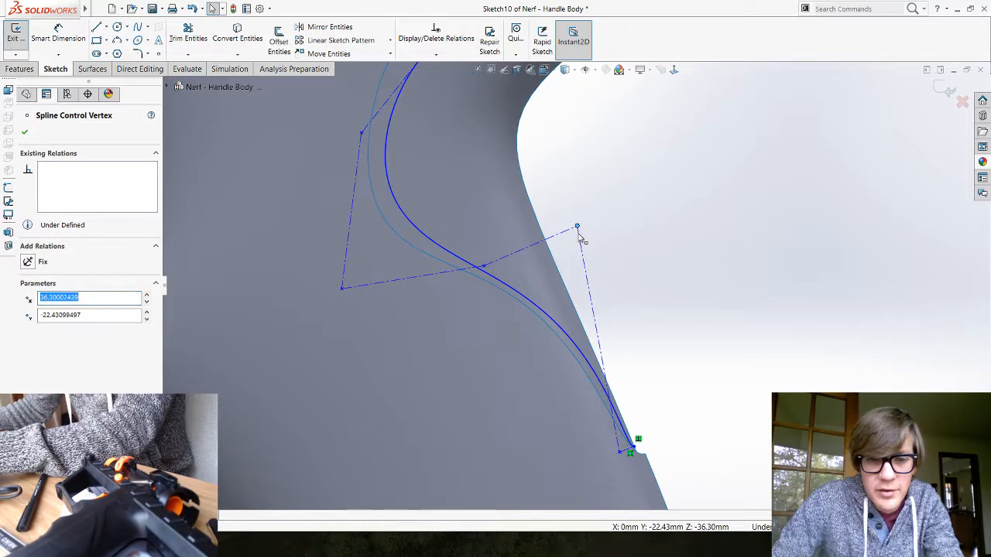
pyautogui.moveTo(577, 228)
pyautogui.mouseDown()
pyautogui.moveTo(578, 236)
pyautogui.moveTo(559, 220)
pyautogui.mouseUp()
pyautogui.click(657, 363)
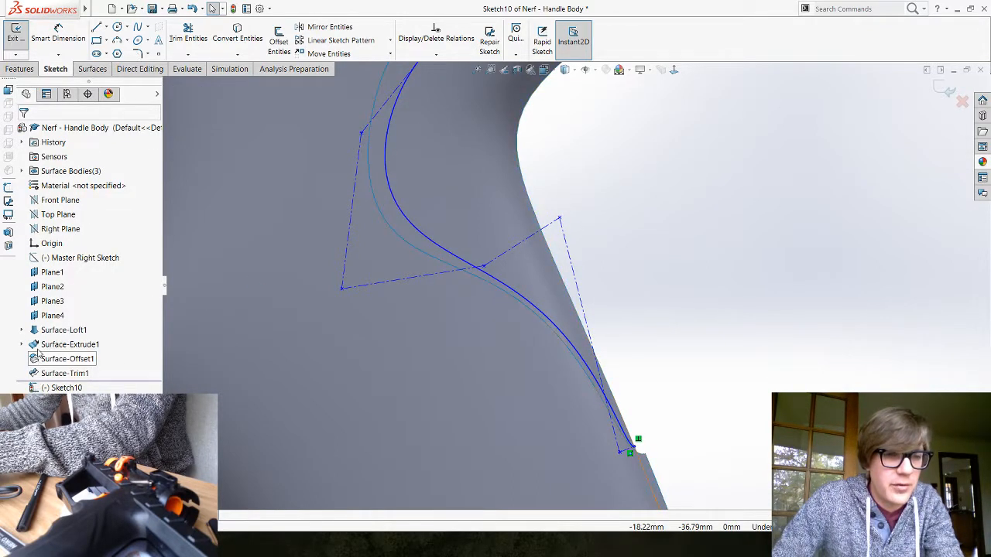
# Step: Show Sketch9 of Surface-Extrude1 to compare its control polygon with the new spline
pyautogui.click(21, 345)
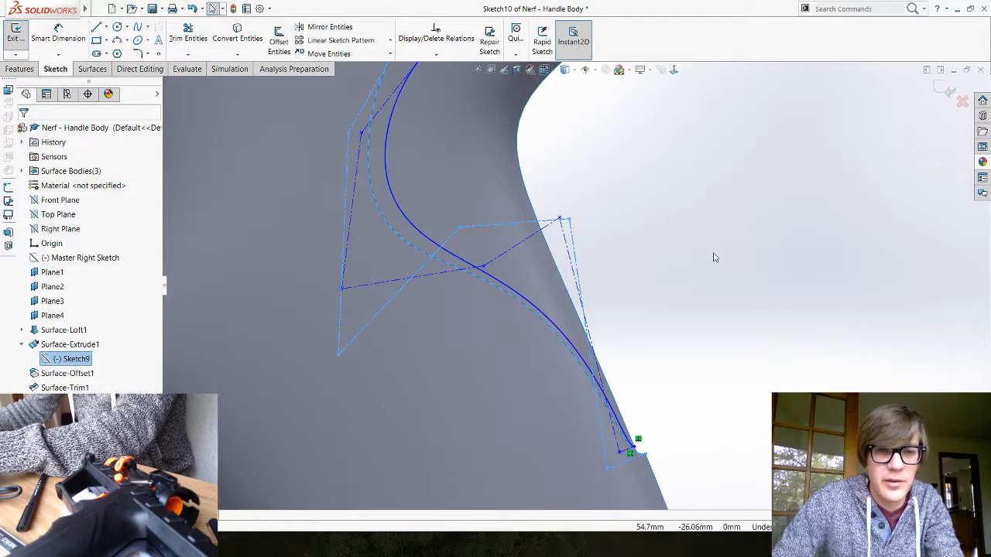
pyautogui.scroll(1, 714, 257)
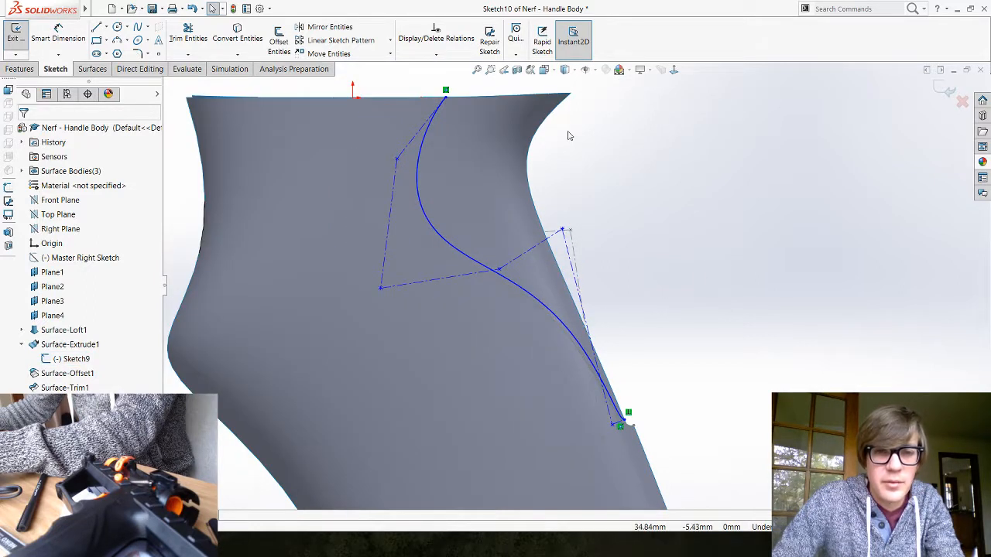
pyautogui.scroll(-1, 562, 136)
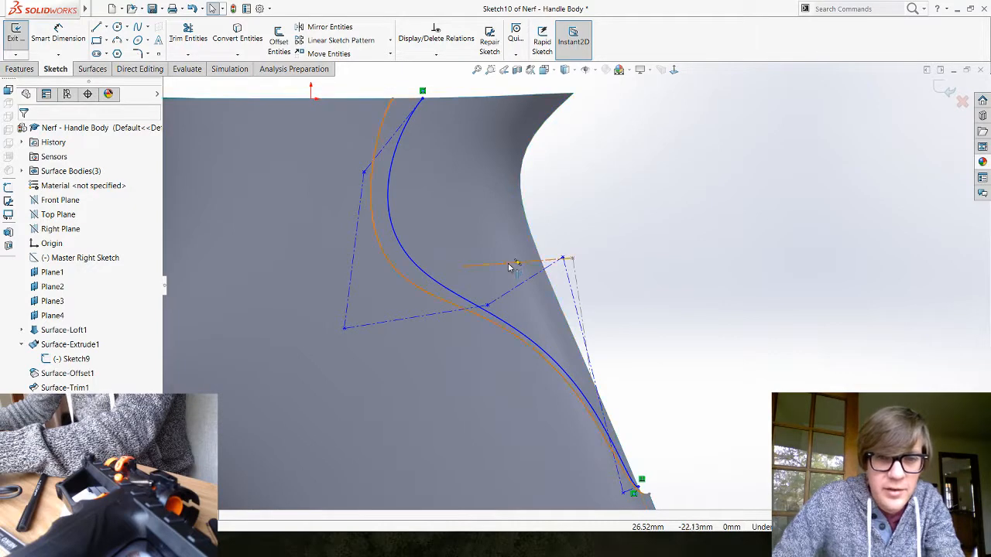
pyautogui.click(316, 153)
pyautogui.click(624, 109)
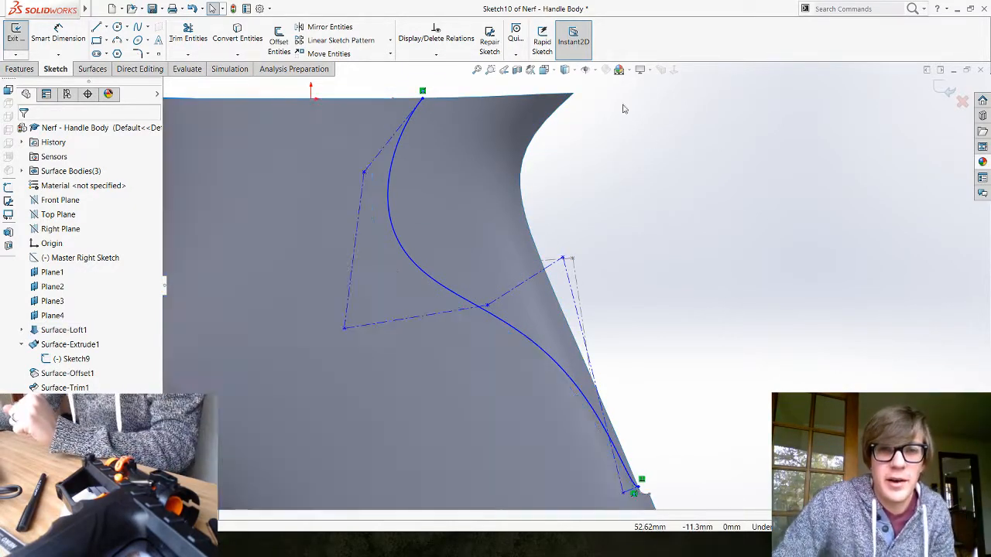
# Step: Hide the Surface-Offset1 and Surface-Trim1 bodies so only the Sketch9 and Sketch10 splines are displayed
pyautogui.click(587, 69)
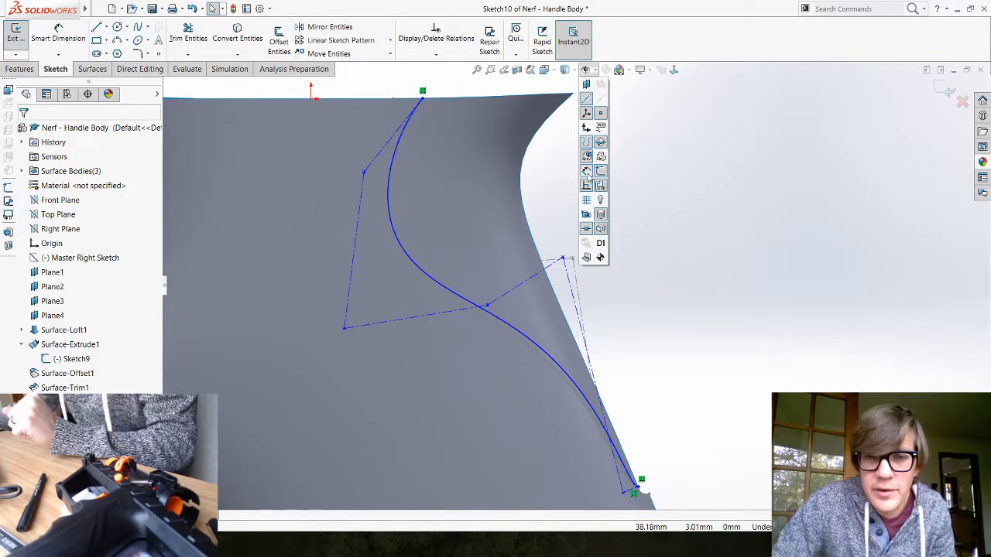
pyautogui.click(21, 171)
pyautogui.click(65, 199)
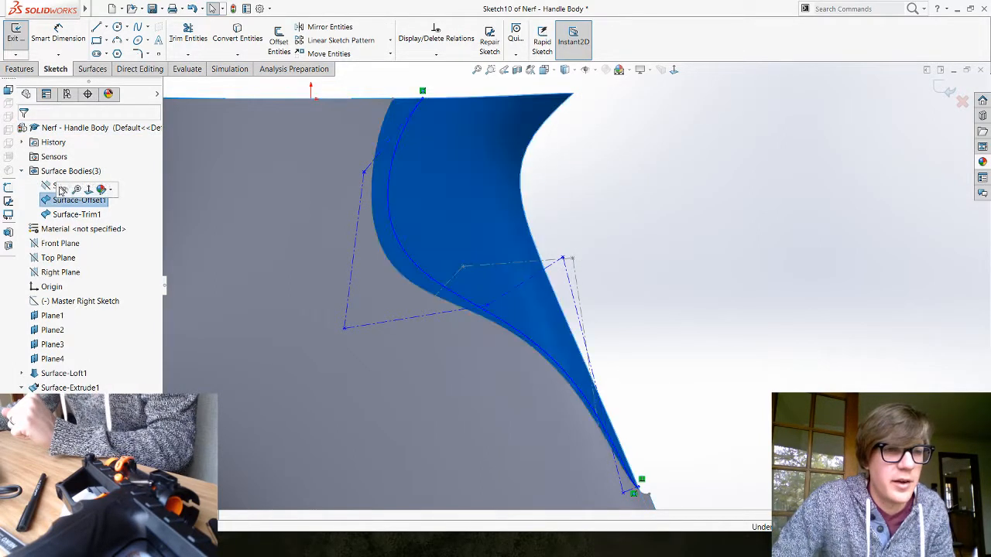
pyautogui.click(22, 171)
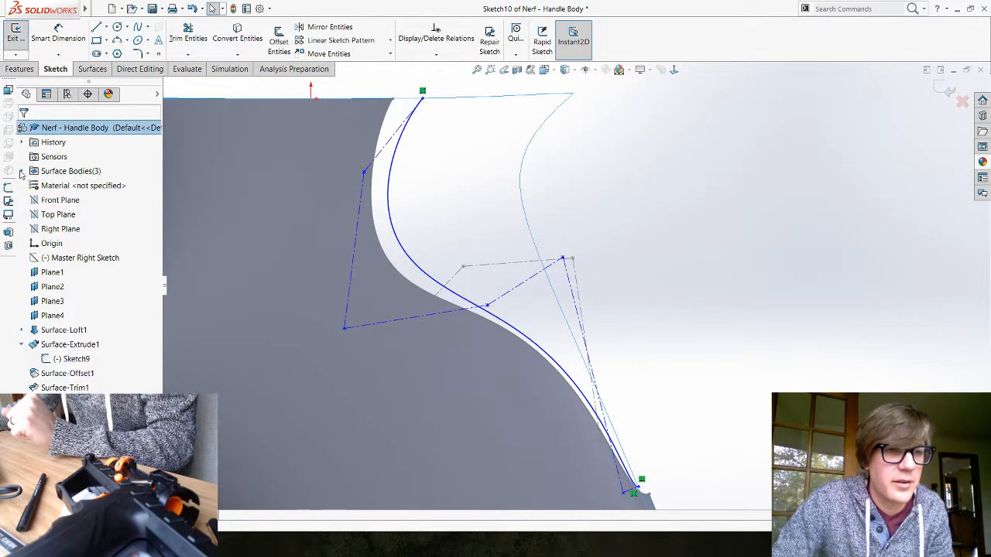
pyautogui.click(21, 172)
pyautogui.click(50, 214)
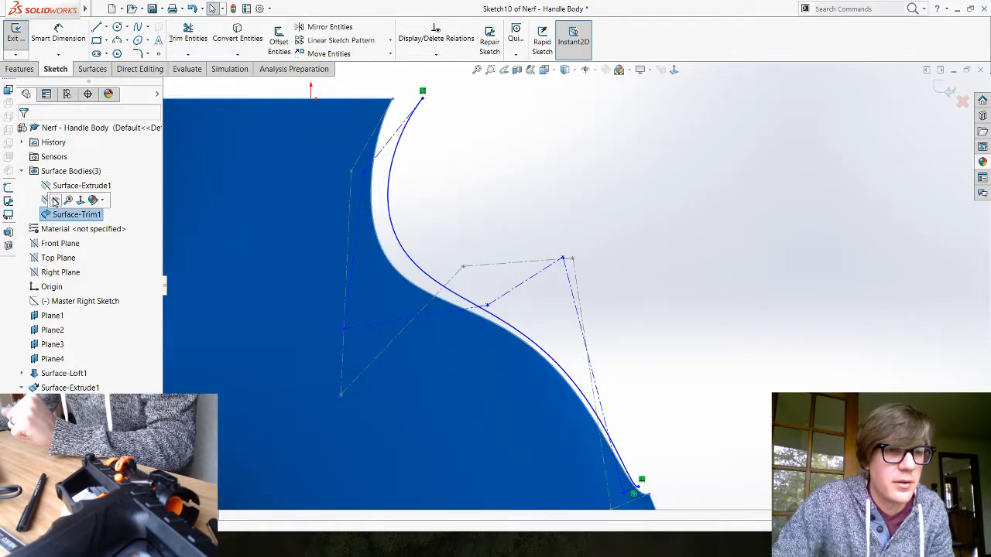
pyautogui.click(733, 303)
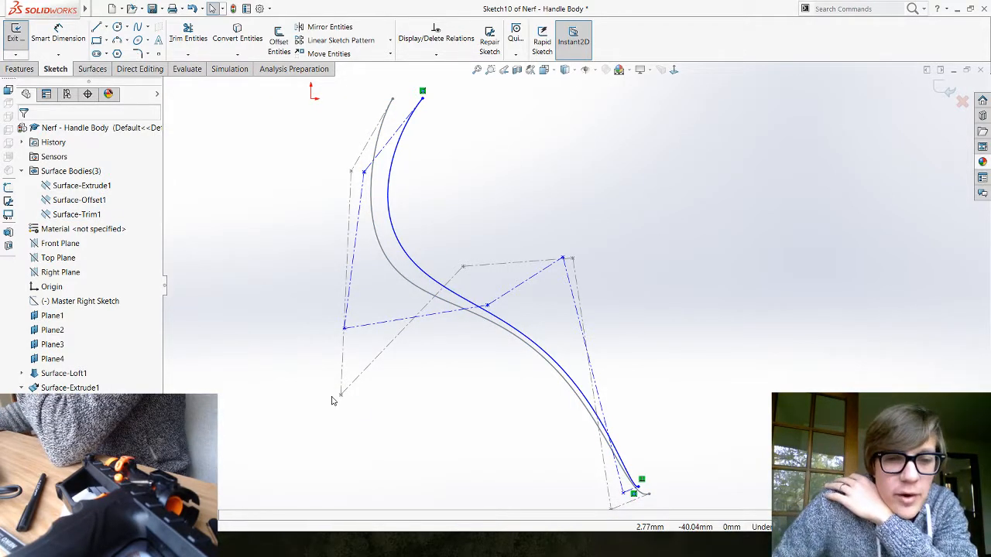
# Step: Raise the Sketch9 spline's lower forward control vertex, and undo a trial upward move of its rear control vertex
pyautogui.moveTo(334, 383); pyautogui.dragTo(334, 352)
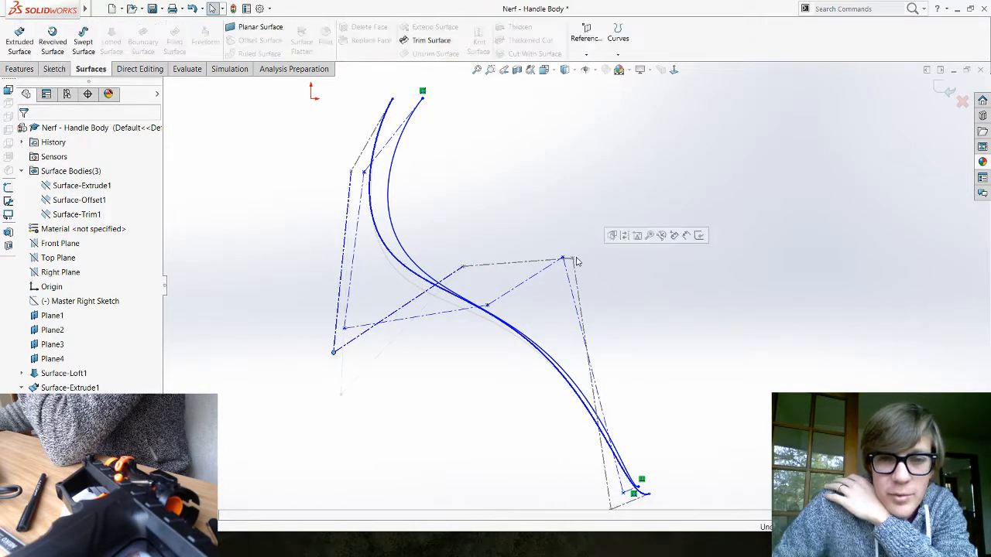
pyautogui.moveTo(573, 258); pyautogui.dragTo(565, 209)
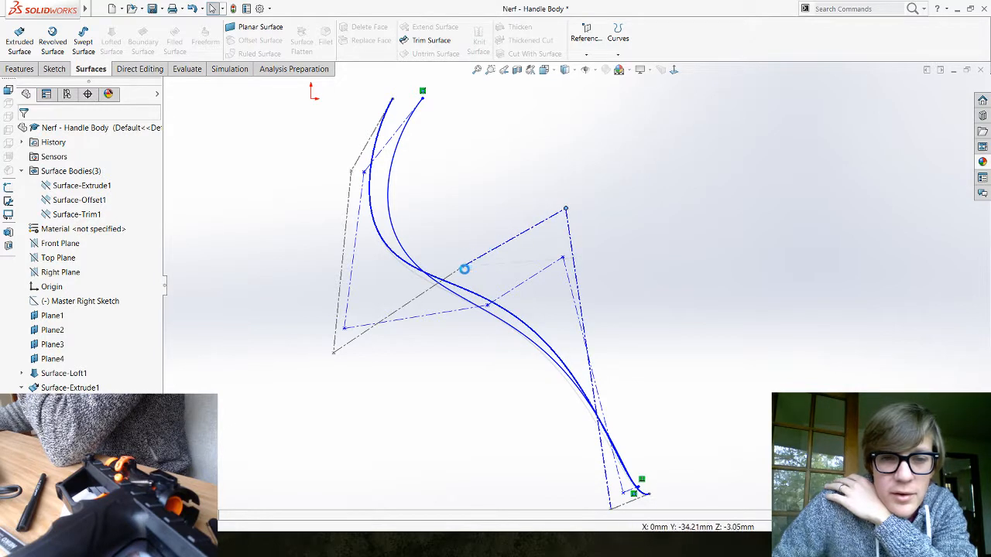
pyautogui.click(467, 267)
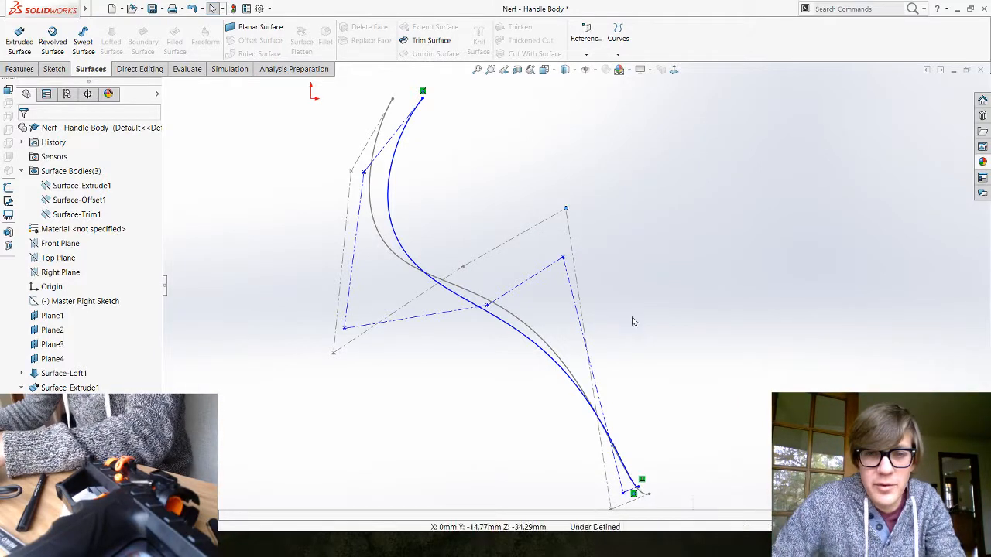
pyautogui.click(68, 403)
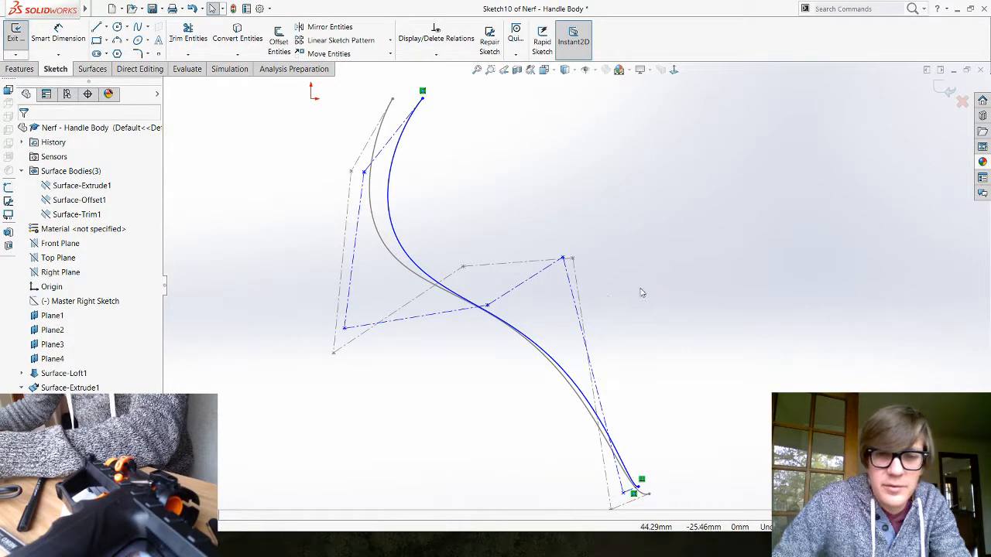
# Step: Move the Sketch10 spline's rear and middle control vertices up so its control polygon follows the shape of Sketch9's polygon
pyautogui.moveTo(566, 261); pyautogui.dragTo(583, 242)
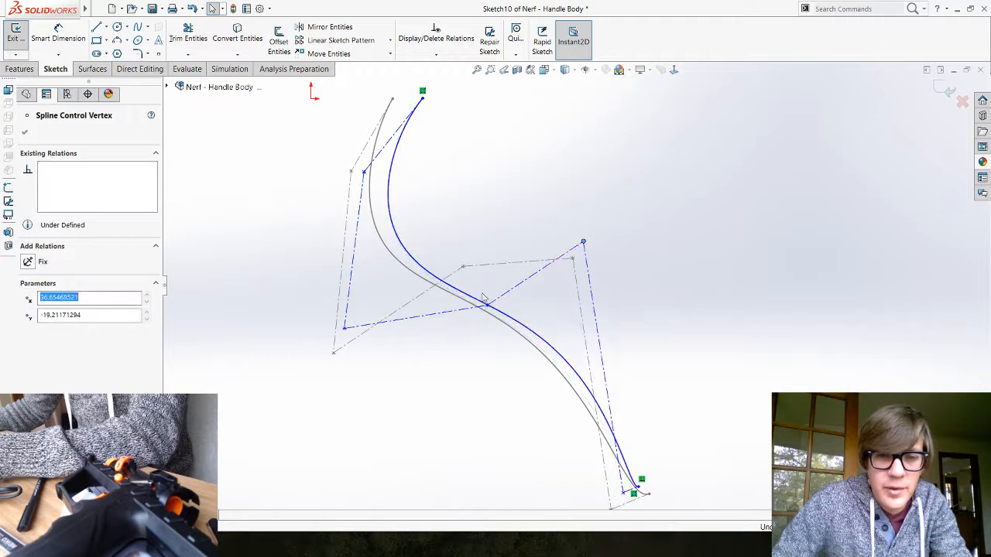
pyautogui.moveTo(480, 298); pyautogui.dragTo(463, 260)
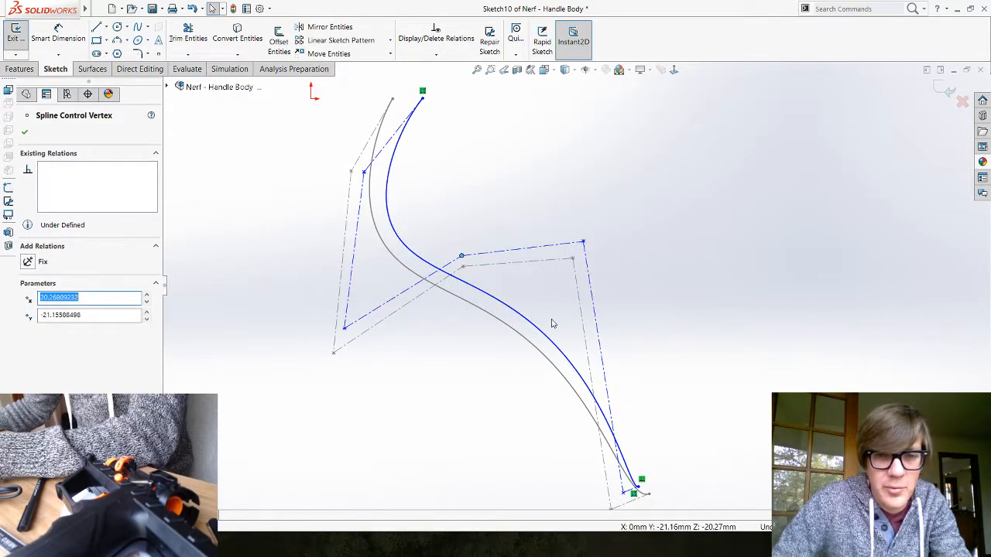
pyautogui.scroll(-1, 647, 445)
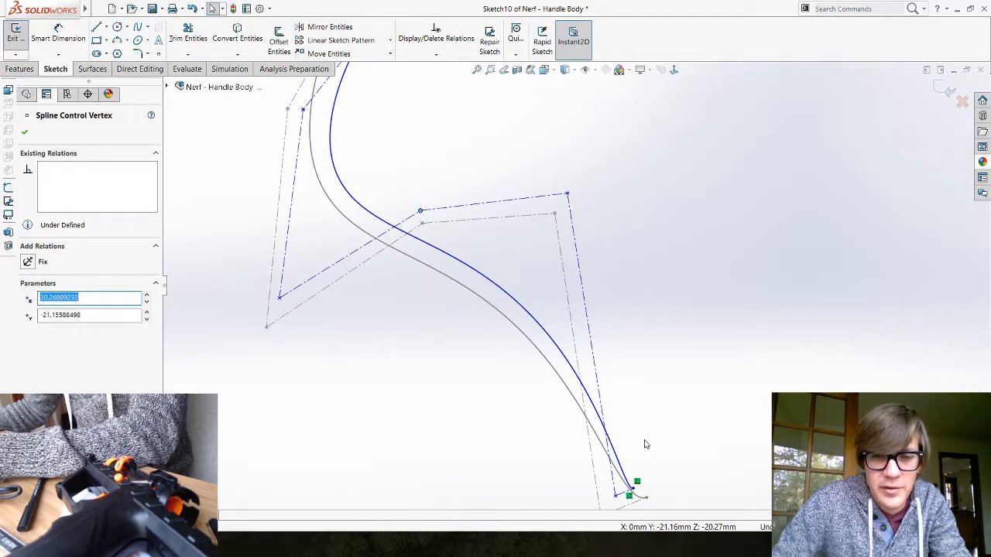
pyautogui.scroll(1, 631, 470)
pyautogui.scroll(-1, 630, 472)
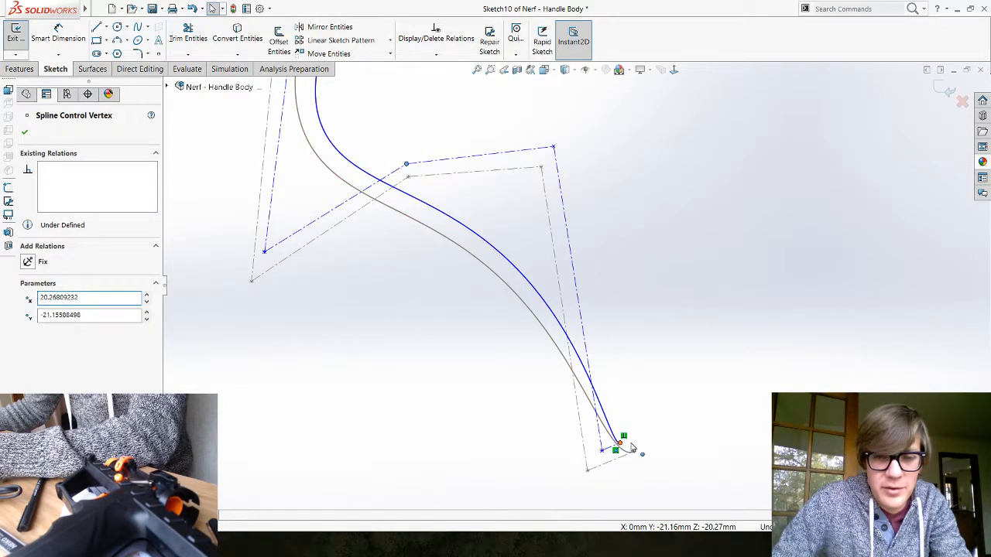
pyautogui.click(631, 448)
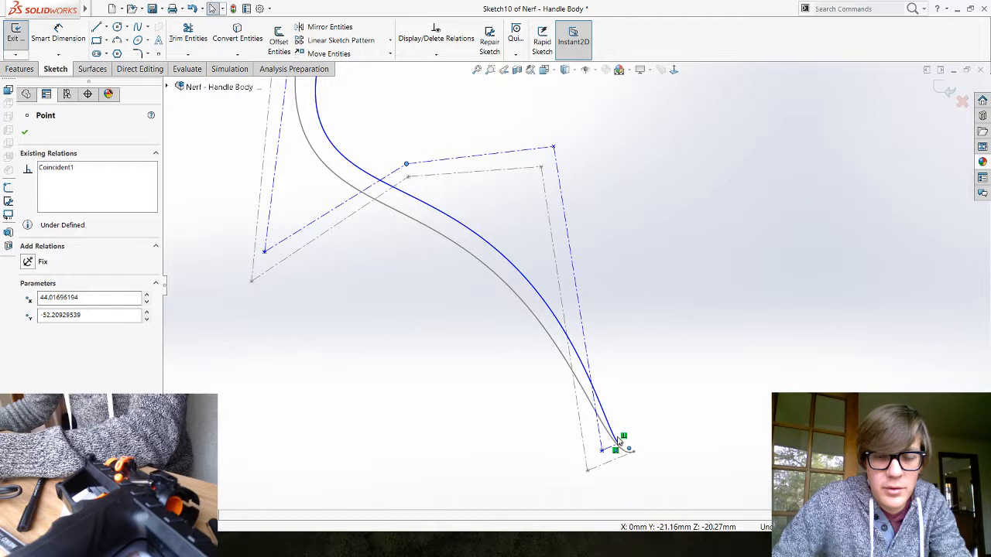
pyautogui.click(717, 404)
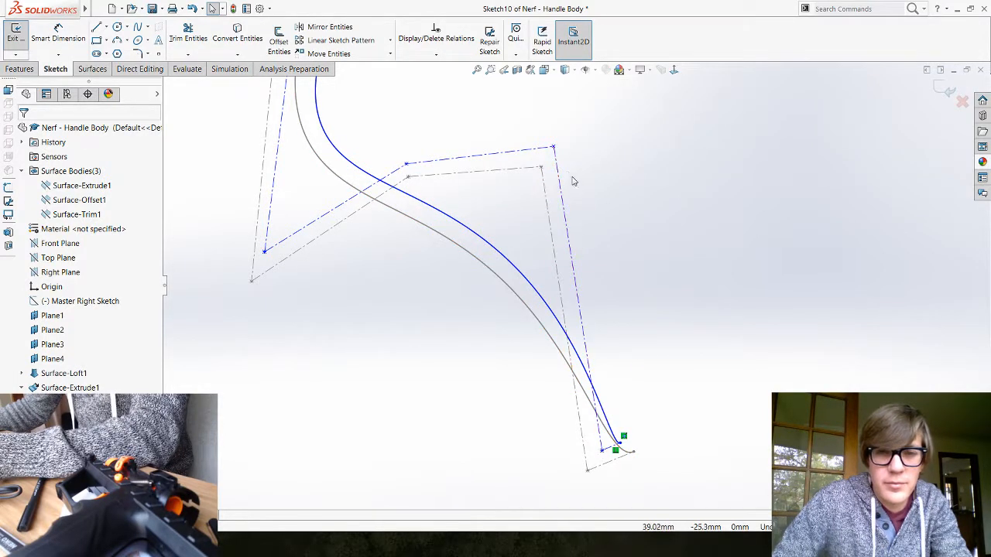
# Step: Shift Sketch10's rear control vertex forward and its lower forward vertex slightly down and rearward to even the spacing from the Sketch9 curve
pyautogui.moveTo(554, 148)
pyautogui.mouseDown()
pyautogui.moveTo(543, 176)
pyautogui.moveTo(554, 207)
pyautogui.moveTo(523, 155)
pyautogui.mouseUp()
pyautogui.scroll(2, 436, 138)
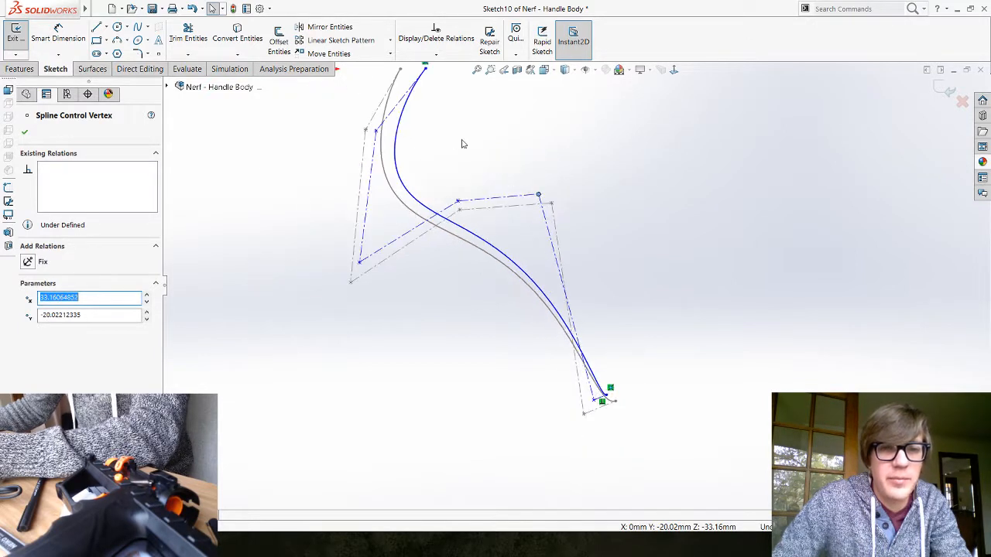
pyautogui.scroll(1, 463, 144)
pyautogui.scroll(-1, 487, 163)
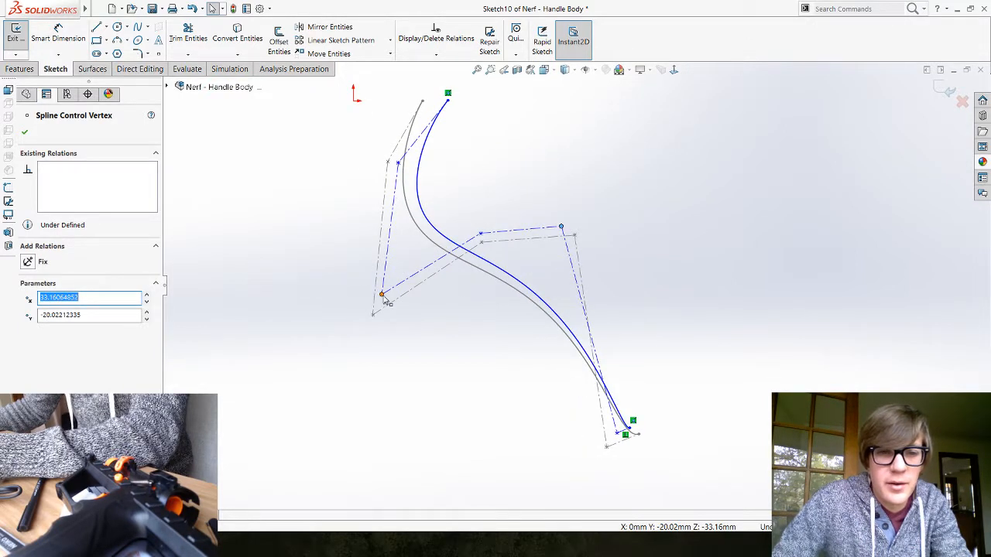
pyautogui.moveTo(385, 300)
pyautogui.mouseDown()
pyautogui.moveTo(398, 298)
pyautogui.moveTo(401, 309)
pyautogui.mouseUp()
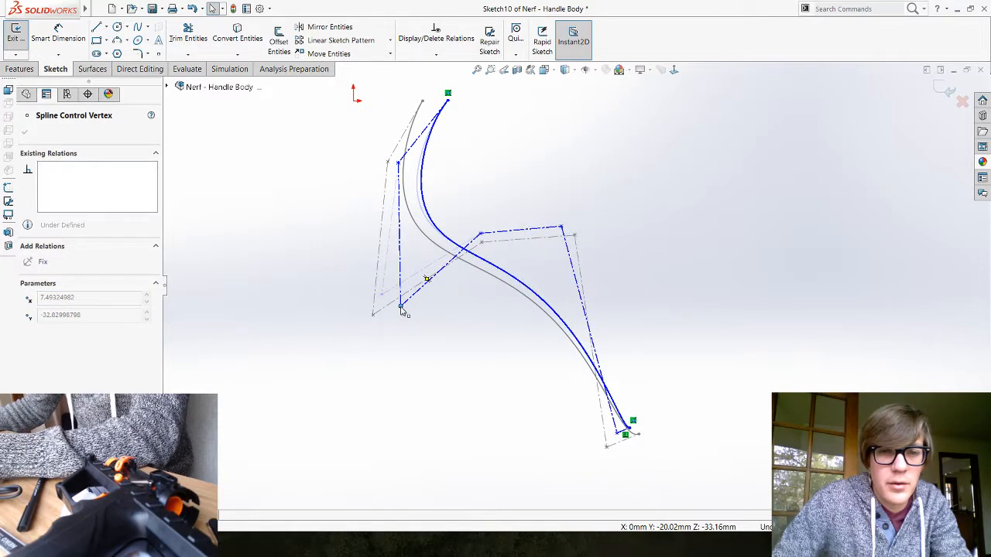
pyautogui.click(523, 217)
pyautogui.scroll(1, 614, 216)
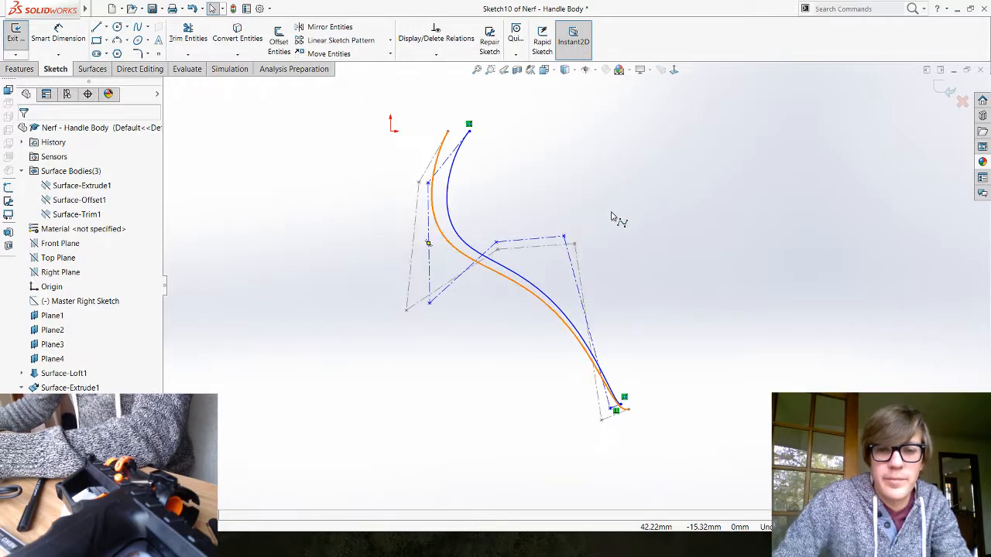
# Step: Show the Surface-Offset1 and Surface-Trim1 bodies again and exit Sketch10
pyautogui.click(56, 201)
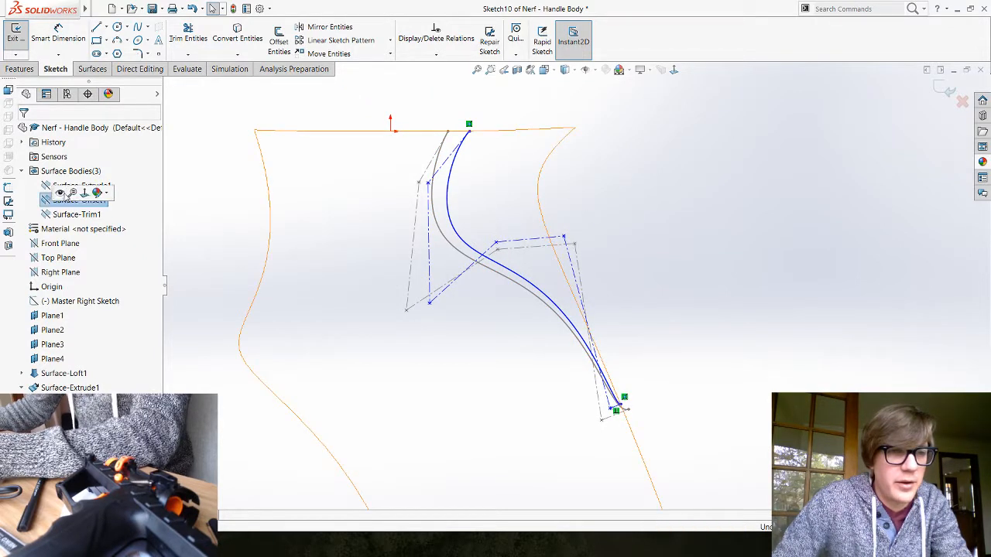
pyautogui.click(54, 215)
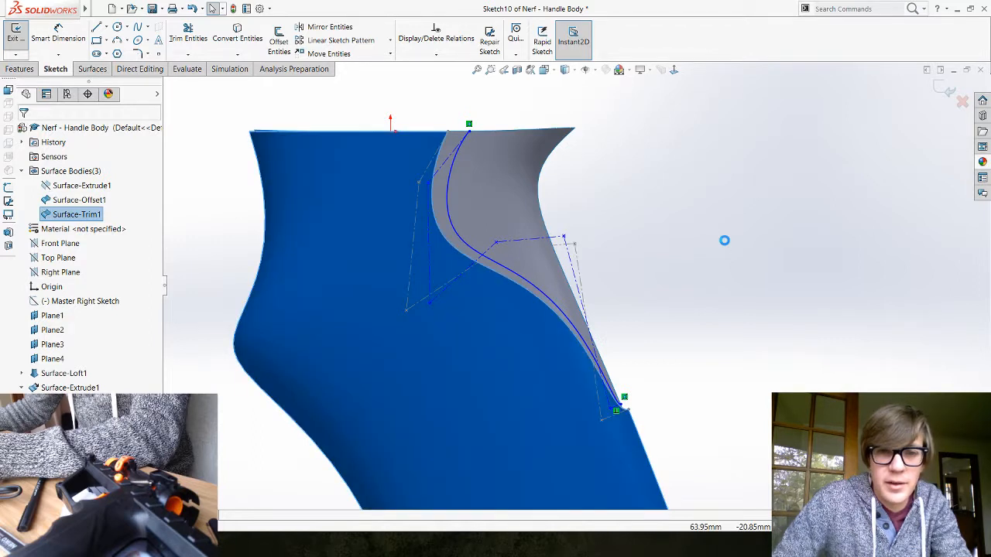
pyautogui.click(725, 244)
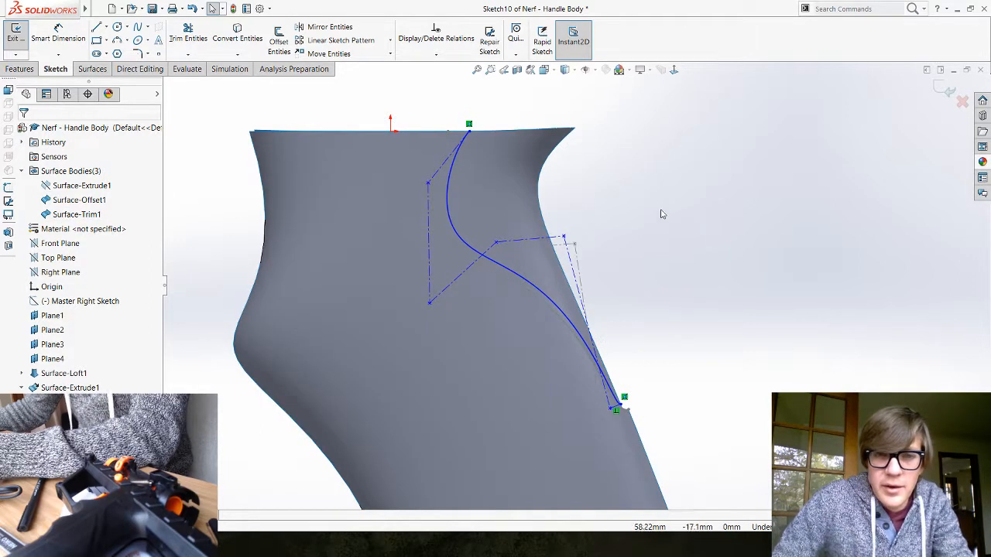
pyautogui.click(945, 92)
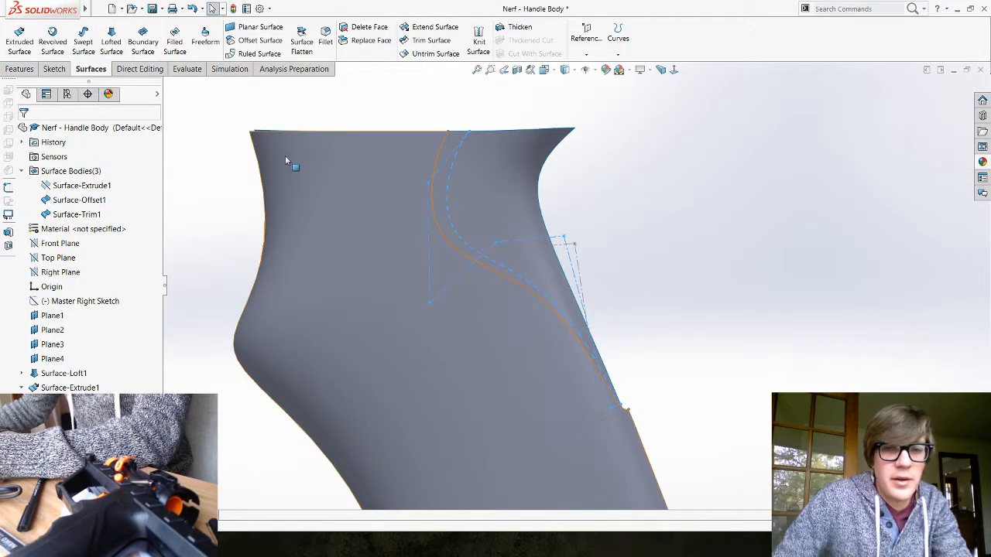
# Step: Trim the offset surface with Sketch10 as the trim tool, keeping only the recessed rear grip piece
pyautogui.moveTo(286, 161); pyautogui.dragTo(269, 170, button='middle')
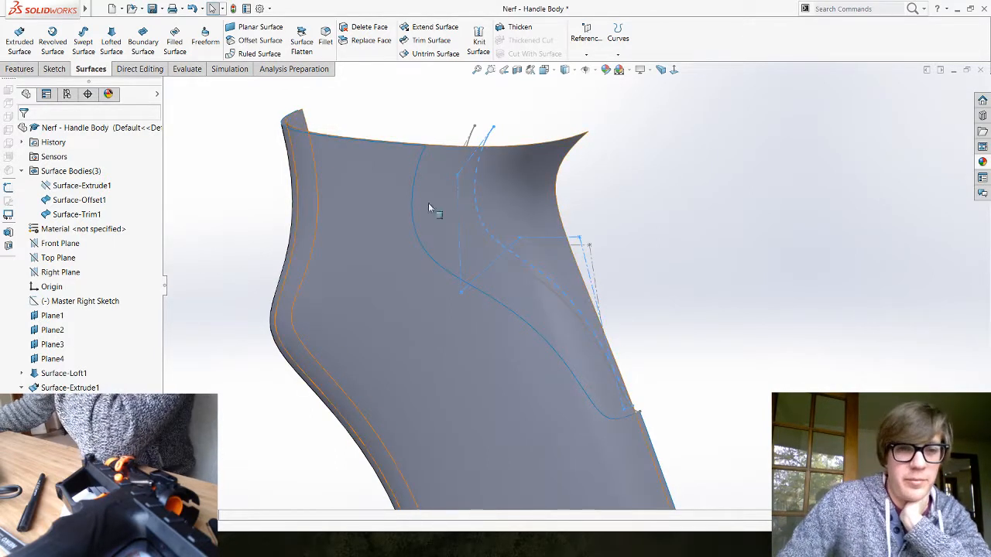
pyautogui.click(467, 313)
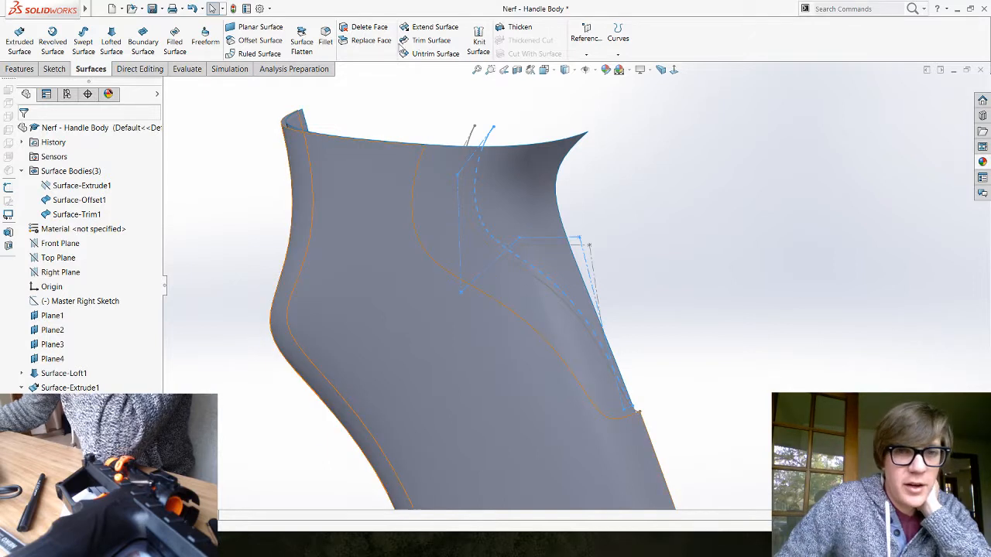
pyautogui.click(416, 42)
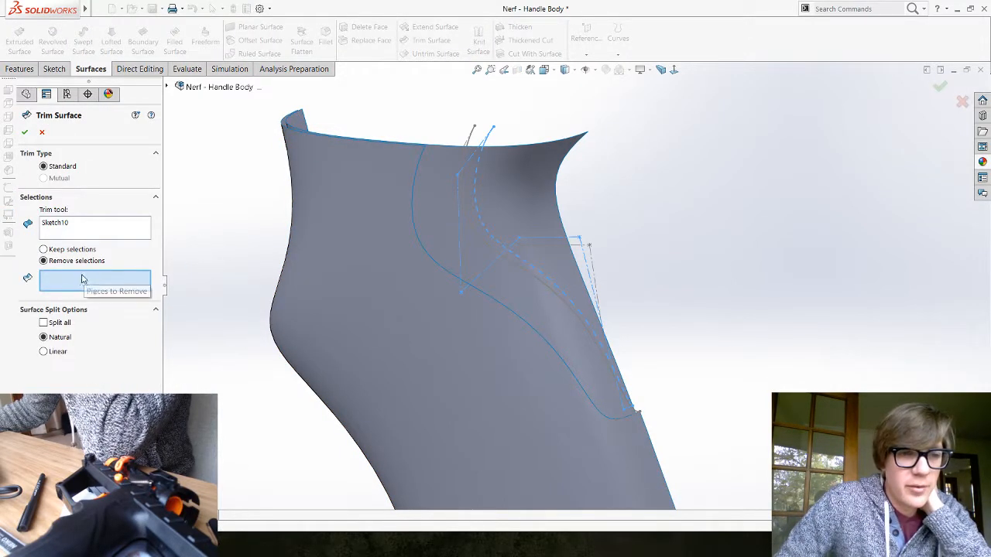
pyautogui.click(514, 209)
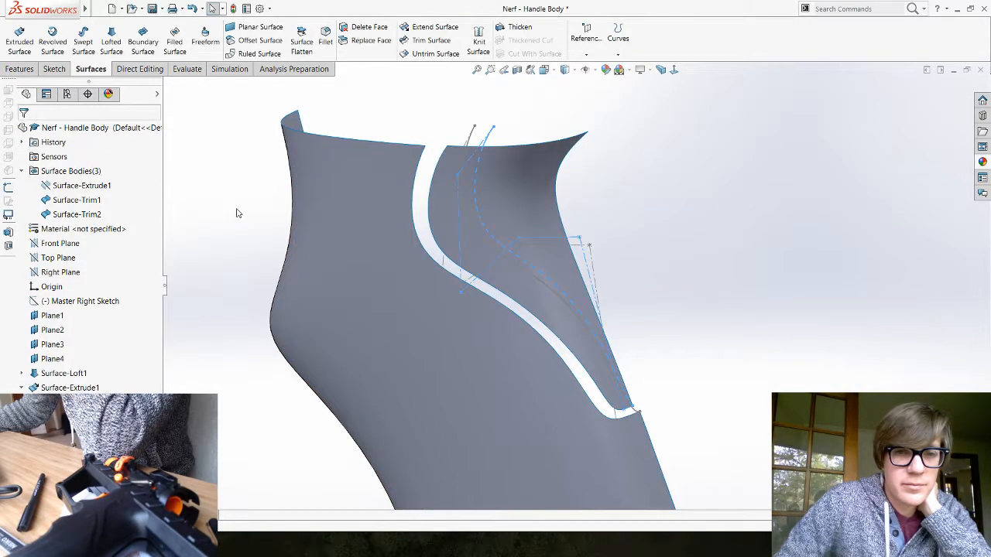
# Step: Hide Sketch9 of Surface-Extrude1 and save the handle body part
pyautogui.moveTo(529, 294)
pyautogui.mouseDown(button='middle')
pyautogui.moveTo(653, 357)
pyautogui.moveTo(436, 368)
pyautogui.moveTo(439, 333)
pyautogui.moveTo(479, 318)
pyautogui.moveTo(359, 343)
pyautogui.moveTo(304, 376)
pyautogui.moveTo(337, 364)
pyautogui.moveTo(496, 377)
pyautogui.moveTo(454, 389)
pyautogui.moveTo(356, 327)
pyautogui.moveTo(415, 272)
pyautogui.moveTo(433, 362)
pyautogui.moveTo(386, 400)
pyautogui.moveTo(453, 405)
pyautogui.moveTo(426, 358)
pyautogui.moveTo(527, 268)
pyautogui.mouseUp(button='middle')
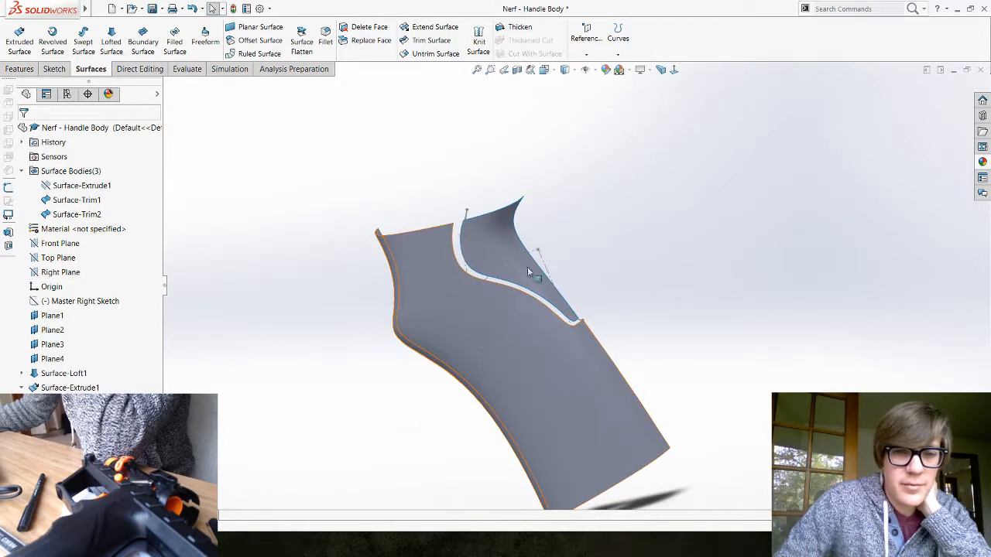
pyautogui.scroll(3, 517, 268)
pyautogui.scroll(2, 517, 265)
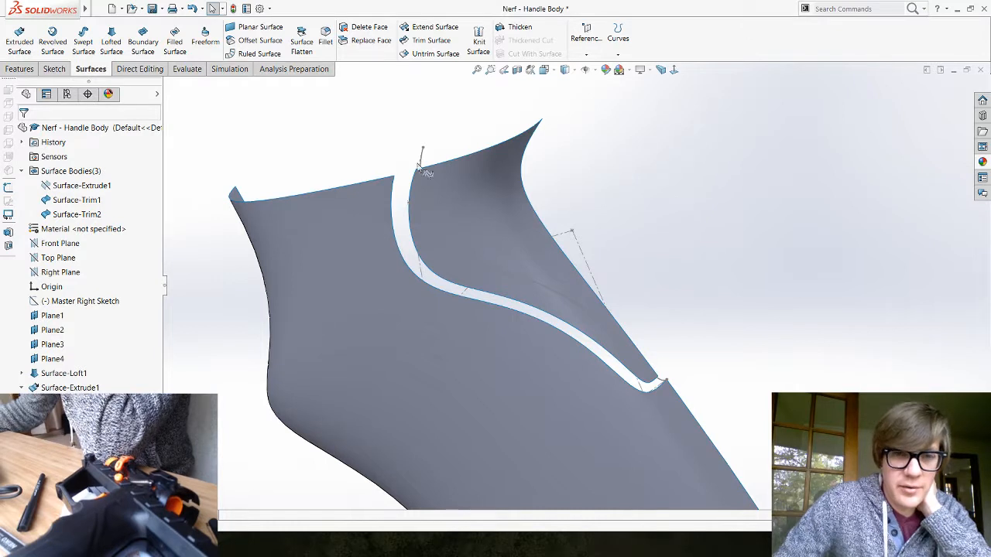
pyautogui.moveTo(453, 201); pyautogui.dragTo(503, 248, button='middle')
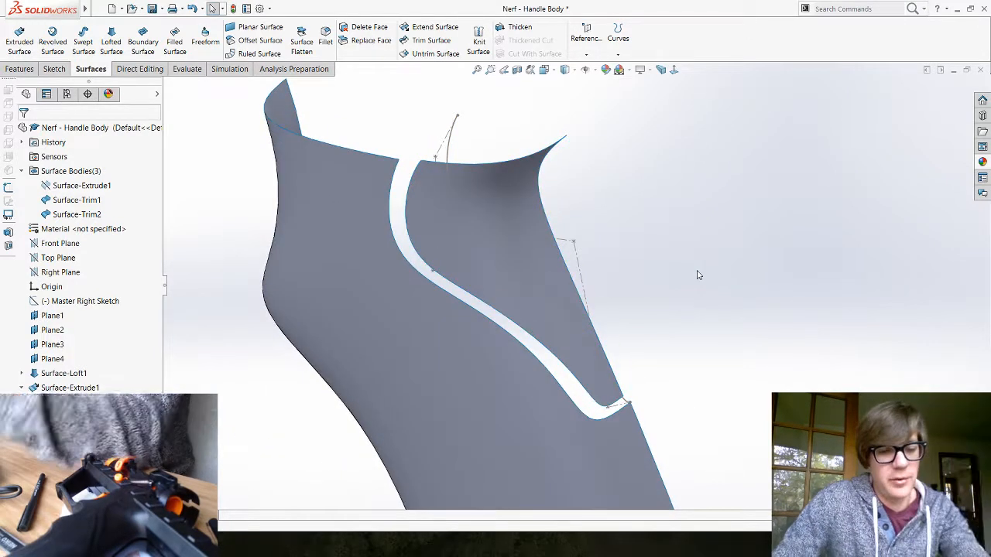
pyautogui.hotkey('ctrl', 's')
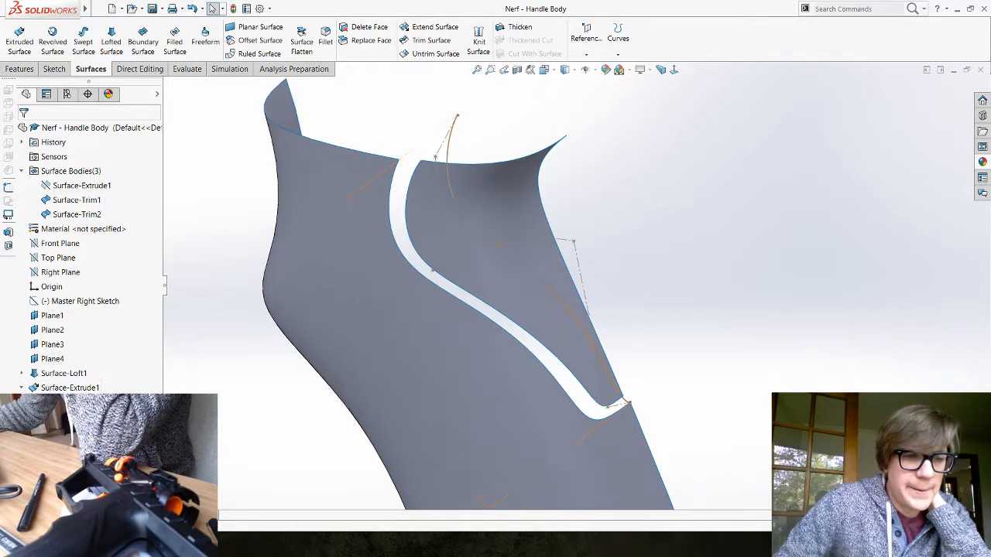
pyautogui.click(70, 387)
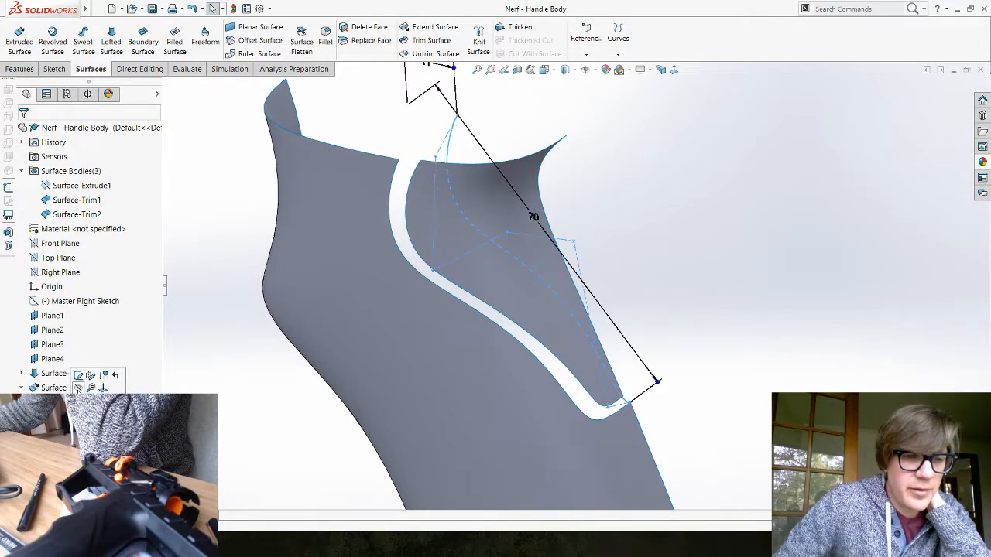
pyautogui.click(22, 388)
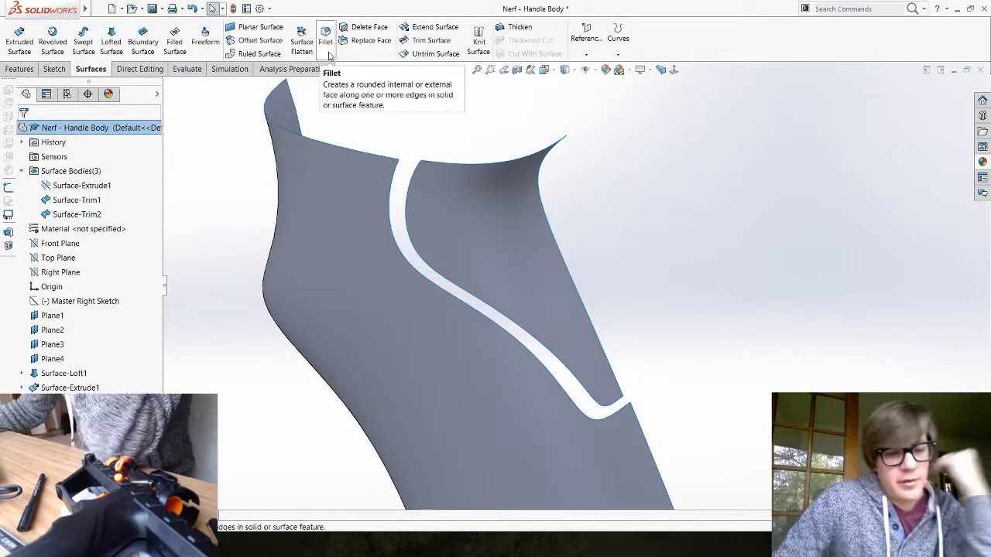
pyautogui.hotkey('ctrl', 's')
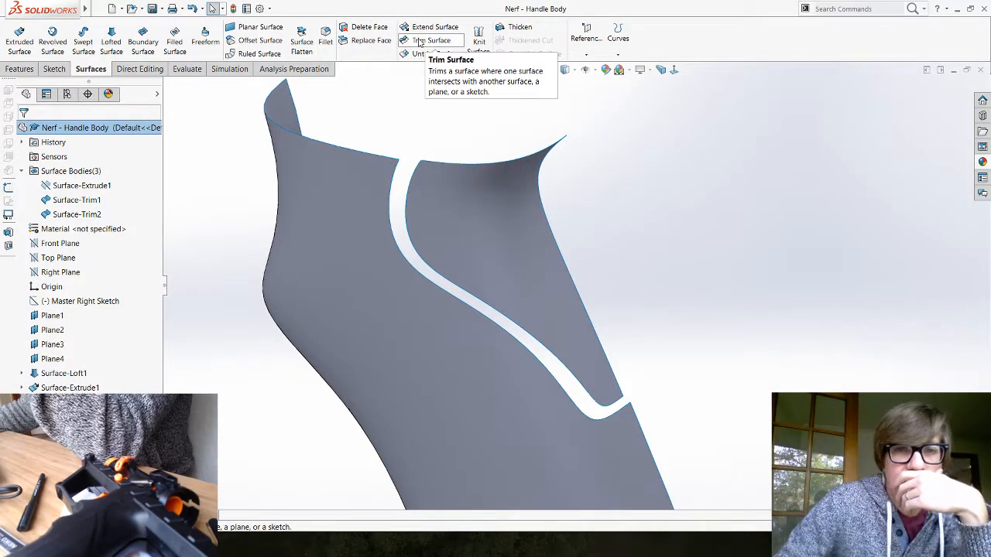
# Step: Loft a transition surface across the gap between the main grip surface's trimmed edge and the recessed rear piece's edge
pyautogui.click(124, 41)
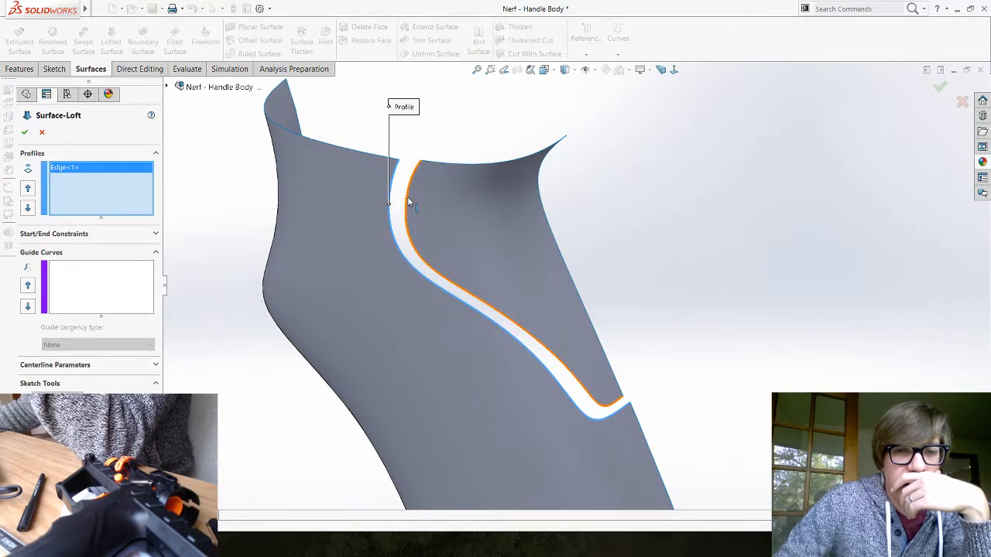
pyautogui.click(410, 202)
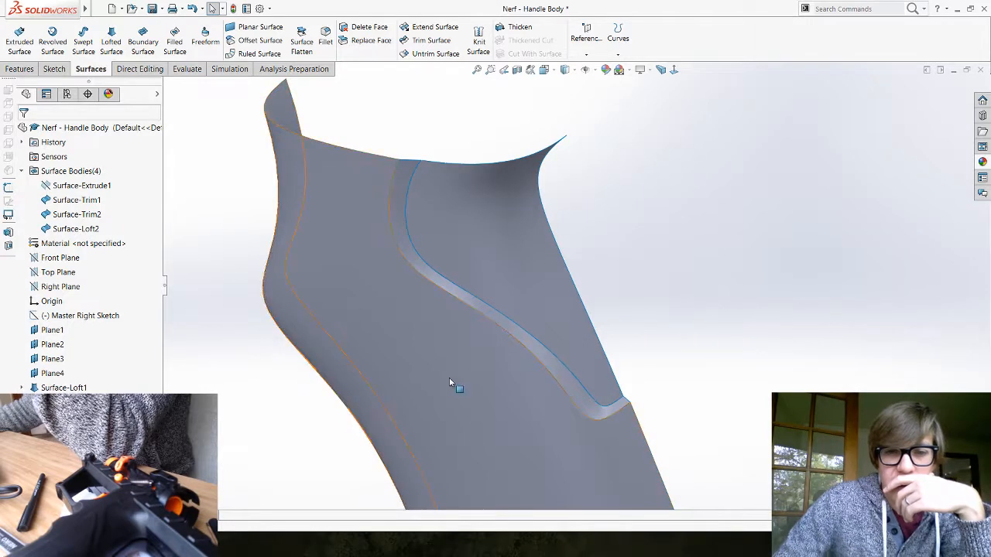
pyautogui.scroll(-3, 449, 383)
pyautogui.moveTo(475, 372); pyautogui.dragTo(440, 306, button='middle')
pyautogui.scroll(2, 626, 380)
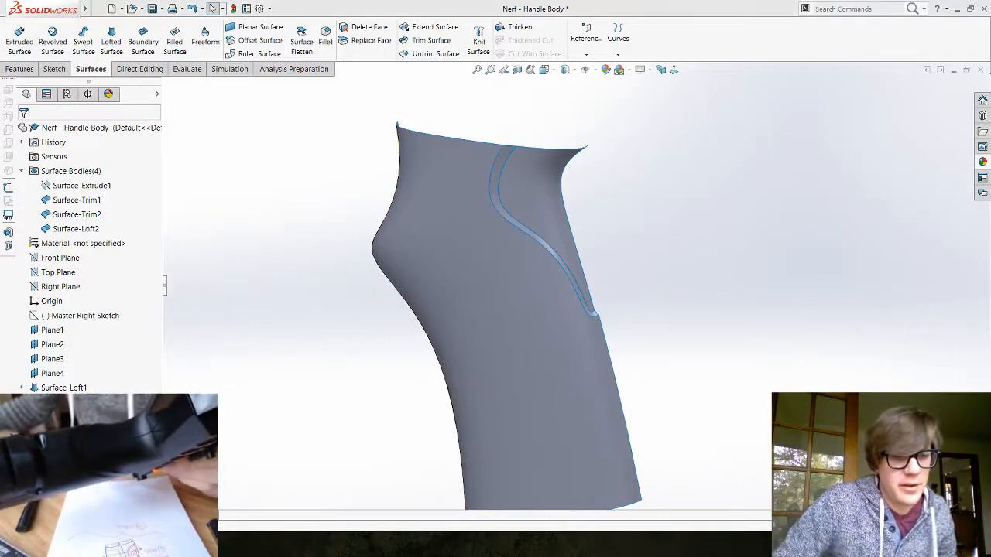
pyautogui.hotkey('alt', 'Tab')
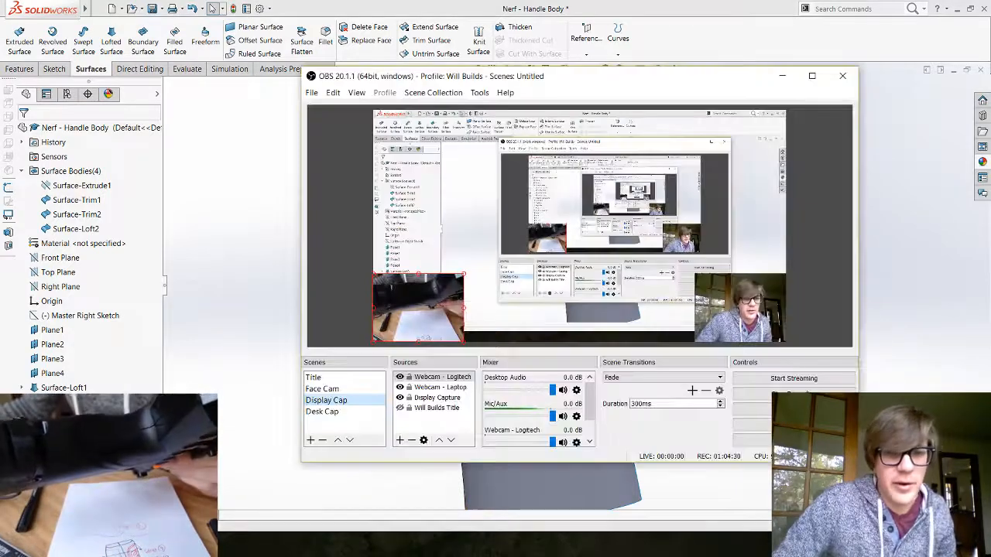
pyautogui.click(339, 412)
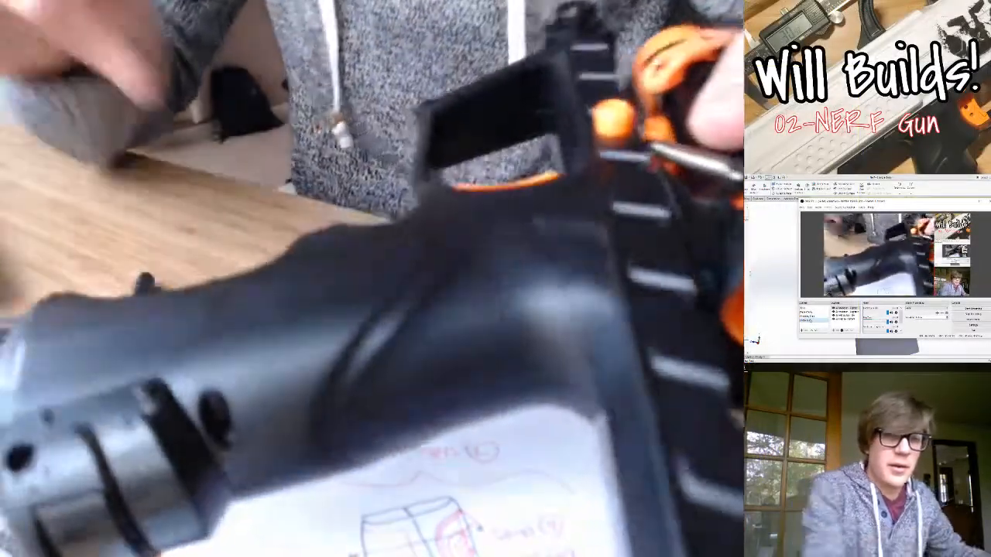
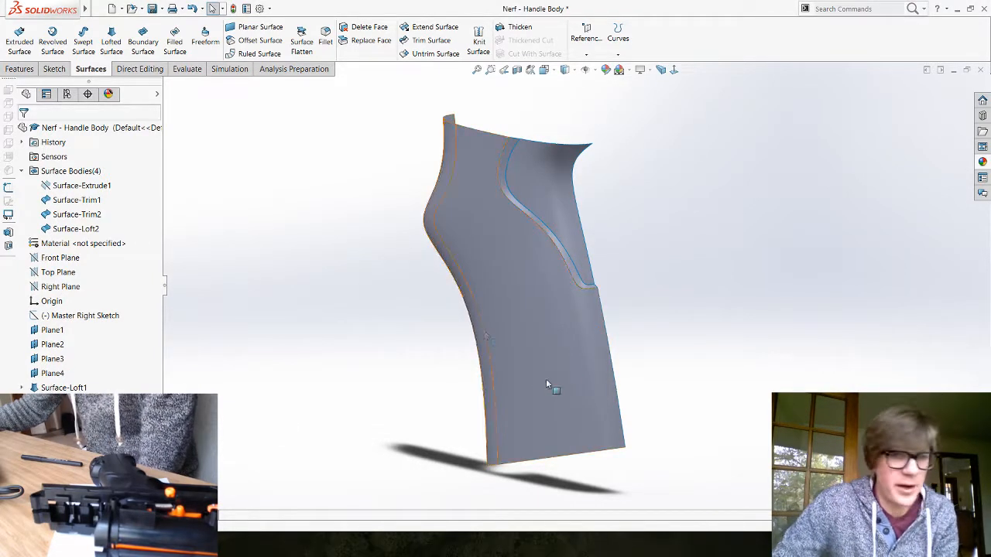
# Step: Knit the recessed rear piece, the lofted transition and the main grip surface into one surface body
pyautogui.moveTo(442, 377)
pyautogui.mouseDown(button='middle')
pyautogui.moveTo(518, 348)
pyautogui.moveTo(427, 390)
pyautogui.mouseUp(button='middle')
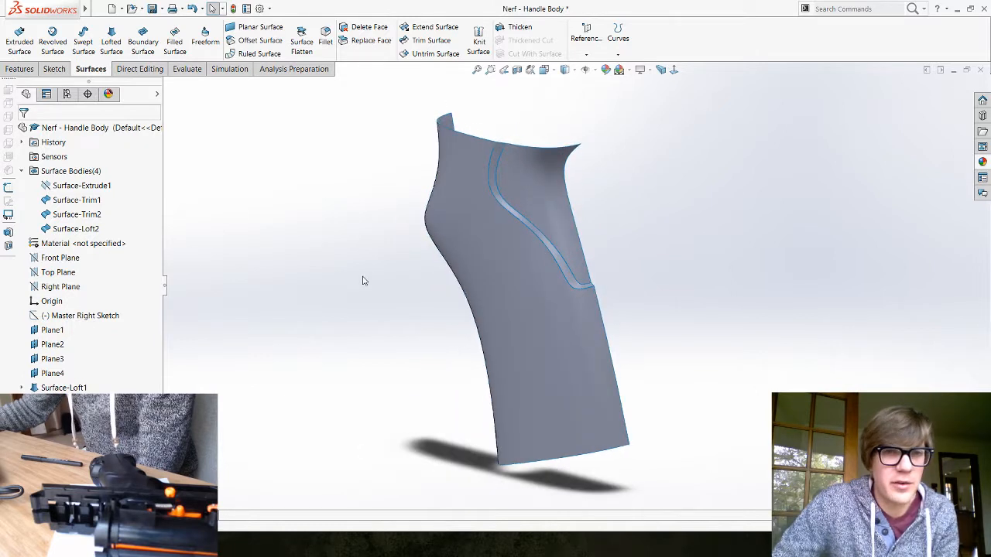
pyautogui.click(523, 174)
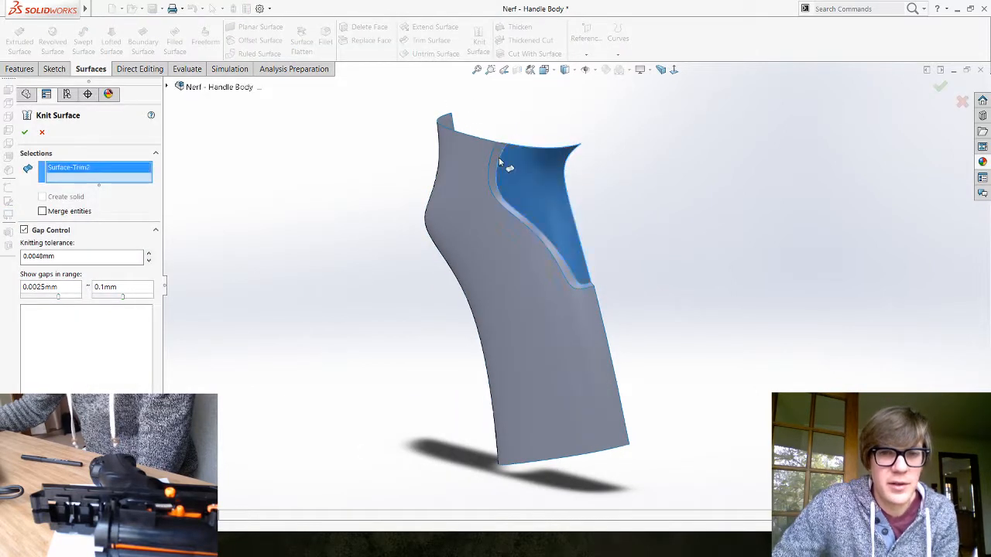
pyautogui.click(502, 161)
pyautogui.click(481, 172)
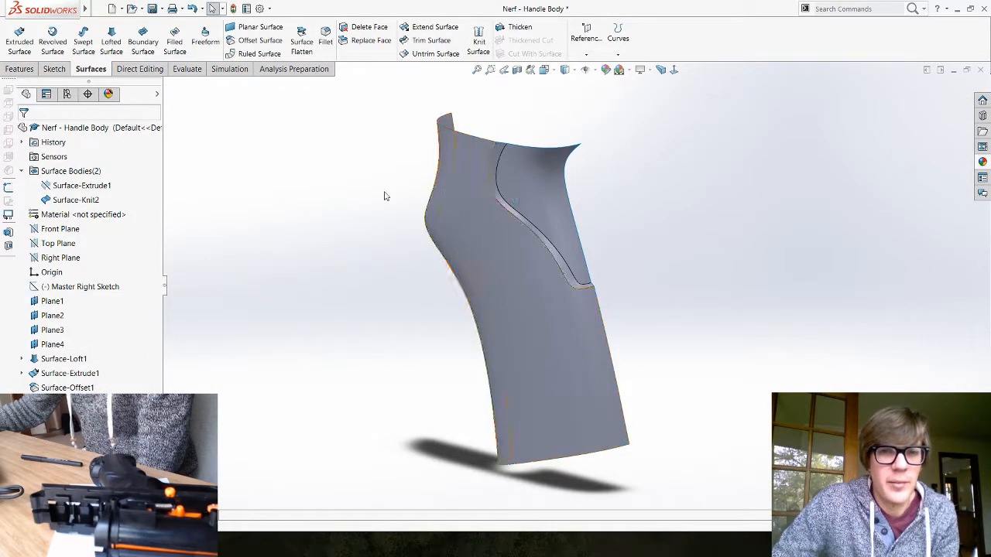
pyautogui.click(75, 199)
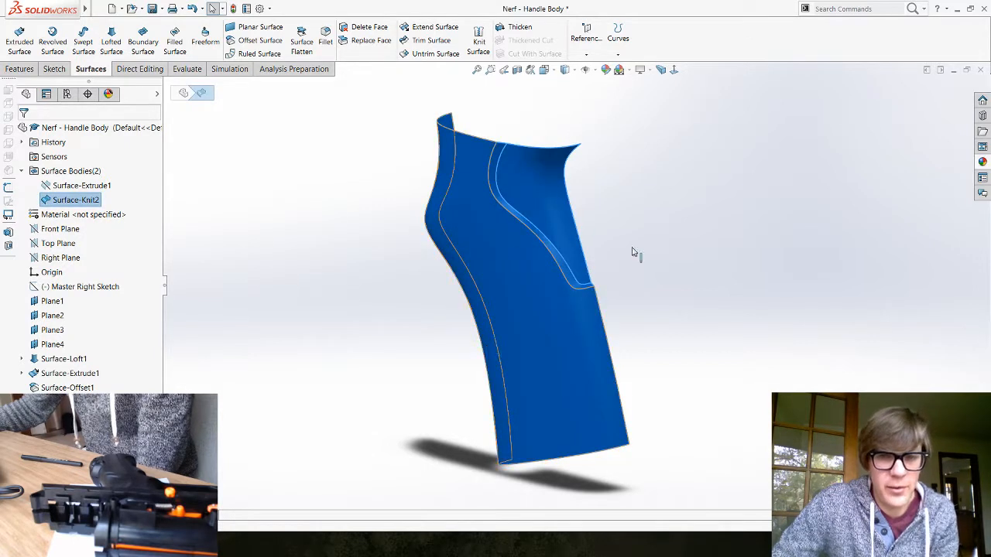
pyautogui.click(326, 261)
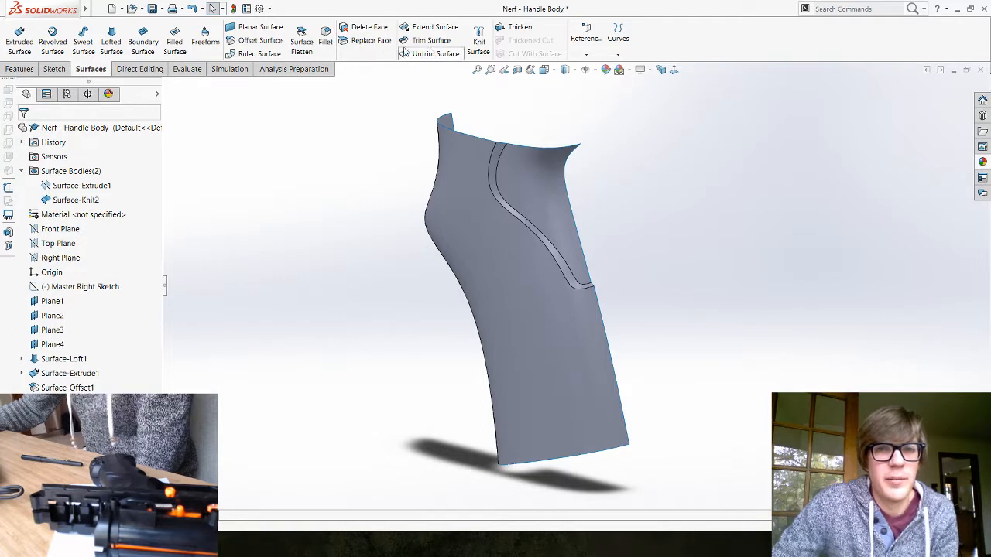
# Step: Thicken the knitted handle surface inward by 1.5 mm to form a solid shell
pyautogui.click(524, 33)
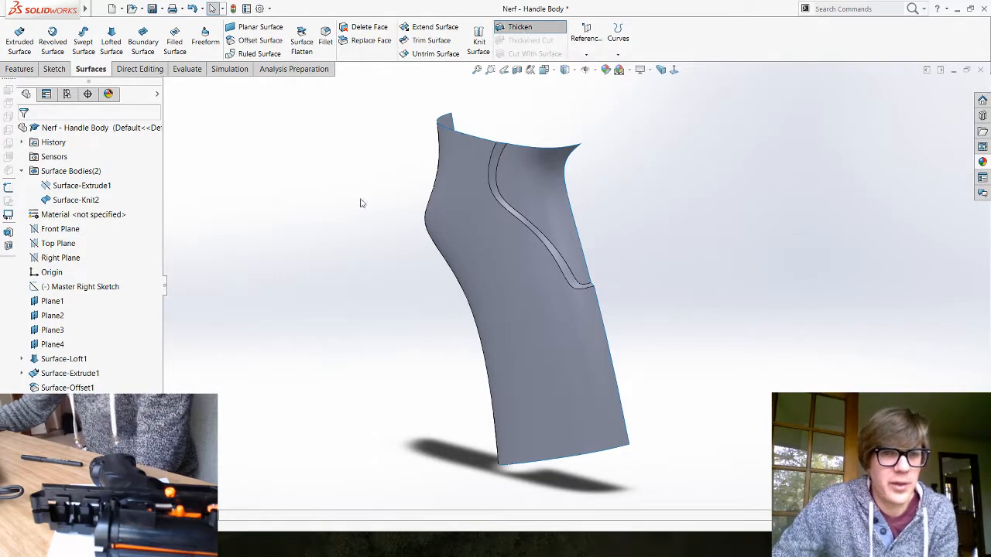
pyautogui.click(529, 274)
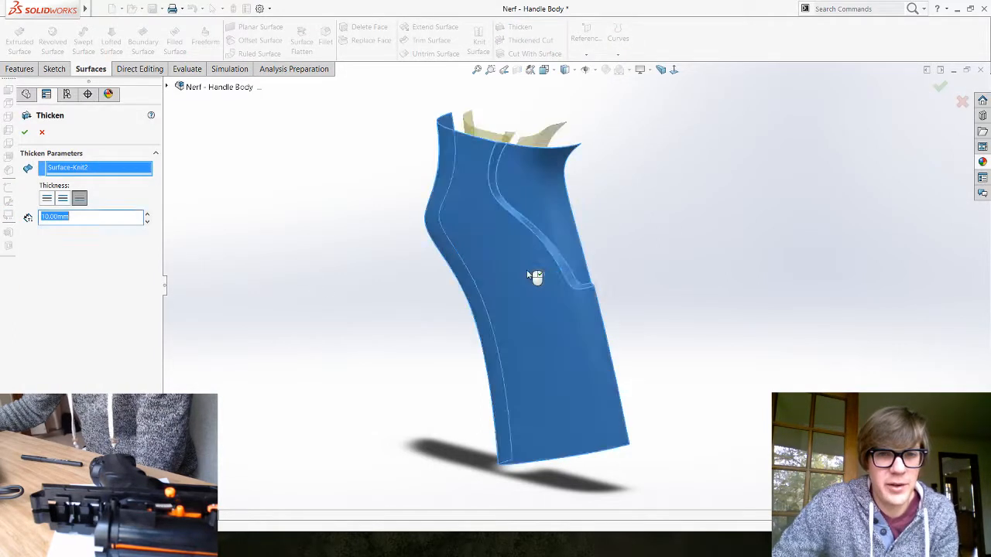
pyautogui.scroll(-1, 562, 225)
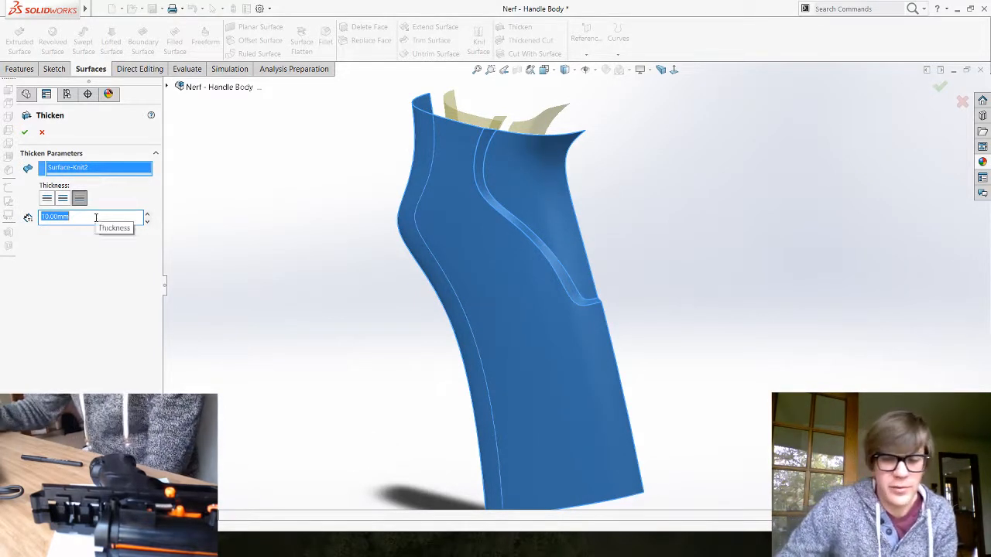
pyautogui.write('1.5')
pyautogui.press('Return')
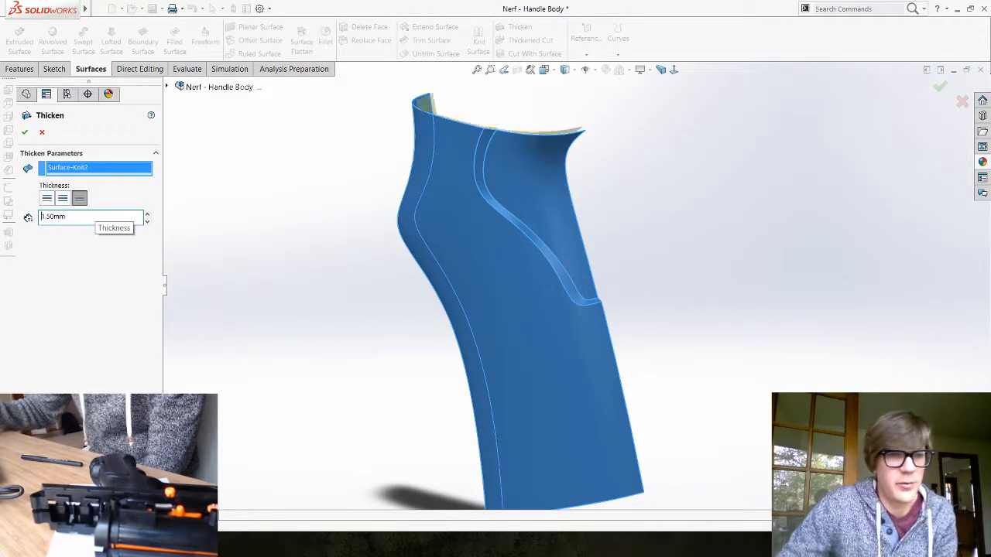
pyautogui.moveTo(617, 283); pyautogui.dragTo(454, 329, button='middle')
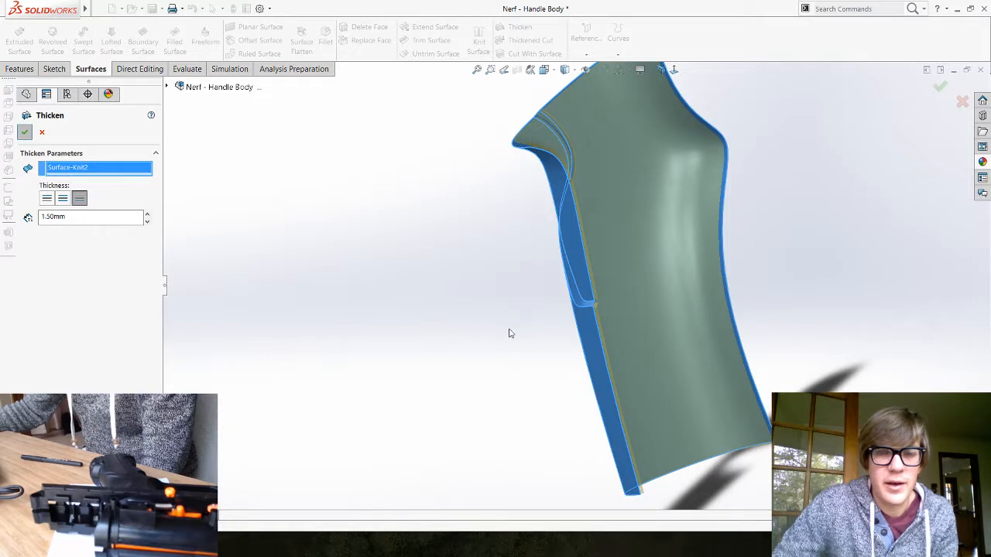
pyautogui.press('Return')
# Step: Inspect the thickened half shell inside and out, and save the handle body part
pyautogui.moveTo(673, 226); pyautogui.dragTo(627, 302, button='middle')
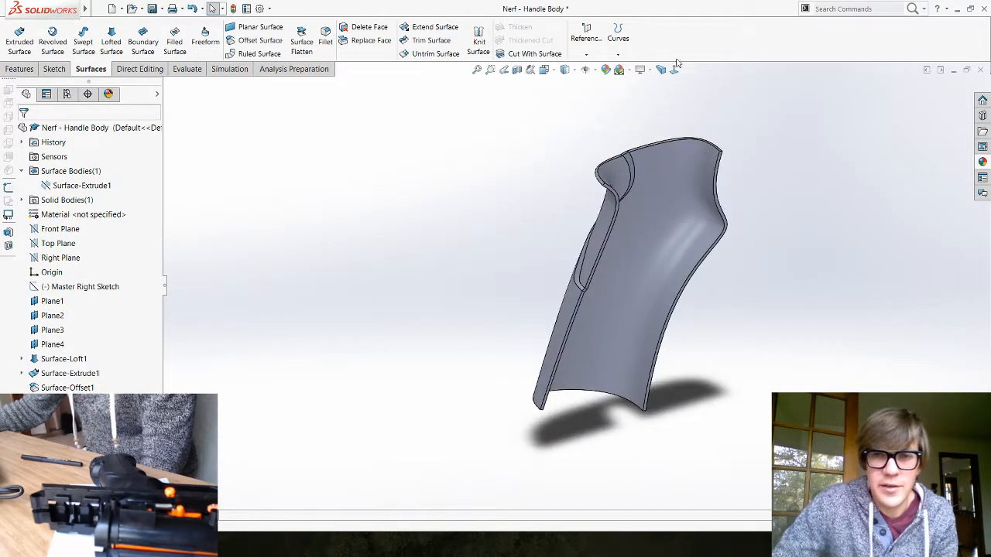
pyautogui.scroll(1, 803, 297)
pyautogui.scroll(-3, 764, 277)
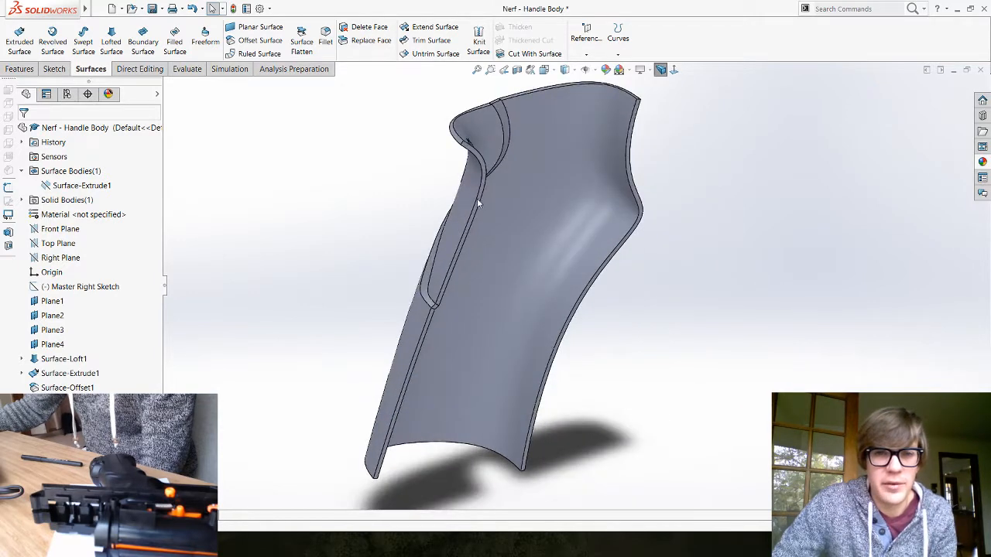
pyautogui.moveTo(478, 199); pyautogui.dragTo(452, 313, button='middle')
pyautogui.scroll(3, 530, 291)
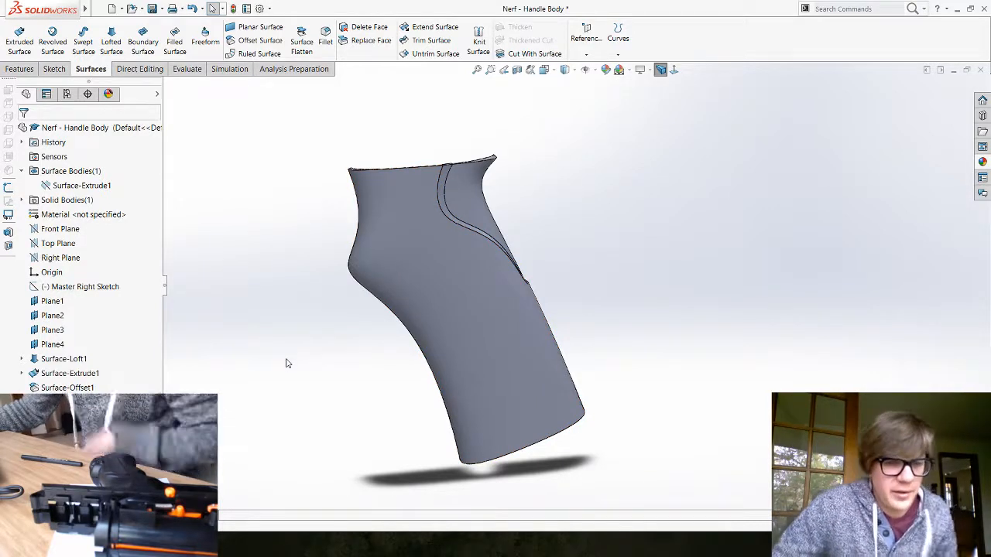
pyautogui.hotkey('ctrl', 's')
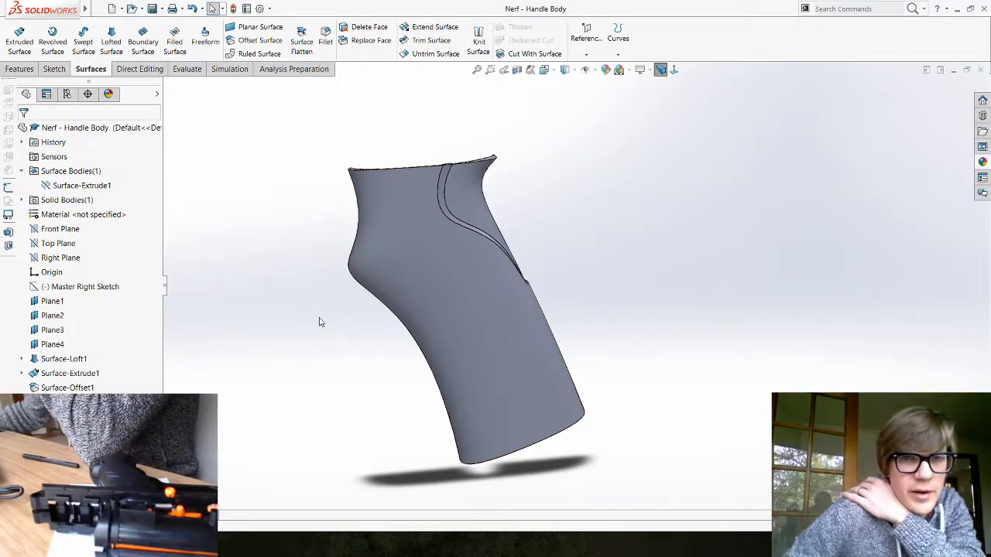
# Step: Mirror the thickened half-handle body about the Right Plane with Merge solids enabled
pyautogui.moveTo(355, 217); pyautogui.dragTo(299, 340, button='middle')
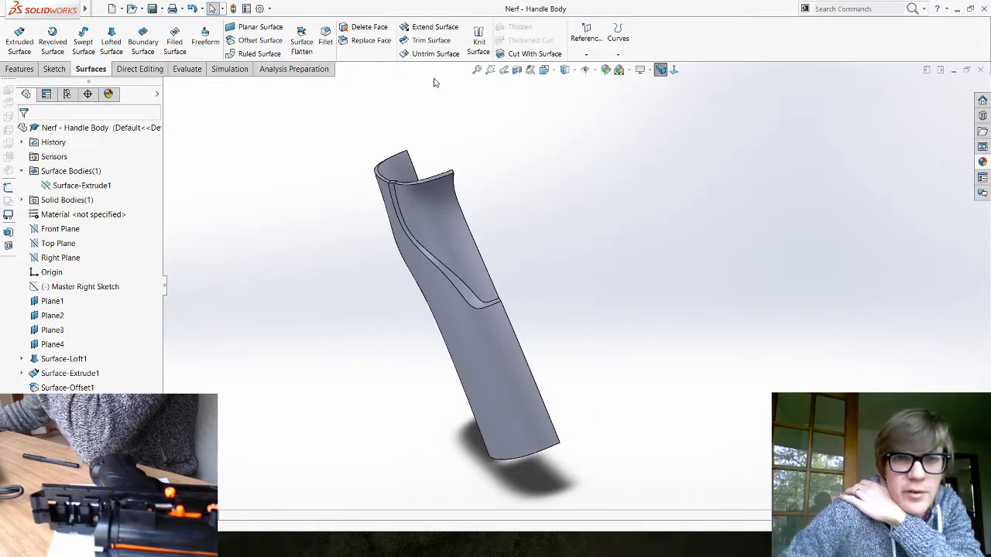
pyautogui.click(20, 69)
pyautogui.click(380, 54)
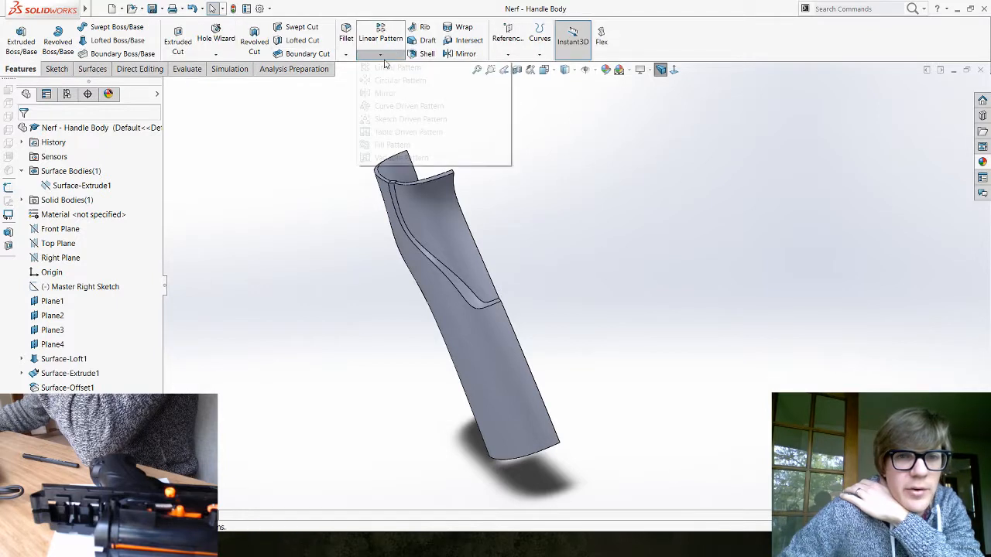
pyautogui.click(385, 93)
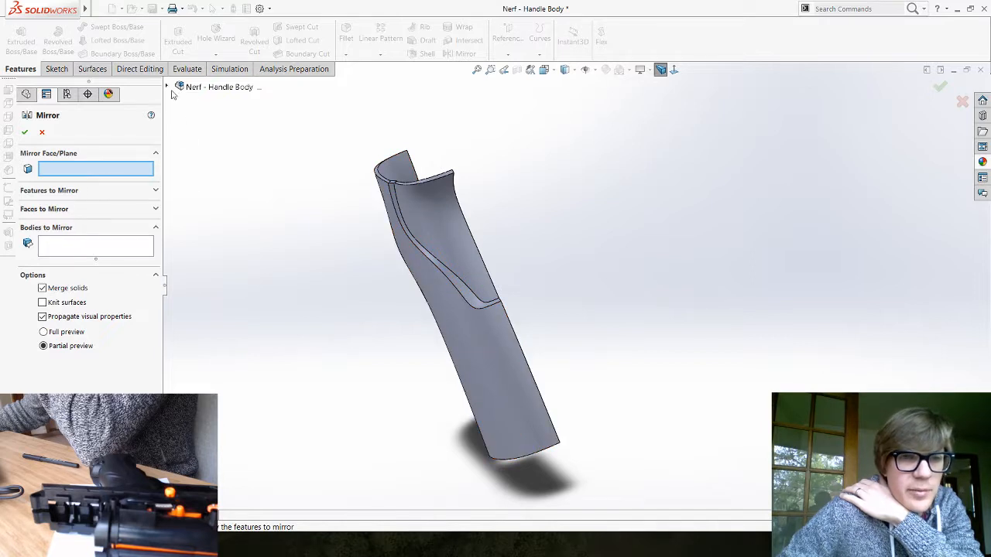
pyautogui.click(167, 87)
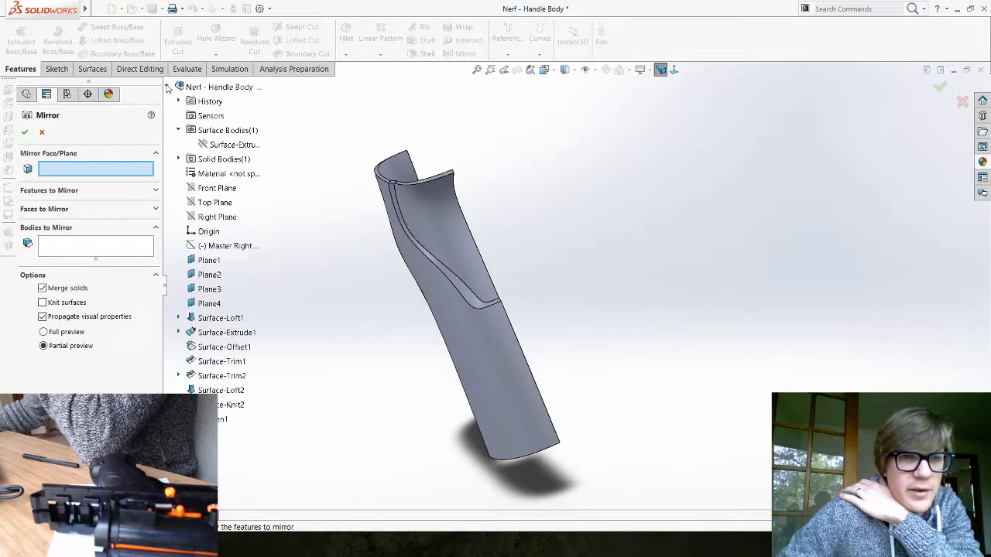
pyautogui.click(211, 218)
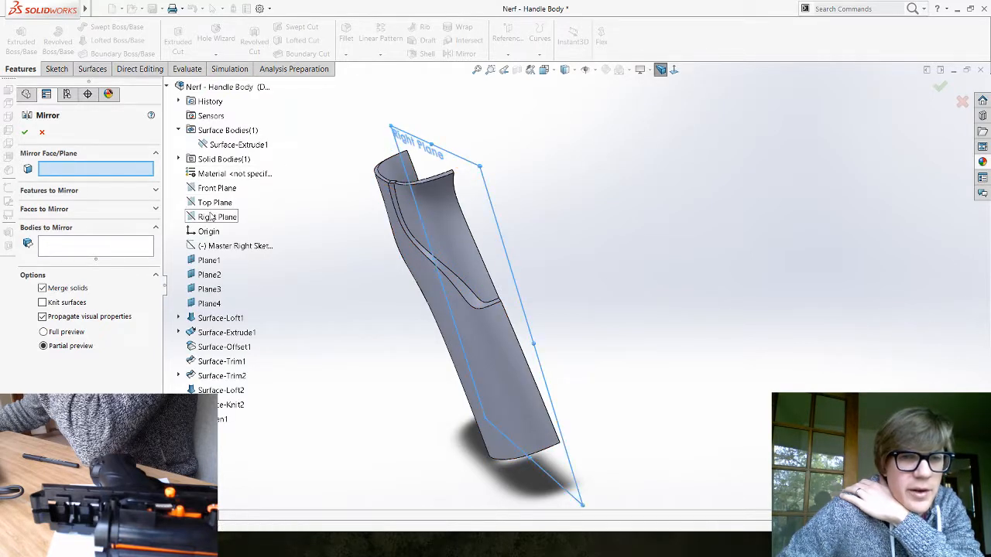
pyautogui.click(448, 279)
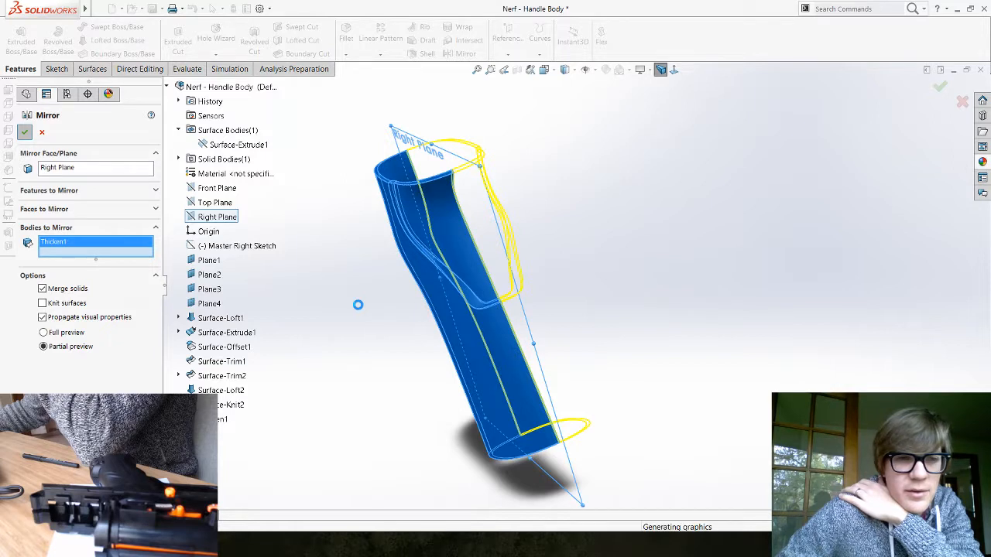
pyautogui.press('Return')
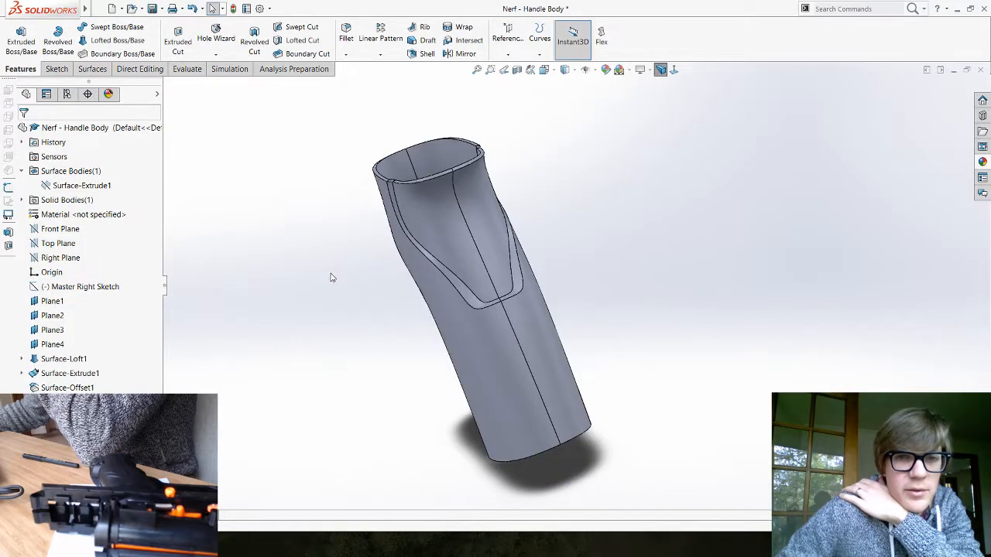
# Step: Examine the mirrored handle's overall shape, open upper end and recessed rear grip area from several angles
pyautogui.moveTo(331, 277); pyautogui.dragTo(361, 319, button='middle')
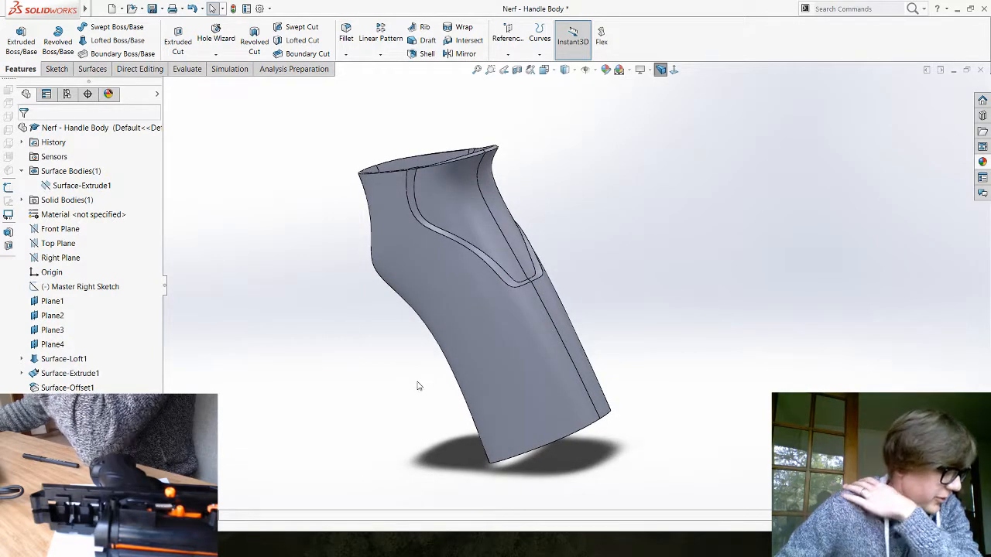
pyautogui.moveTo(381, 378); pyautogui.dragTo(414, 389, button='middle')
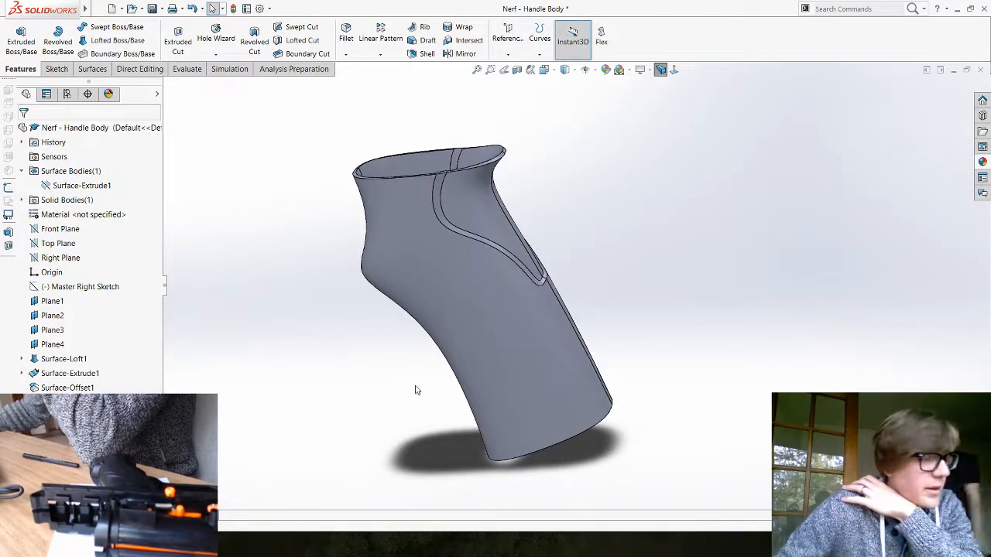
pyautogui.moveTo(384, 338); pyautogui.dragTo(437, 337, button='middle')
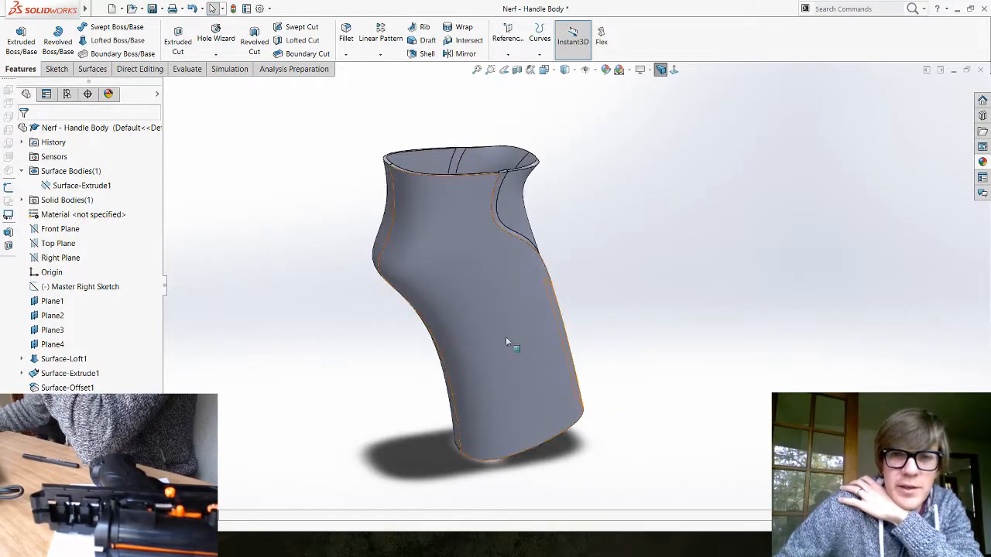
pyautogui.scroll(-1, 524, 343)
pyautogui.moveTo(524, 344)
pyautogui.mouseDown(button='middle')
pyautogui.moveTo(505, 301)
pyautogui.moveTo(372, 317)
pyautogui.moveTo(340, 302)
pyautogui.moveTo(402, 310)
pyautogui.moveTo(363, 308)
pyautogui.mouseUp(button='middle')
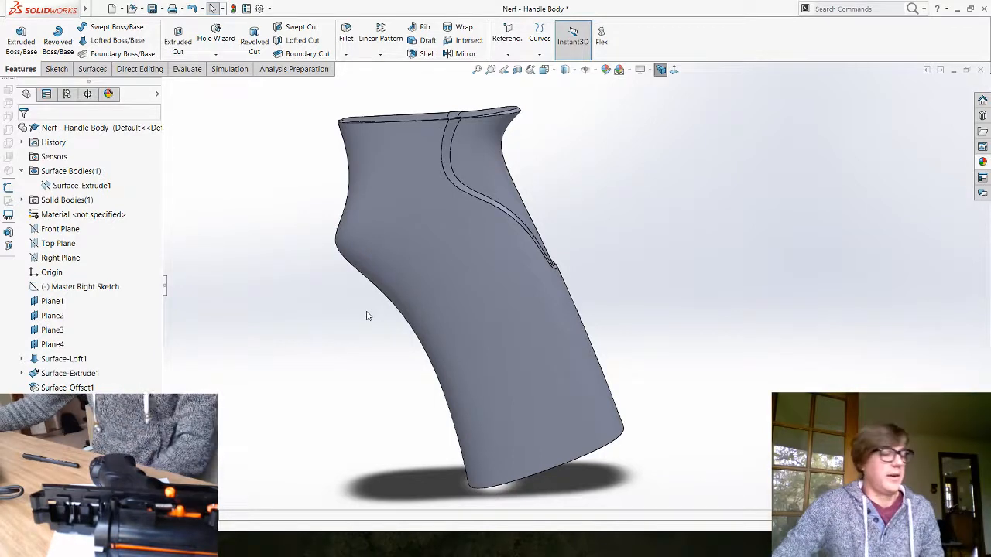
pyautogui.scroll(2, 573, 236)
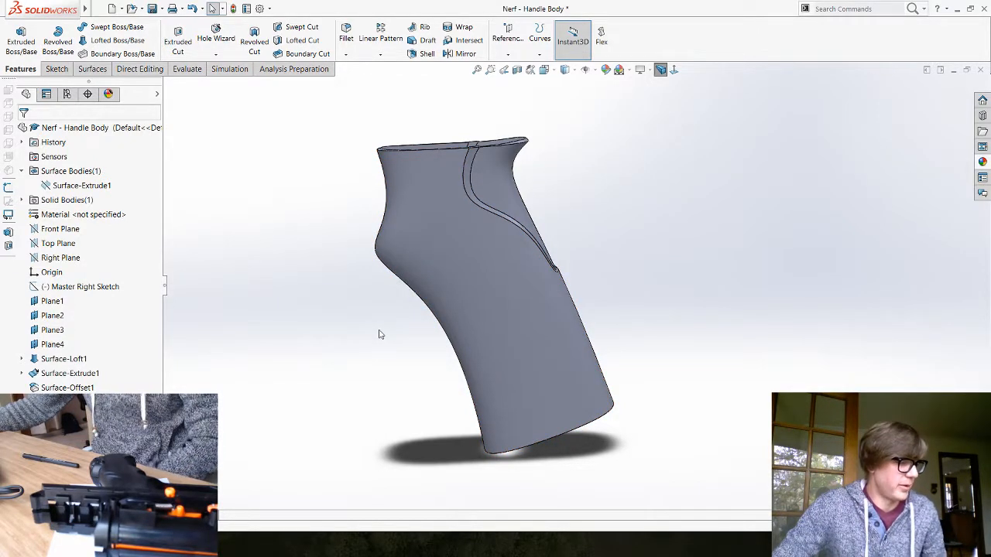
pyautogui.moveTo(379, 298)
pyautogui.mouseDown(button='middle')
pyautogui.moveTo(491, 282)
pyautogui.moveTo(390, 298)
pyautogui.mouseUp(button='middle')
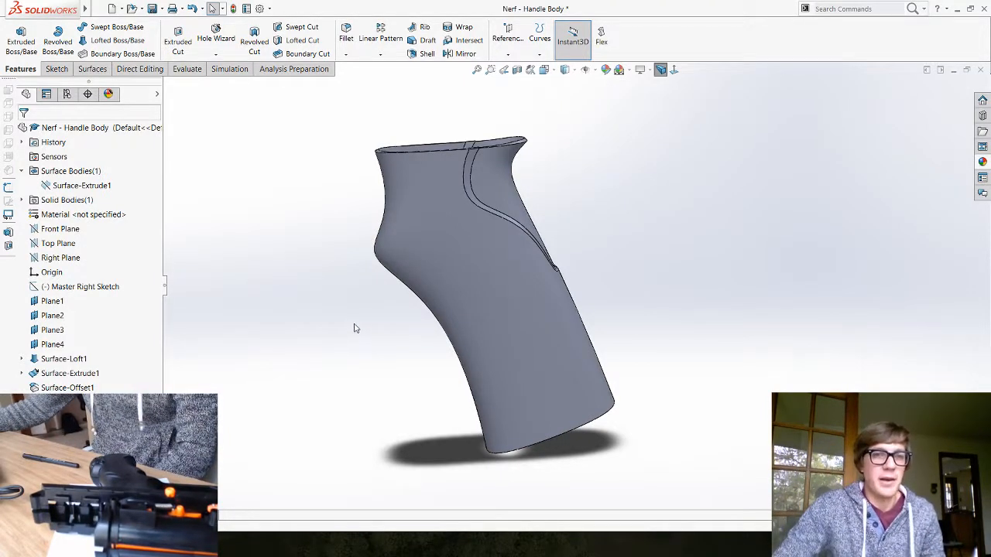
pyautogui.moveTo(422, 326); pyautogui.dragTo(418, 346, button='middle')
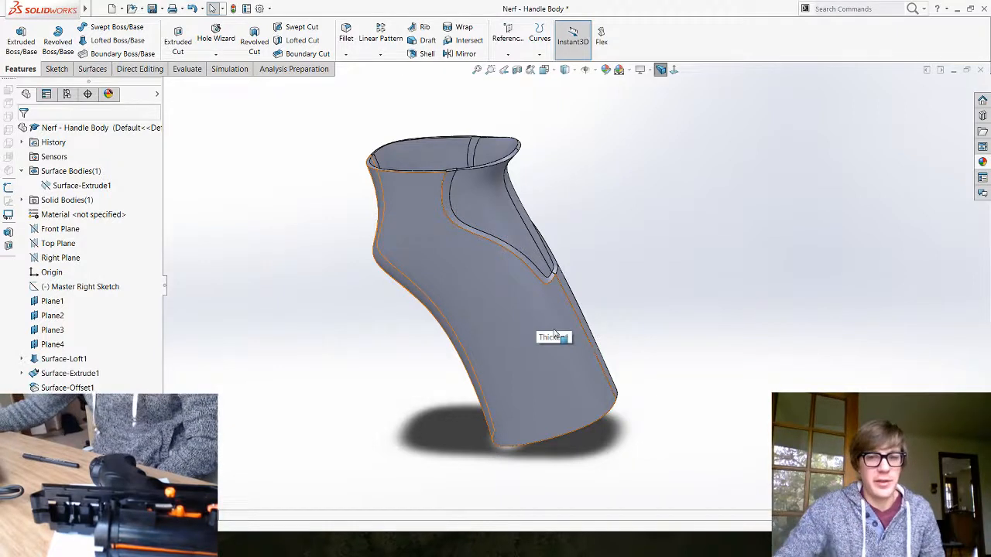
pyautogui.moveTo(350, 337); pyautogui.dragTo(503, 278, button='middle')
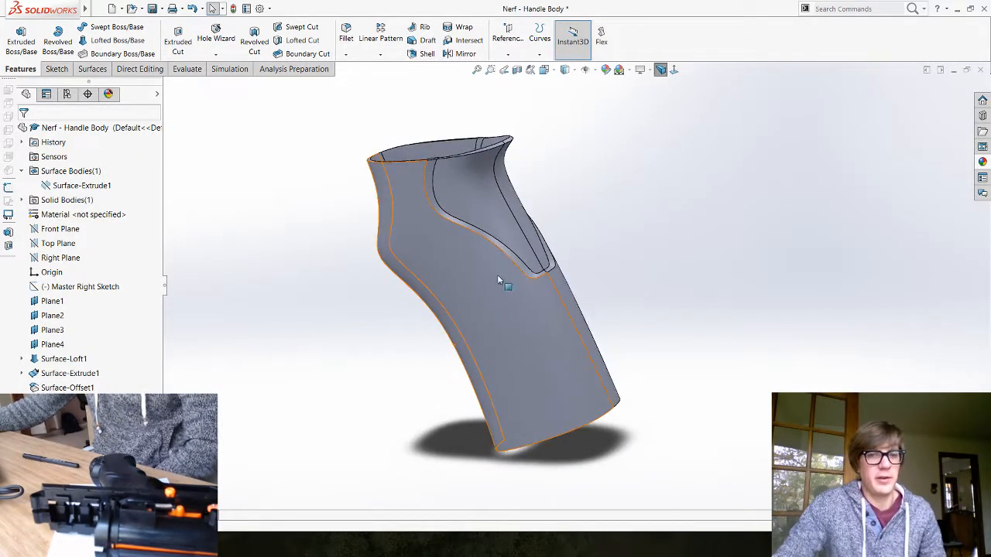
pyautogui.scroll(-2, 503, 279)
pyautogui.click(186, 544)
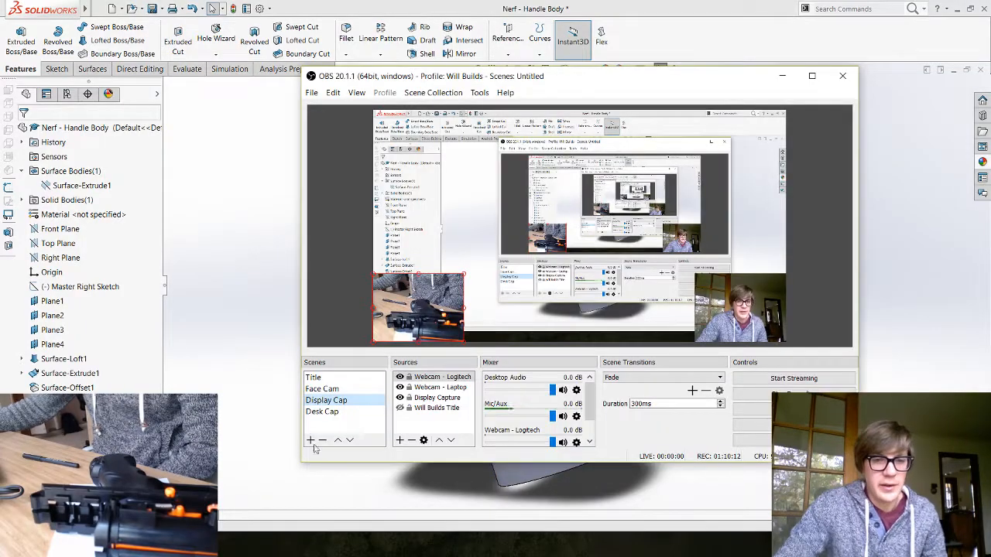
pyautogui.click(322, 389)
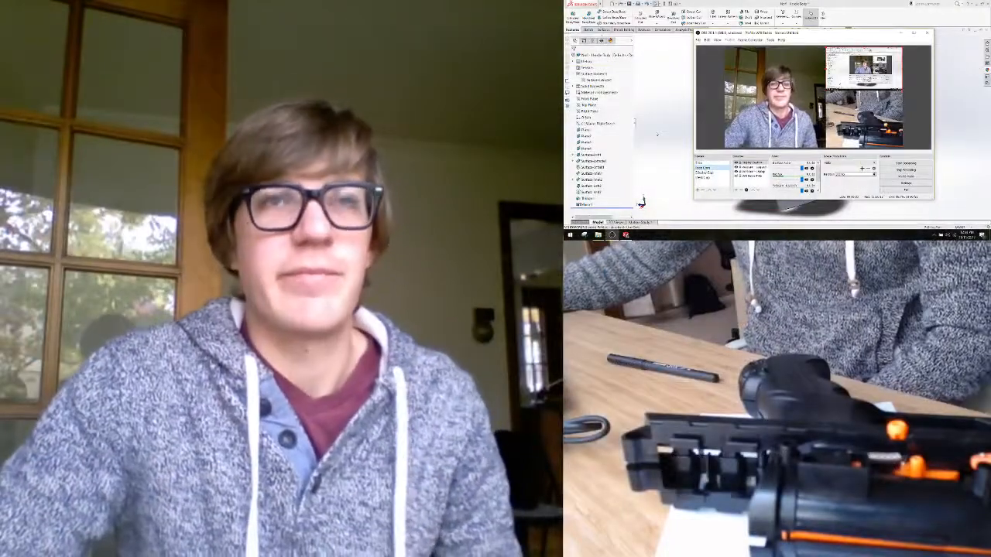